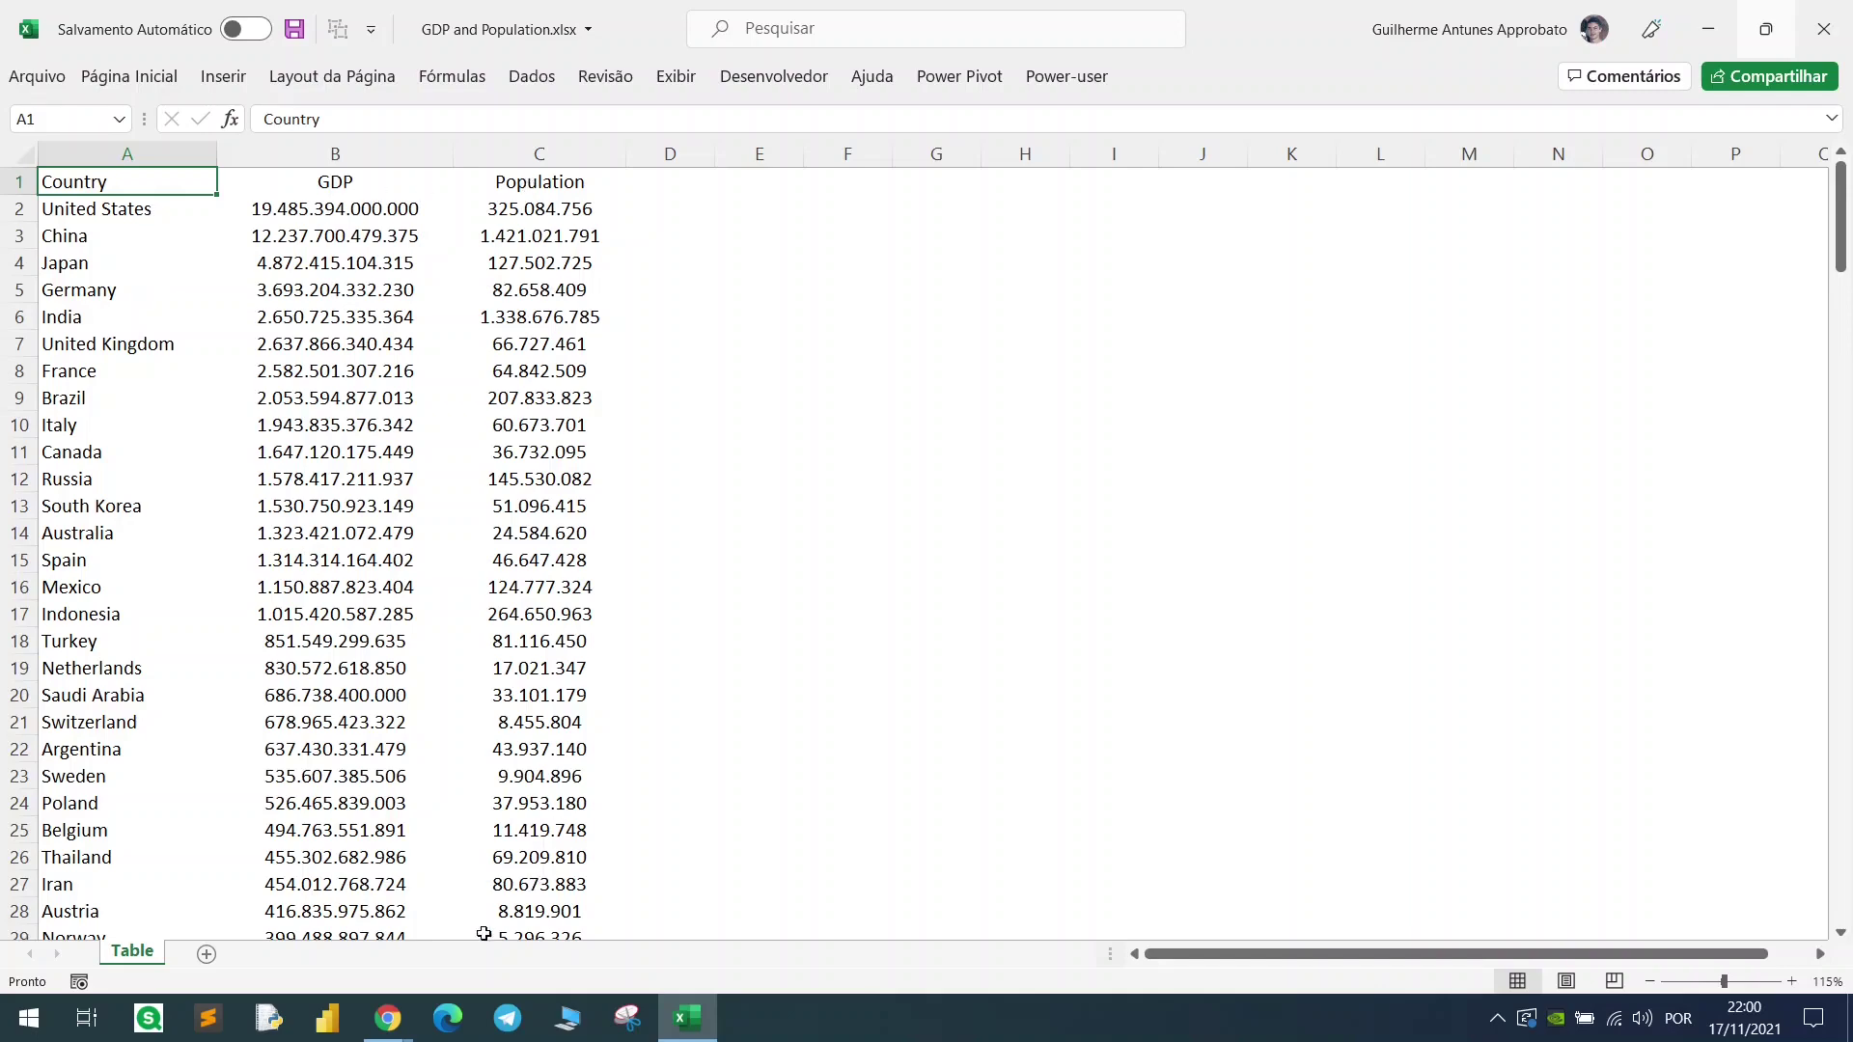
Review the source GDP by Country page on Worldometer and return to the GDP and Population workbook
mouse_move(388, 1018)
left_click(535, 927)
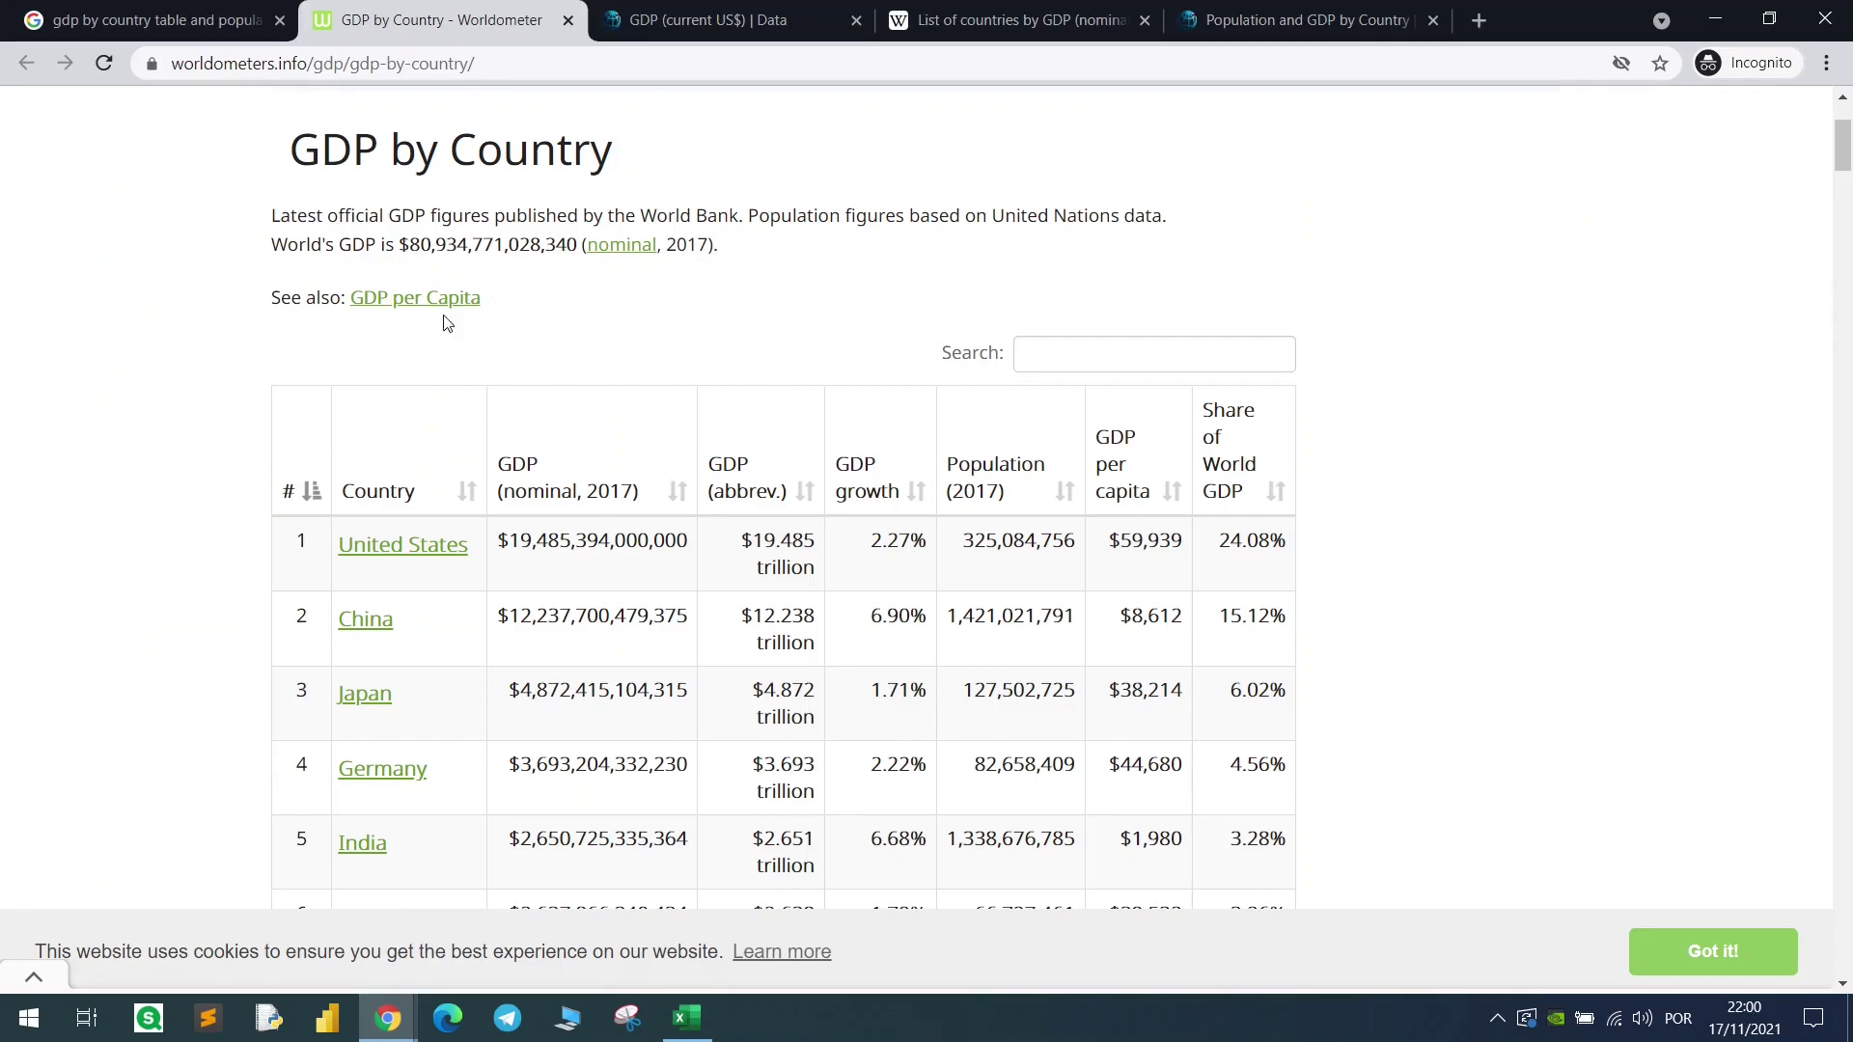
scroll(407, 276, "up", 3)
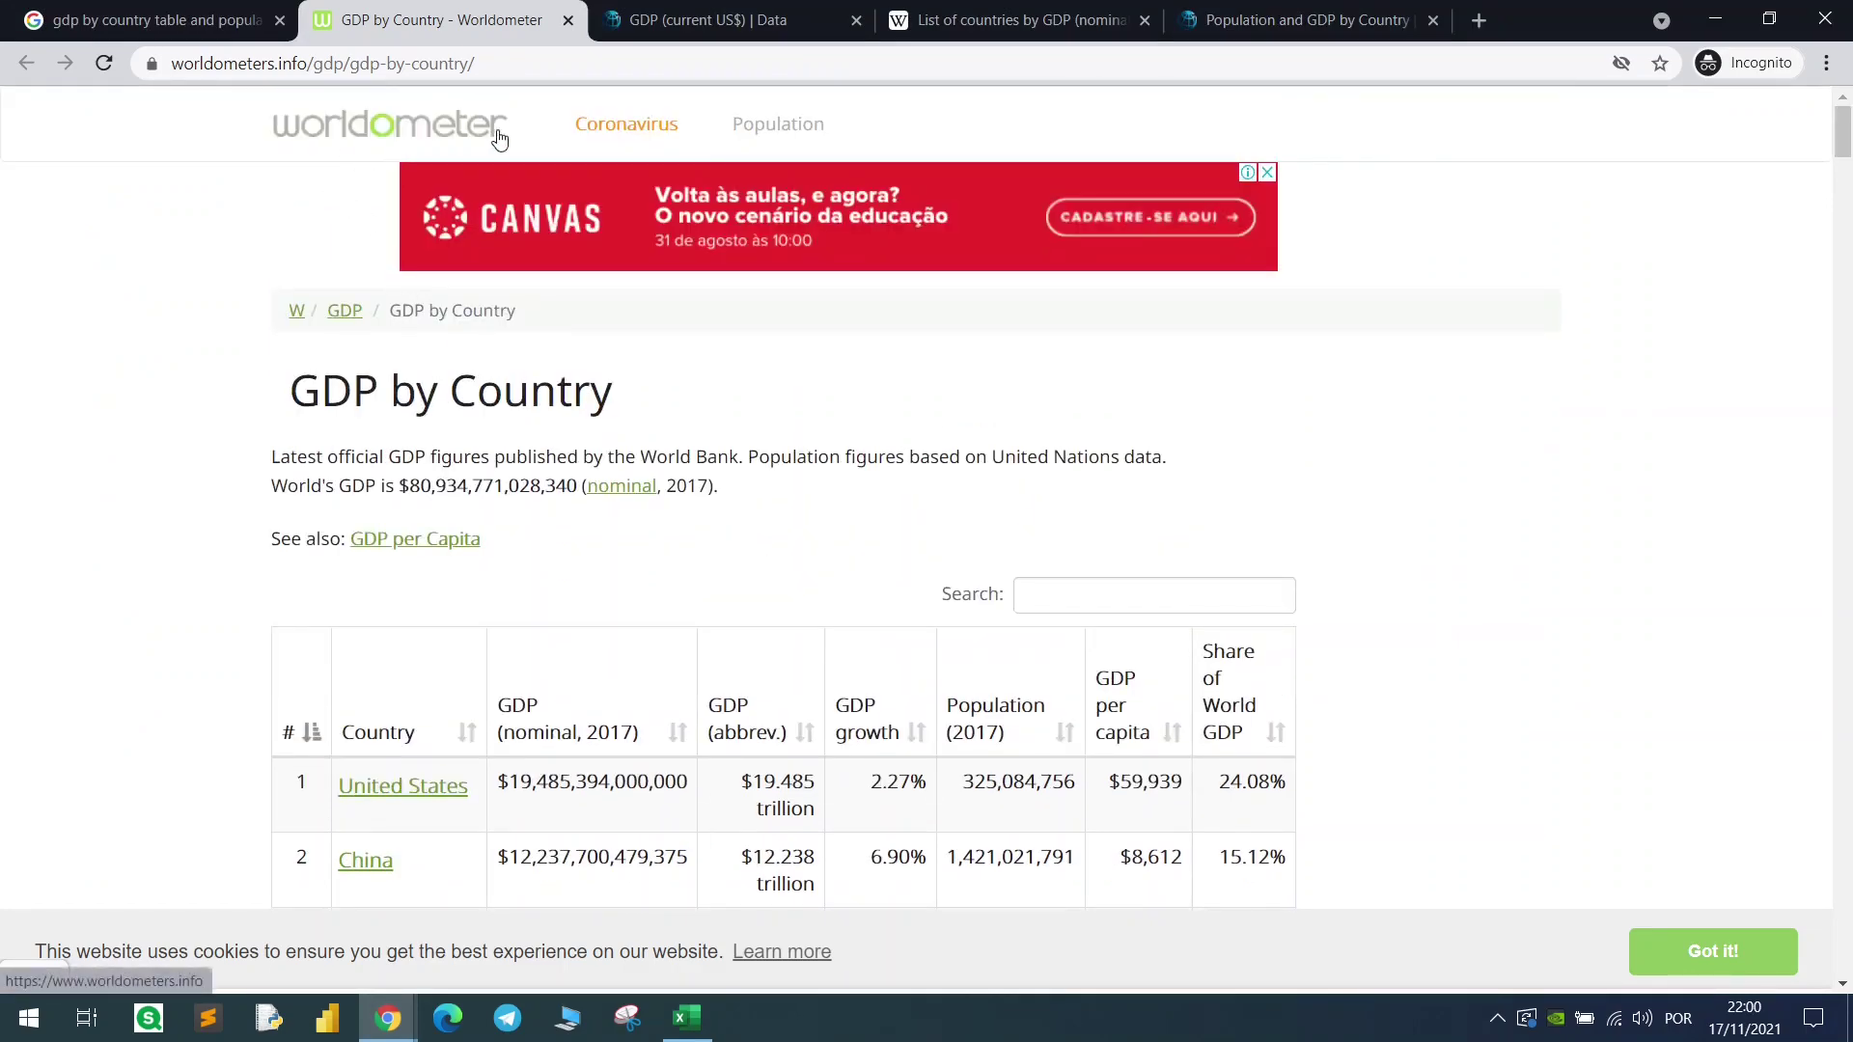
key("alt+Tab")
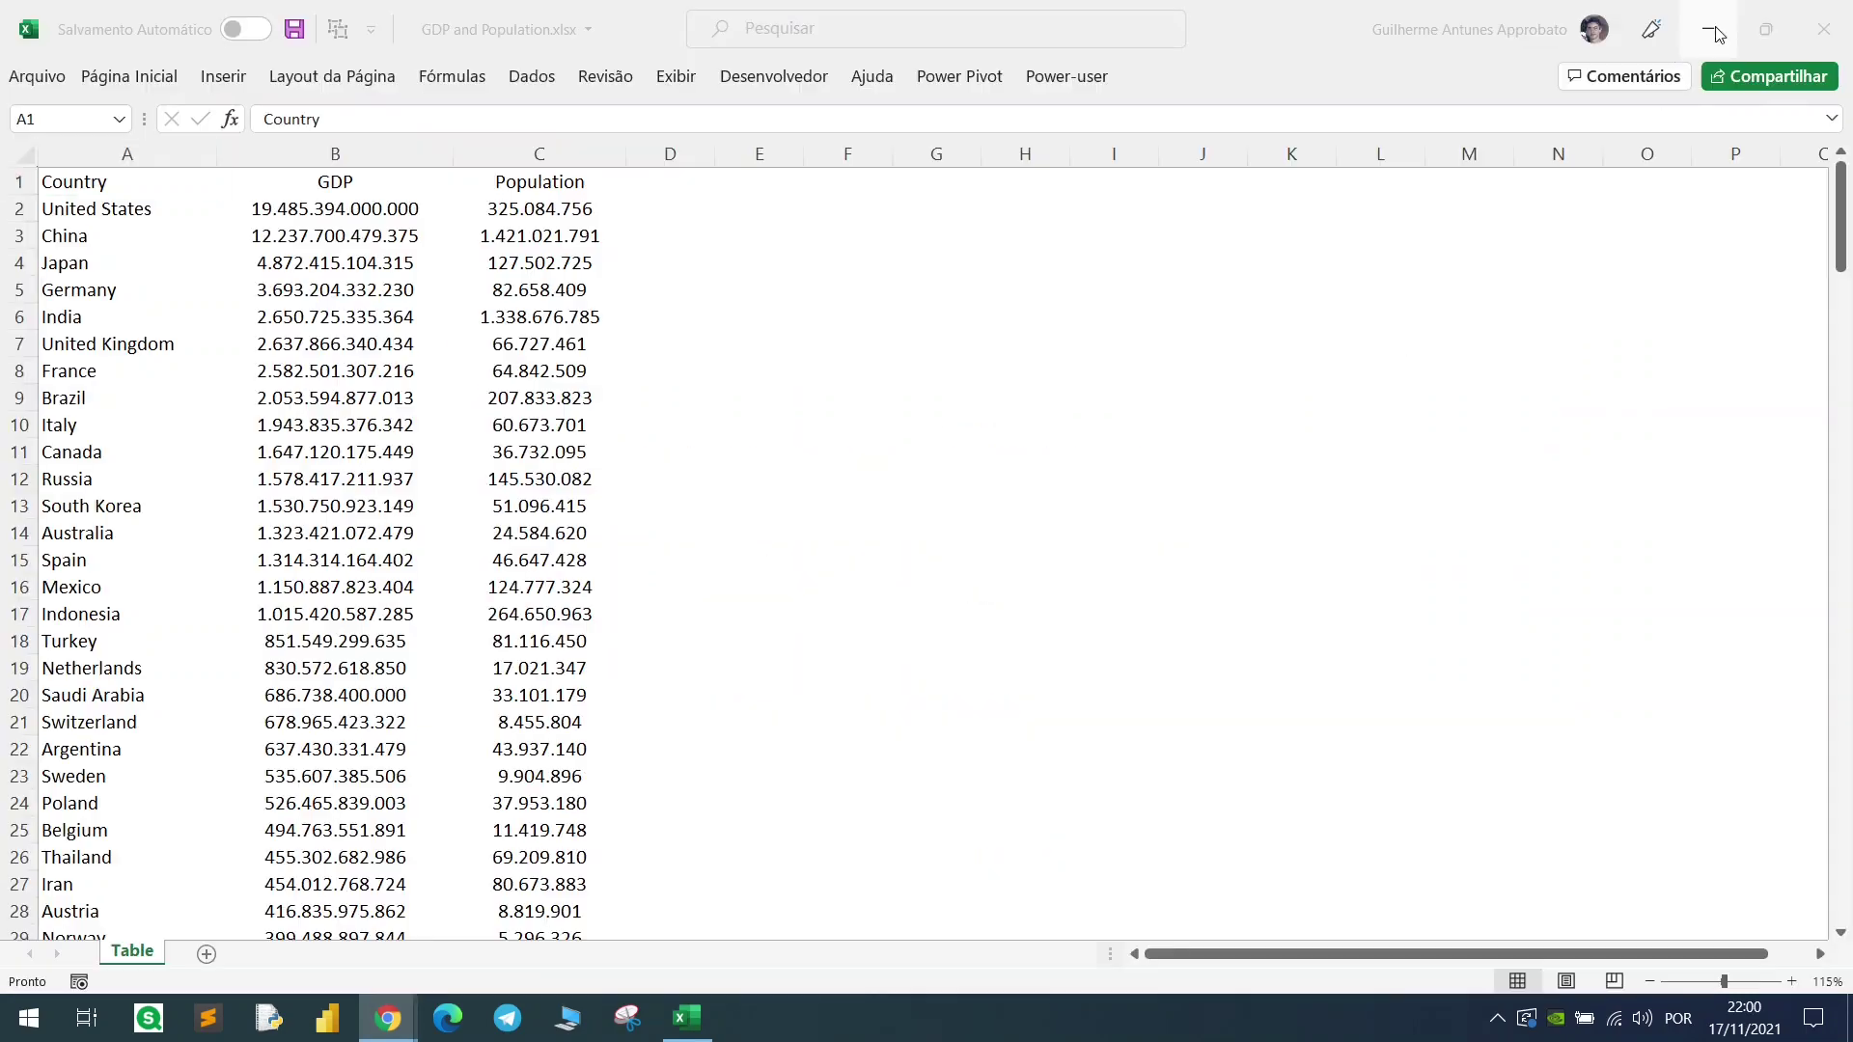
left_click(386, 323)
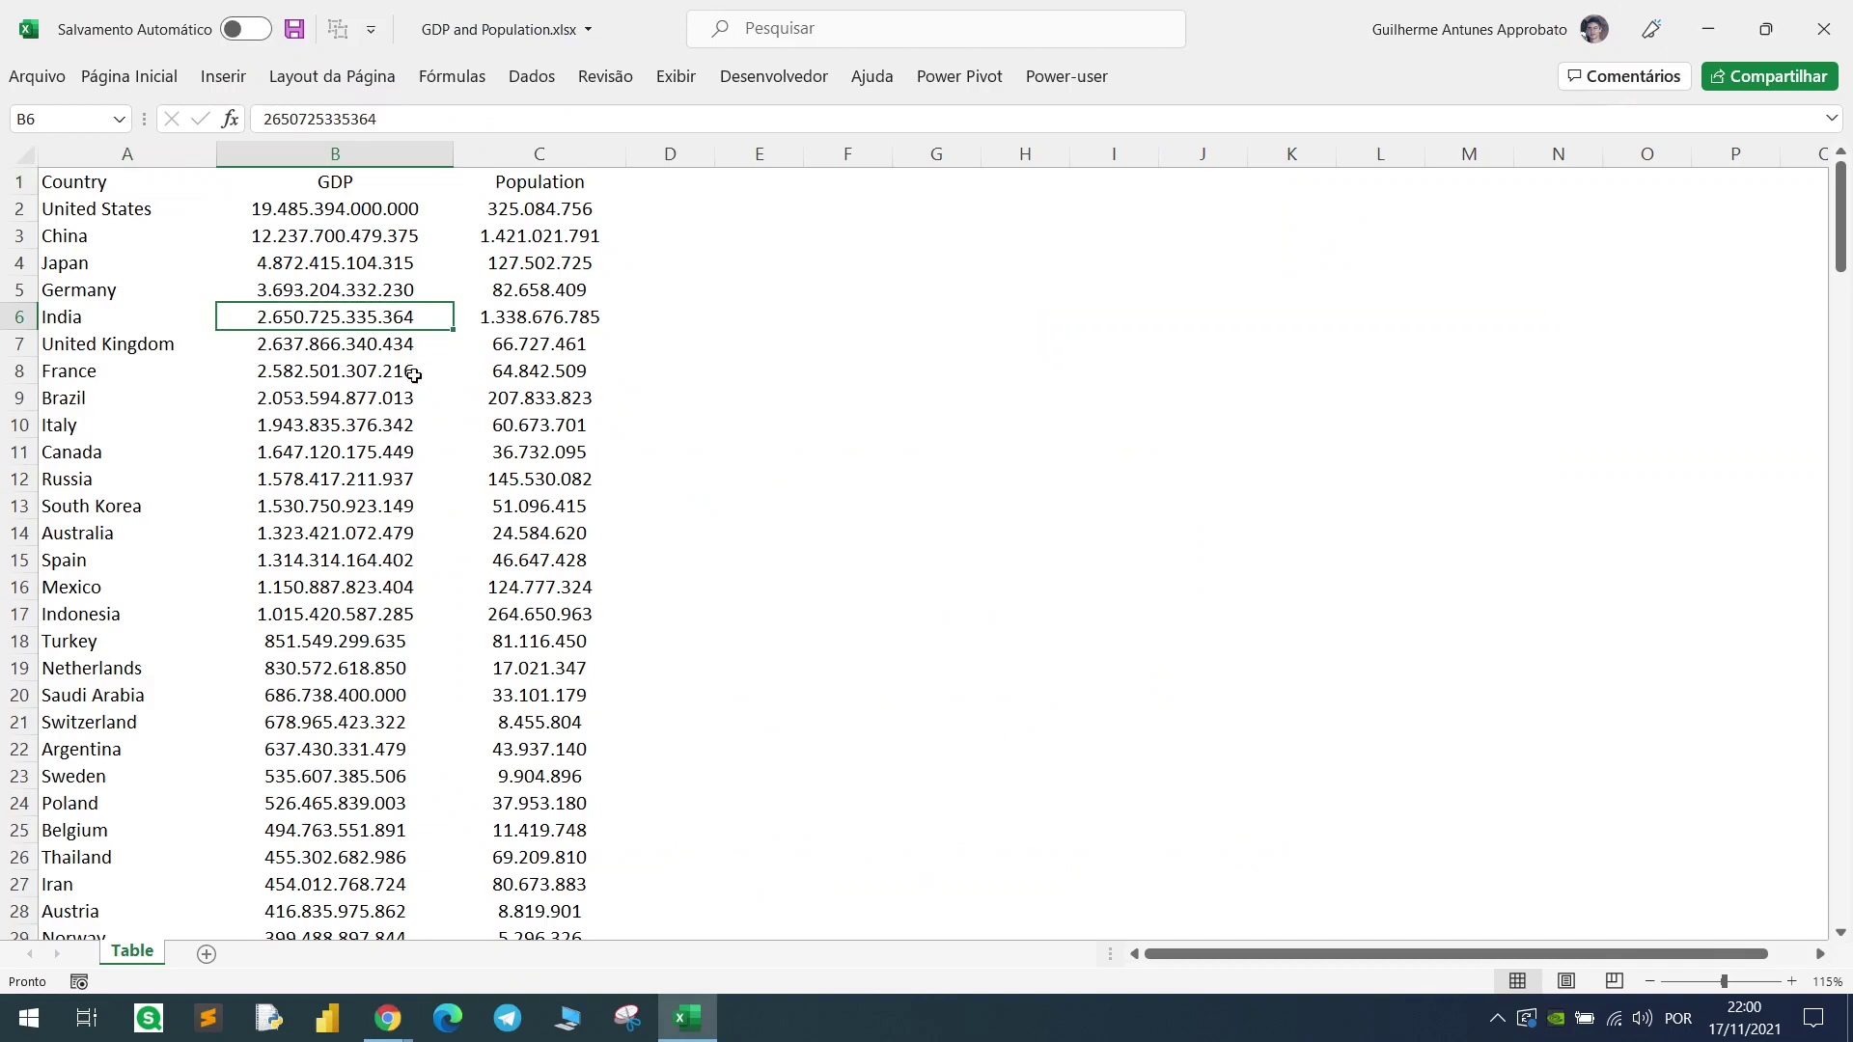
Switch to the Variables and Groups app in Qlik Sense and load the data from its load script
left_click(388, 1018)
left_click(345, 862)
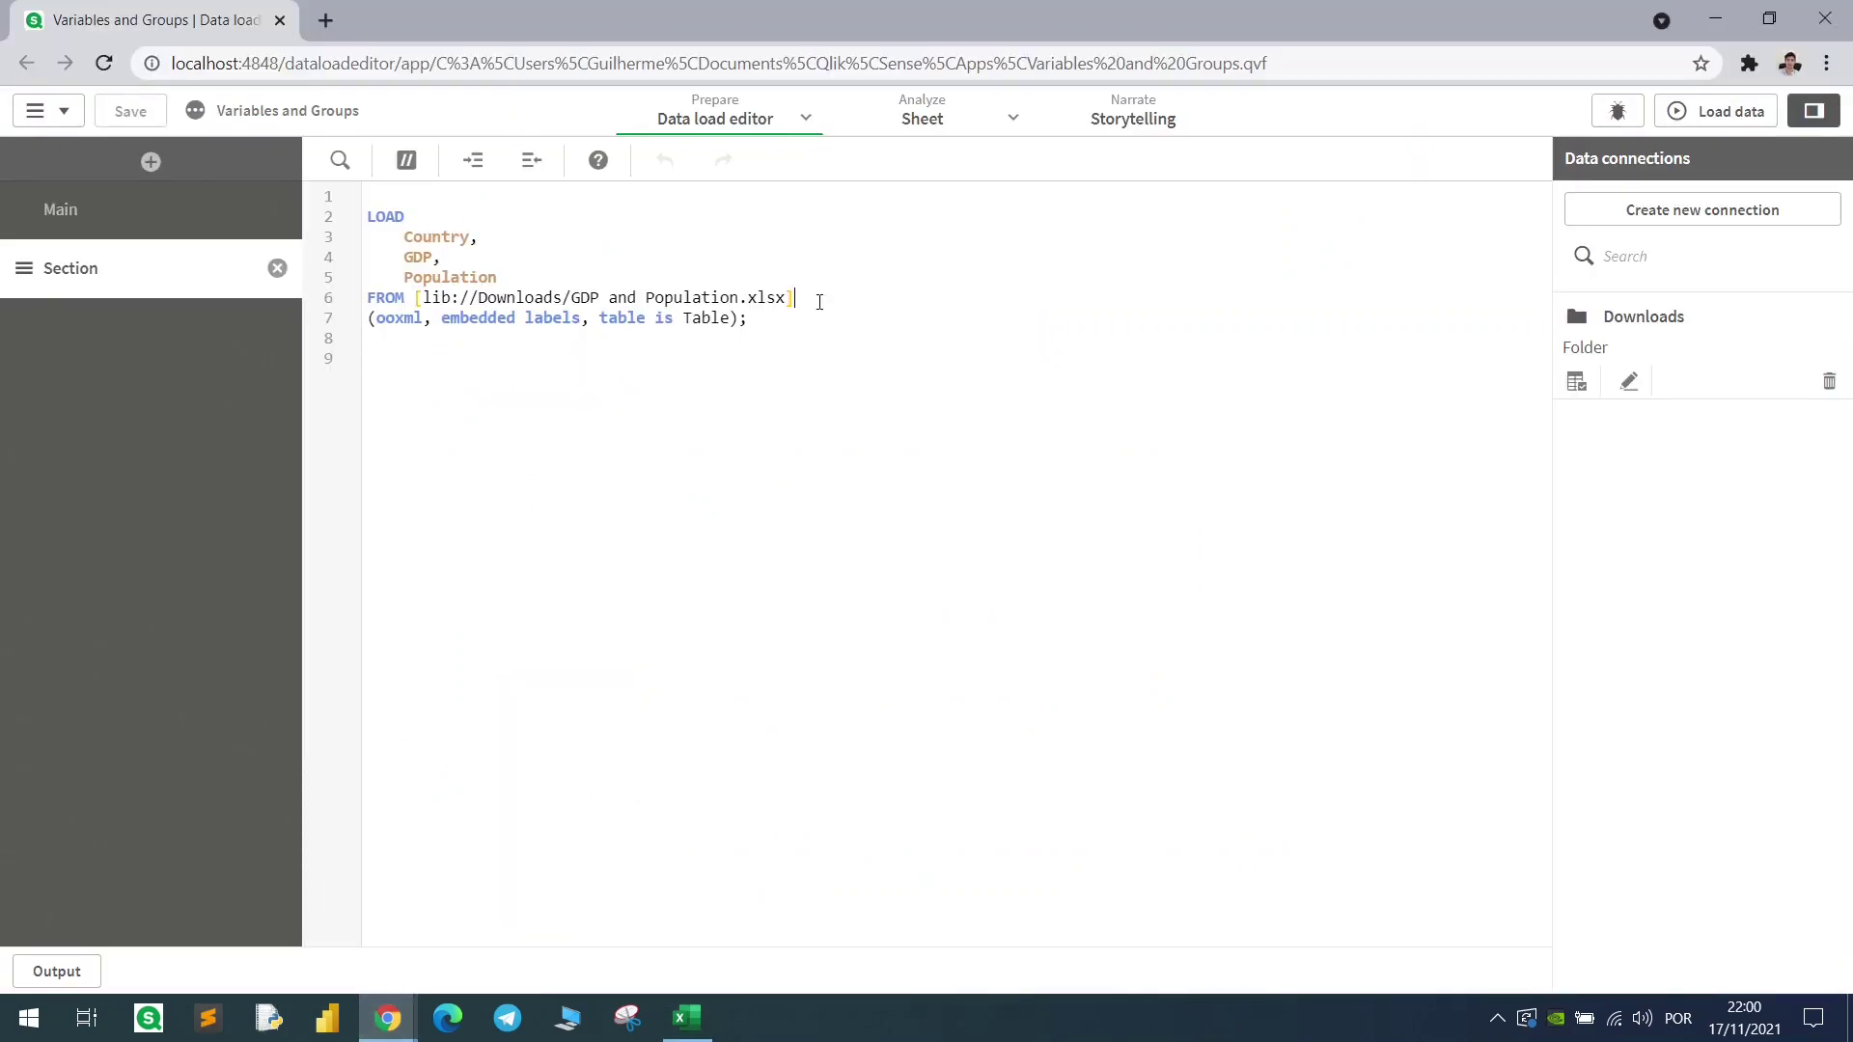
left_click(1679, 114)
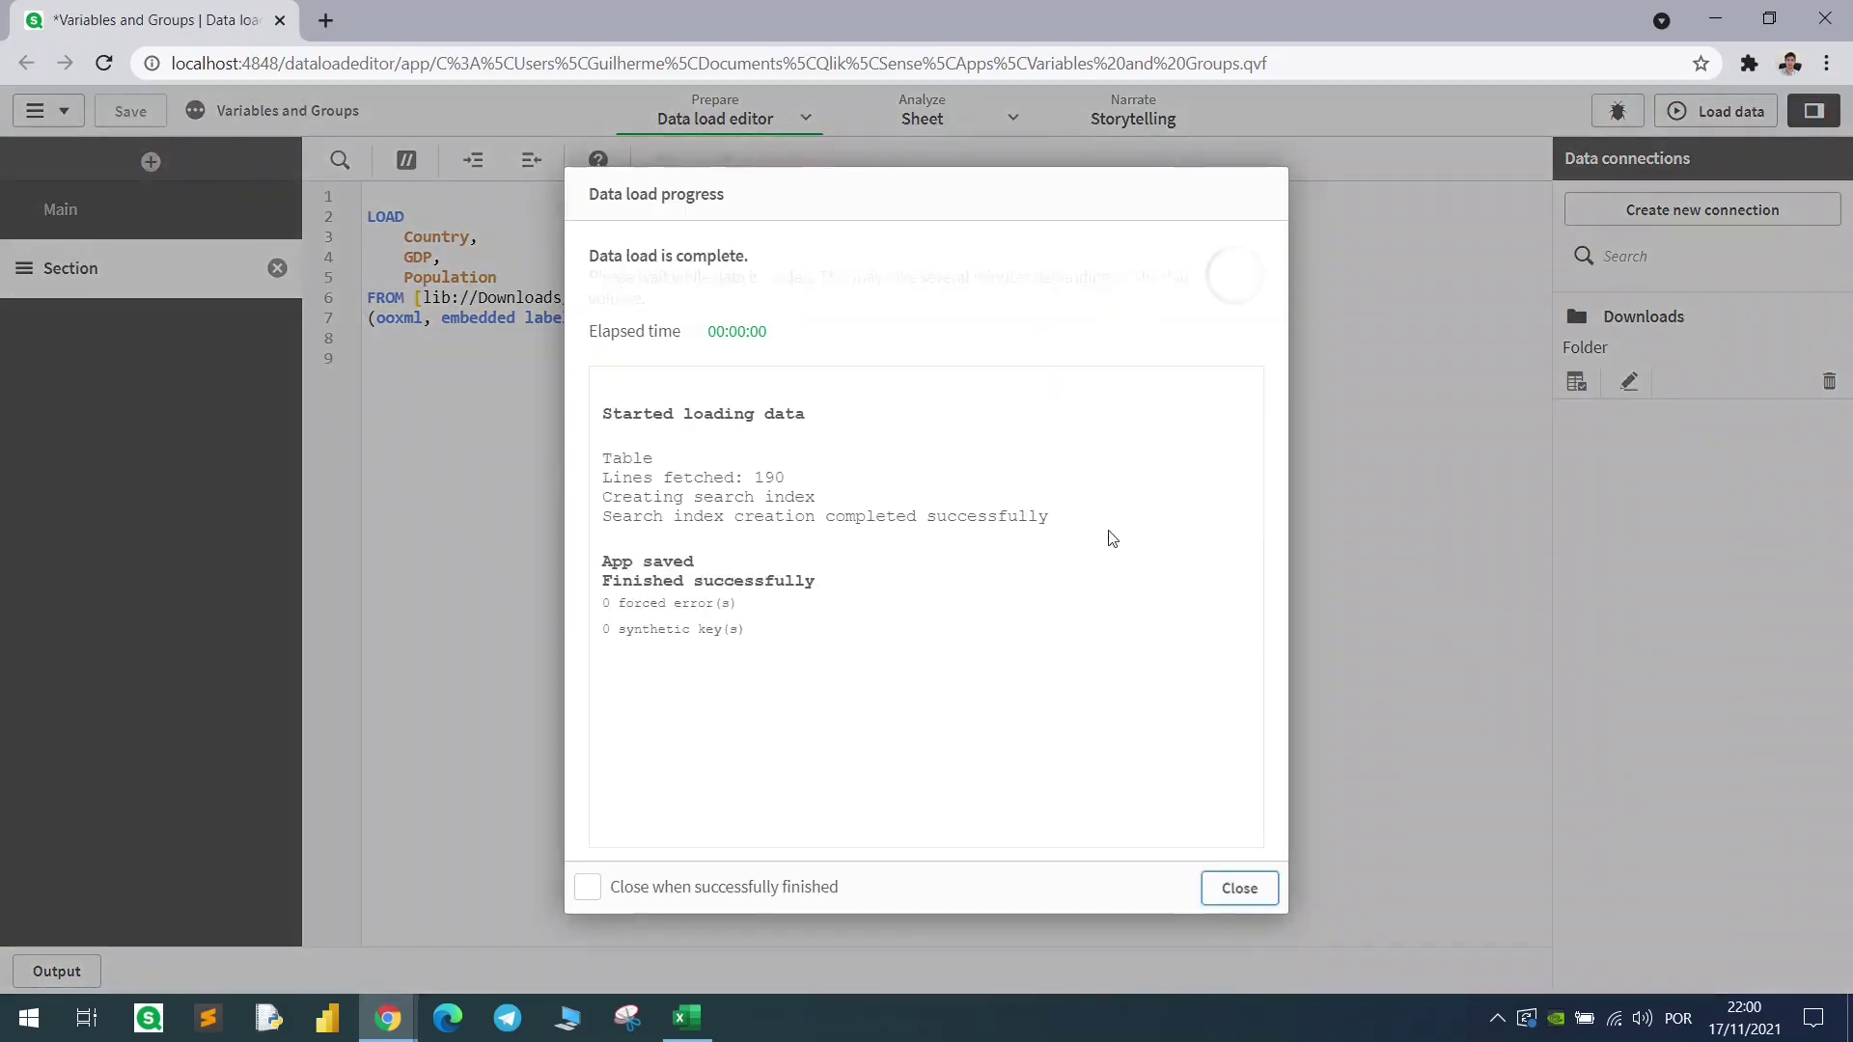
left_click(1225, 900)
Open the empty sheet for editing and place a scatter plot on it, enlarged to 17 x 12 grid cells
left_click(920, 118)
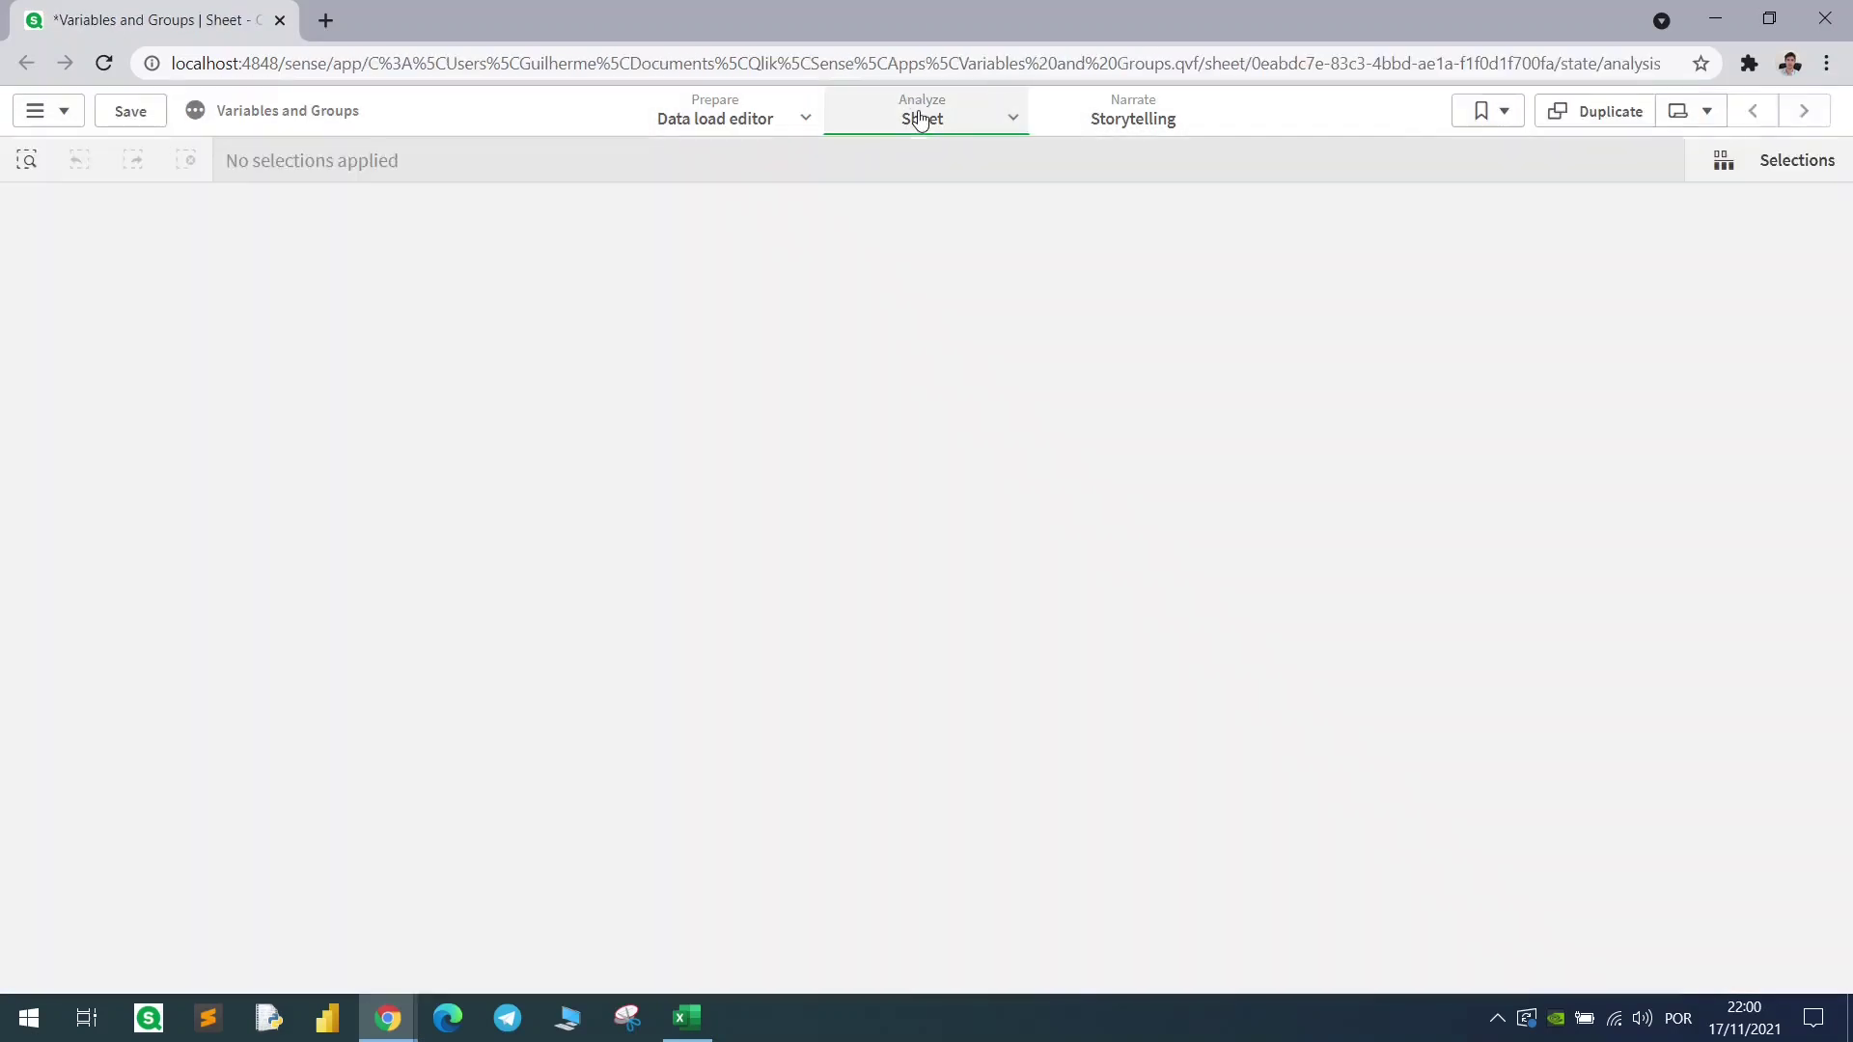
left_click(1773, 111)
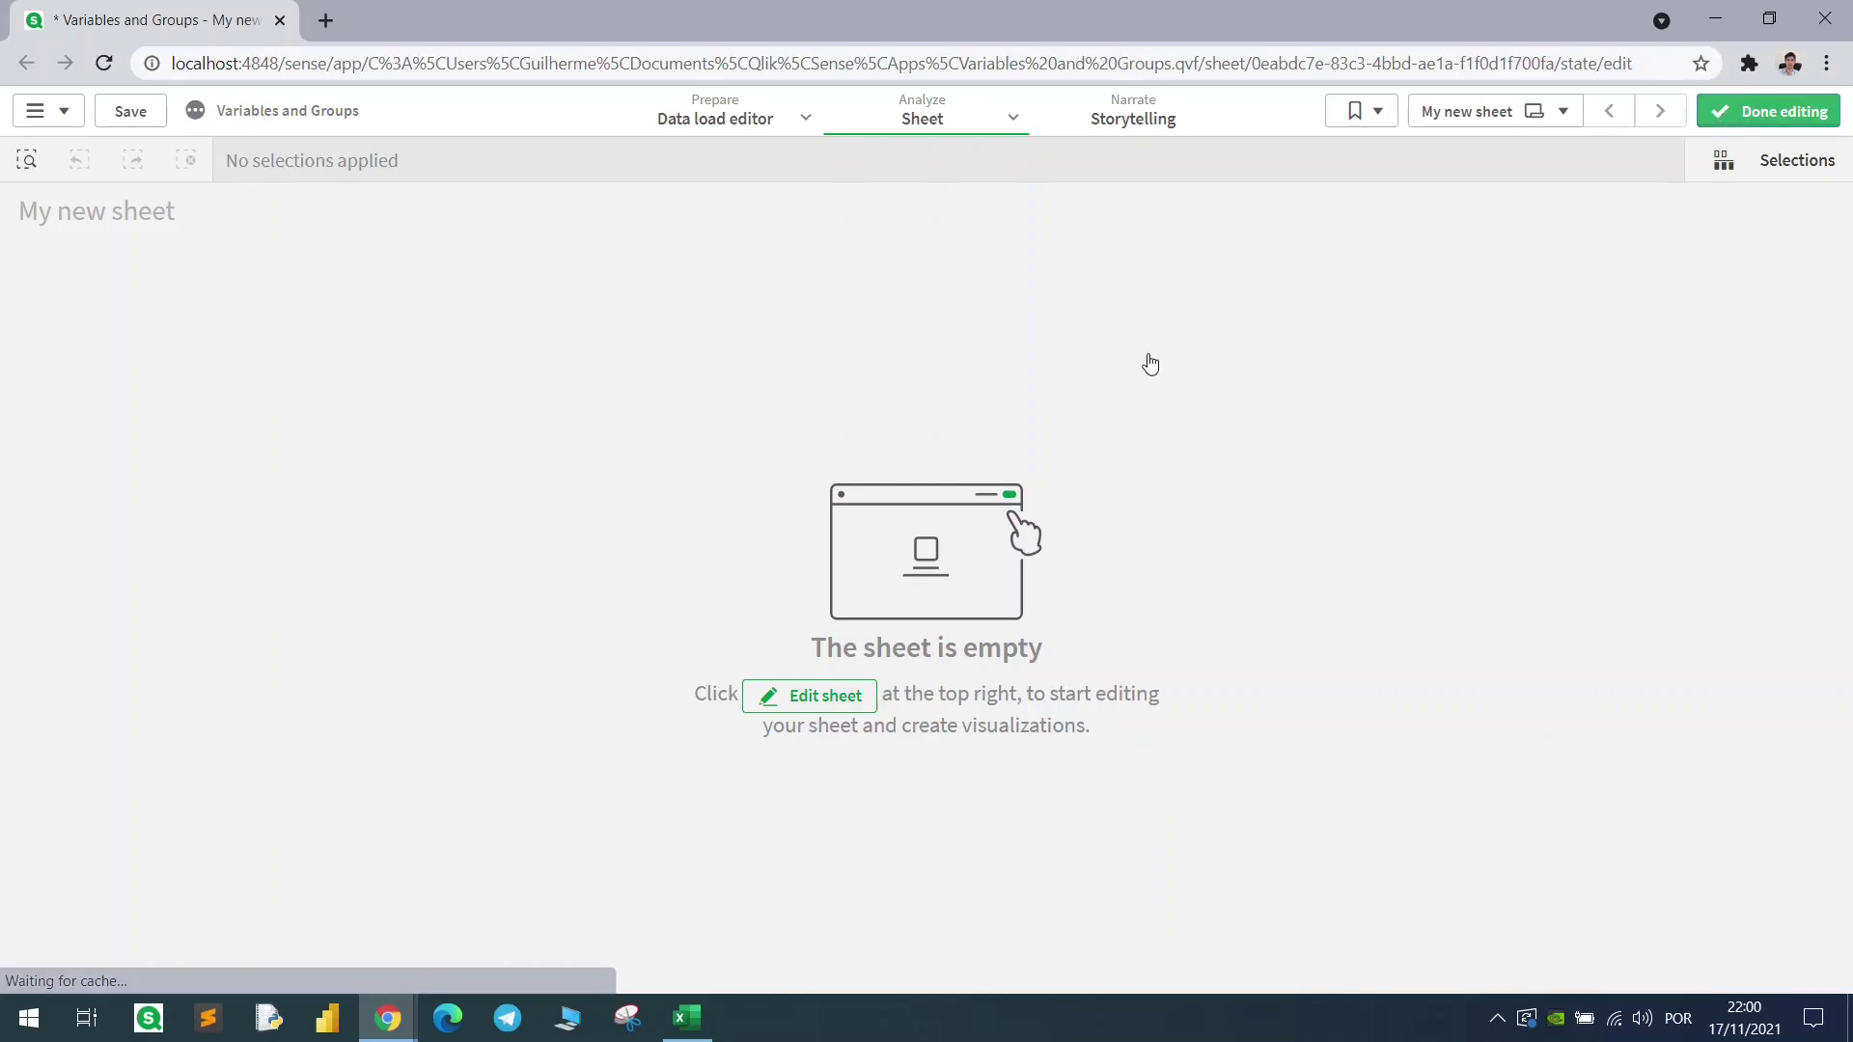
scroll(231, 810, "down", 4)
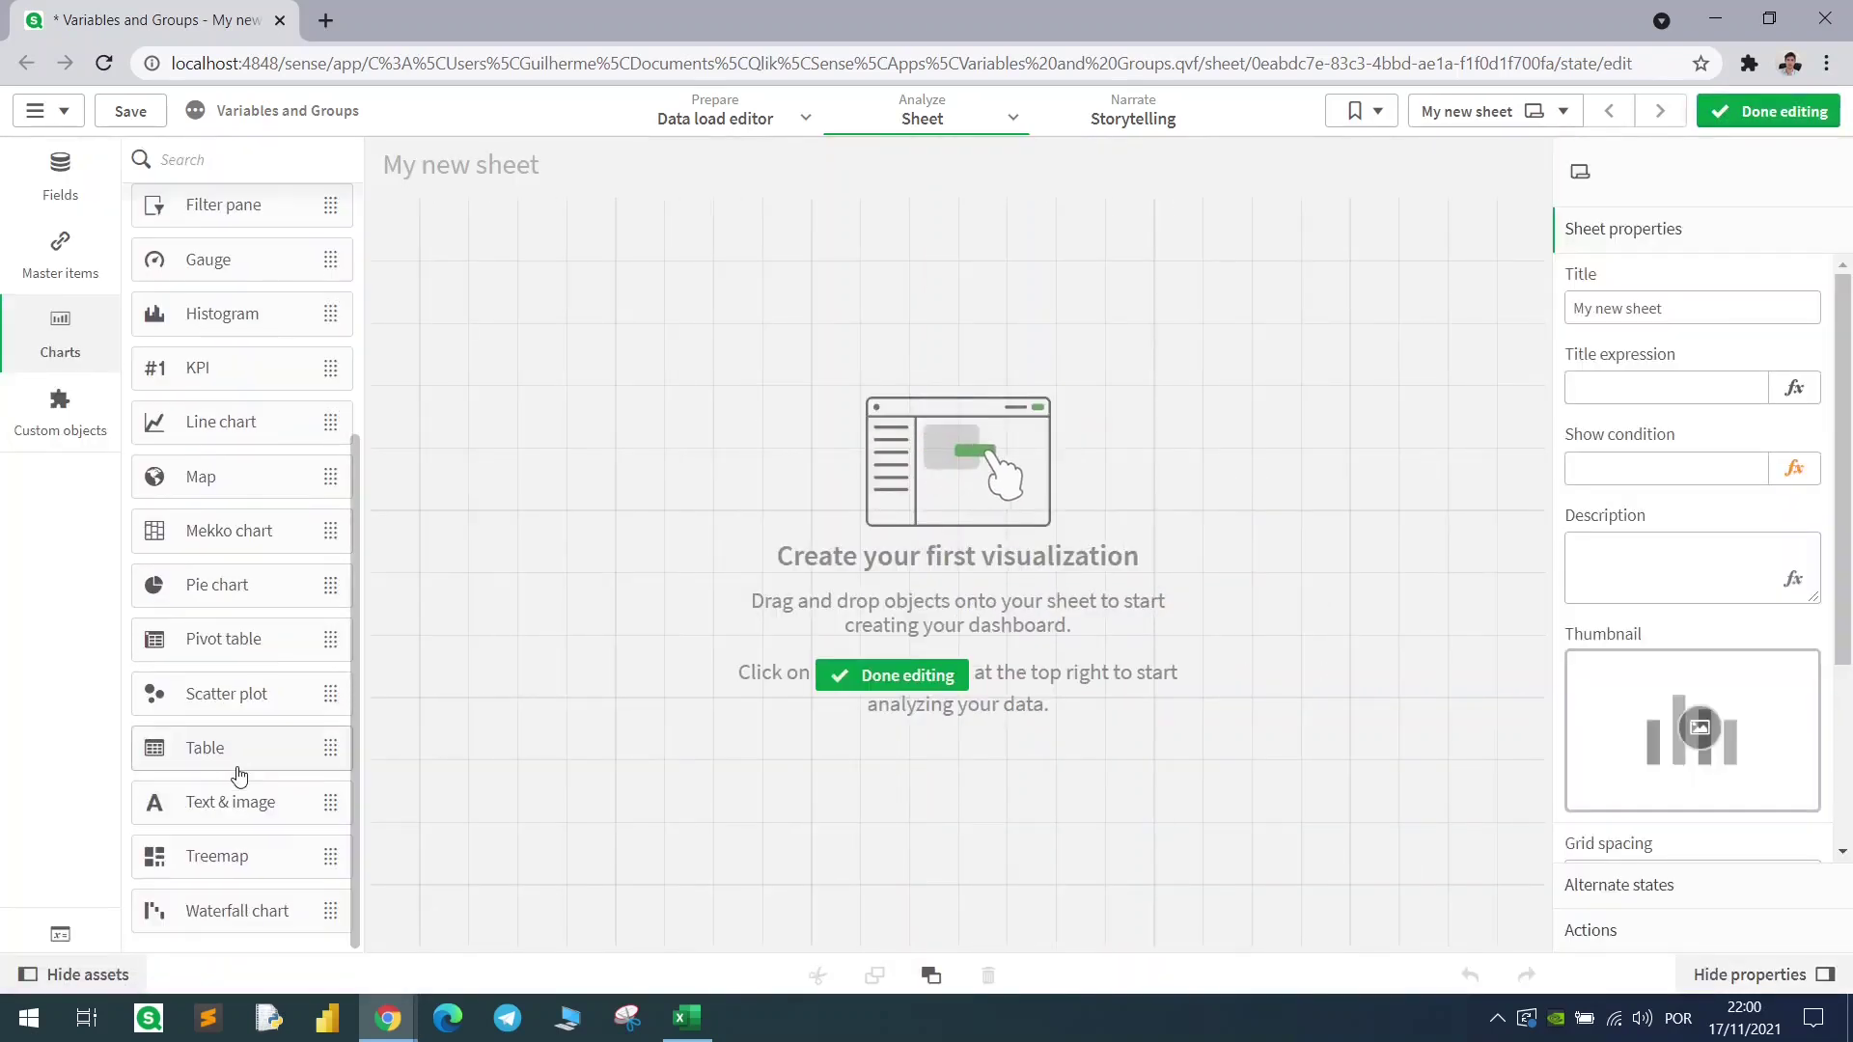
left_click_drag(577, 610, 748, 532)
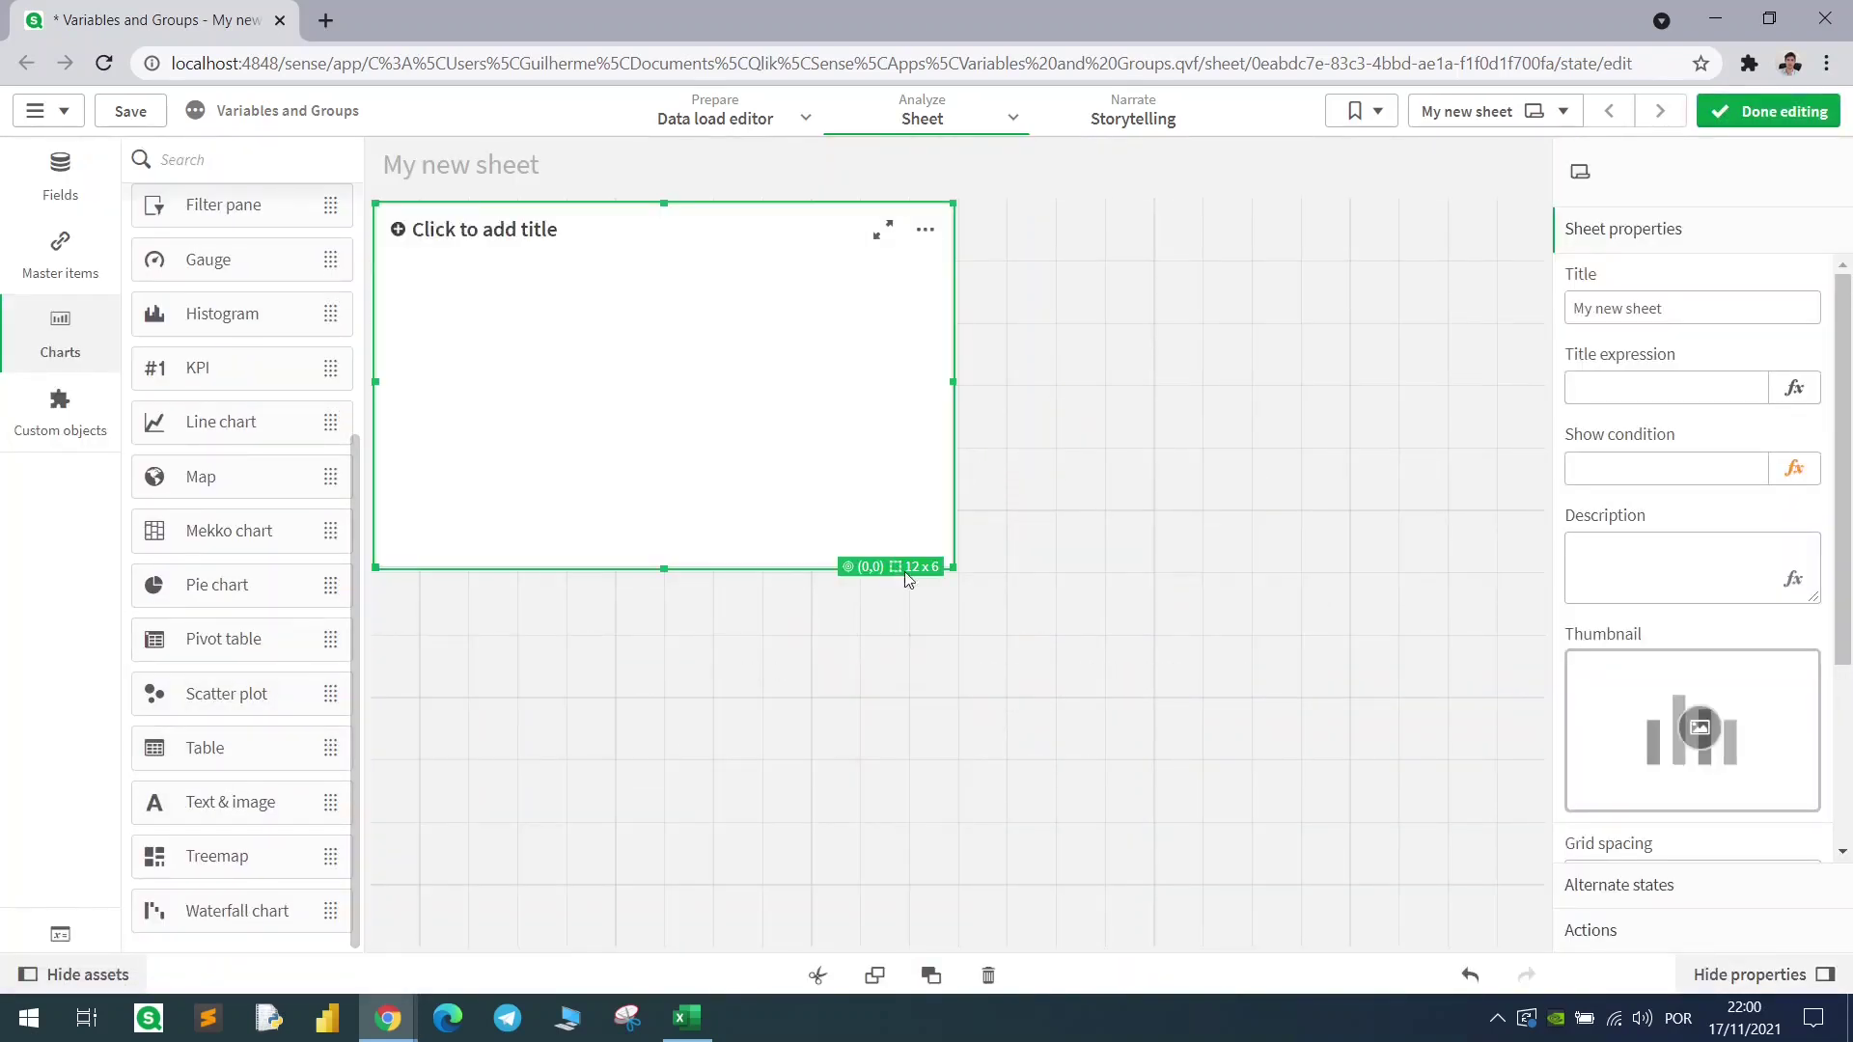
Set Country as the scatter plot's bubble dimension
left_click(832, 551)
type("Country")
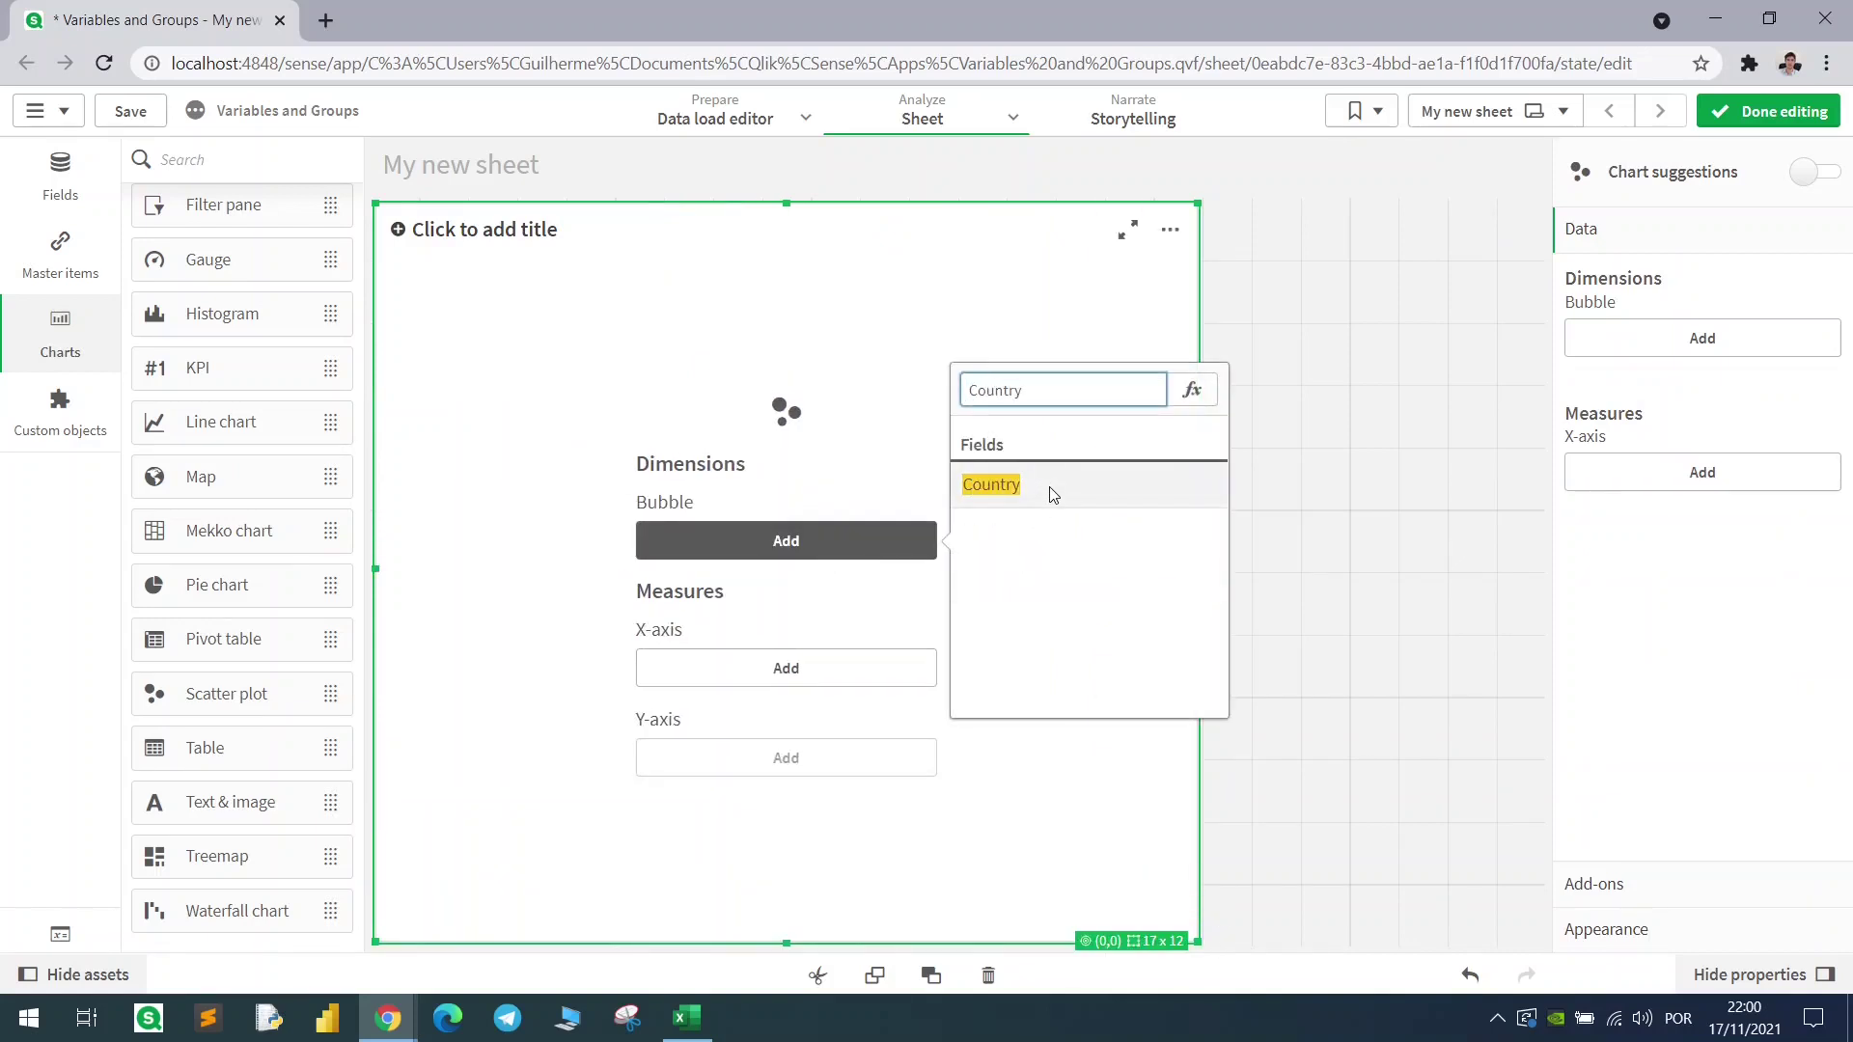
left_click(1052, 485)
Add Sum of GDP as the scatter plot's X-axis measure and Sum of Population as its Y-axis measure
left_click(52, 194)
left_click_drag(220, 274, 740, 599)
left_click(753, 579)
left_click(807, 578)
left_click_drag(226, 344, 723, 582)
left_click(743, 579)
left_click(770, 575)
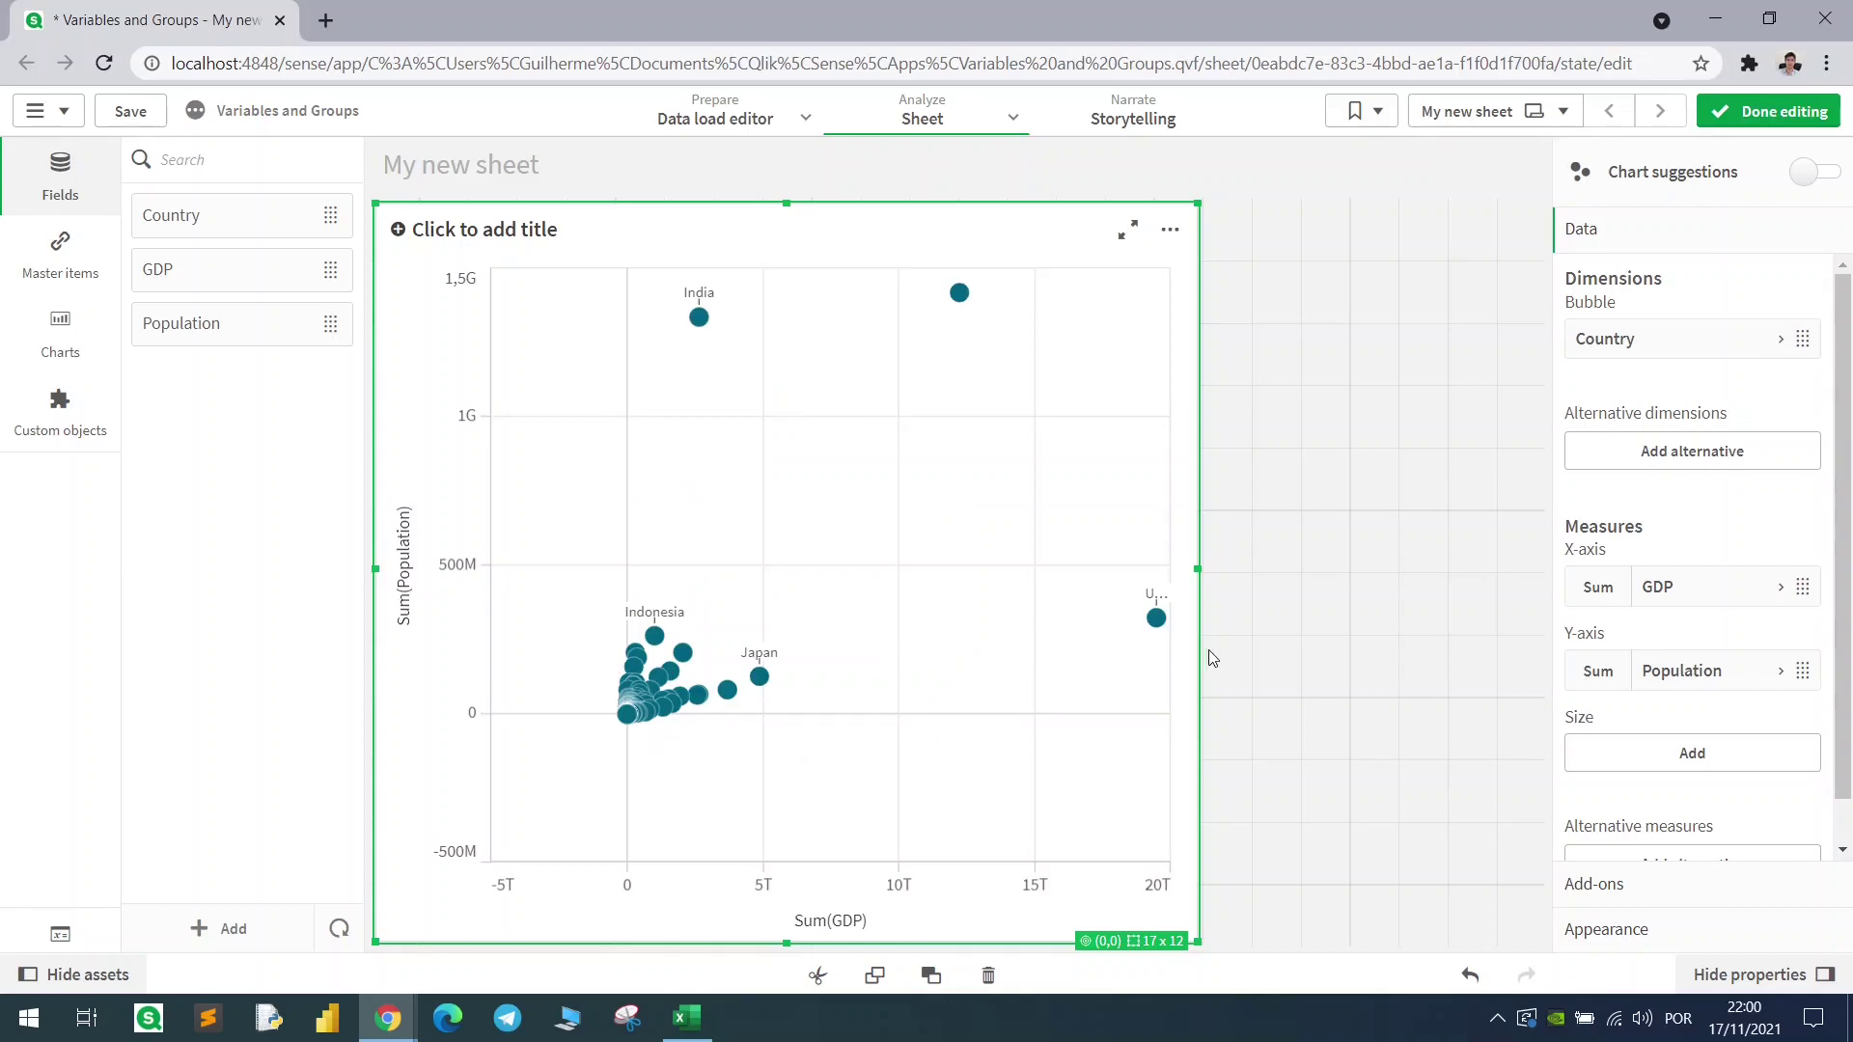
Label the X-axis measure GDP and the Y-axis measure Population
left_click(1674, 588)
left_click(1655, 738)
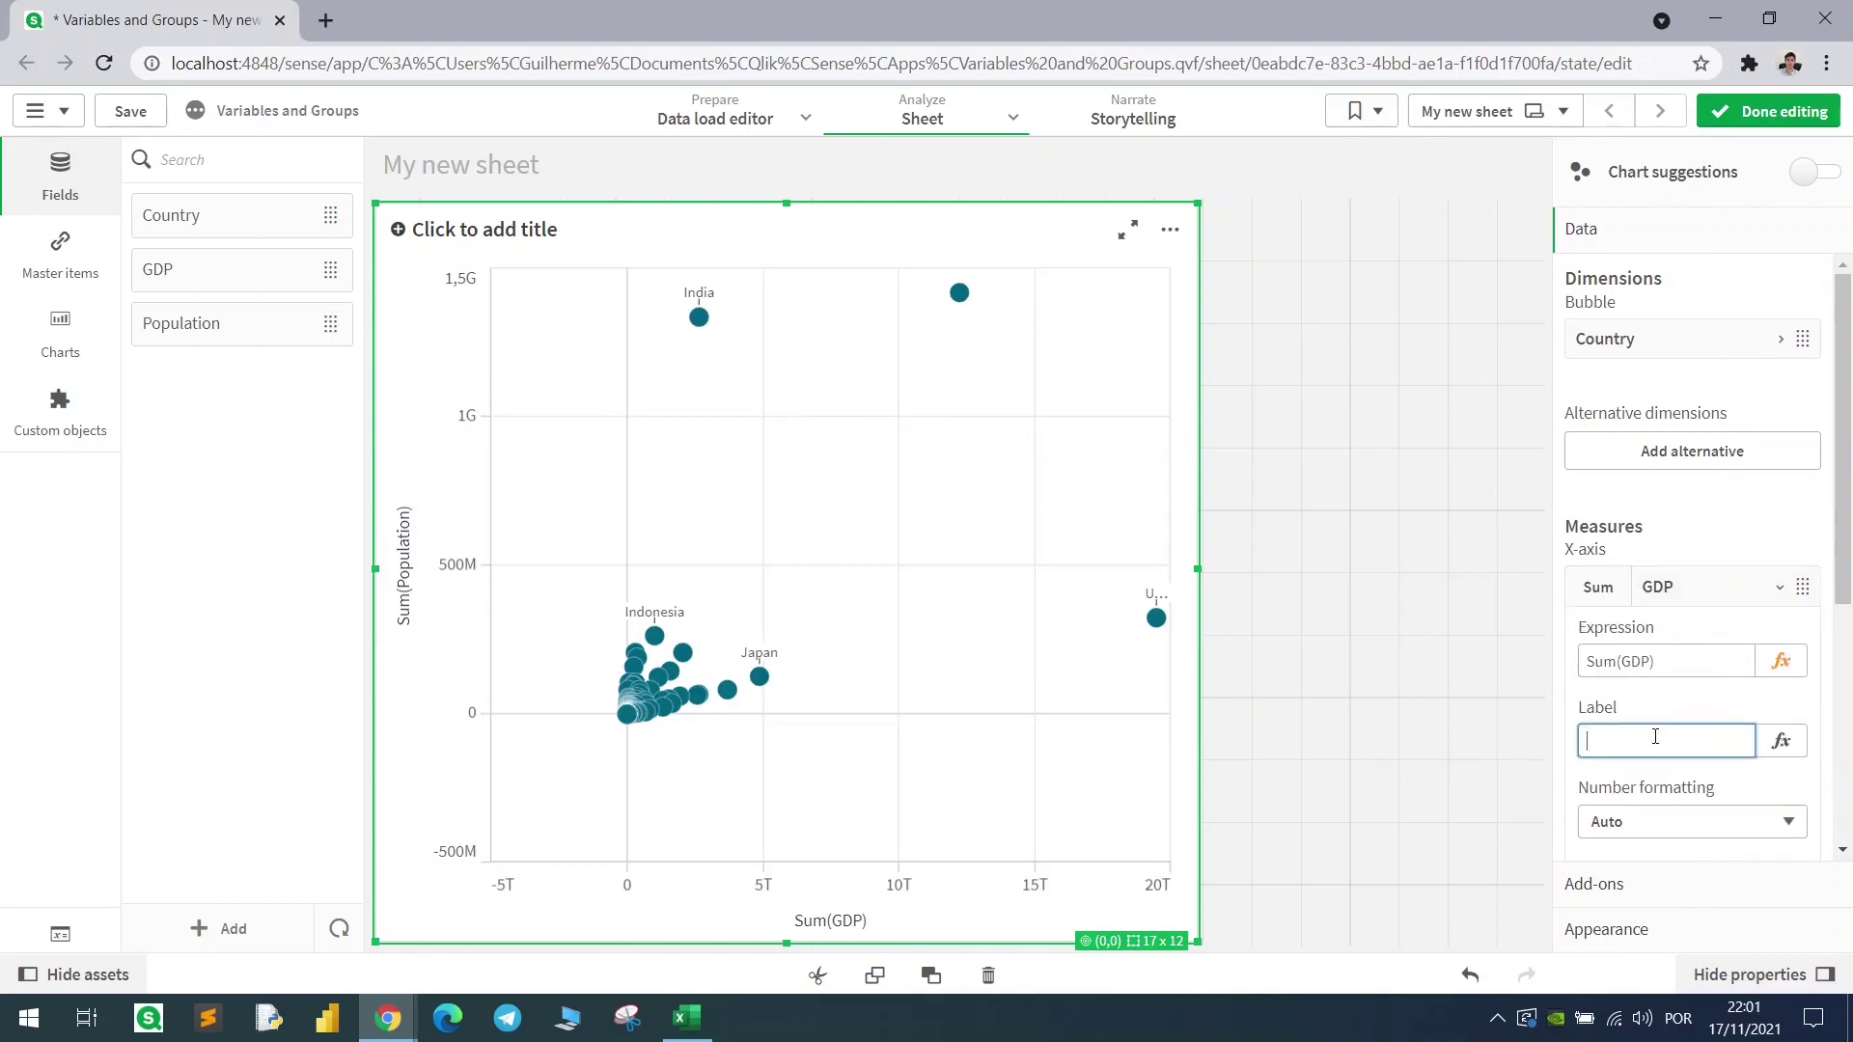
left_click(1640, 590)
left_click(1666, 669)
Give the Population Y-axis a custom range with a minimum of 0
left_click(1654, 584)
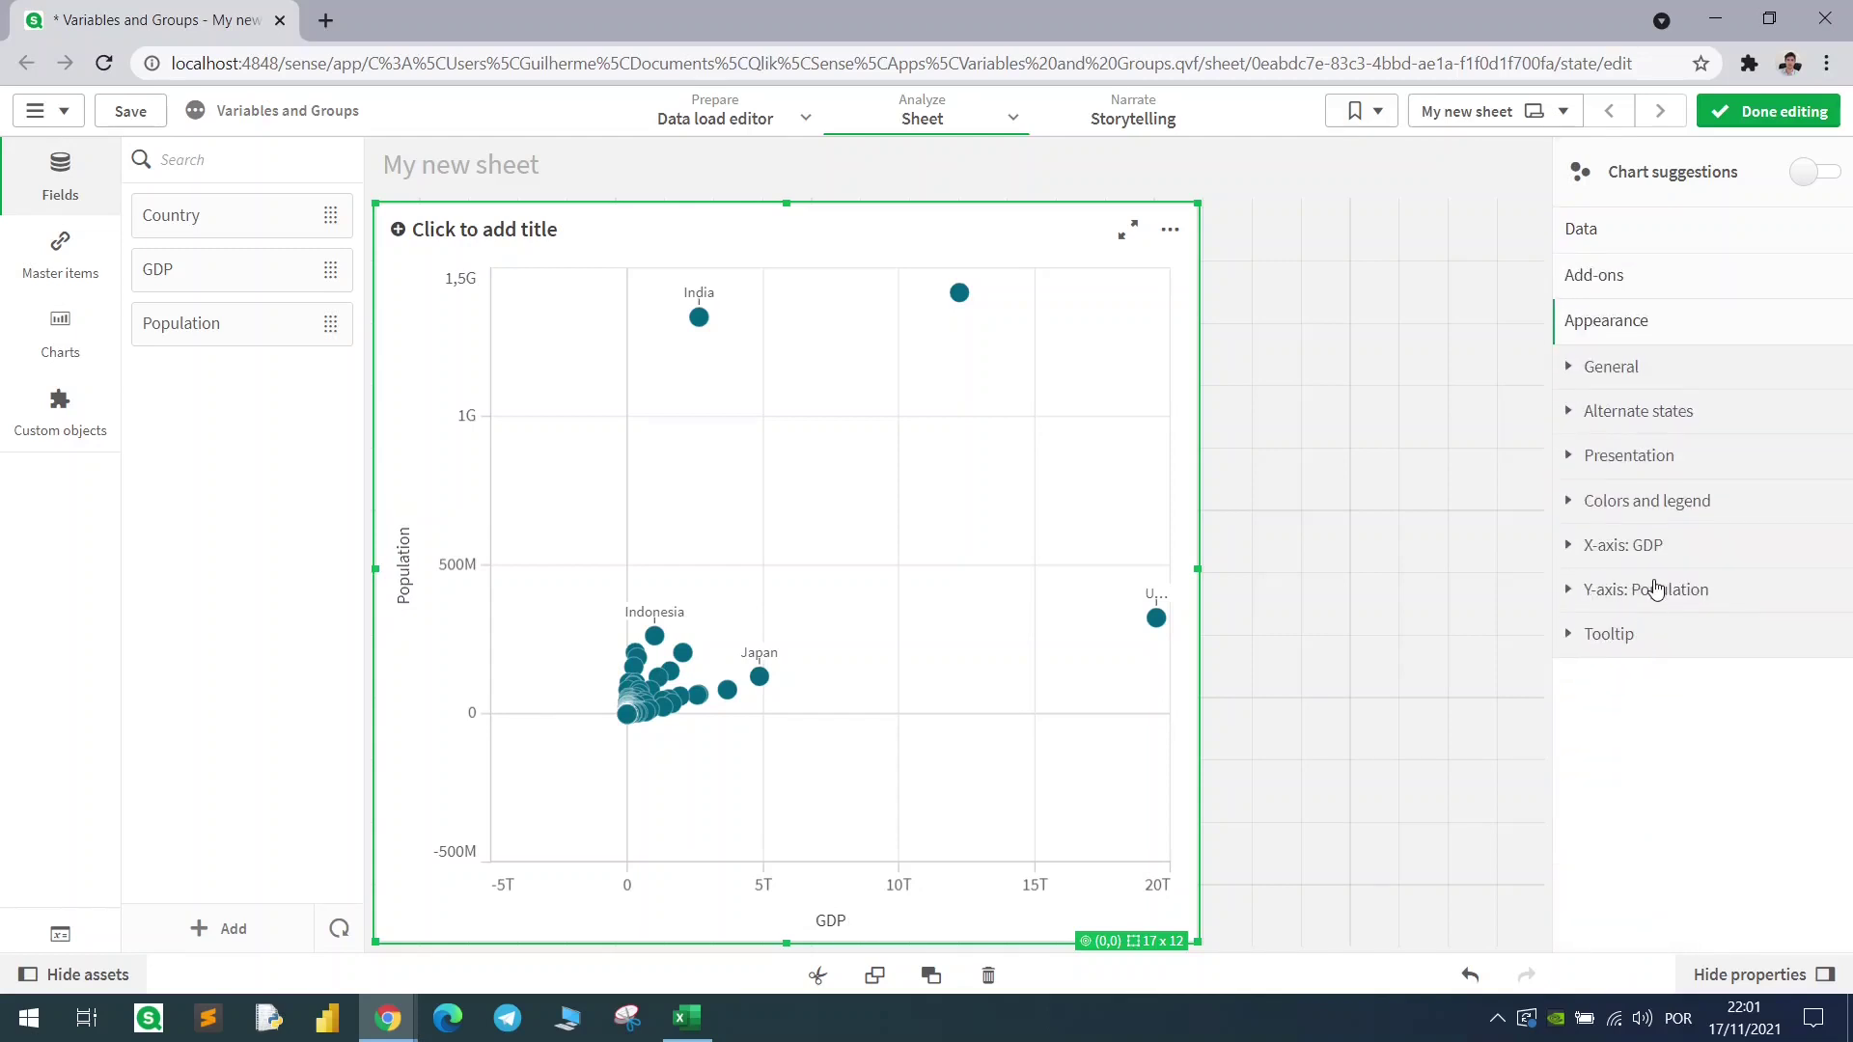
left_click(1655, 589)
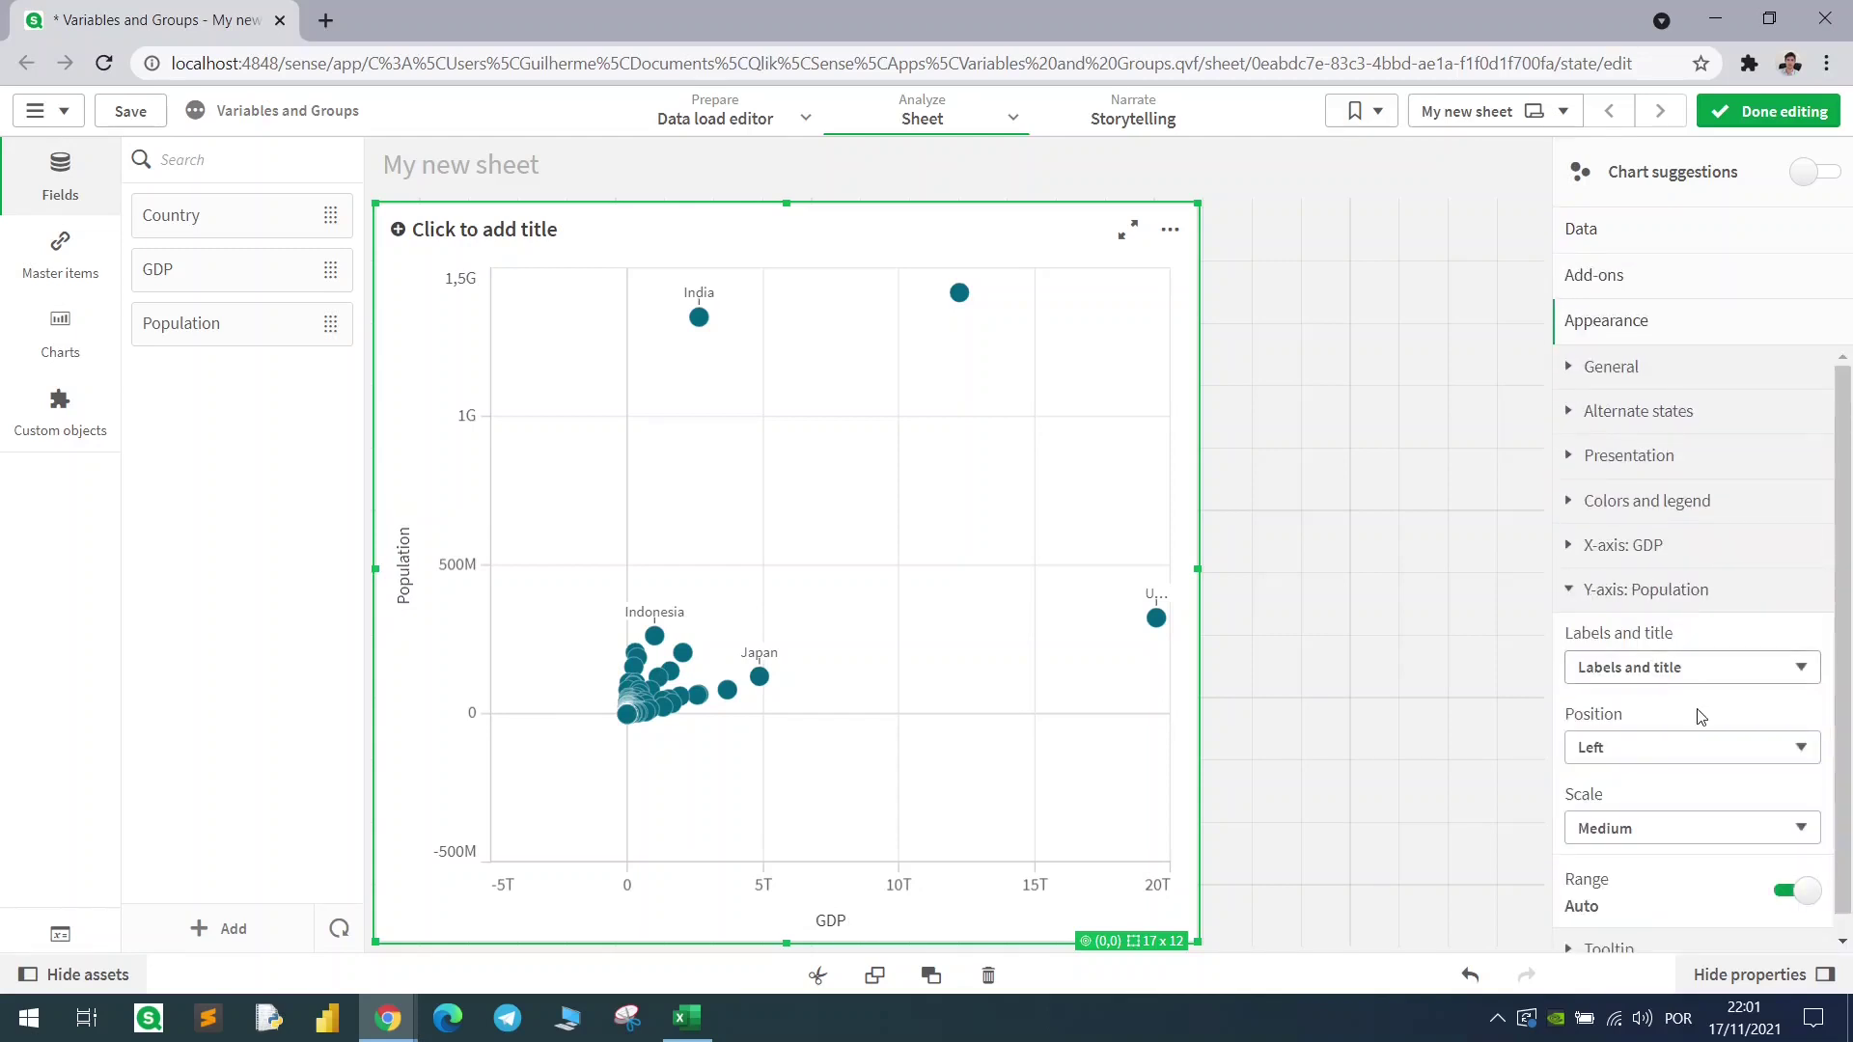
left_click(1791, 890)
scroll(1740, 886, "down", 1)
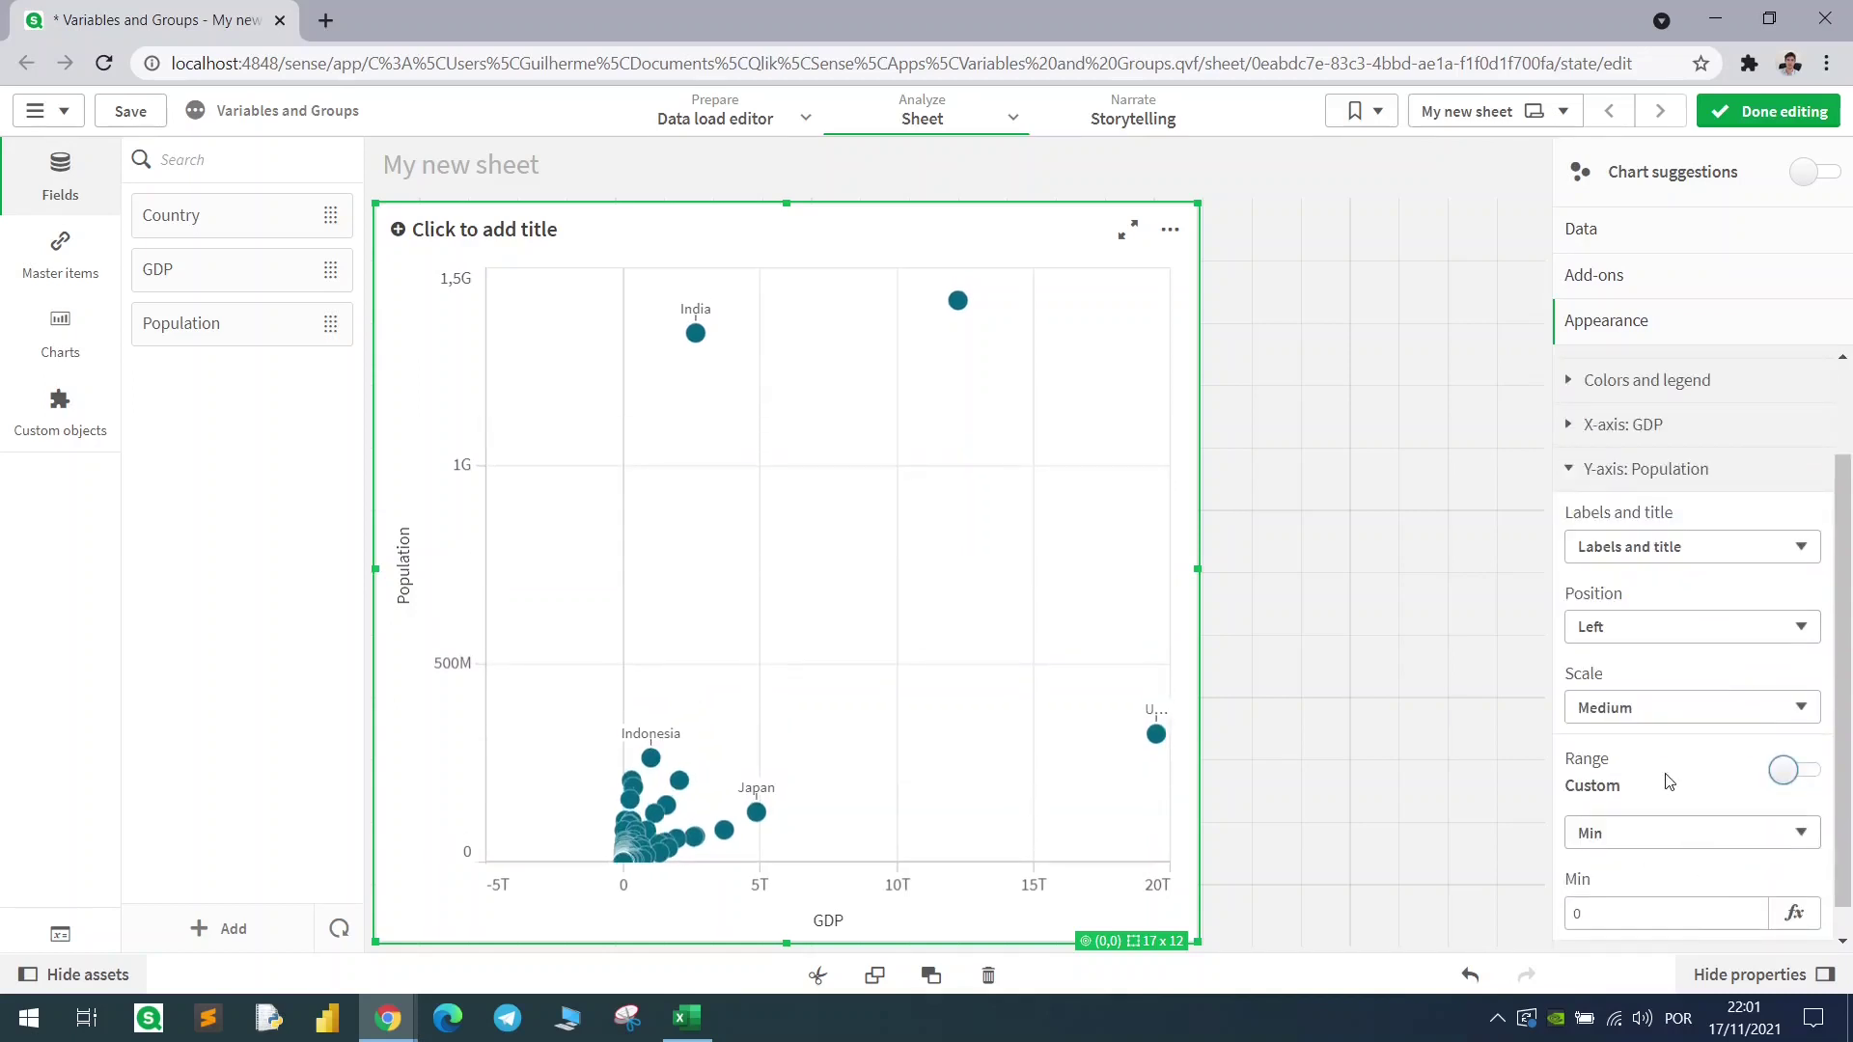
Give the GDP X-axis a custom range starting at 0
left_click(1625, 429)
left_click(1791, 725)
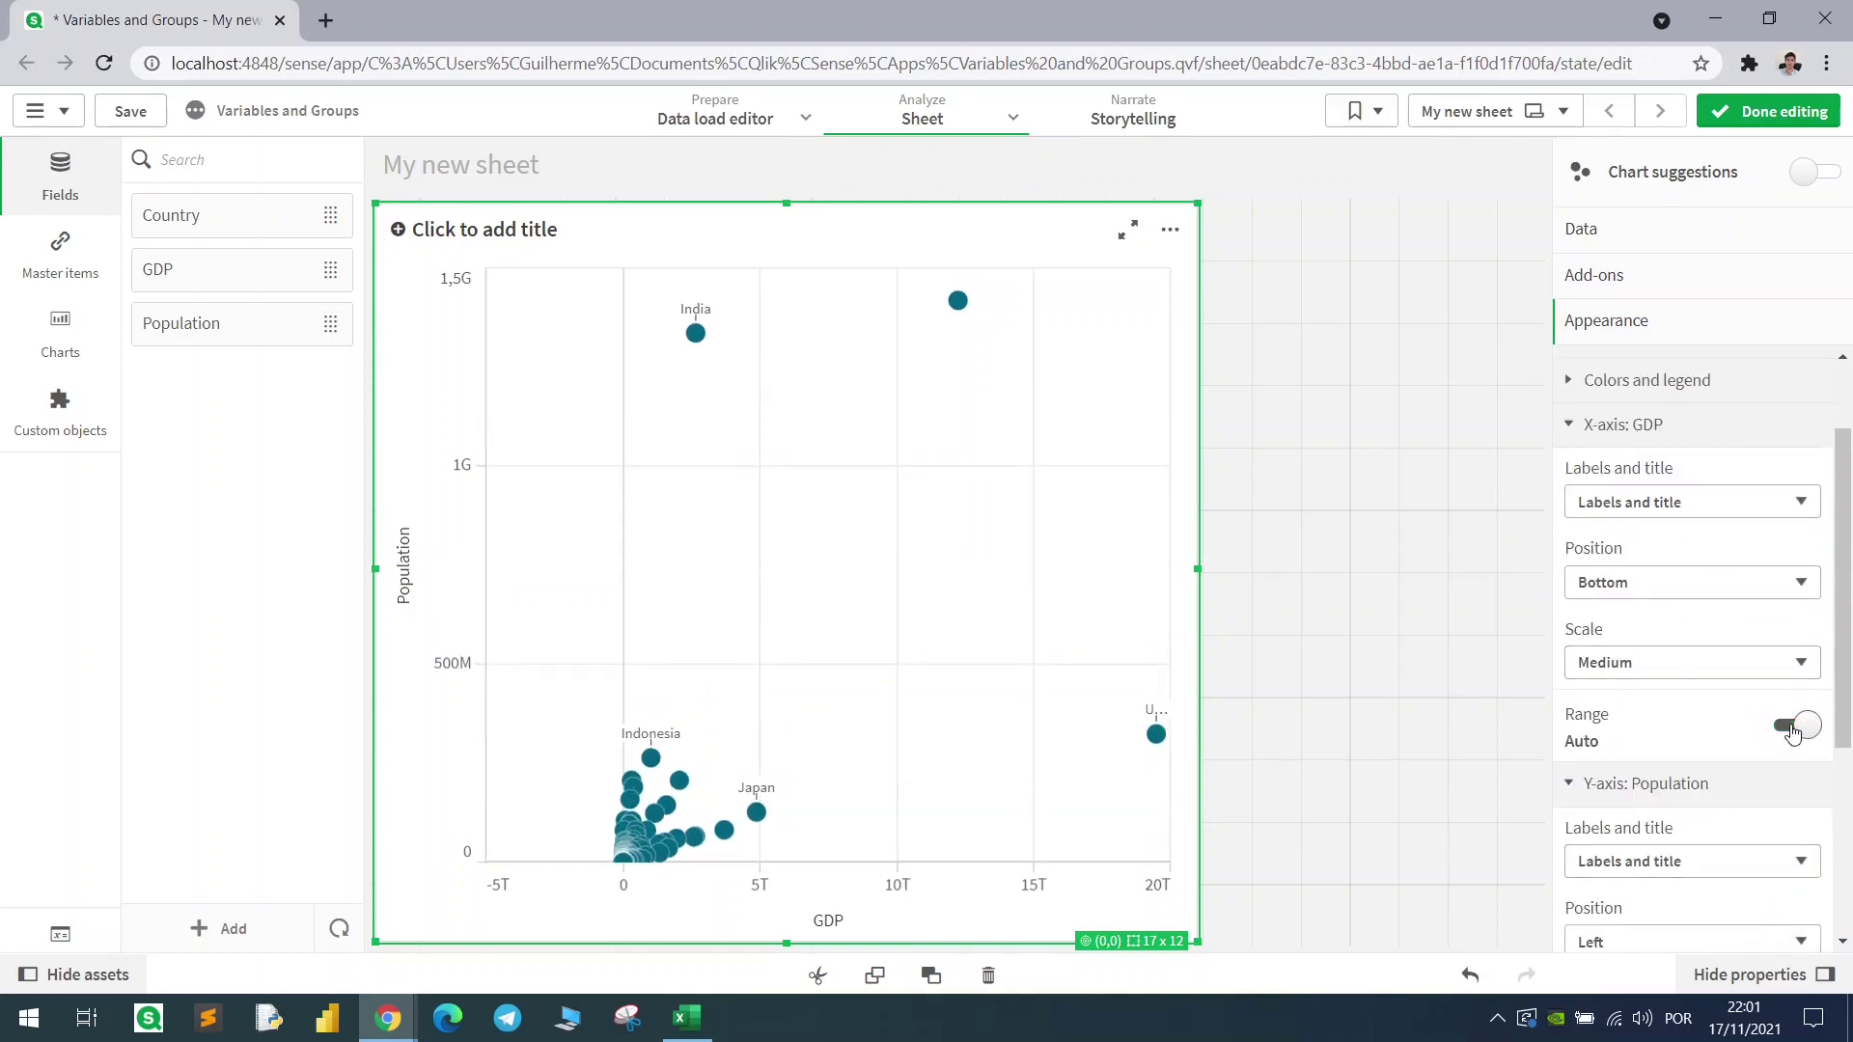
left_click(1630, 428)
left_click(1631, 472)
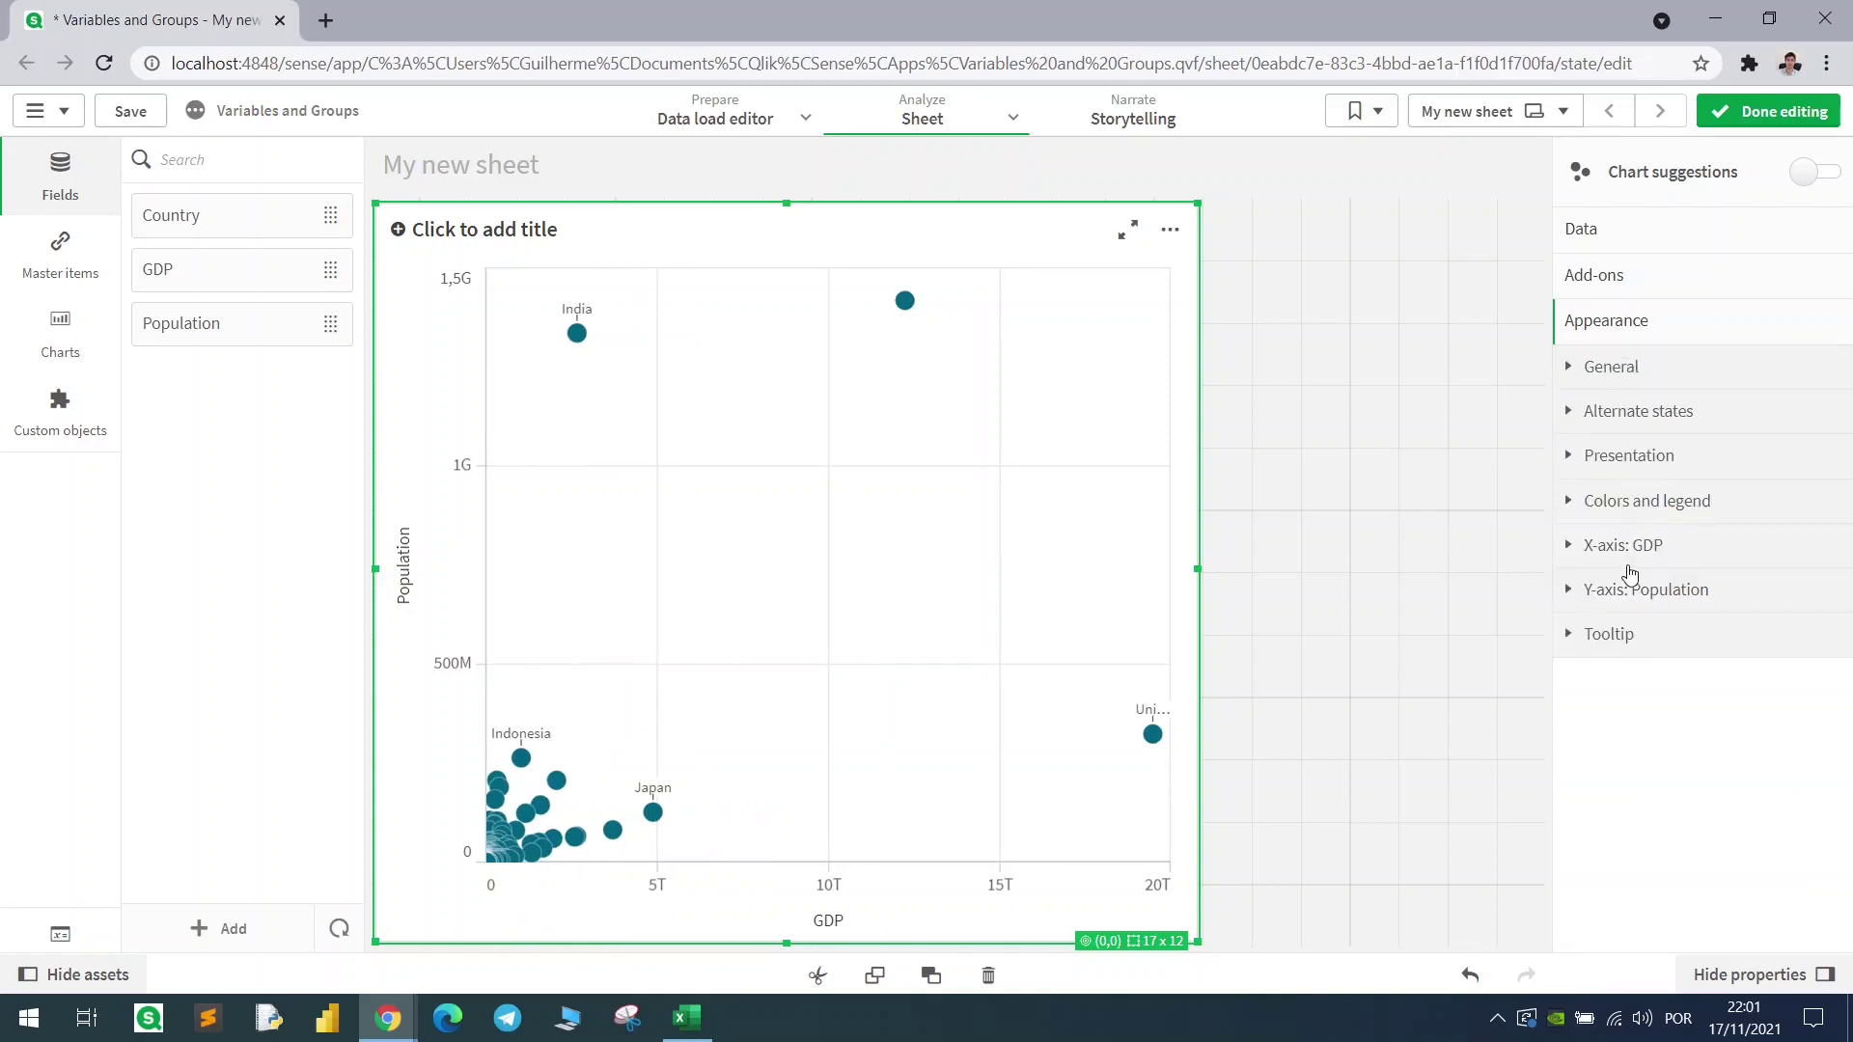
left_click(1628, 282)
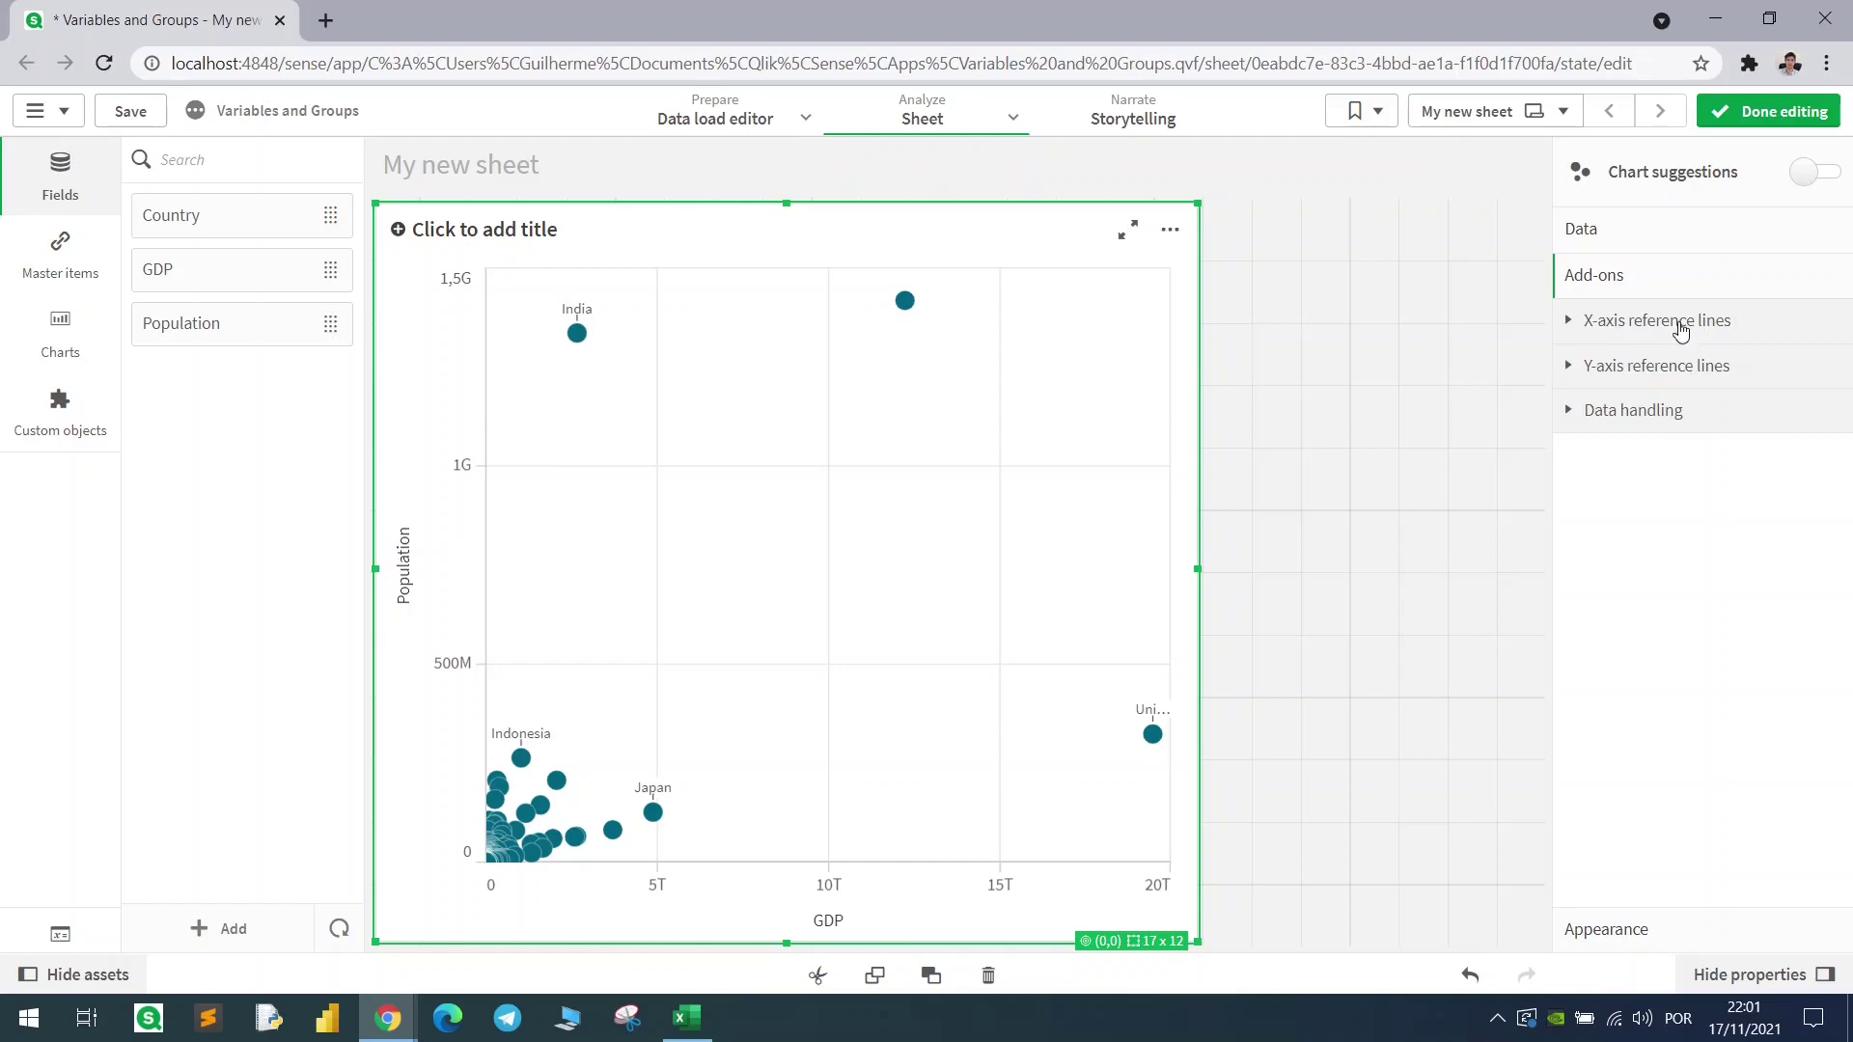
left_click(1609, 334)
left_click(1631, 379)
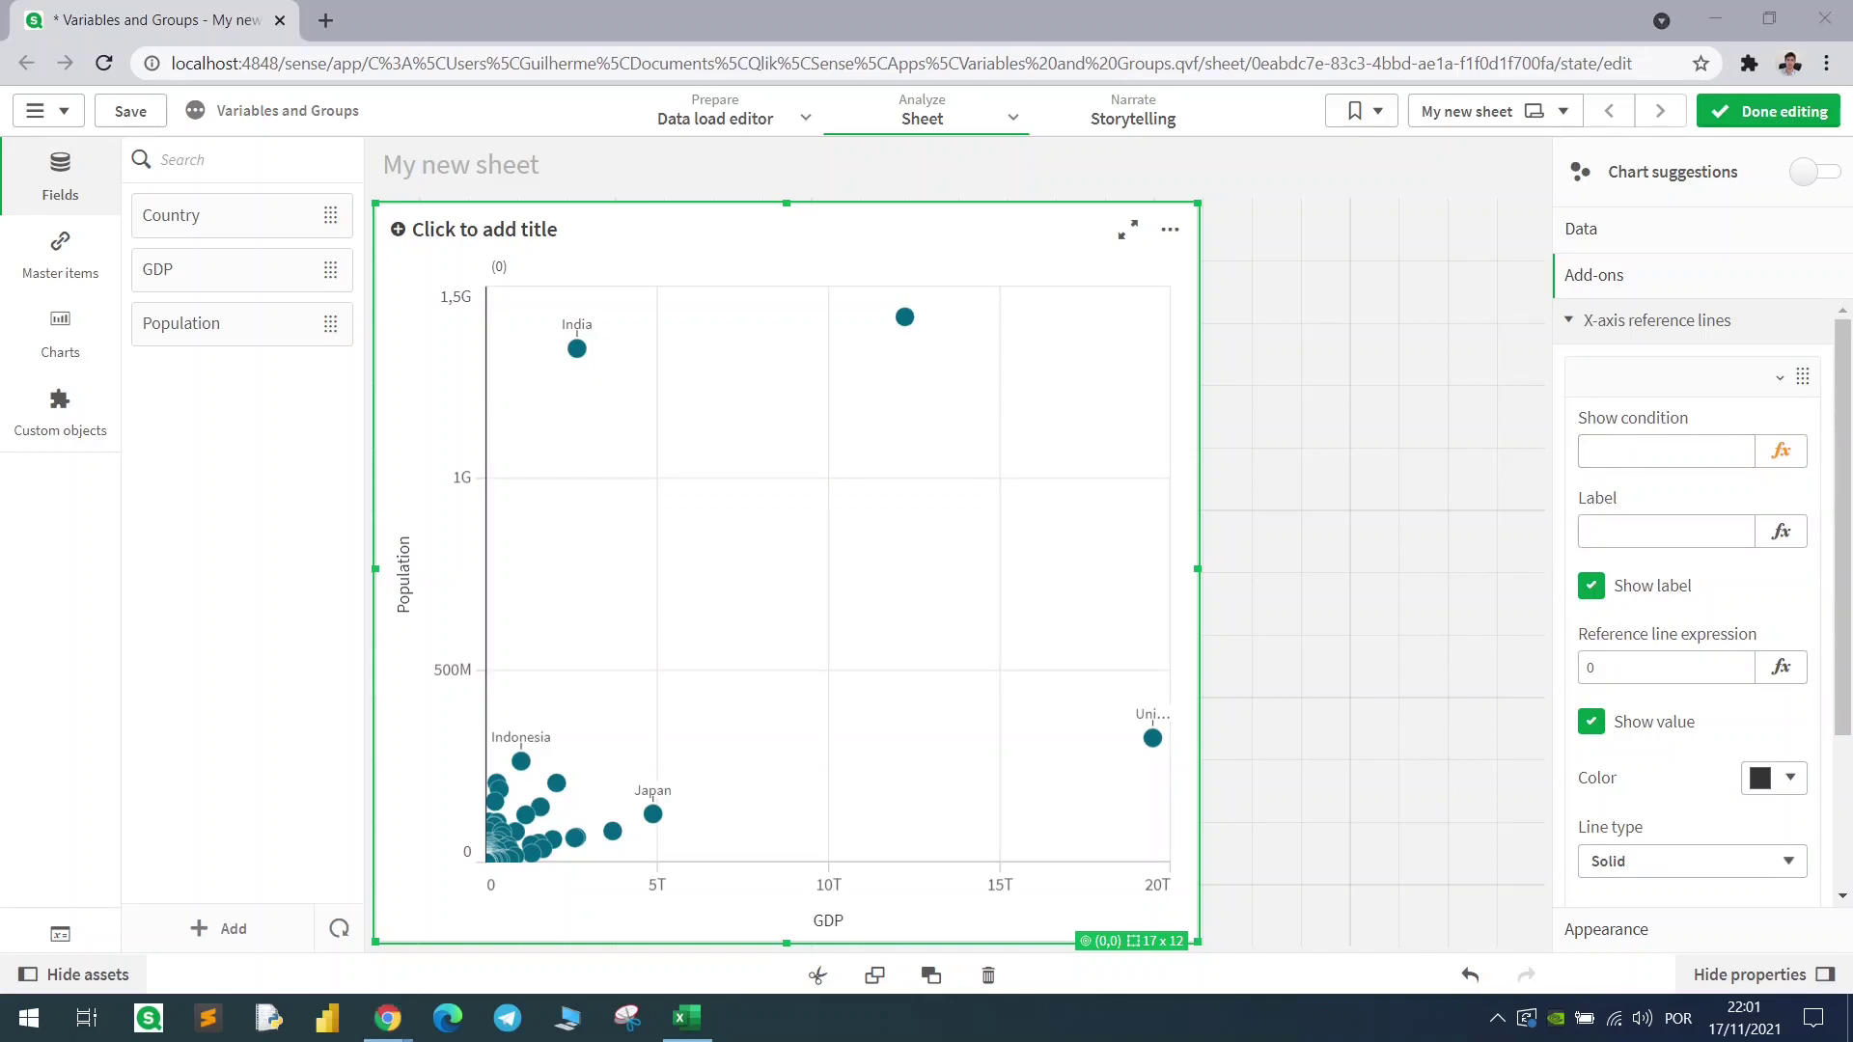
left_click(1660, 531)
left_click(1667, 666)
type("10000000000")
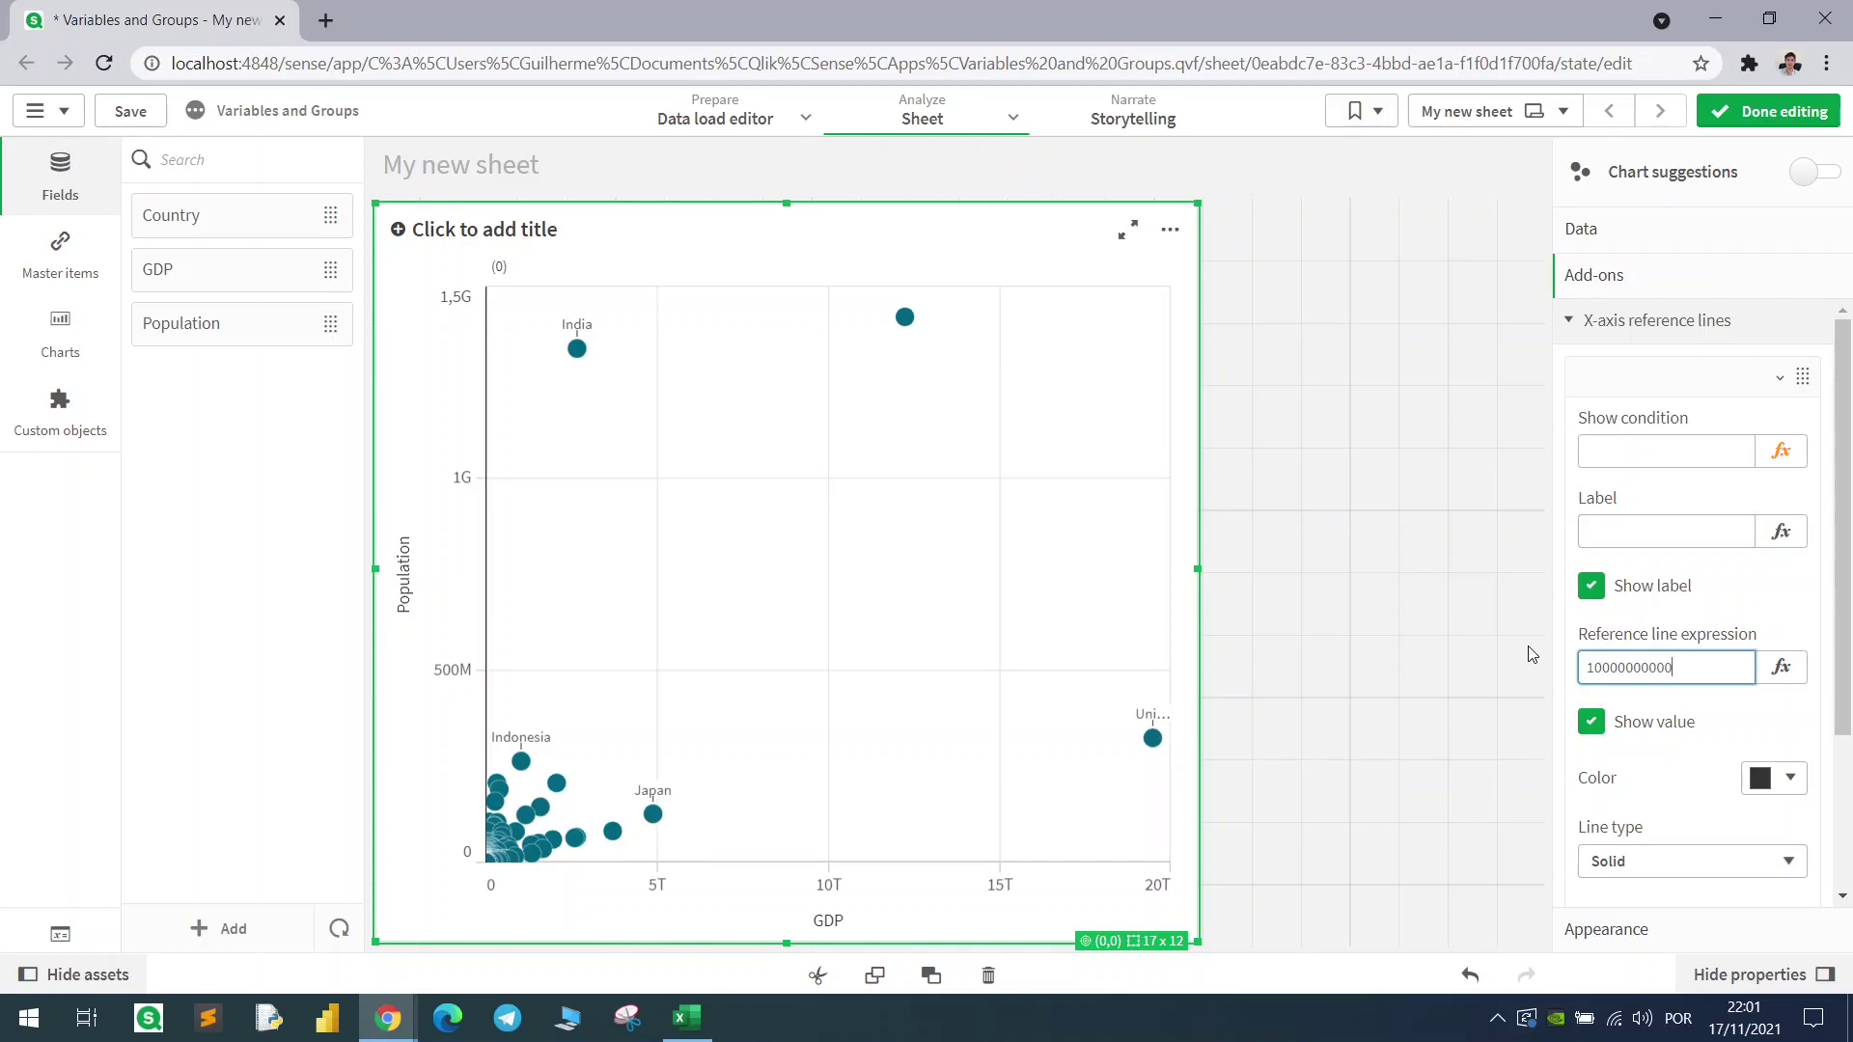
key("Tab")
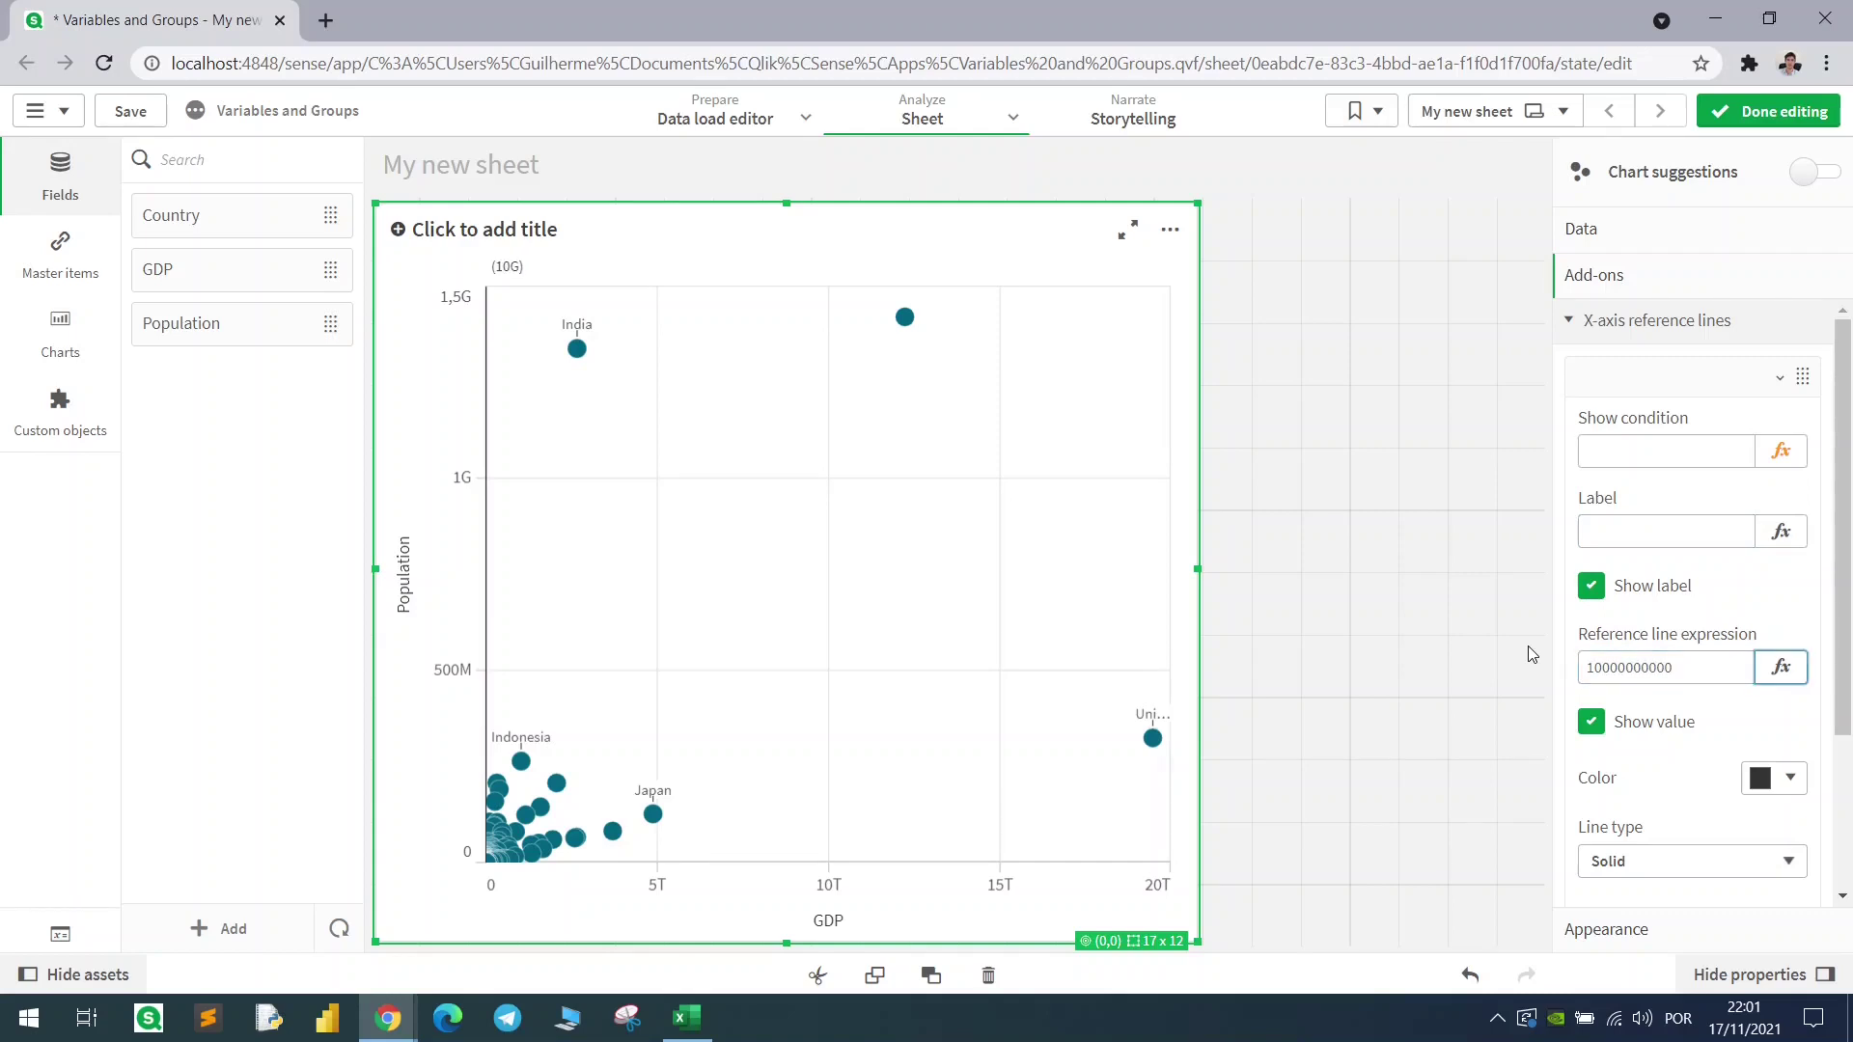
left_click(1691, 666)
type("00")
key("Tab")
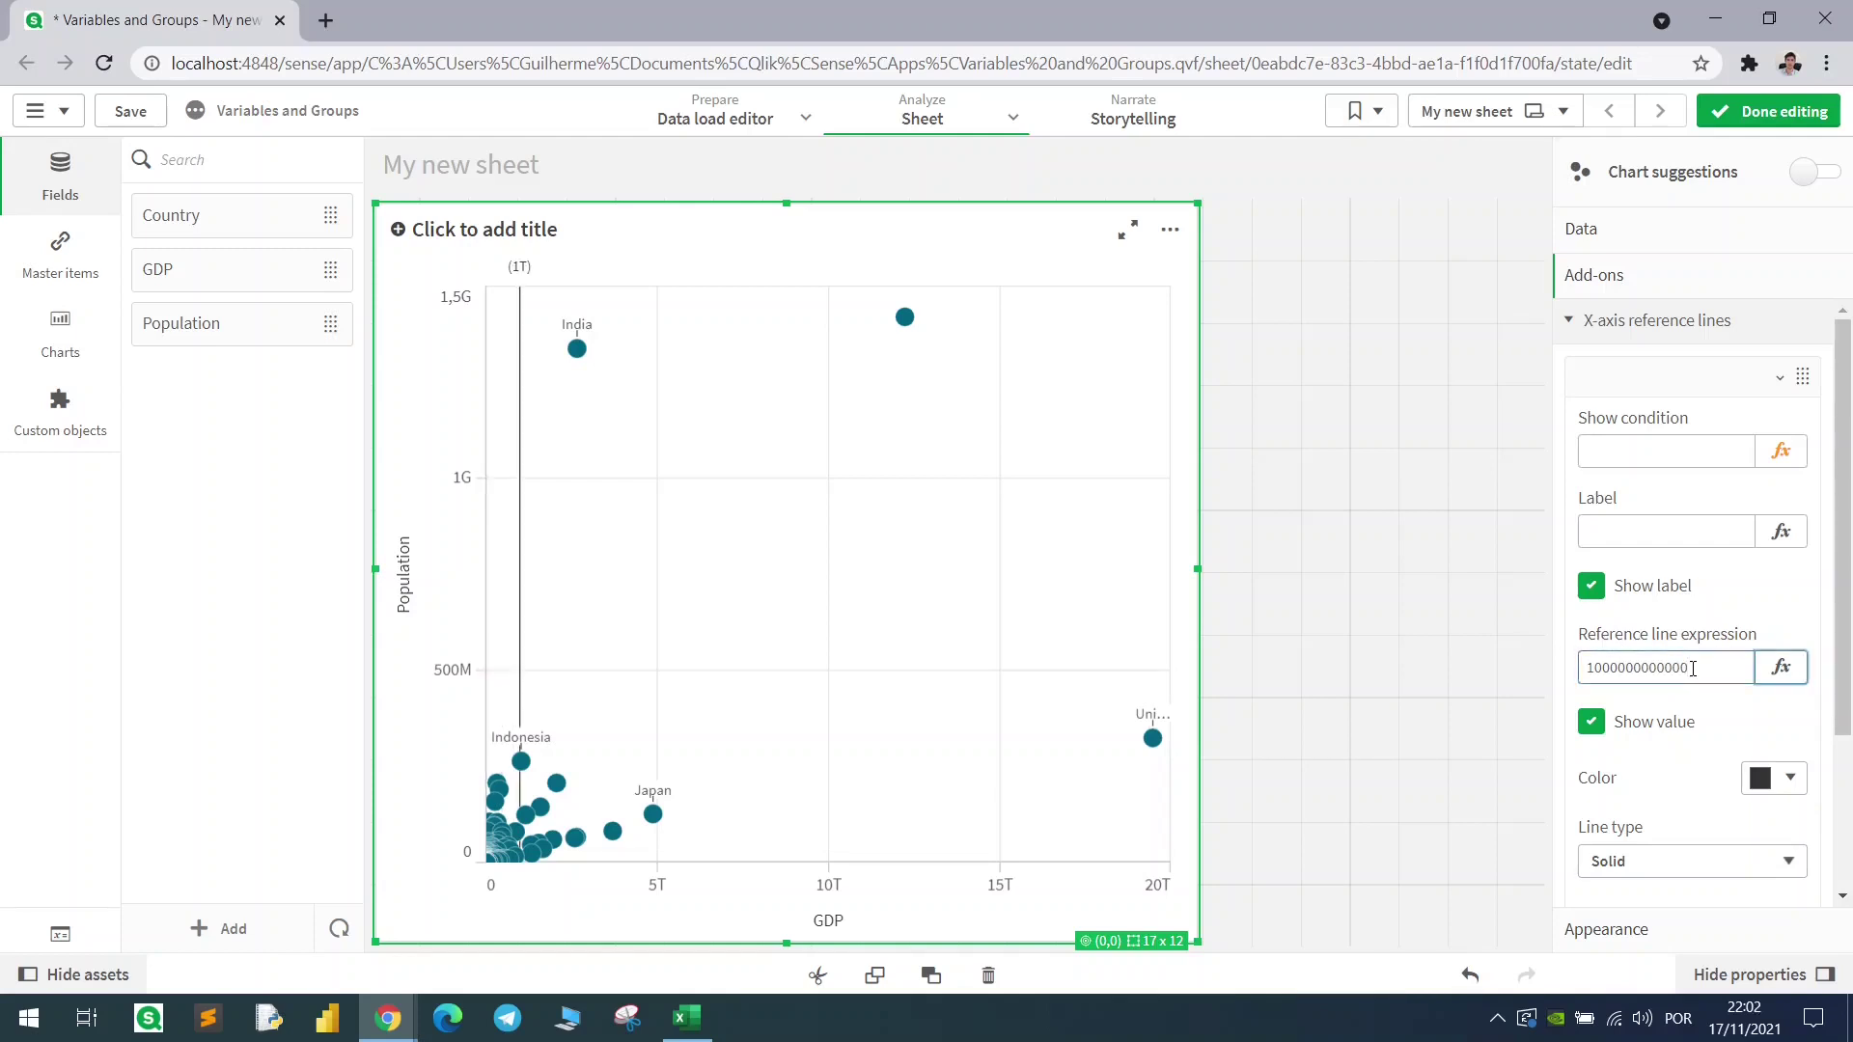
left_click(1692, 666)
type("0")
key("Tab")
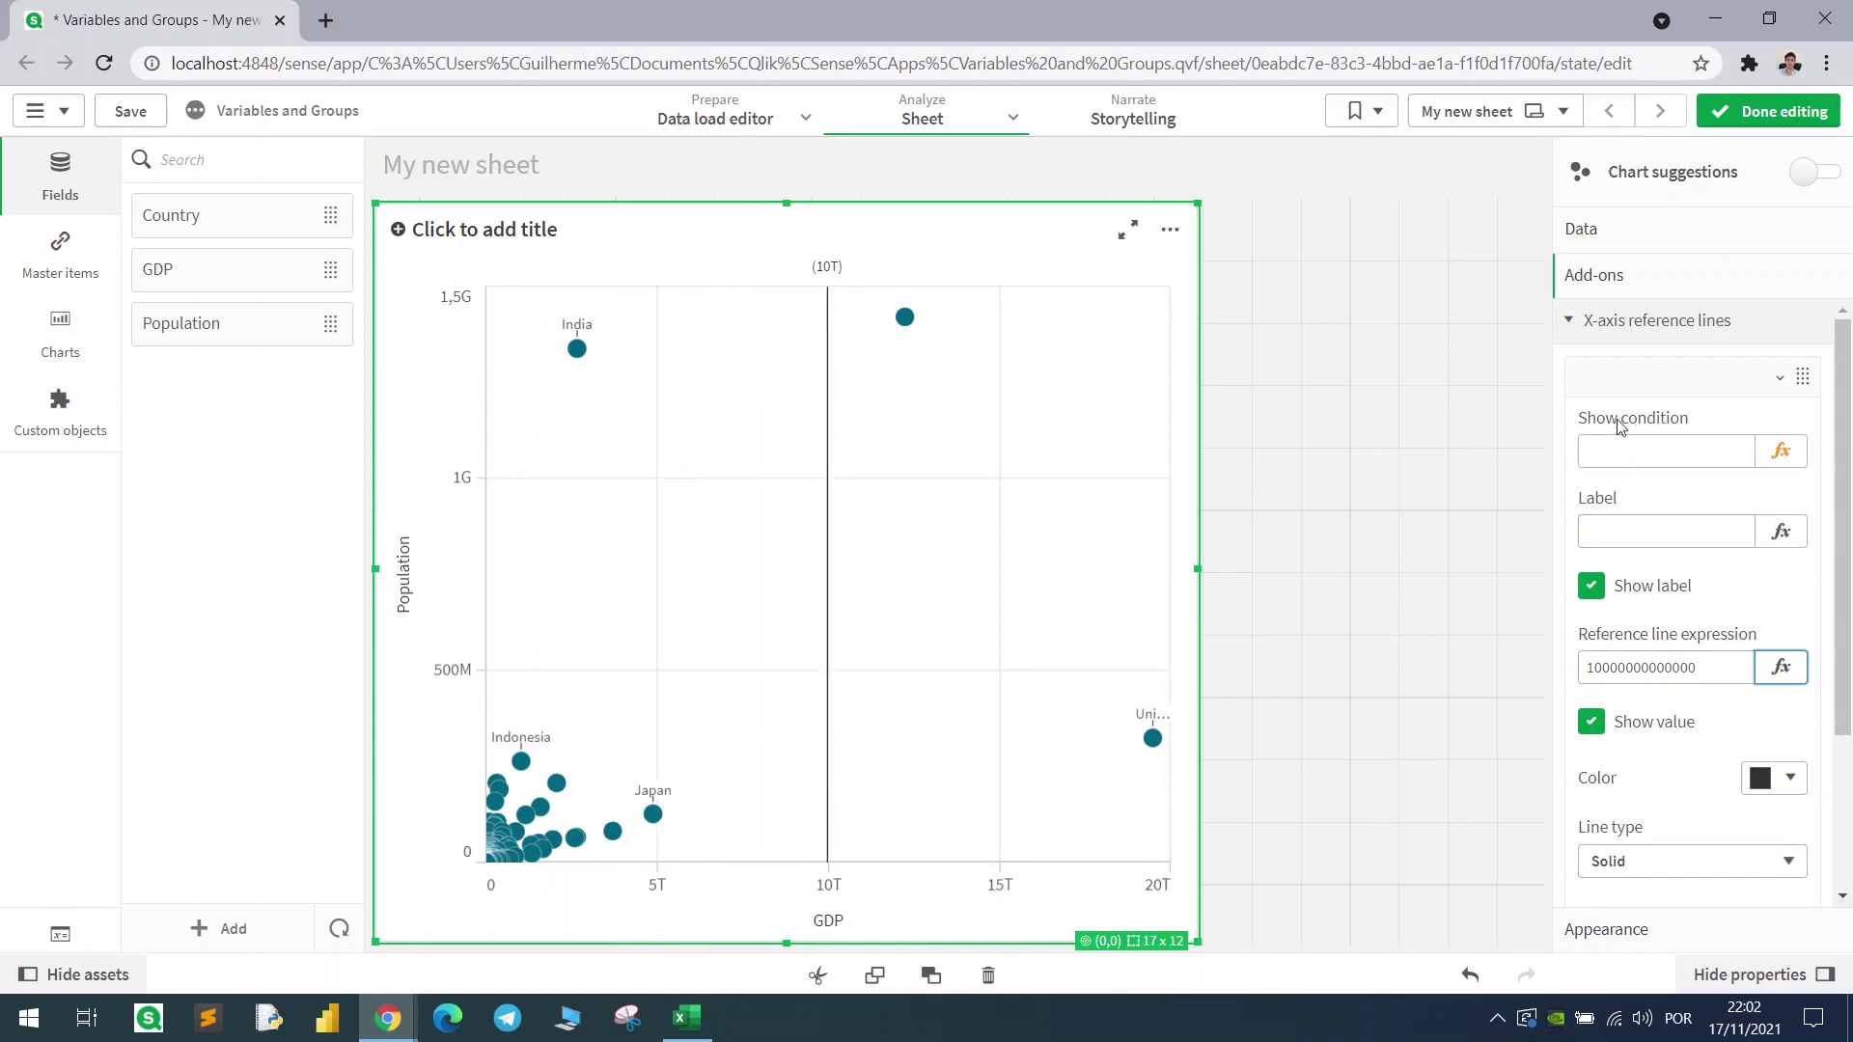
left_click(1672, 396)
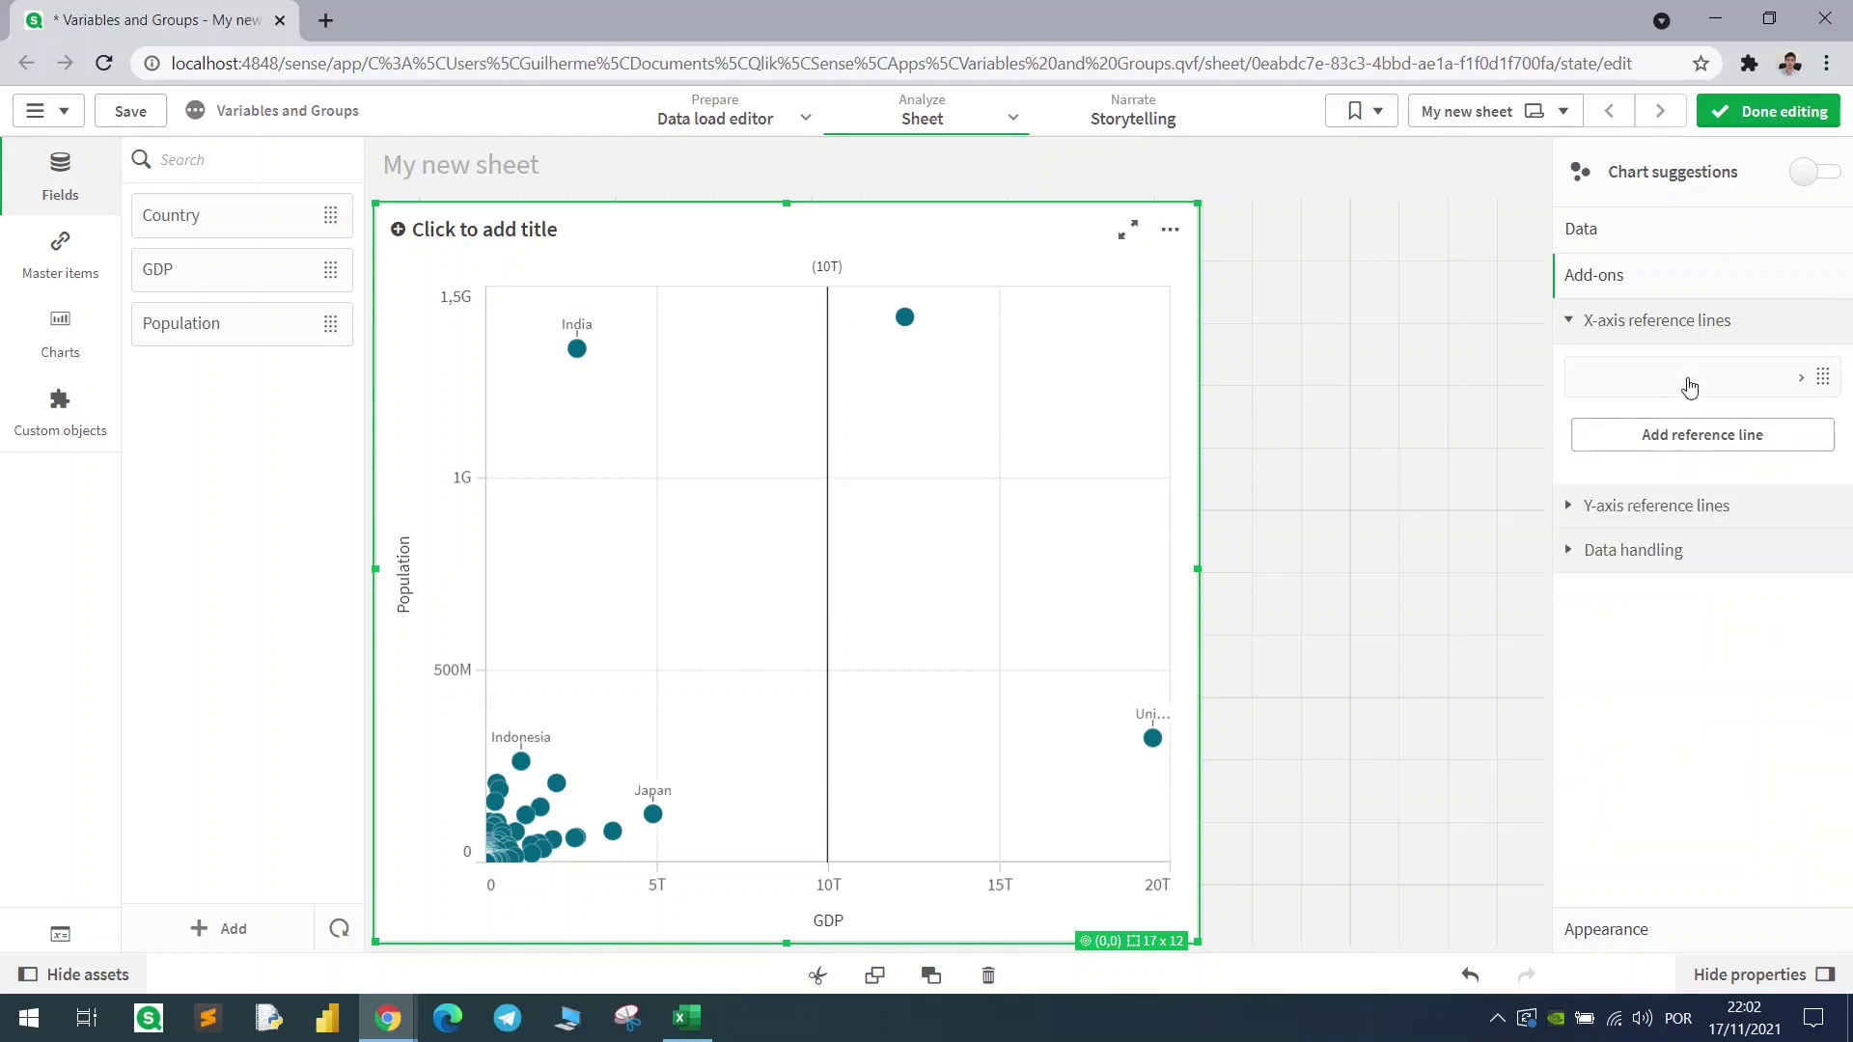
Label the X-axis reference line "Label X"
left_click(1683, 382)
scroll(1676, 617, "down", 1)
scroll(1660, 598, "up", 1)
left_click(1653, 537)
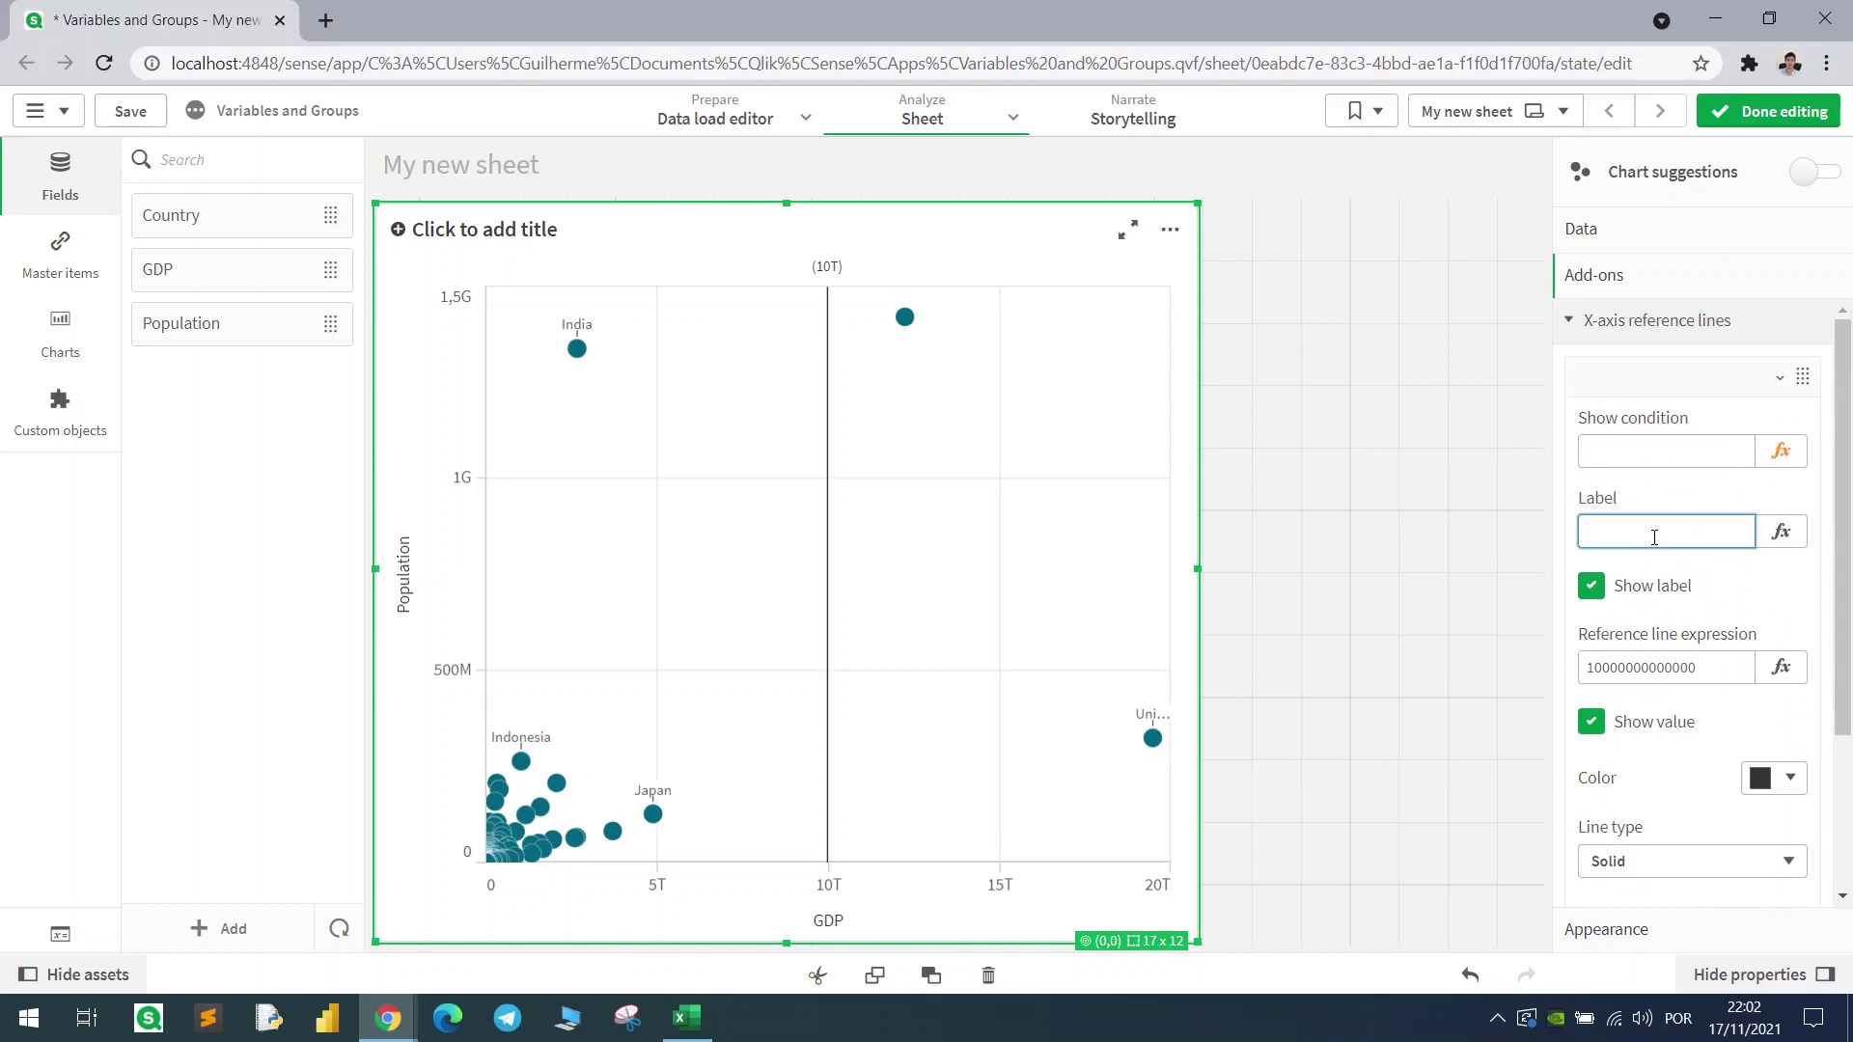
type("Label X")
key("Tab")
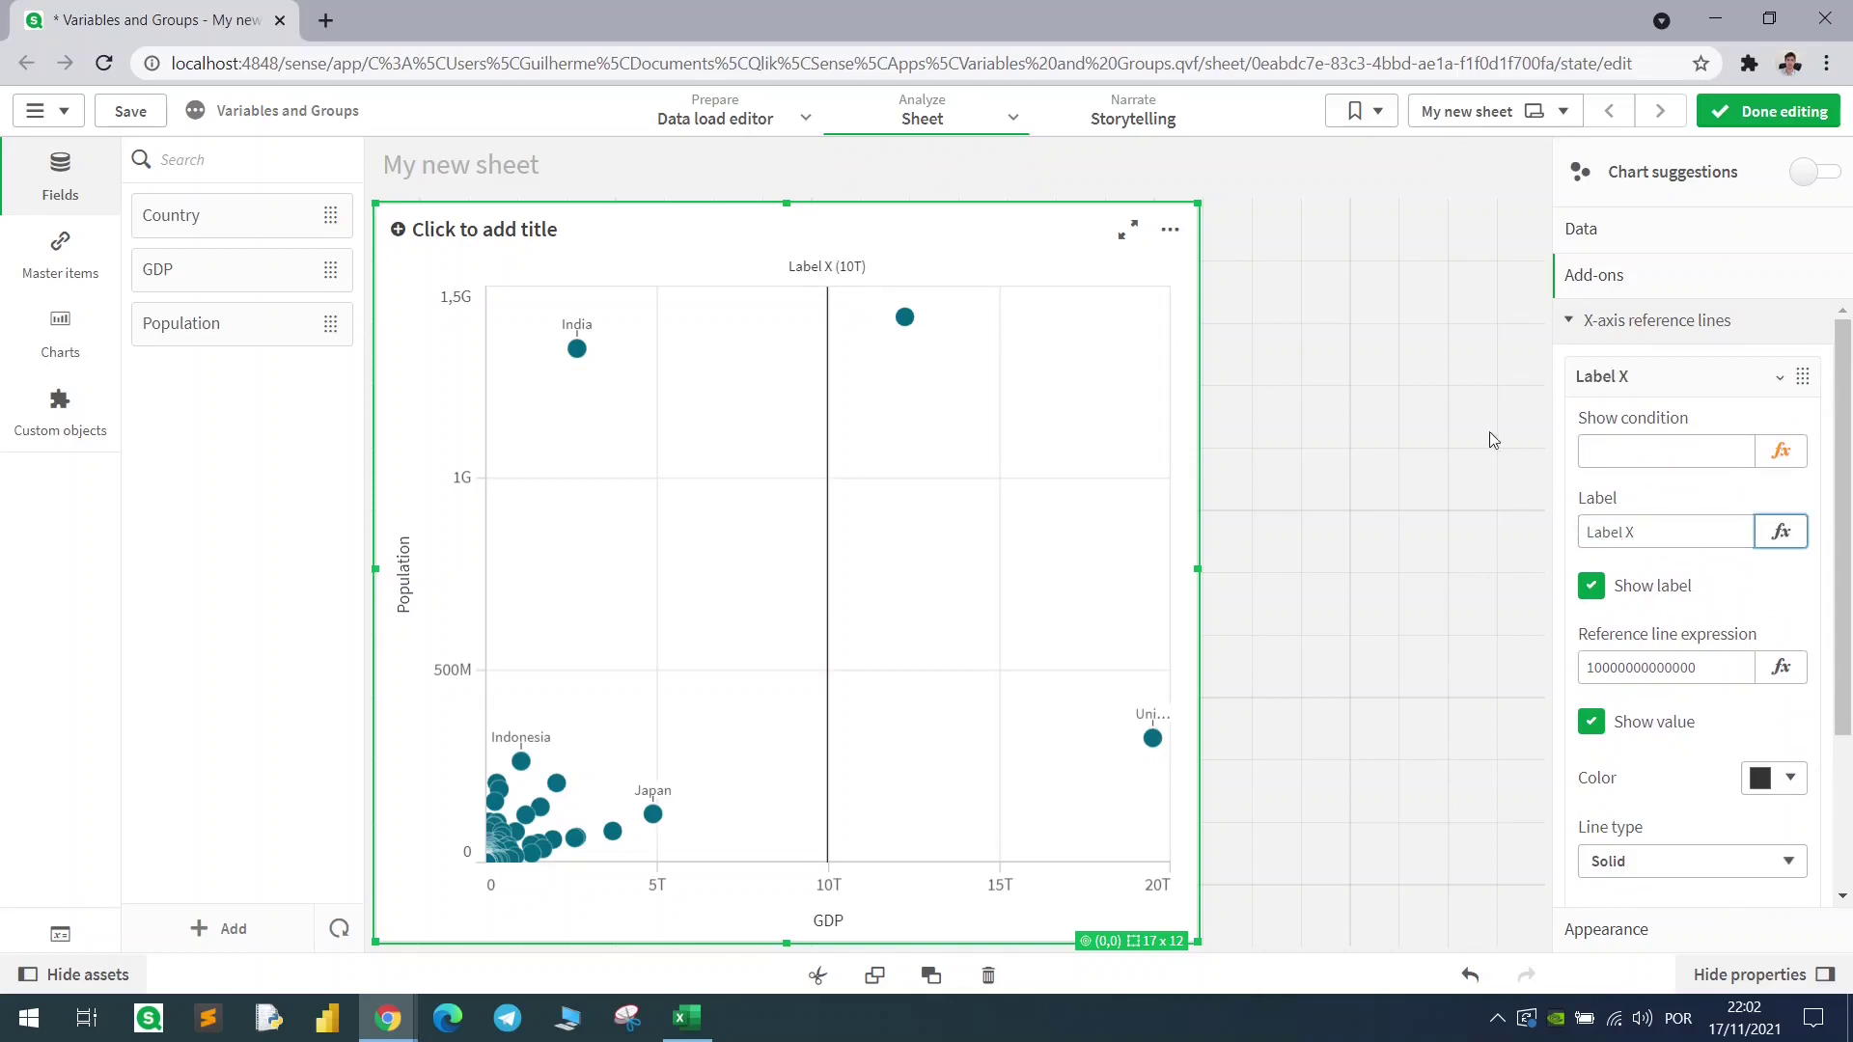
left_click(1700, 379)
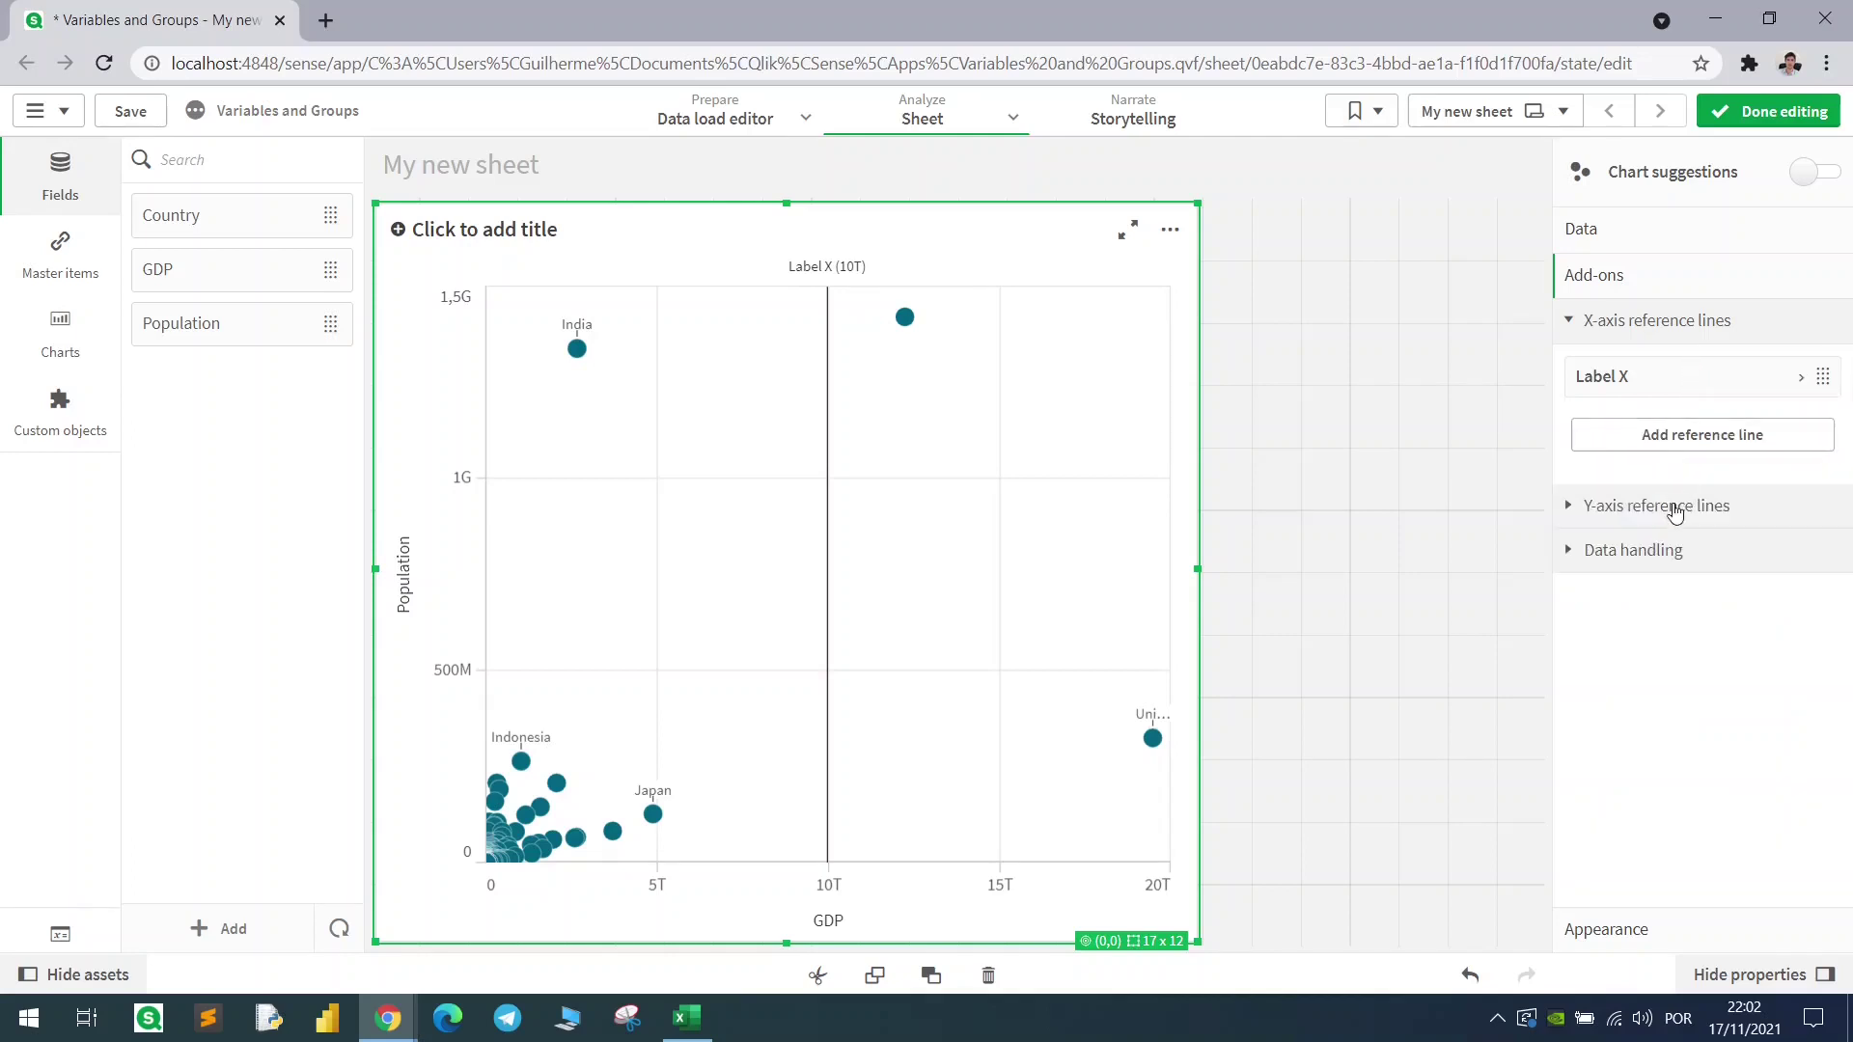
left_click(1687, 560)
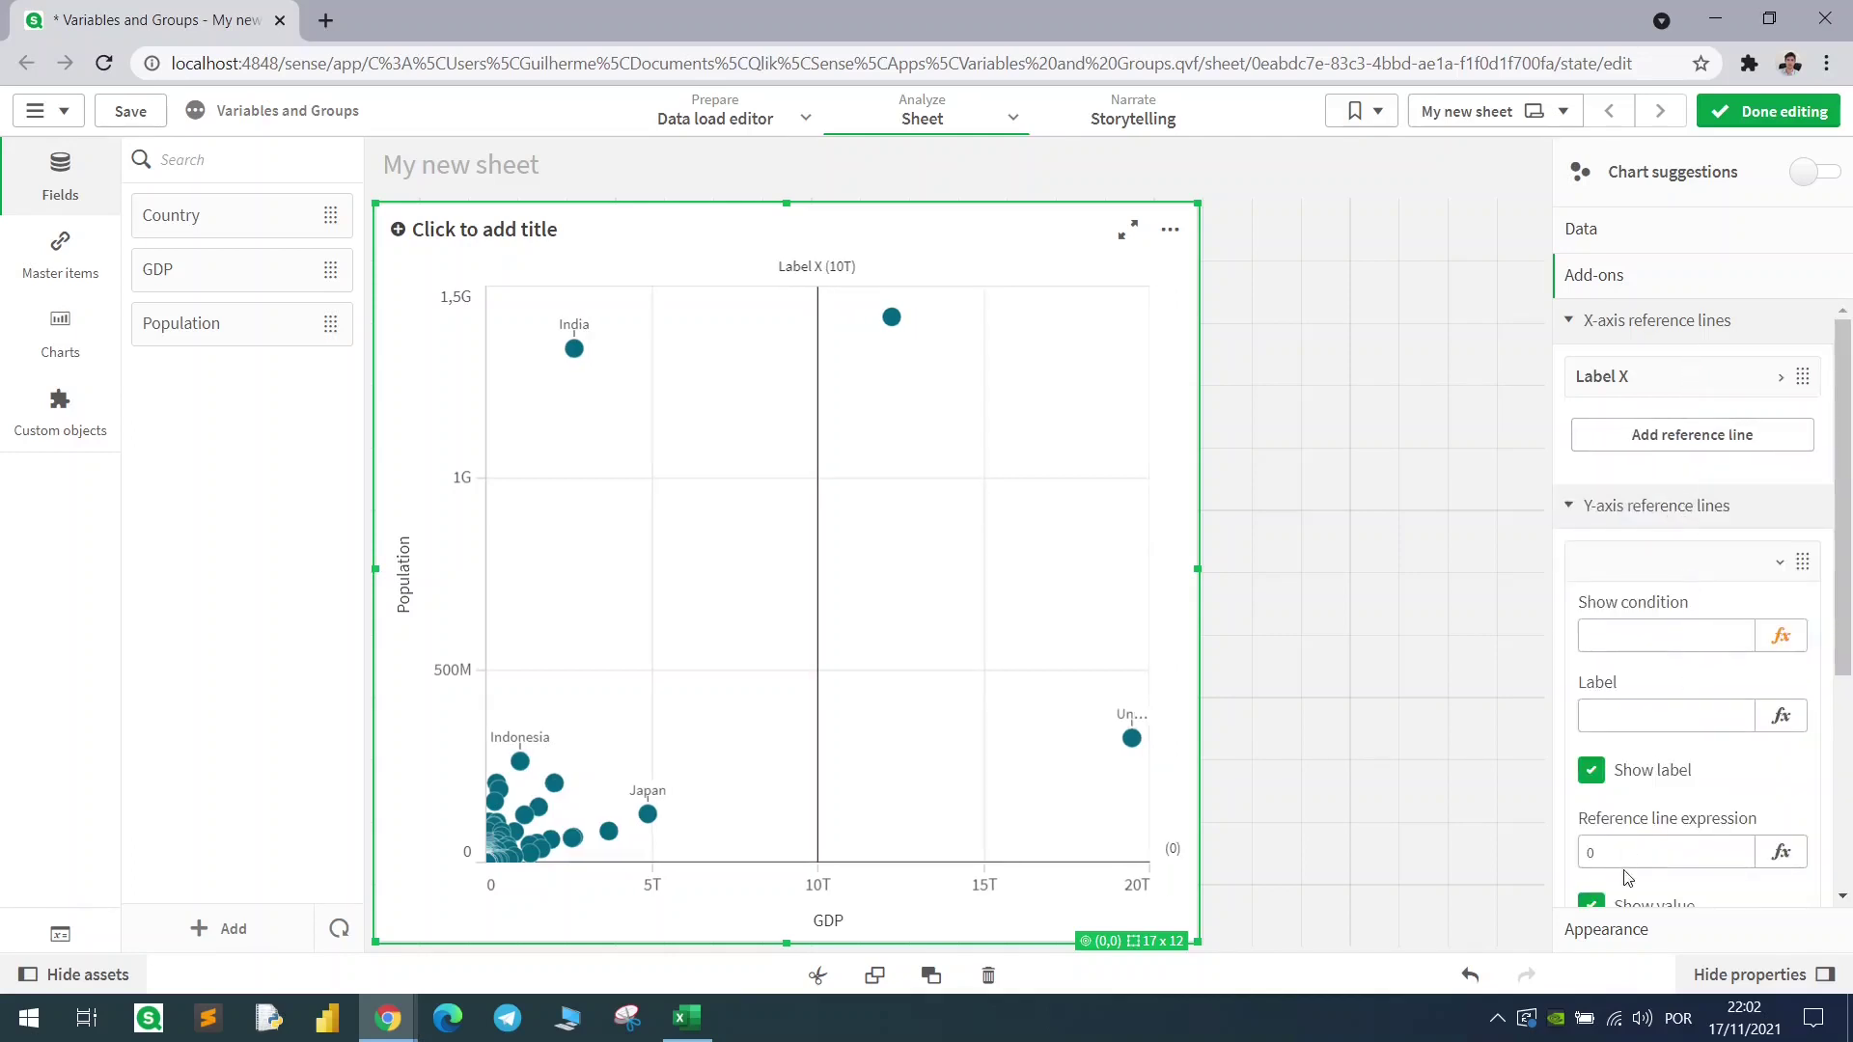
scroll(1621, 829, "down", 1)
scroll(1621, 830, "down", 1)
left_click(1640, 731)
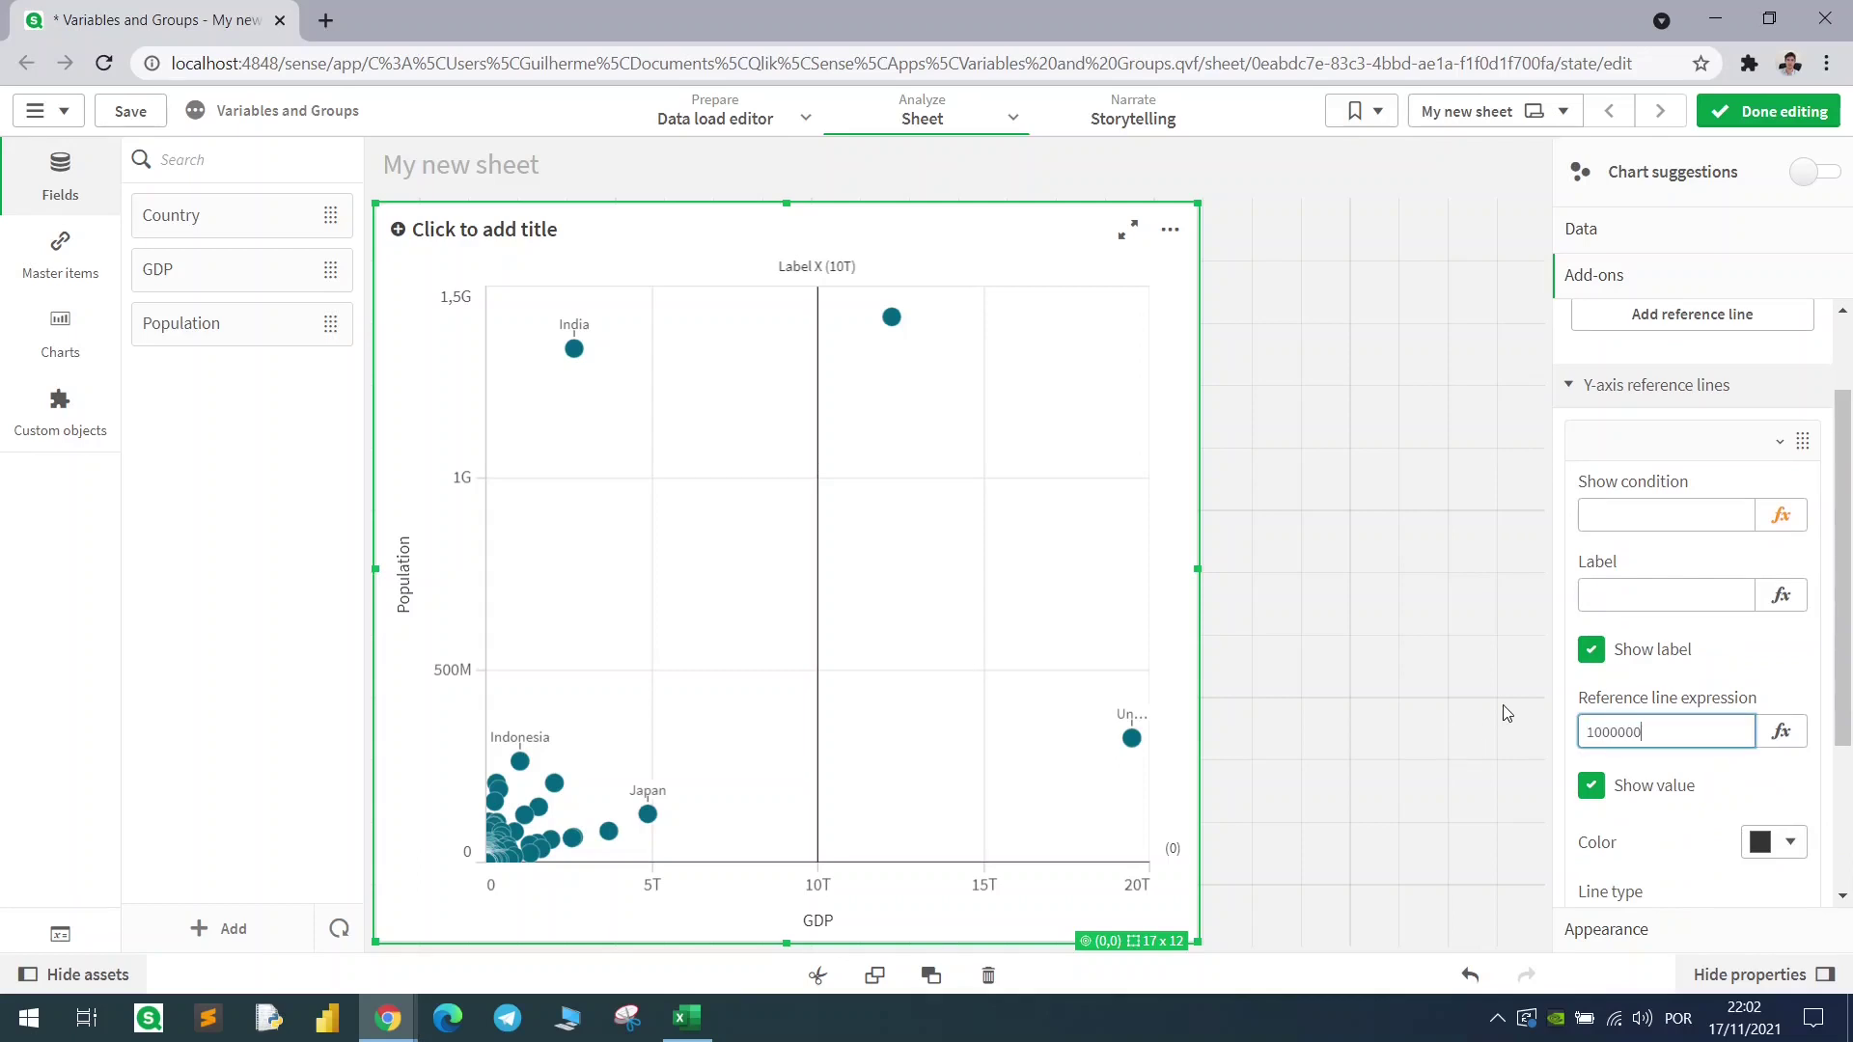
type("1000000000")
key("Tab")
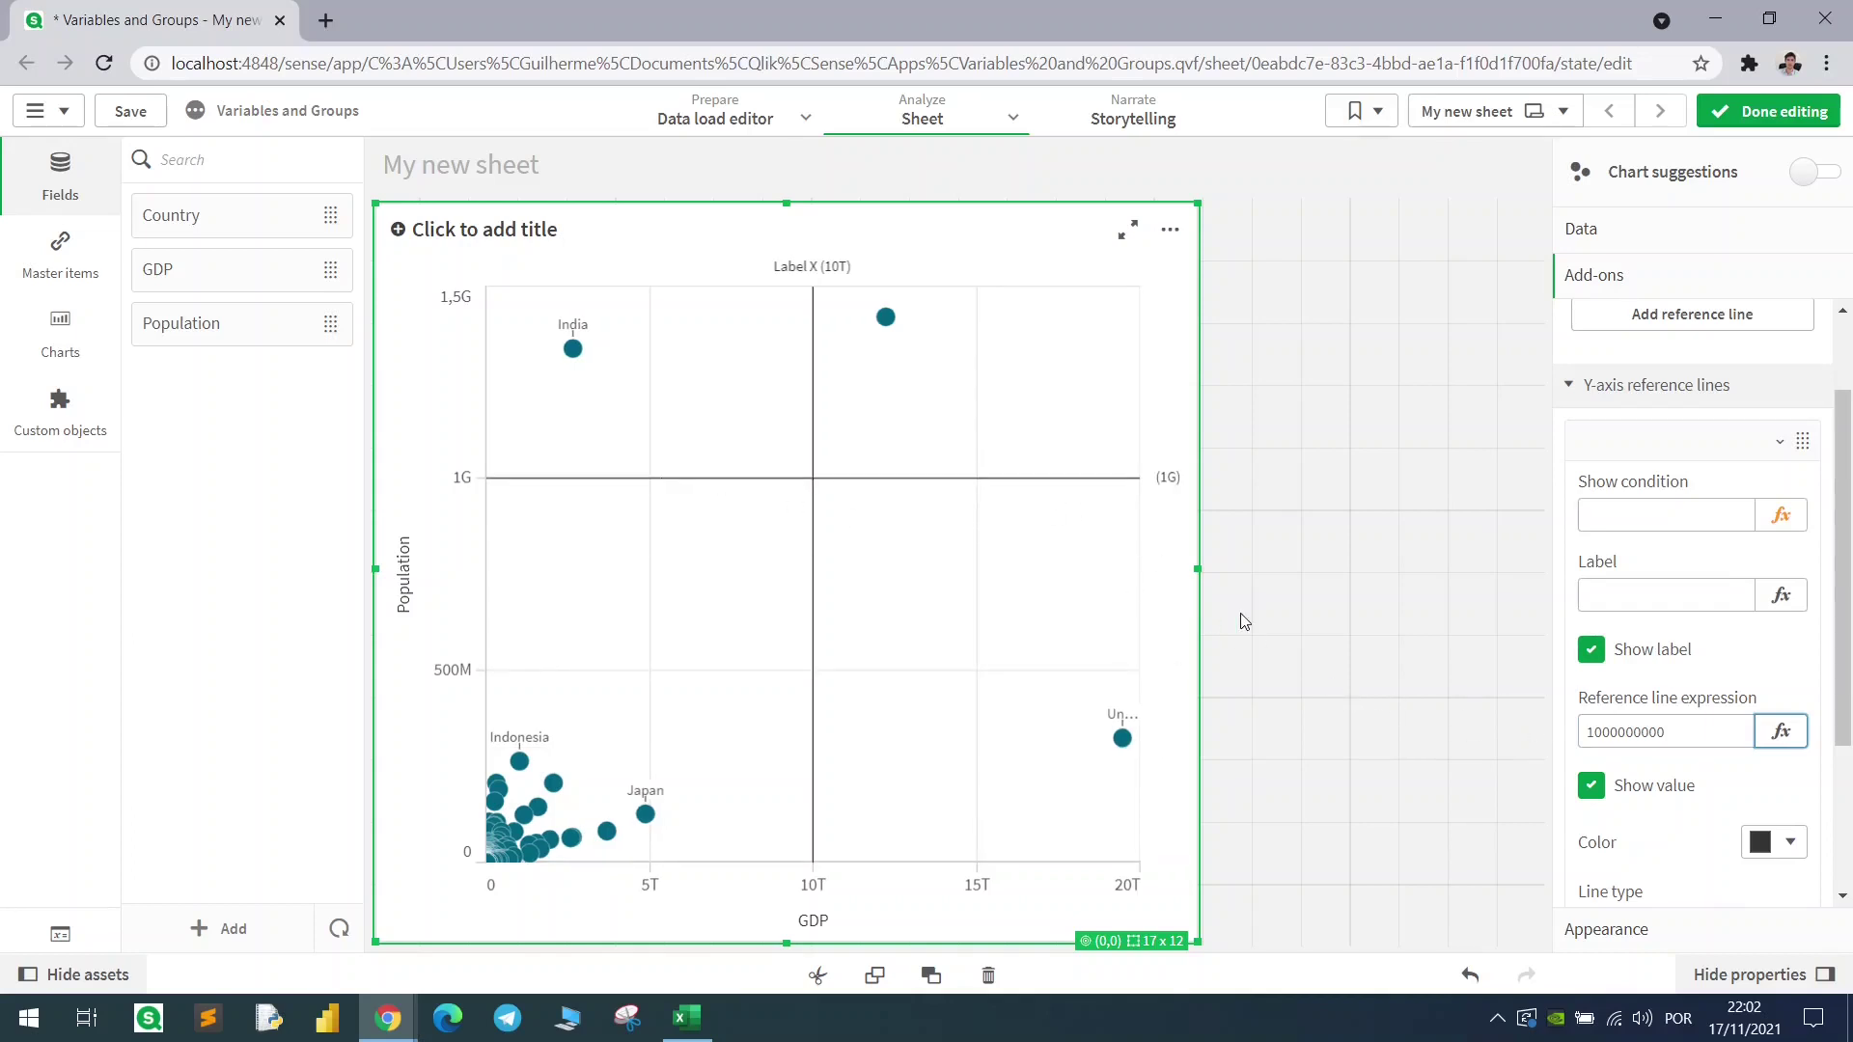
left_click(1436, 391)
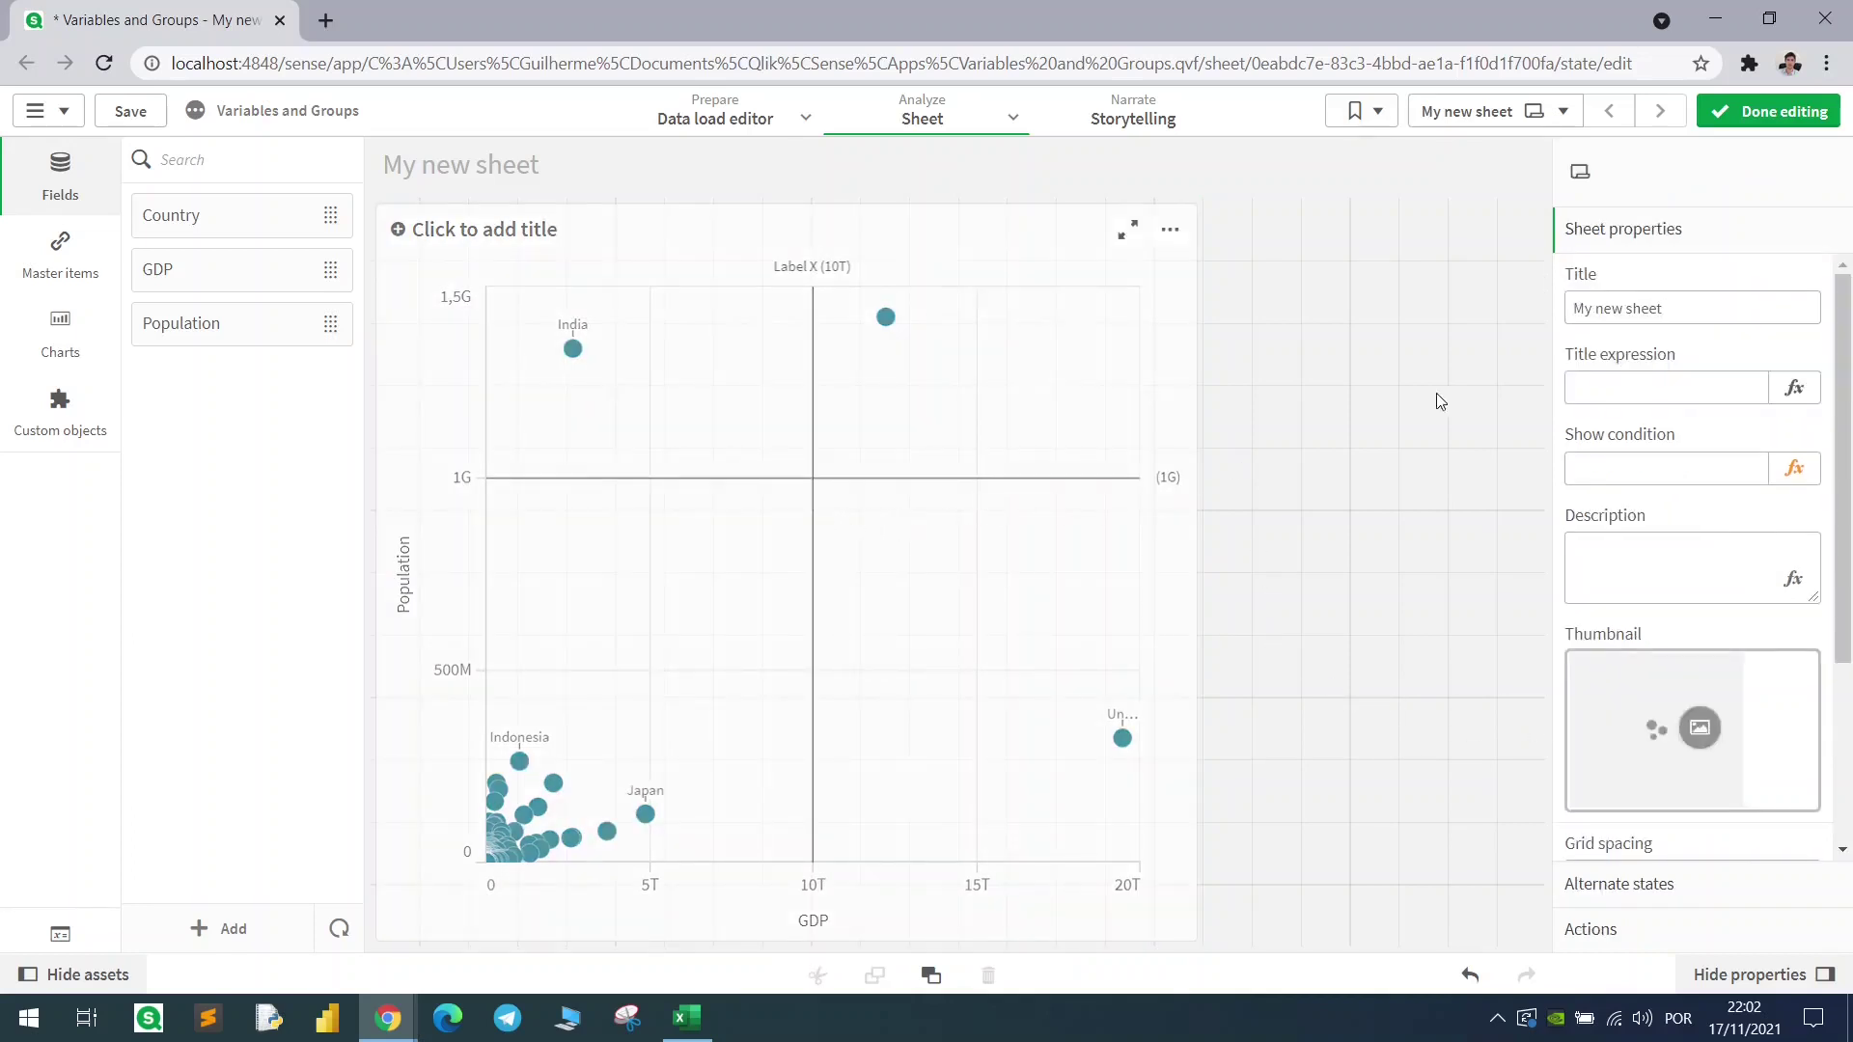
left_click(1741, 112)
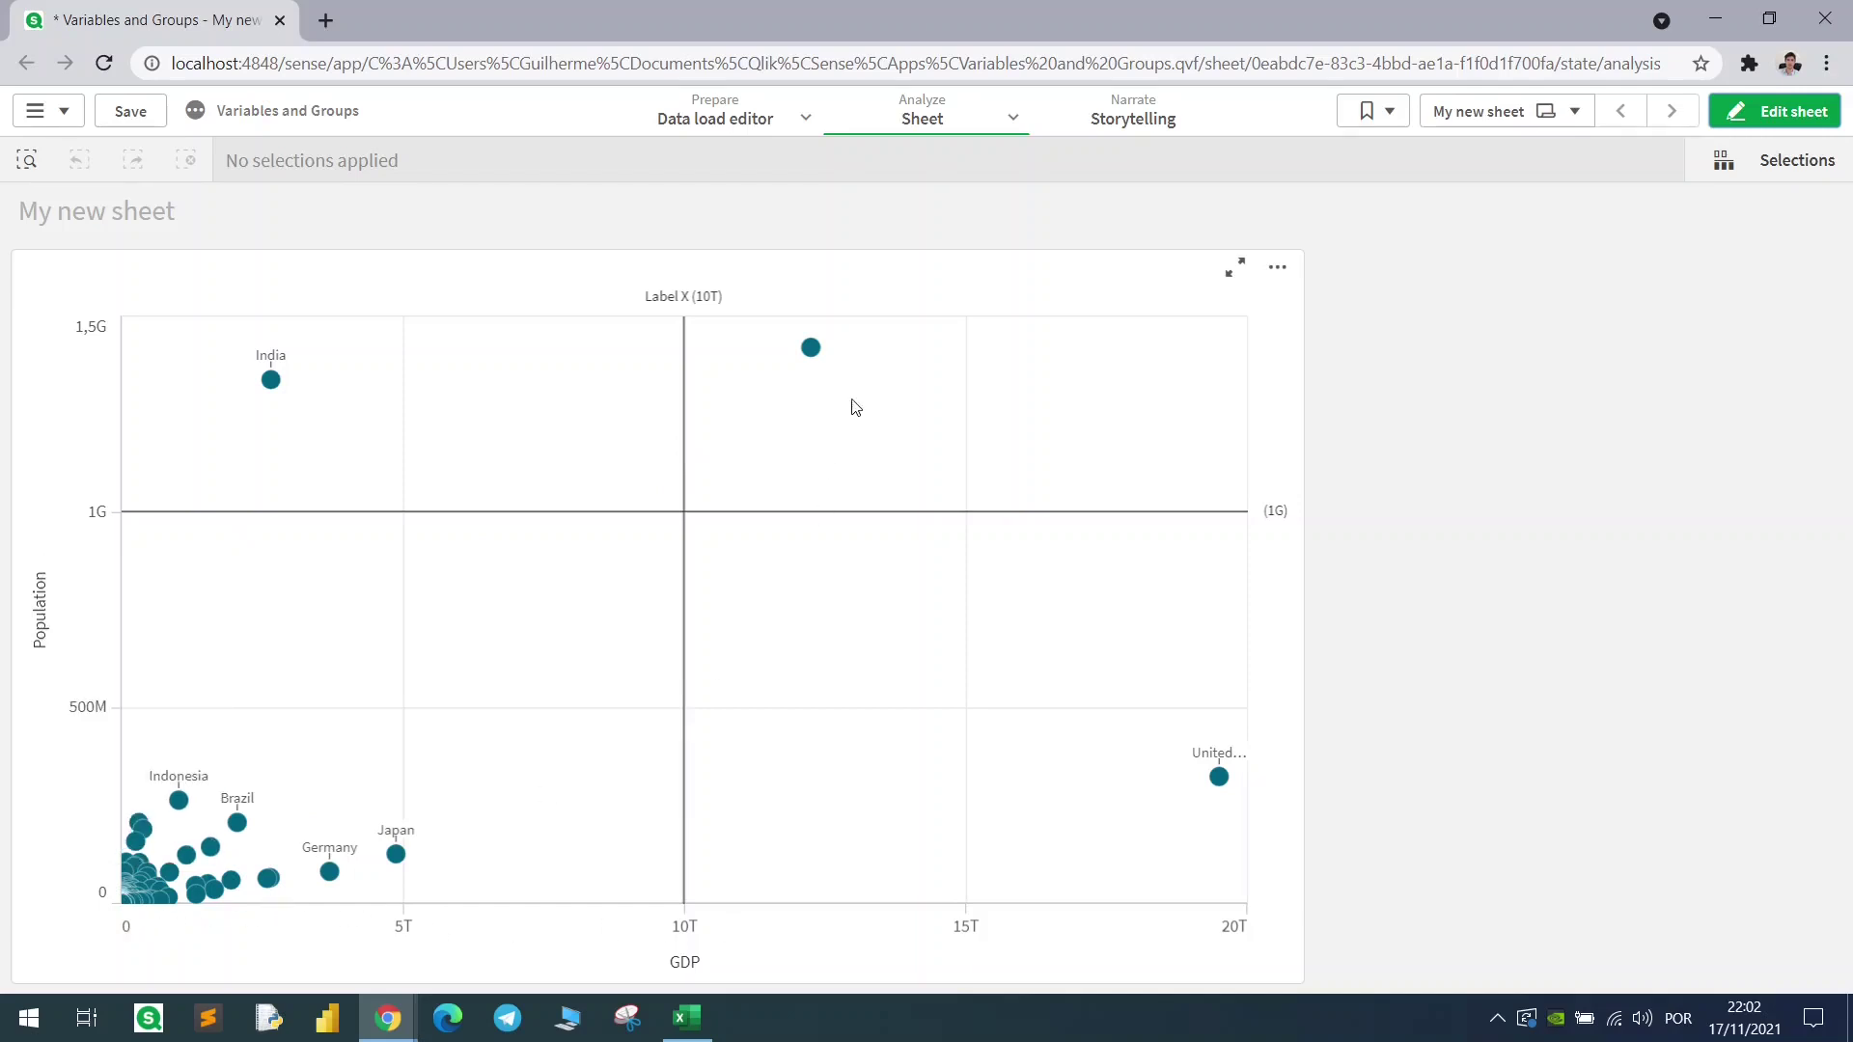
Examine the scatter plot up close around the cluster of countries with low GDP and low population
mouse_move(817, 355)
left_click_drag(316, 805, 496, 720)
scroll(278, 832, "up", 5)
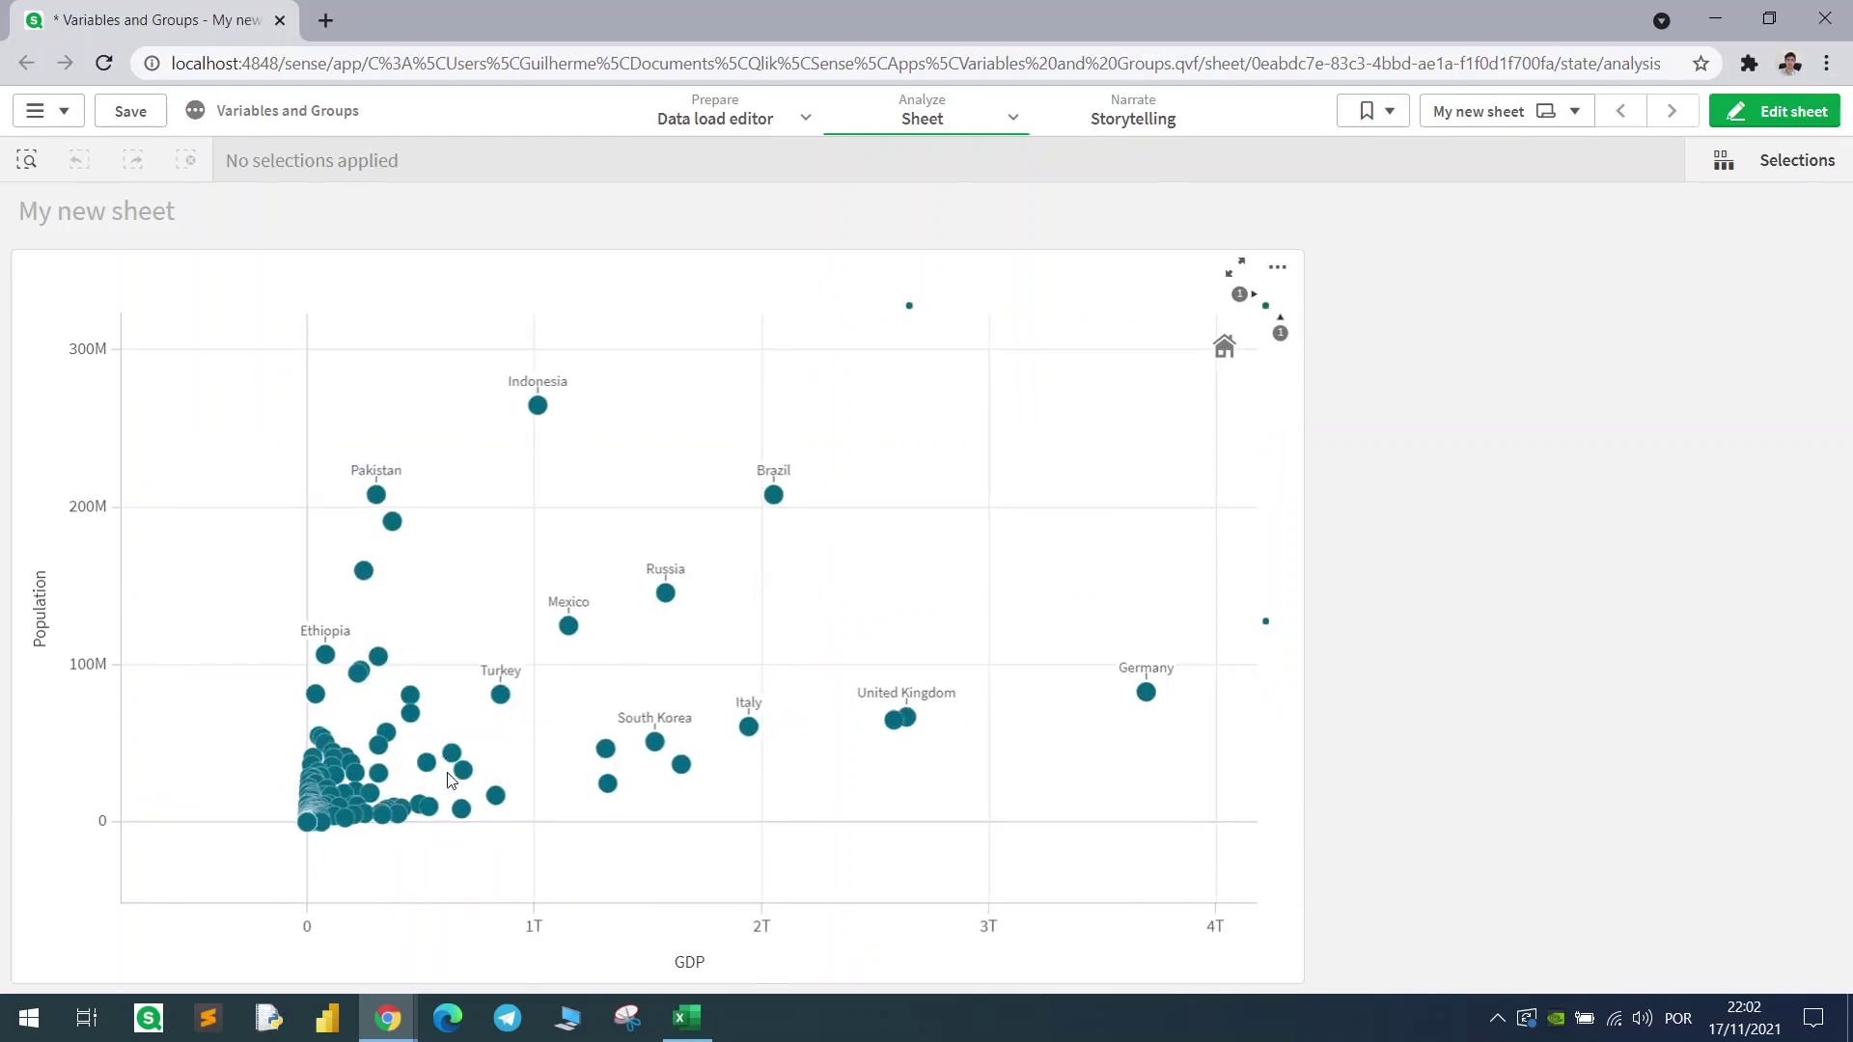
key("ctrl+2")
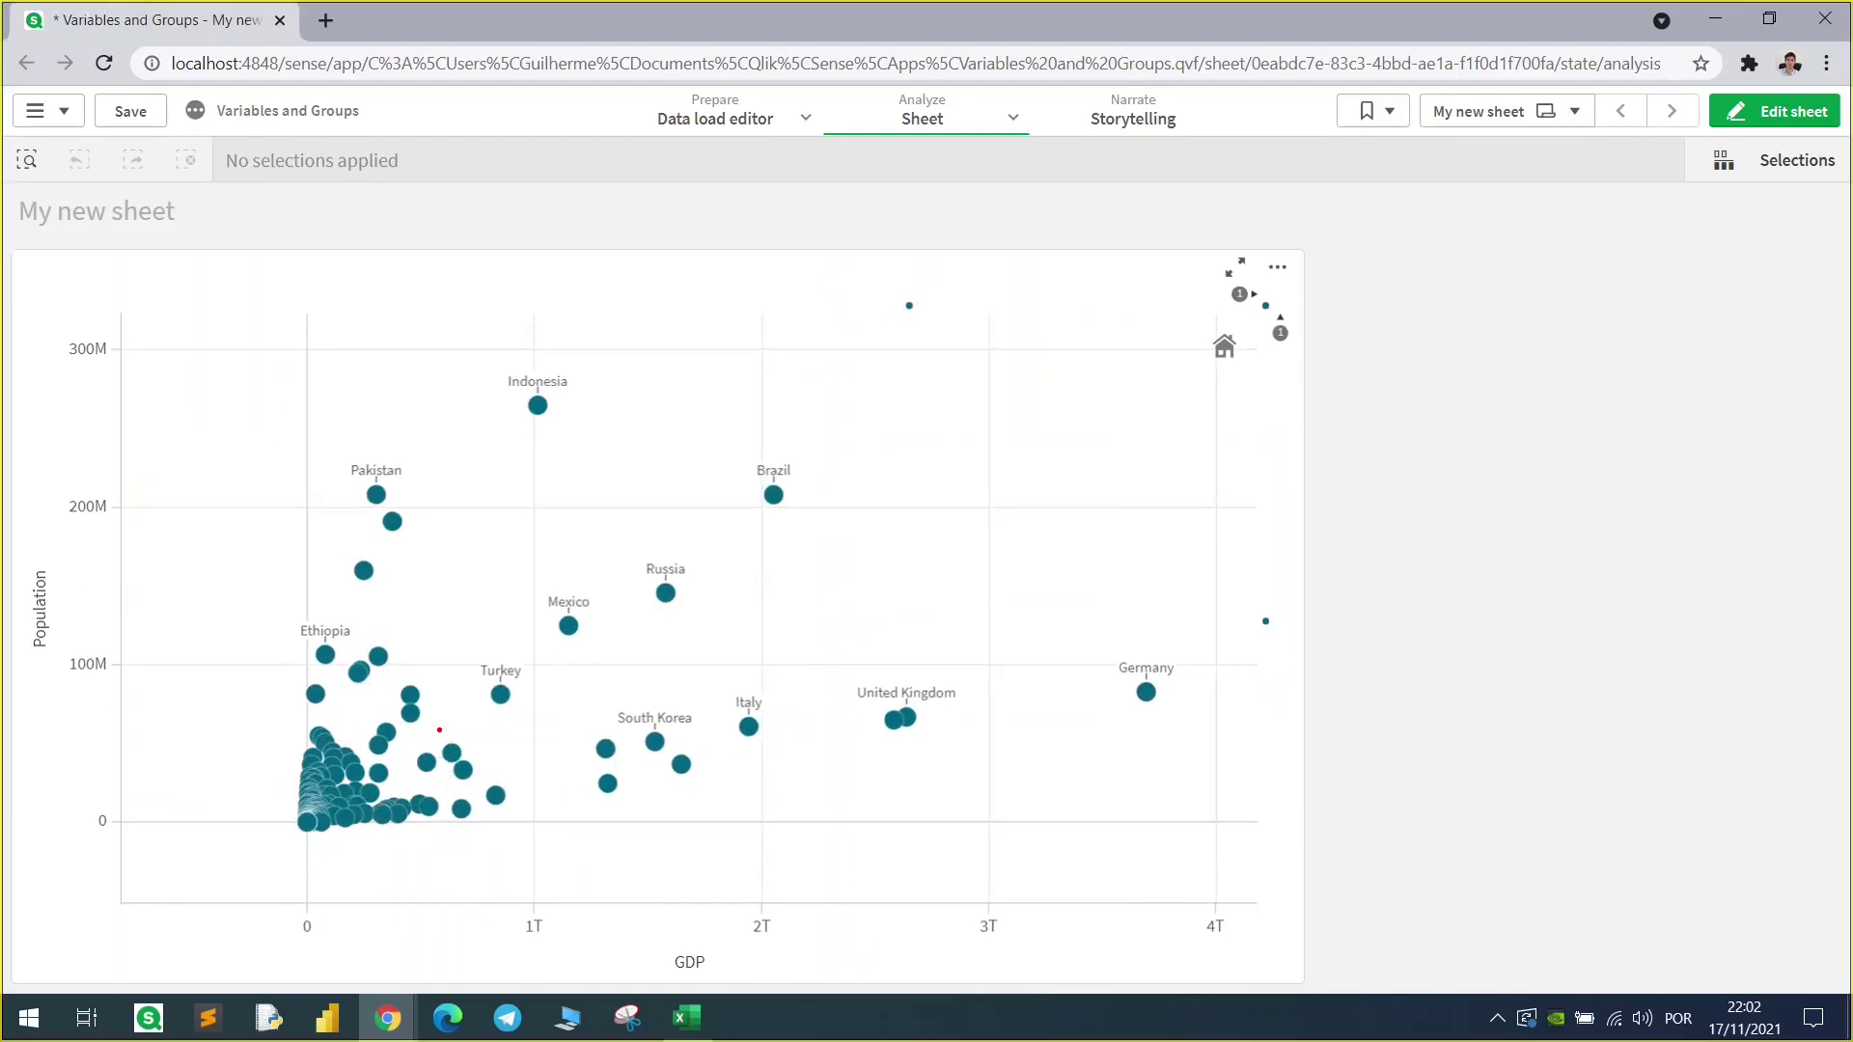
mouse_move(409, 903)
left_mouse_down()
mouse_move(439, 642)
mouse_move(439, 256)
mouse_move(409, 261)
left_mouse_up()
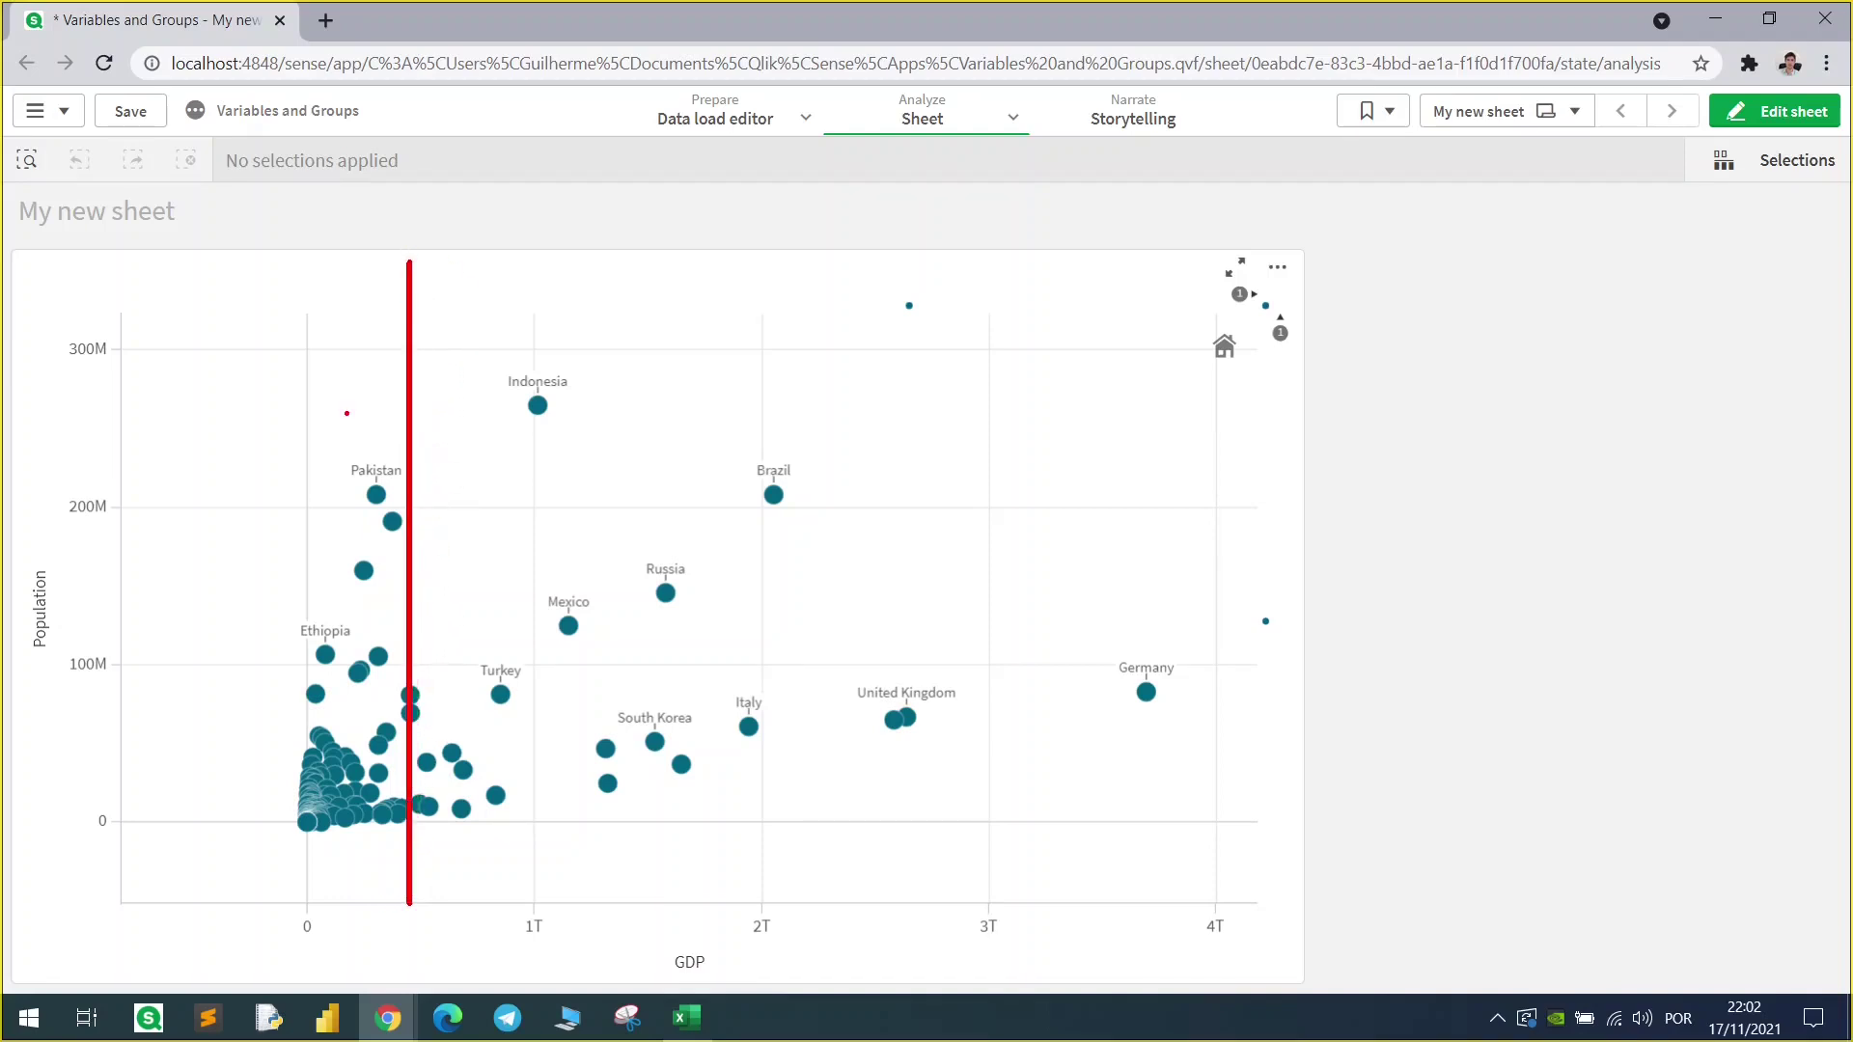
left_click_drag(118, 744, 1322, 743)
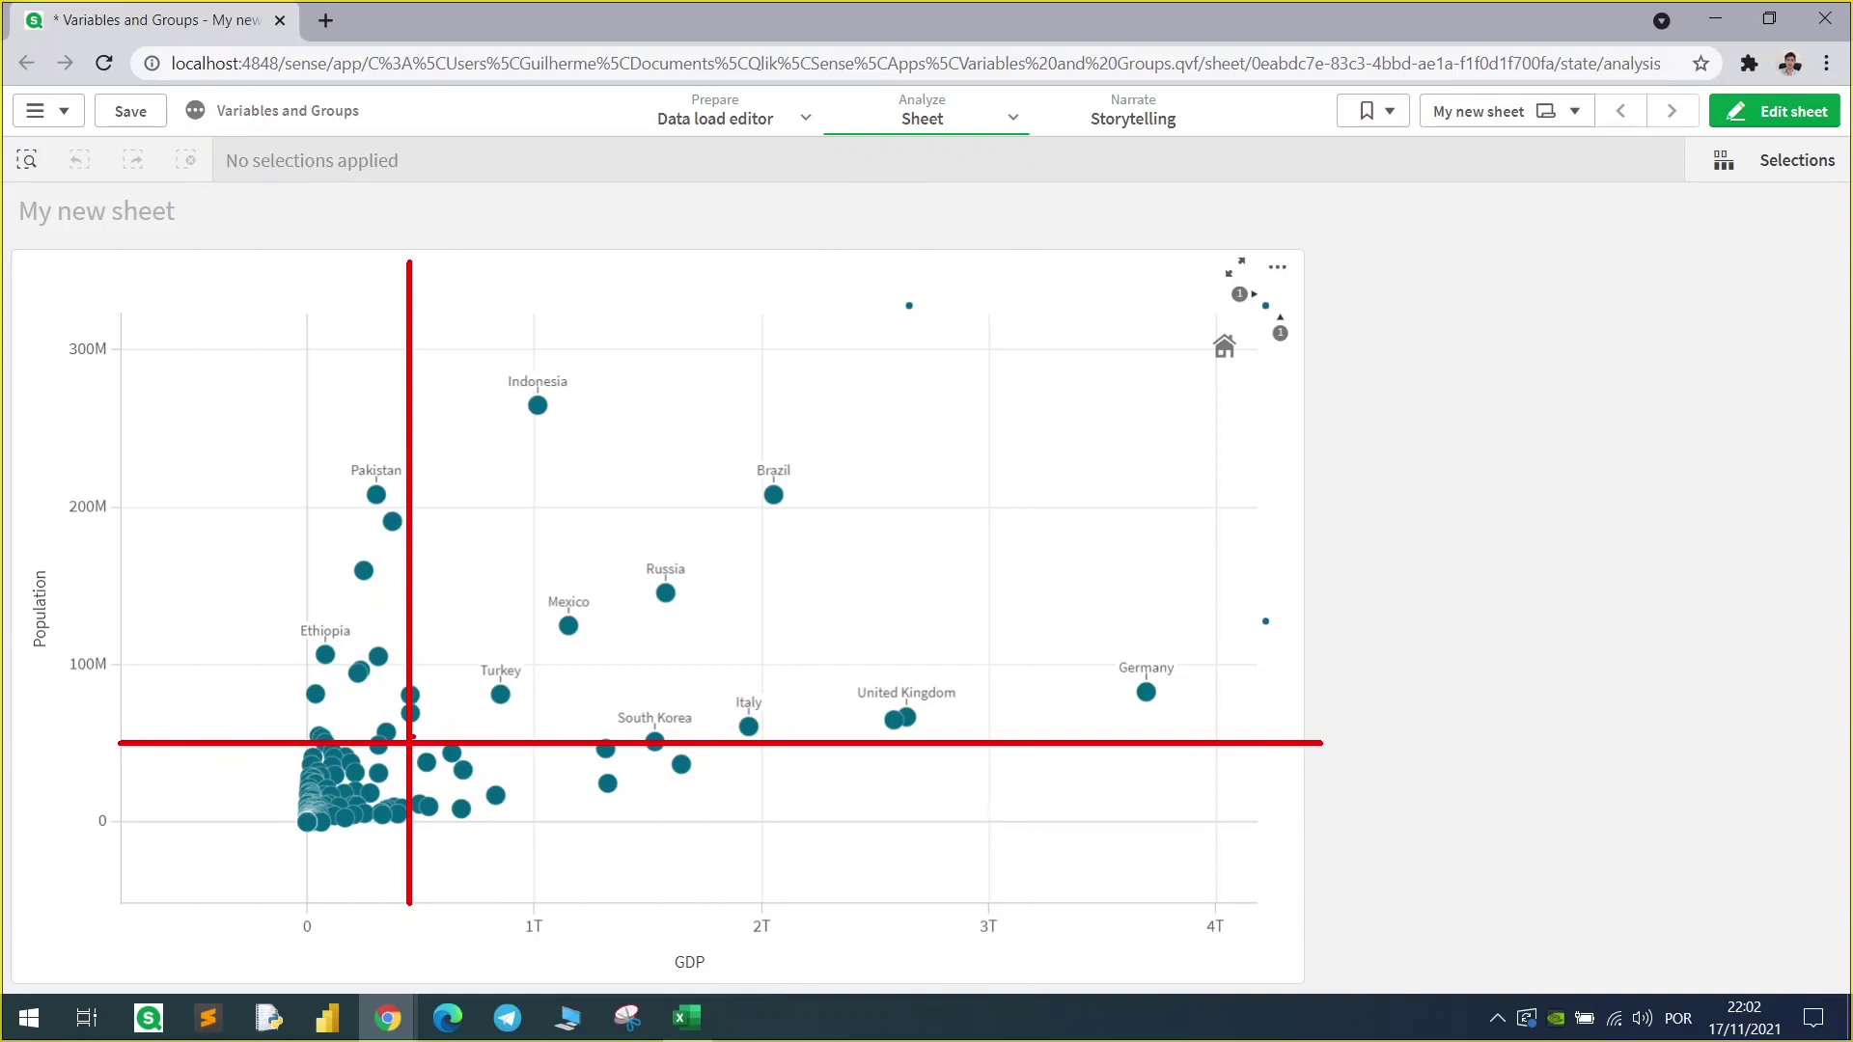
mouse_move(409, 741)
left_mouse_down()
mouse_move(1369, 393)
mouse_move(1436, 243)
left_mouse_up()
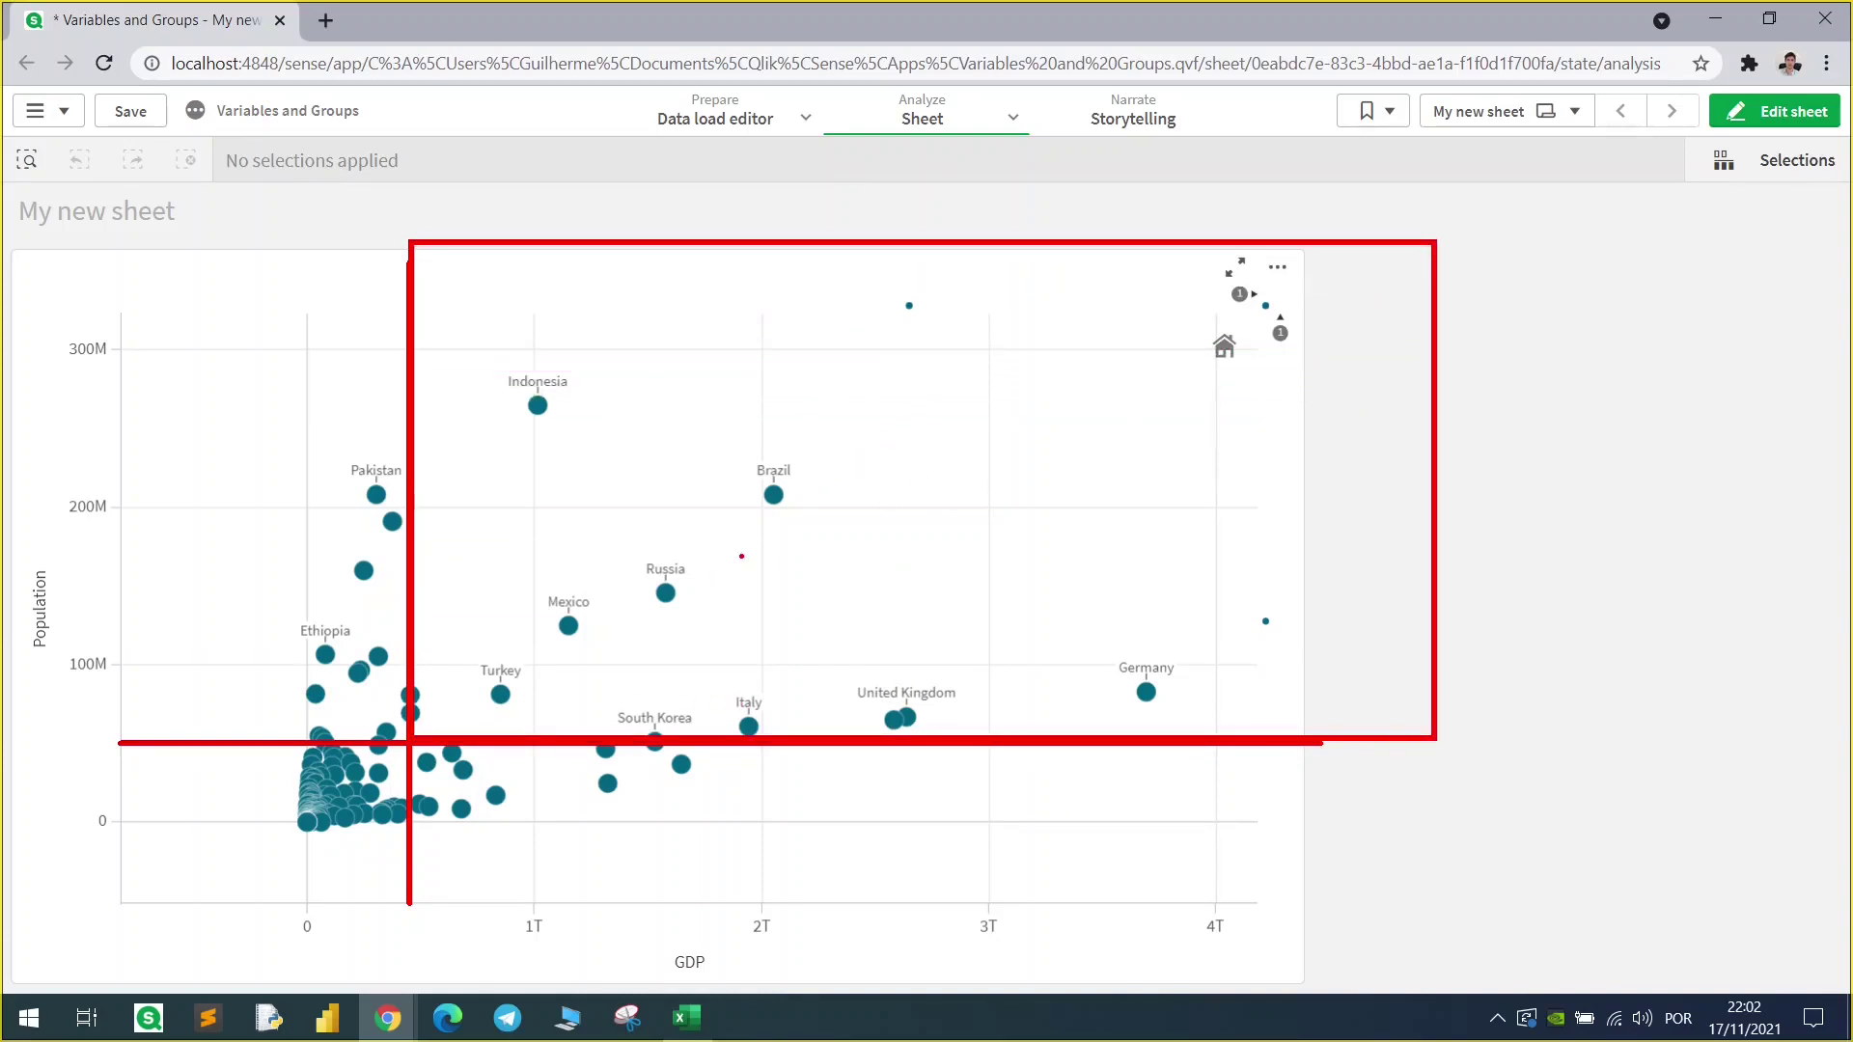
left_click_drag(406, 731, 248, 355)
key("Escape")
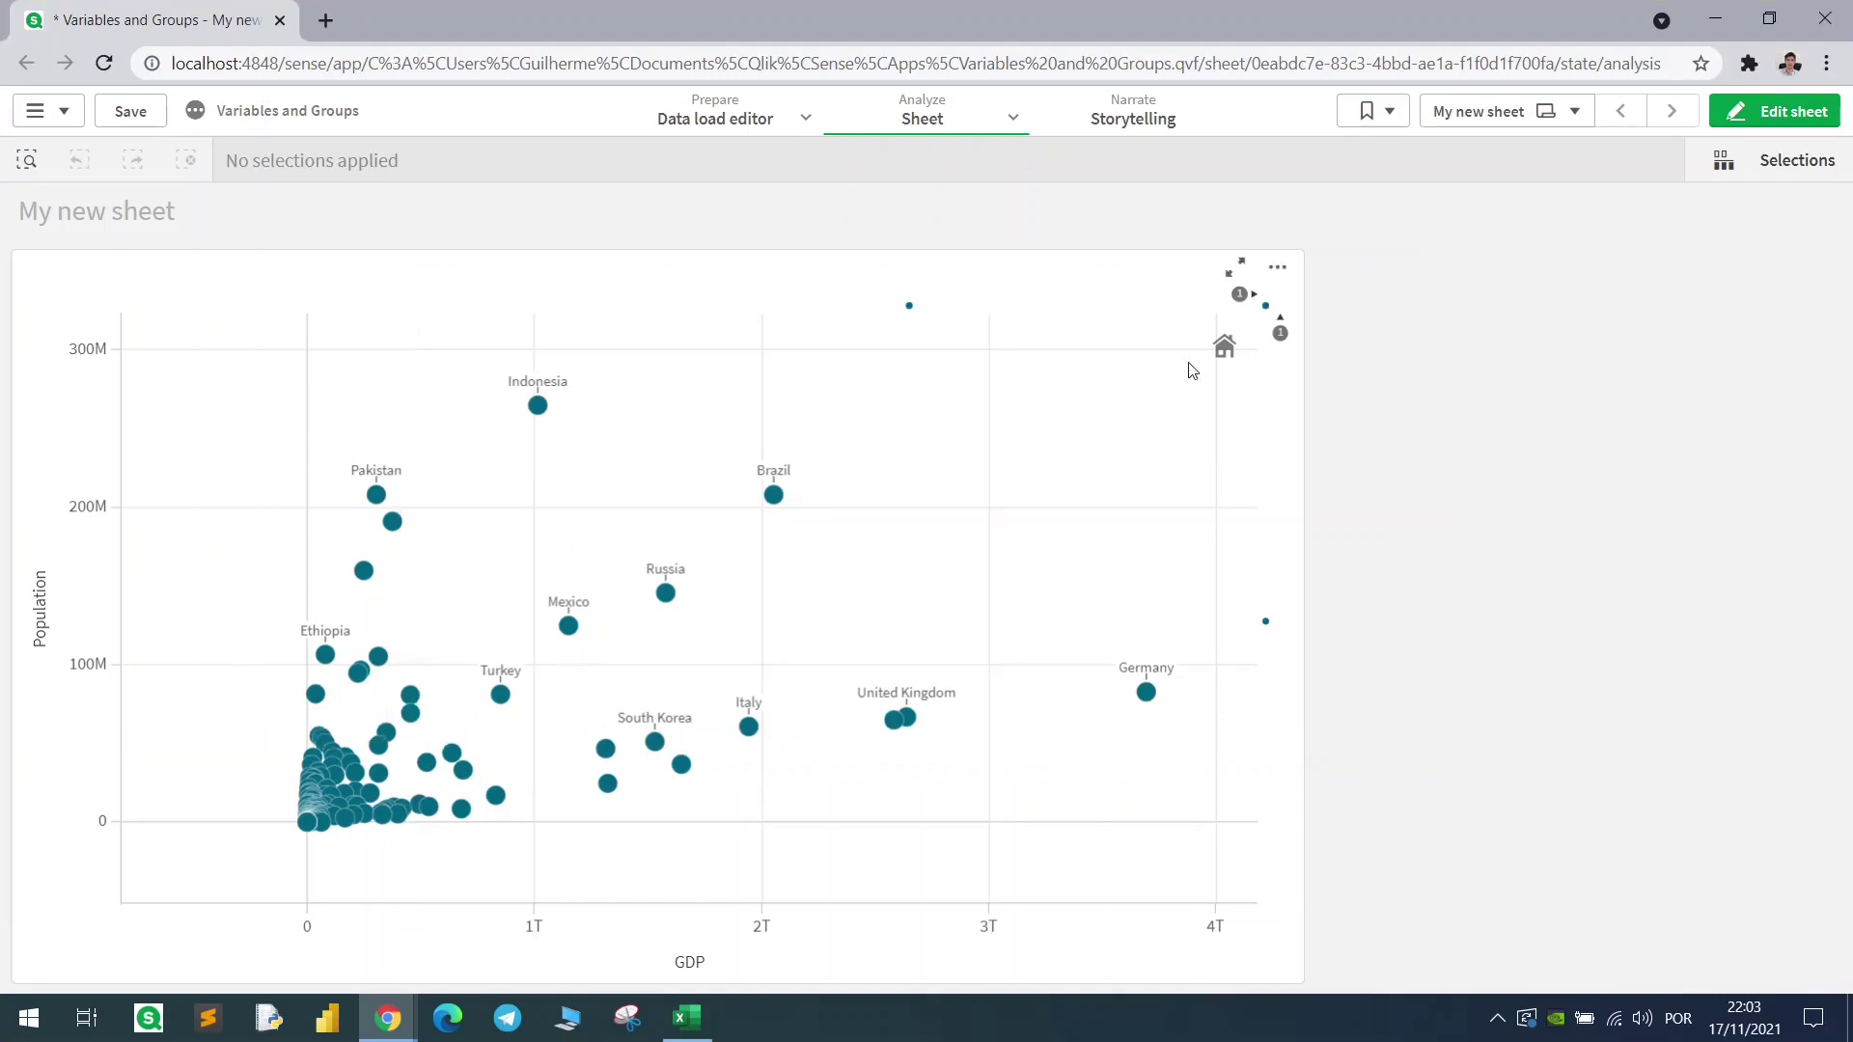
Reset the scatter plot to its full view, reopen the sheet for editing and create a variable vX with the definition 0
left_click(1224, 346)
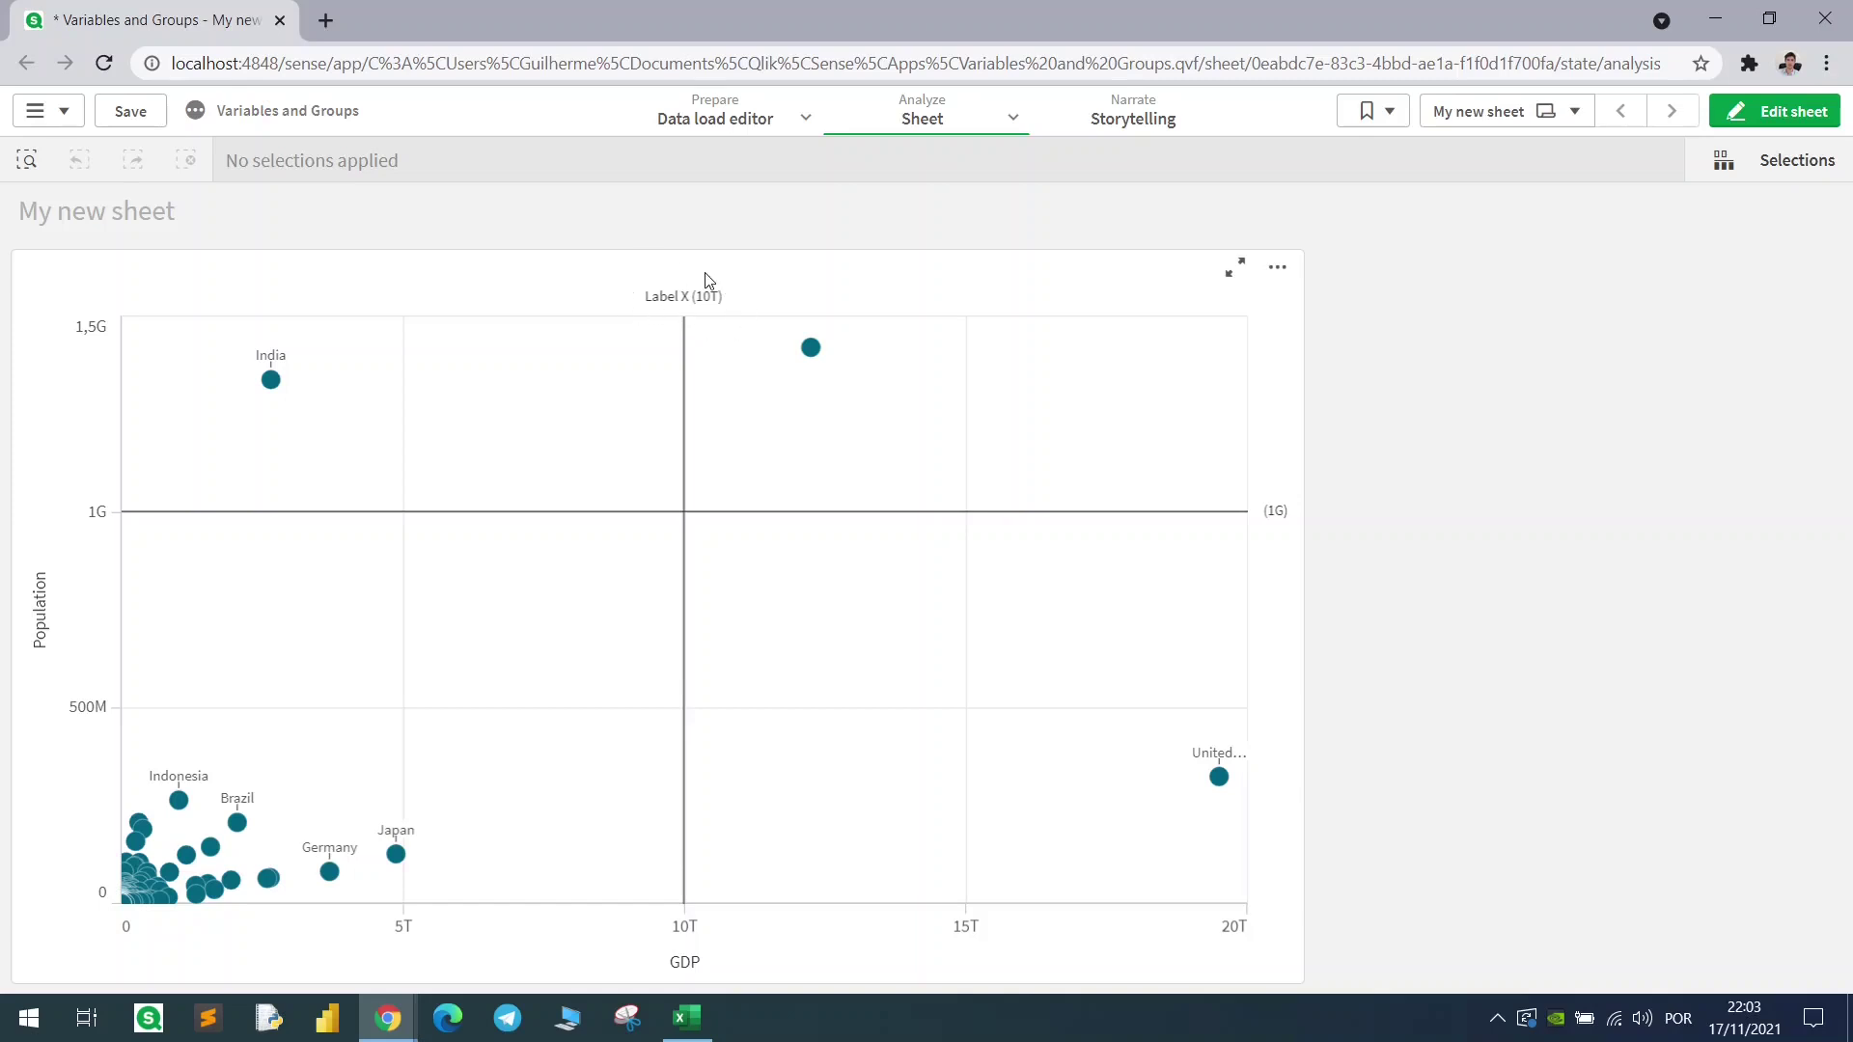
left_click(1766, 113)
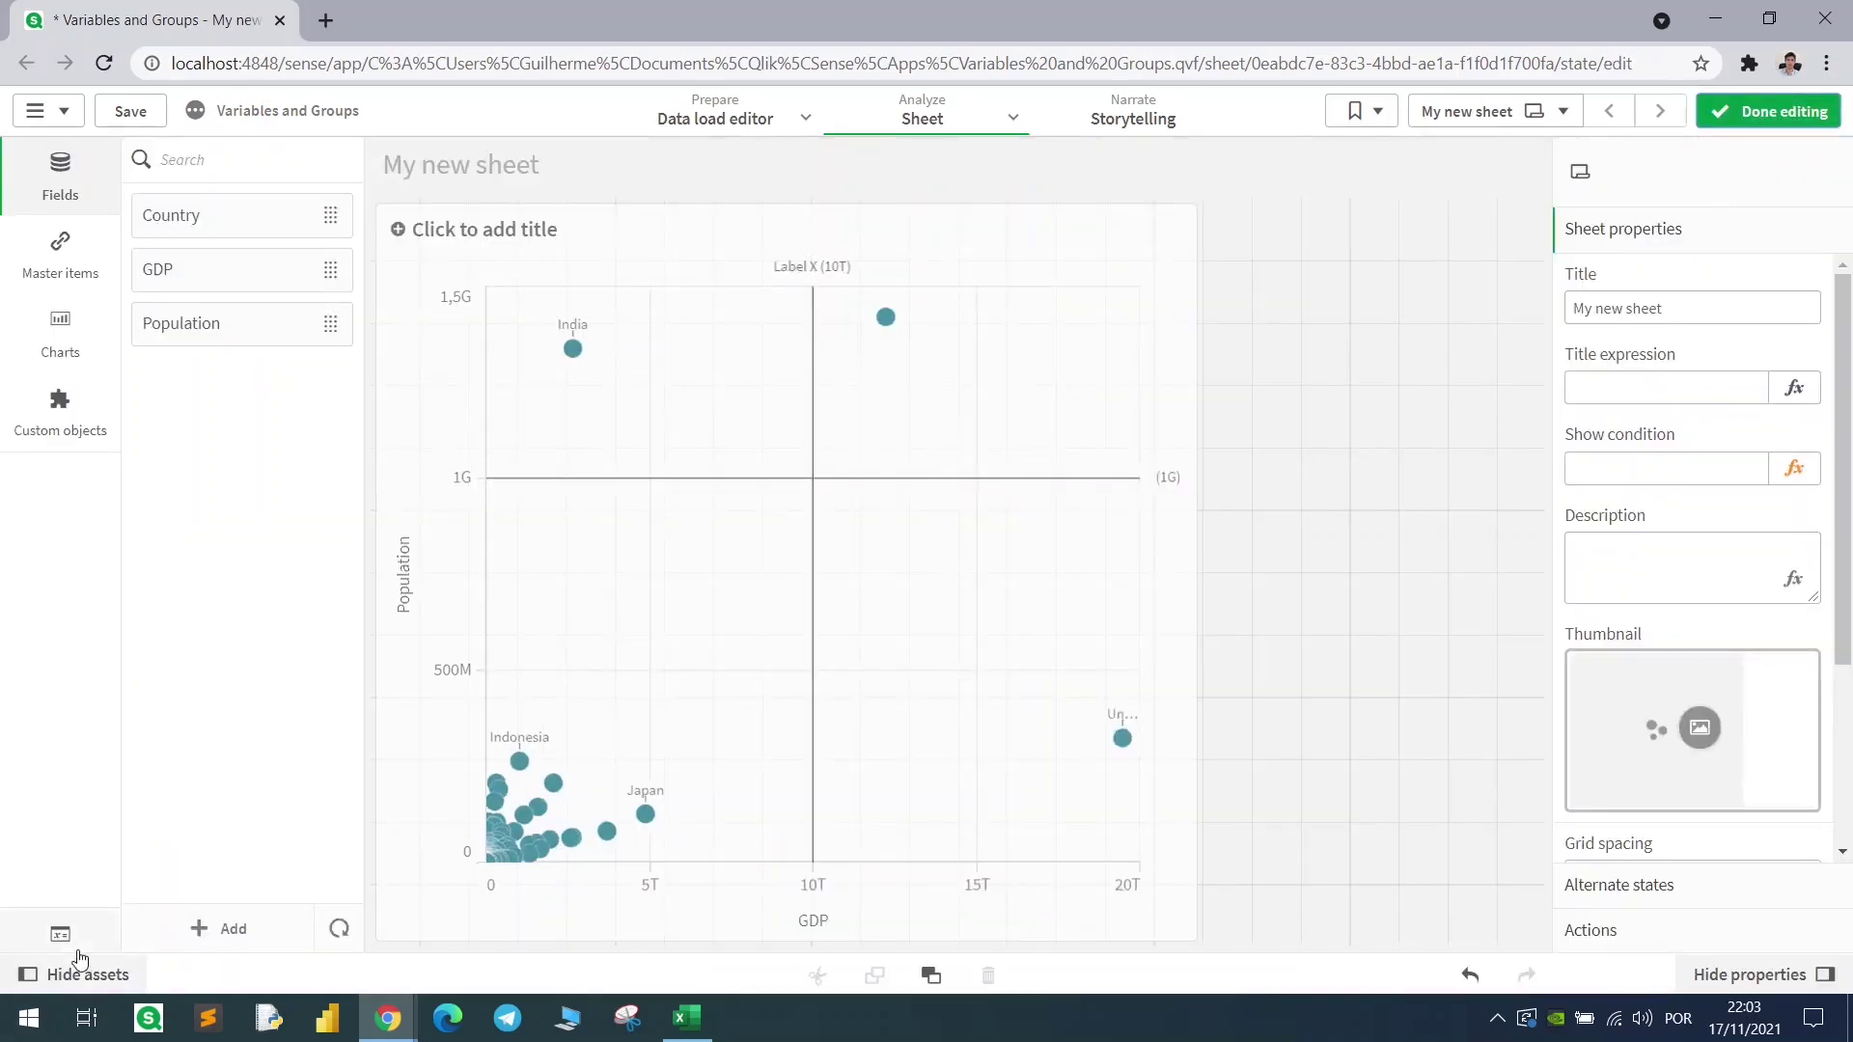
left_click(60, 933)
left_click(1220, 216)
type("vX")
key("Tab")
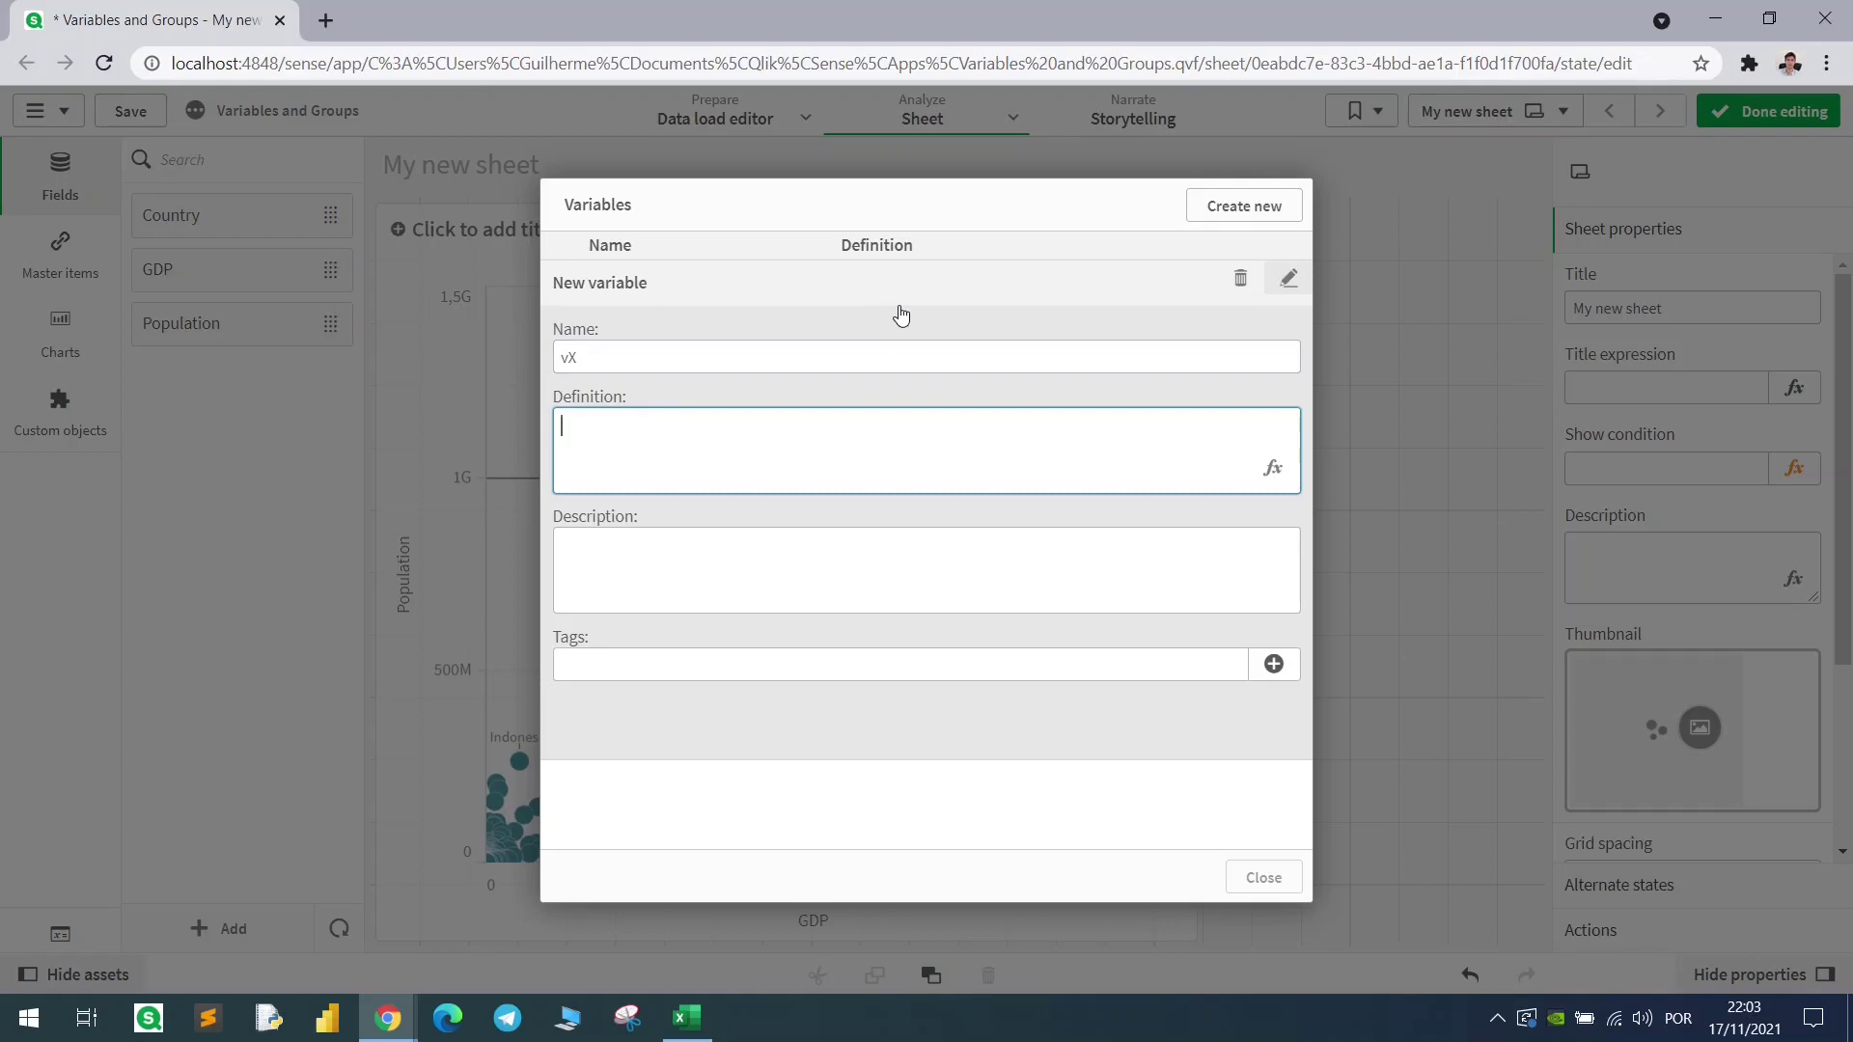
left_click(900, 313)
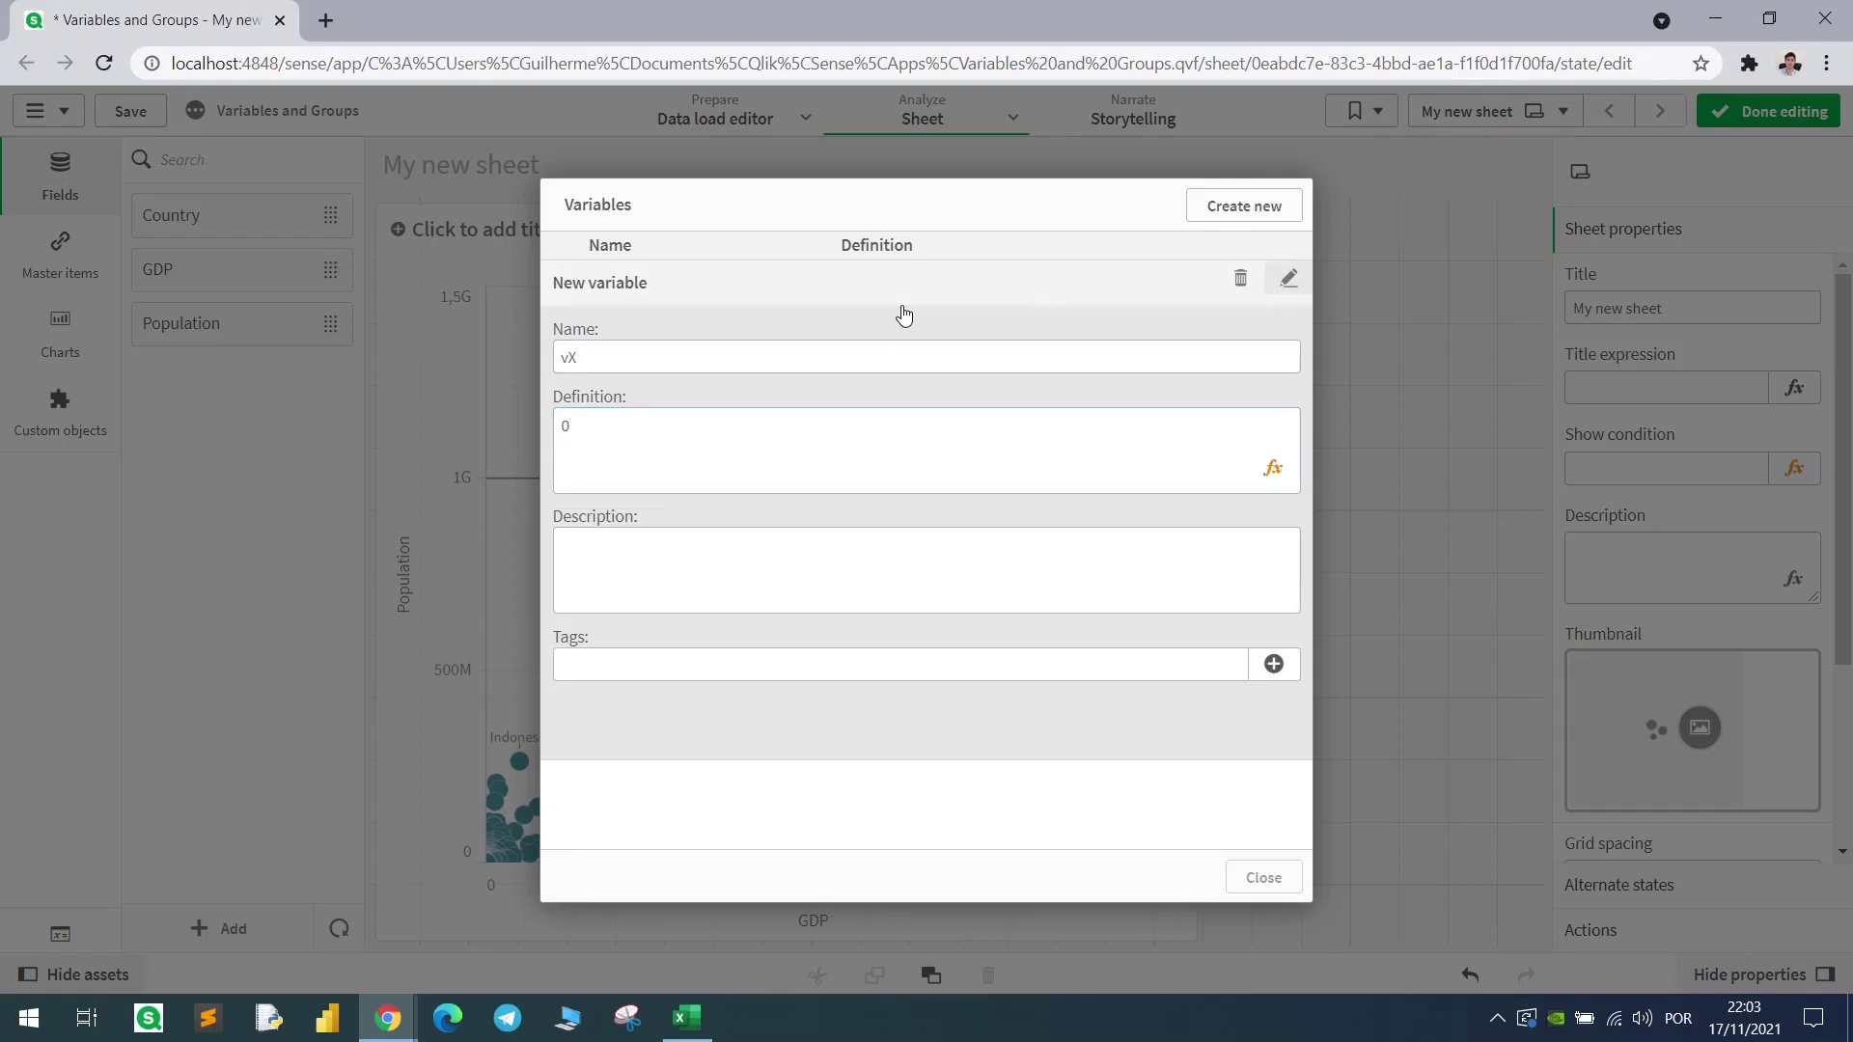
Create a second variable named vY with the definition 0 and close the variables overview
left_click(1218, 215)
type("vY")
key("Tab")
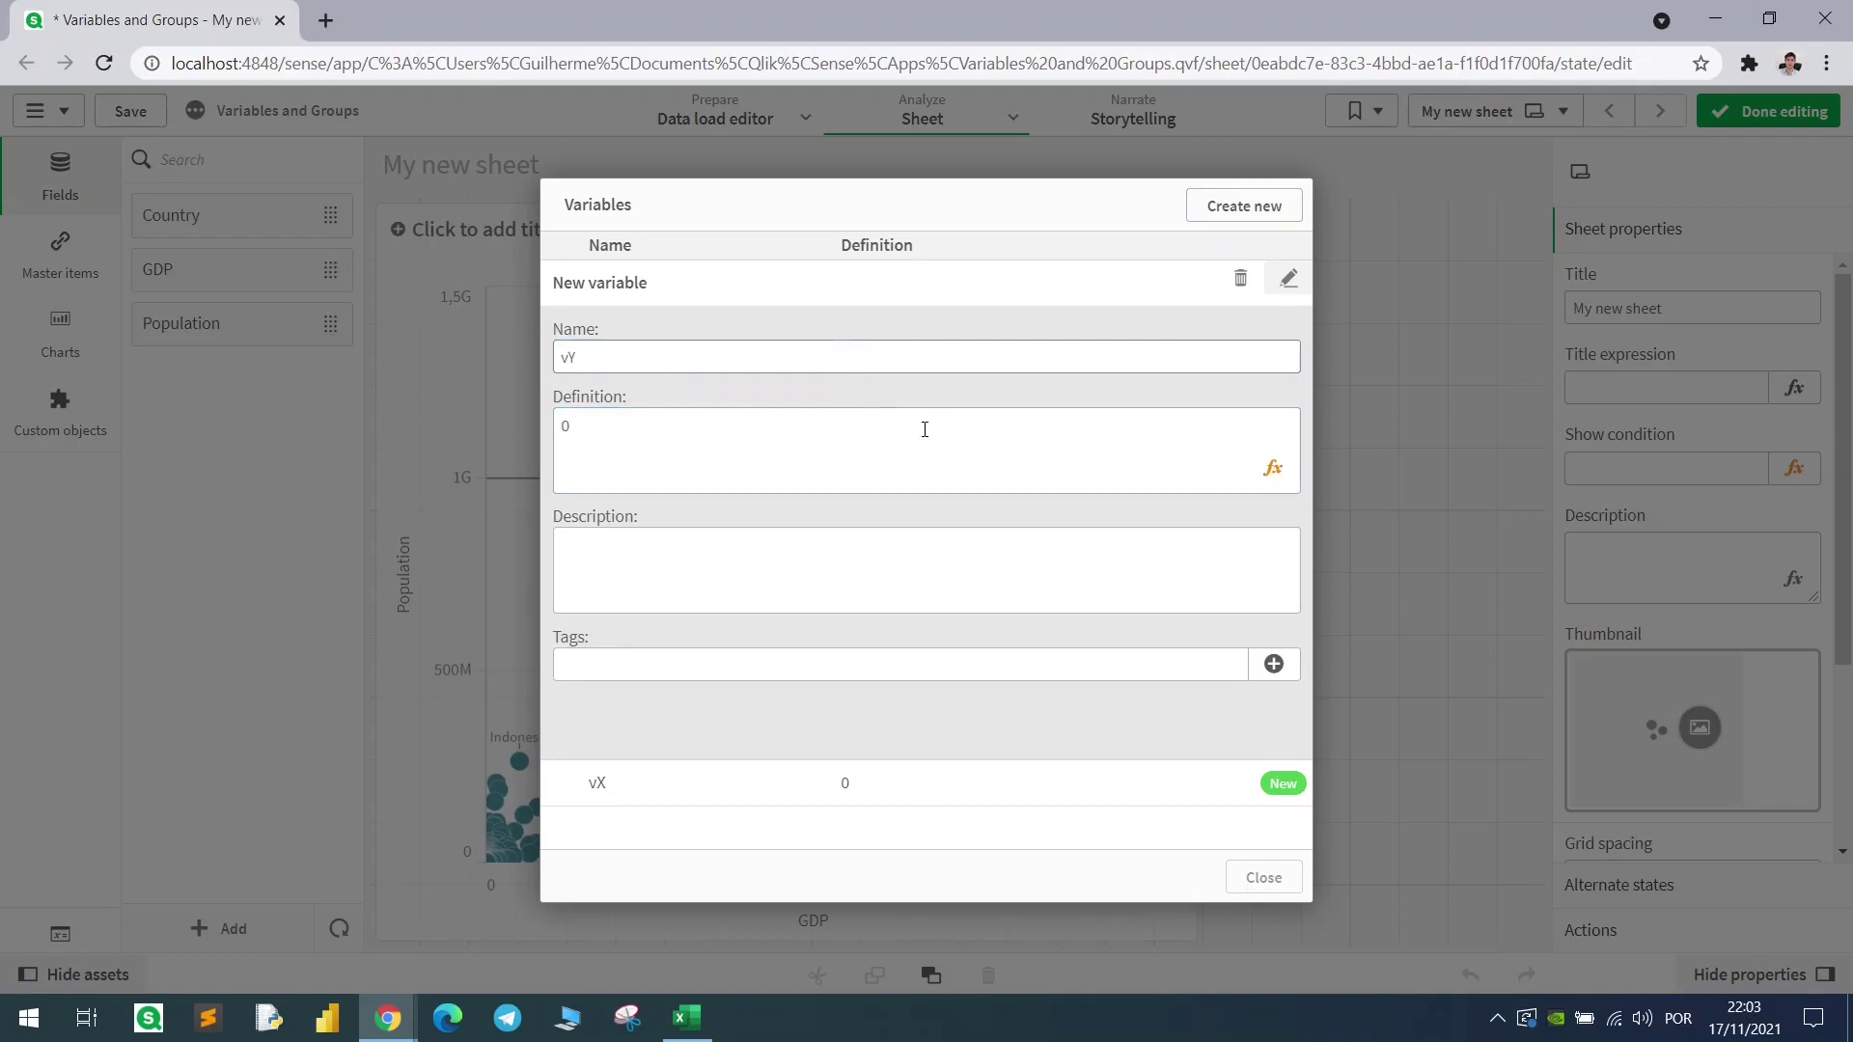
left_click(1288, 278)
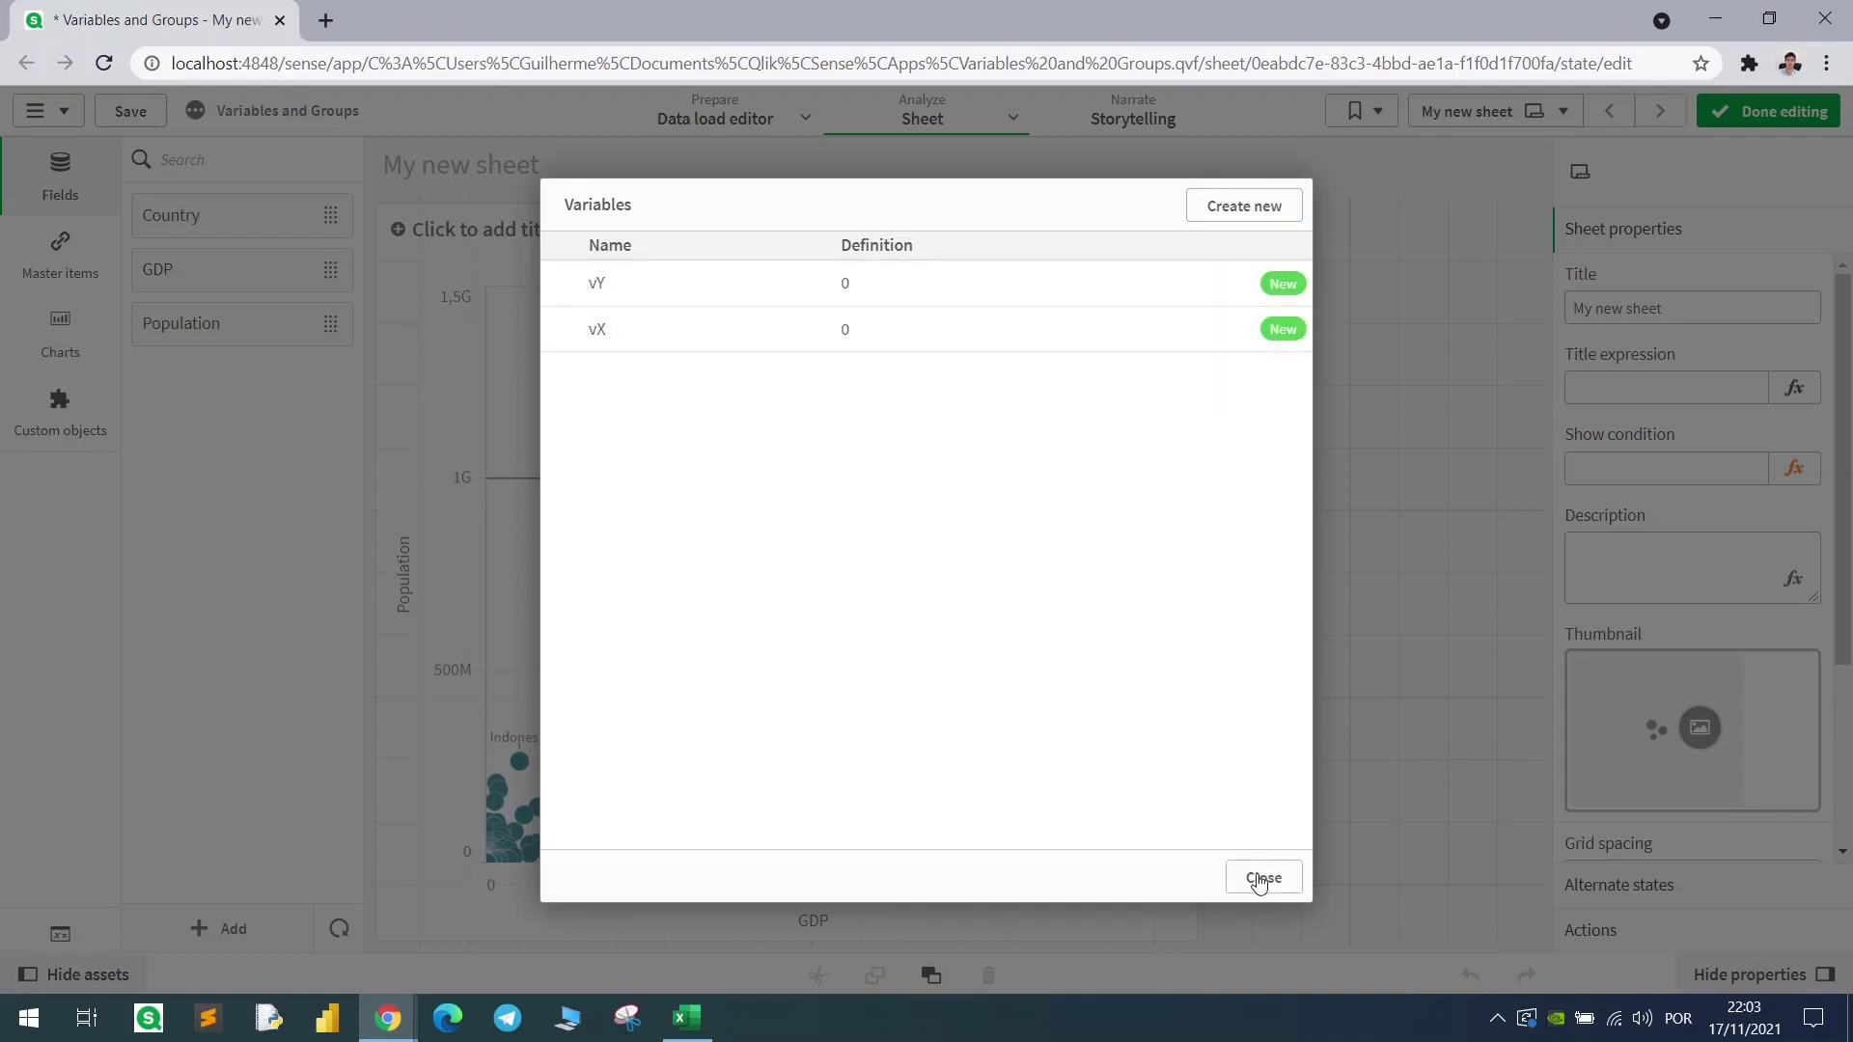
left_click(1263, 877)
Add a Variable input object from the Qlik Dashboard bundle beside the scatter plot, shrink it to 7 x 2 cells and title it "X"
left_click(60, 410)
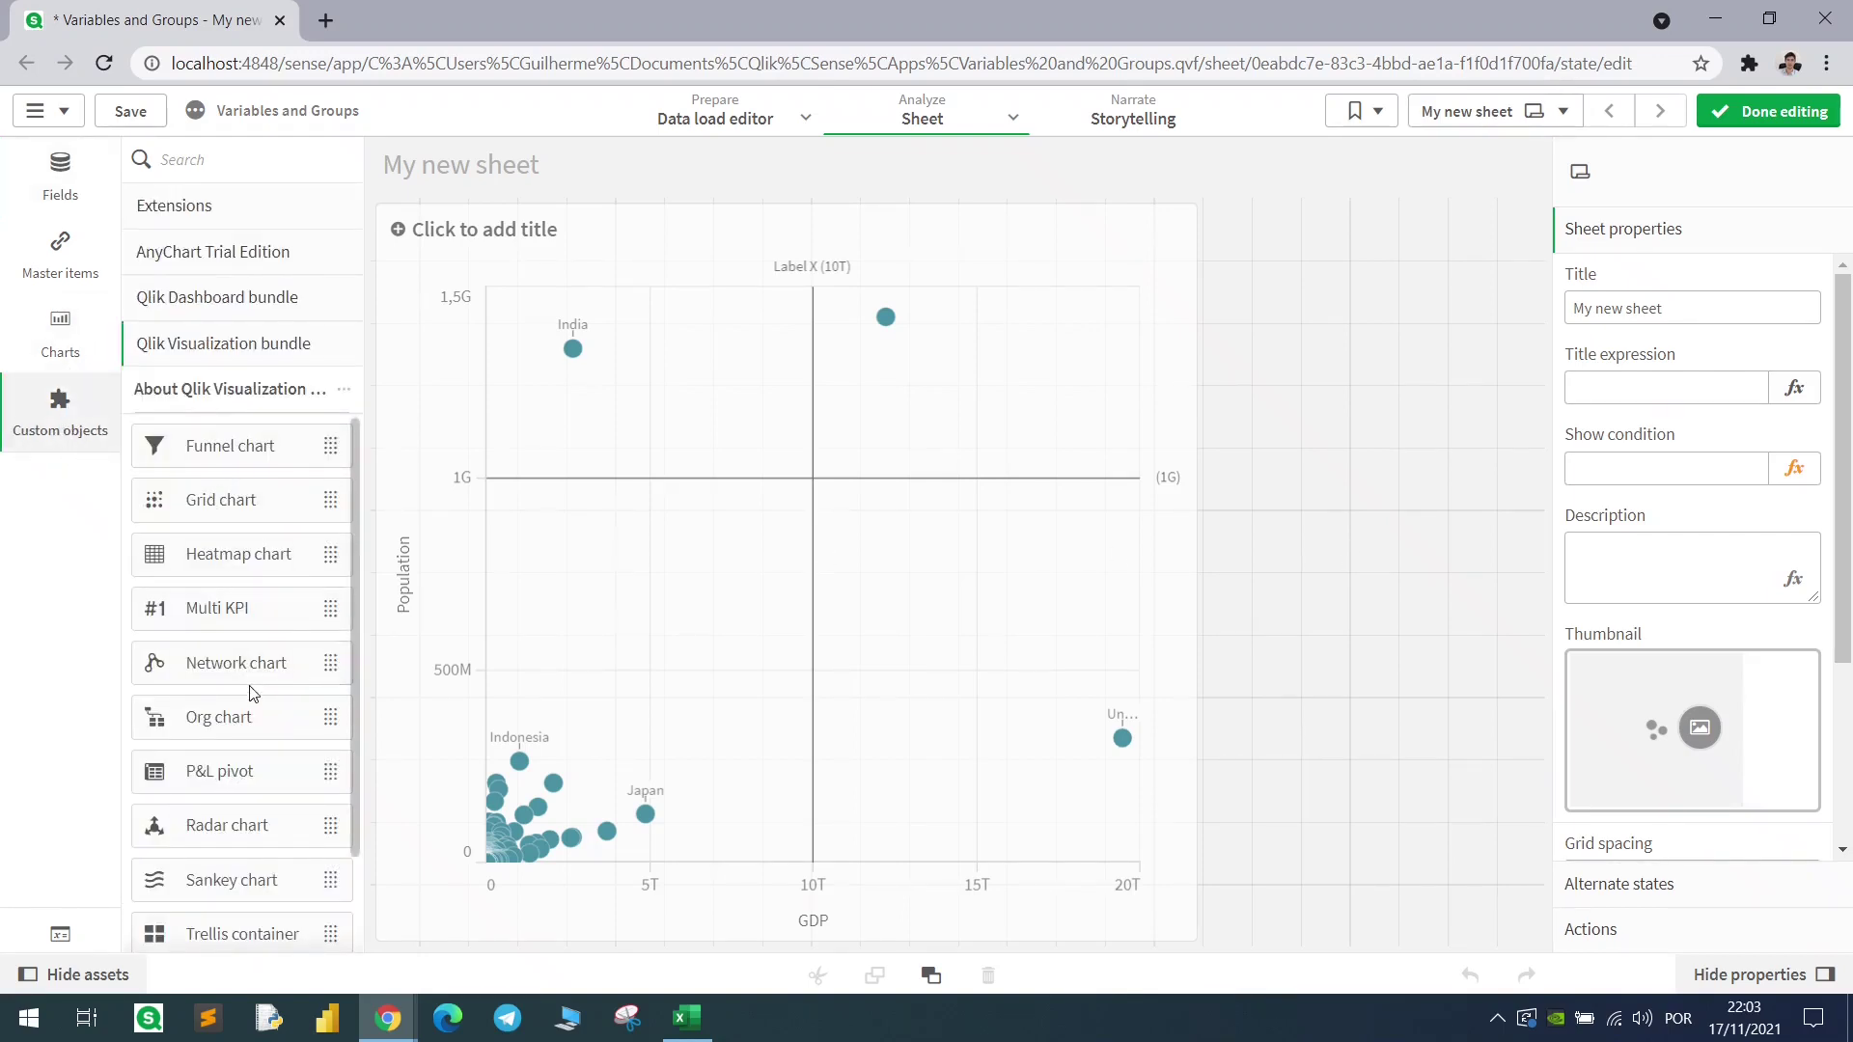
left_click(195, 301)
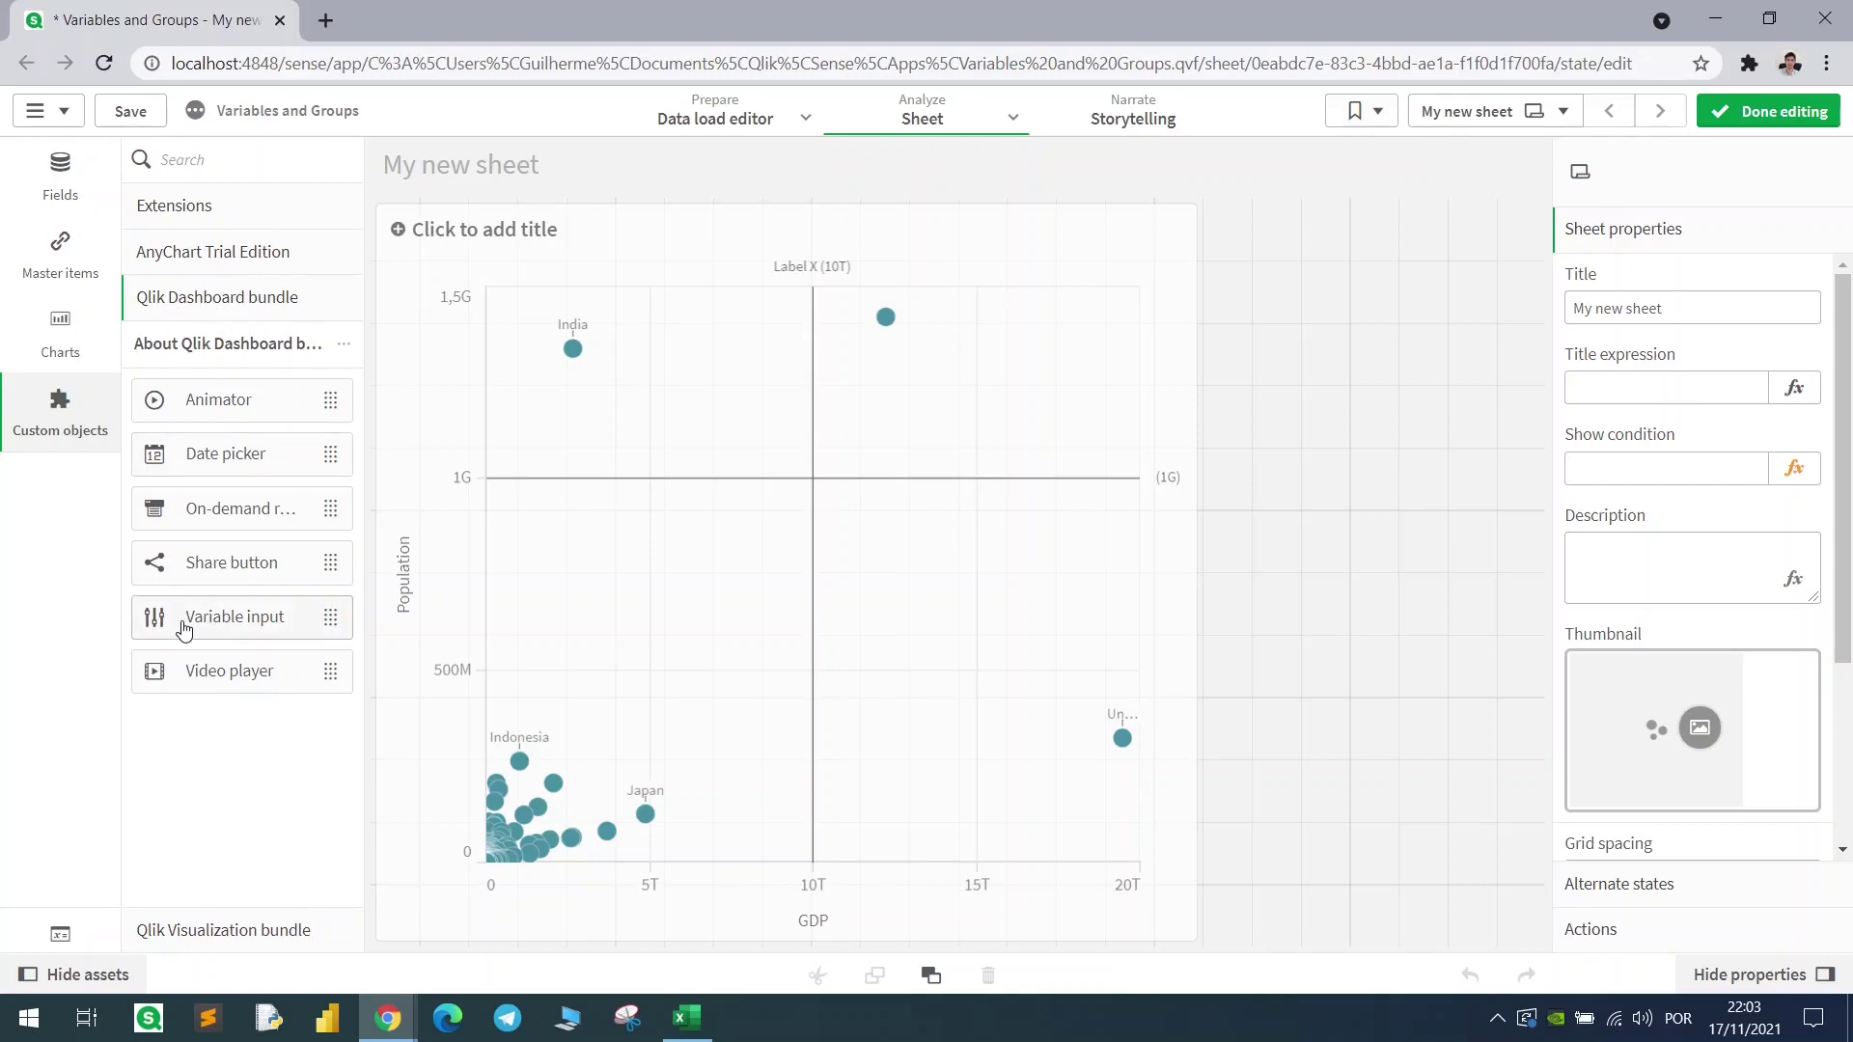
left_click(228, 625)
left_click_drag(228, 625, 1358, 369)
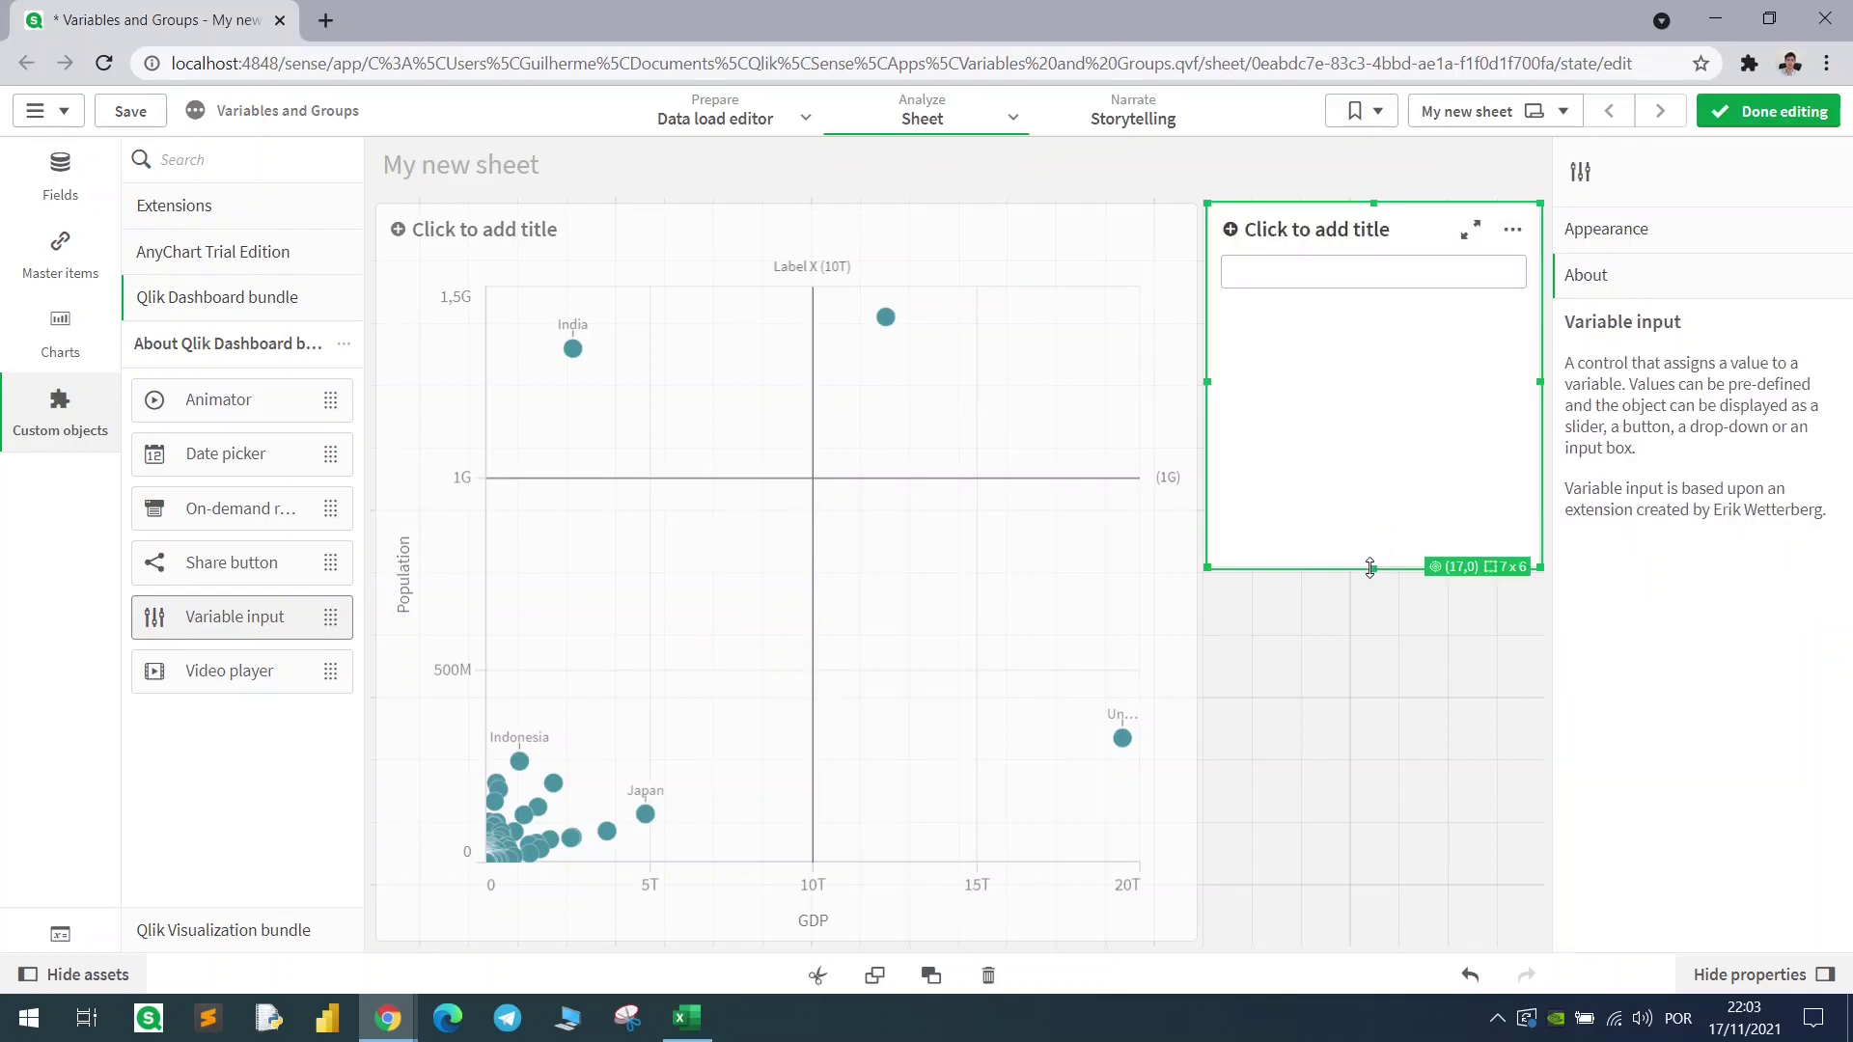
left_click_drag(1373, 566, 1364, 345)
left_click(1329, 232)
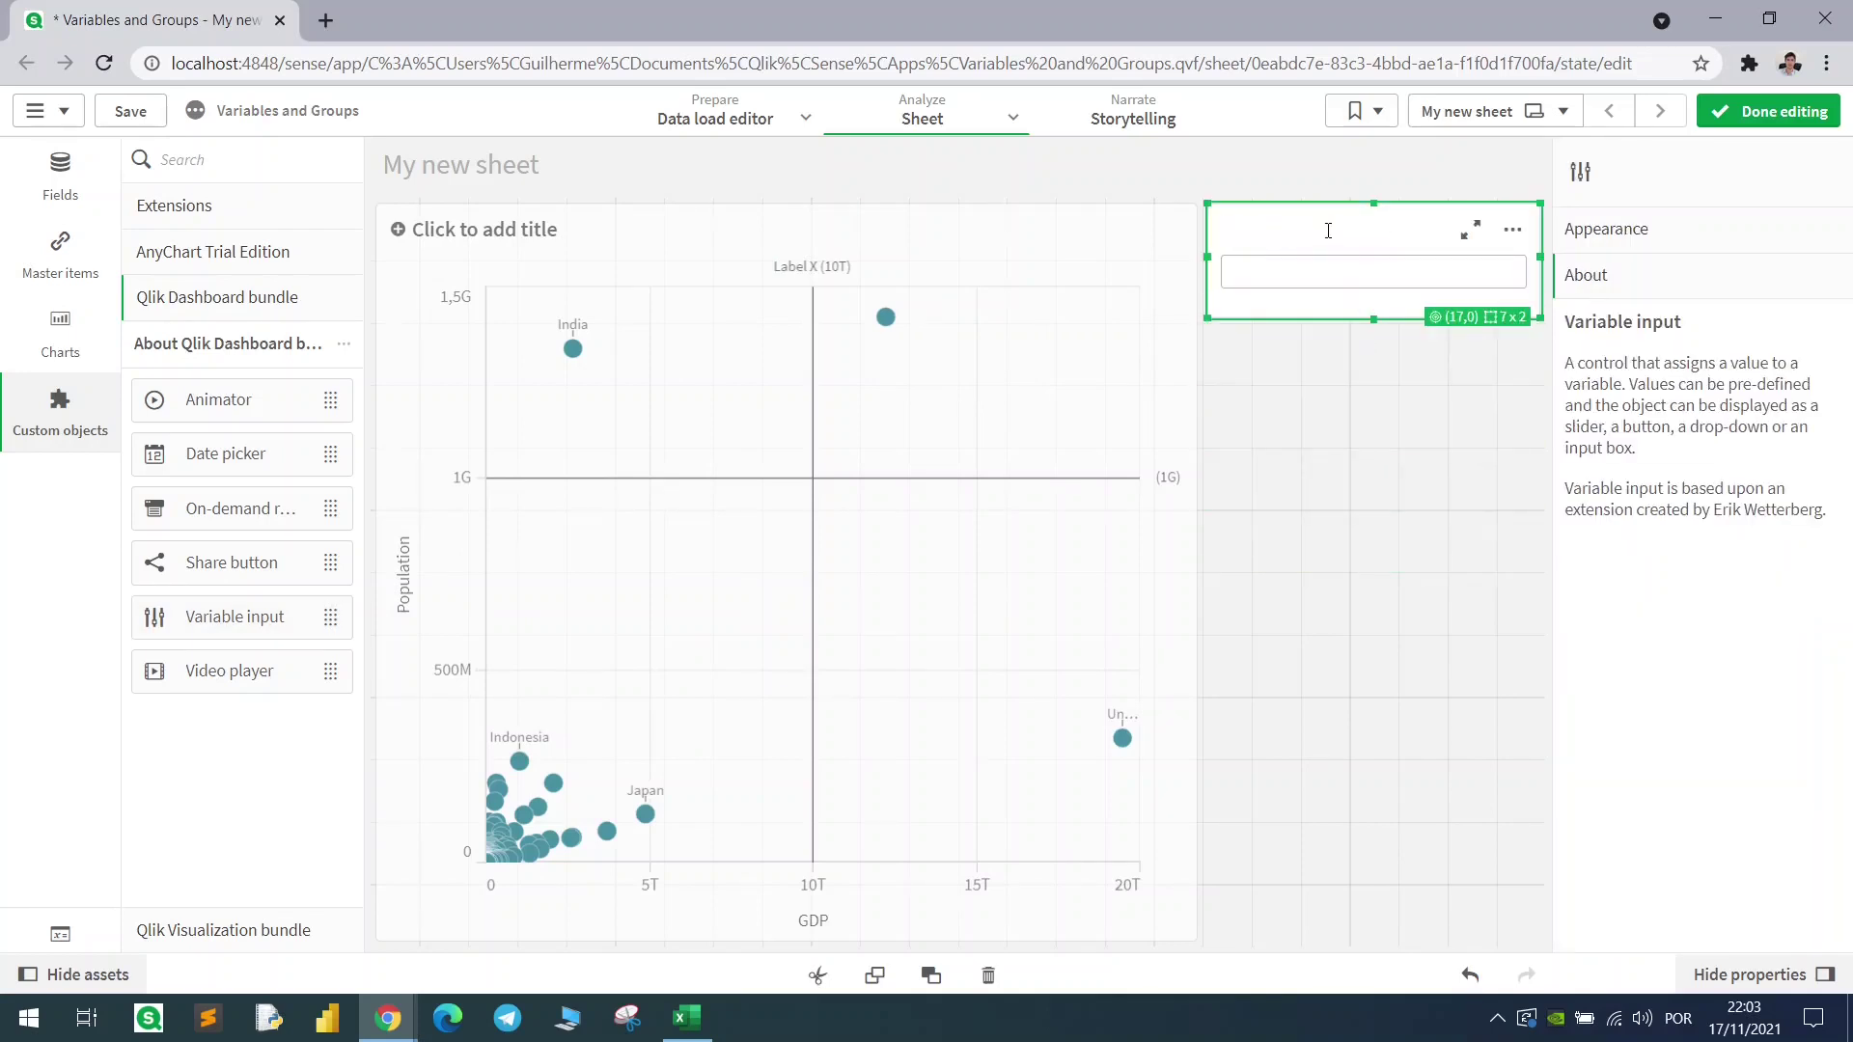
type("X")
left_click(1270, 377)
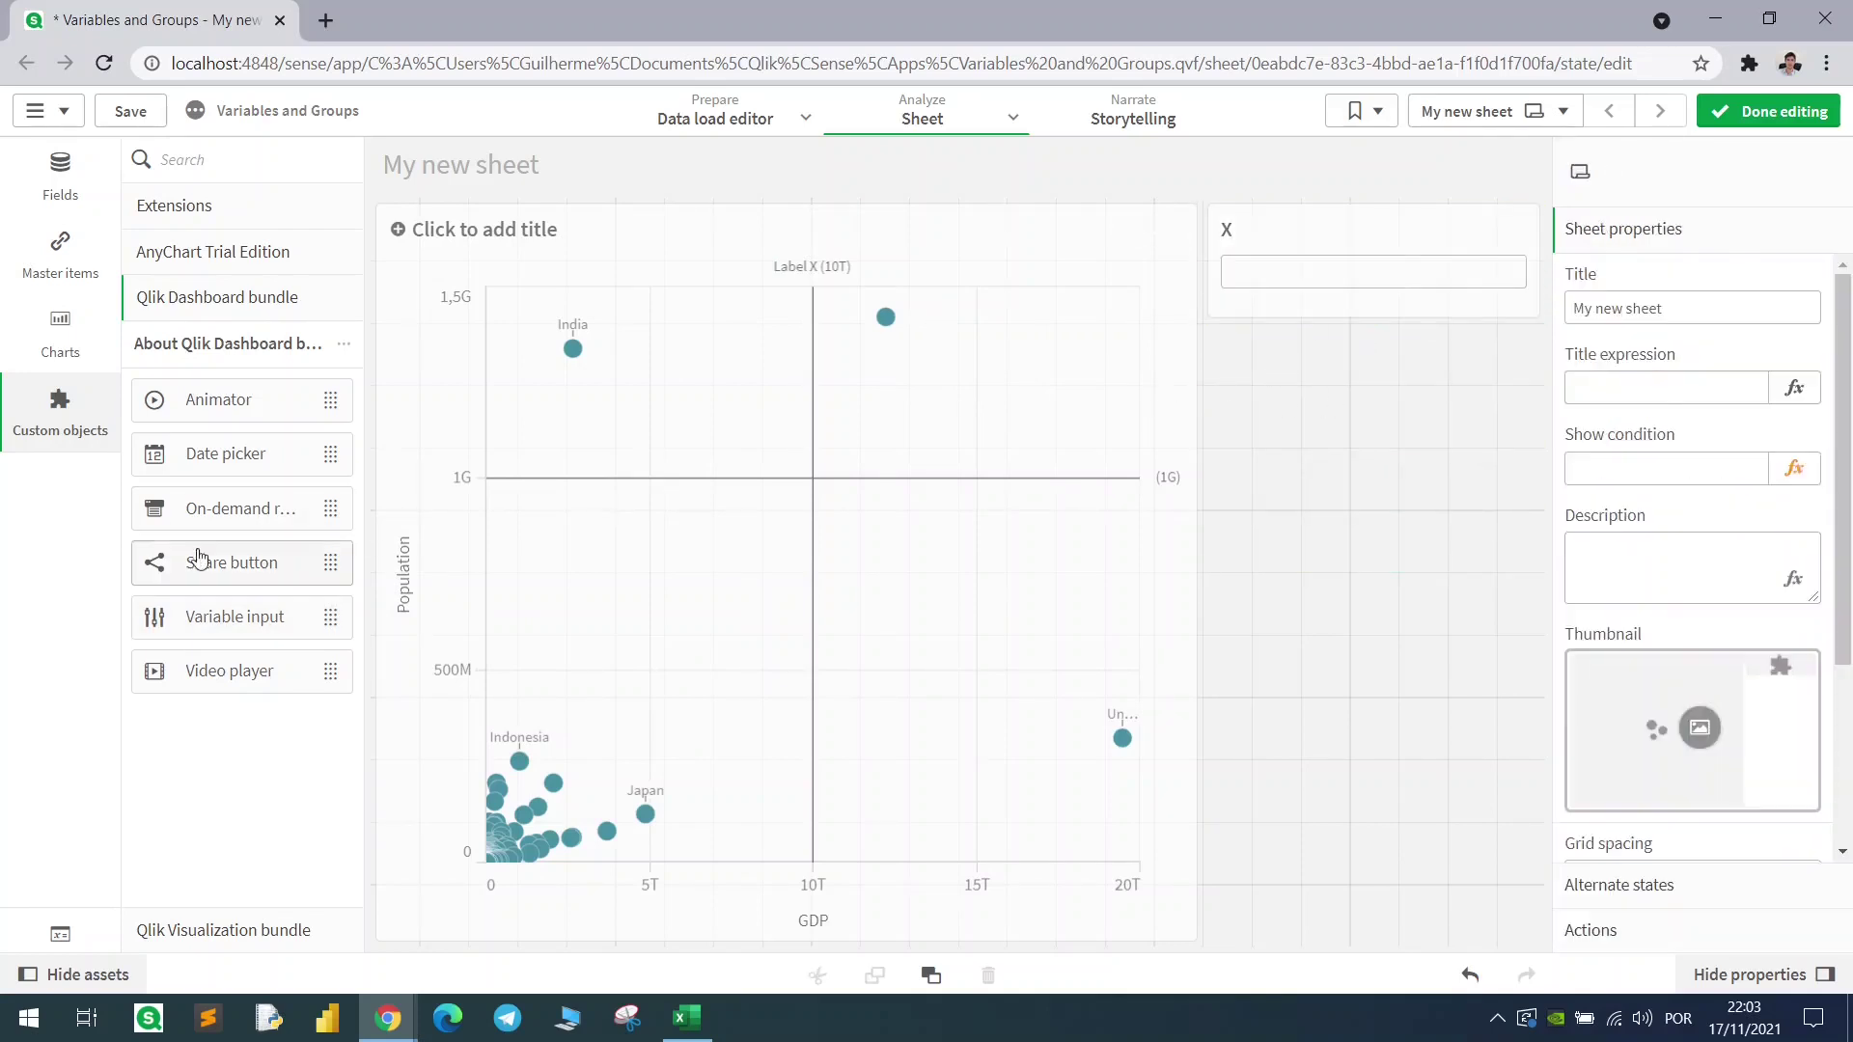
Add a second Variable input object directly below the X input and title it "Y"
left_click_drag(186, 635, 1382, 436)
left_click(1324, 354)
type("Y")
key("Tab")
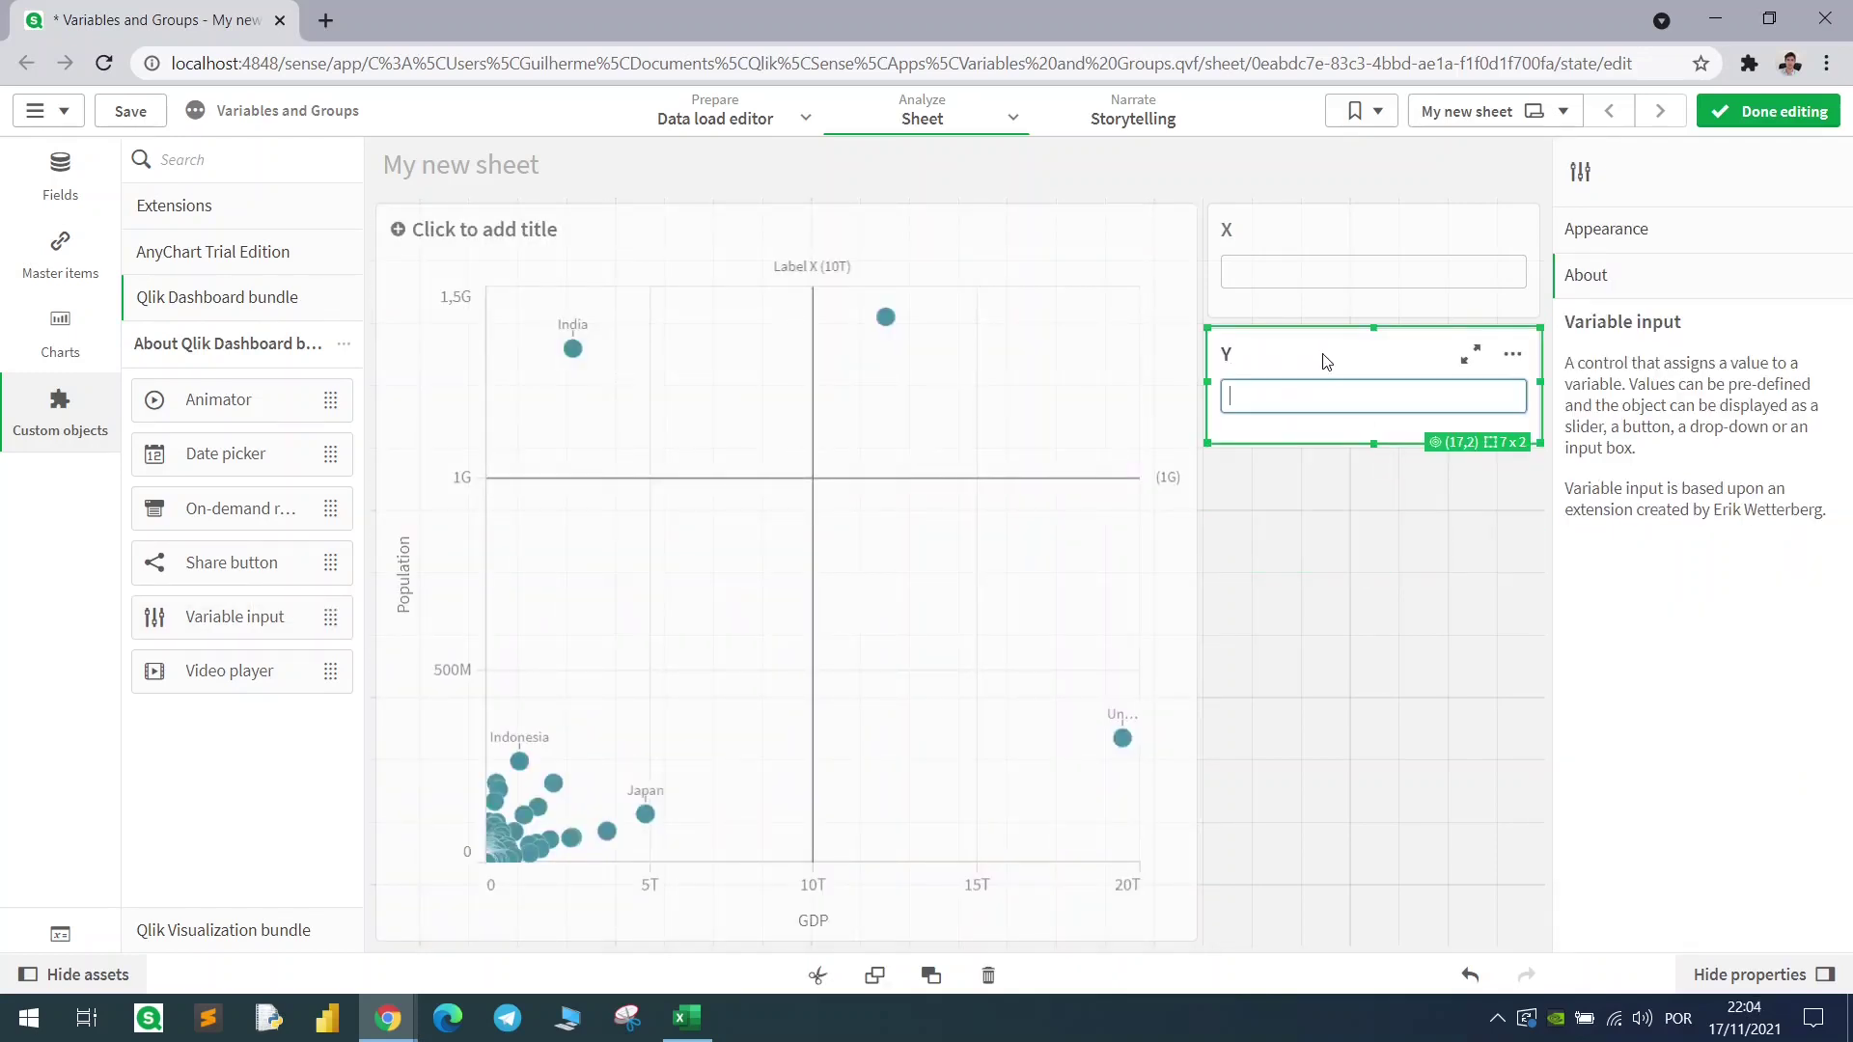
Link the X input object to the variable vX and keep it shown as an input box
left_click(1377, 251)
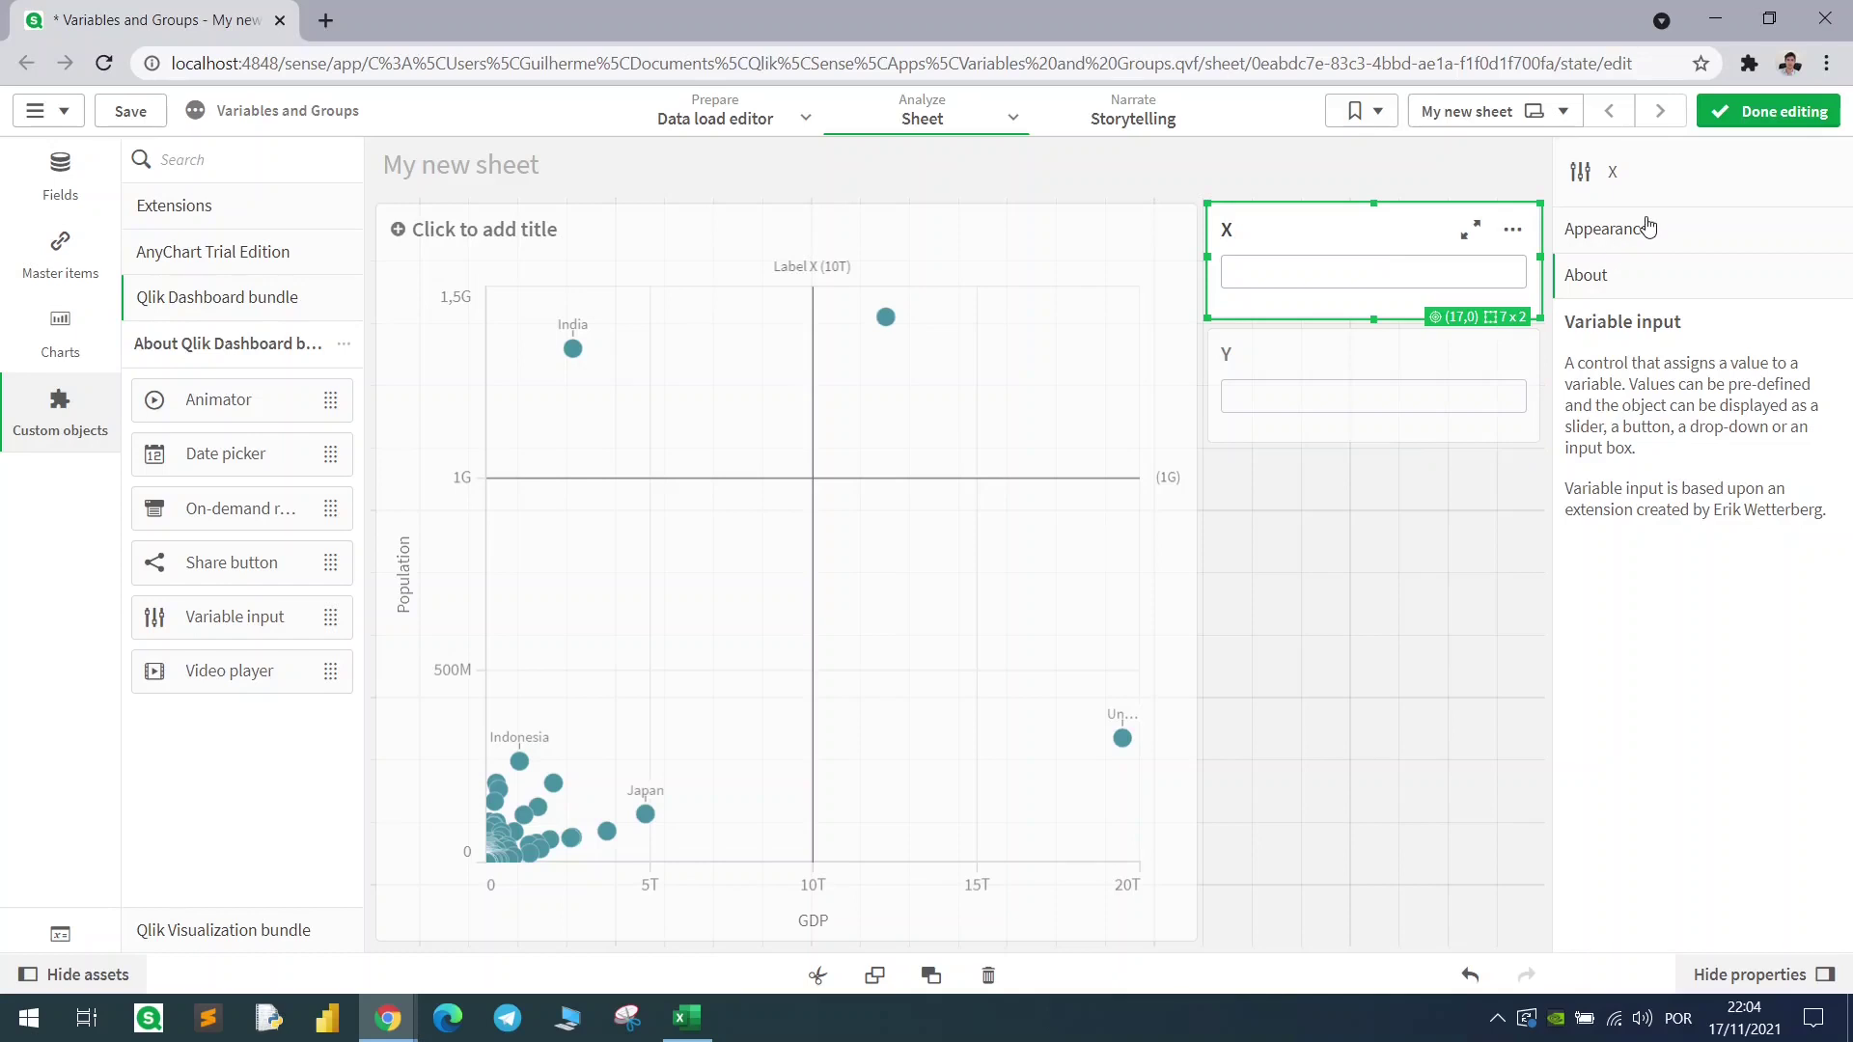
left_click(1605, 236)
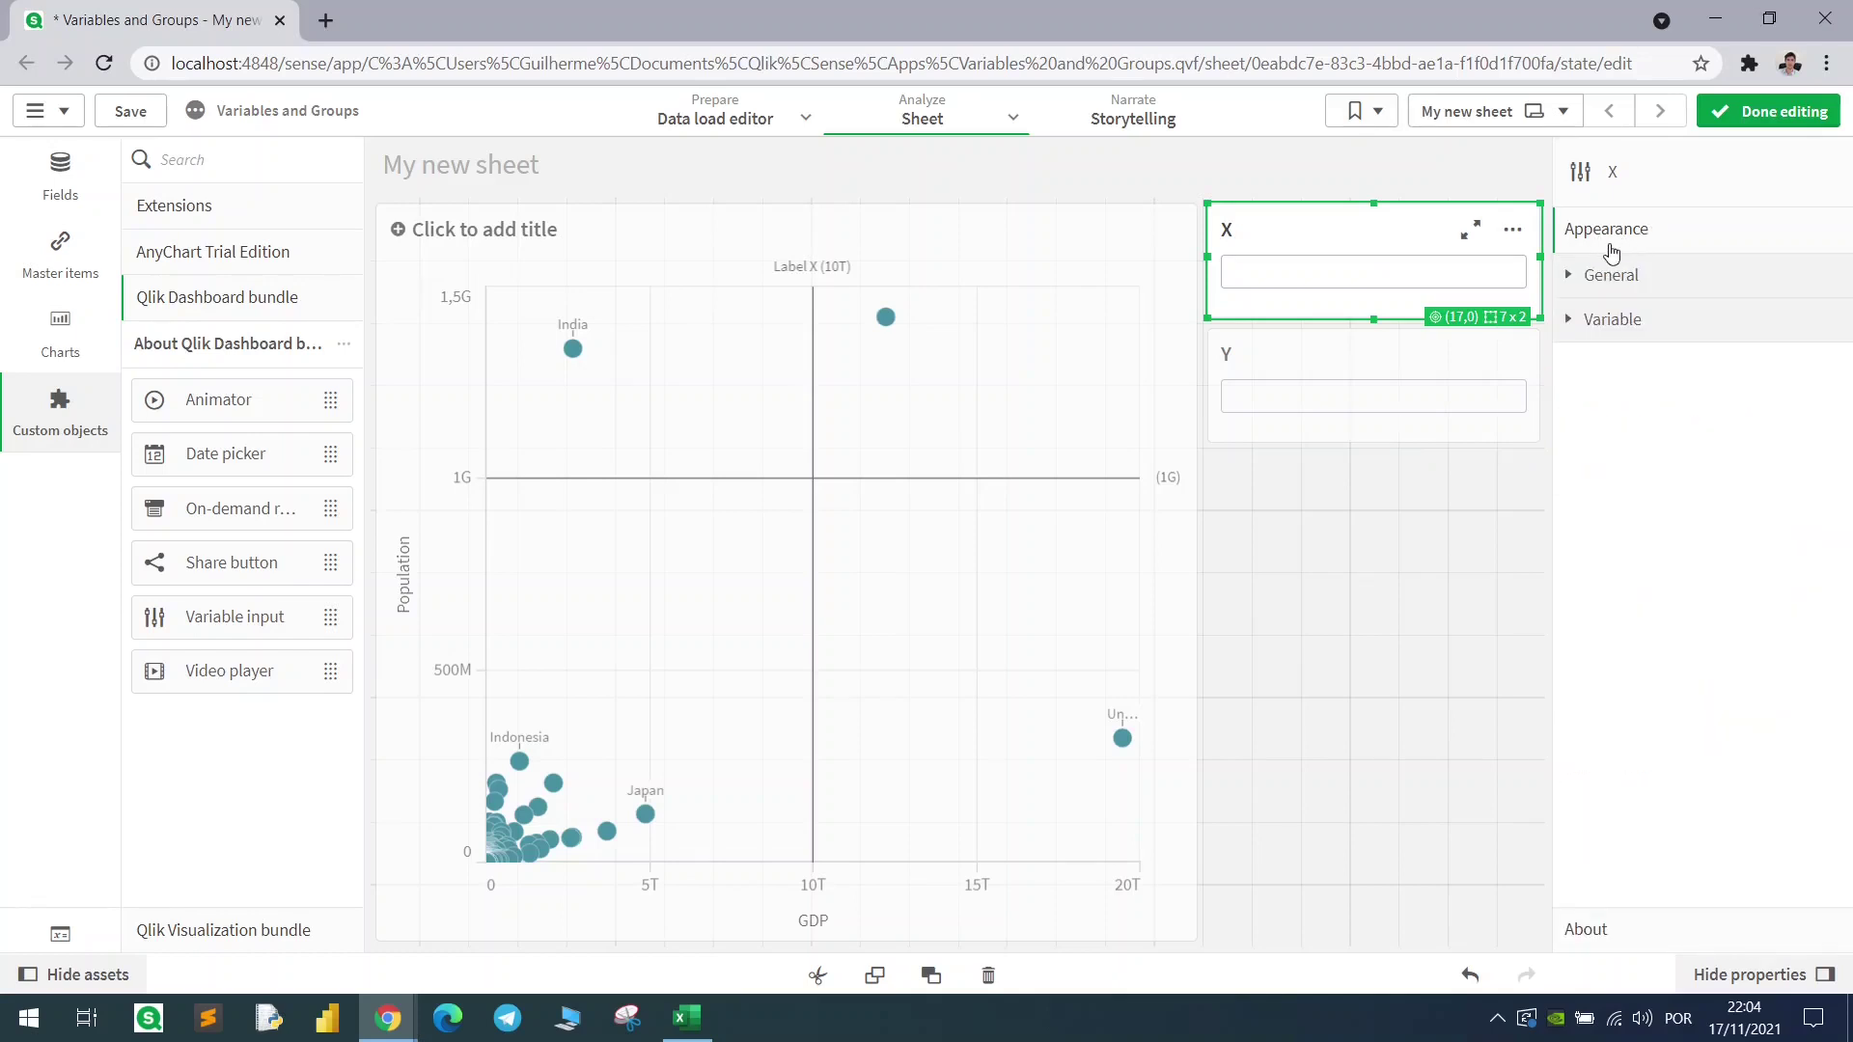
left_click(1602, 328)
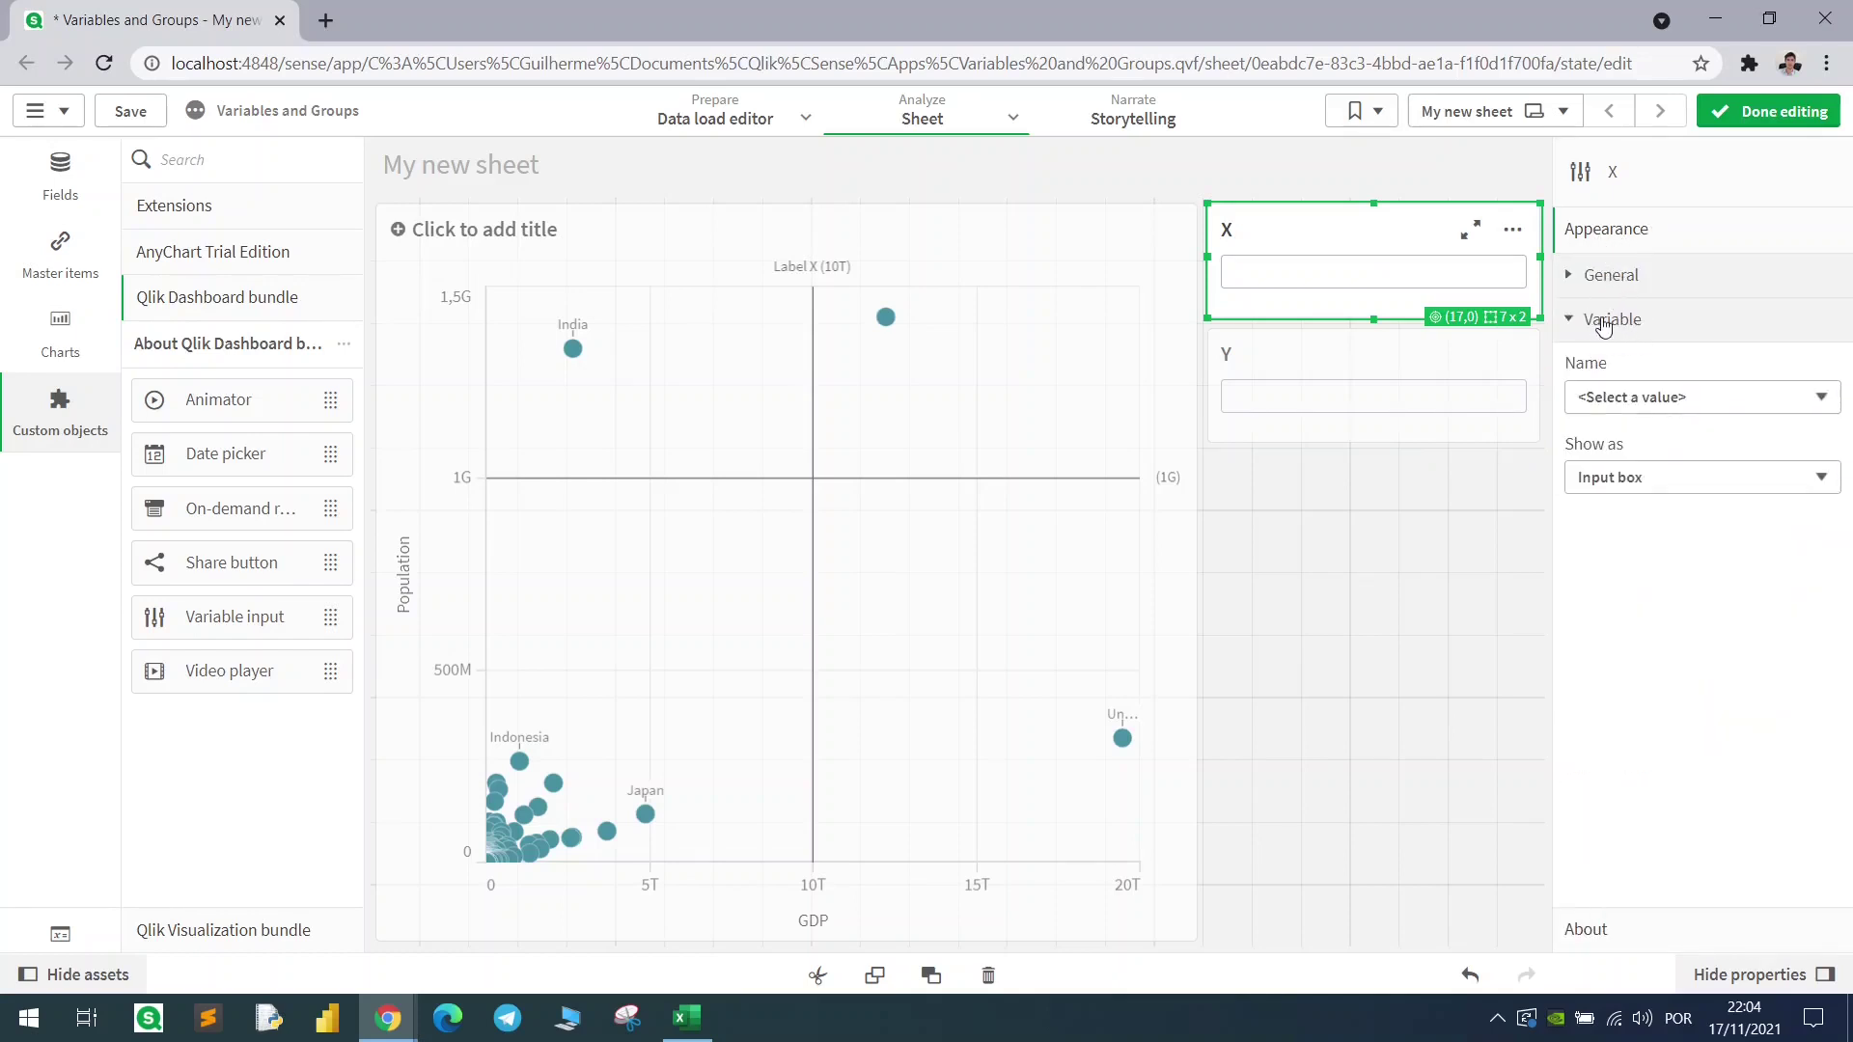
left_click(1613, 397)
left_click(1613, 441)
left_click(1629, 478)
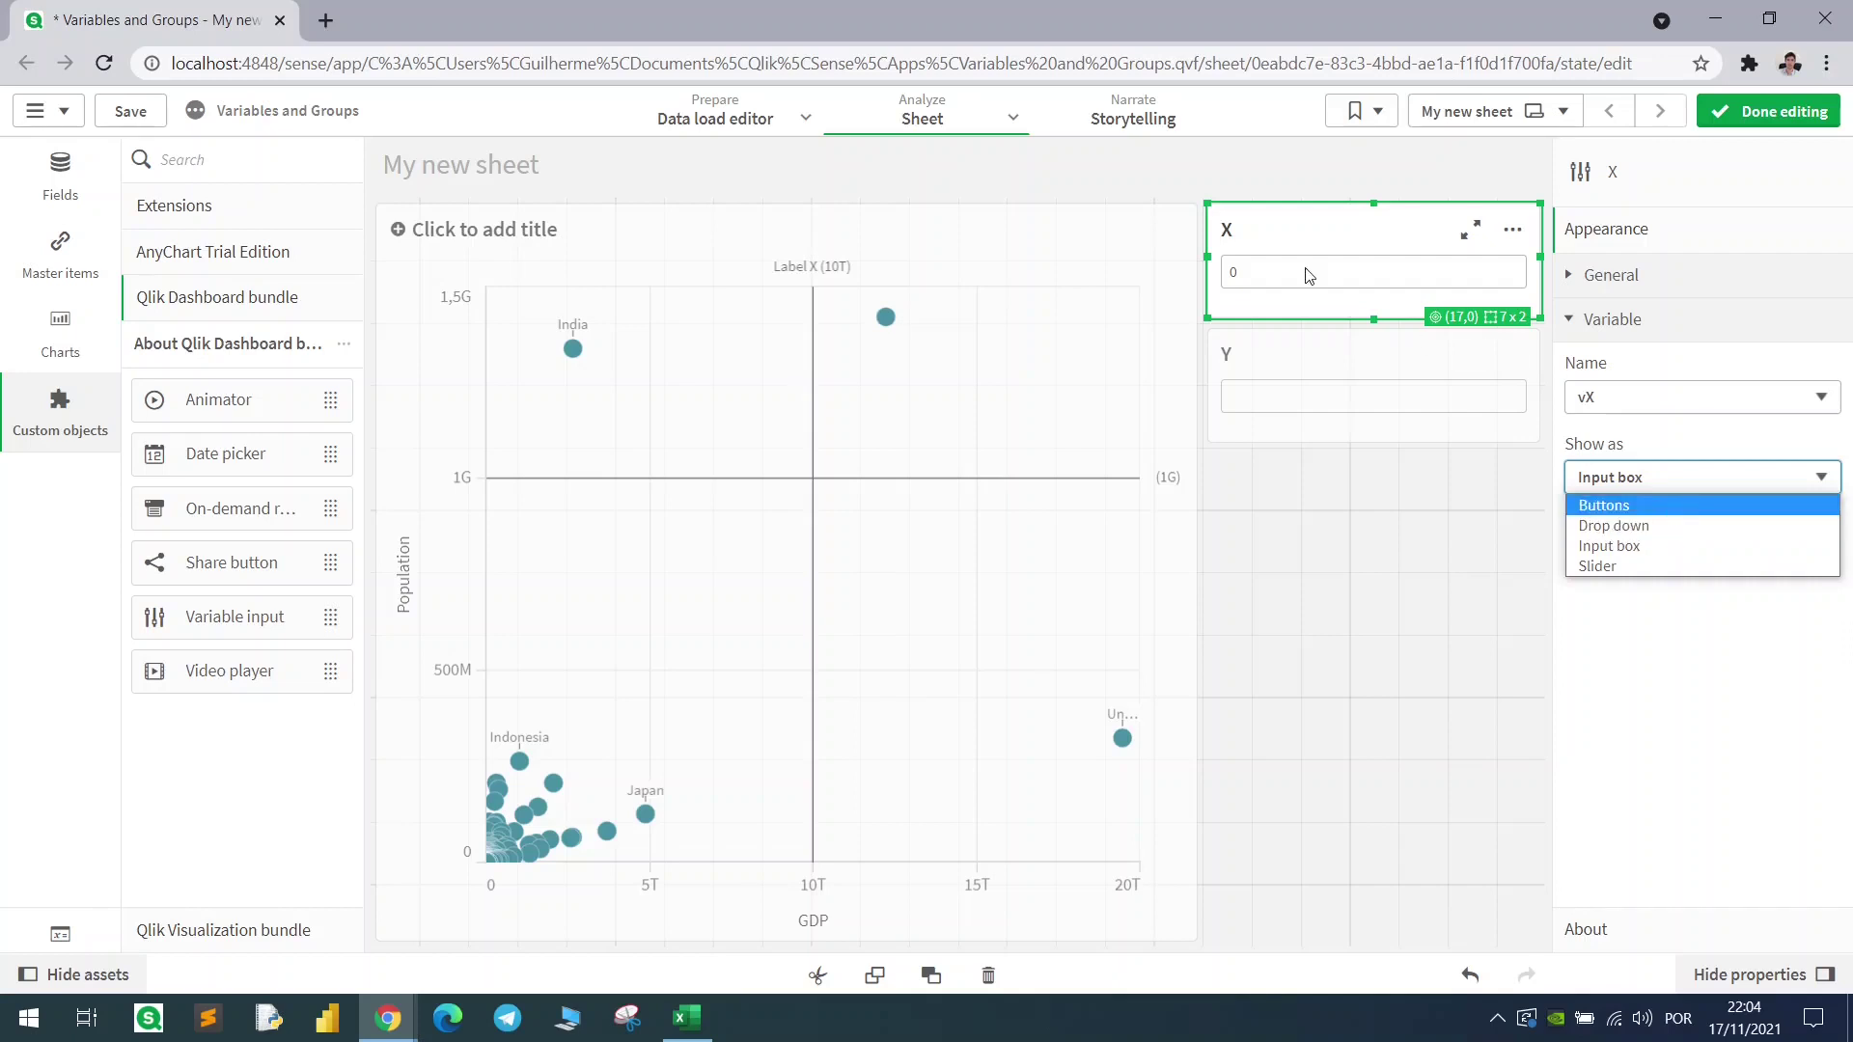
key("Escape")
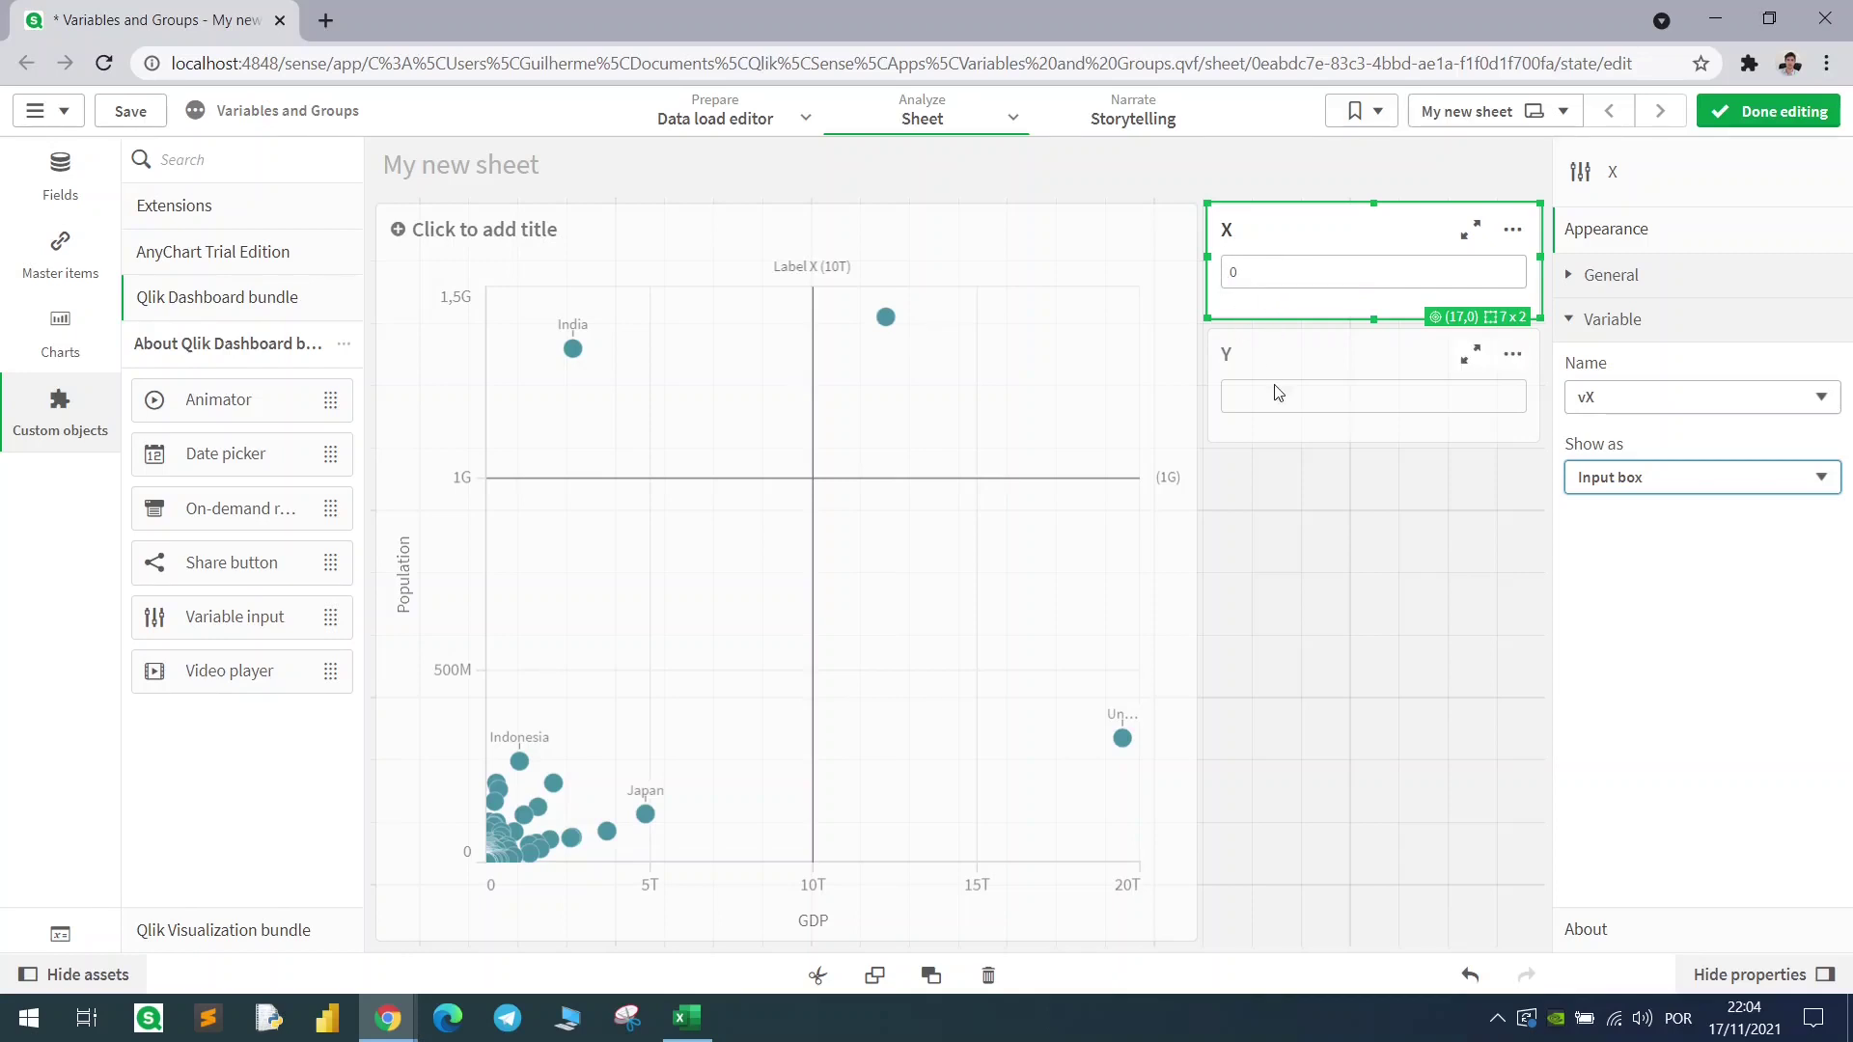
Link the Y input object to the variable vY
left_click(1323, 390)
left_click(1666, 398)
left_click(1624, 463)
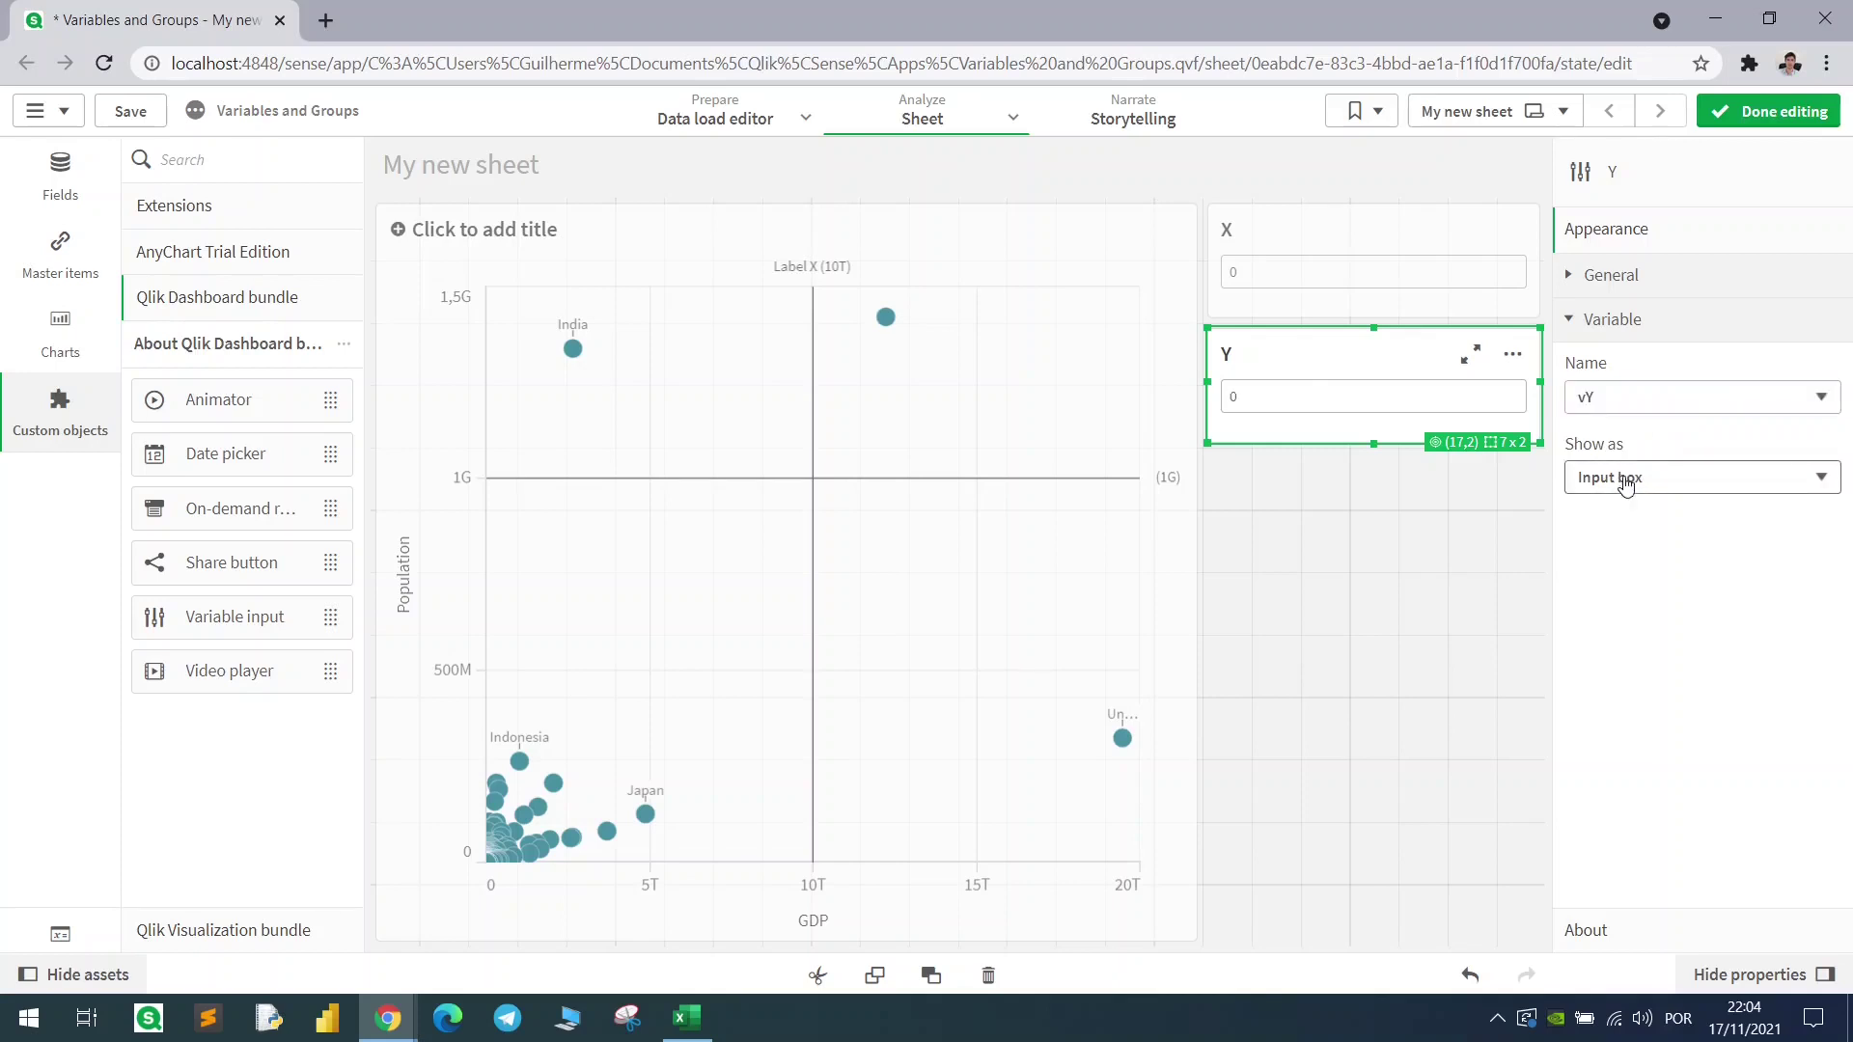
left_click(1328, 185)
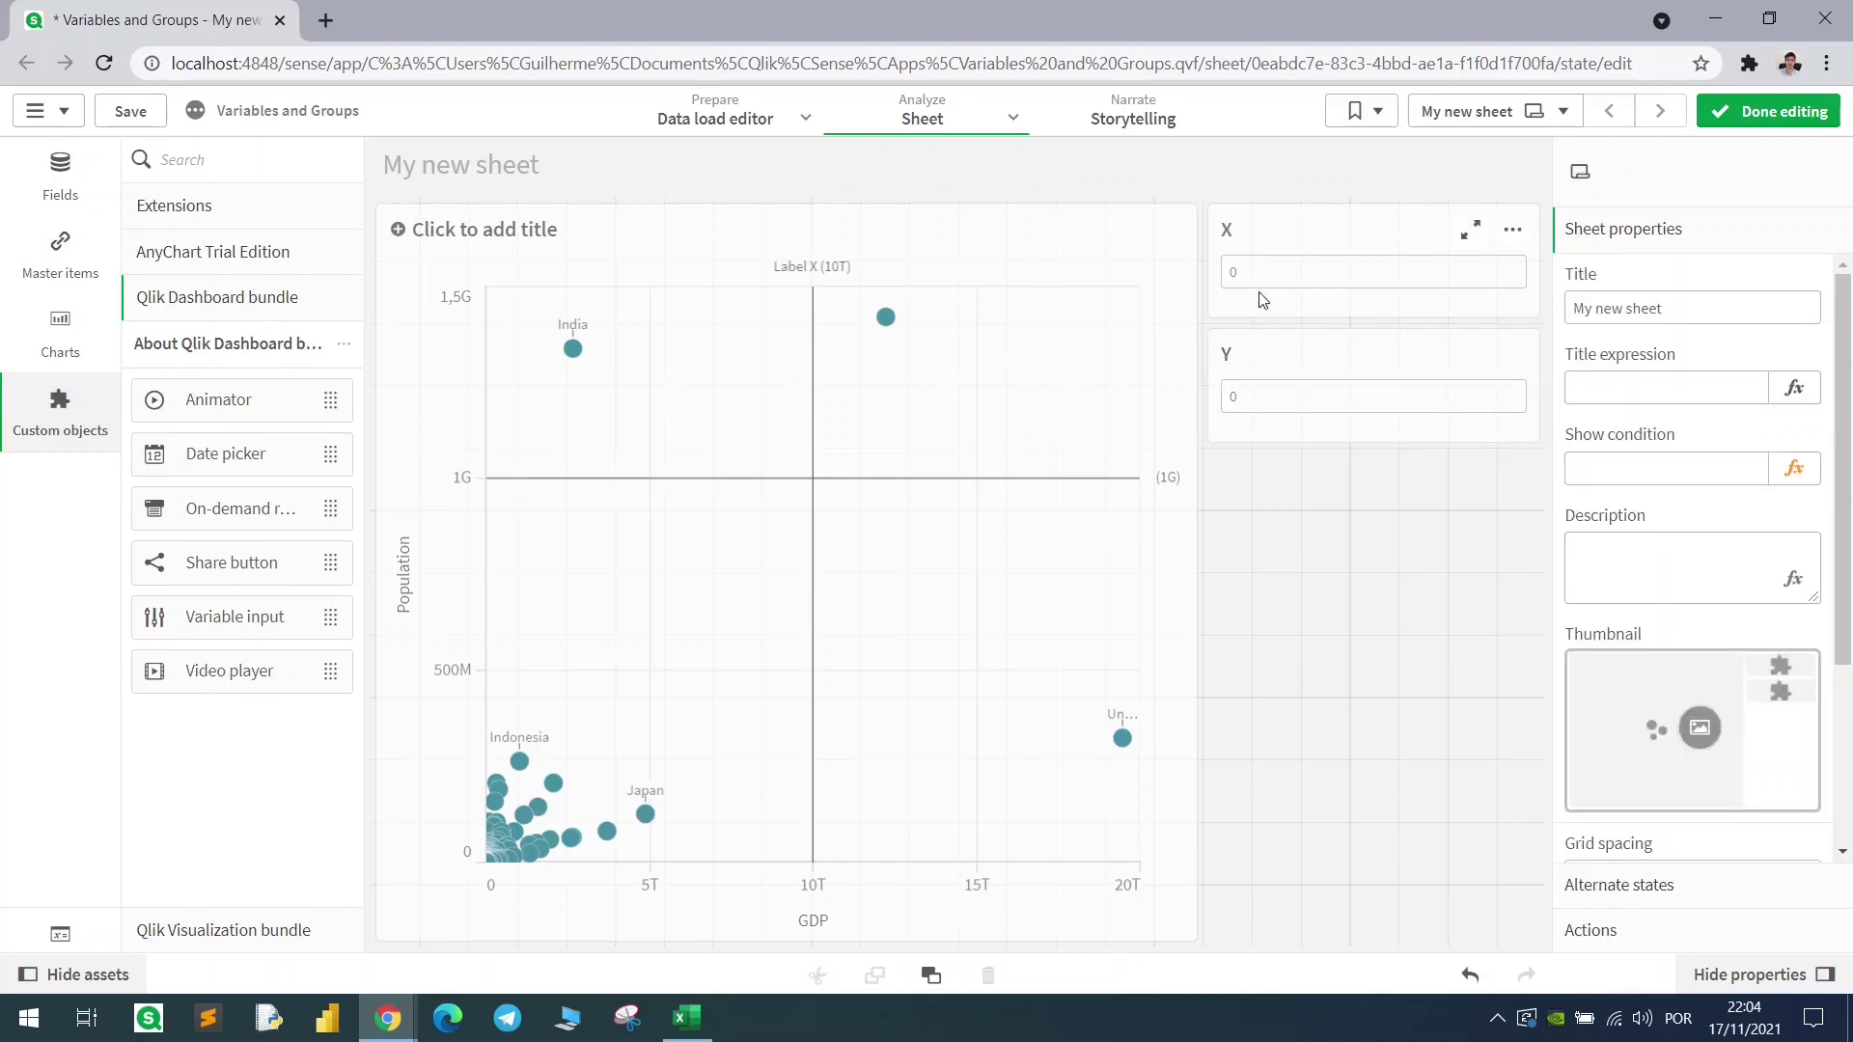
Add a KPI below the Y input with the measure expression $(vX)
left_click(77, 338)
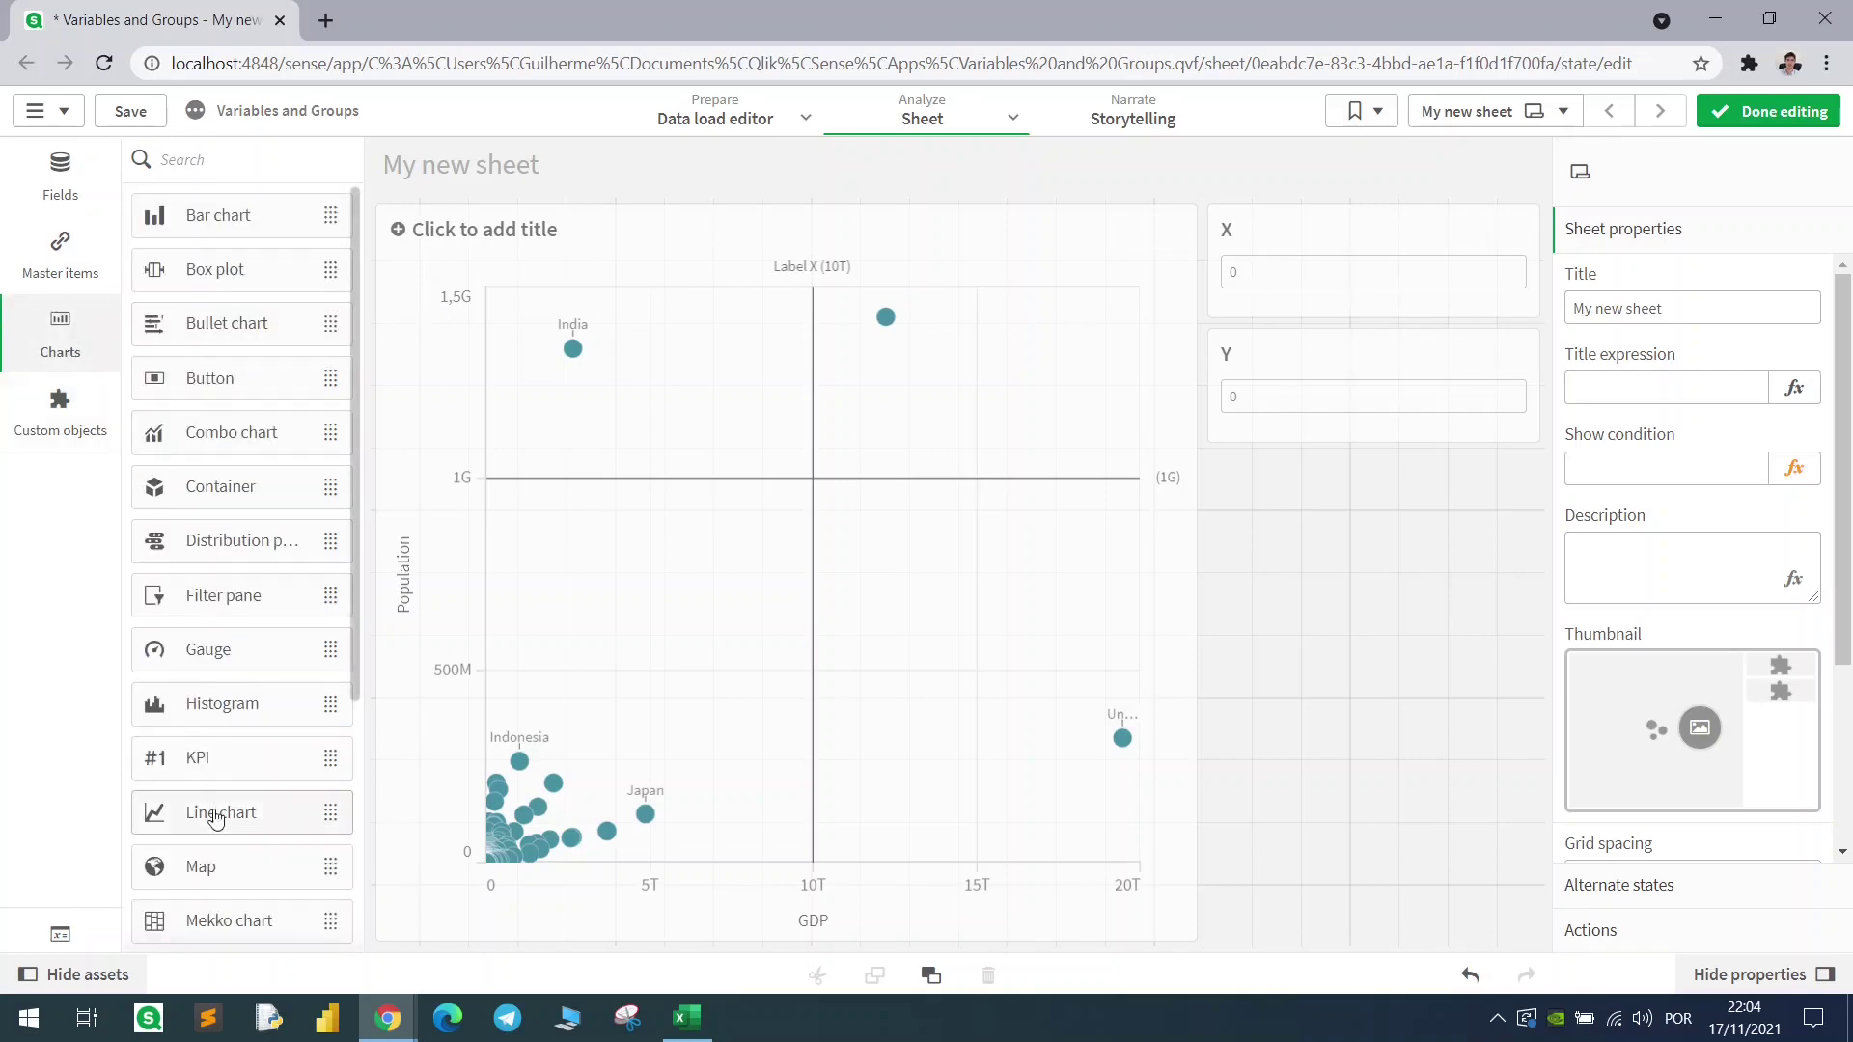
left_click_drag(193, 758, 1335, 531)
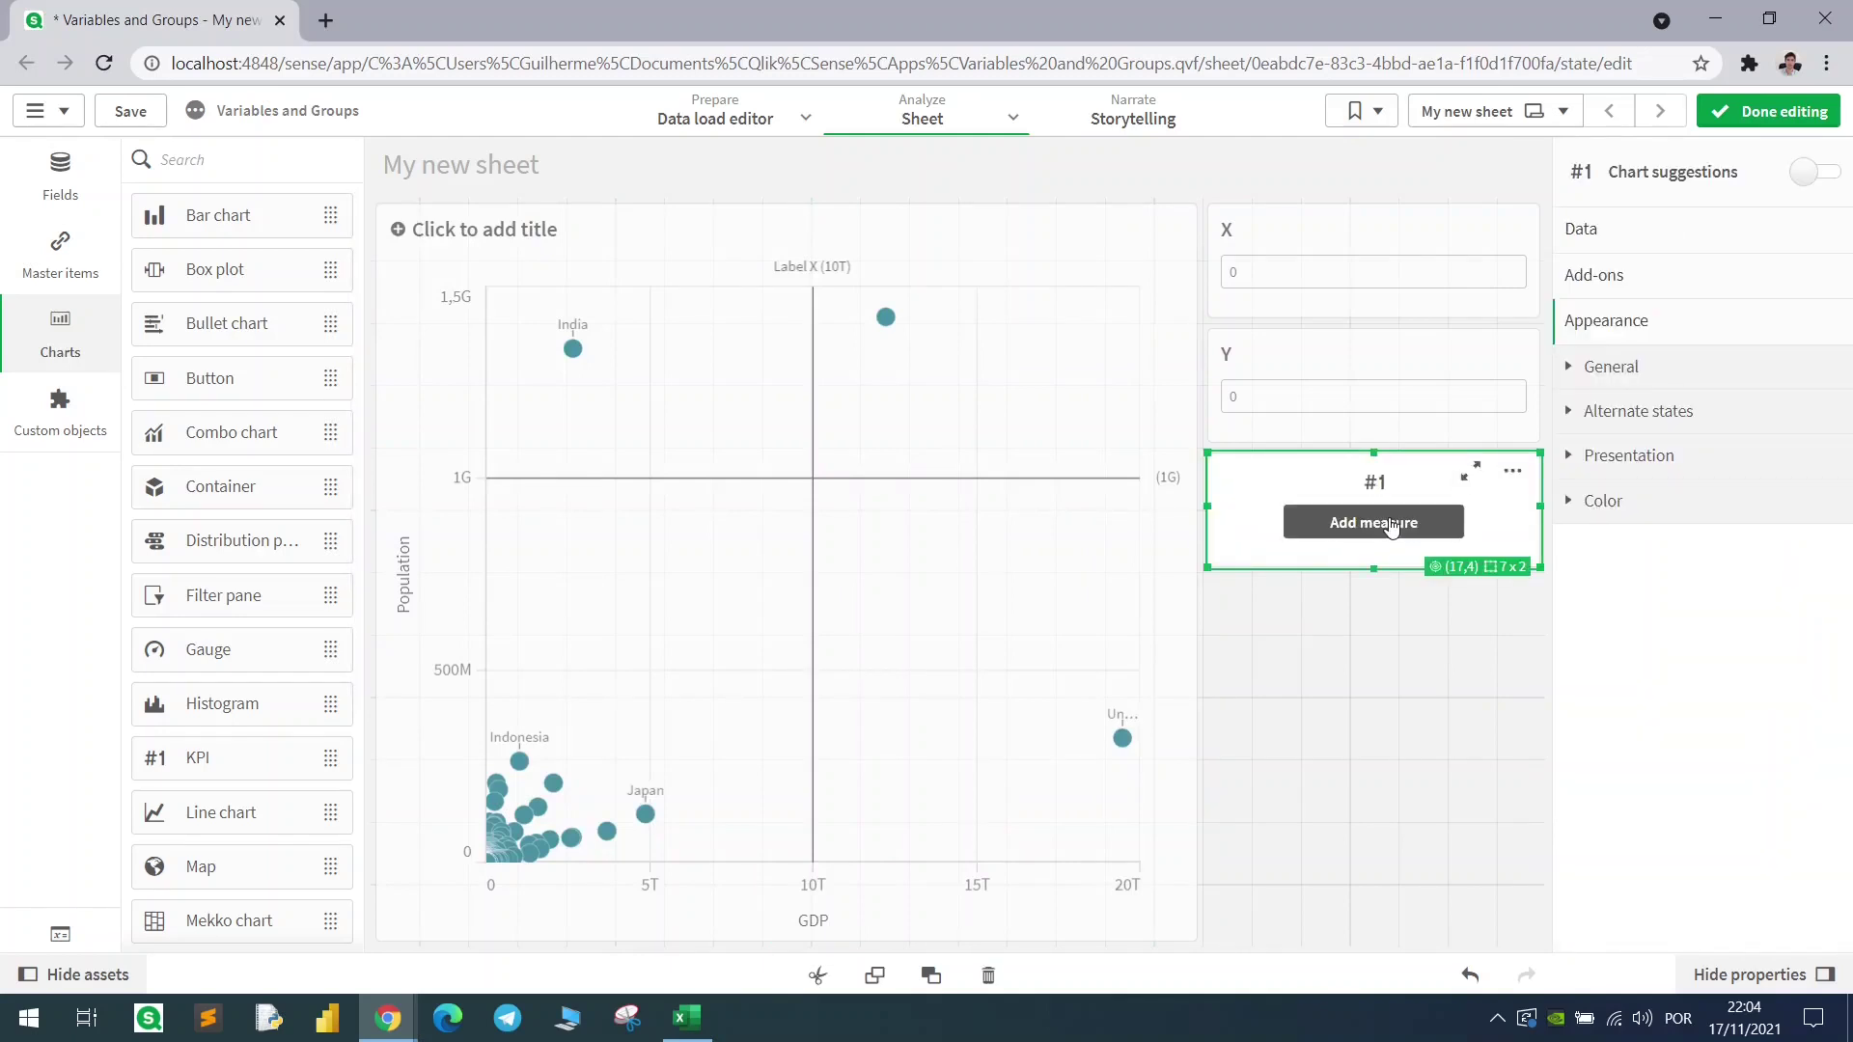
left_click(1389, 524)
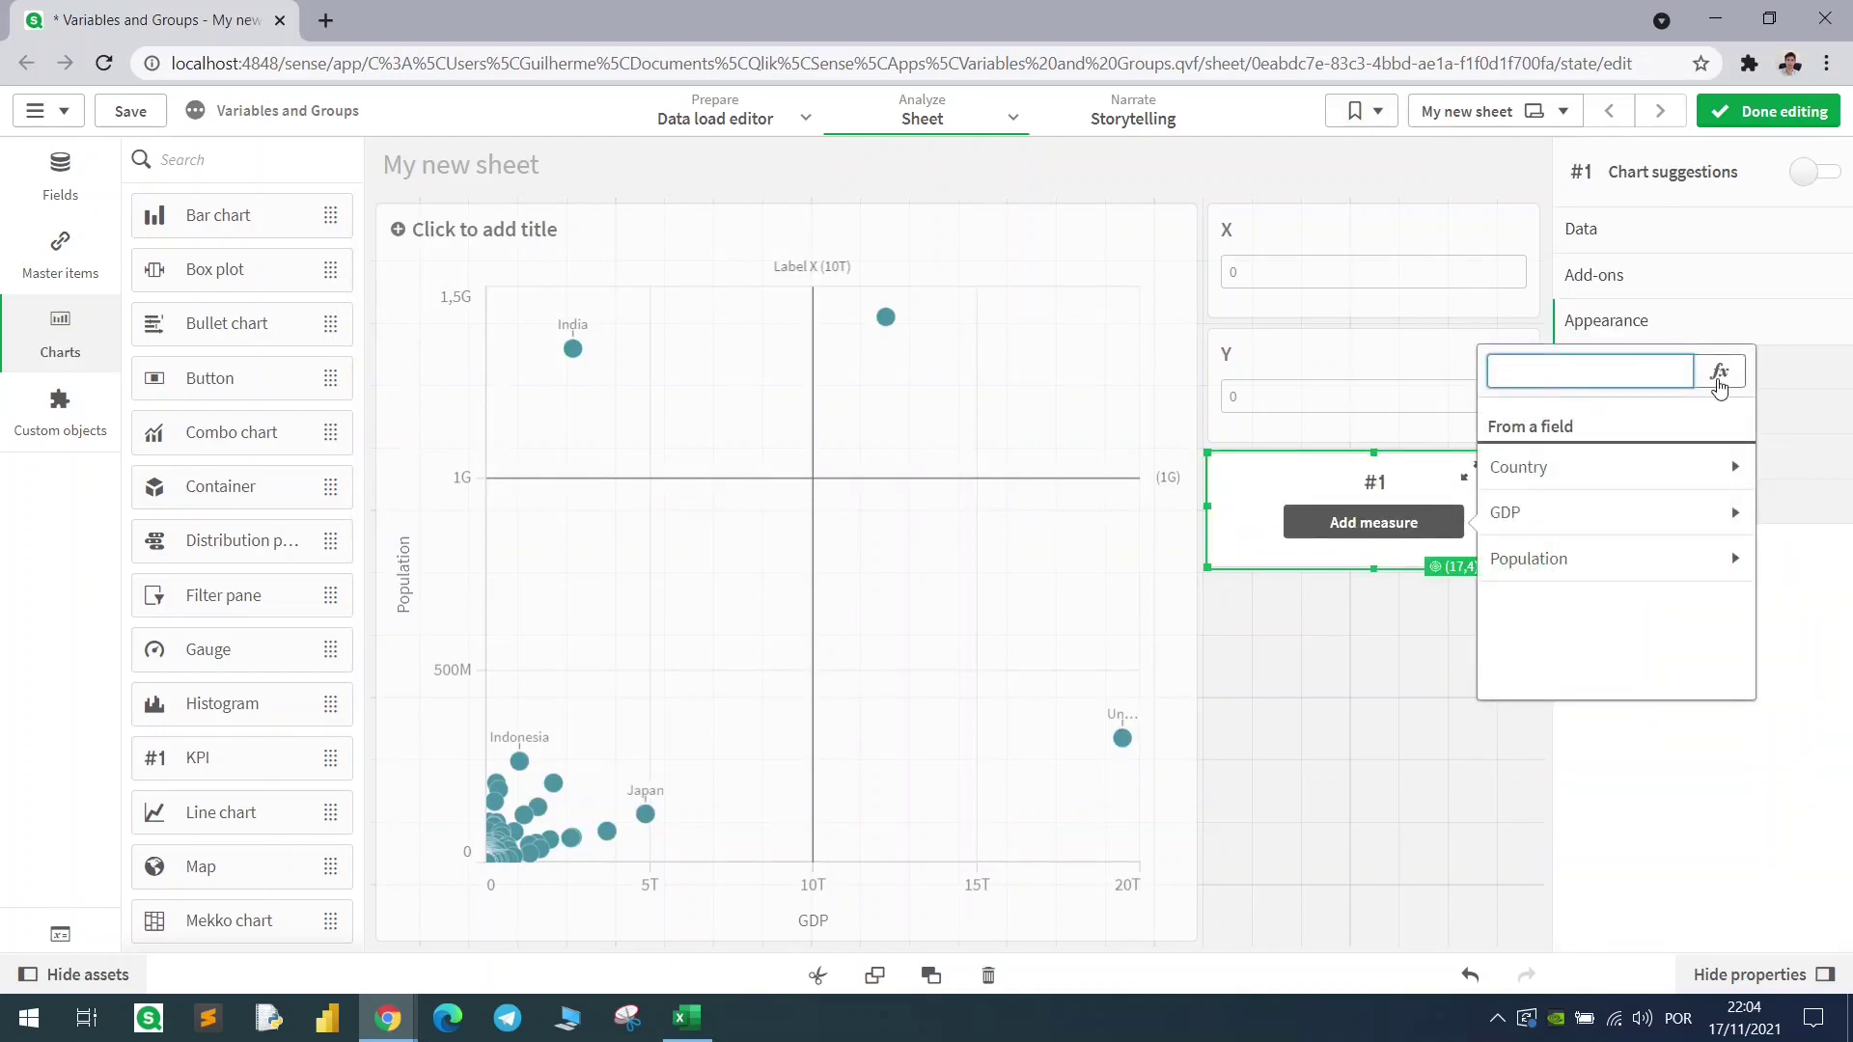
left_click(1718, 377)
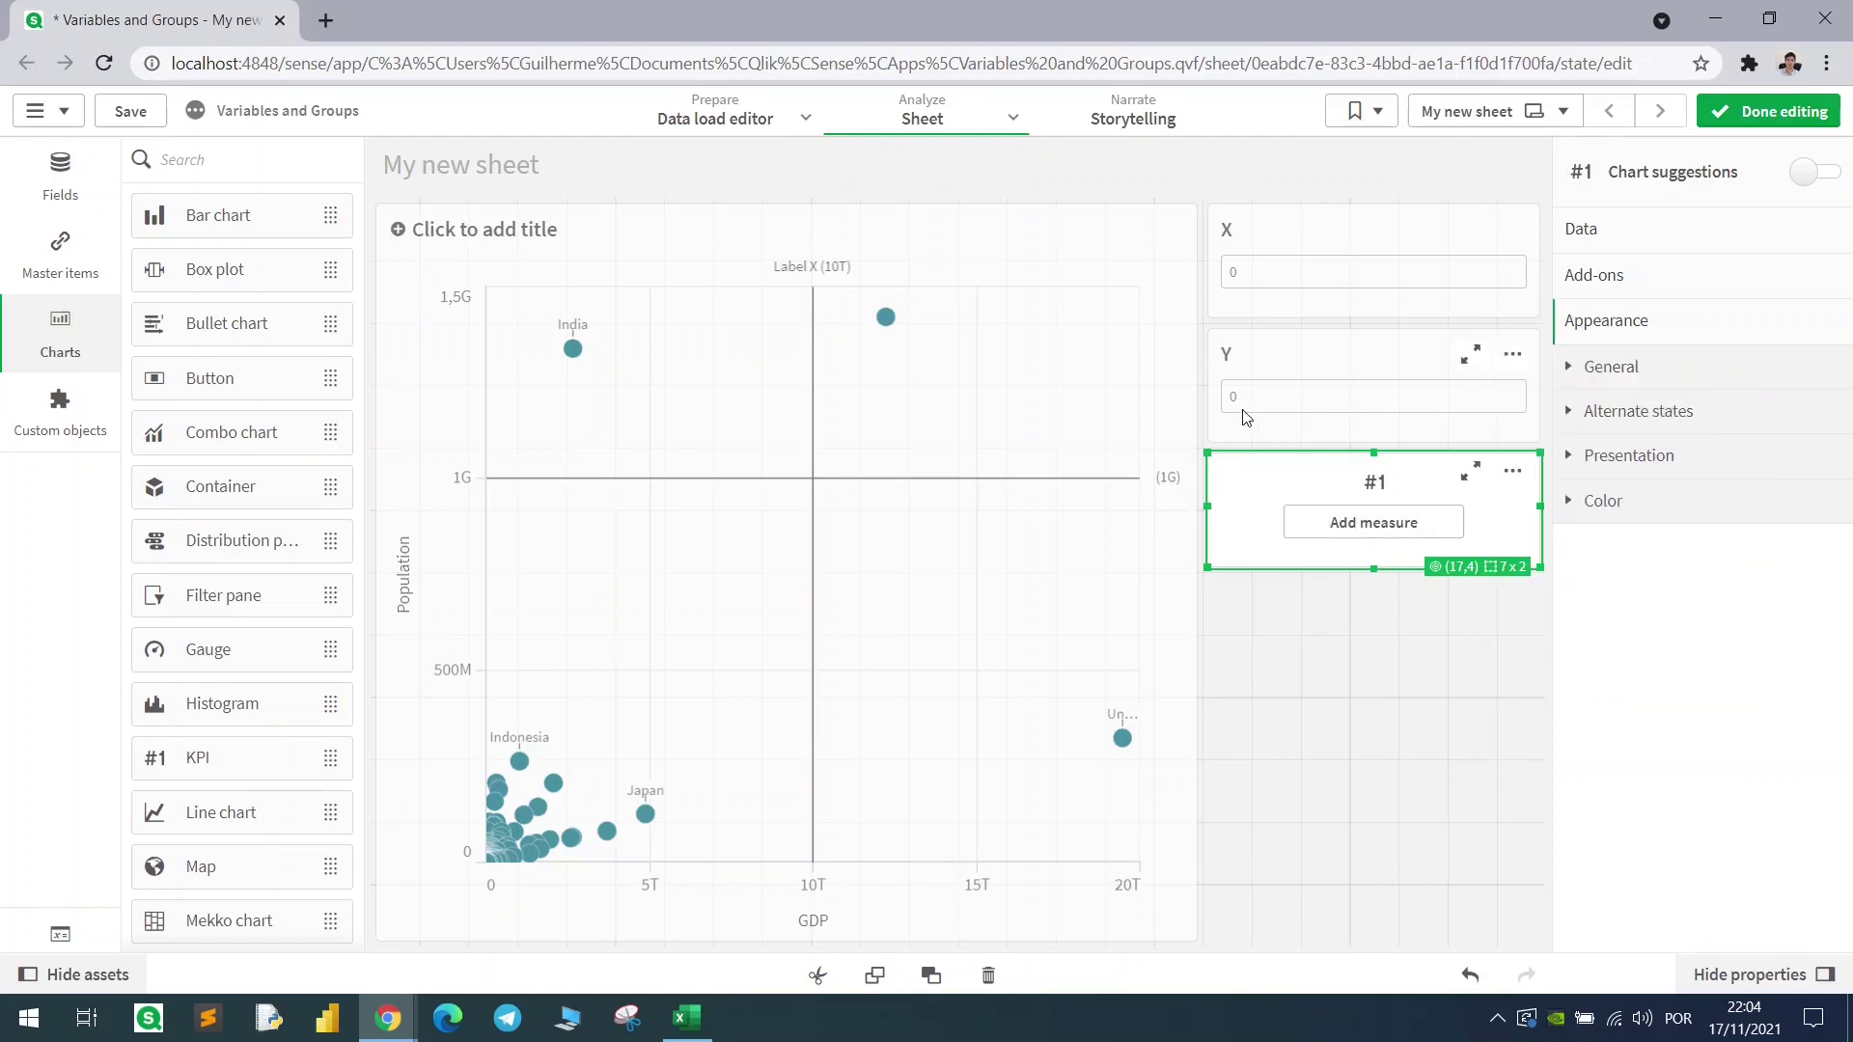
type("$(v")
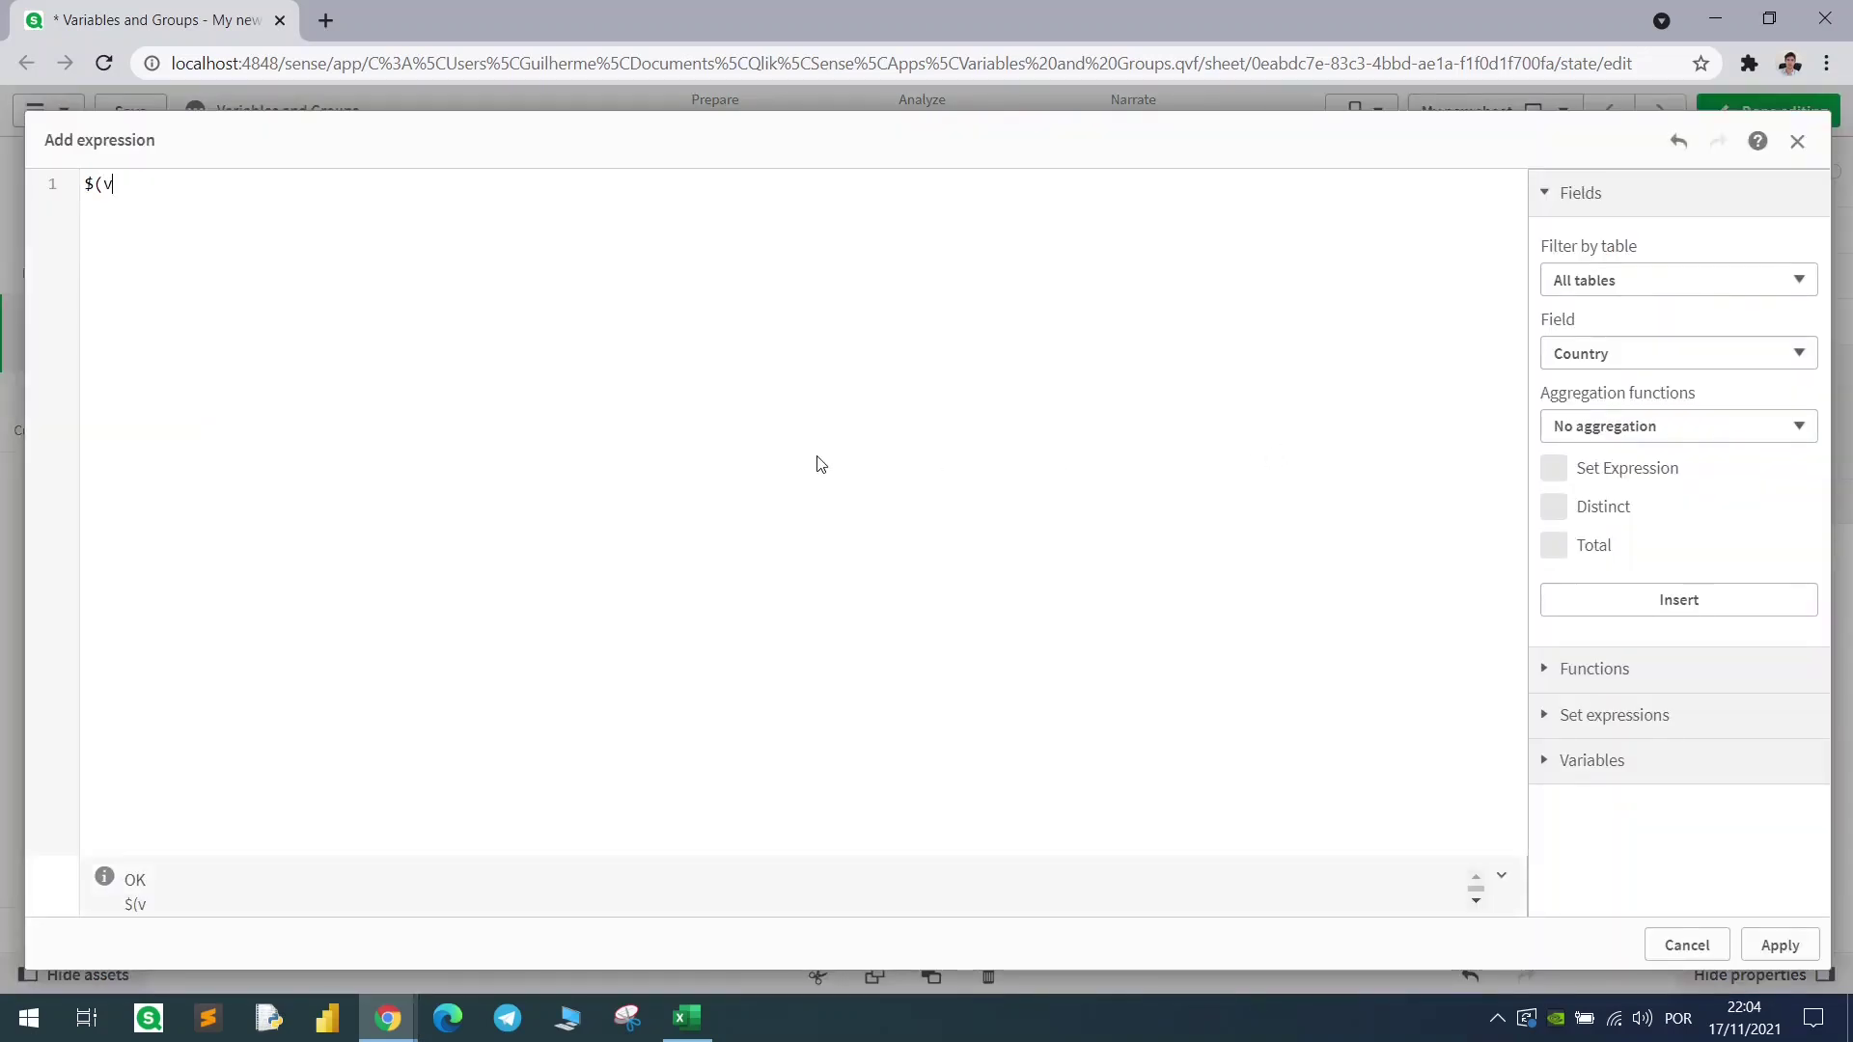
key("BackSpace")
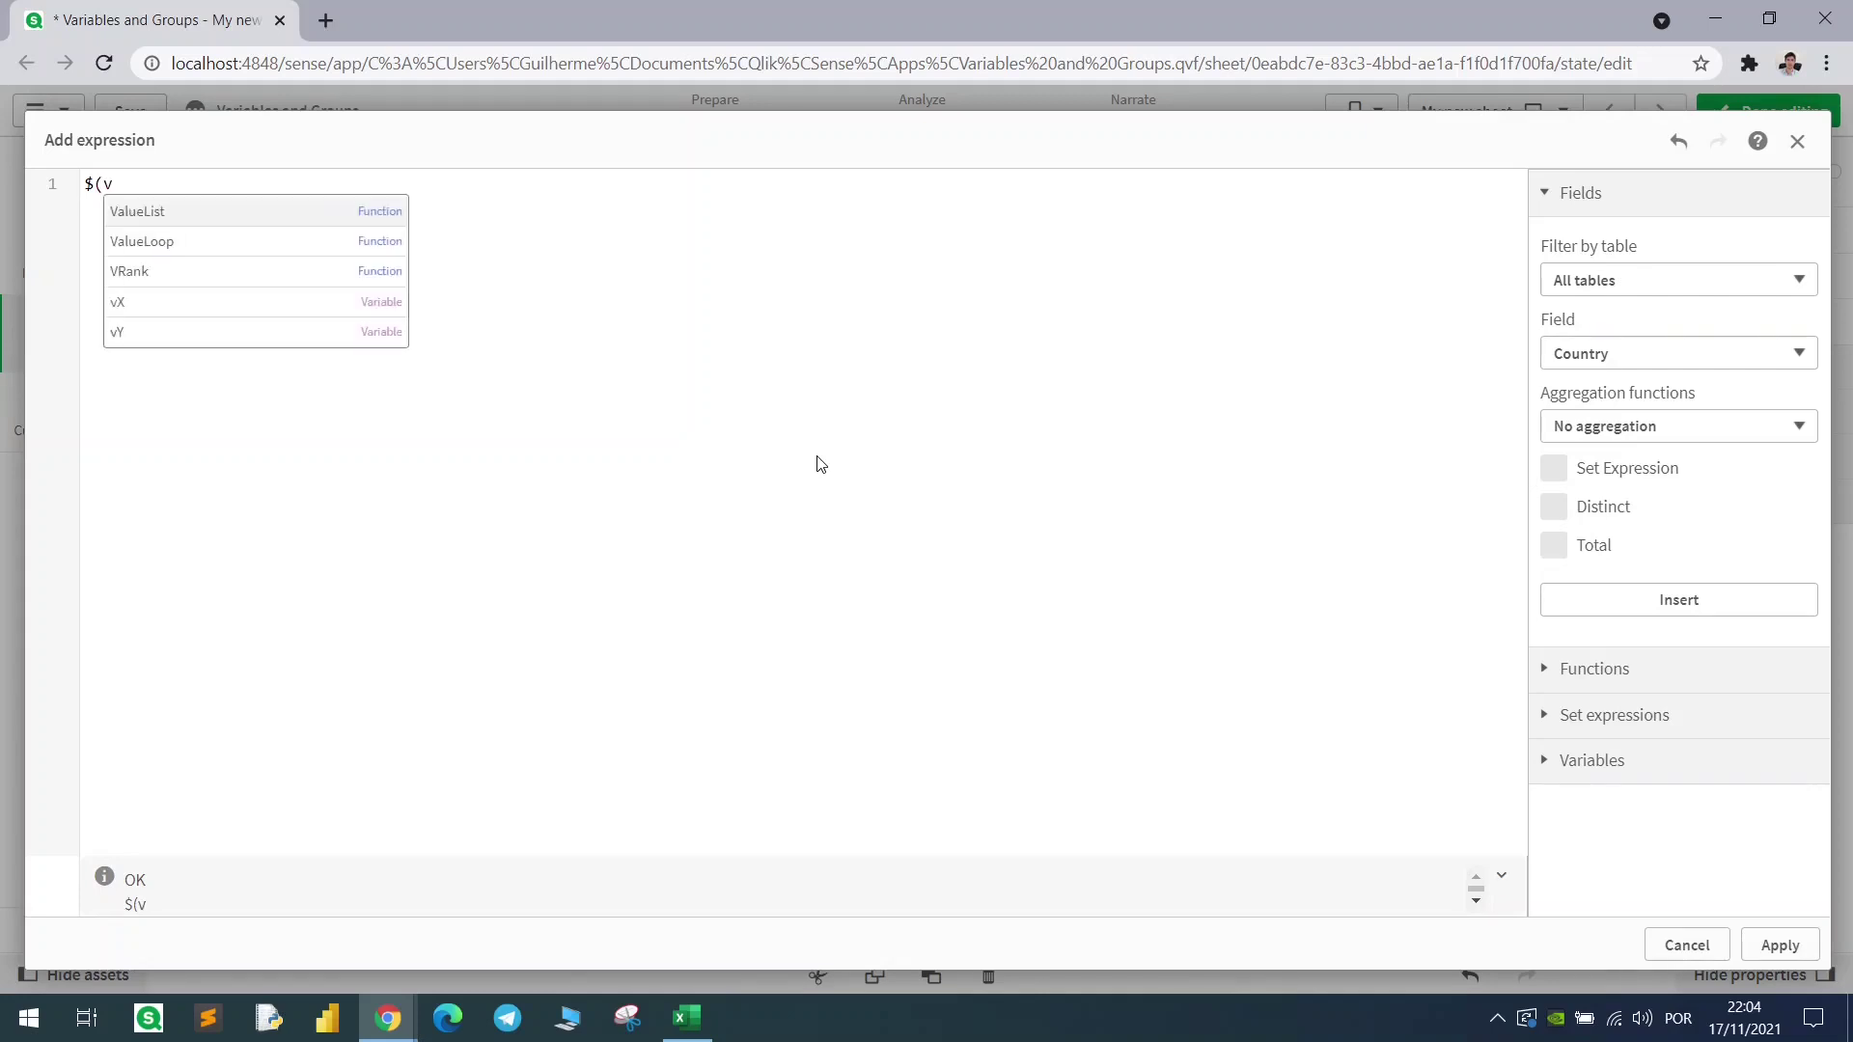
type("vX")
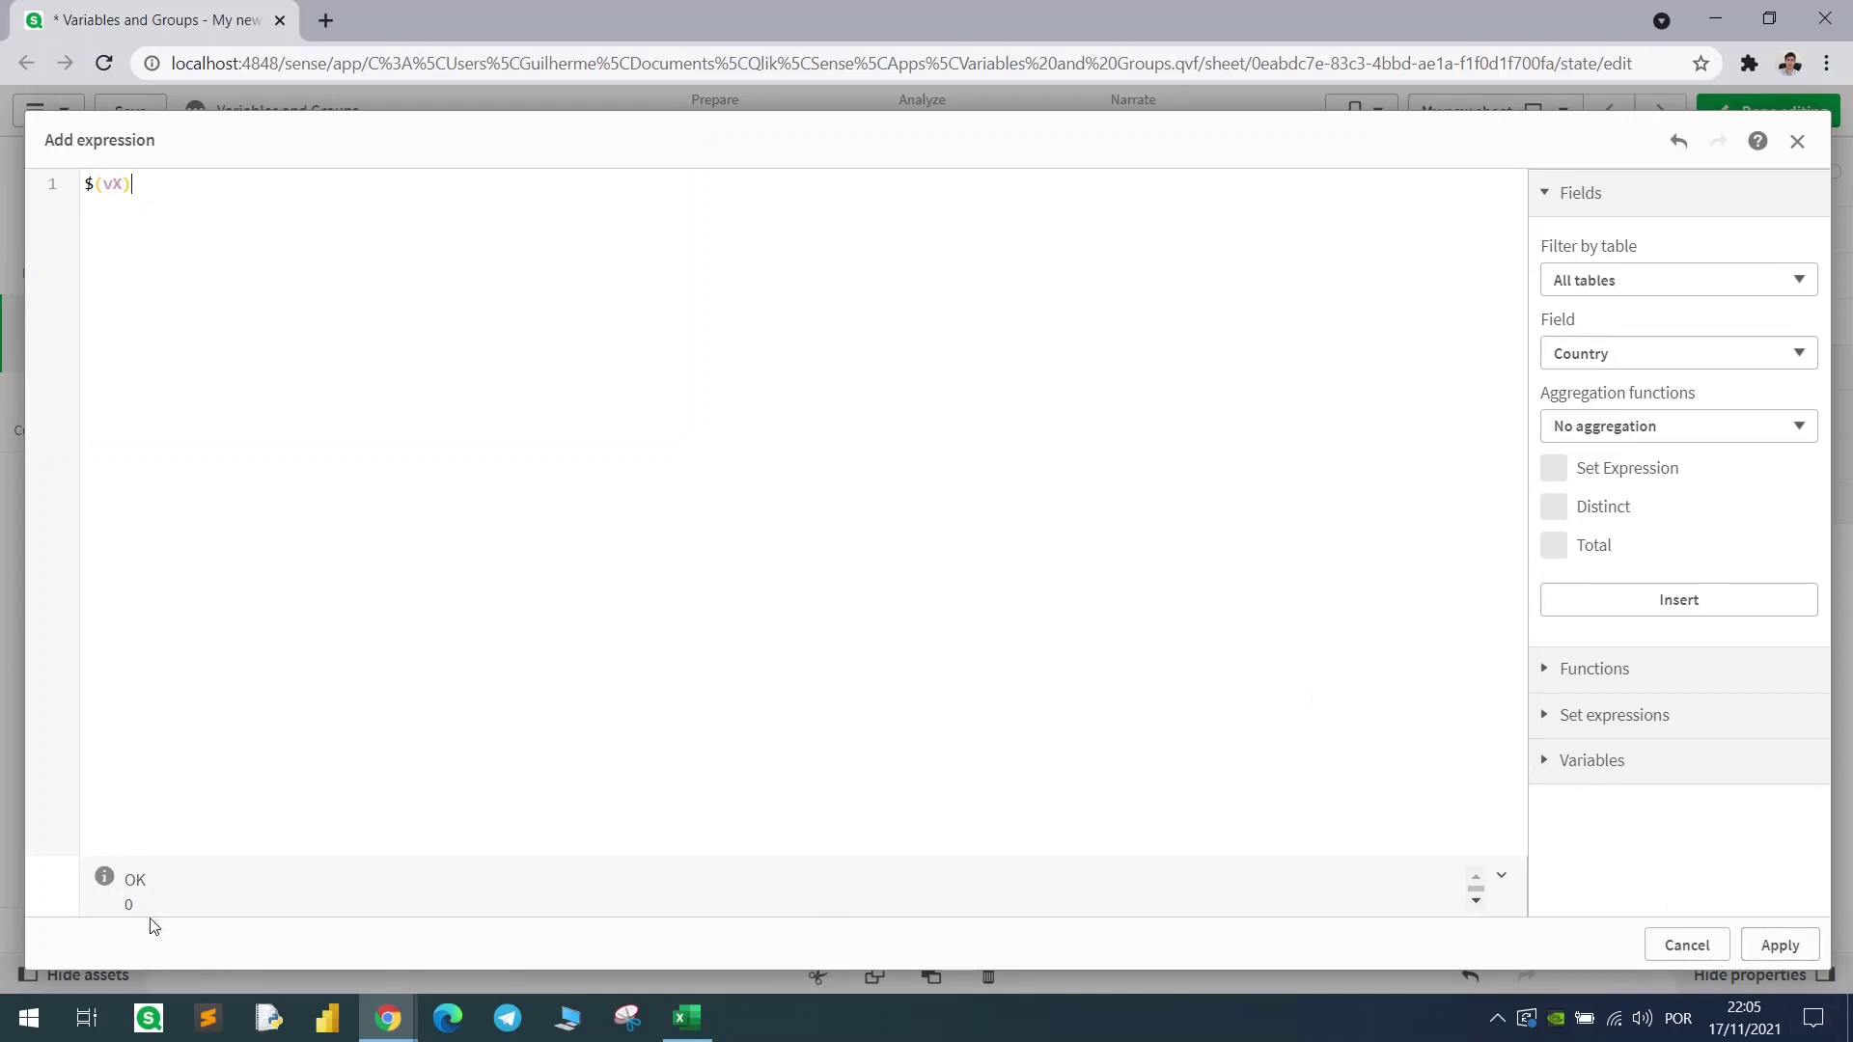
left_click(1785, 941)
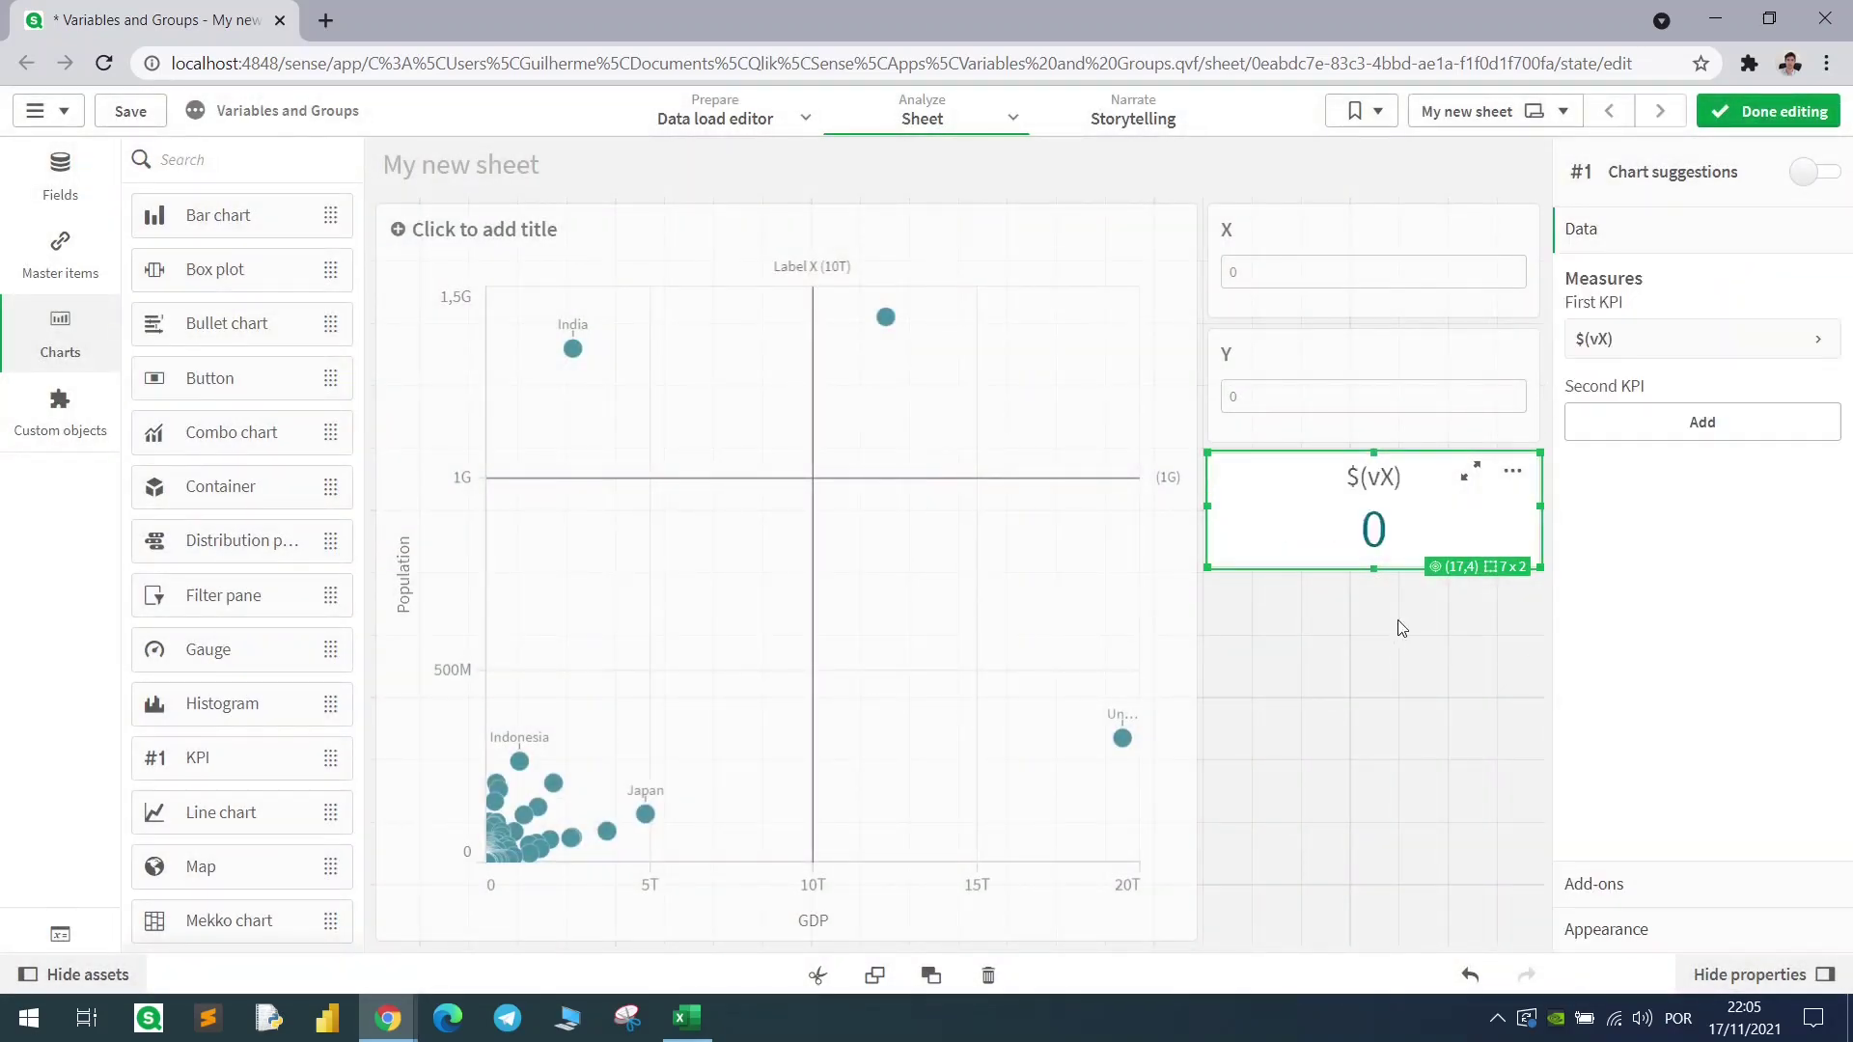
Finish editing the sheet and set the X variable input to 20
left_click(1775, 111)
left_click(1371, 318)
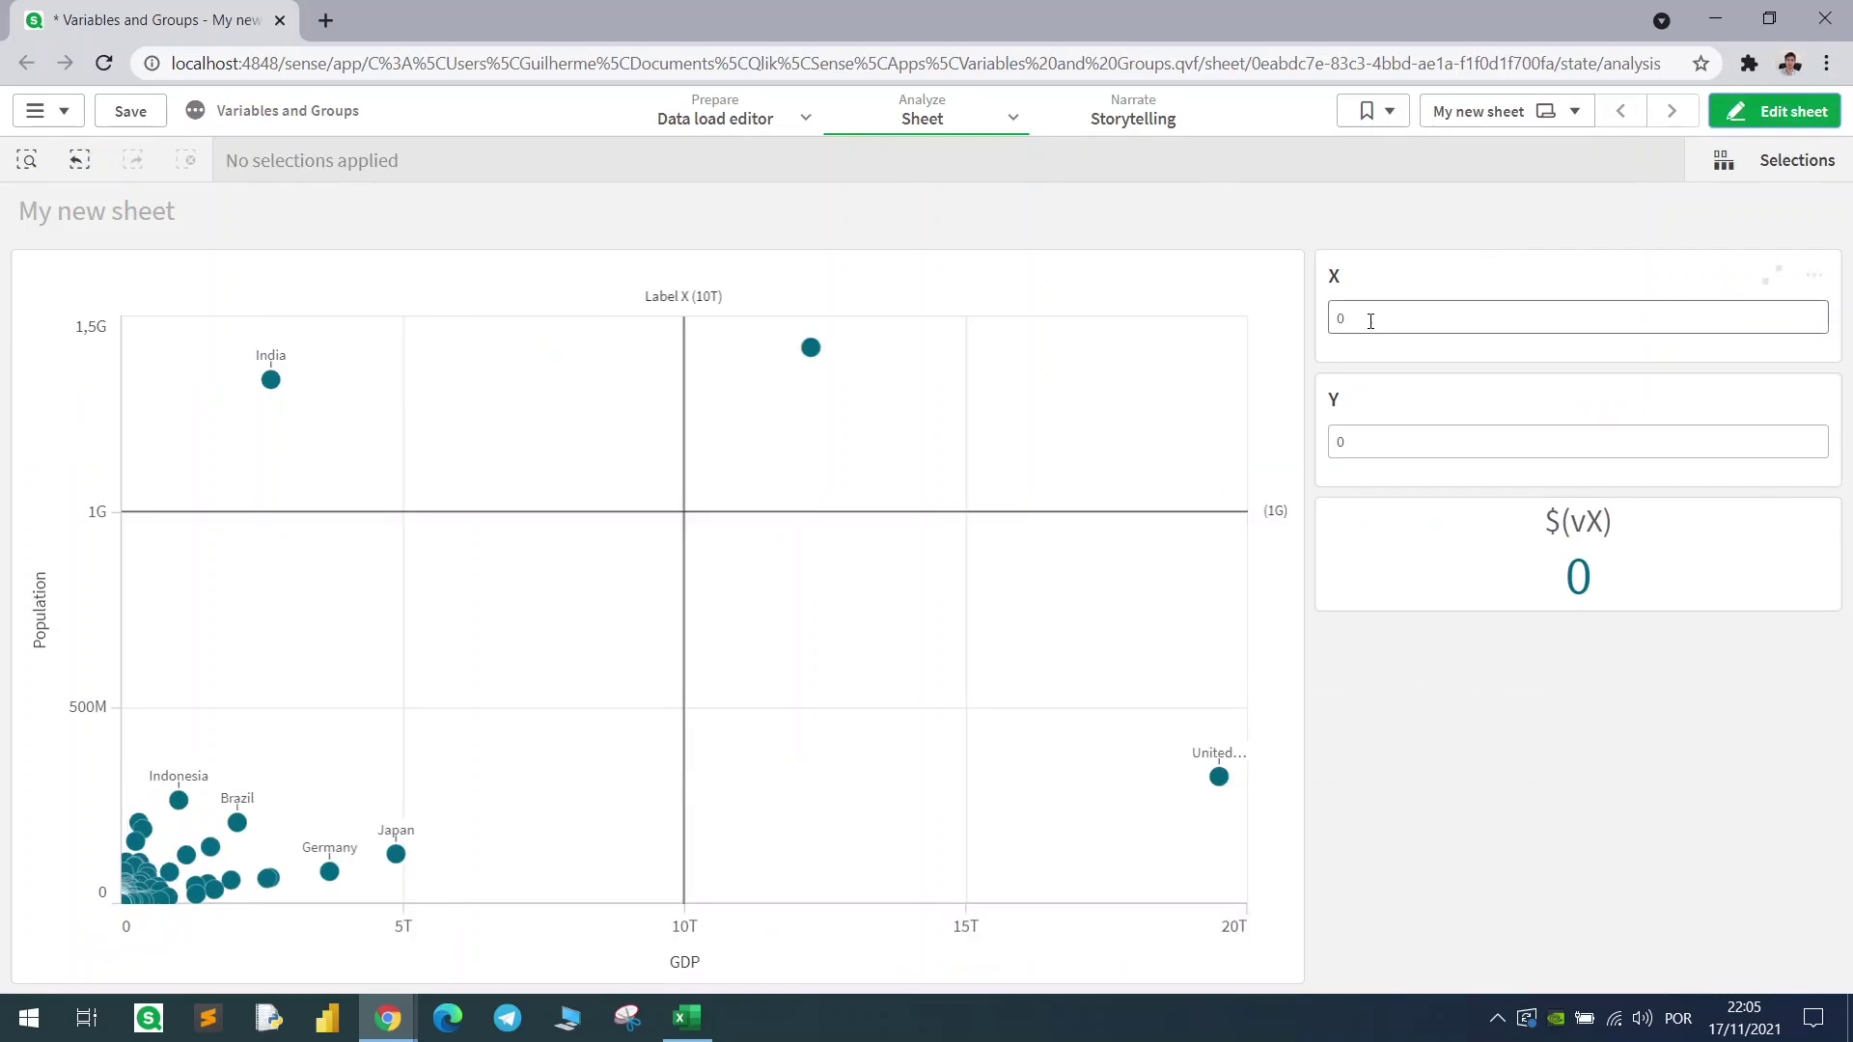
type("20")
key("Tab")
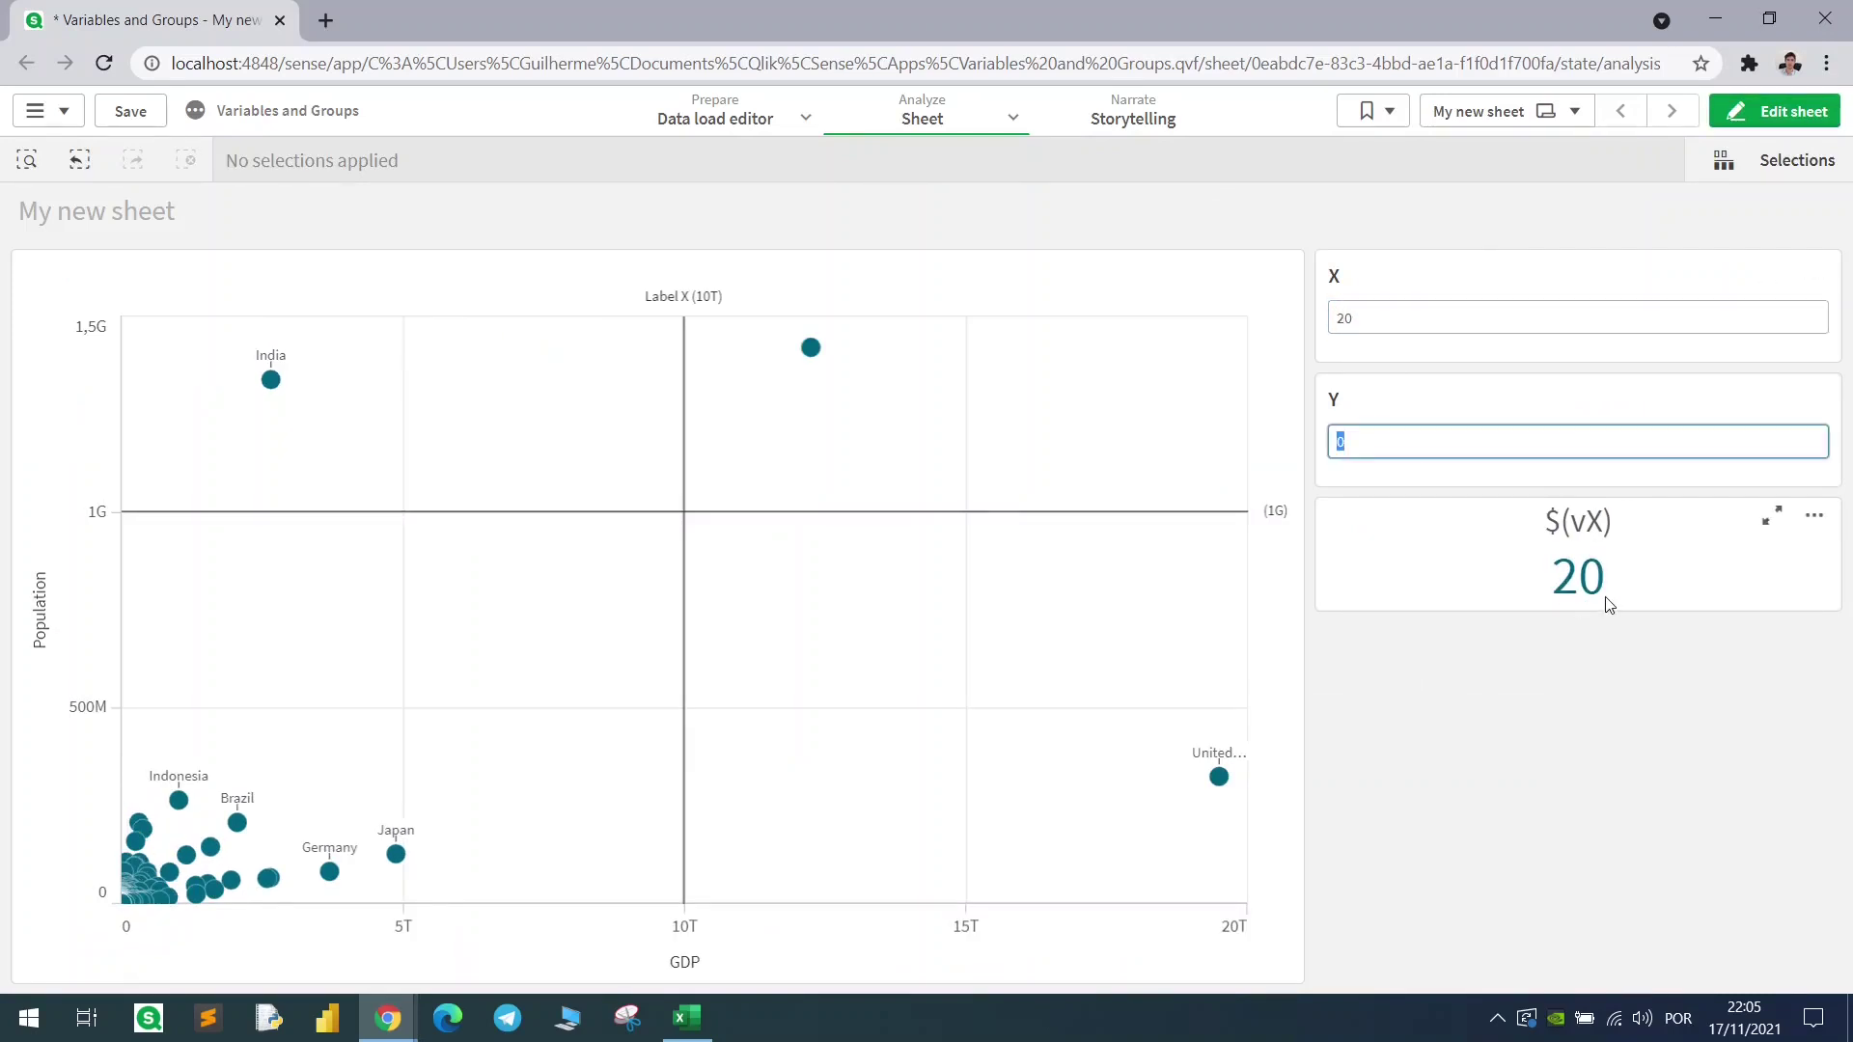
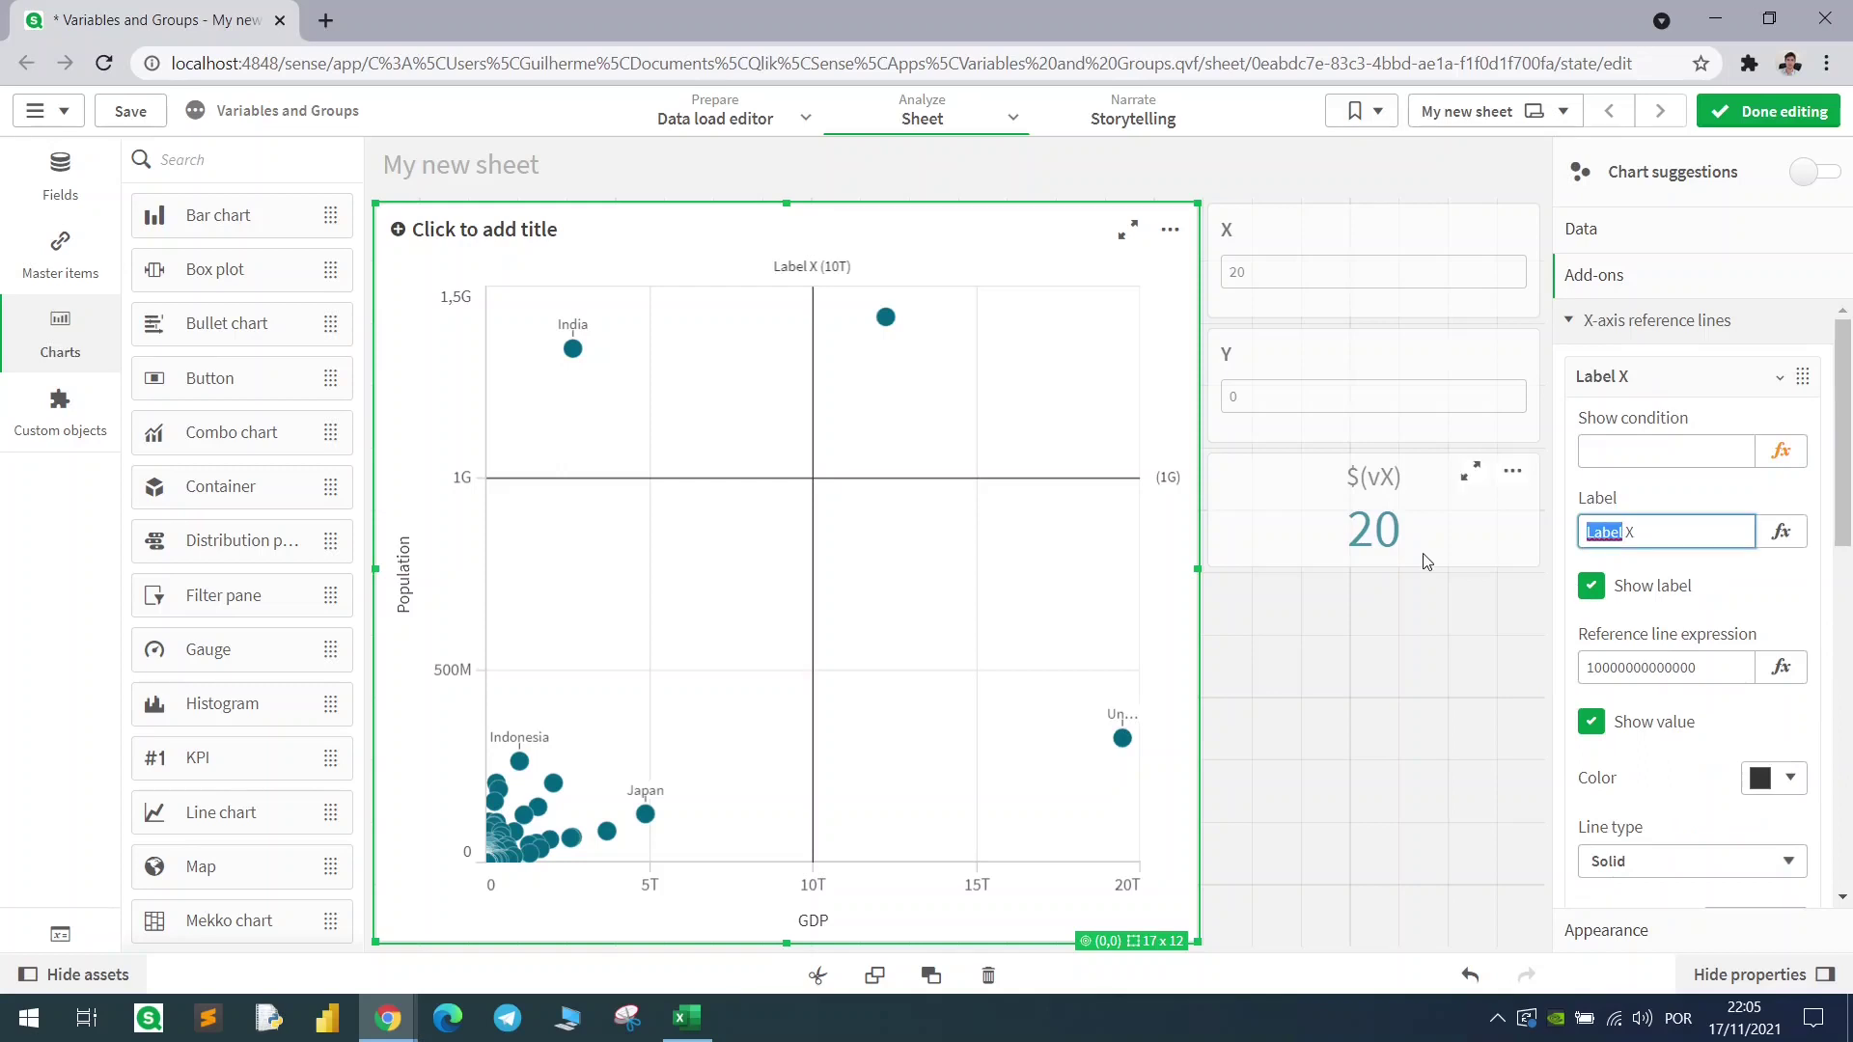
Shorten the label of the scatter plot's X-axis reference line to "X"
key("BackSpace")
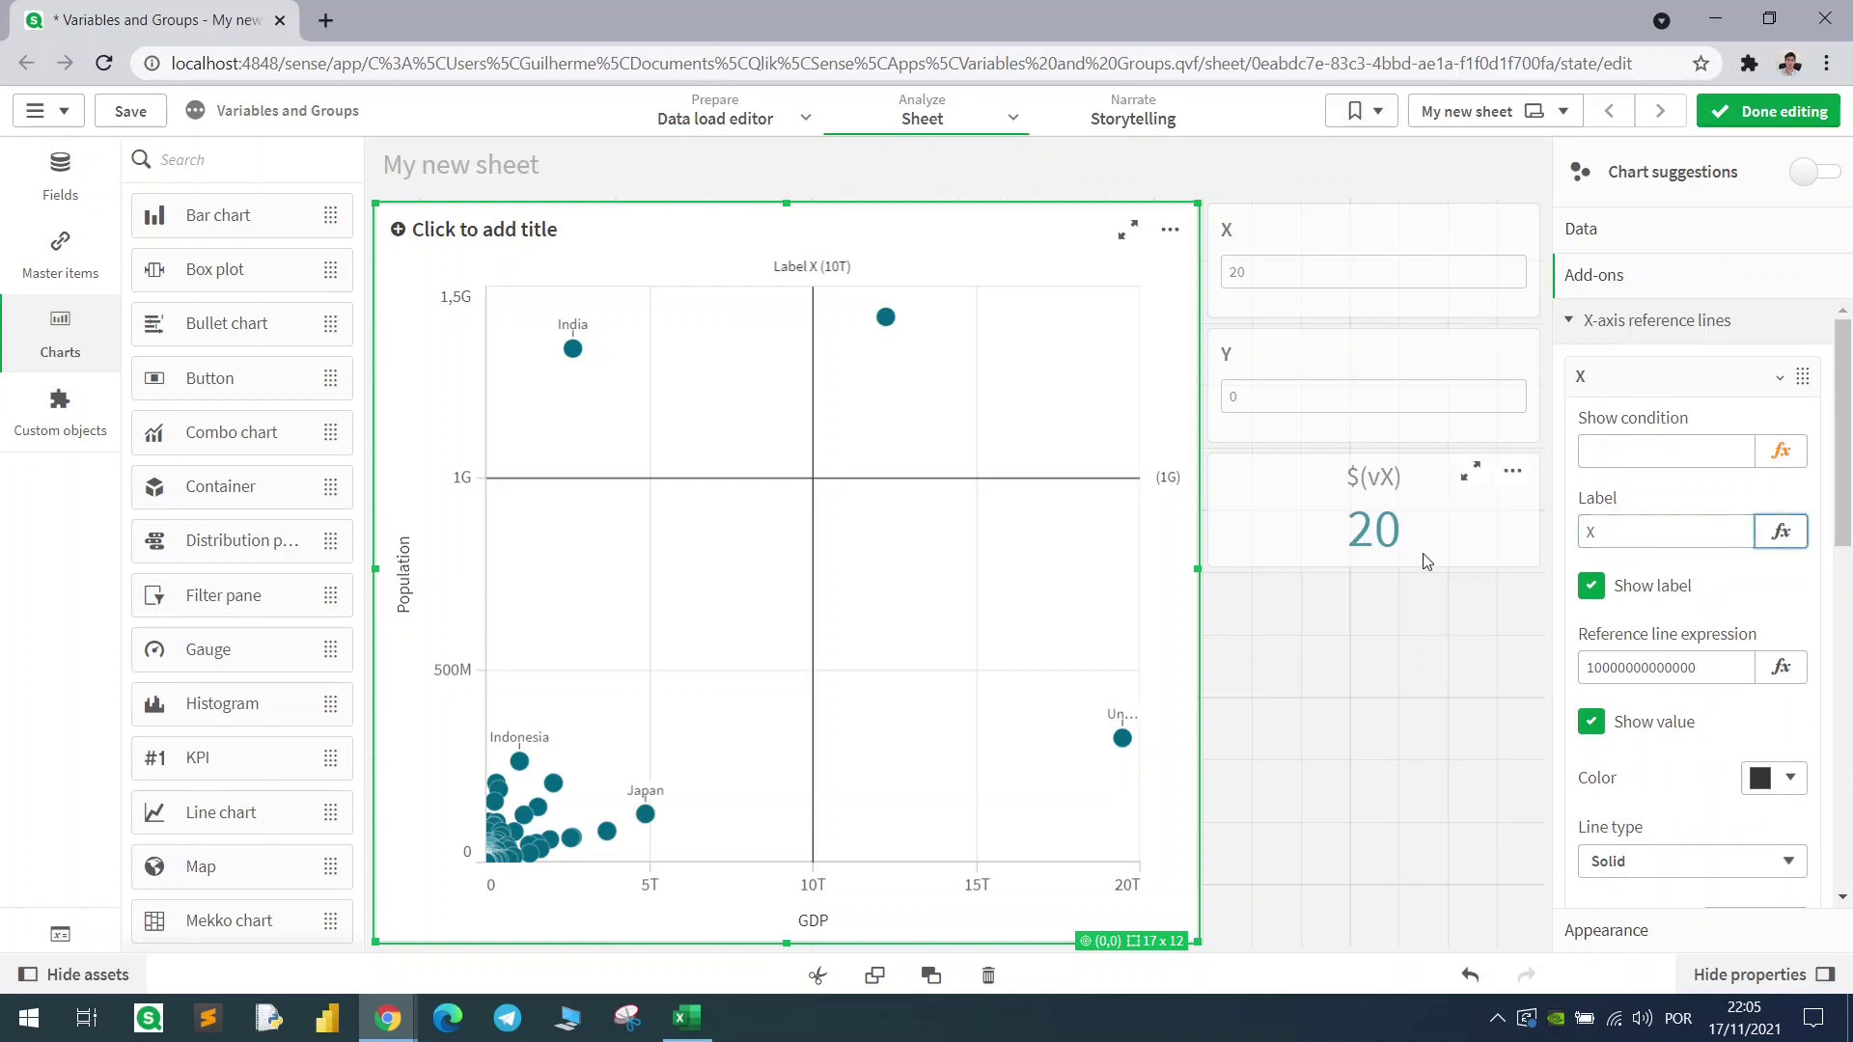
Set the expression of the scatter plot's X-axis reference line to $(vX)
left_click(1631, 667)
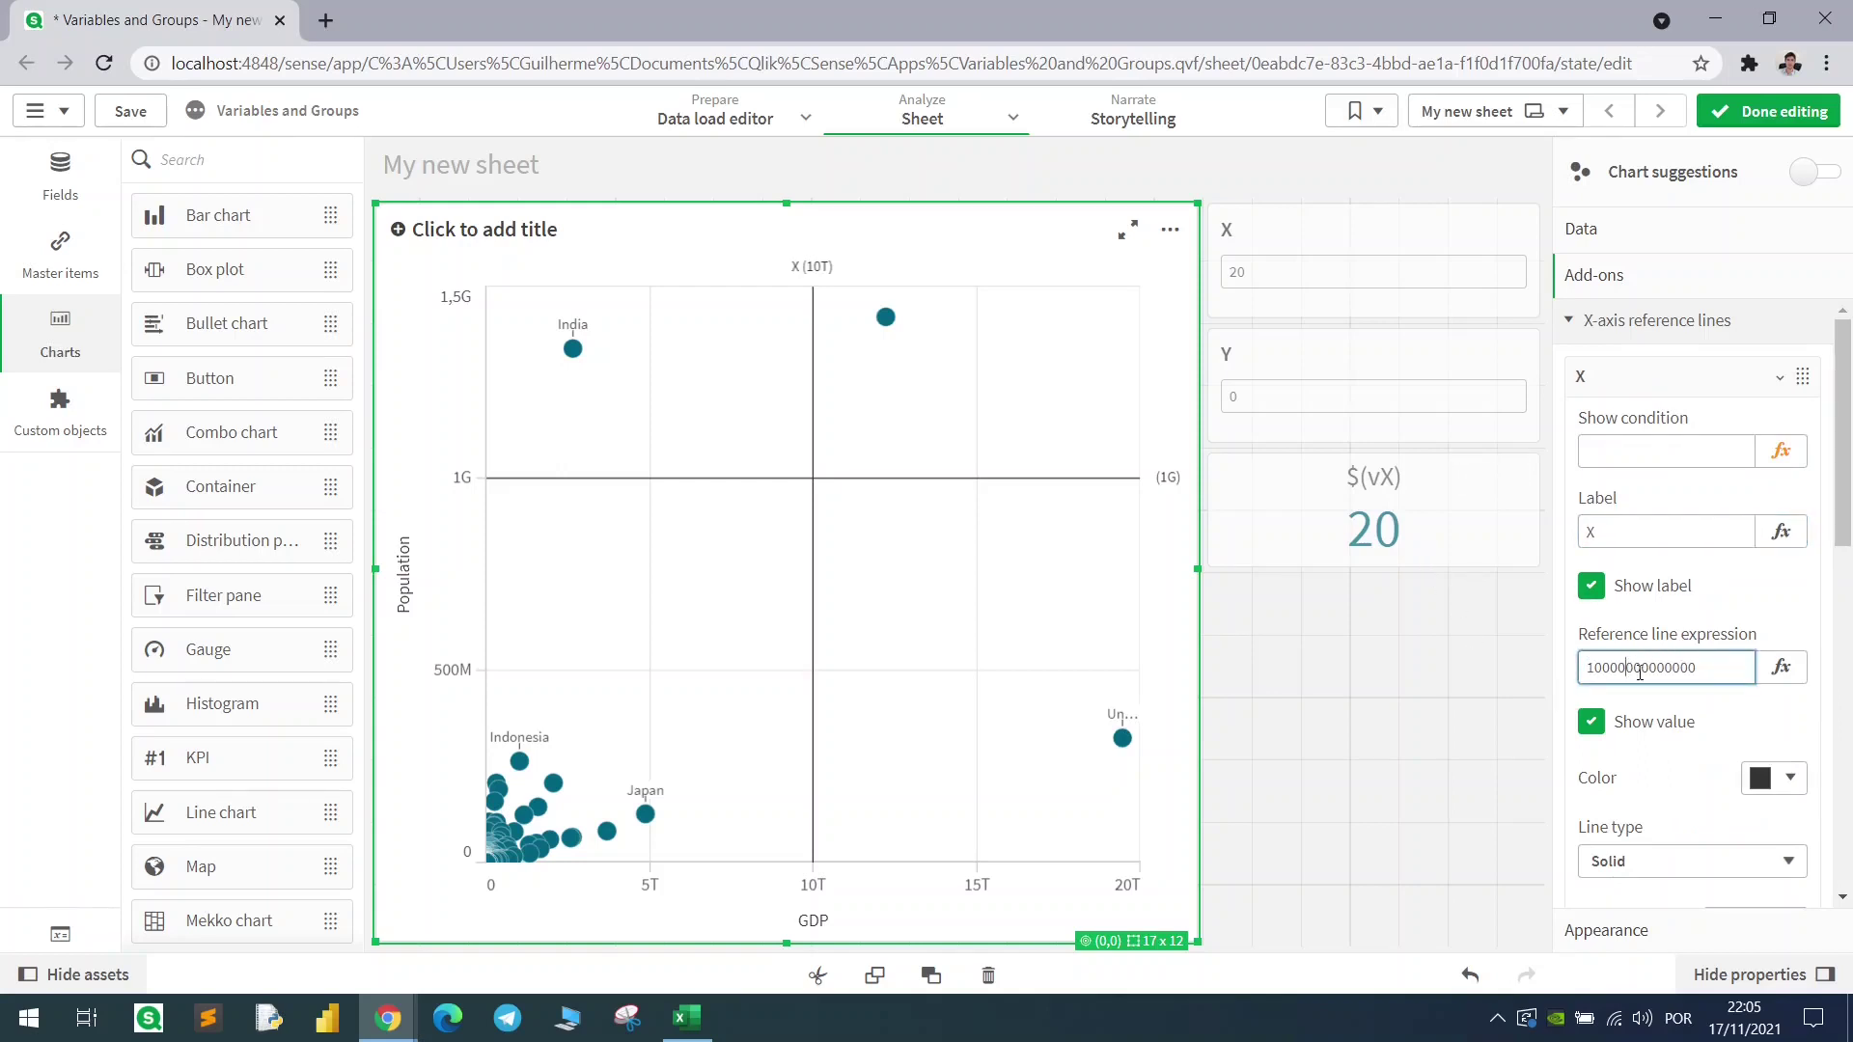
left_click(1778, 667)
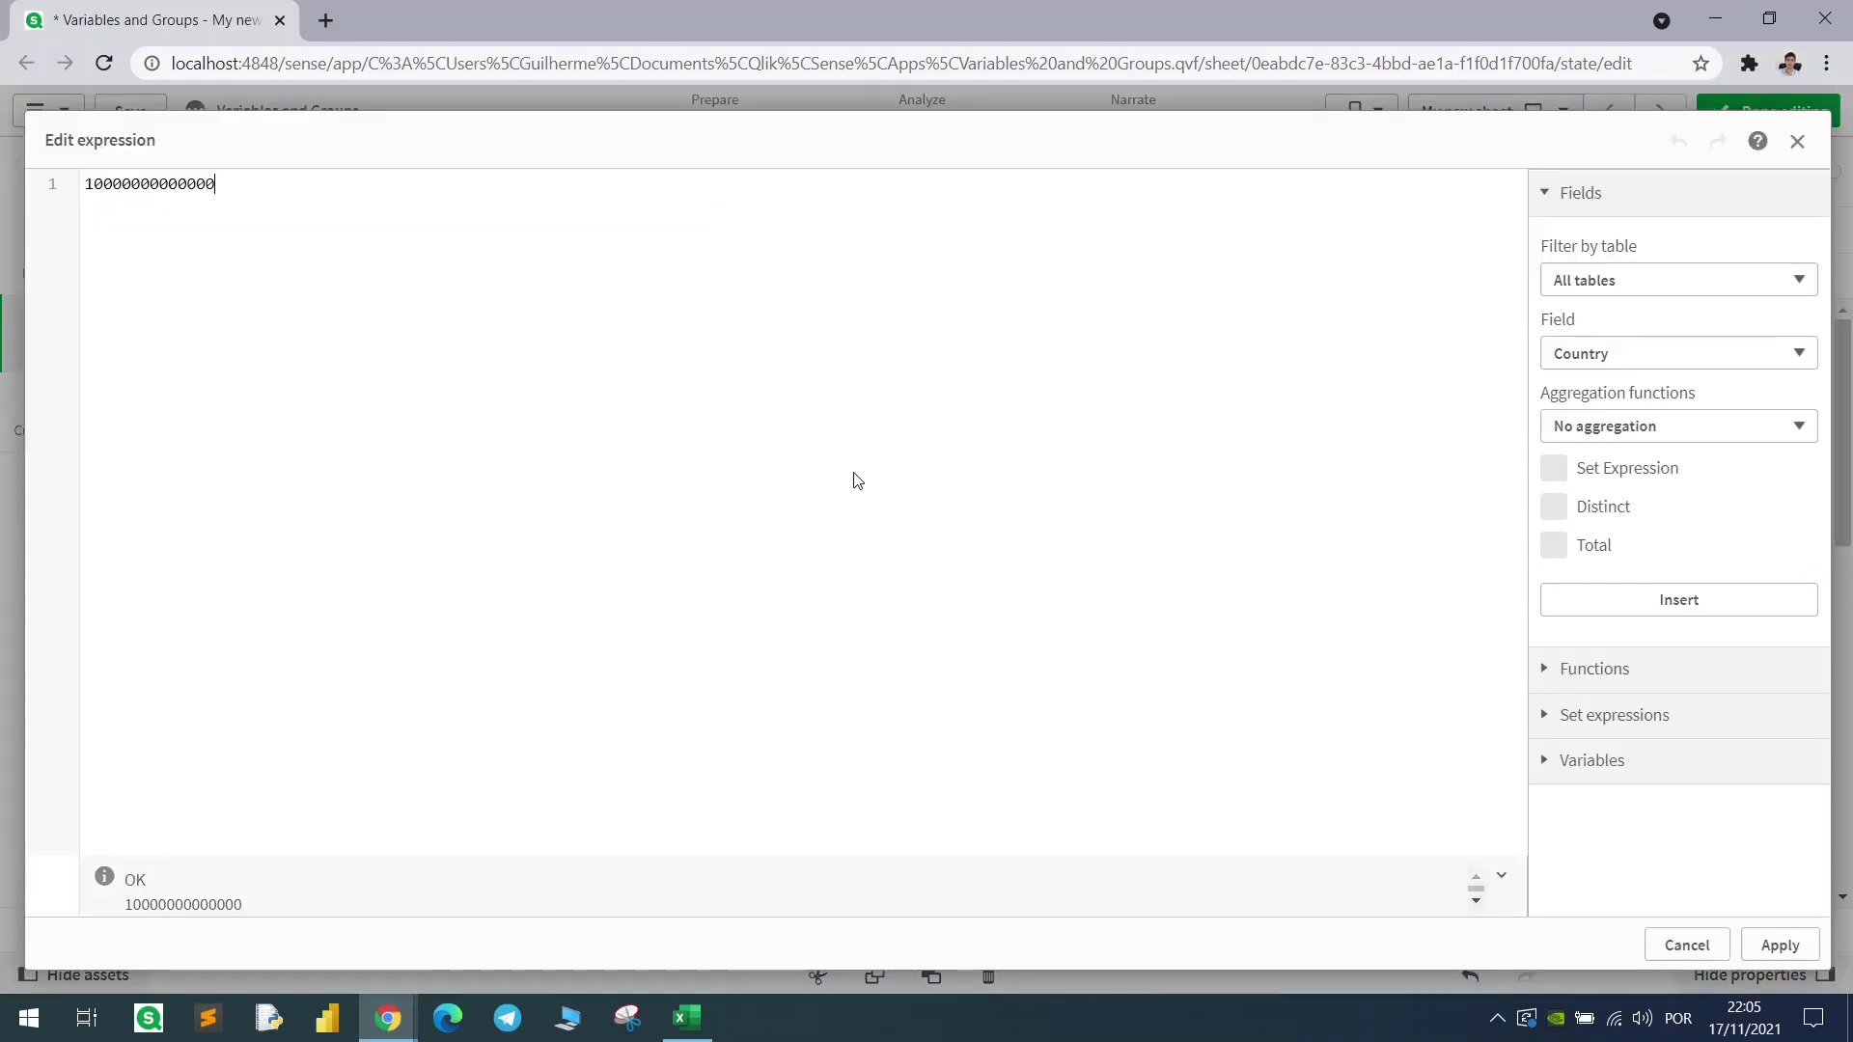
type("$(vX")
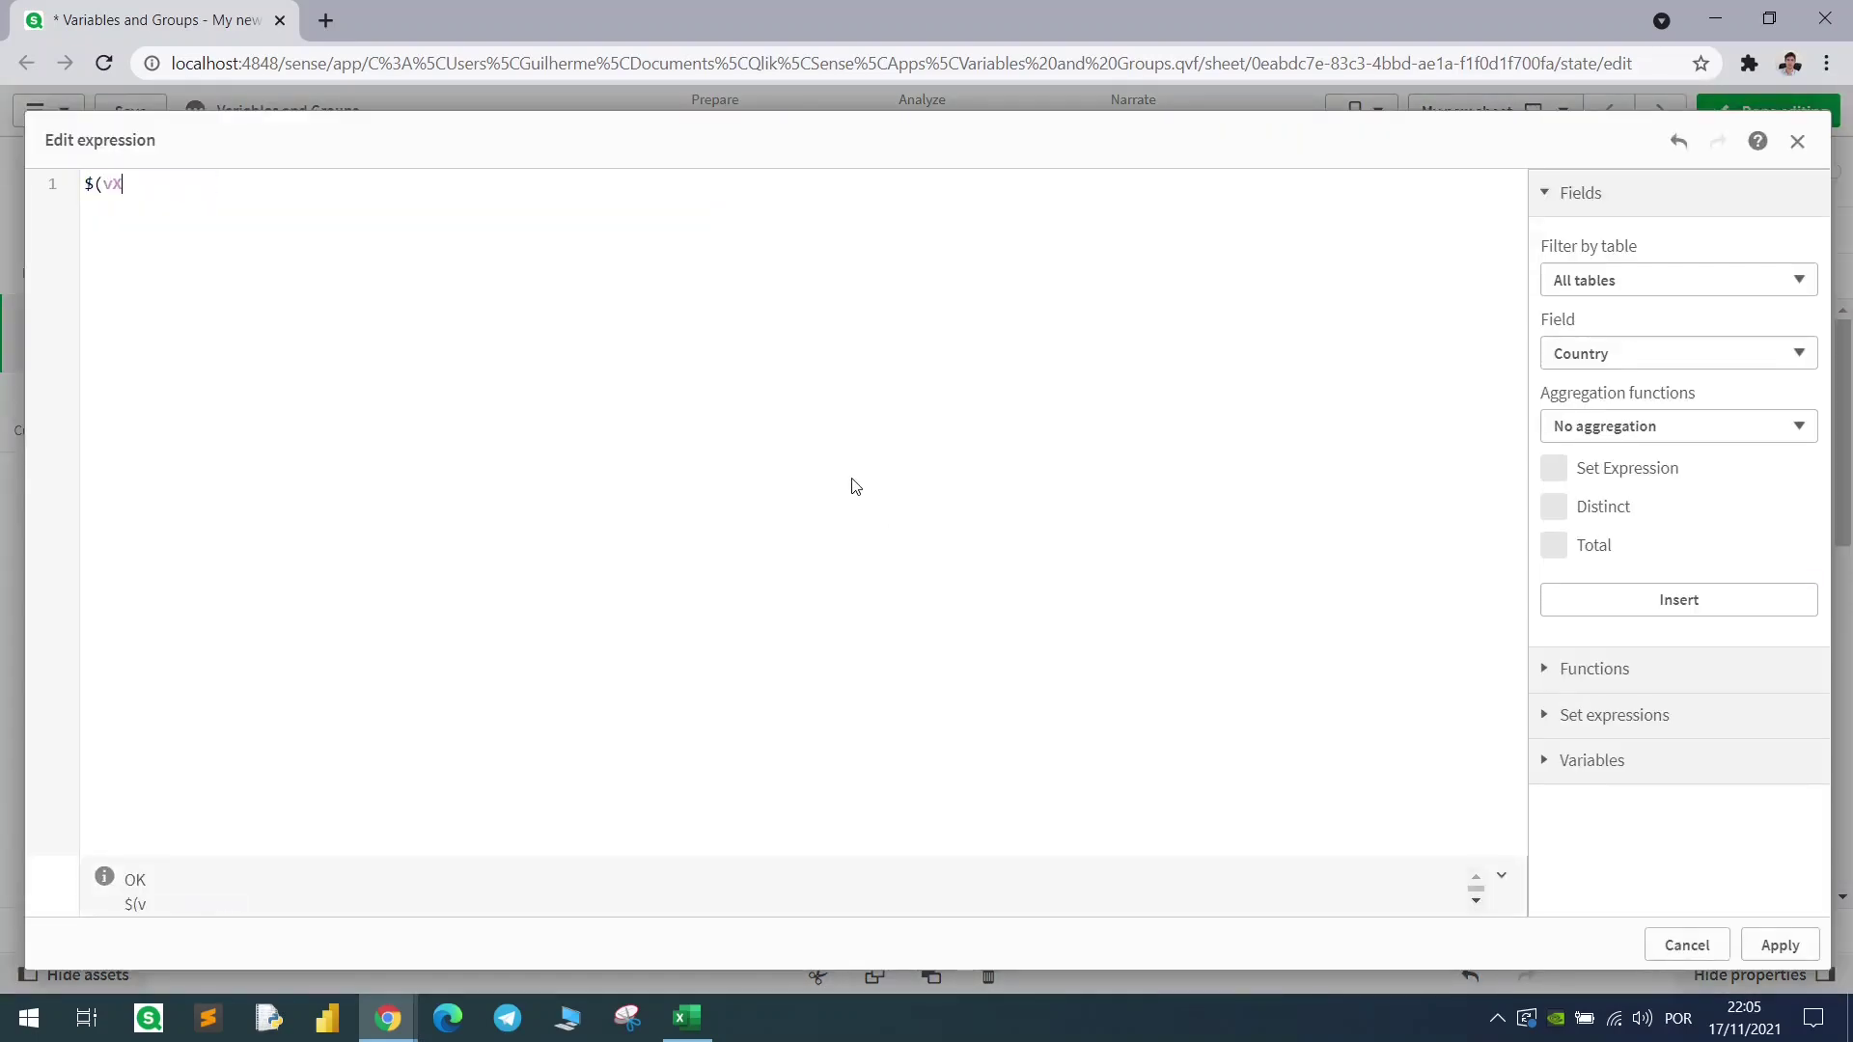
left_click(1778, 945)
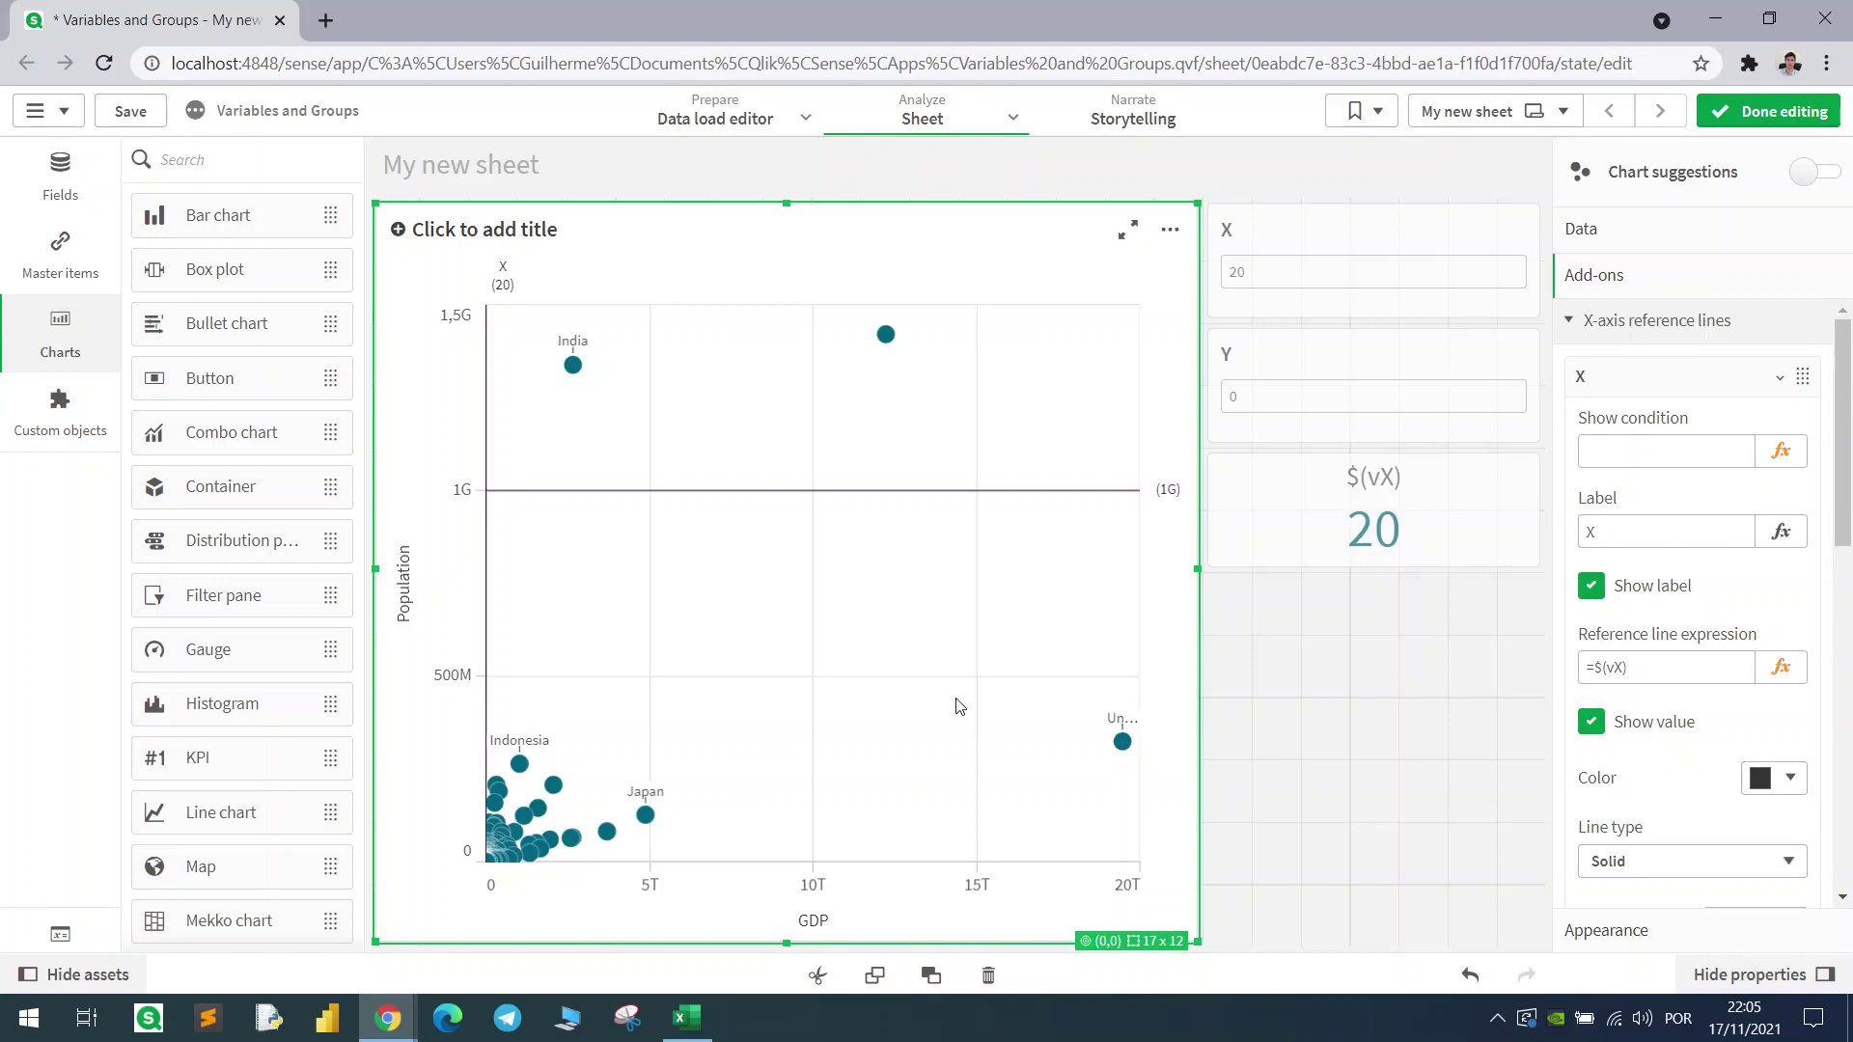
left_click(1670, 384)
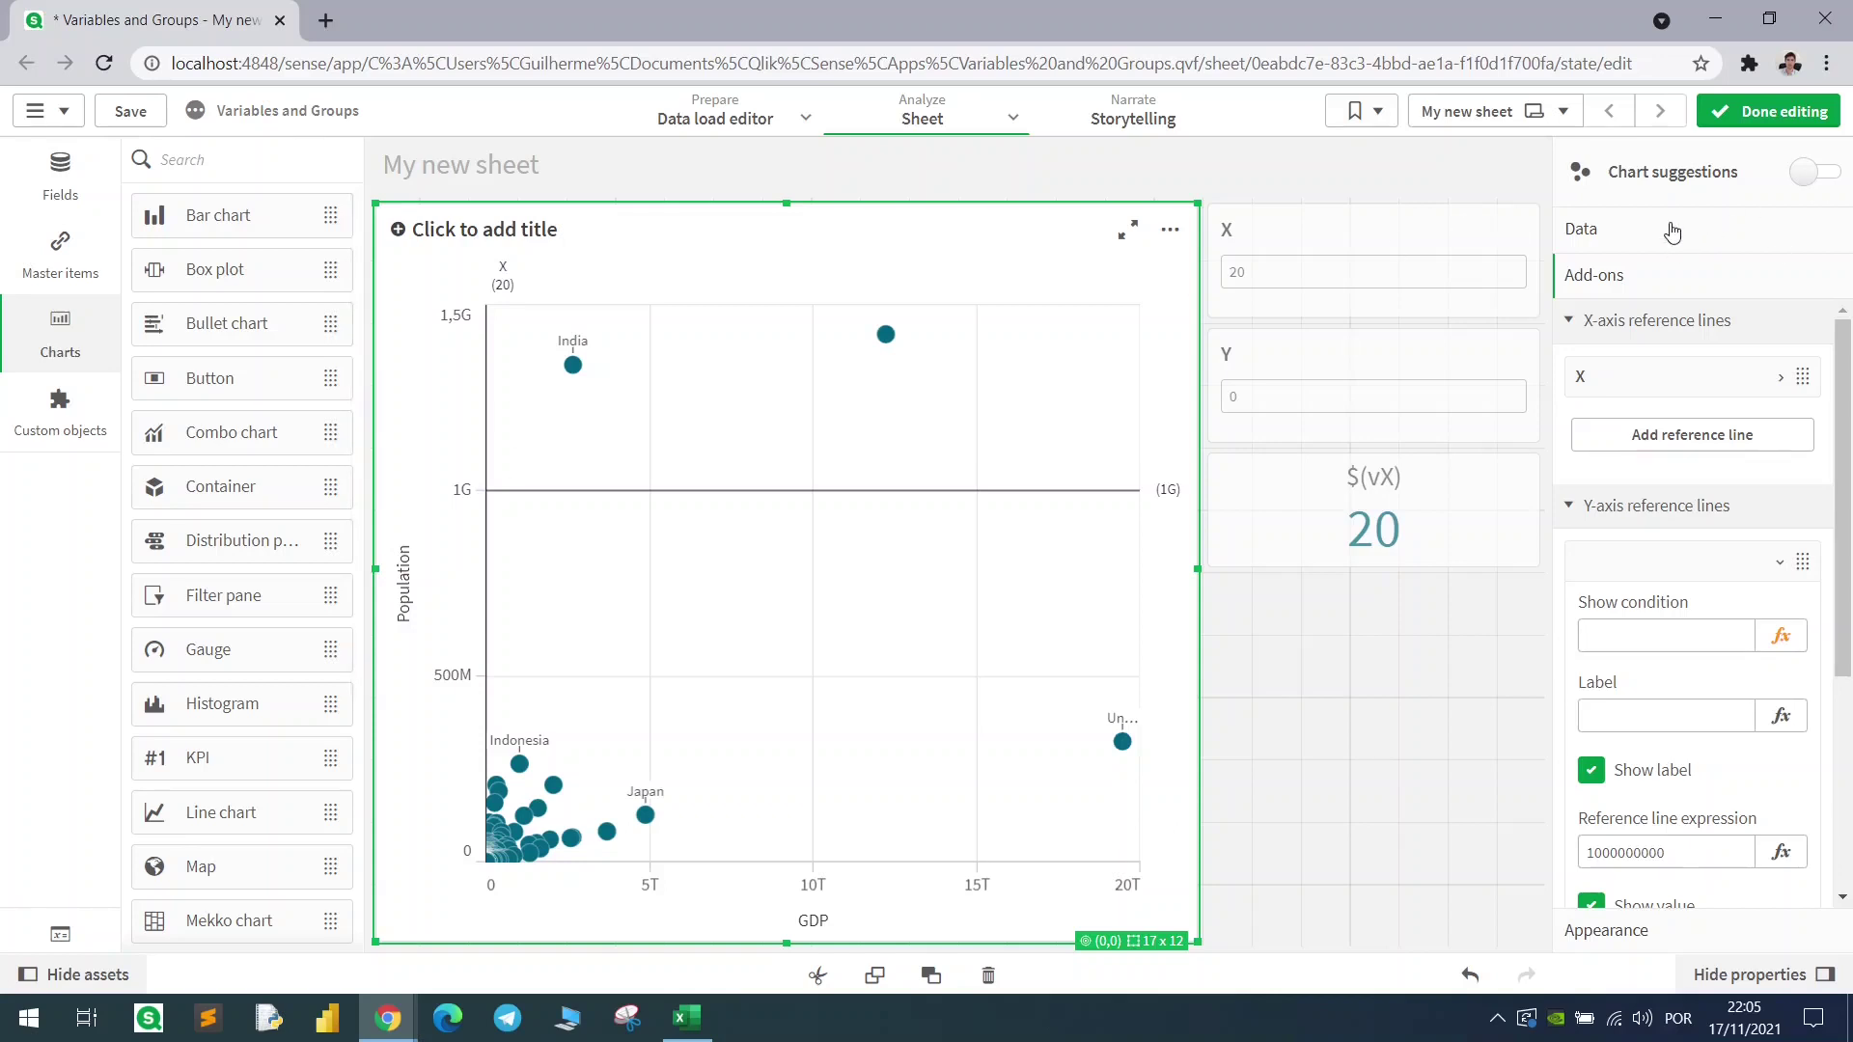
left_click(1734, 126)
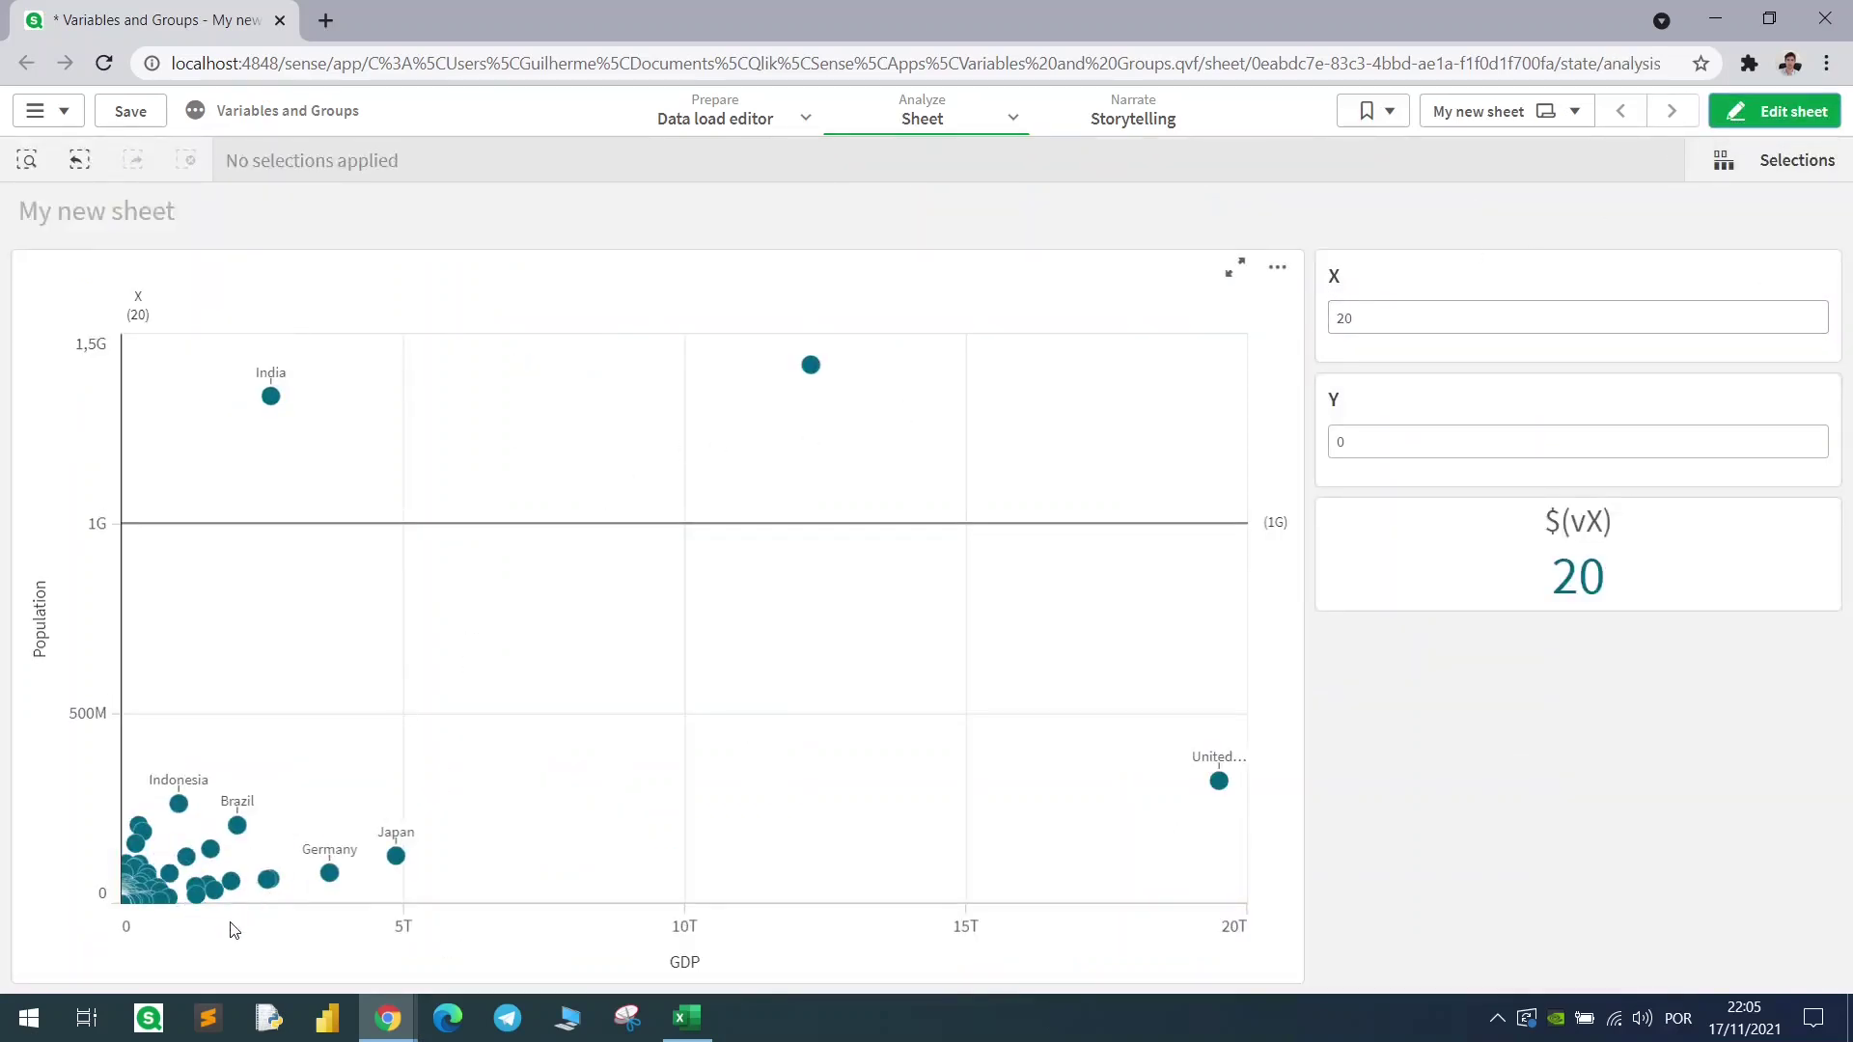
left_click(1534, 318)
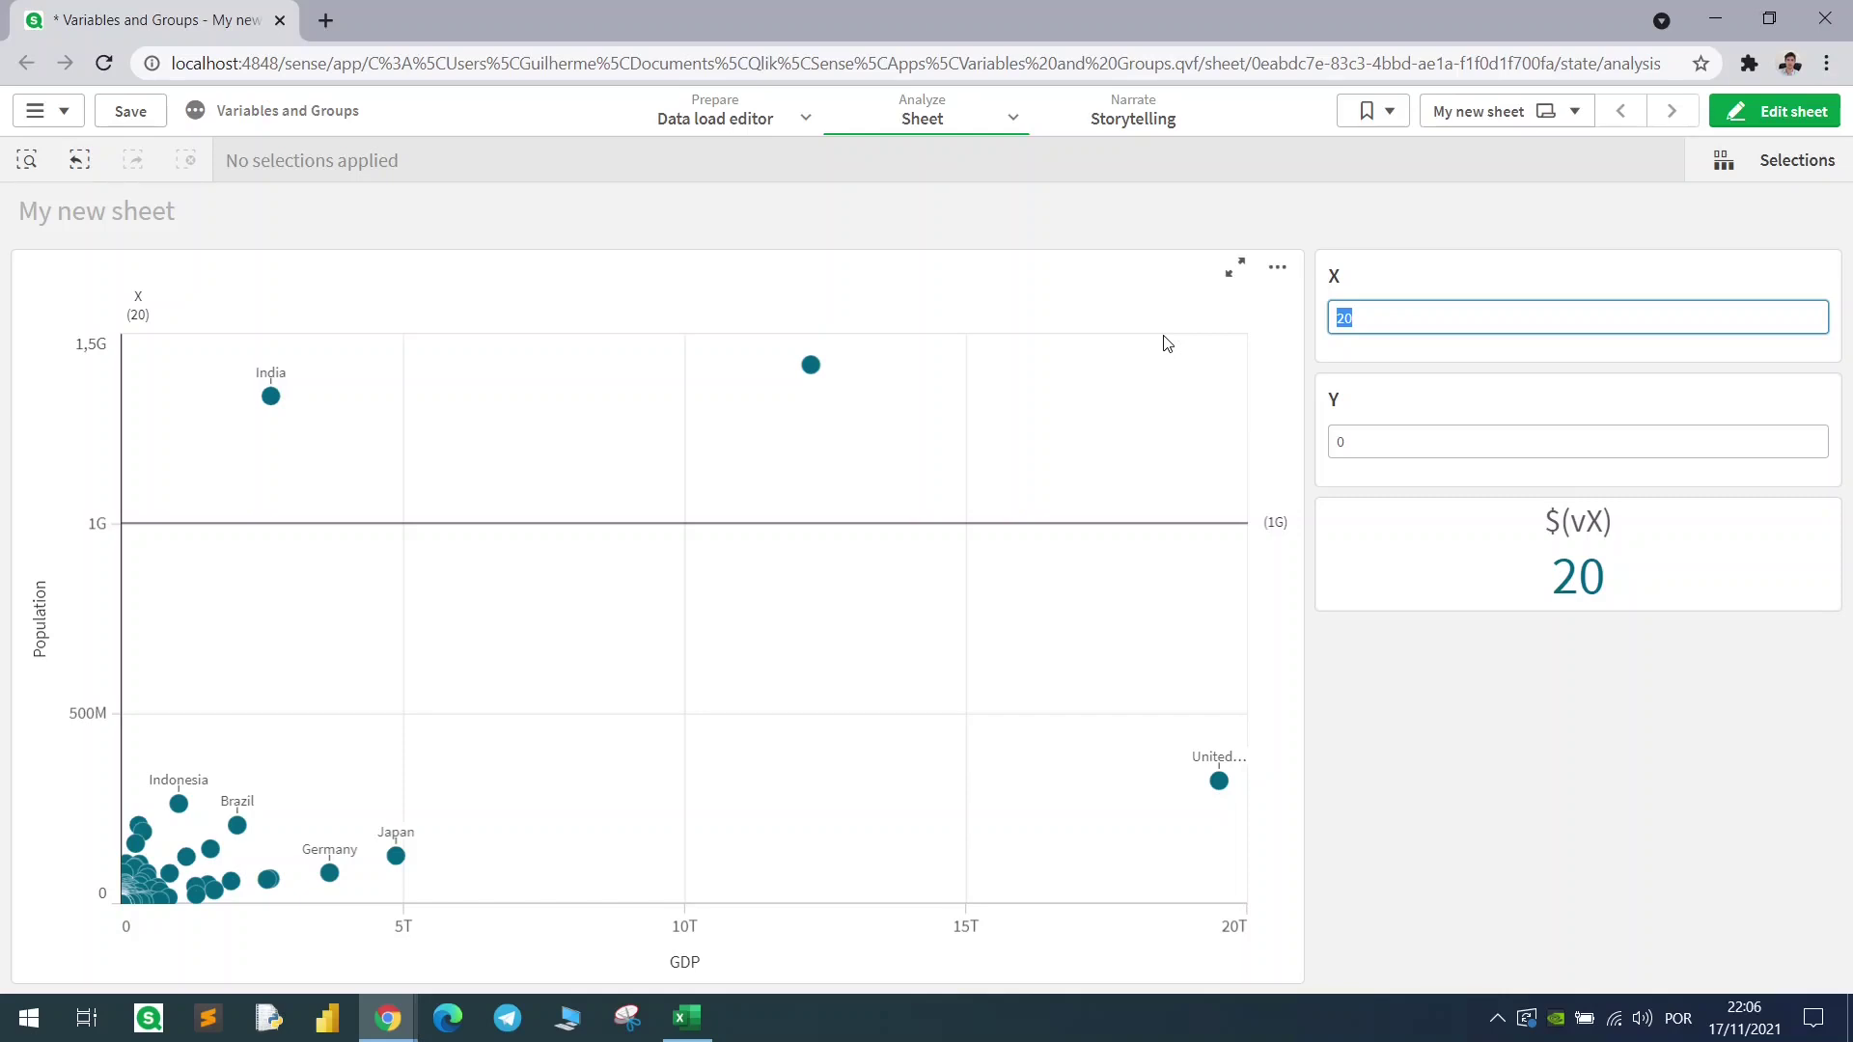
type("4000000000")
key("Tab")
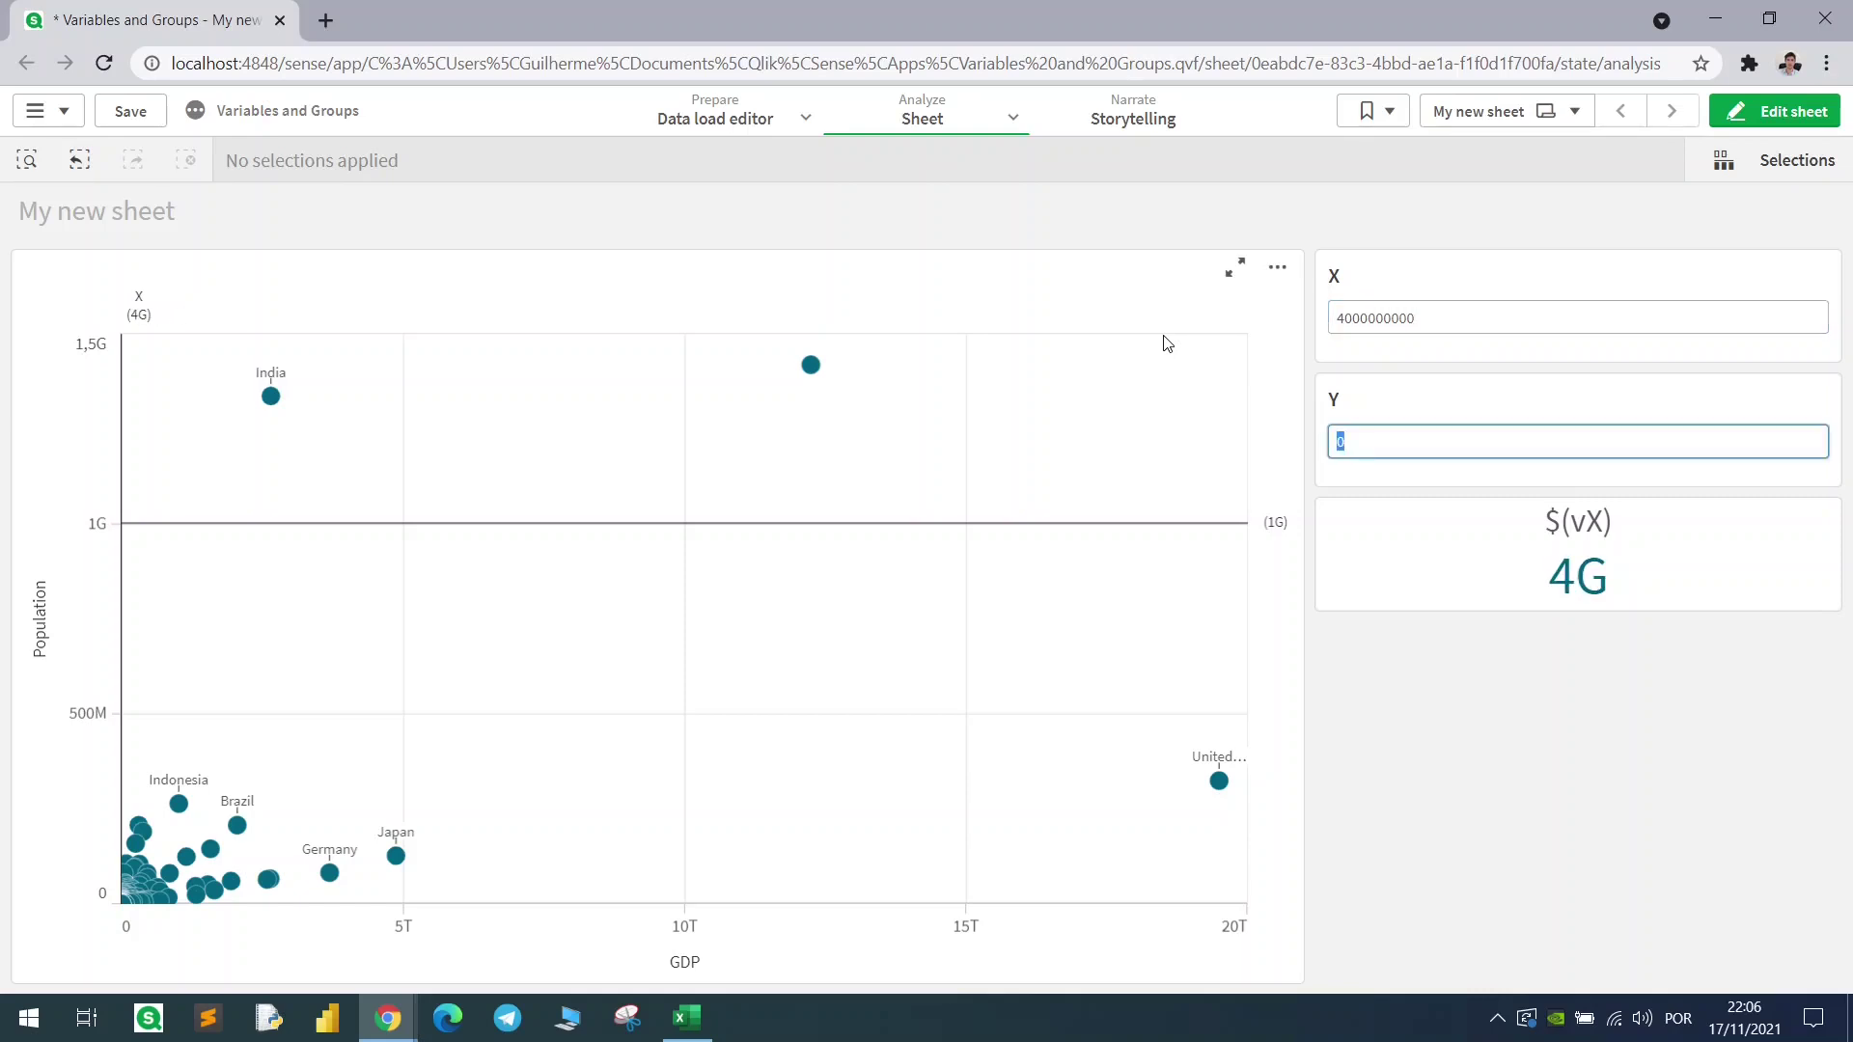
left_click(1438, 320)
type("000")
key("Tab")
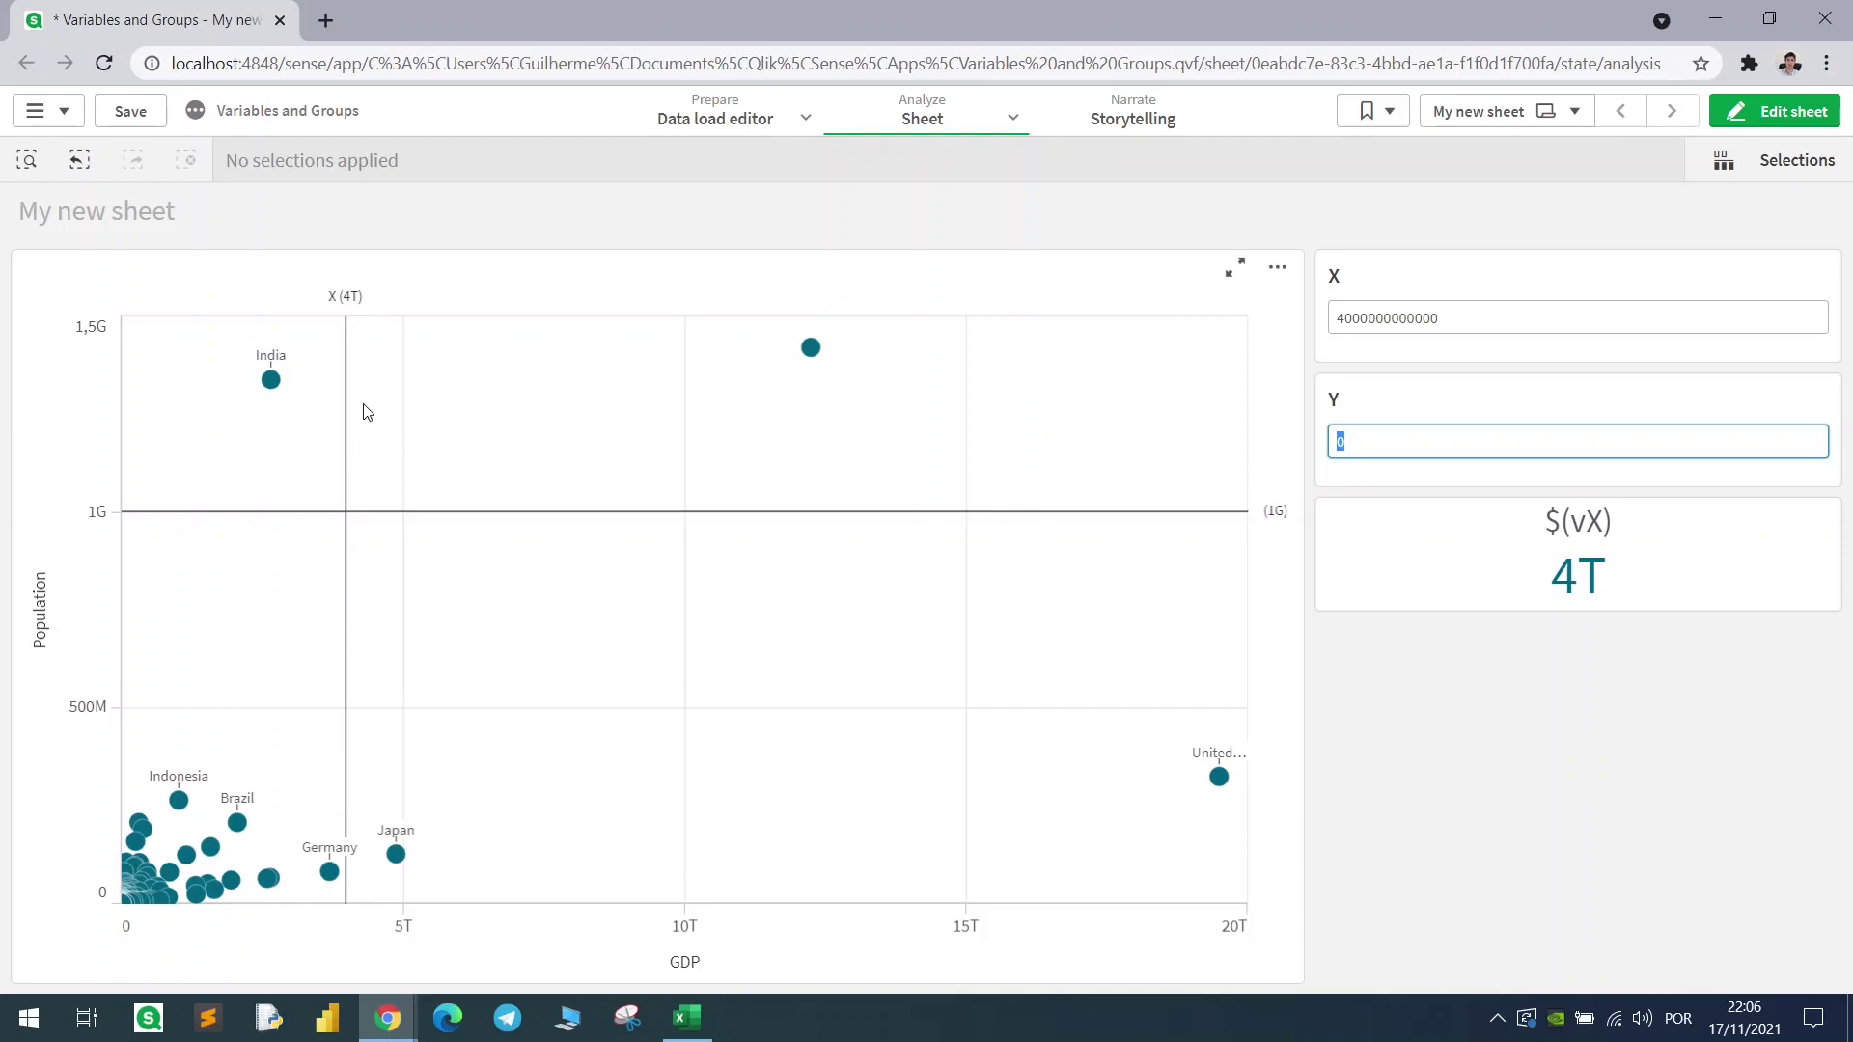
left_click(1452, 319)
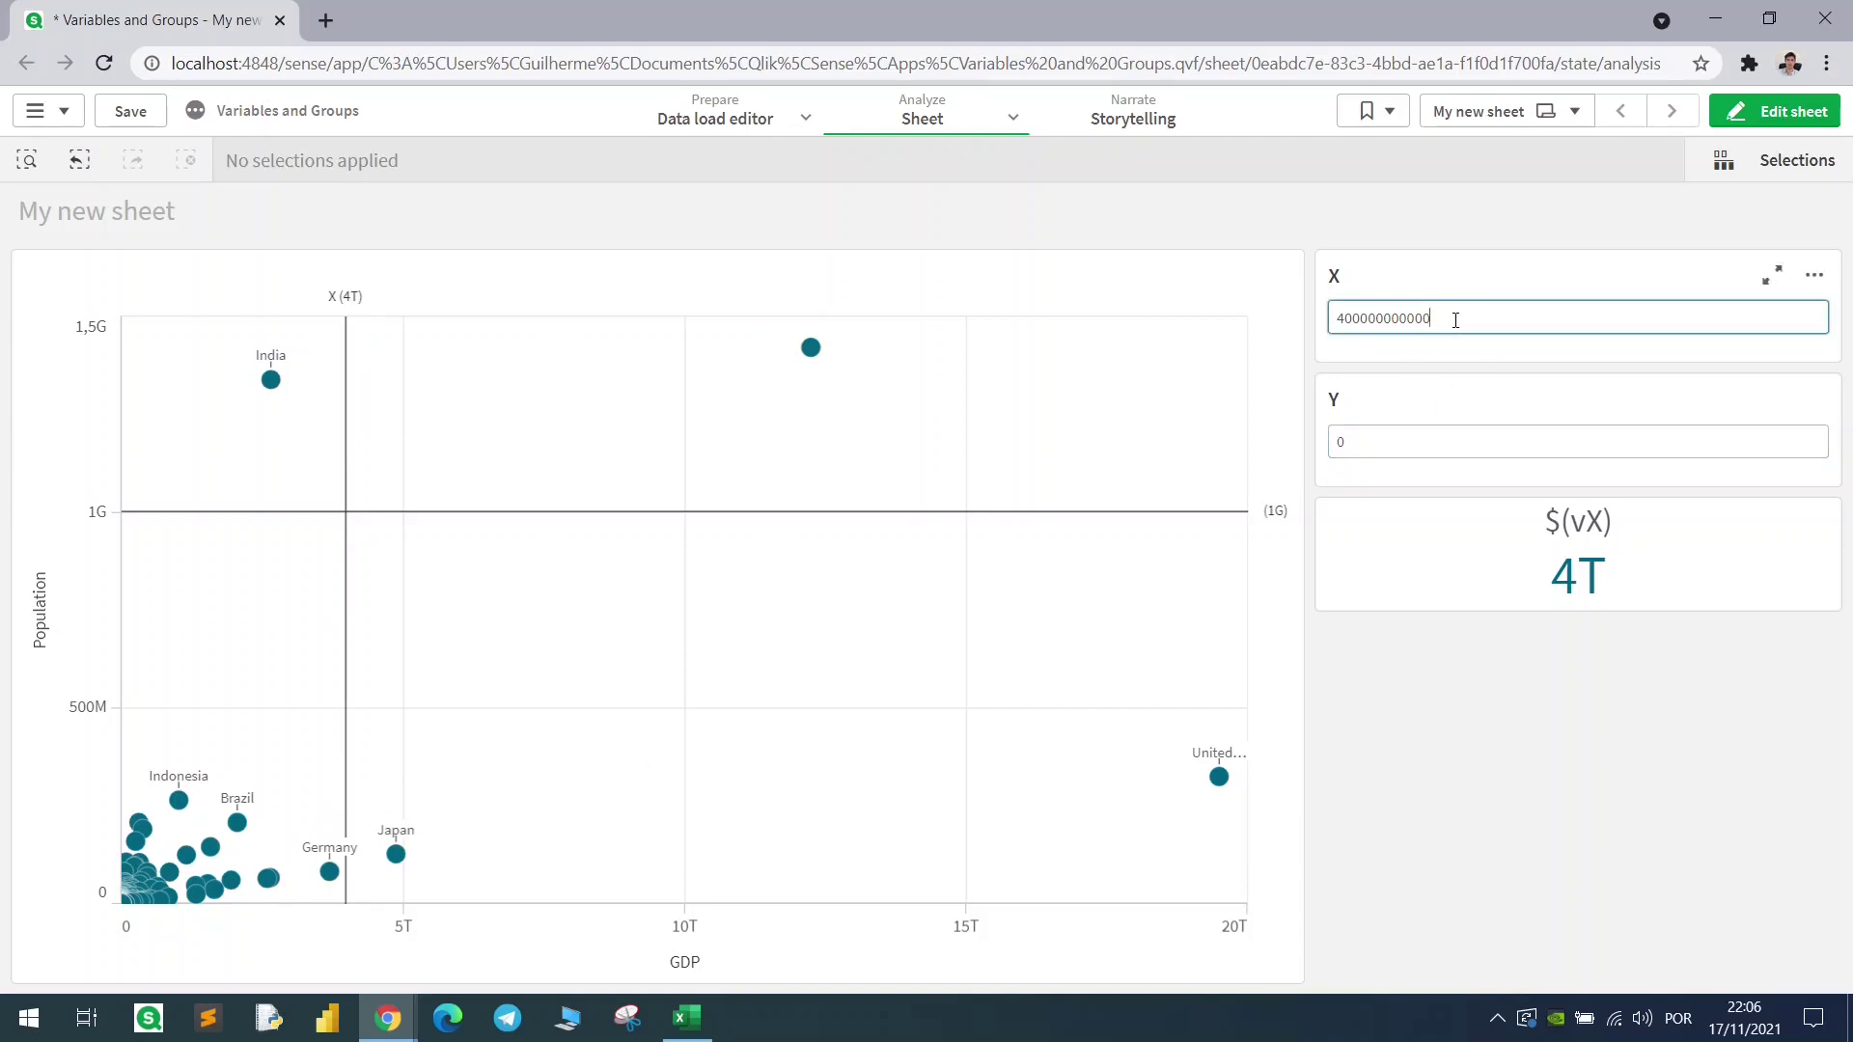
key("Tab")
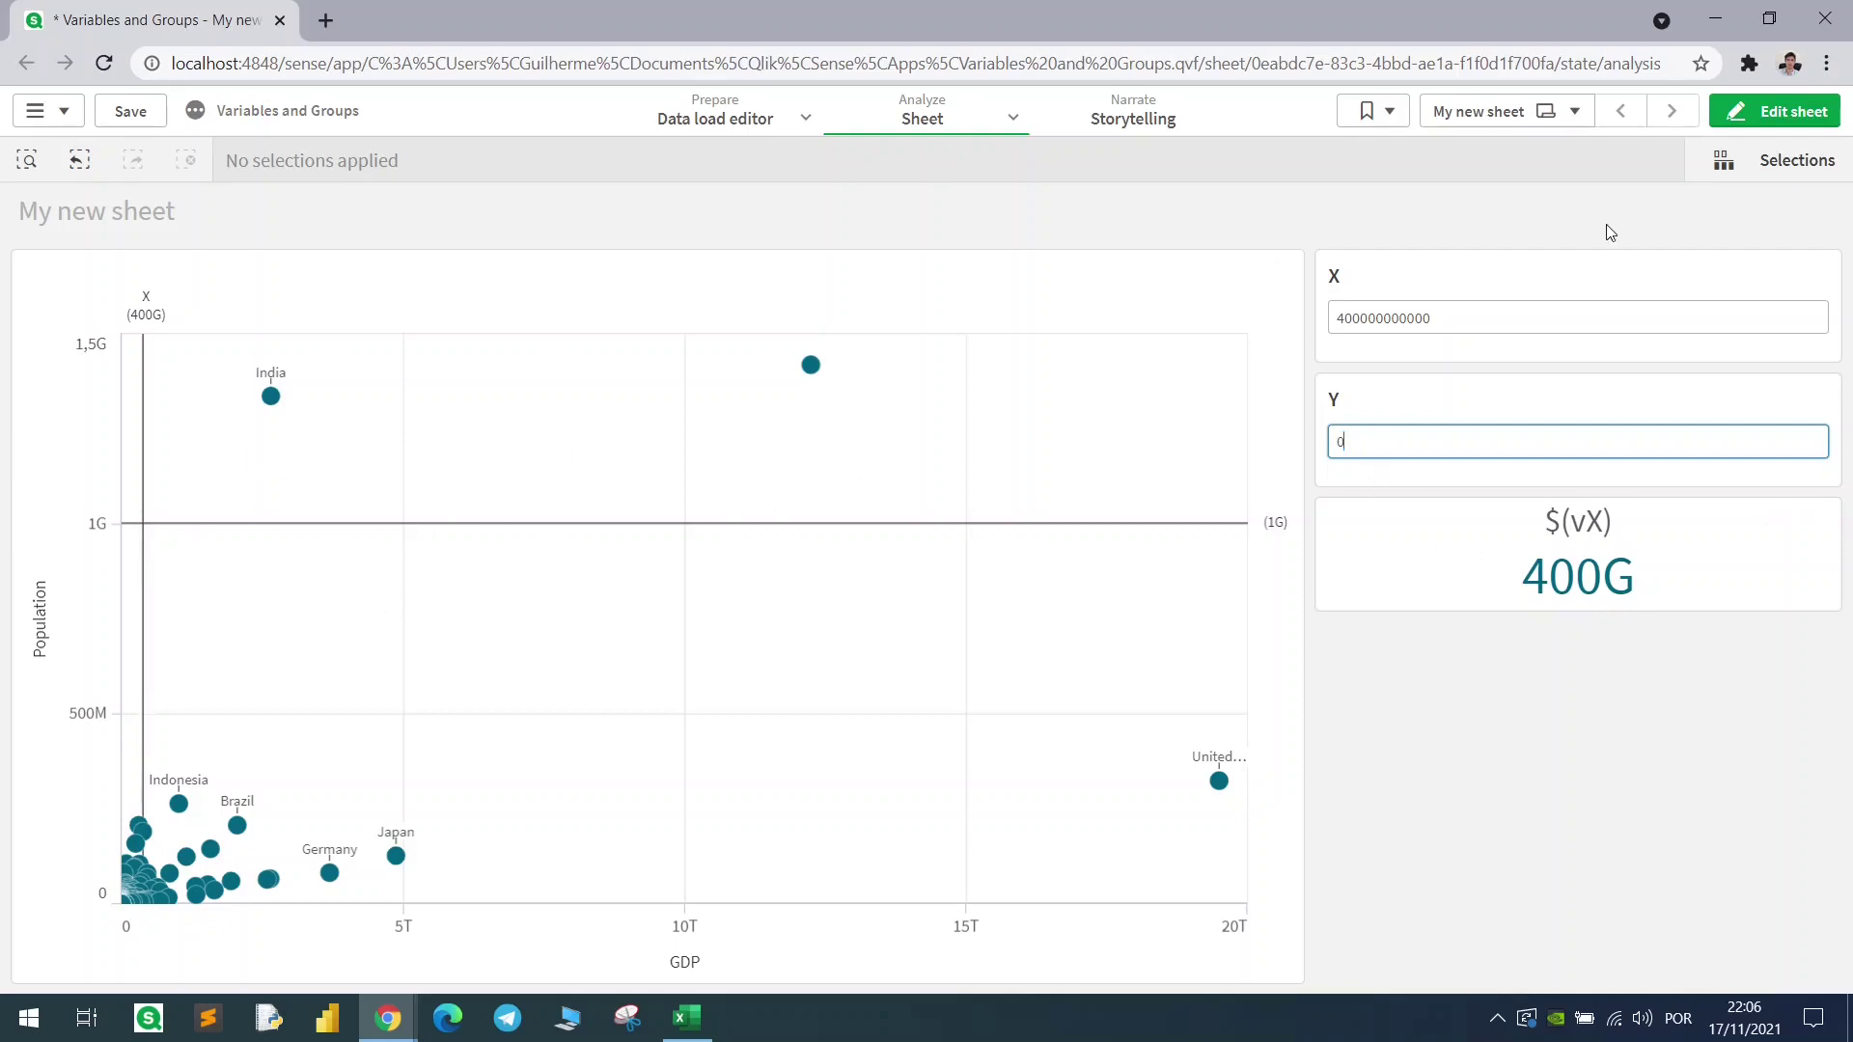
Label the scatter plot's Y-axis reference line "Y", set its expression to $(vY), and finish editing the sheet
left_click(1775, 111)
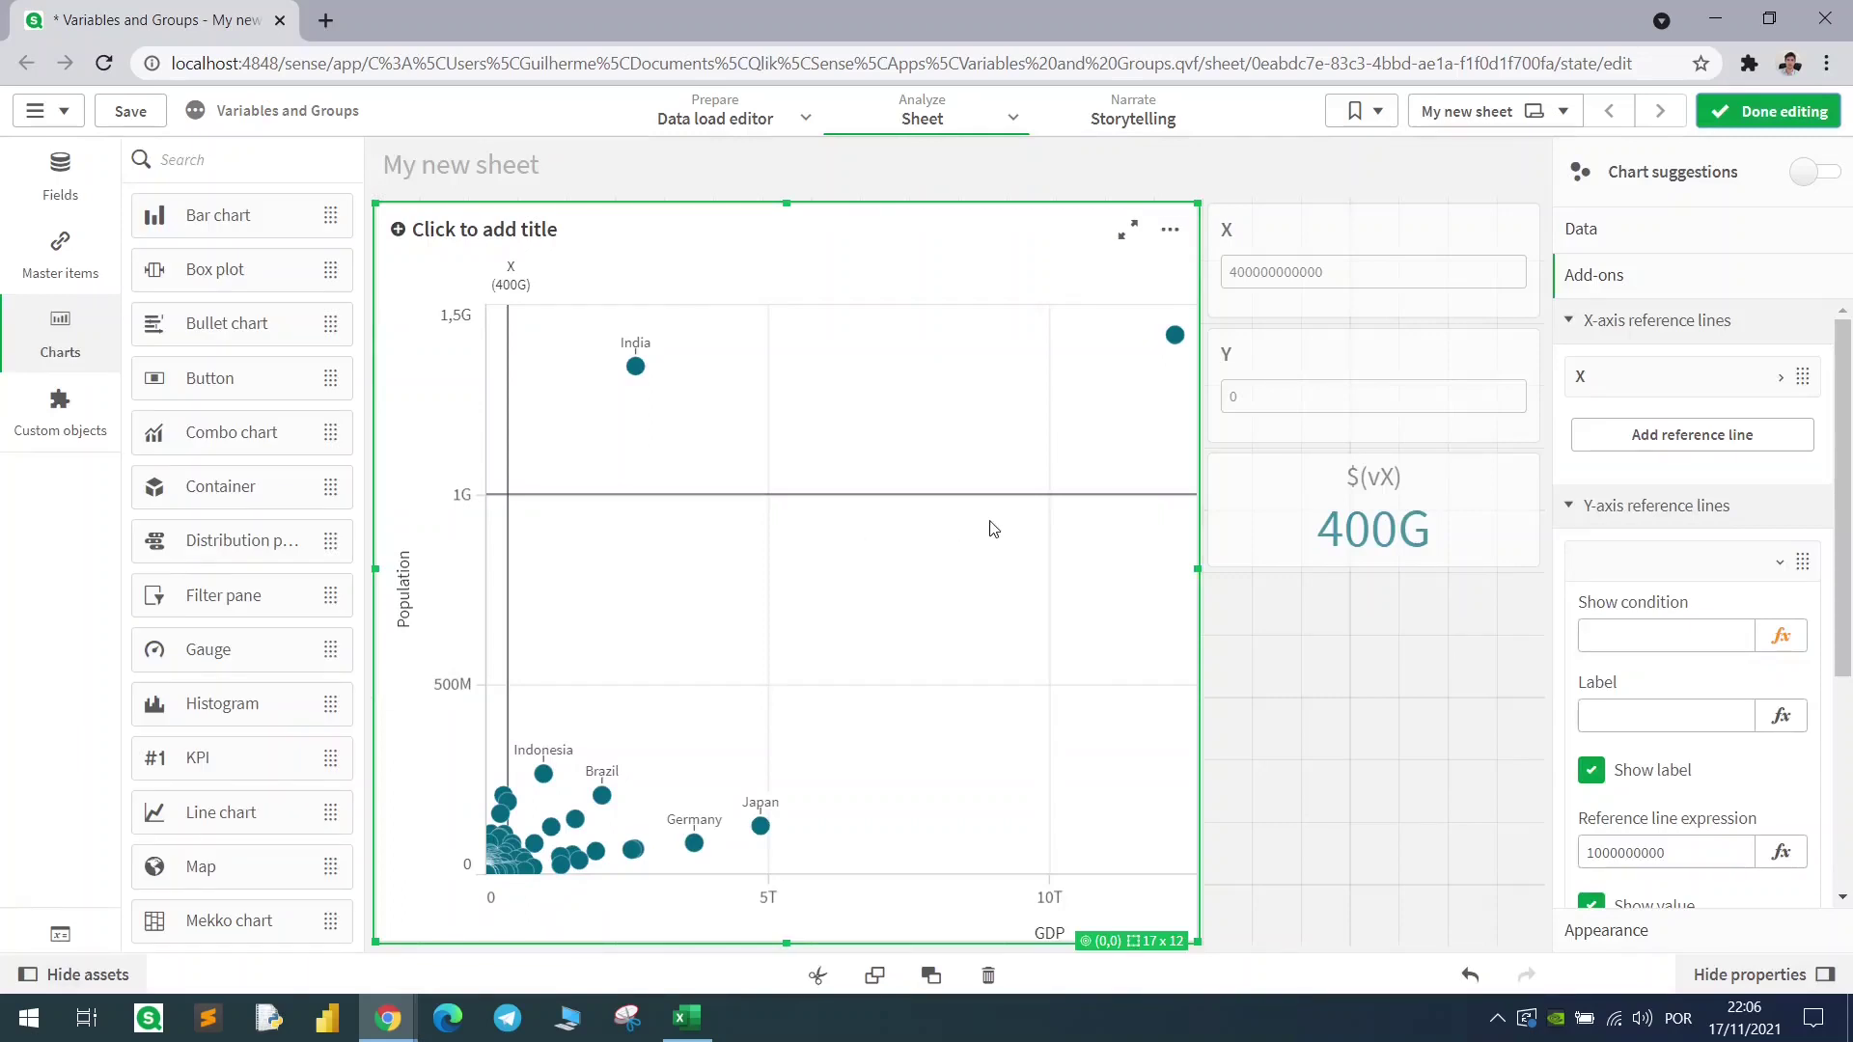
left_click(1666, 723)
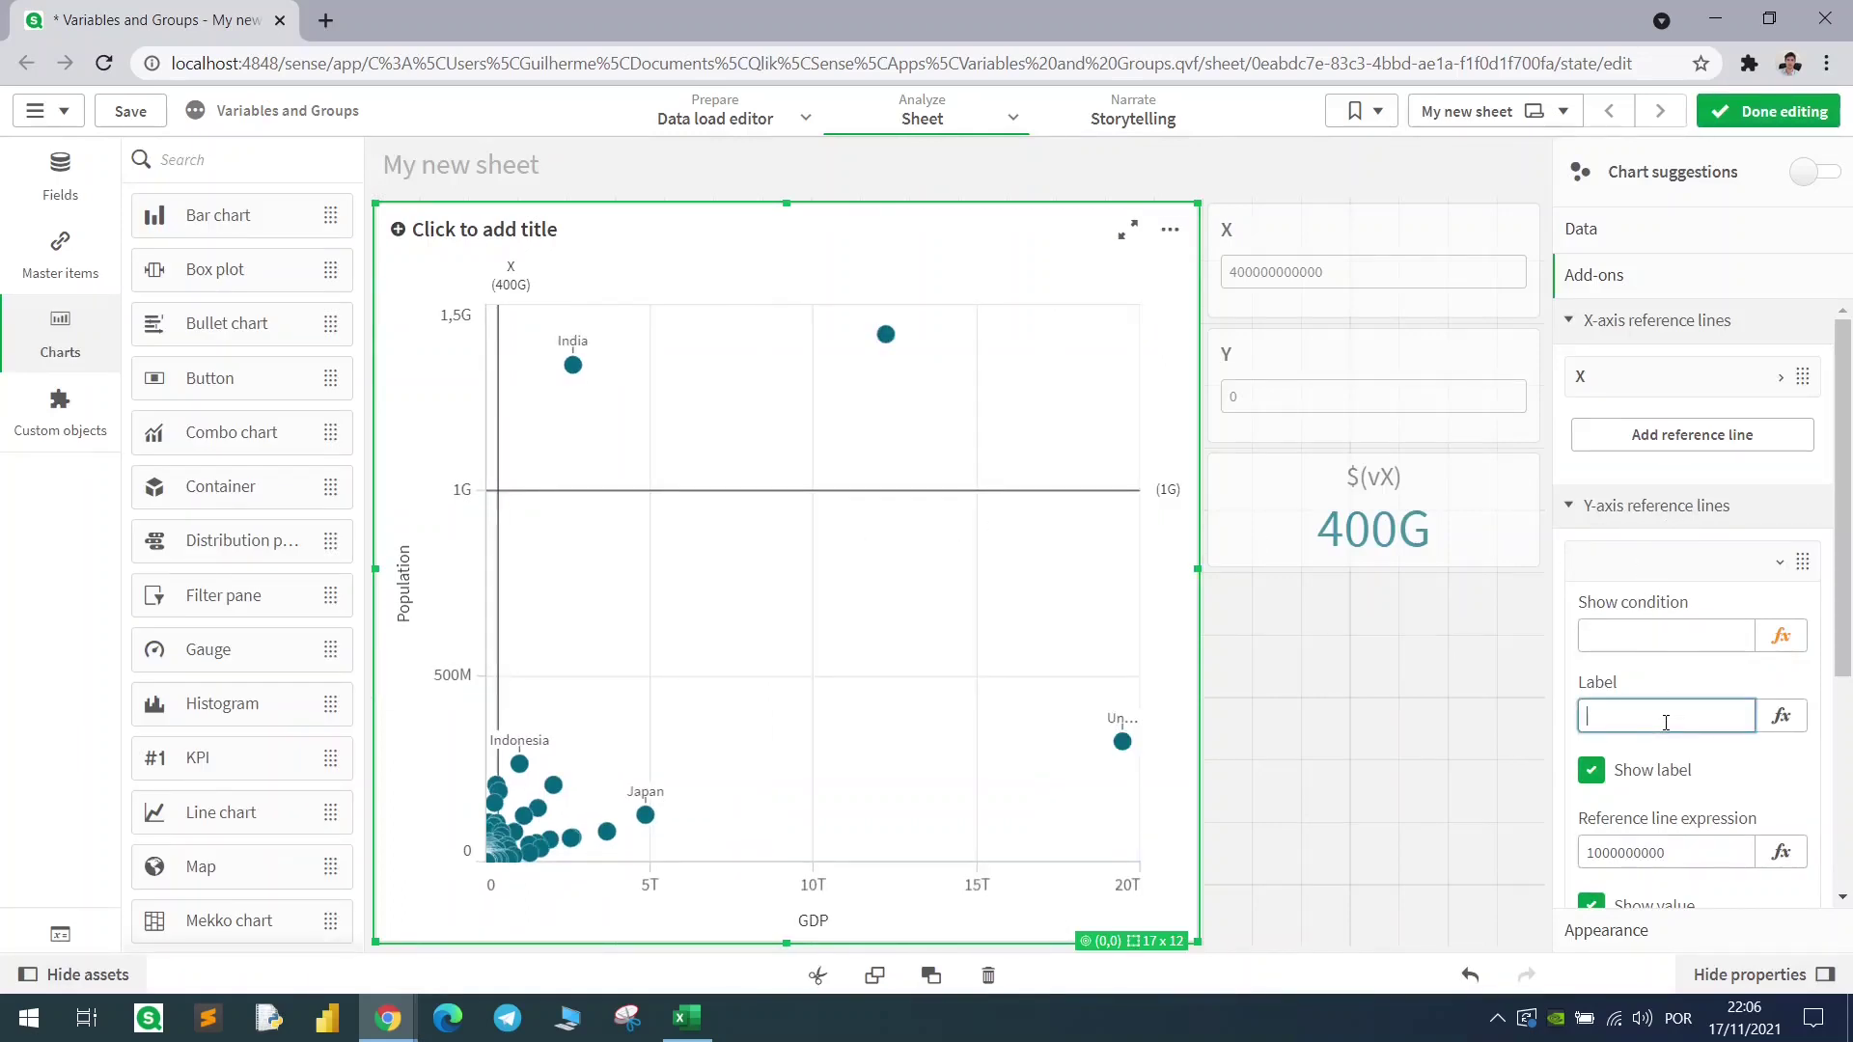
type("Y")
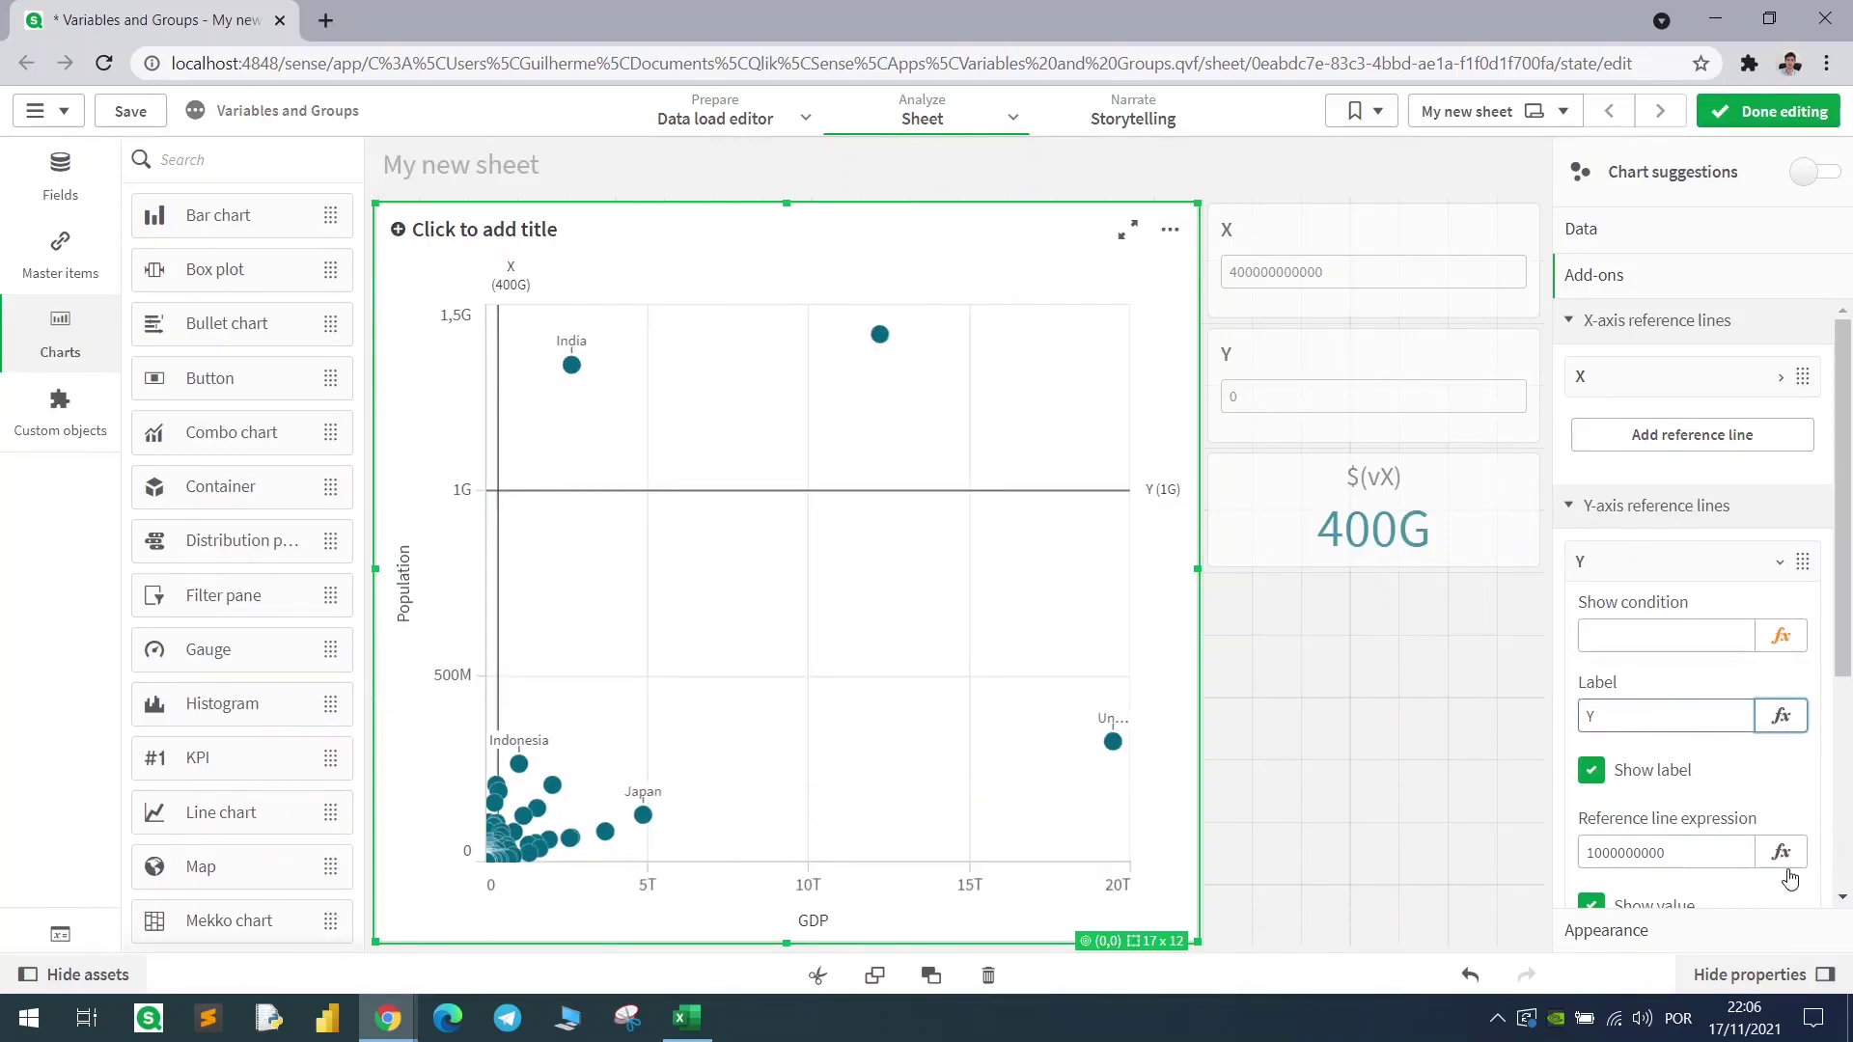
left_click(1780, 852)
key("ctrl+a")
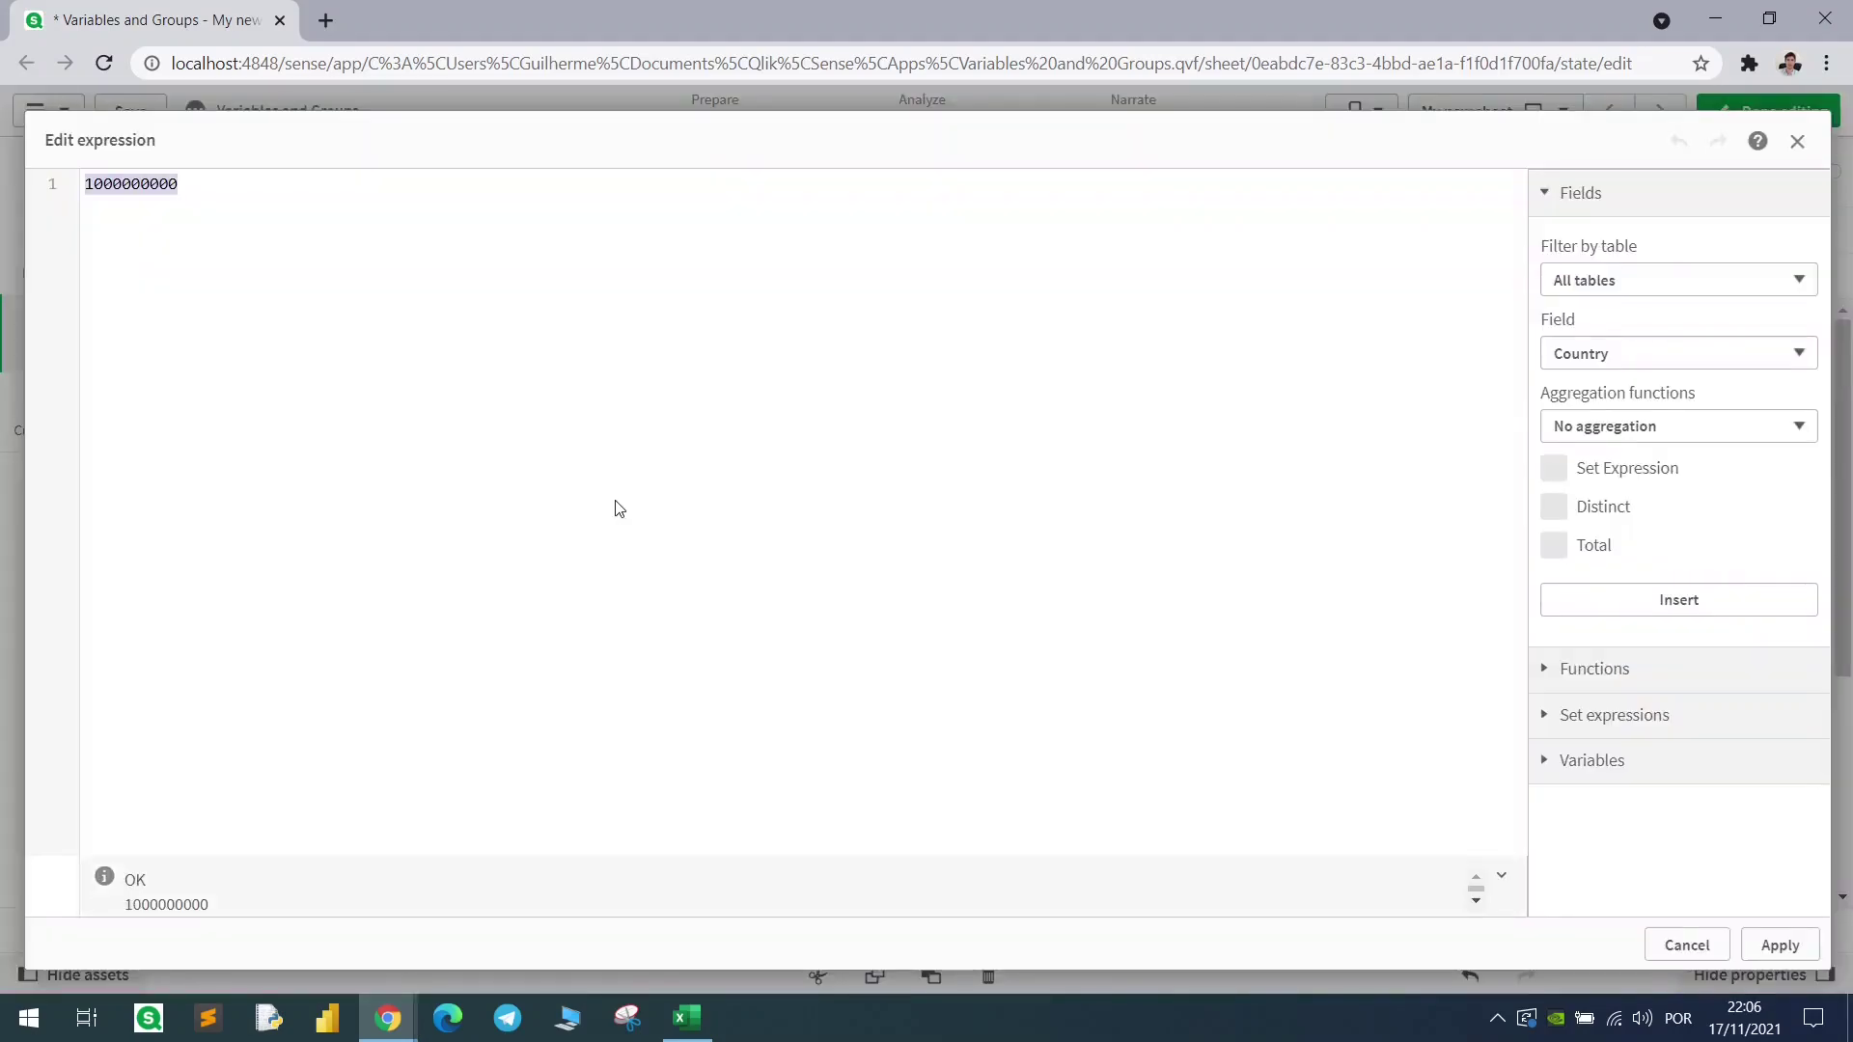
key("BackSpace")
type("$(vY")
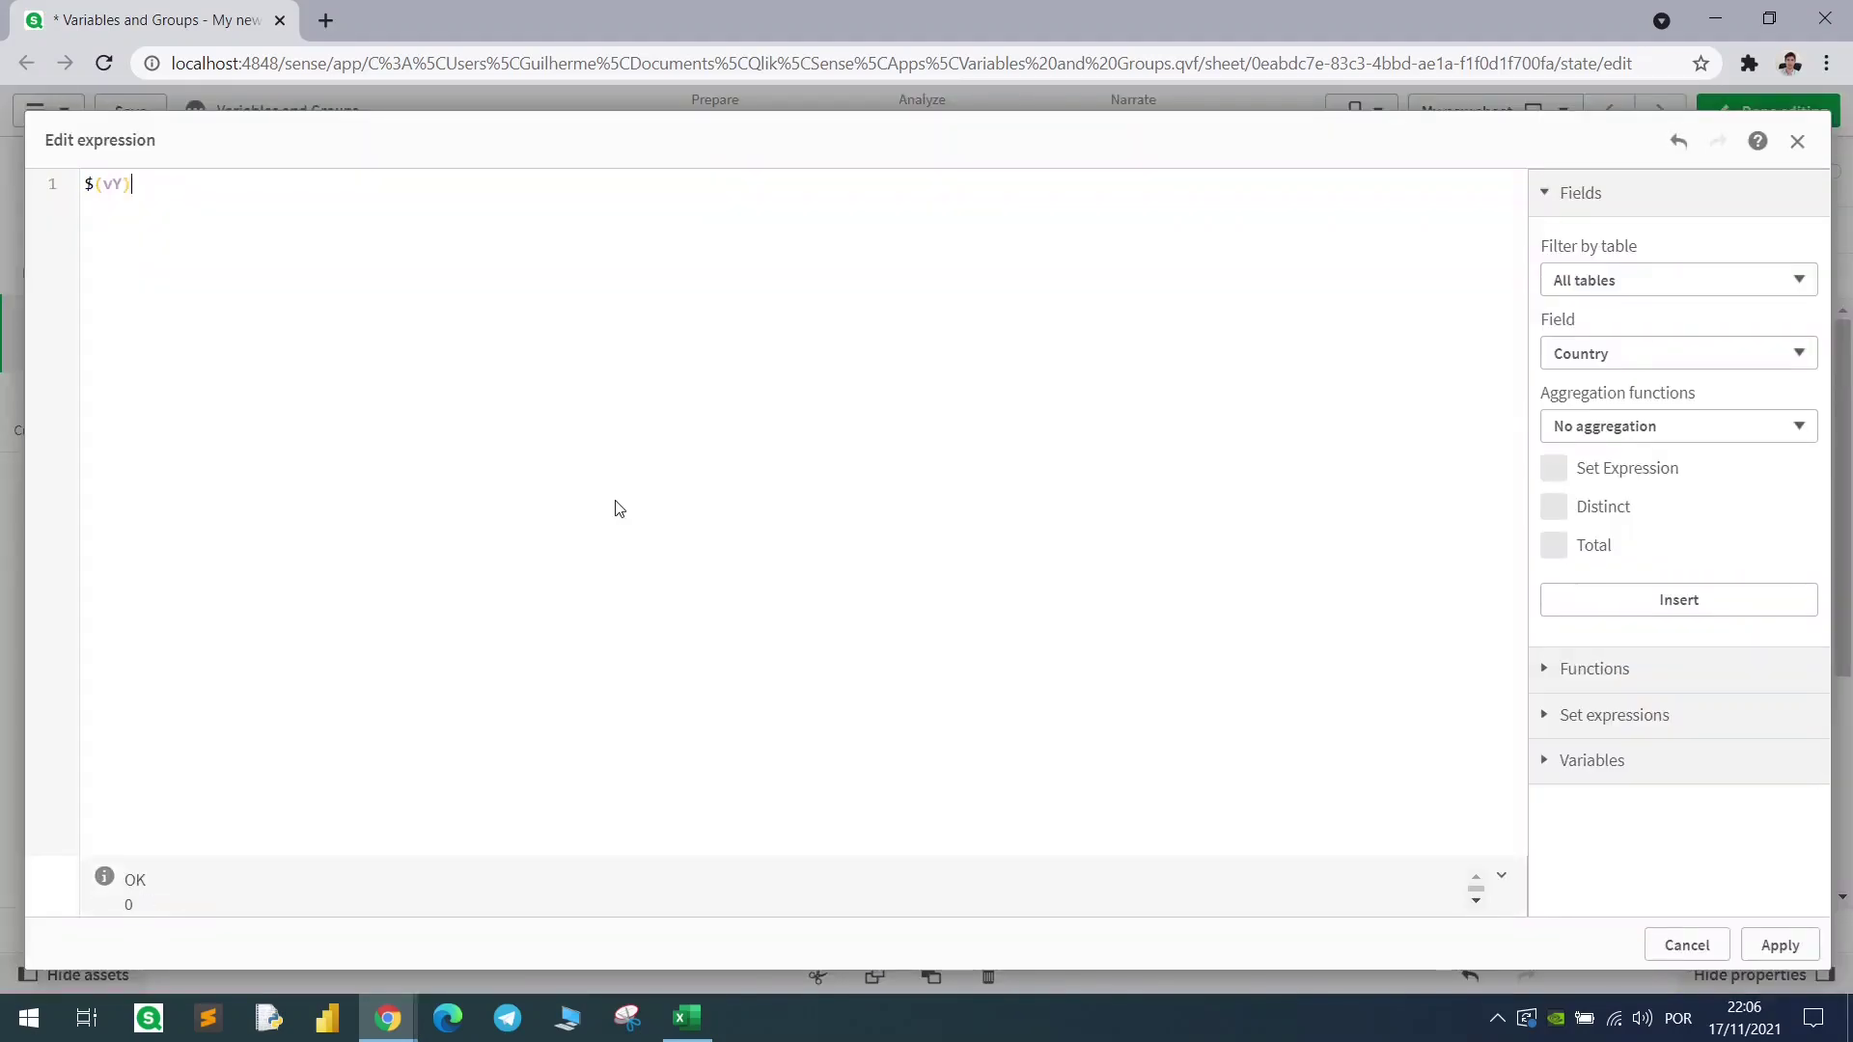
left_click(1781, 945)
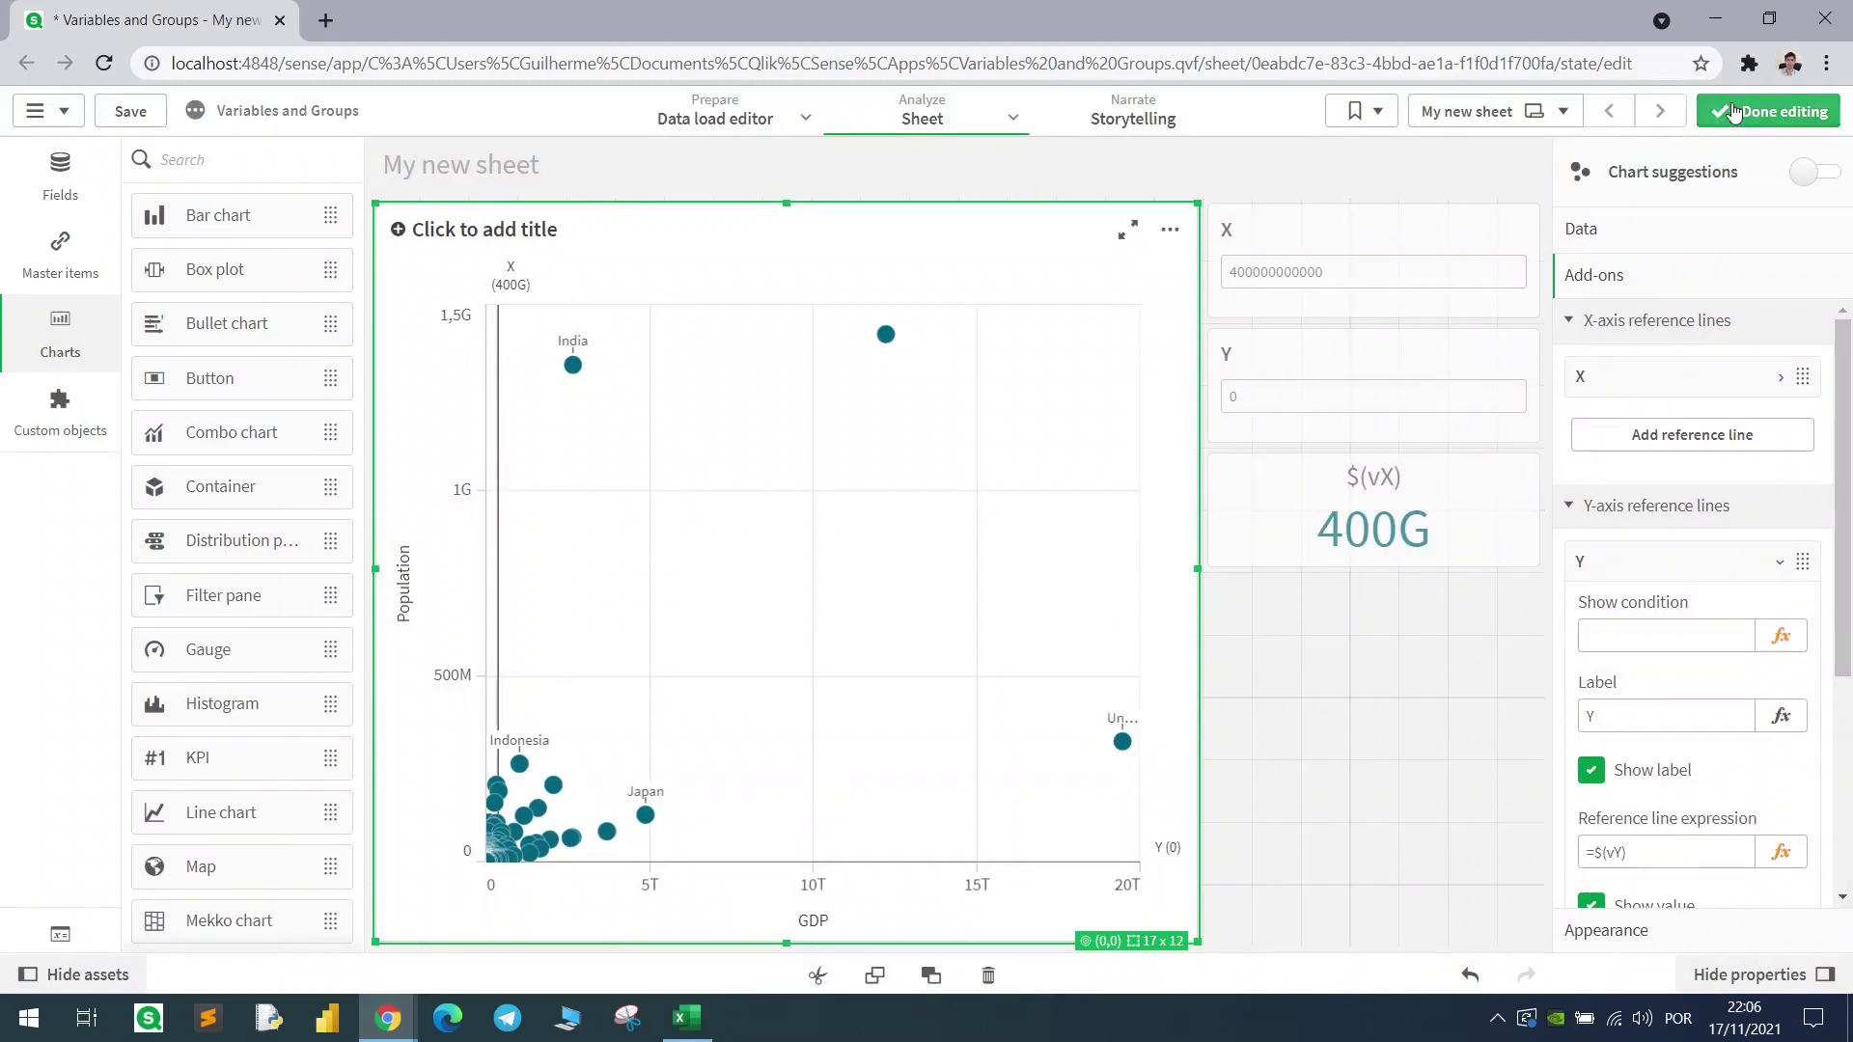
left_click(1767, 111)
Duplicate the $(vX) KPI into the empty space below it and shrink the copy to 7 x 2 grid cells
left_click(1774, 111)
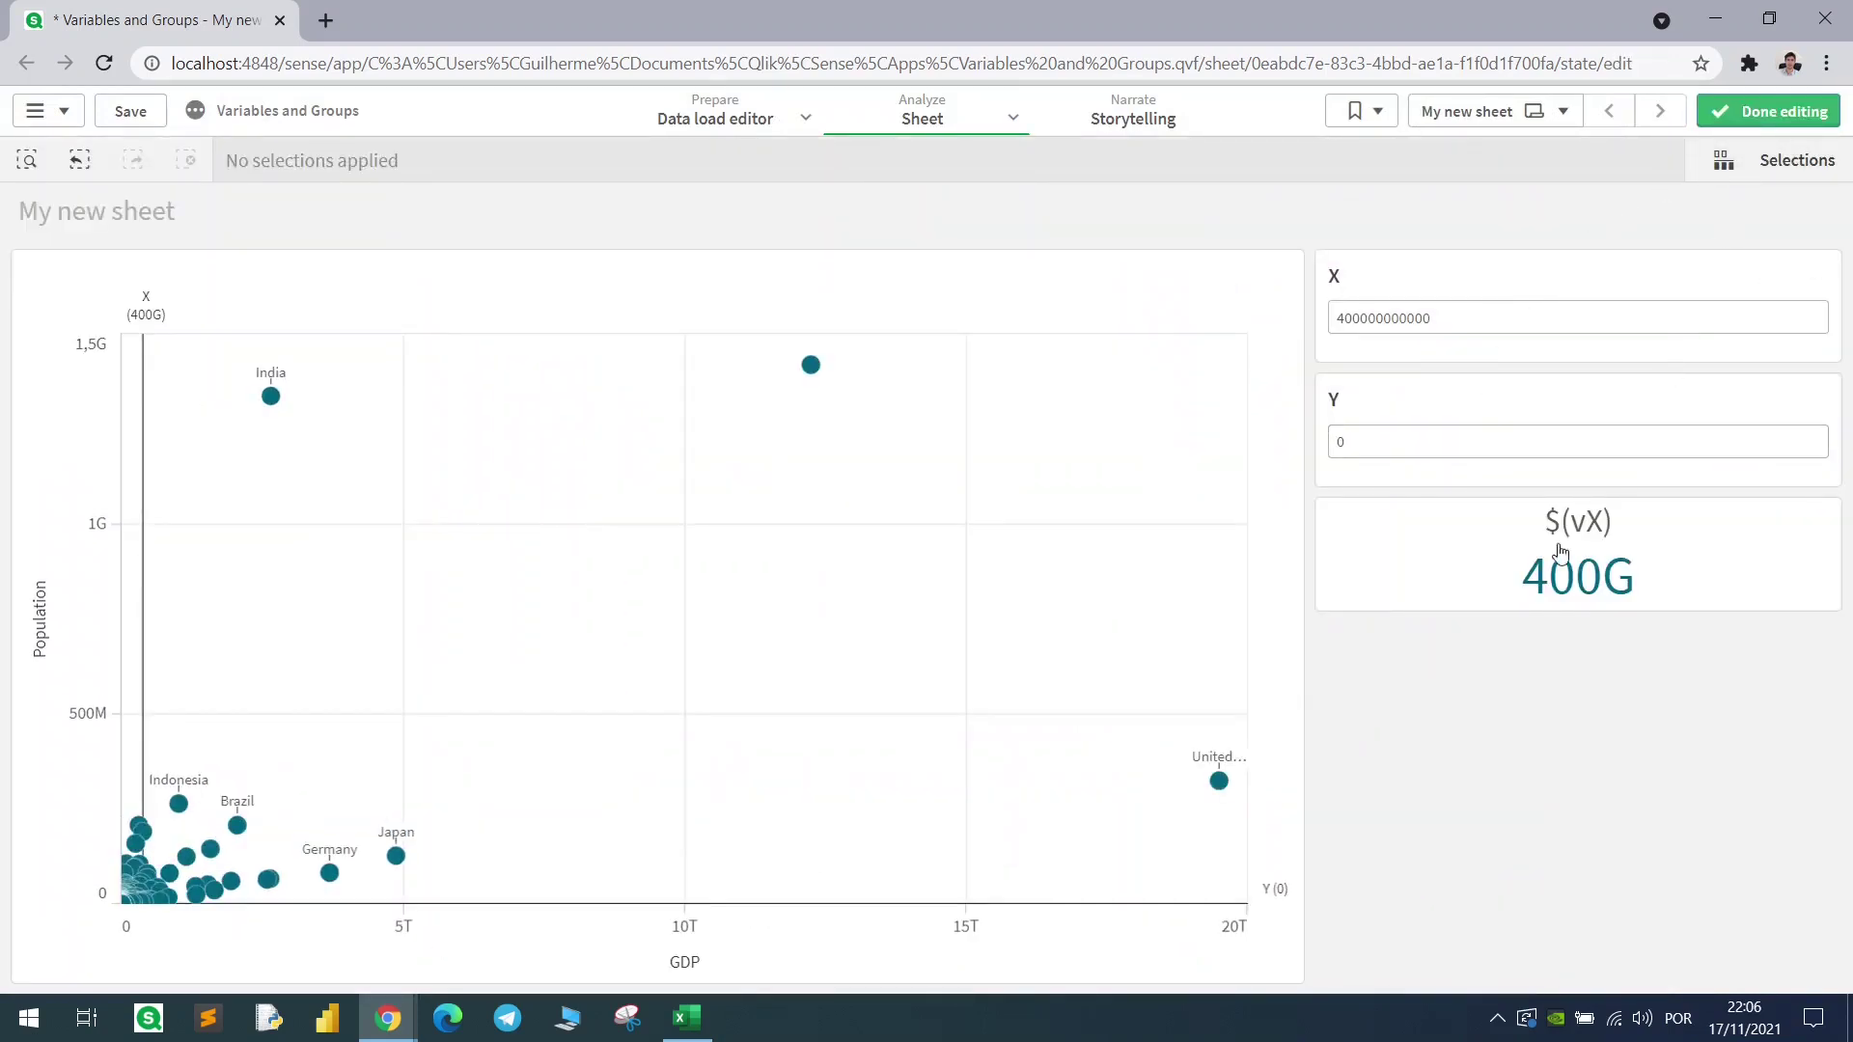
left_click(1390, 543)
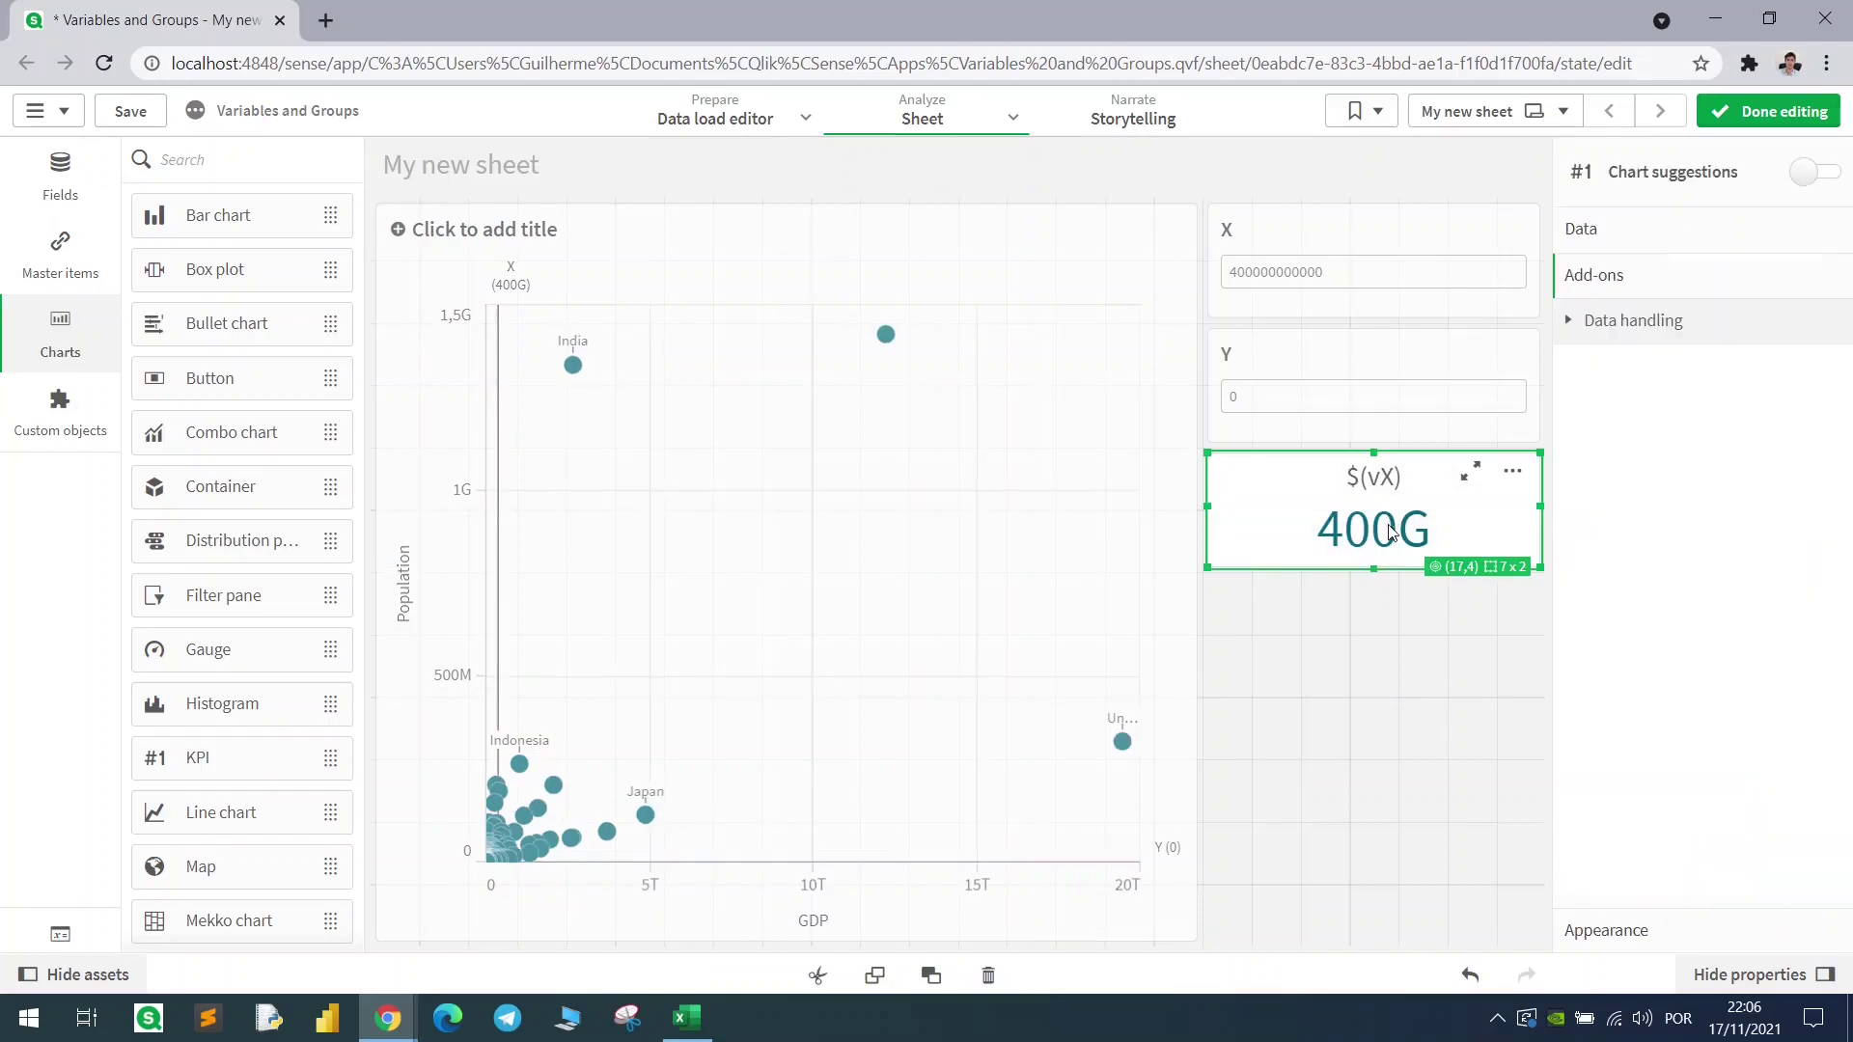
left_click(1365, 645)
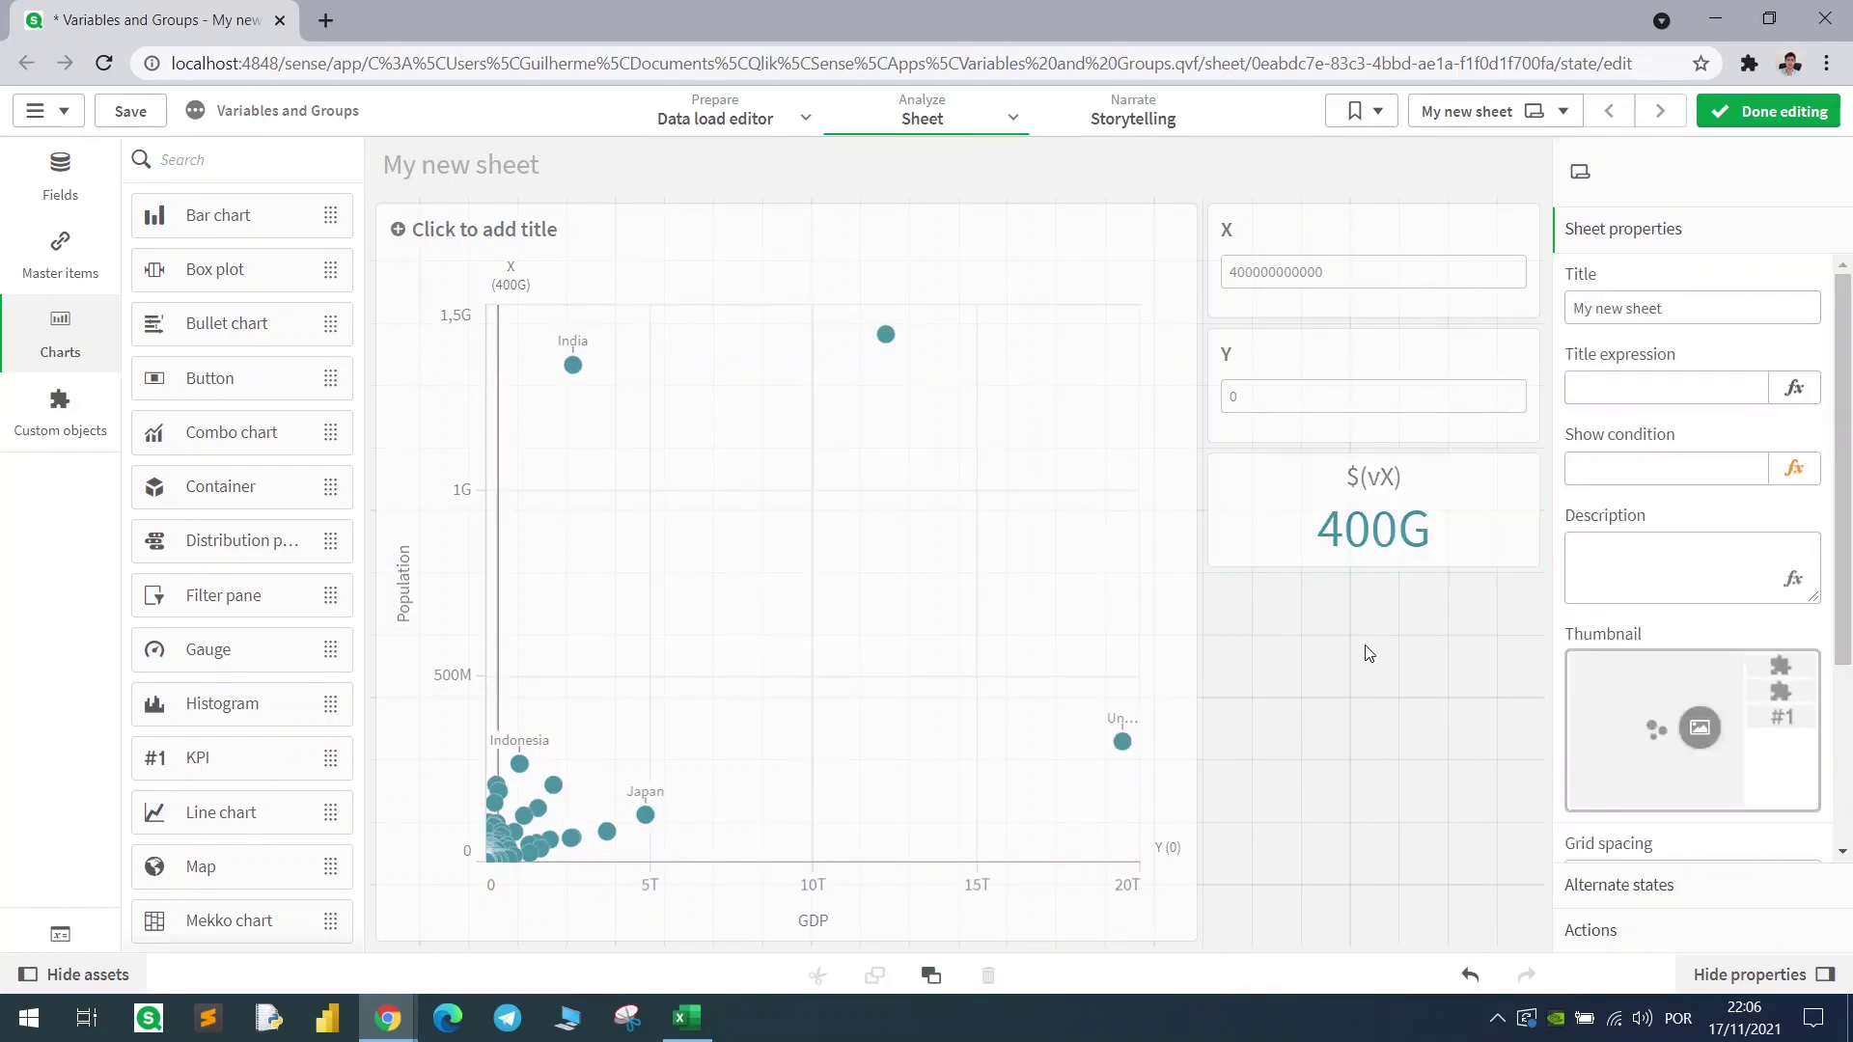
key("ctrl+v")
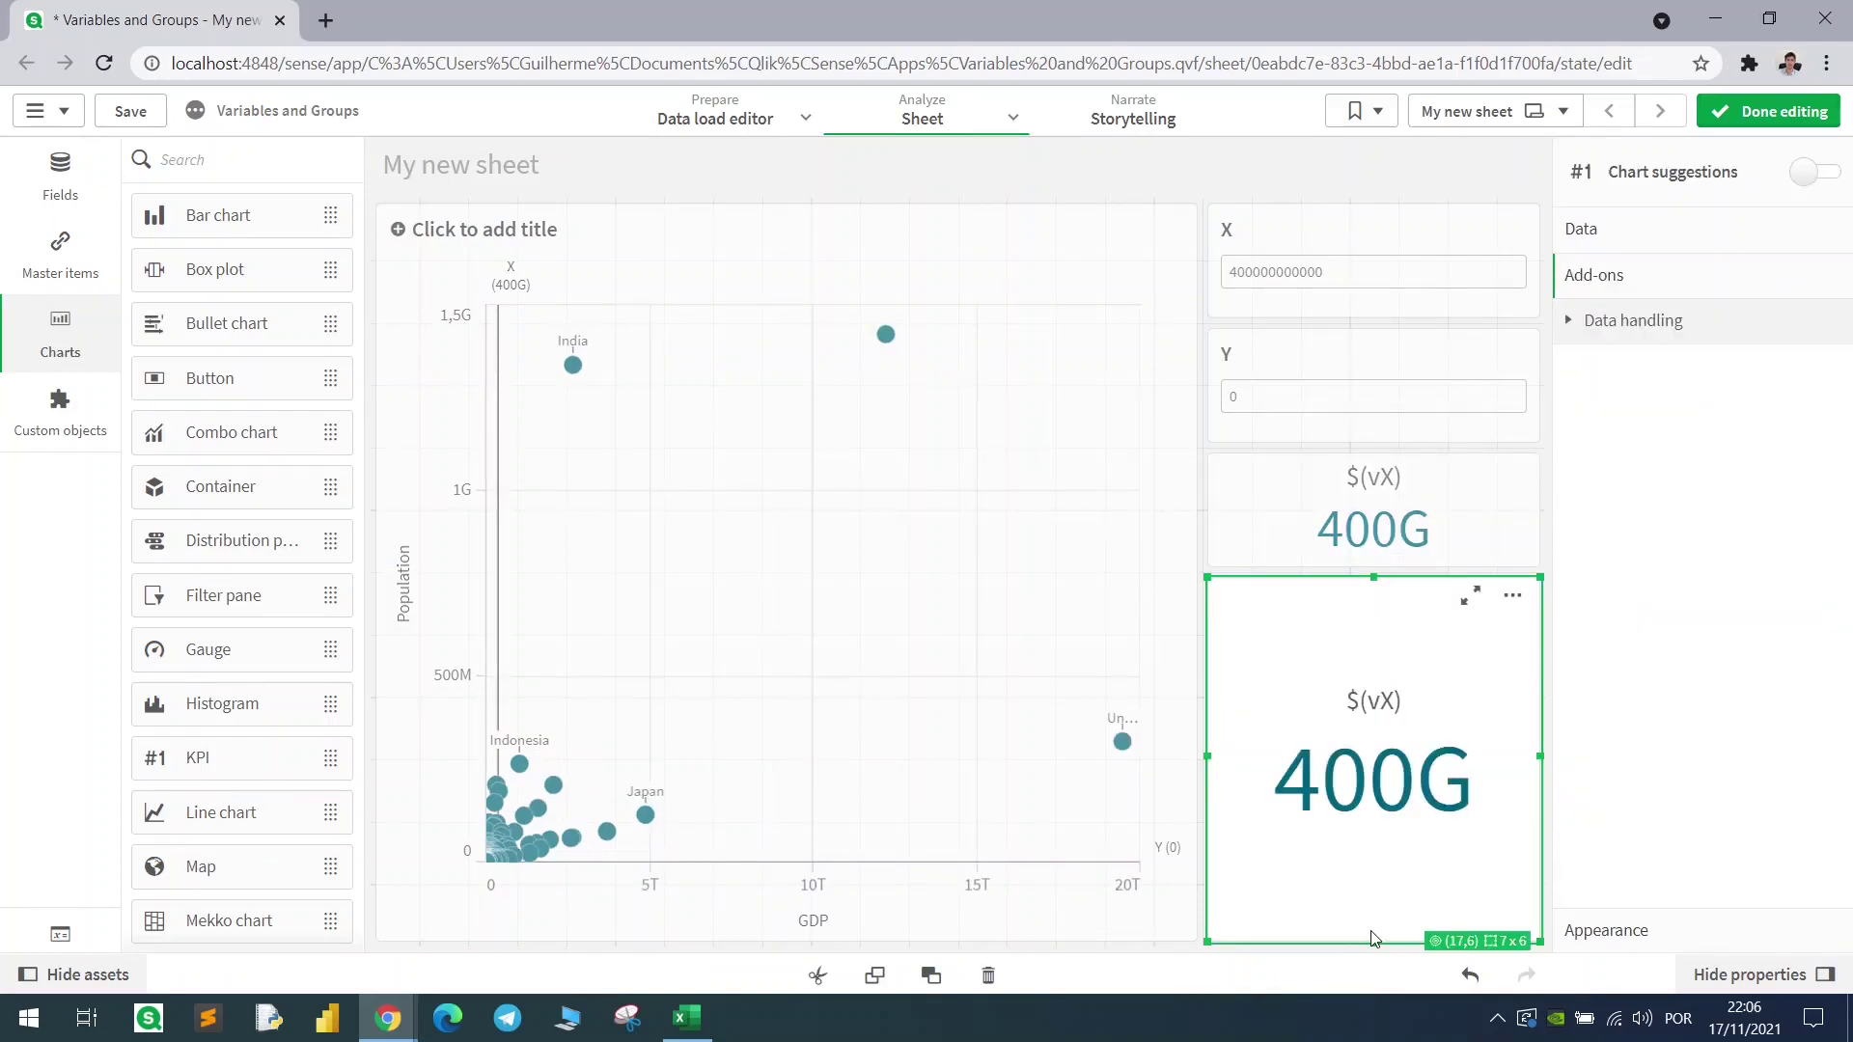
left_click_drag(1371, 940, 1373, 701)
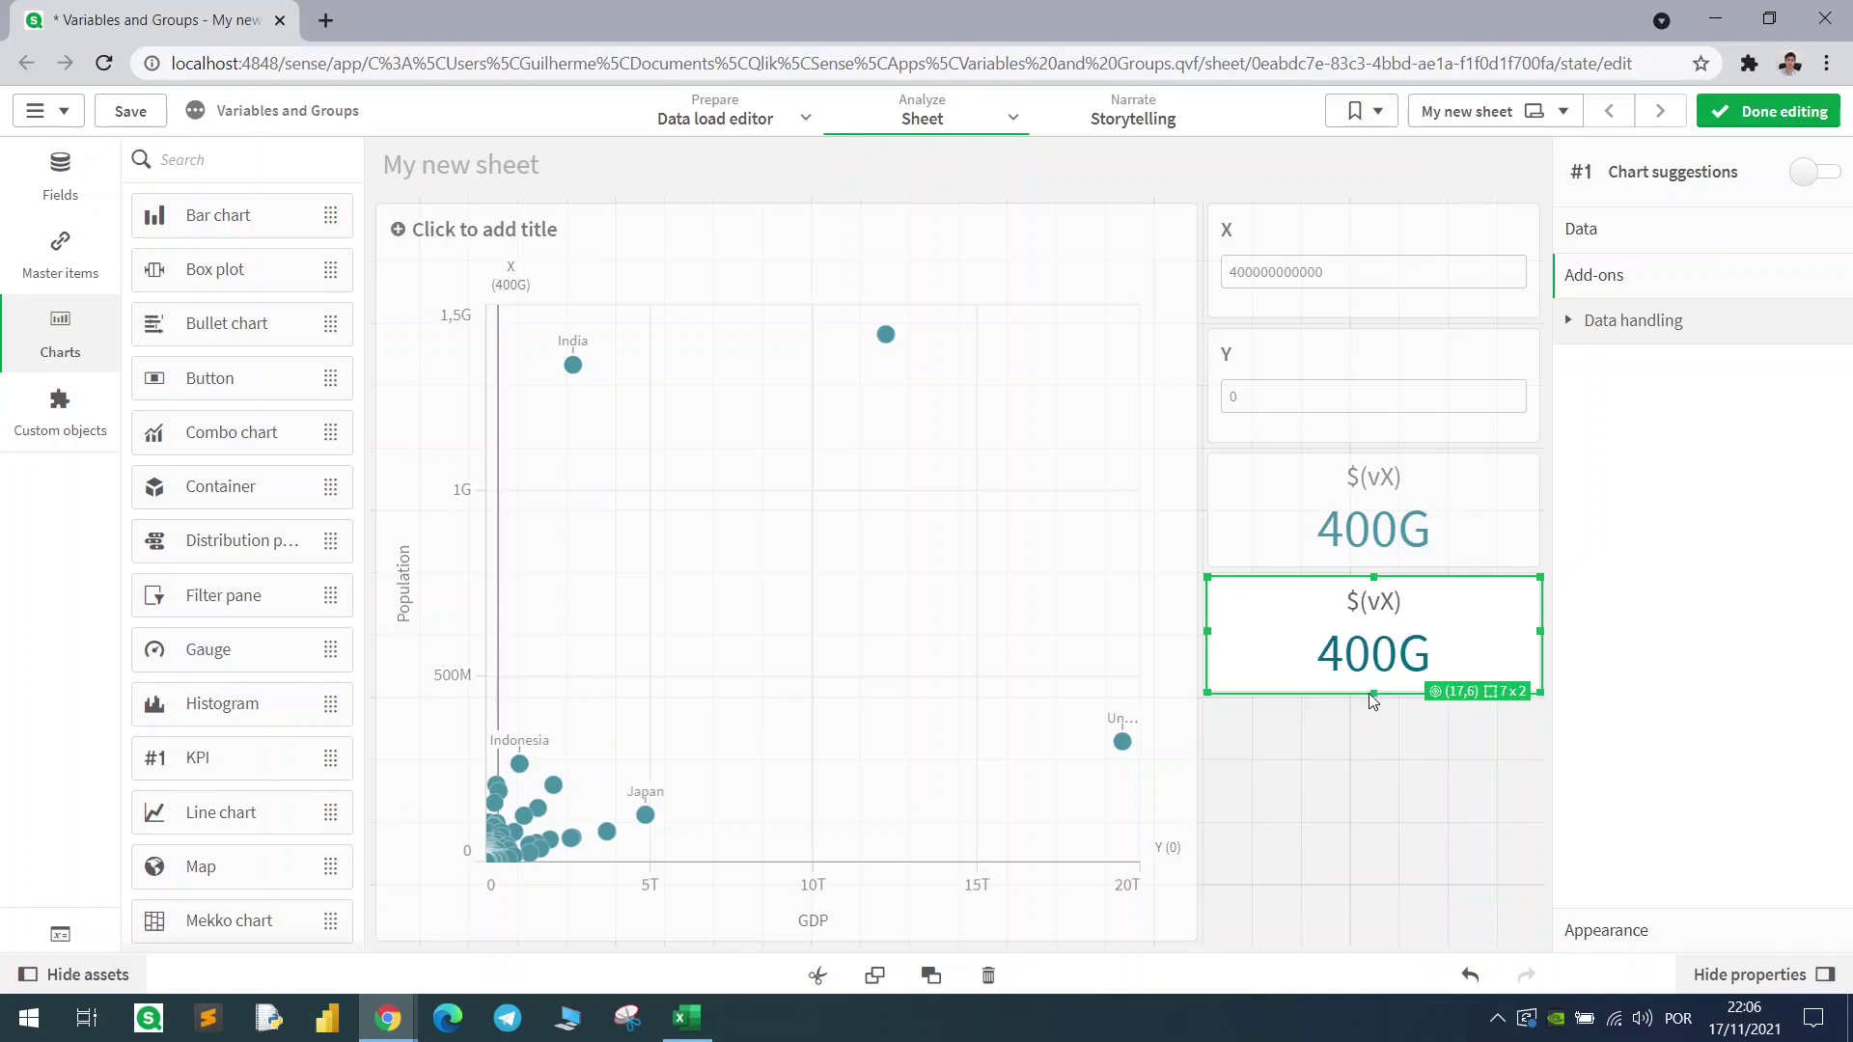
Change the measure expression of the copied KPI to $(vY)
left_click(1627, 227)
left_click(1641, 338)
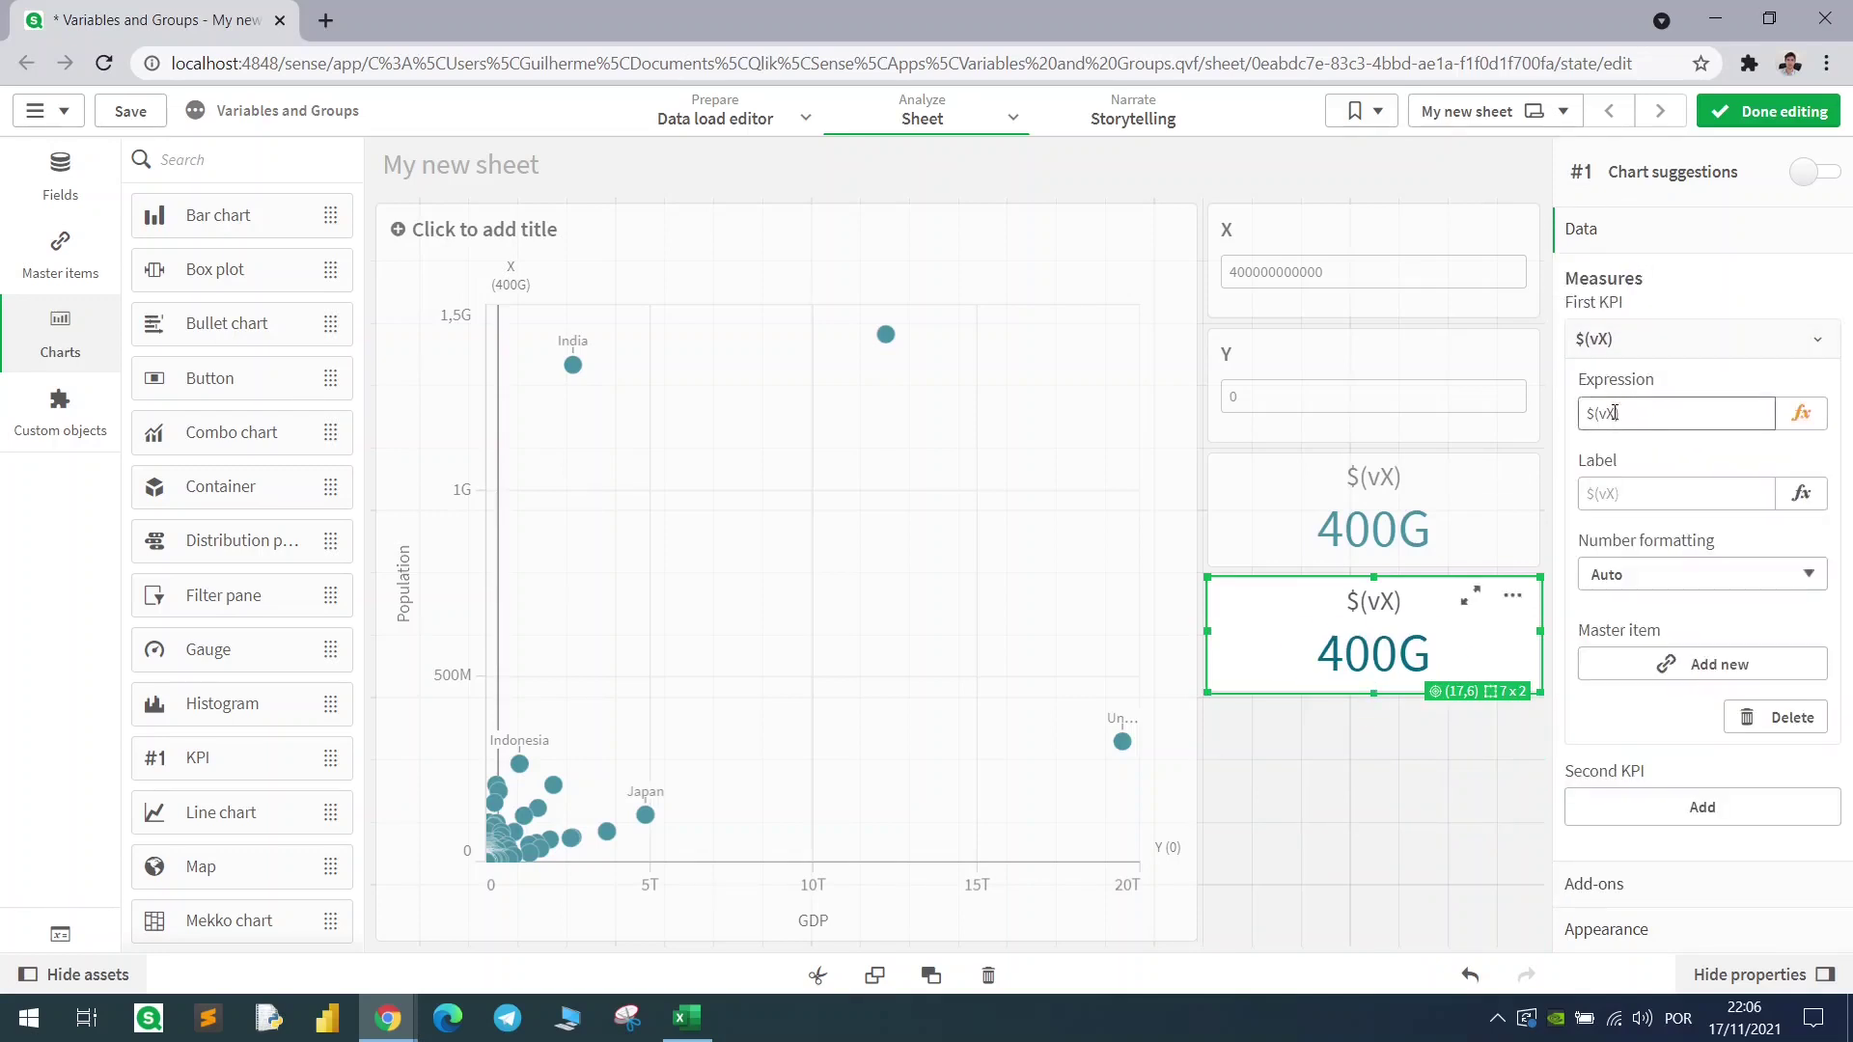
double_click(1611, 413)
type("vY")
key("Tab")
Finish editing the sheet and try the Y variable input with 50000000 and 500000000, ending on 50000000
left_click(1768, 111)
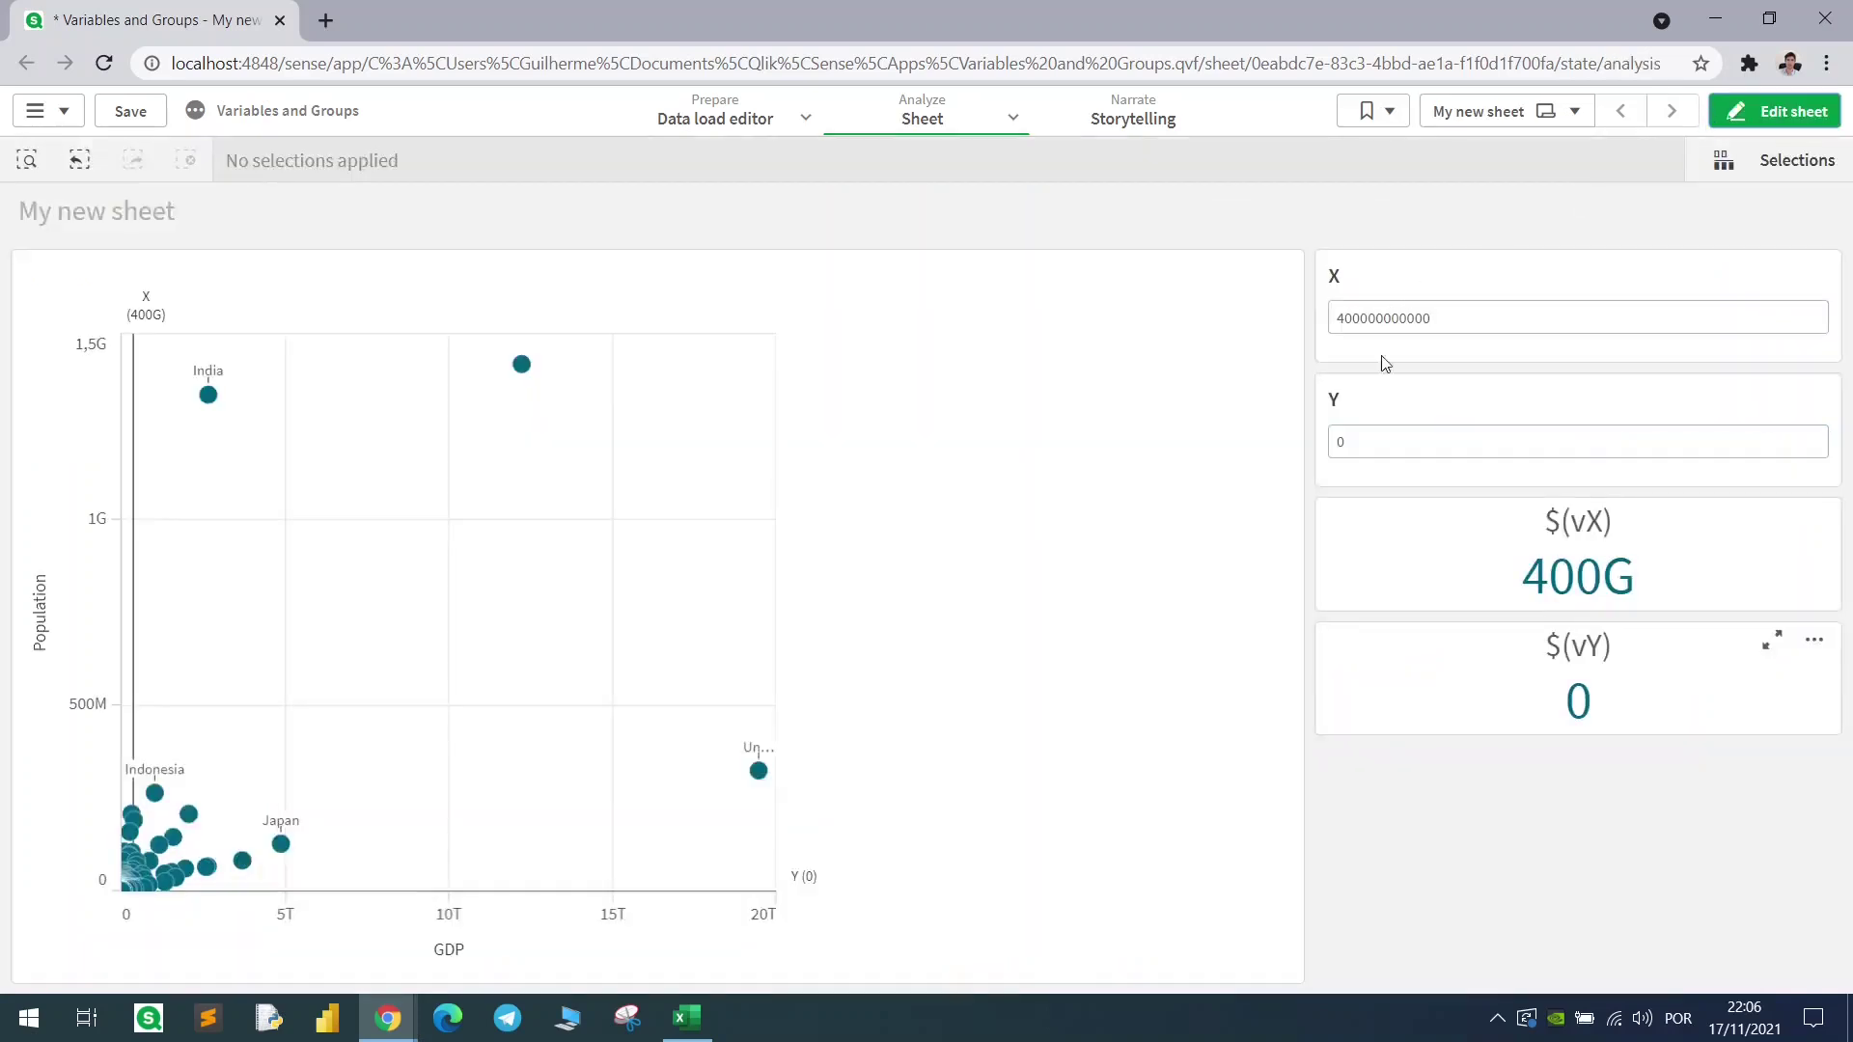
left_click(1376, 444)
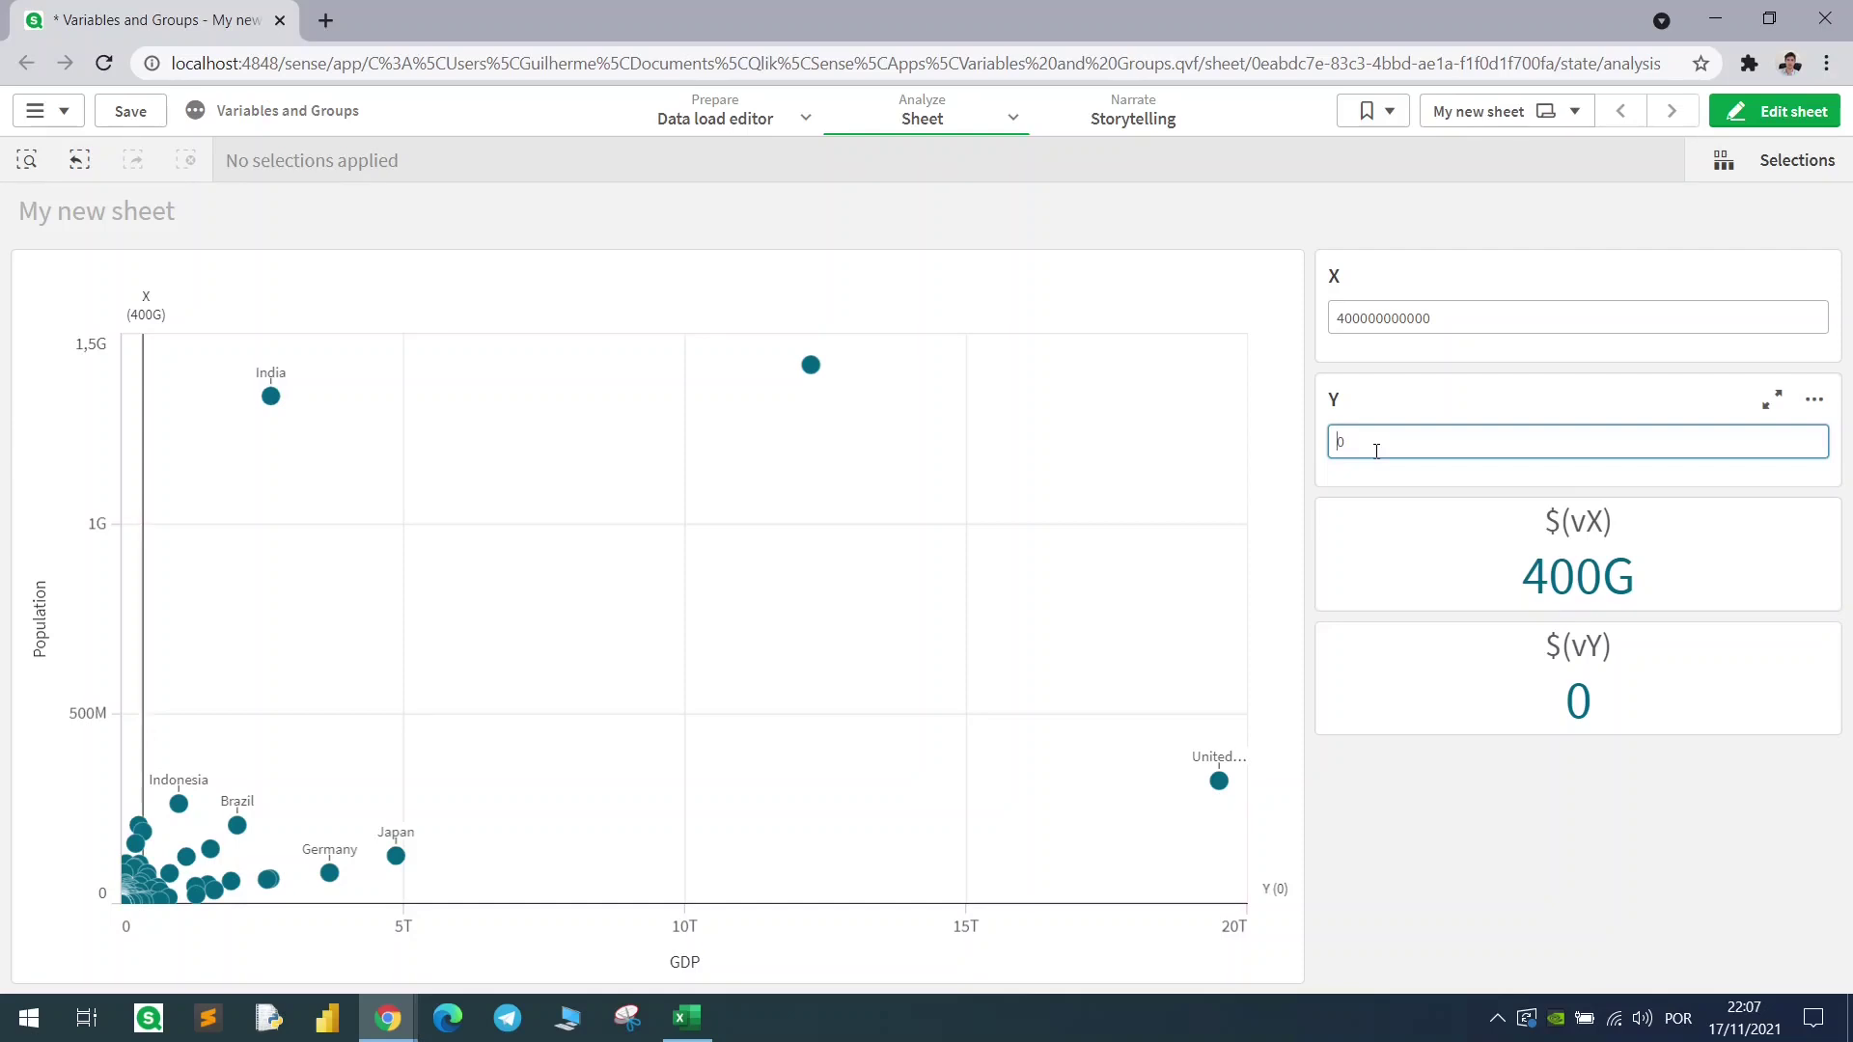
type("50000000")
key("Return")
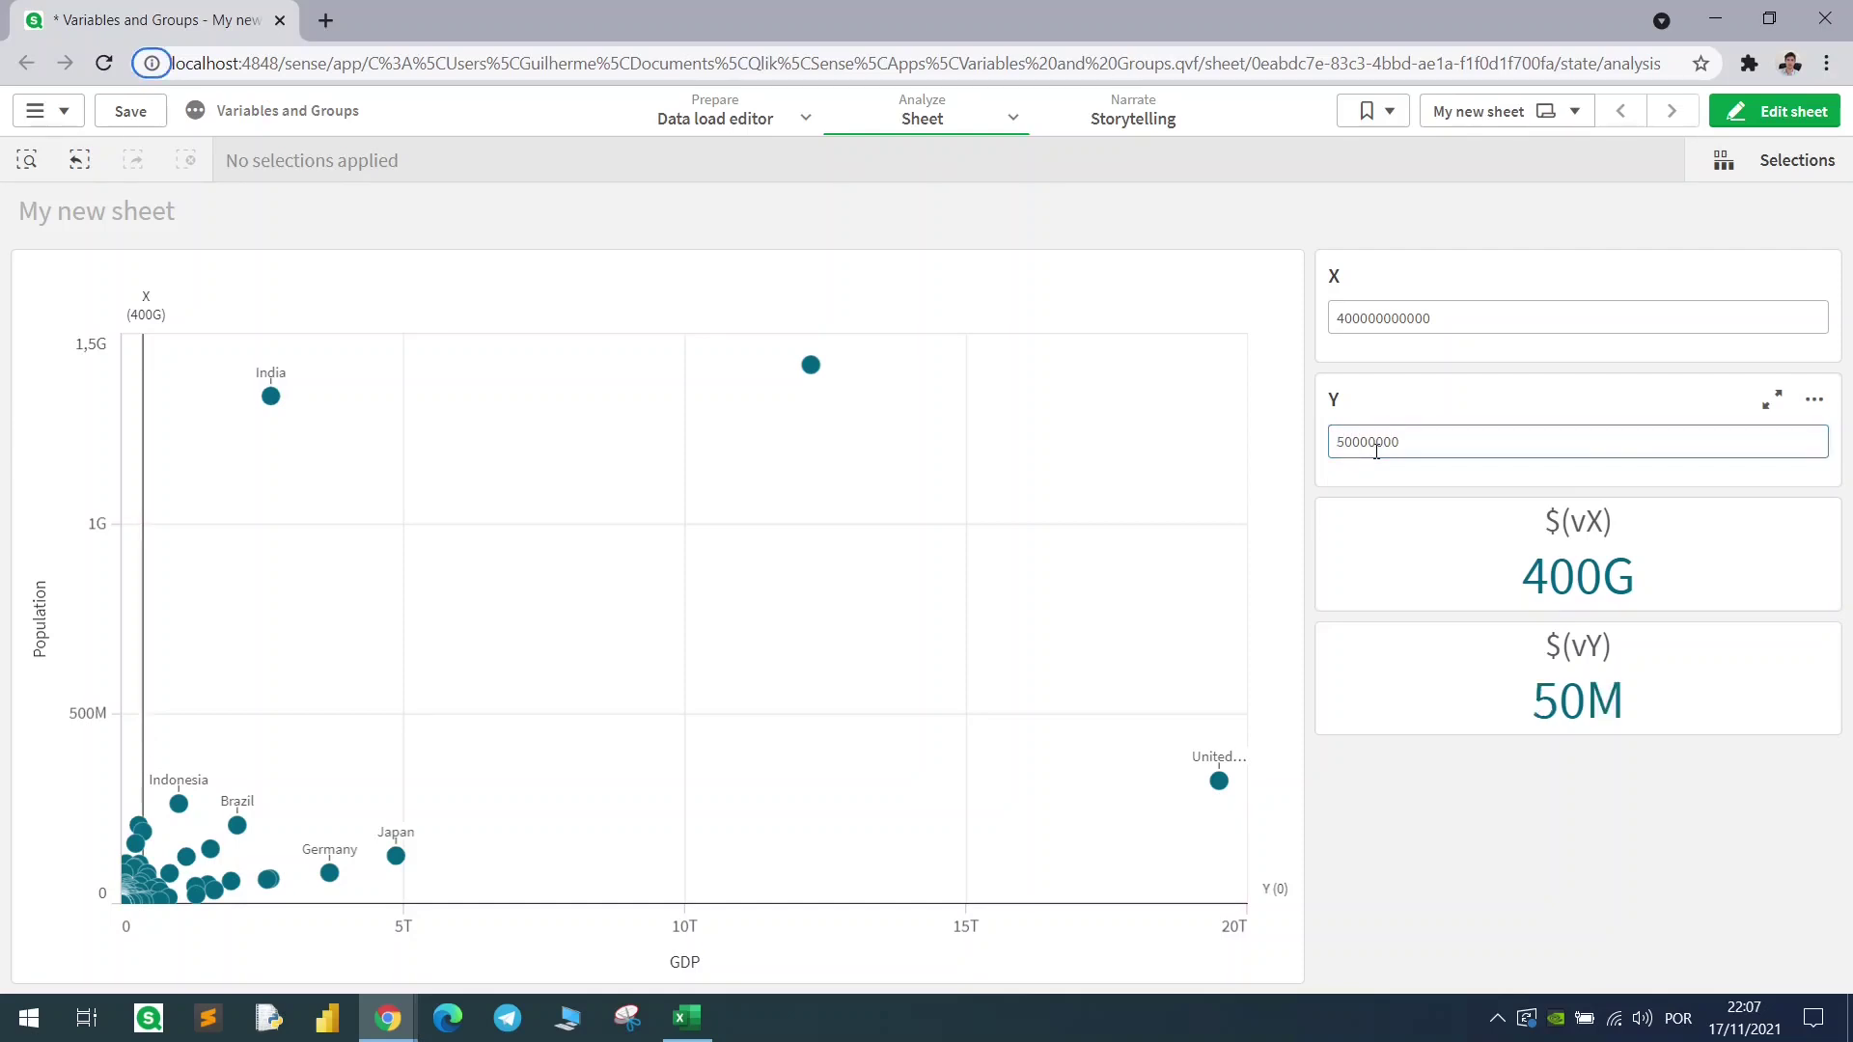
left_click(1438, 434)
key("Return")
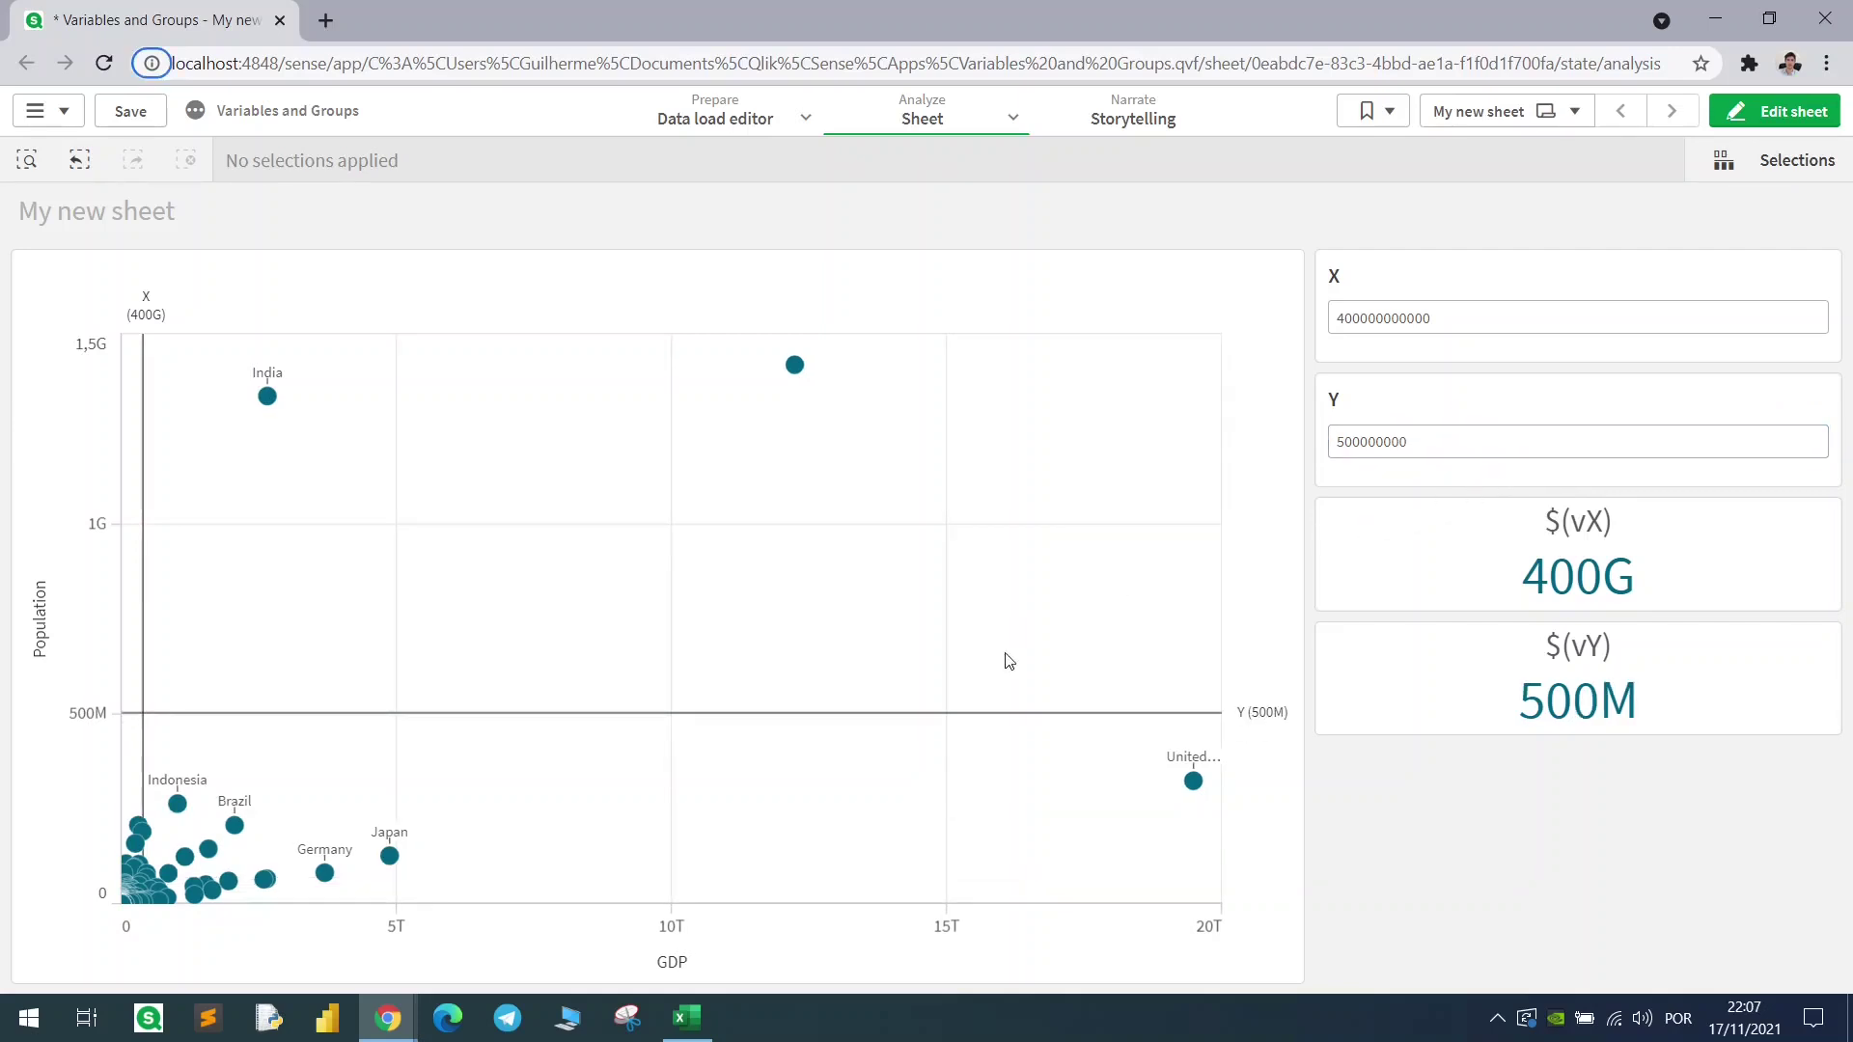
left_click(1502, 434)
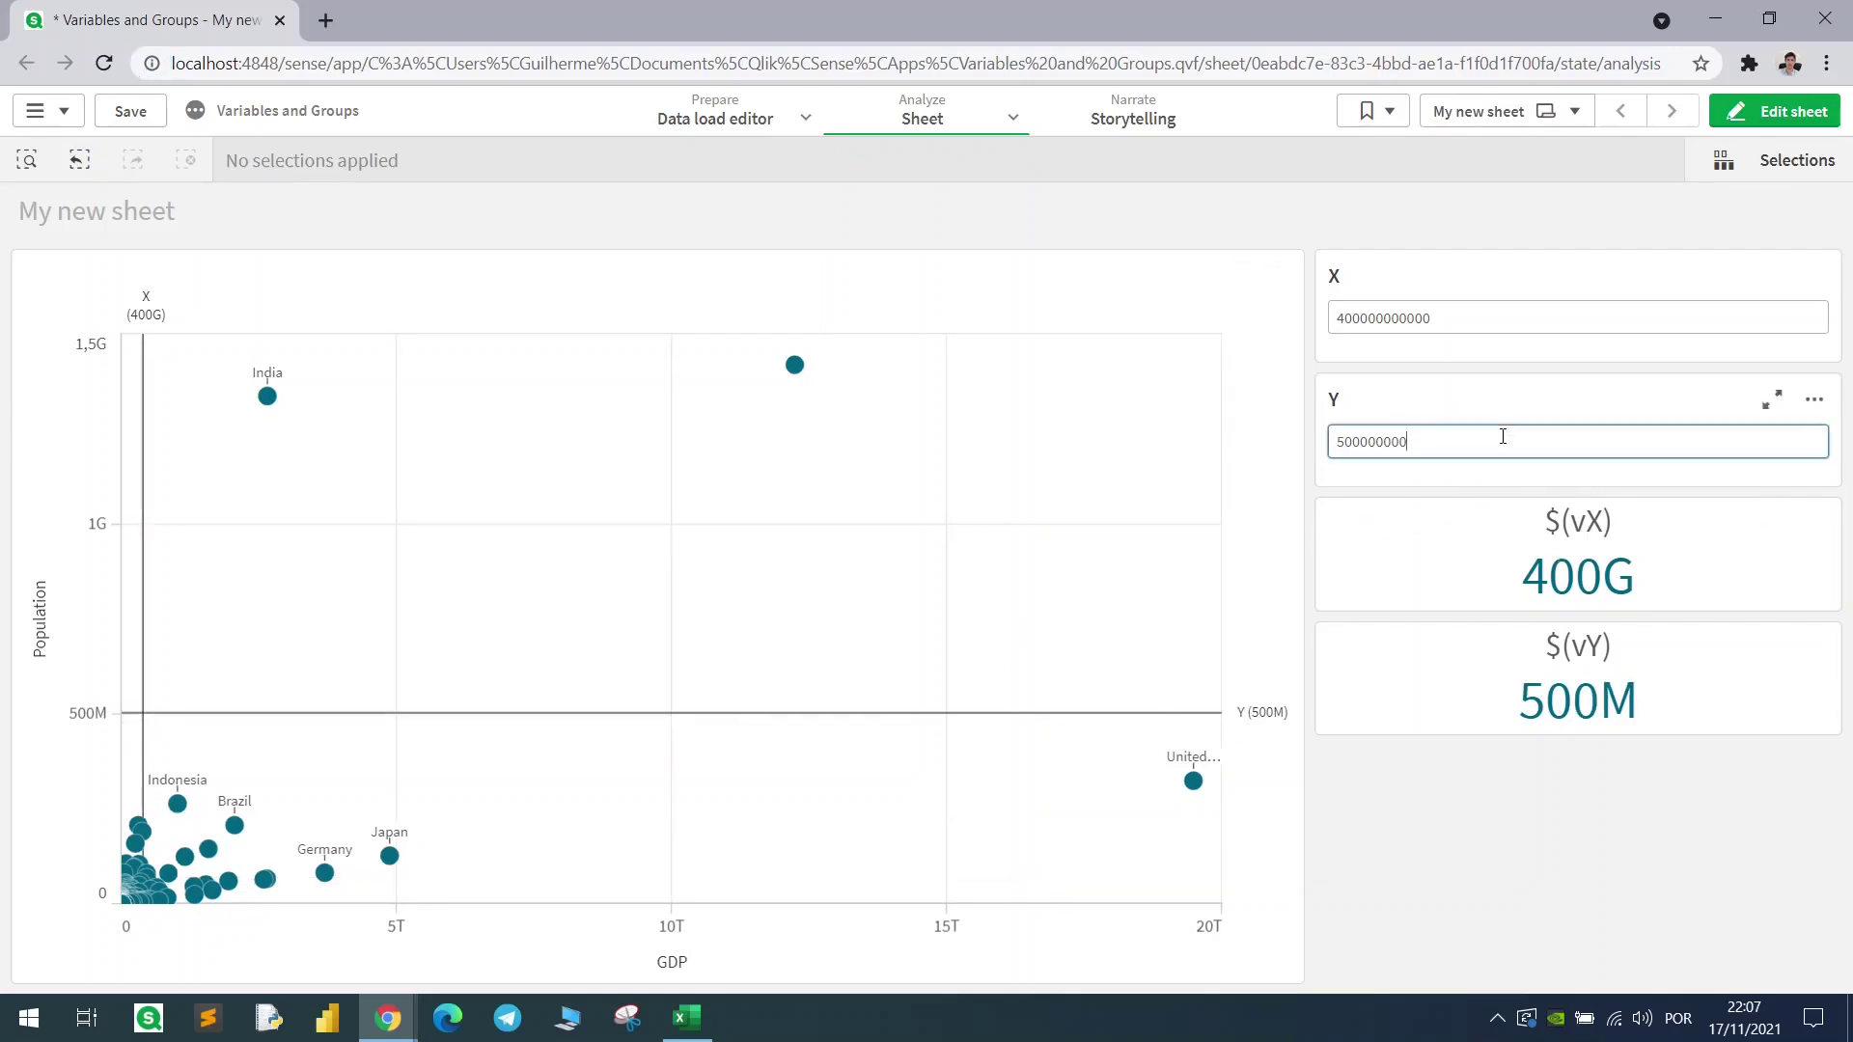
key("Return")
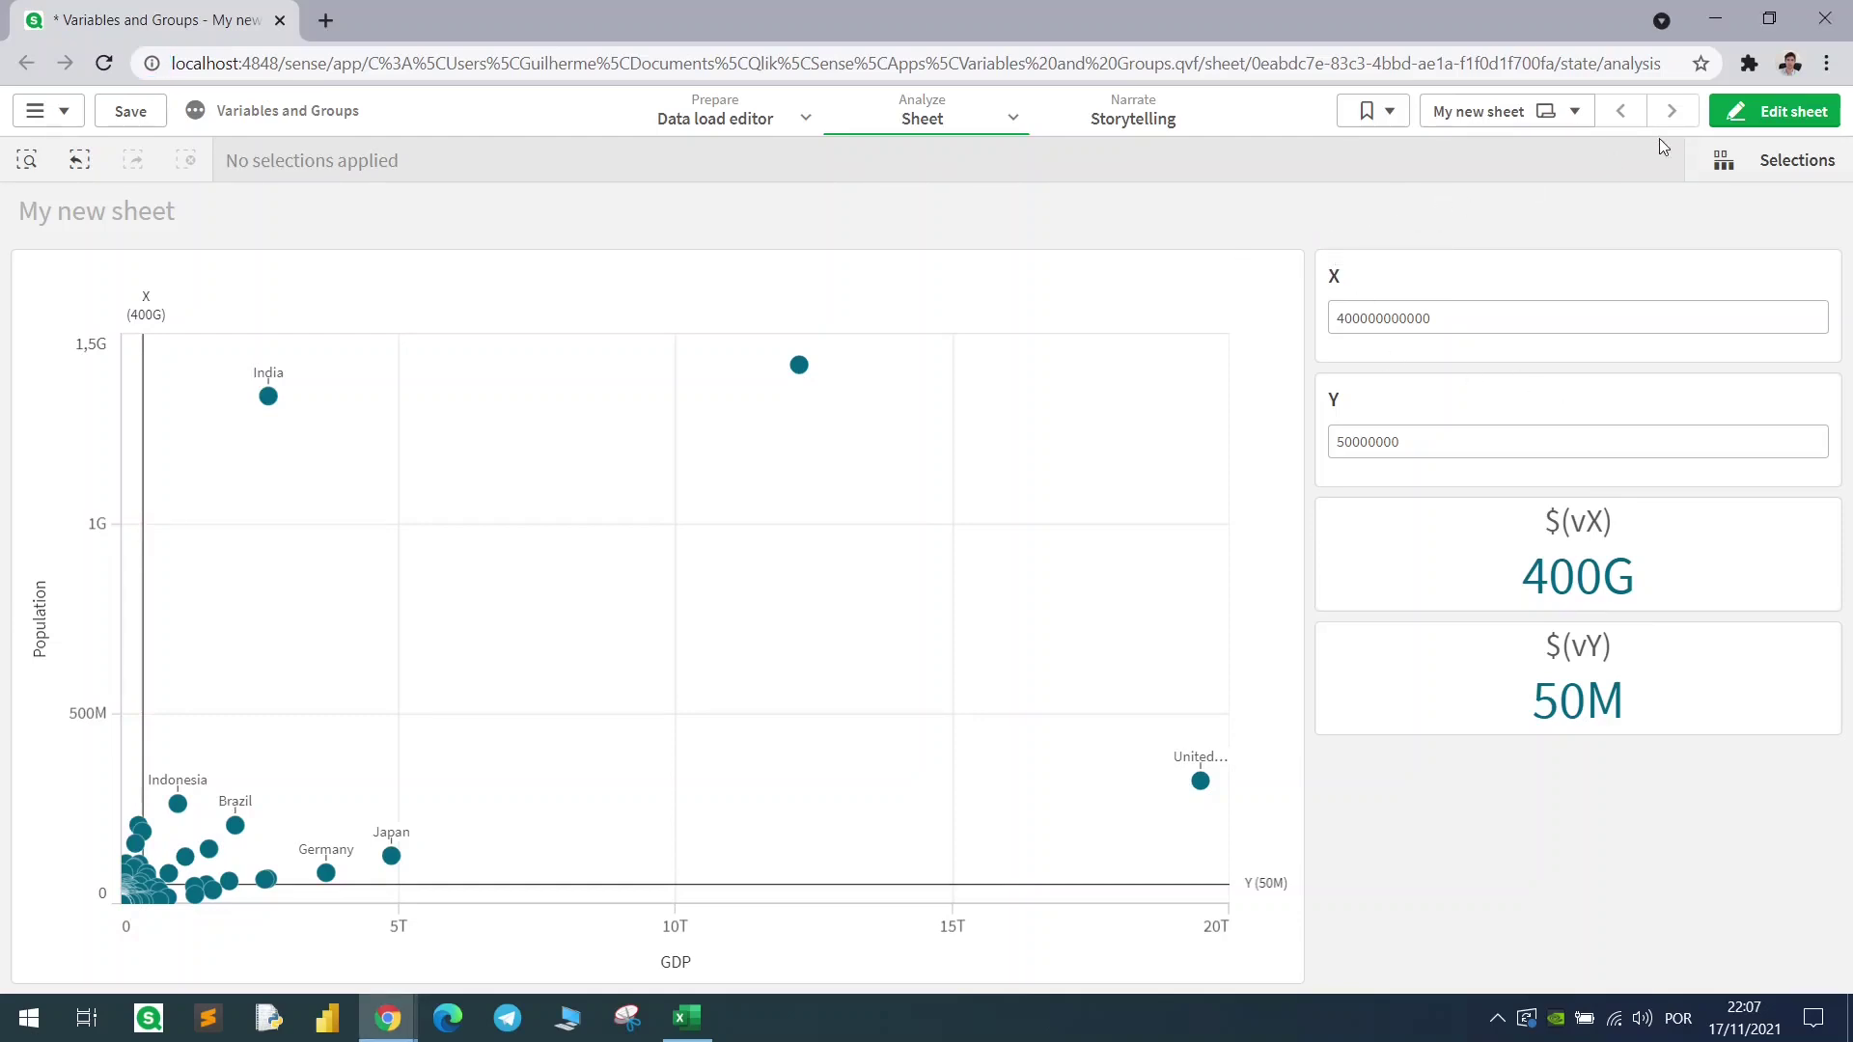
Reopen the sheet for editing, turn on the Extend sheet option, and extend the sheet downward
left_click(1774, 111)
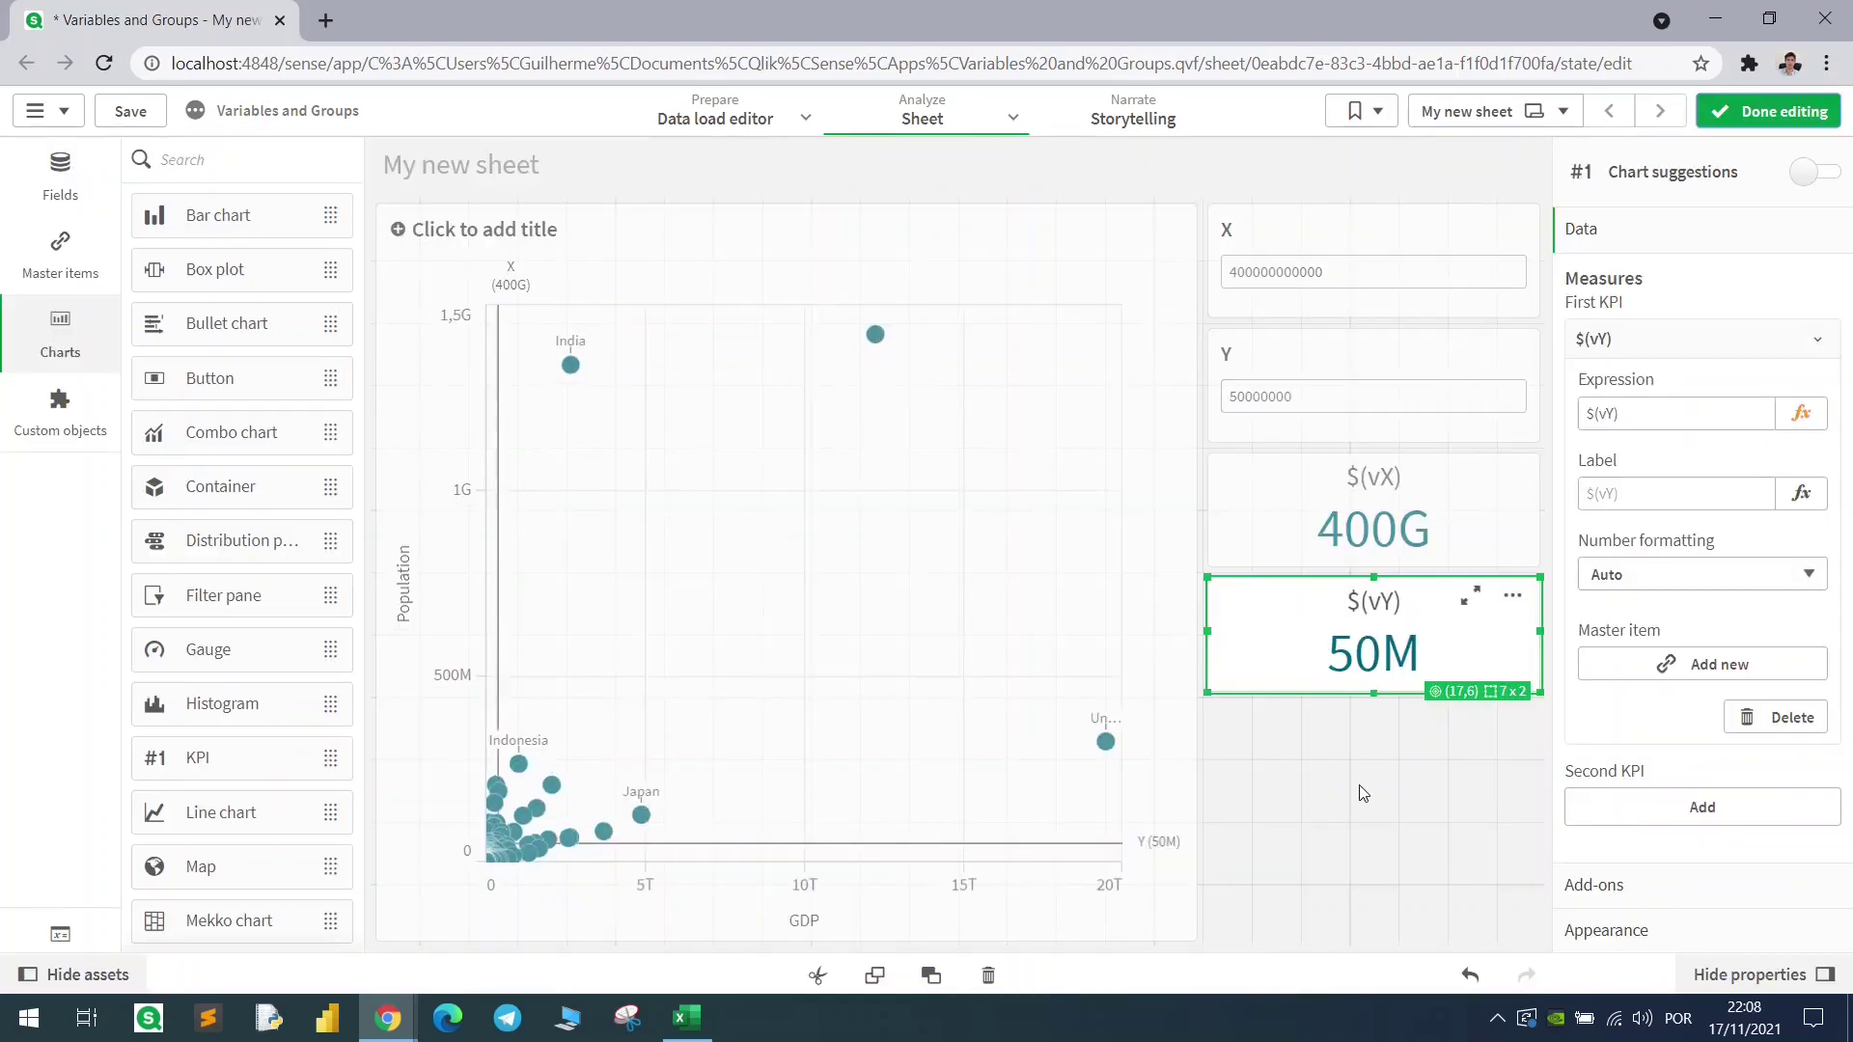
left_click(1362, 793)
scroll(1698, 793, "down", 3)
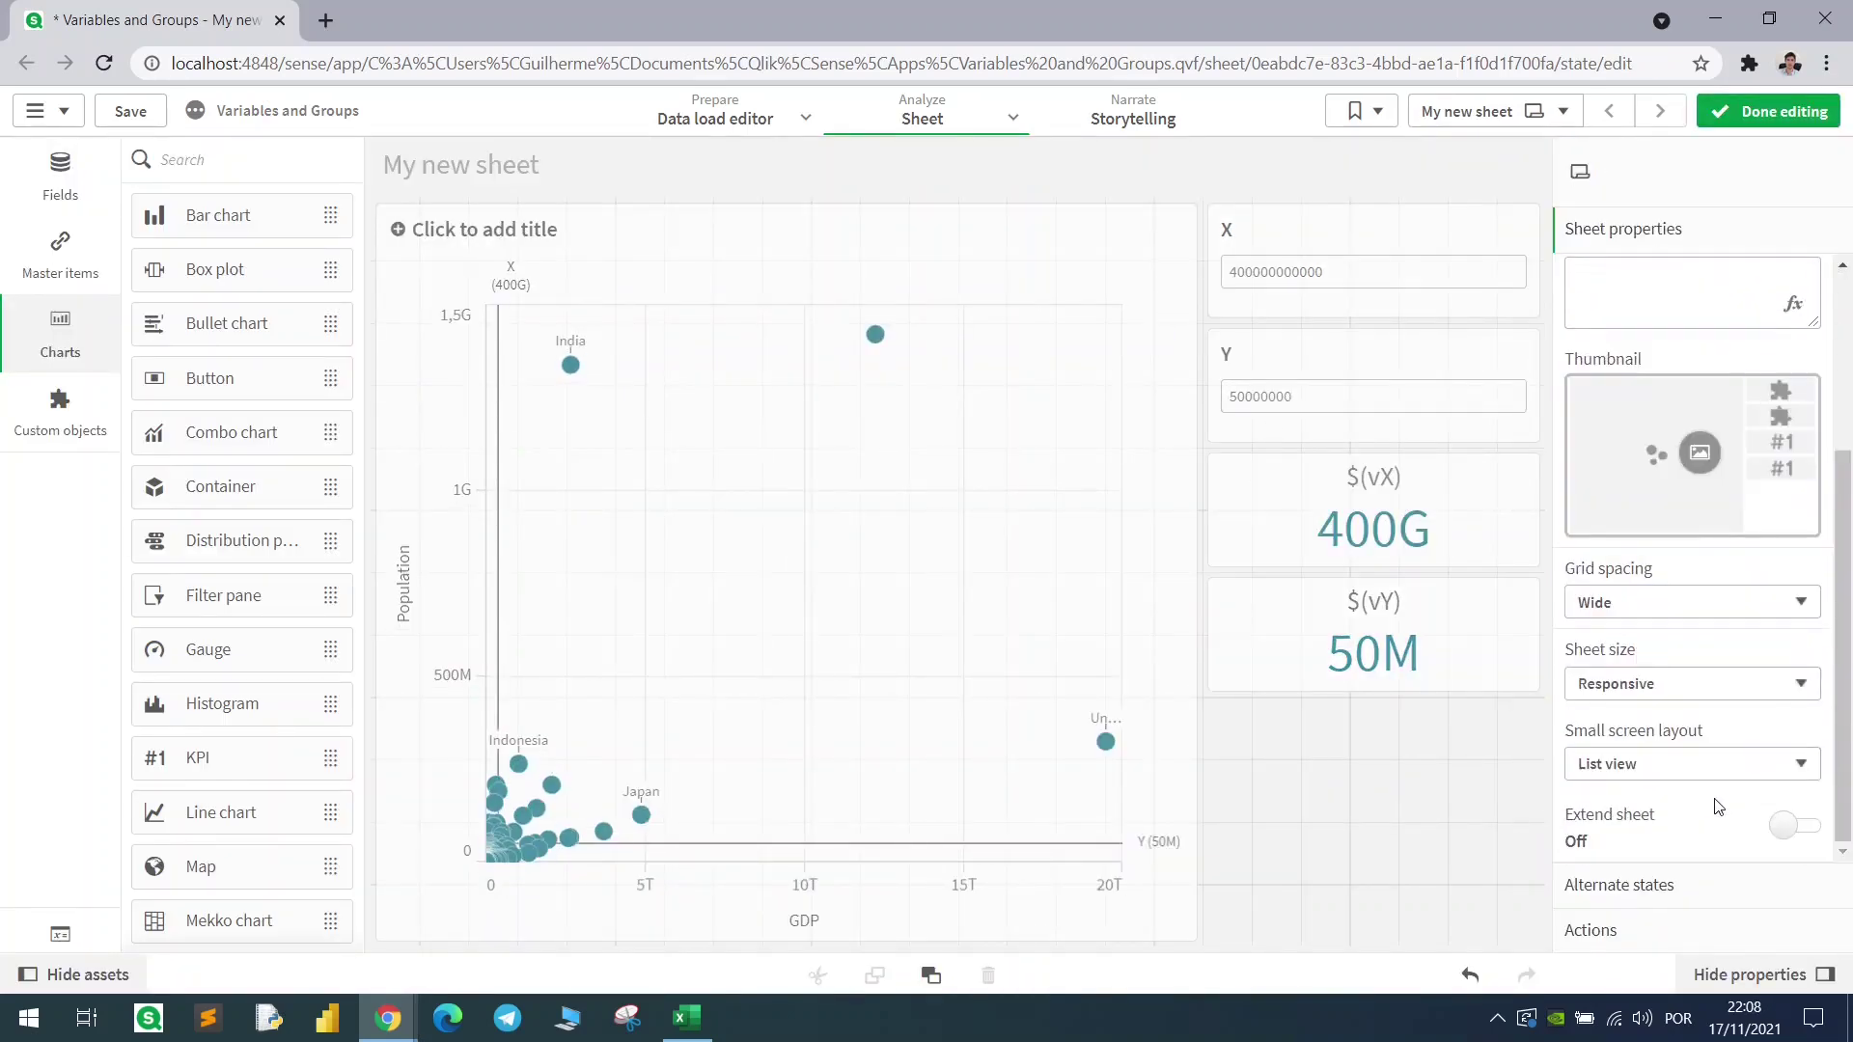
left_click(1795, 825)
left_click(904, 924)
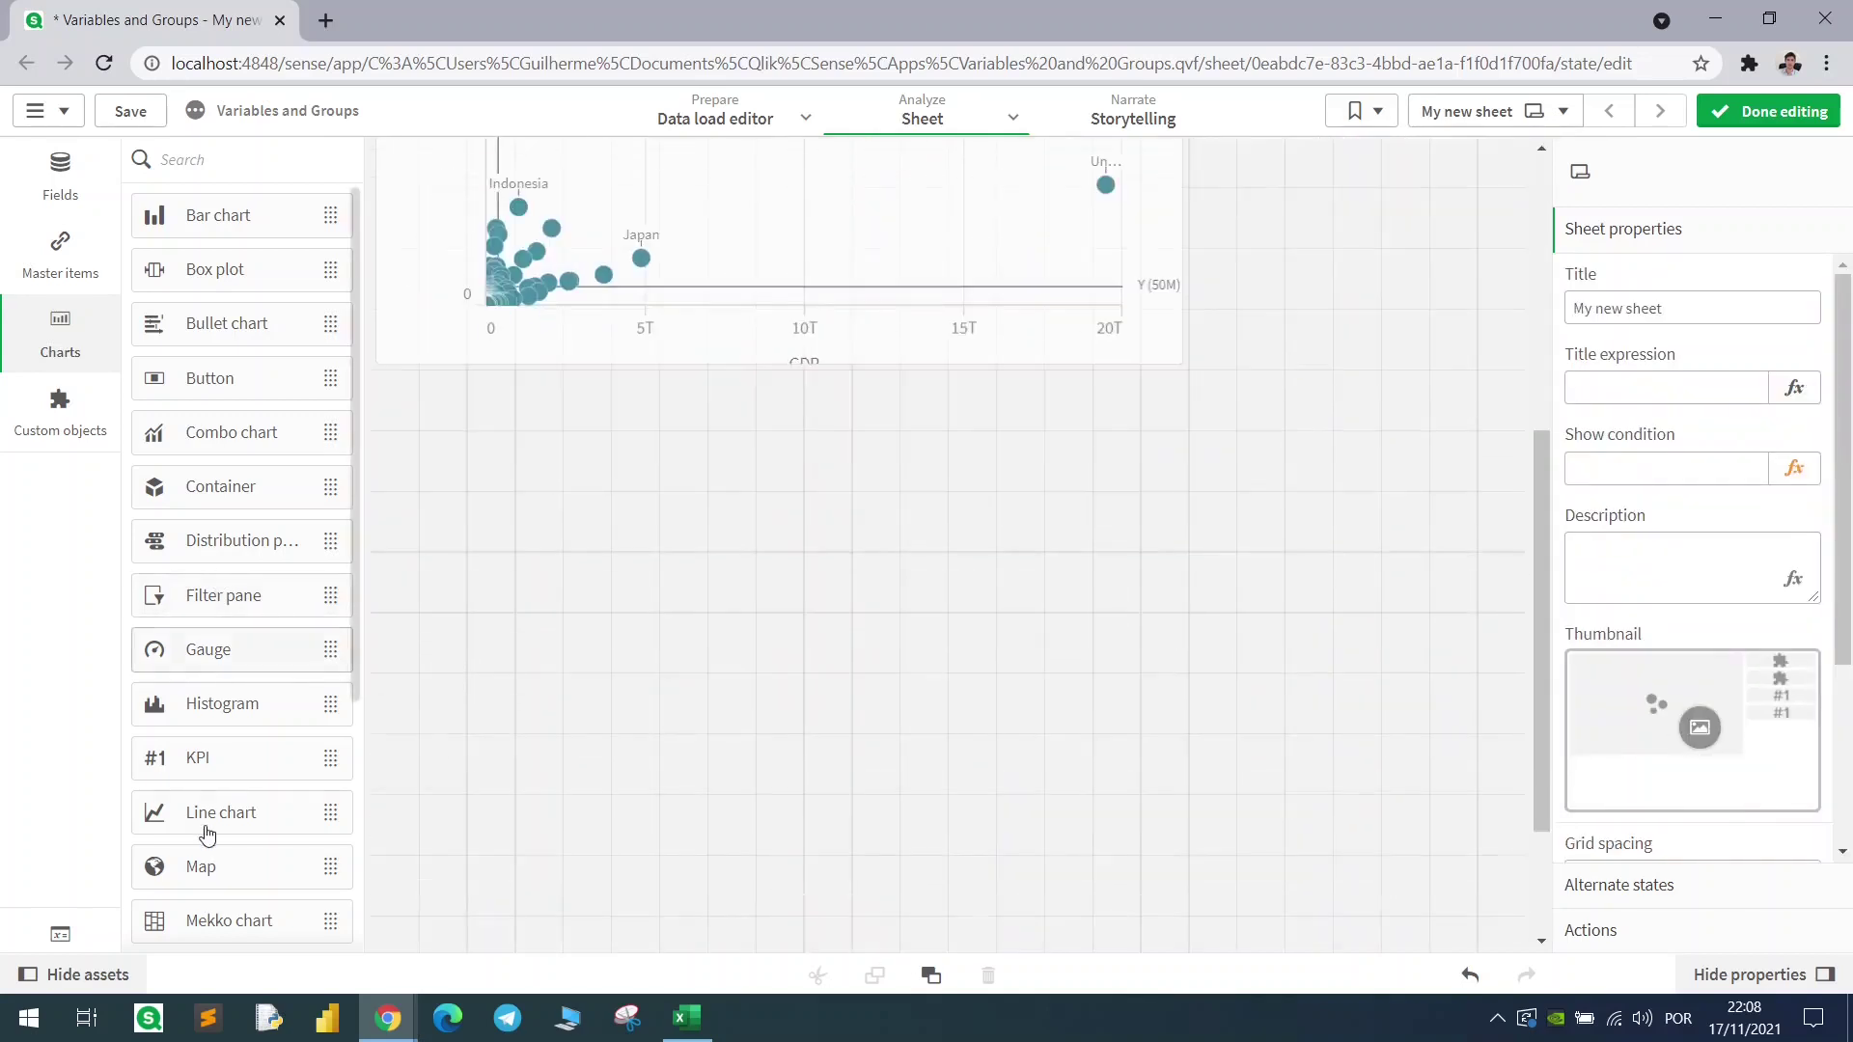
Add a table to the empty area below the scatter plot, with Country as its dimension
scroll(250, 830, "down", 4)
left_click_drag(221, 758, 772, 366)
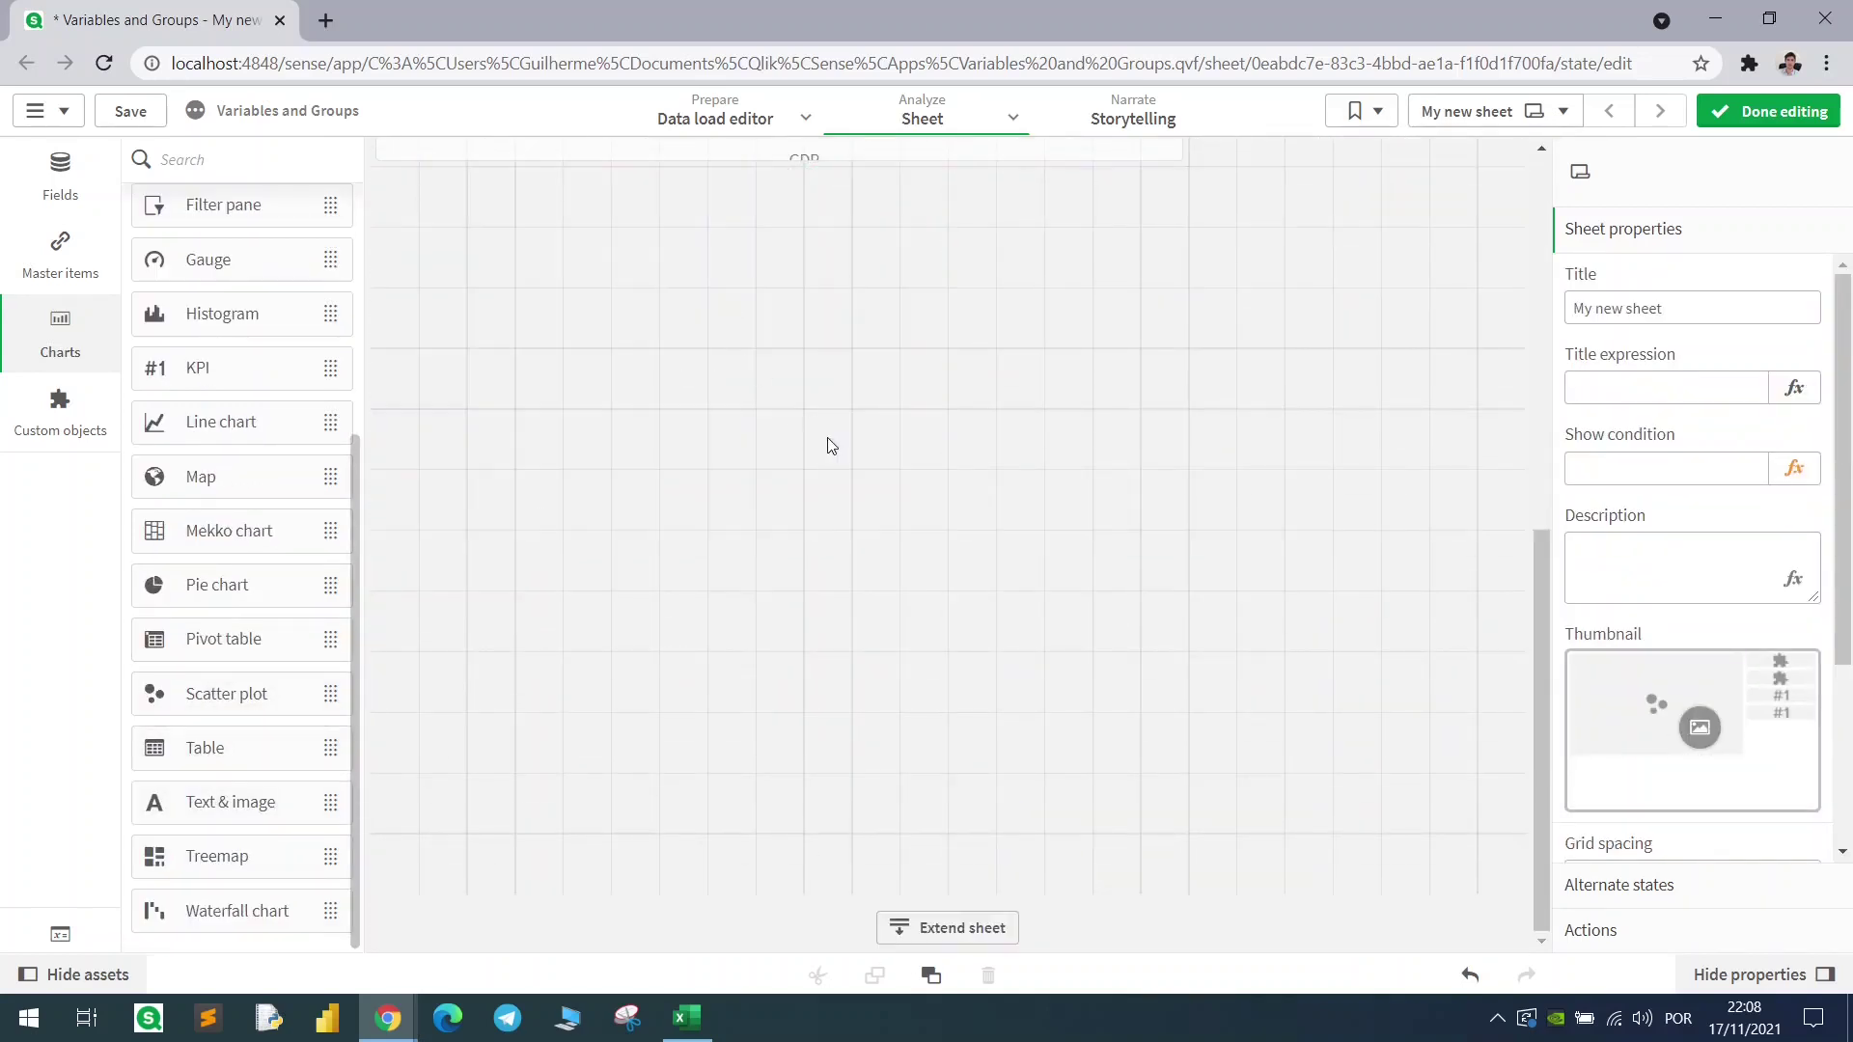
left_click_drag(941, 526, 818, 829)
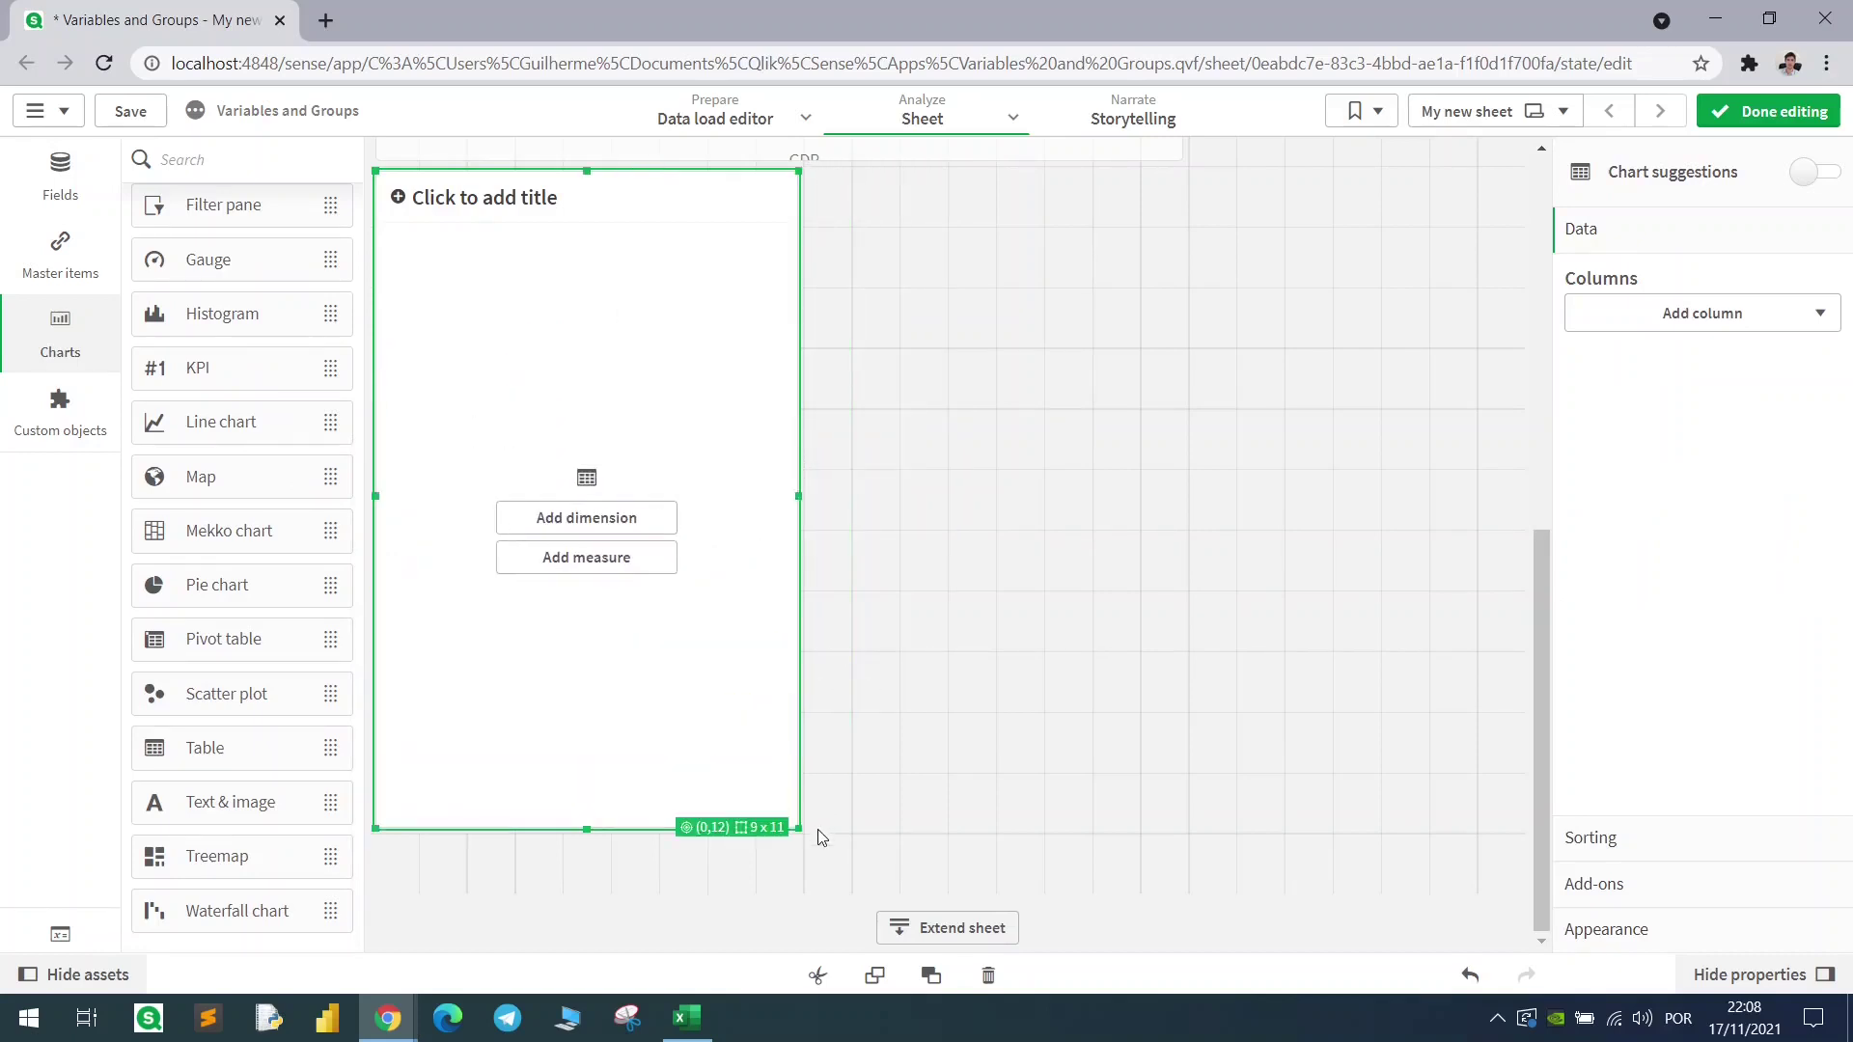
left_click(646, 522)
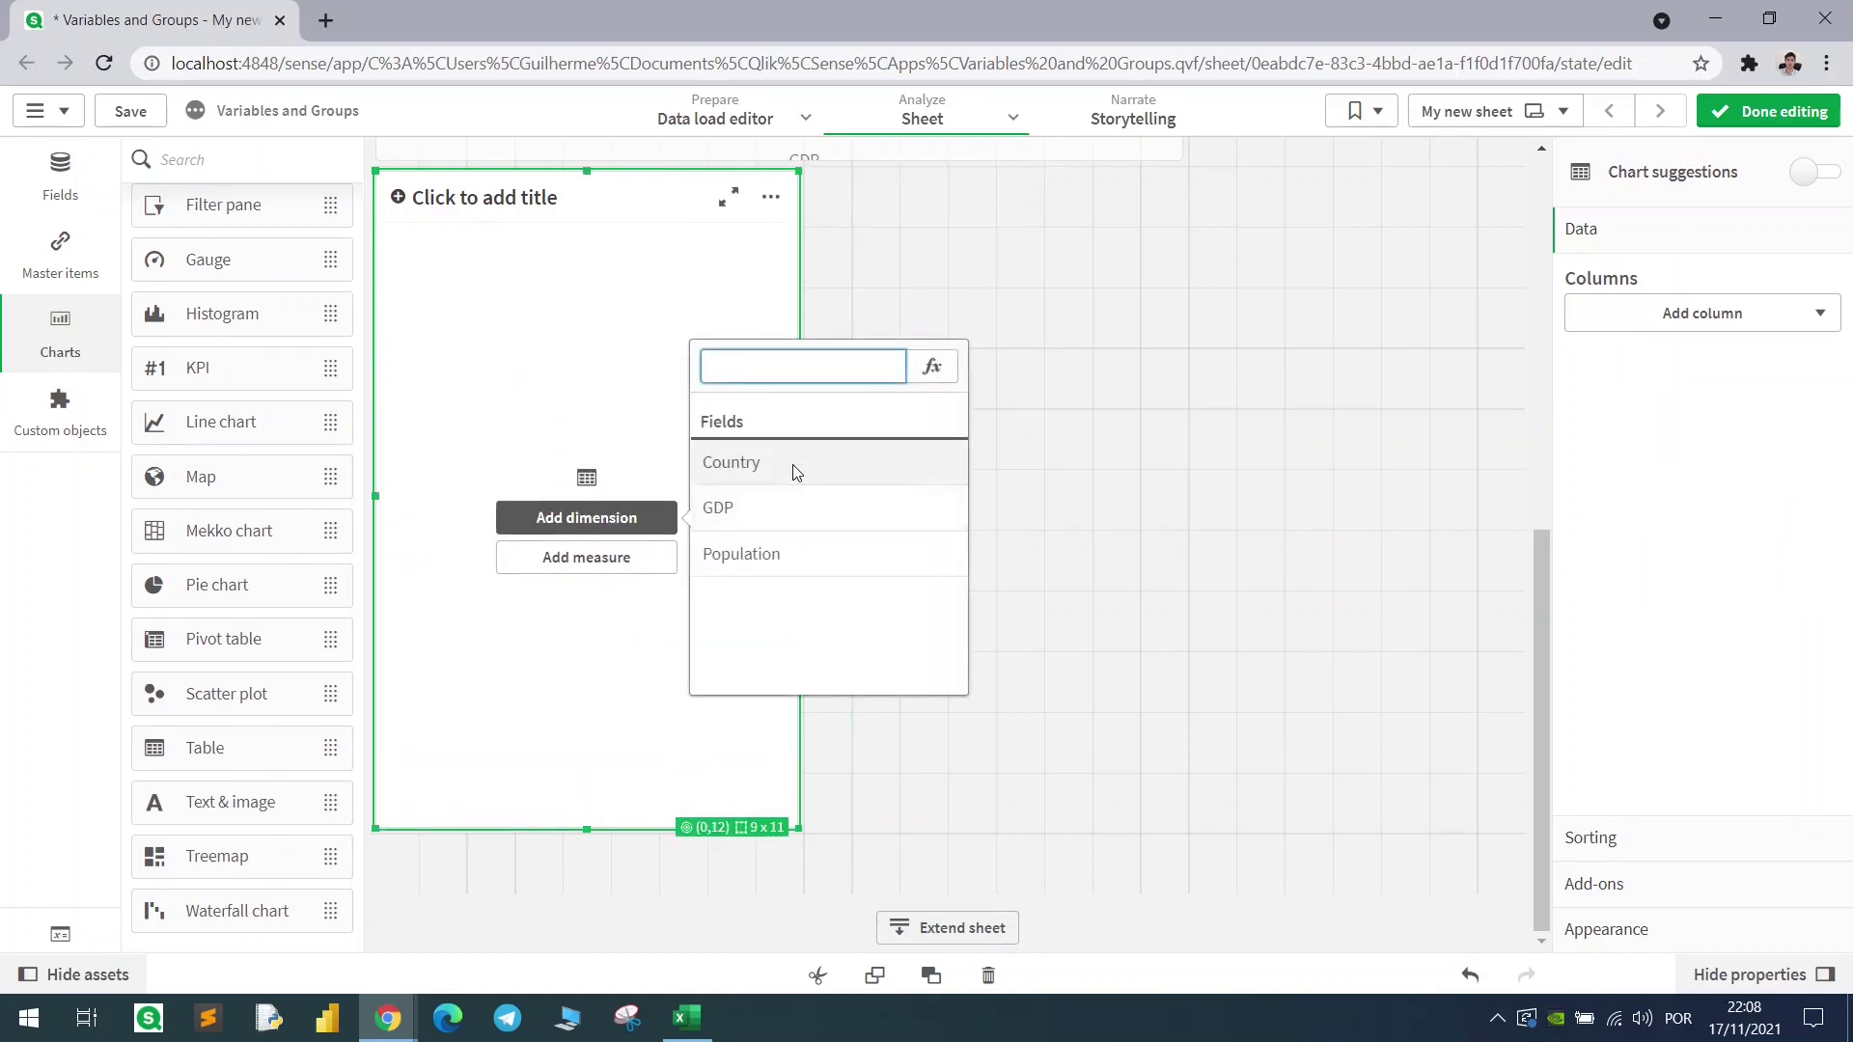
left_click(798, 467)
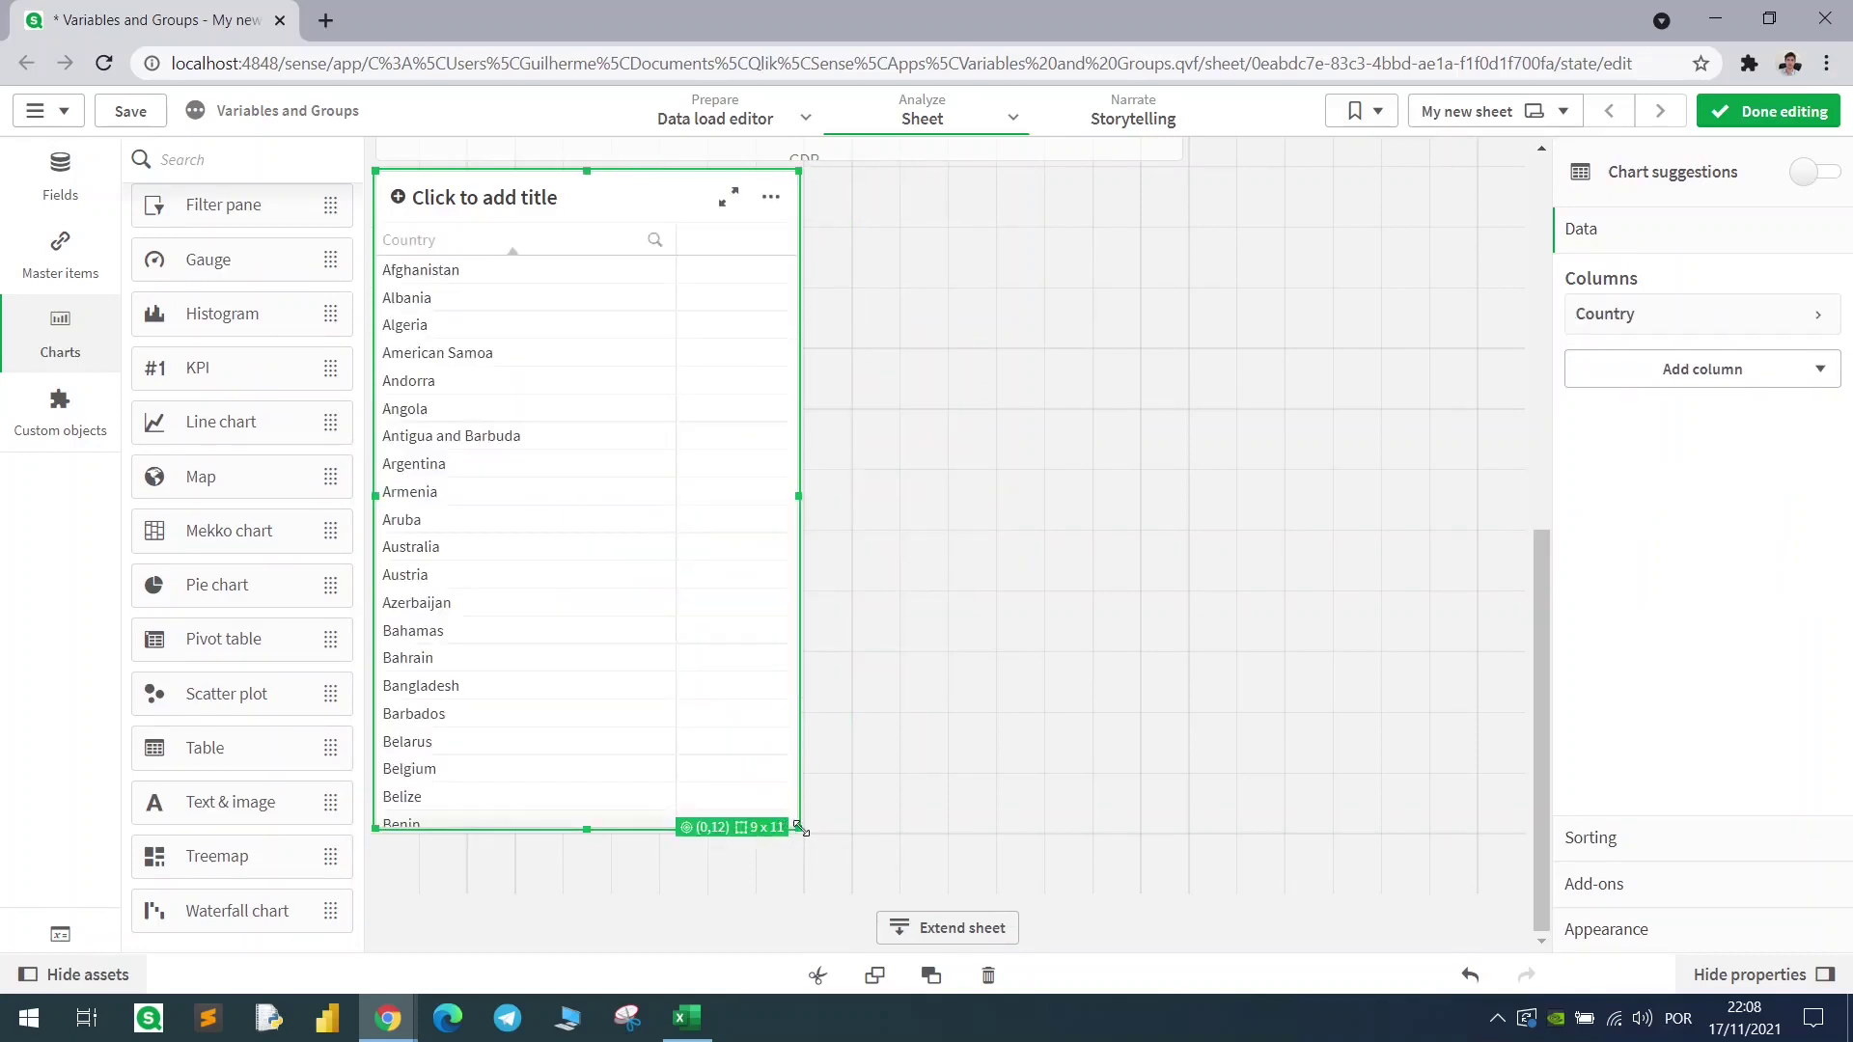
Extend the country table to 9 x 12 grid cells and add the GDP field to it
left_click_drag(799, 827, 812, 903)
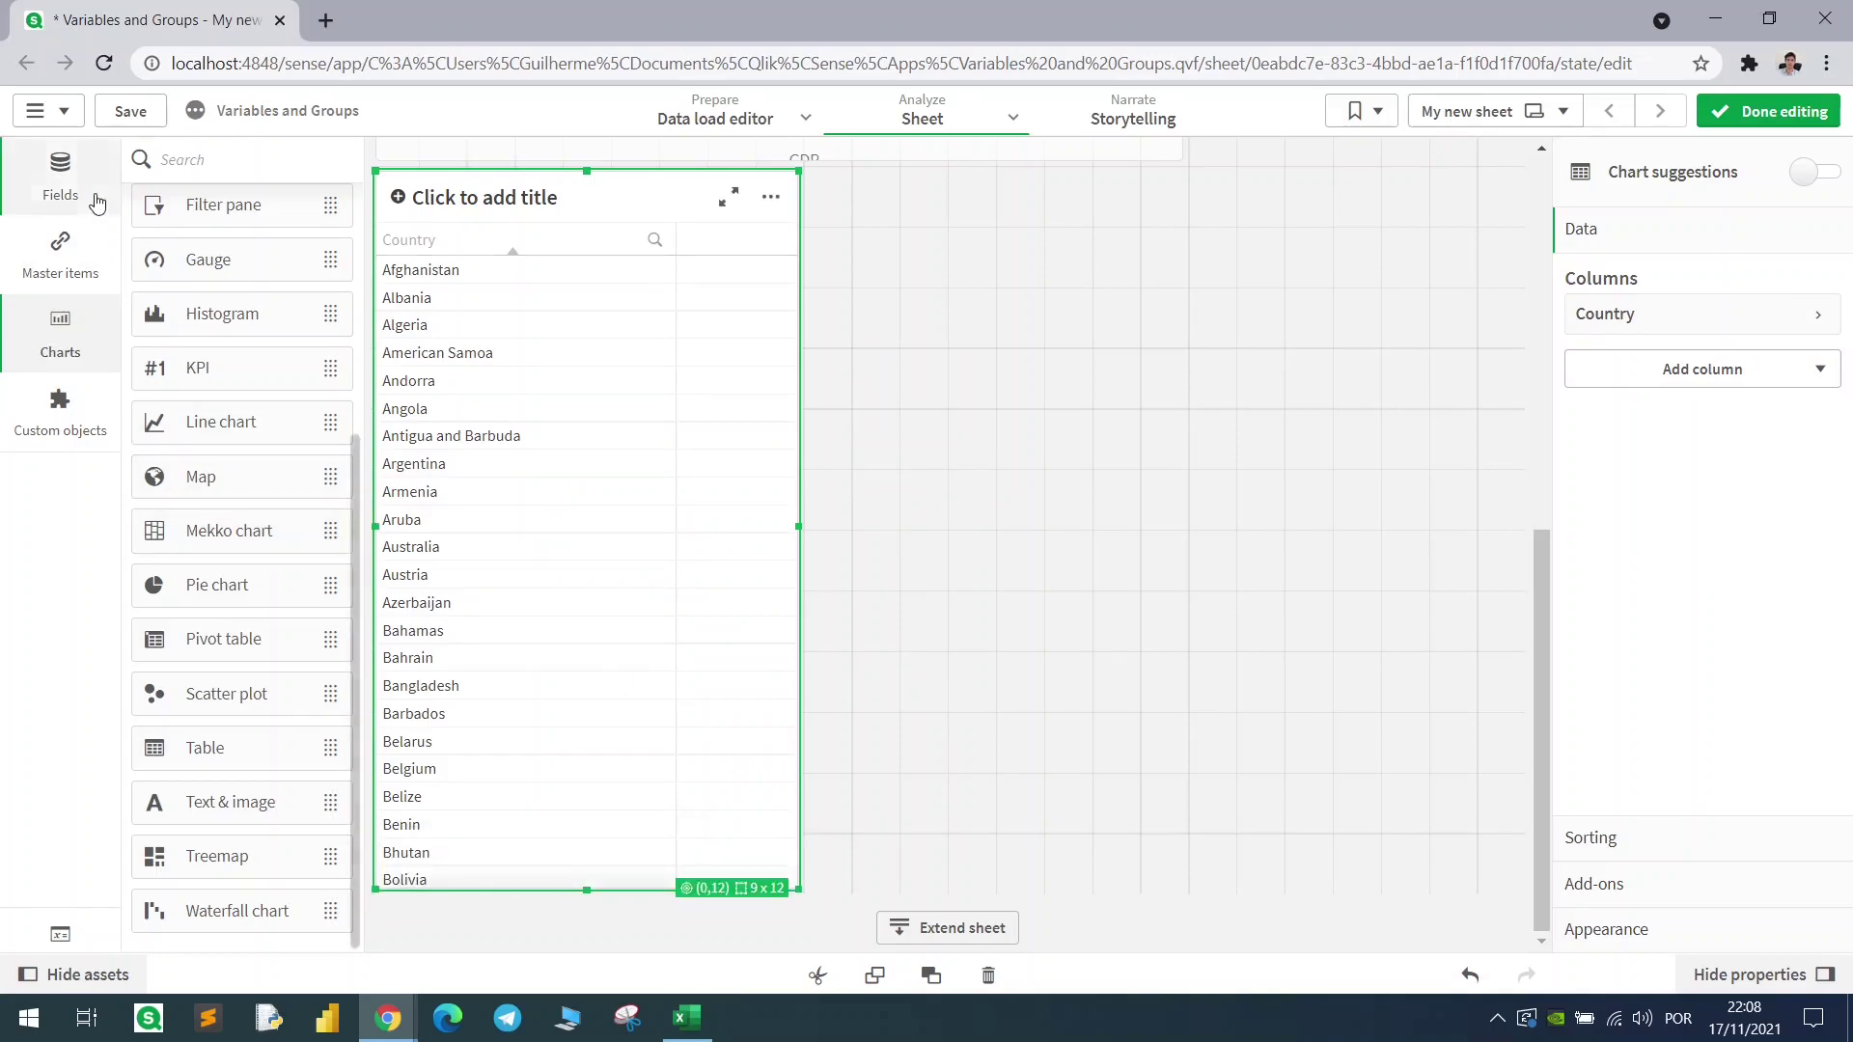
left_click(60, 179)
left_click_drag(200, 283, 641, 483)
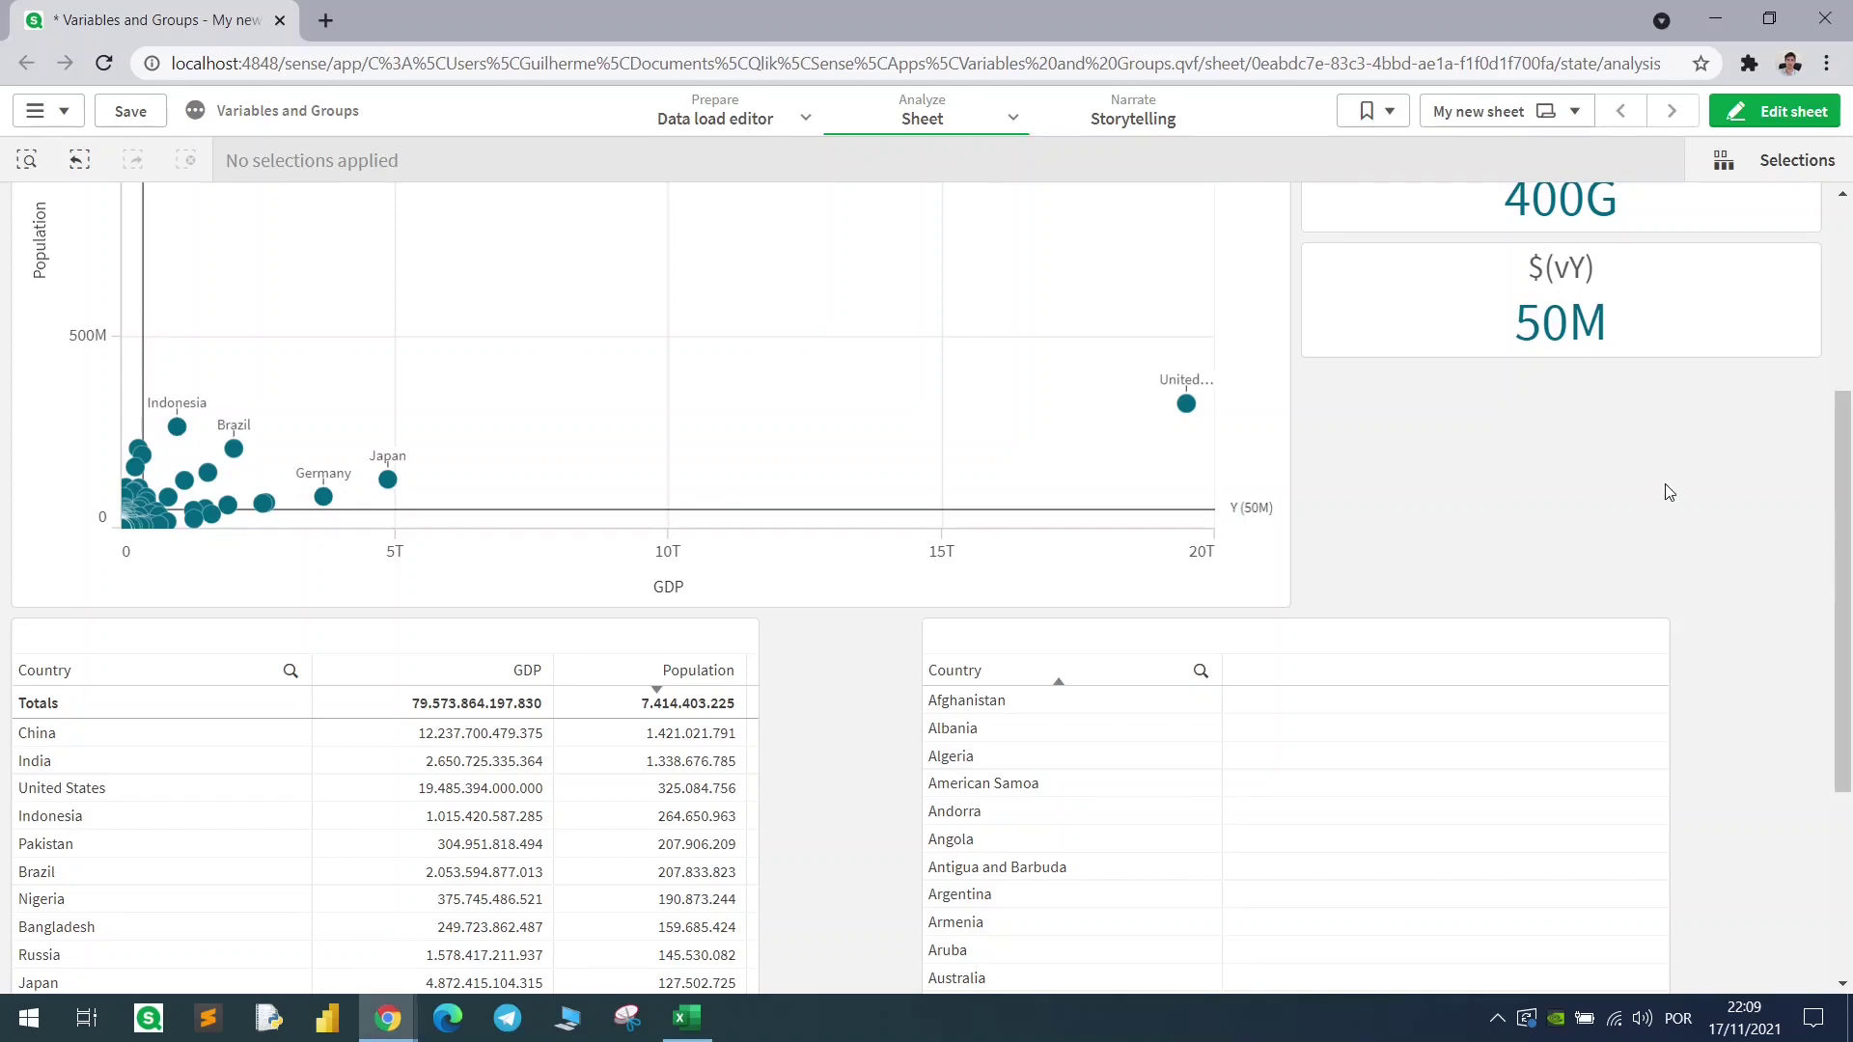
Review the country tables and the scatter plot, identifying quadrants Q1 to Q4 formed by the X and Y reference lines
scroll(1666, 492, "down", 3)
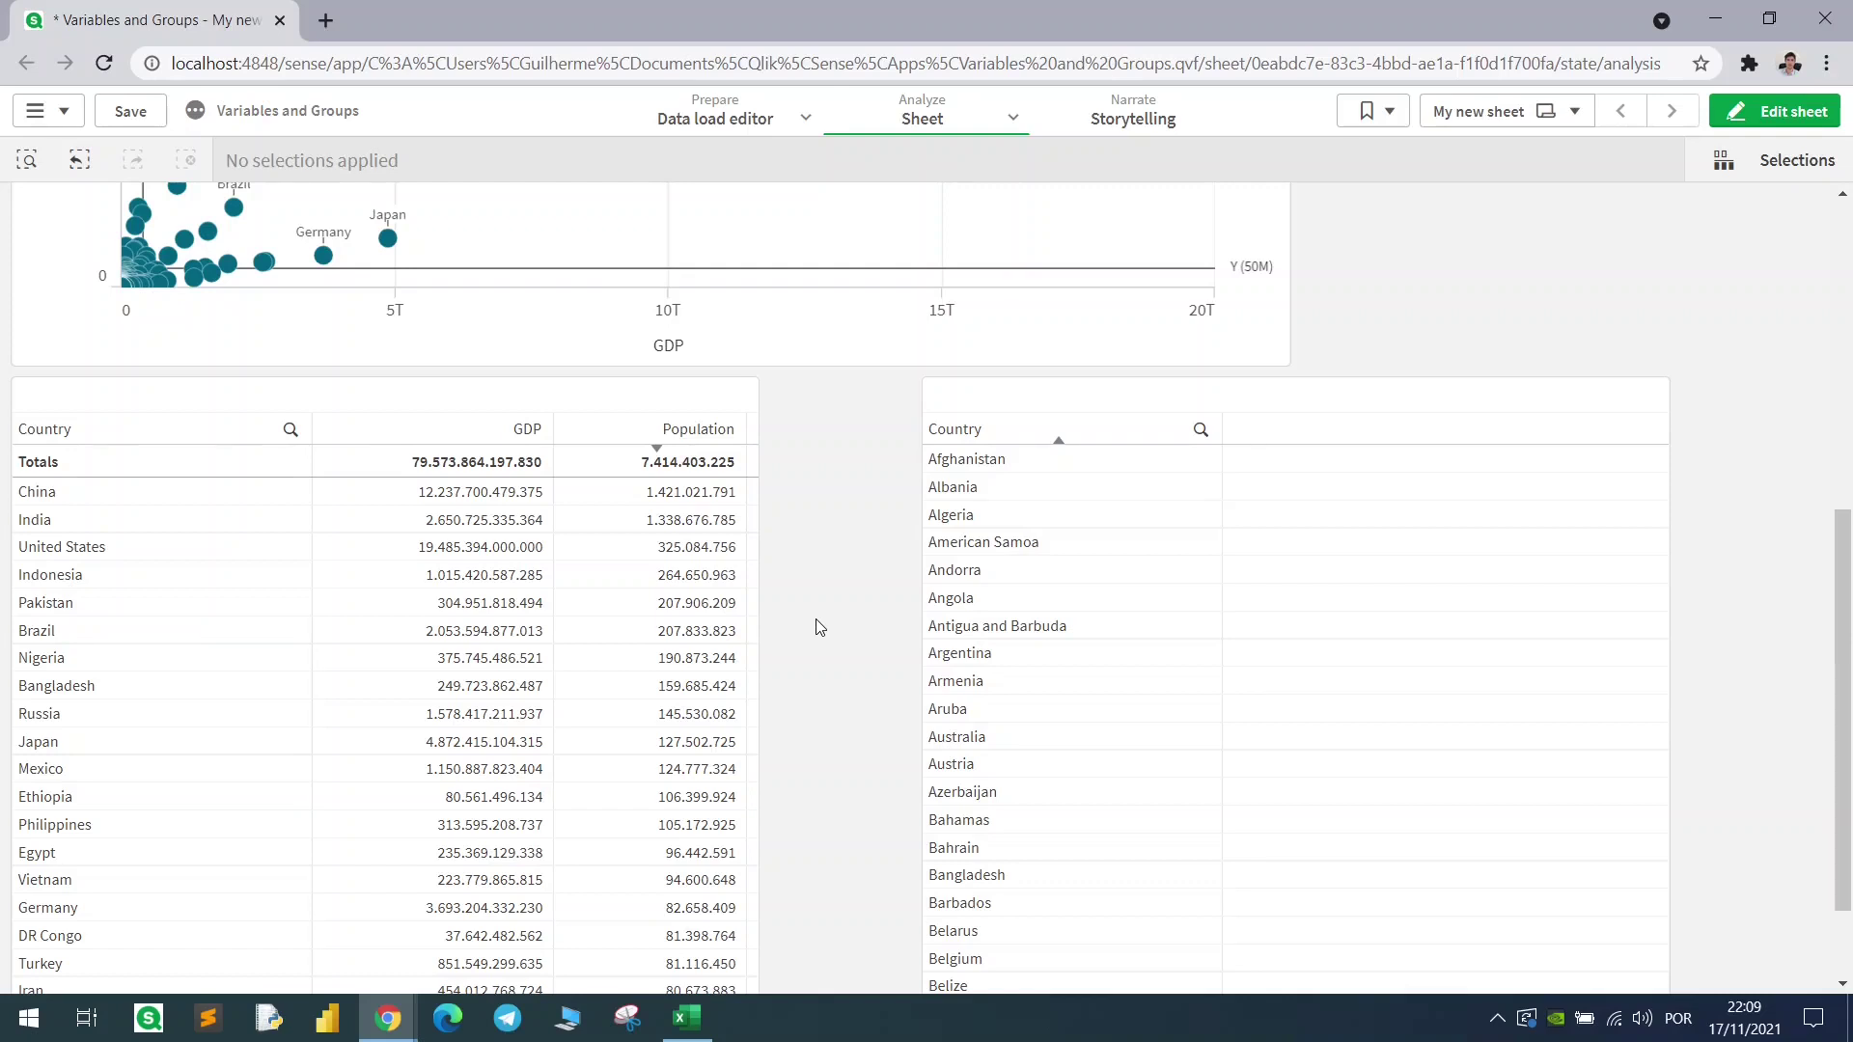
scroll(825, 632, "up", 1)
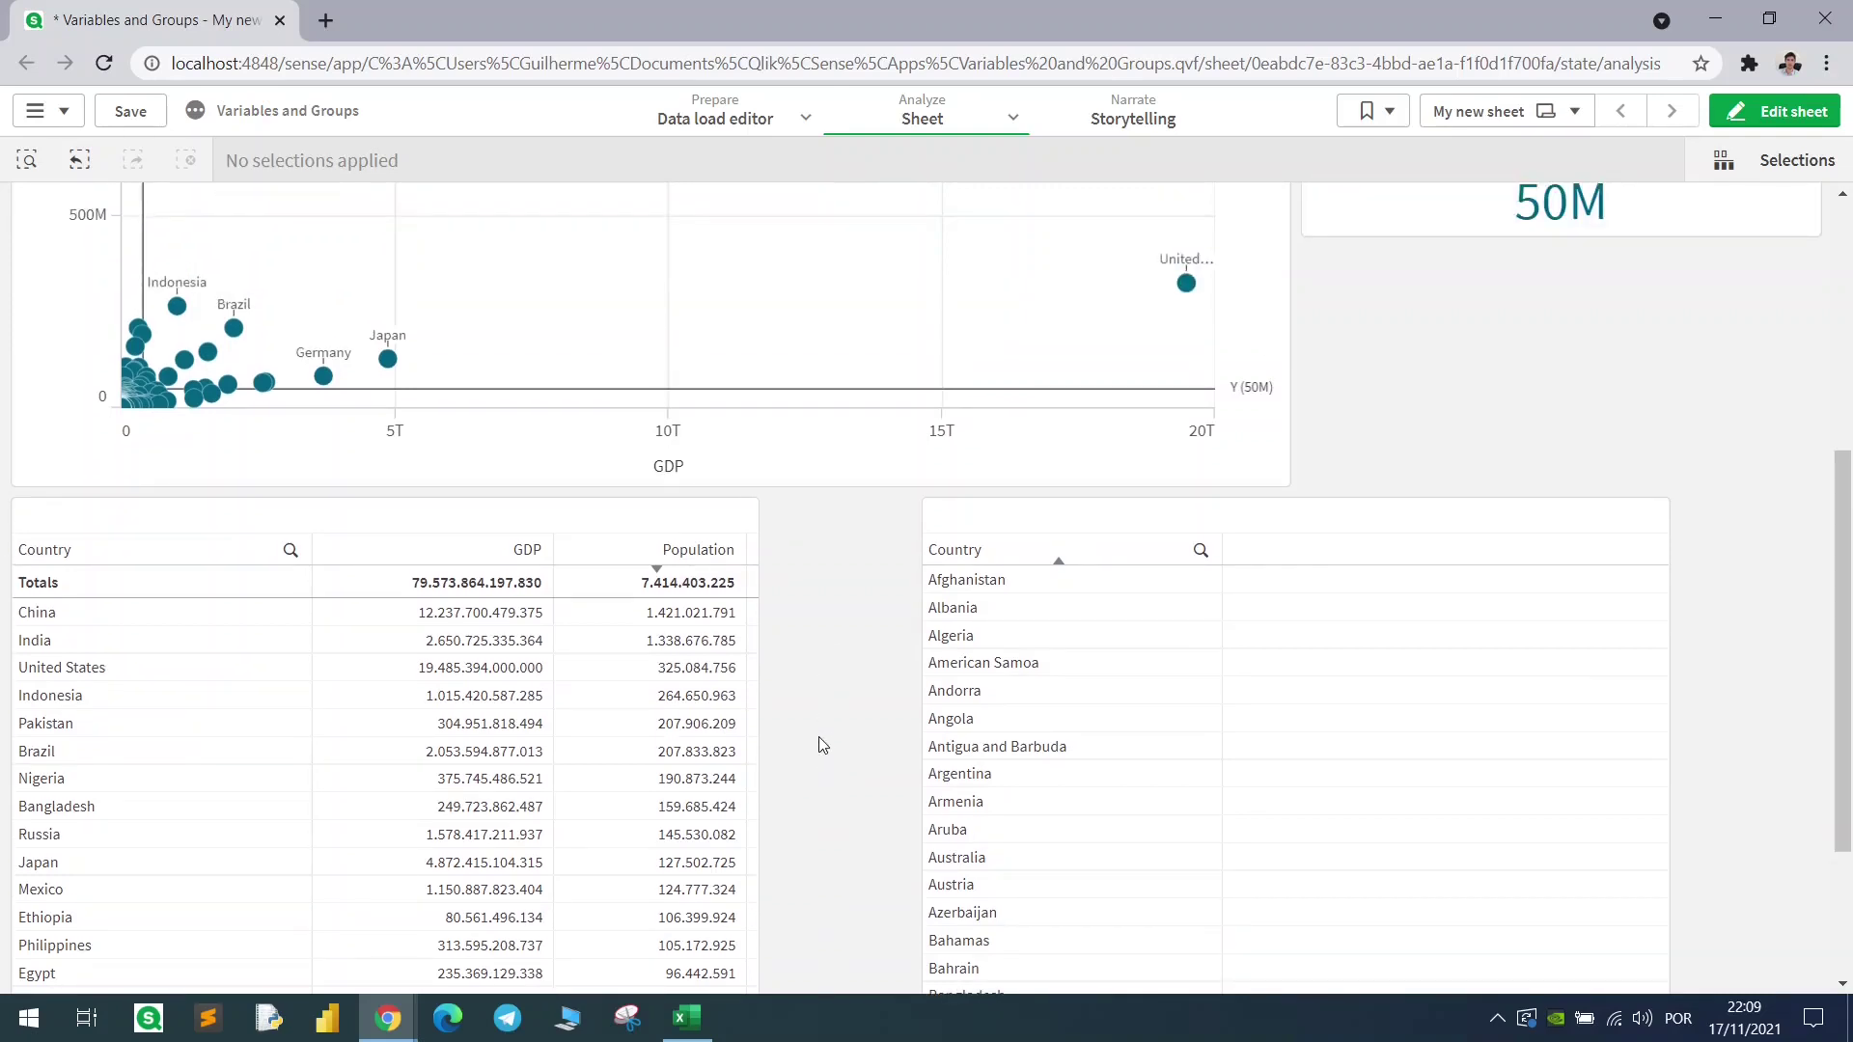
scroll(819, 705, "up", 1)
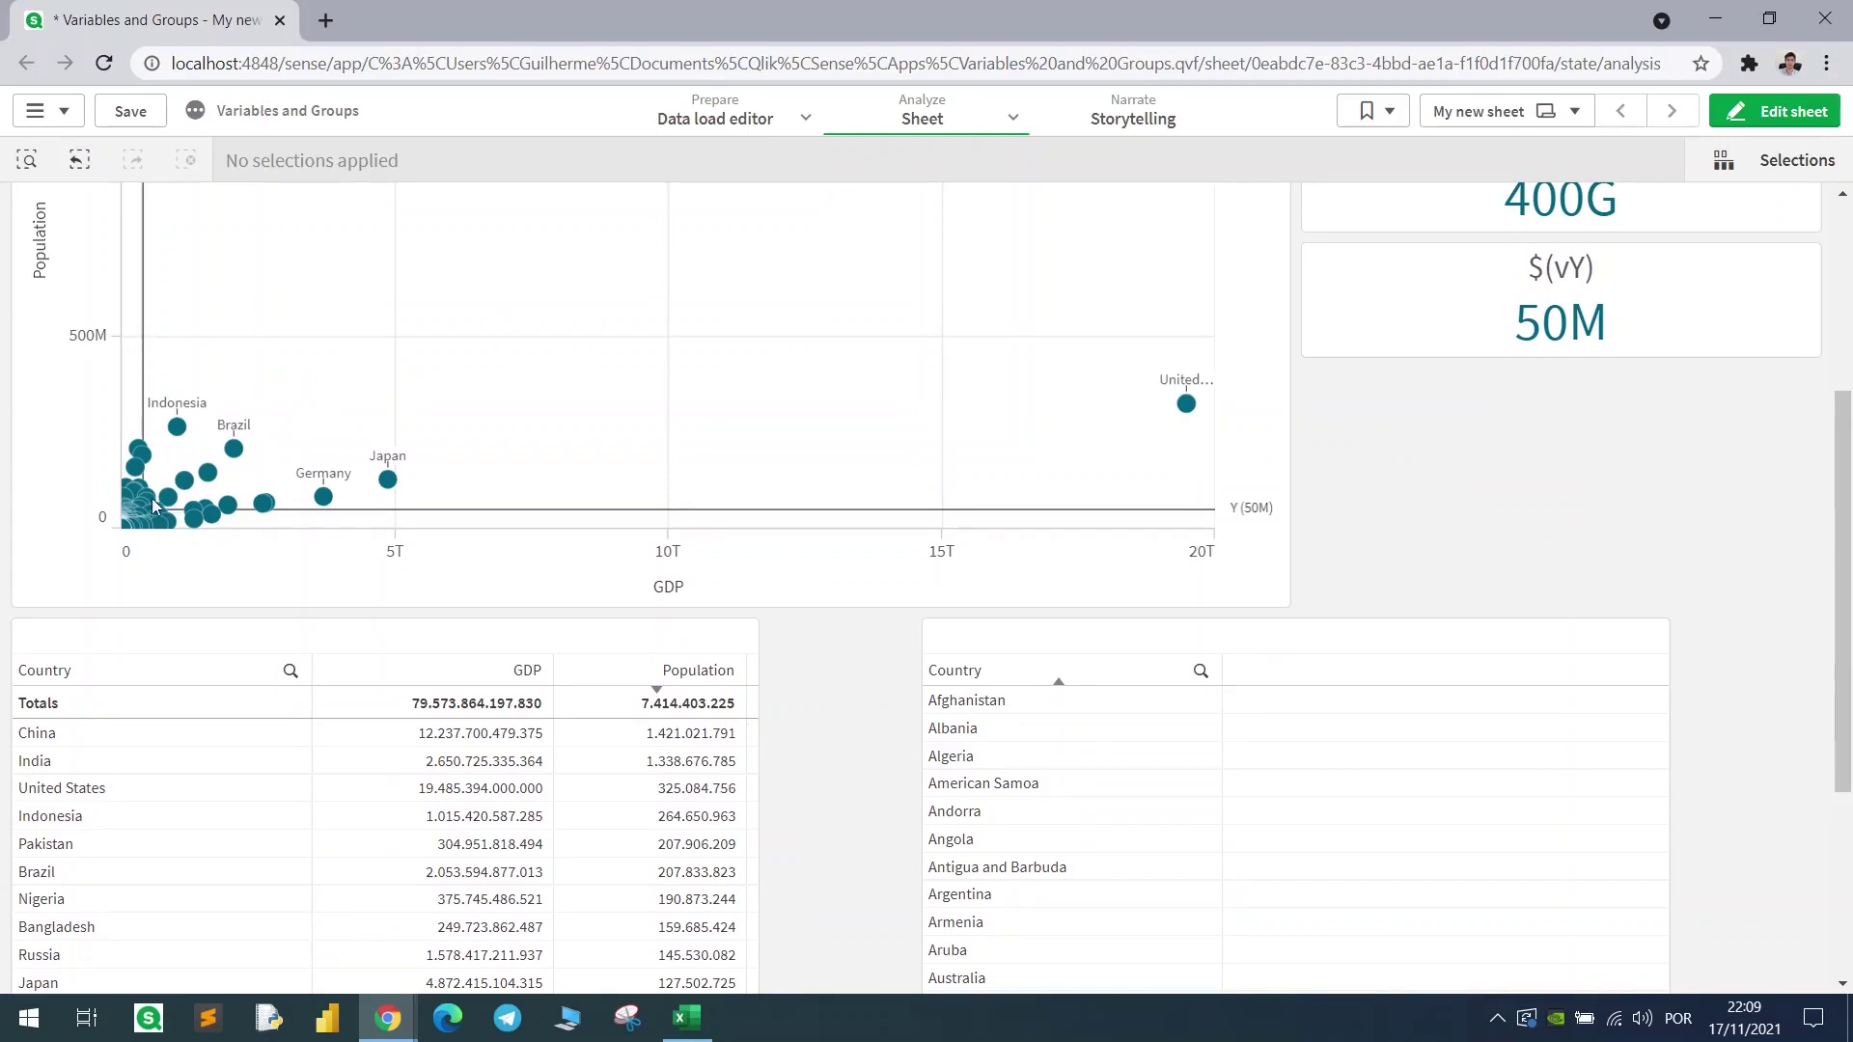
scroll(838, 797, "up", 2)
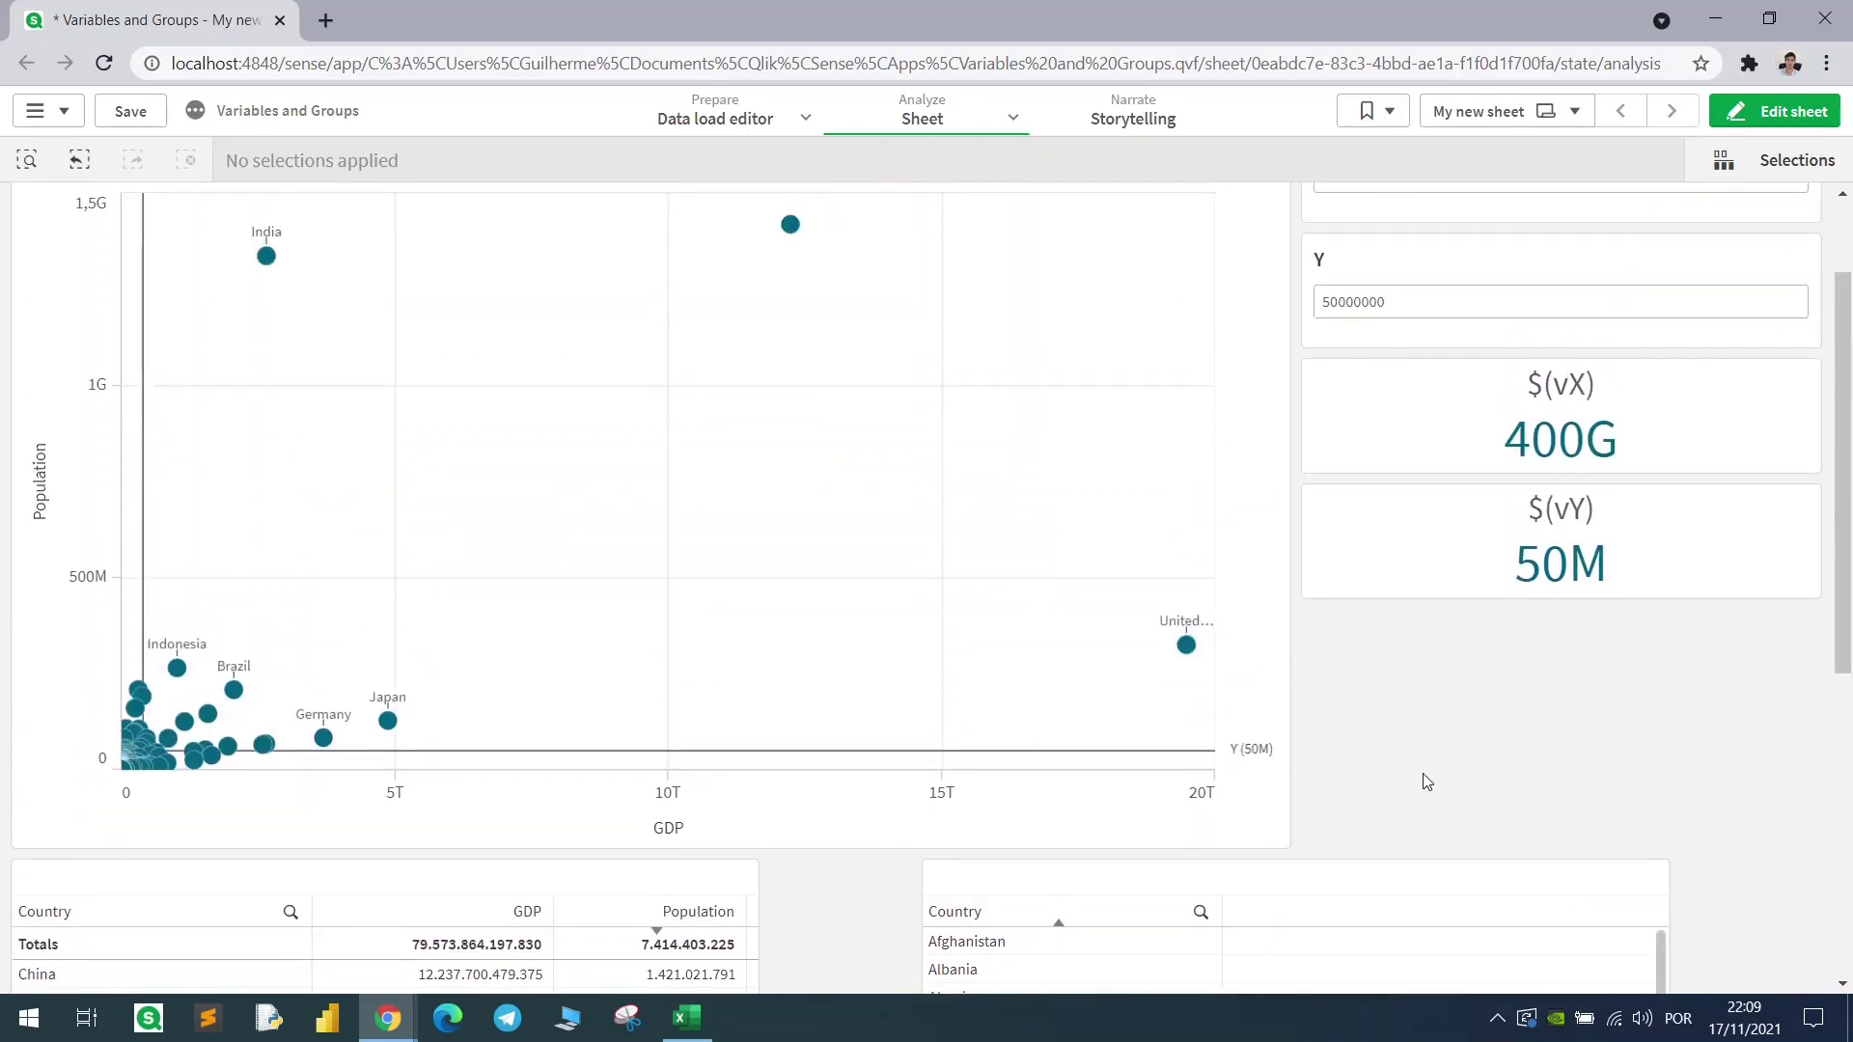
scroll(1428, 782, "up", 1)
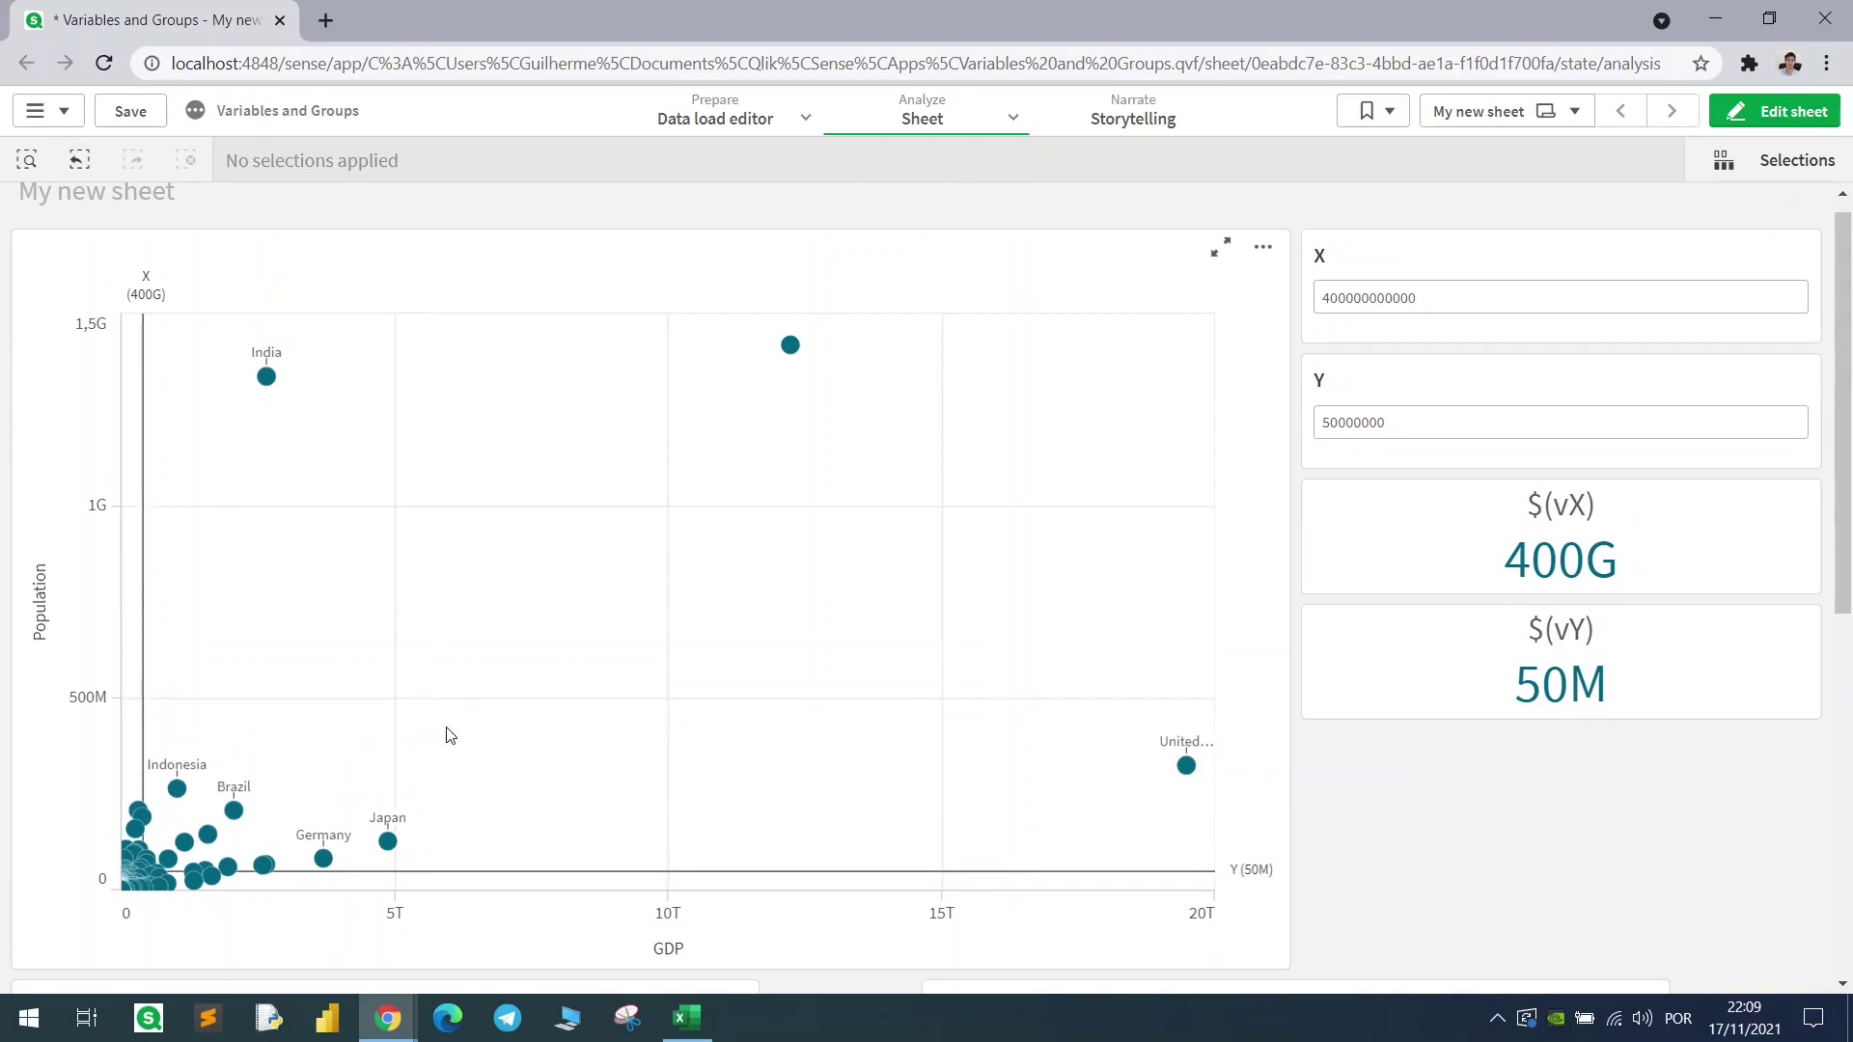
key("ctrl+2")
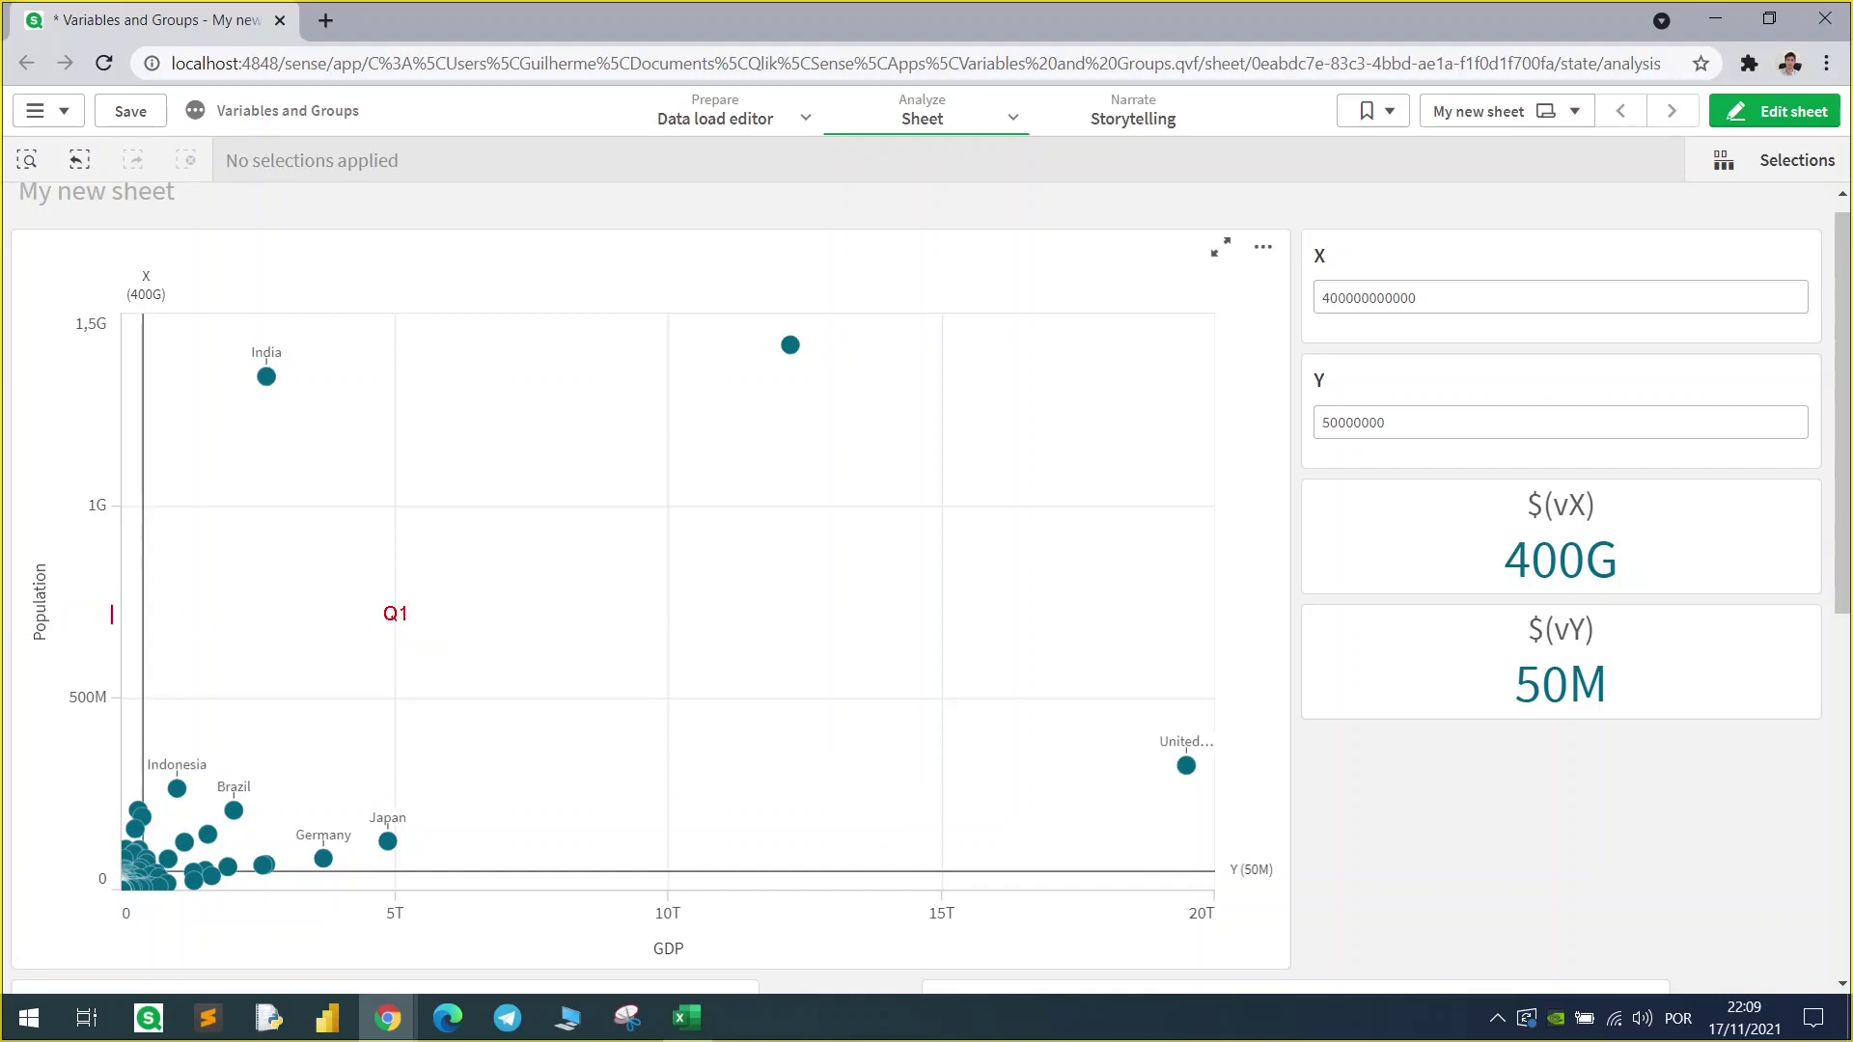
type("Q2")
mouse_move(281, 392)
left_mouse_down()
mouse_move(247, 340)
mouse_move(286, 391)
left_mouse_up()
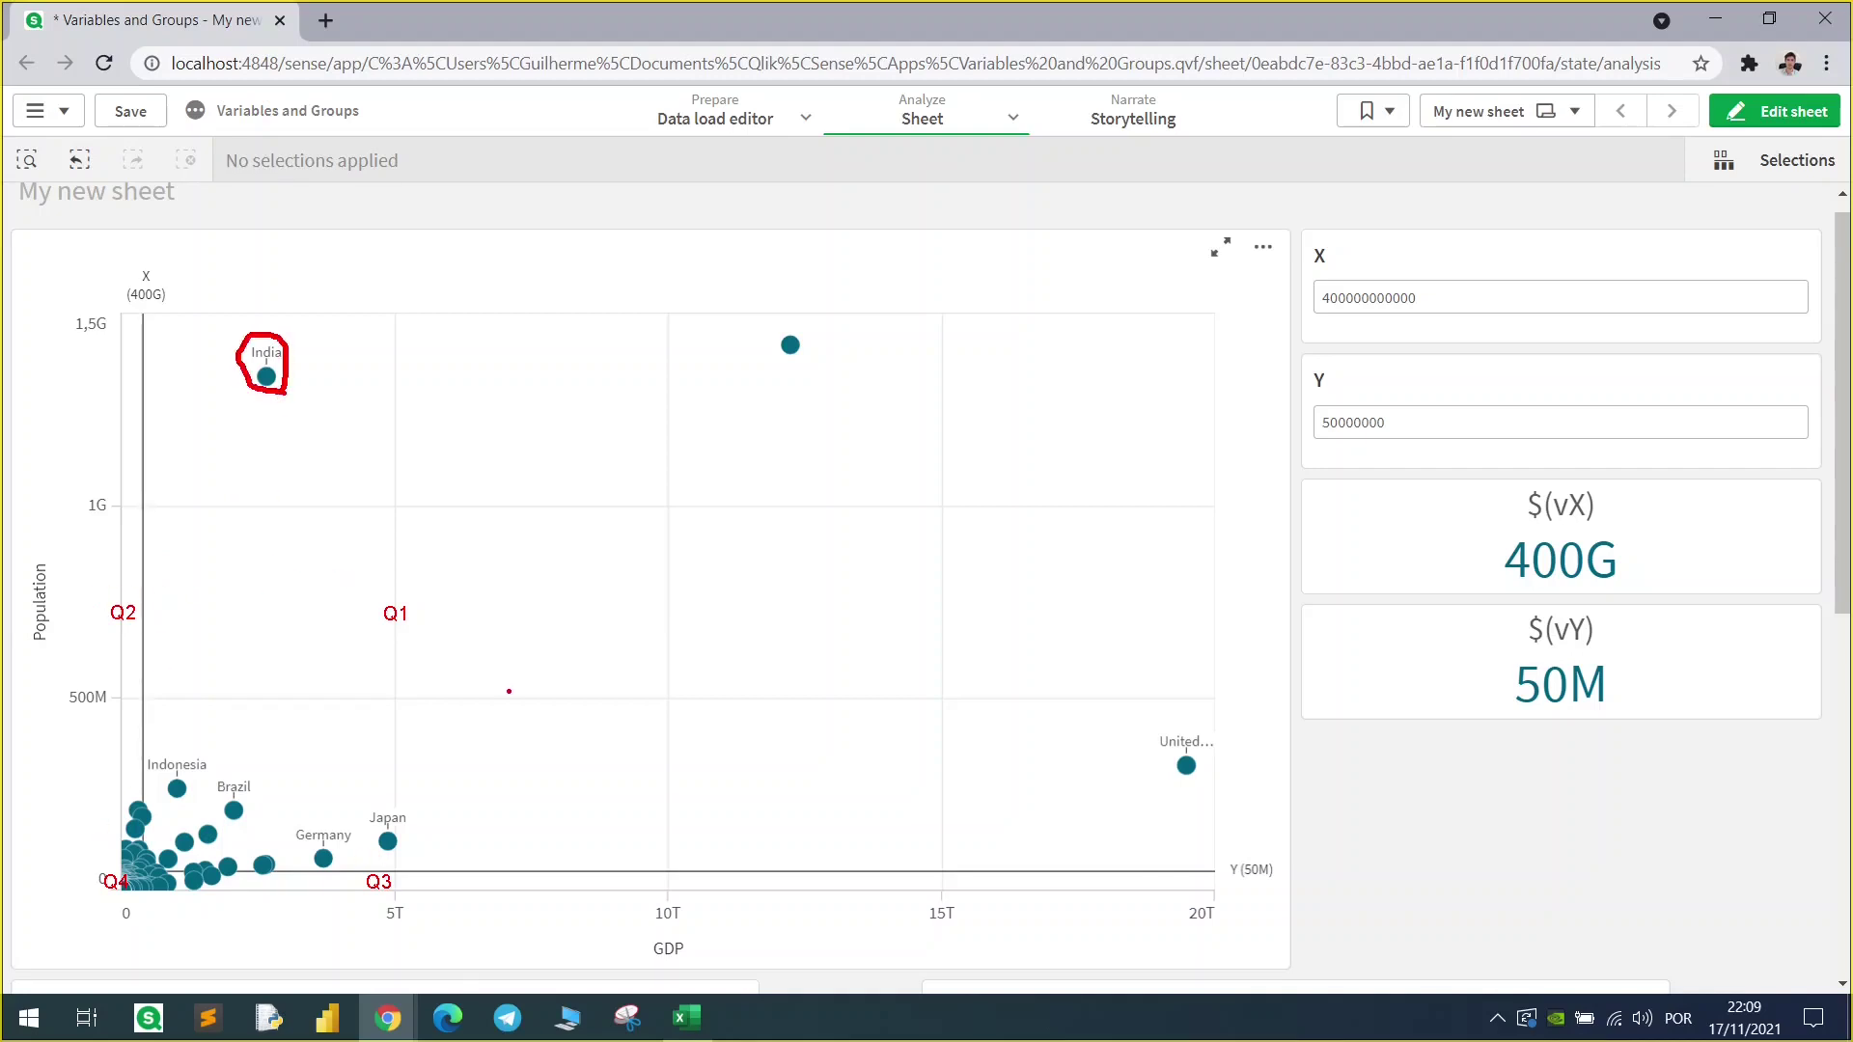
key("Escape")
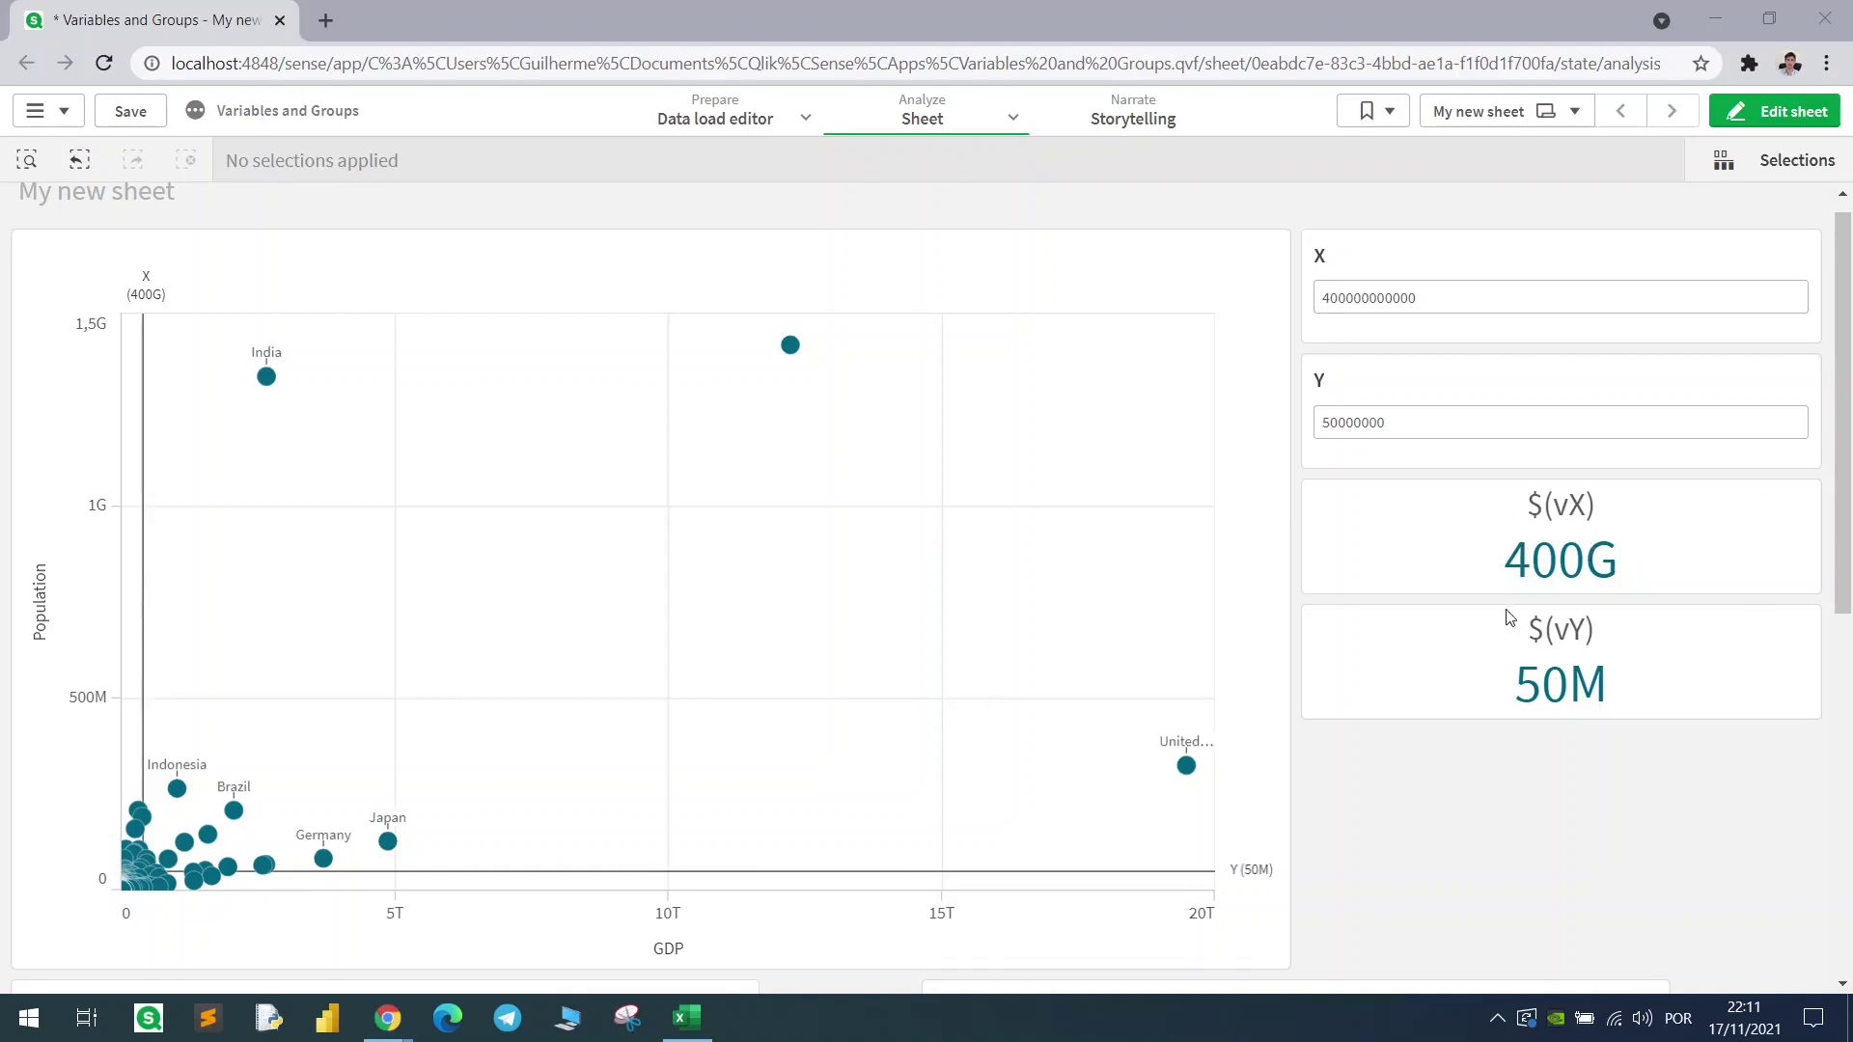
Reopen the sheet for editing and widen the GDP and Population table up to the edge of the second country table
scroll(1474, 845, "down", 1)
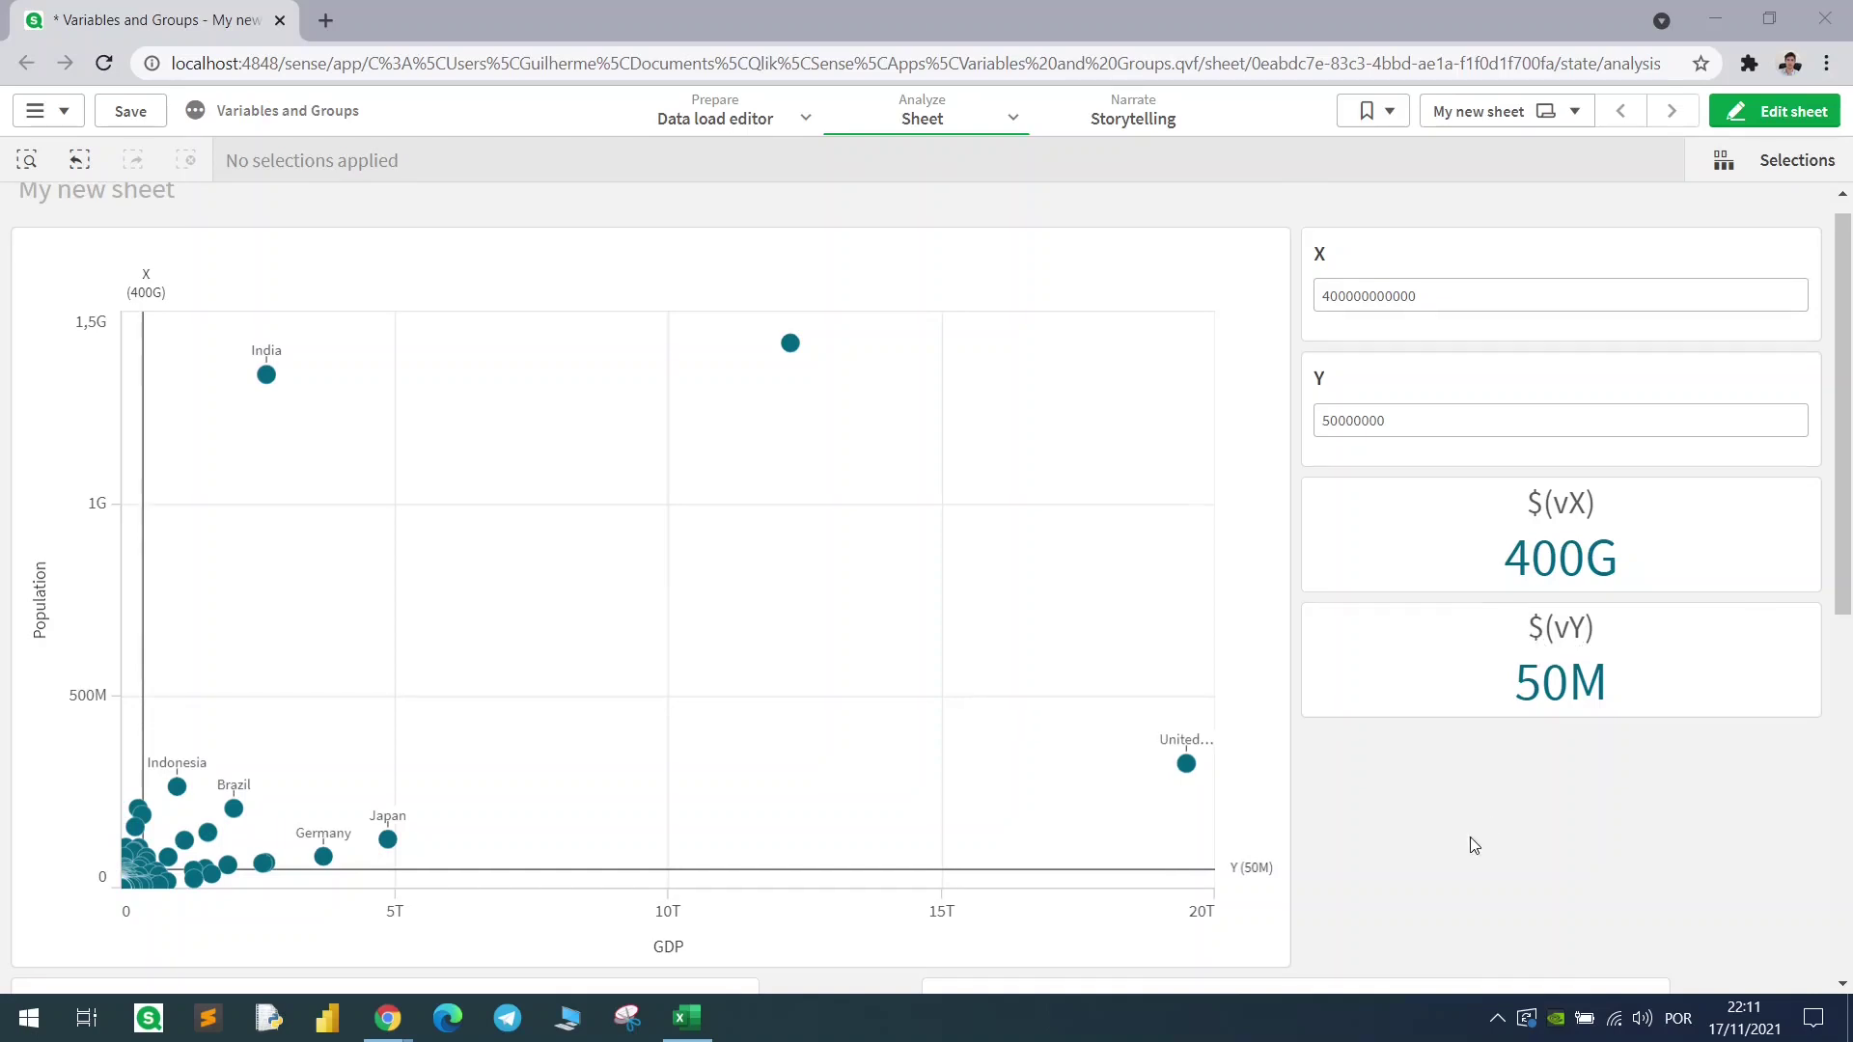
scroll(1474, 845, "down", 5)
left_click(1773, 111)
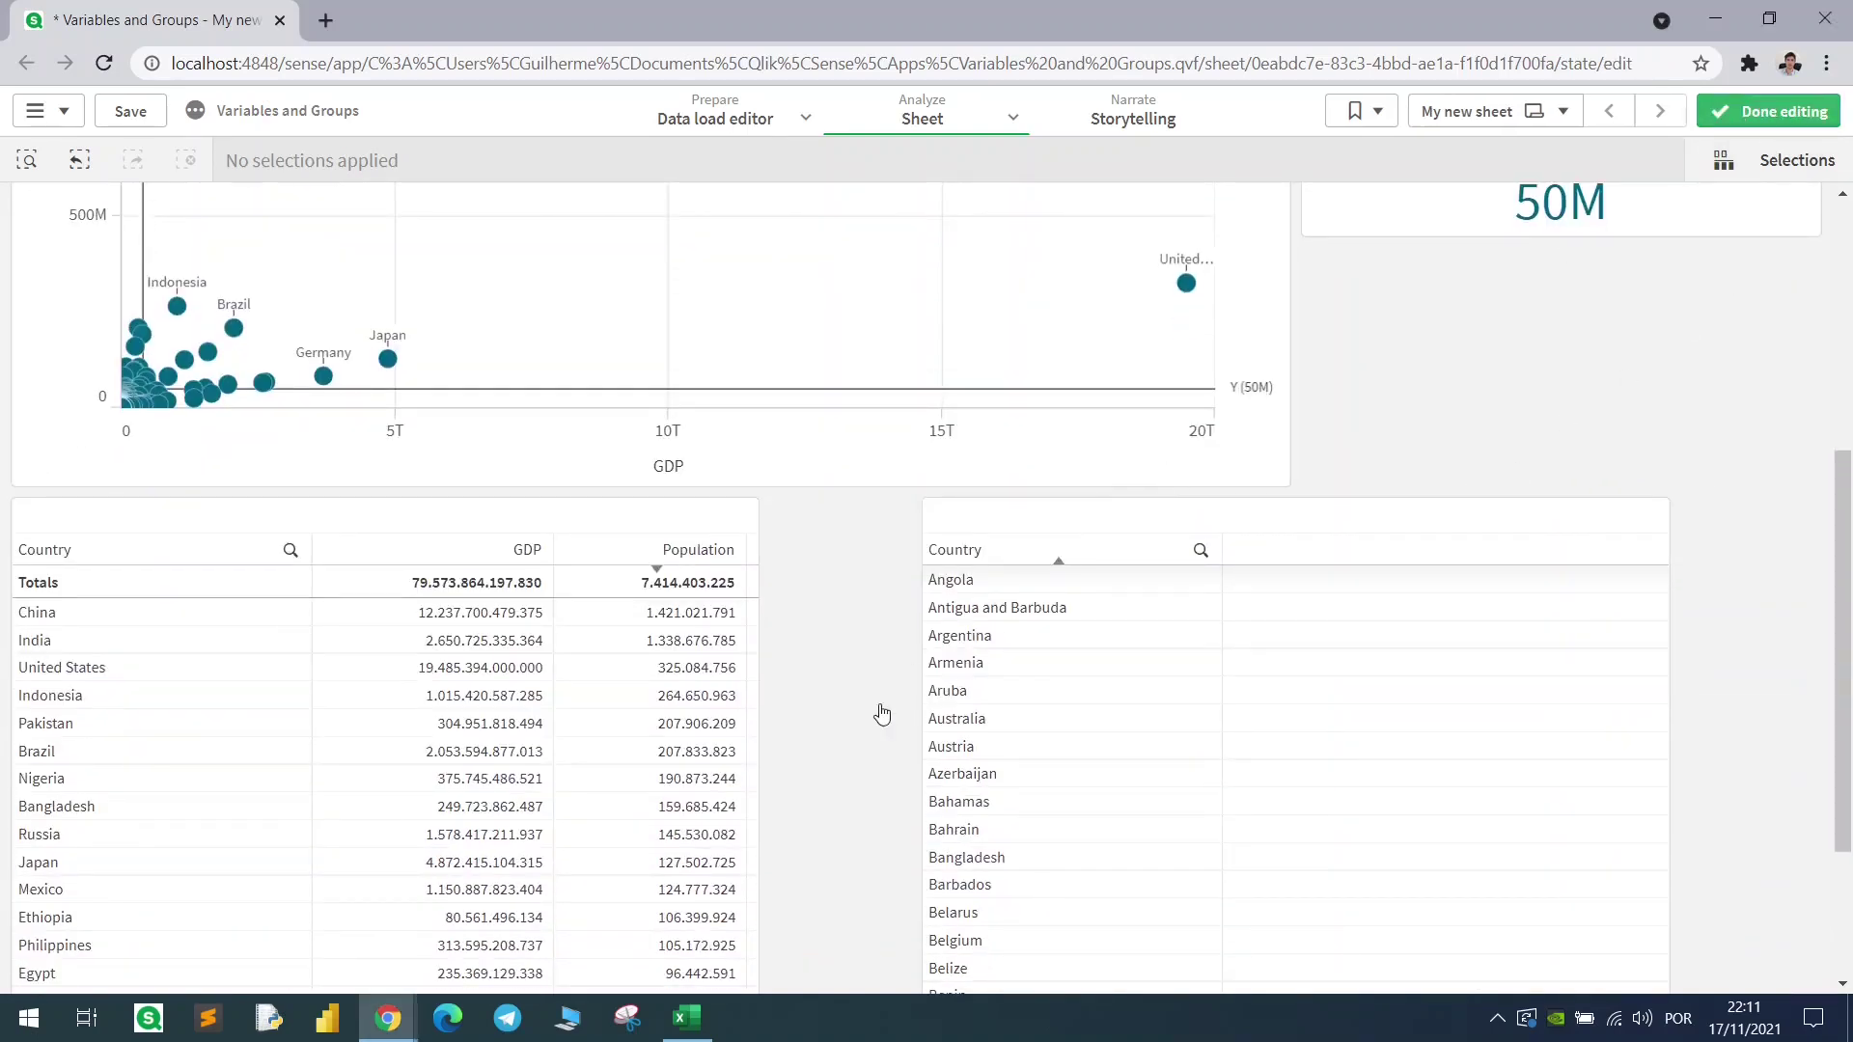
left_click(801, 767)
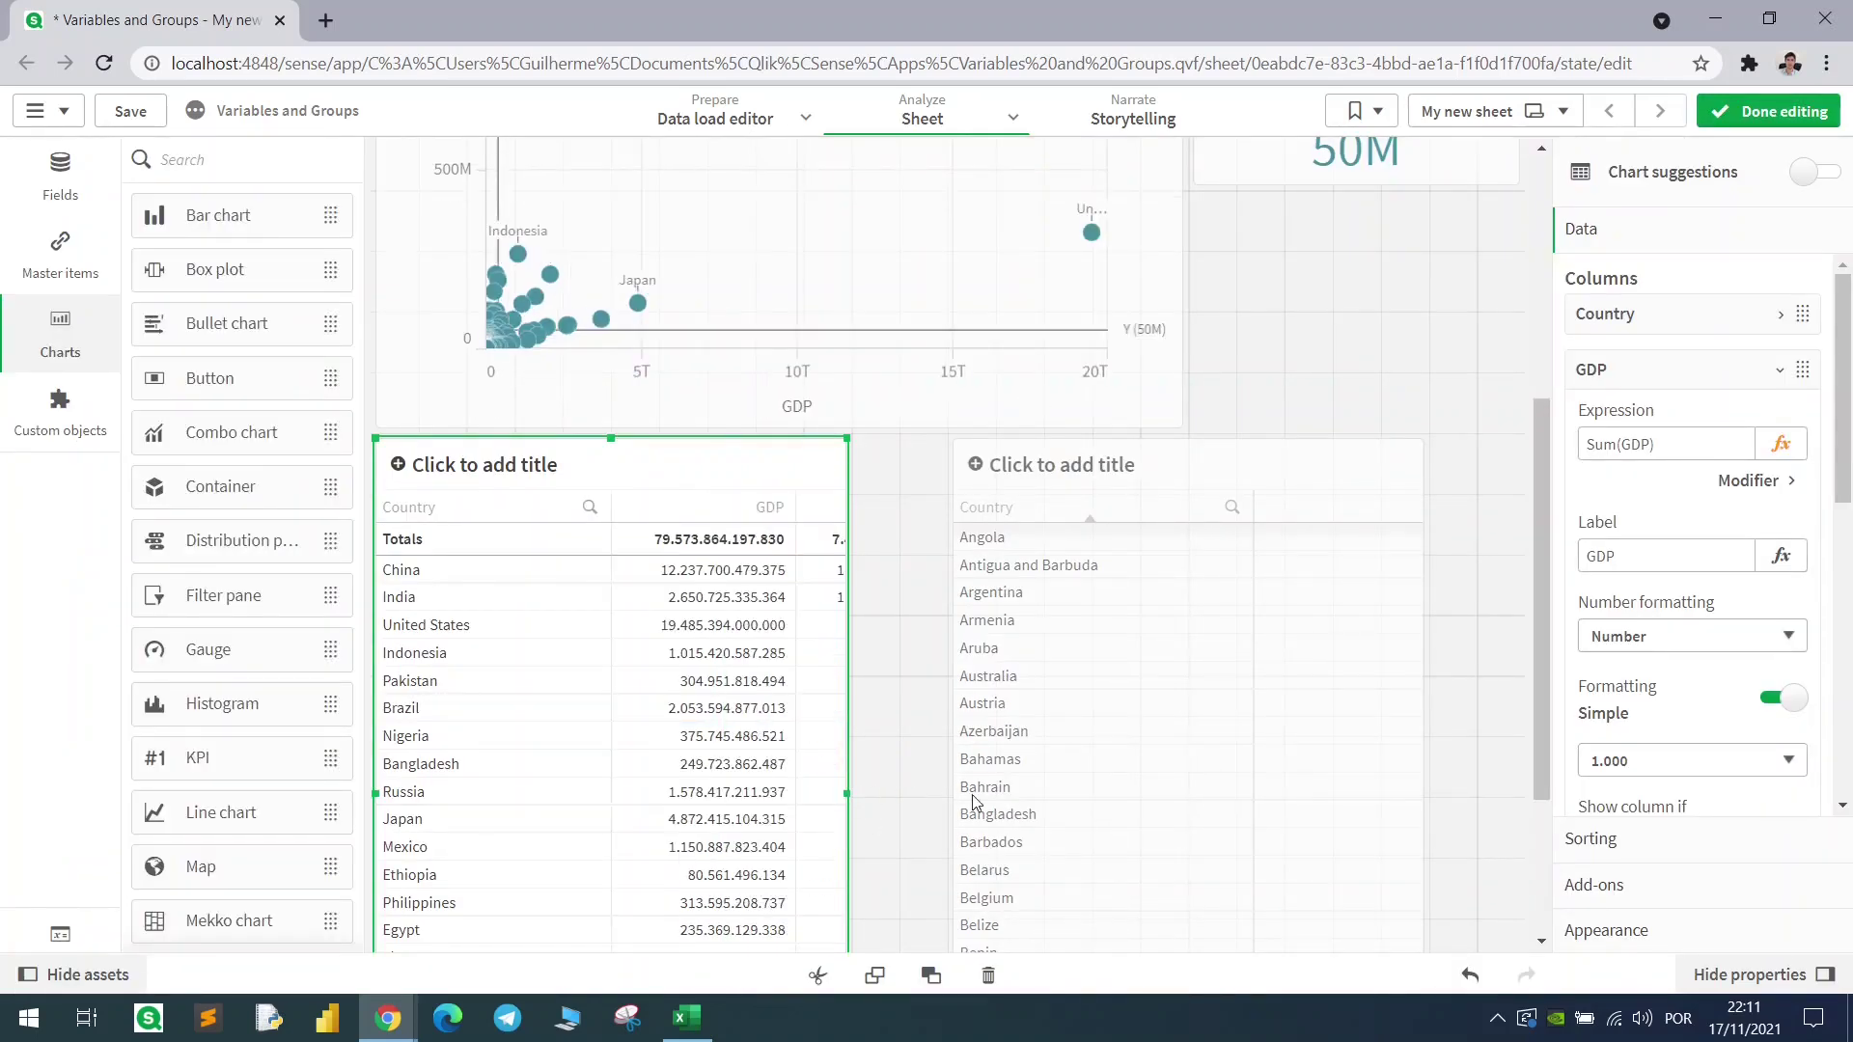
left_click_drag(847, 794, 941, 801)
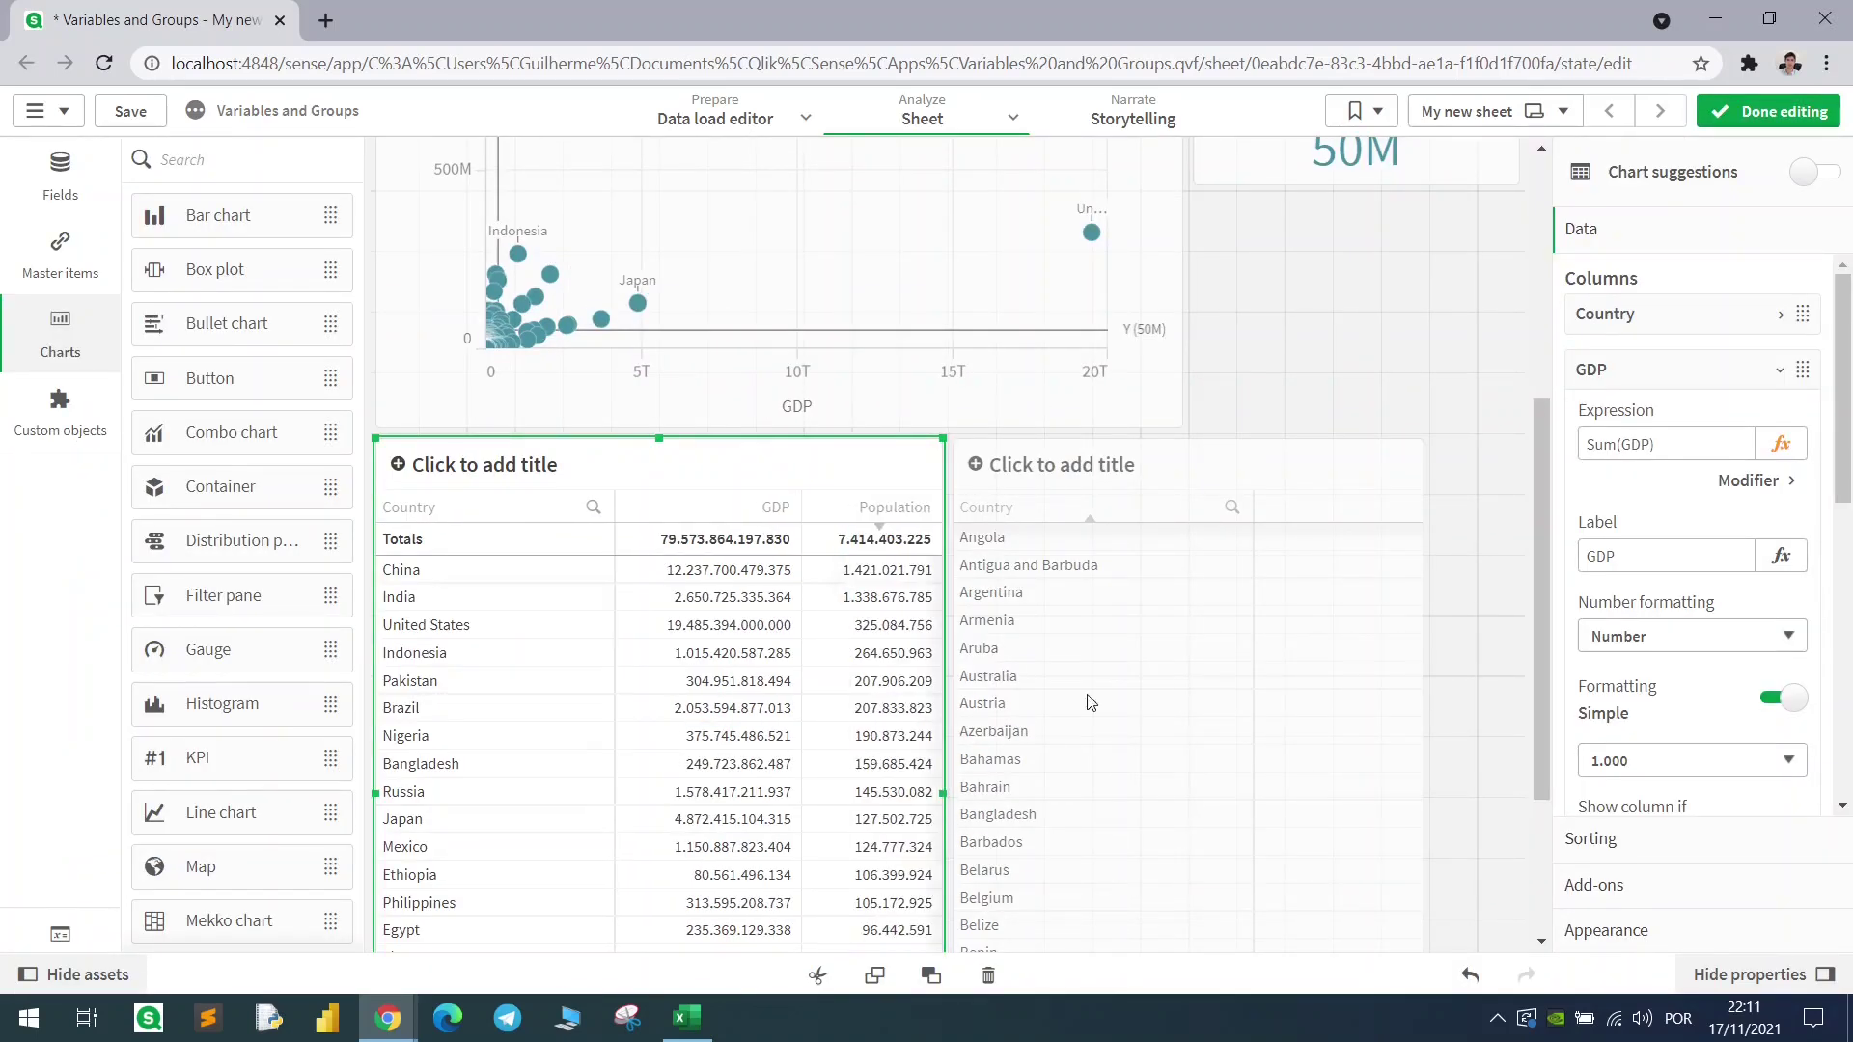
Start a calculated column for the GDP and Population table with an Aggr expression that aggregates over Country
left_click(1679, 371)
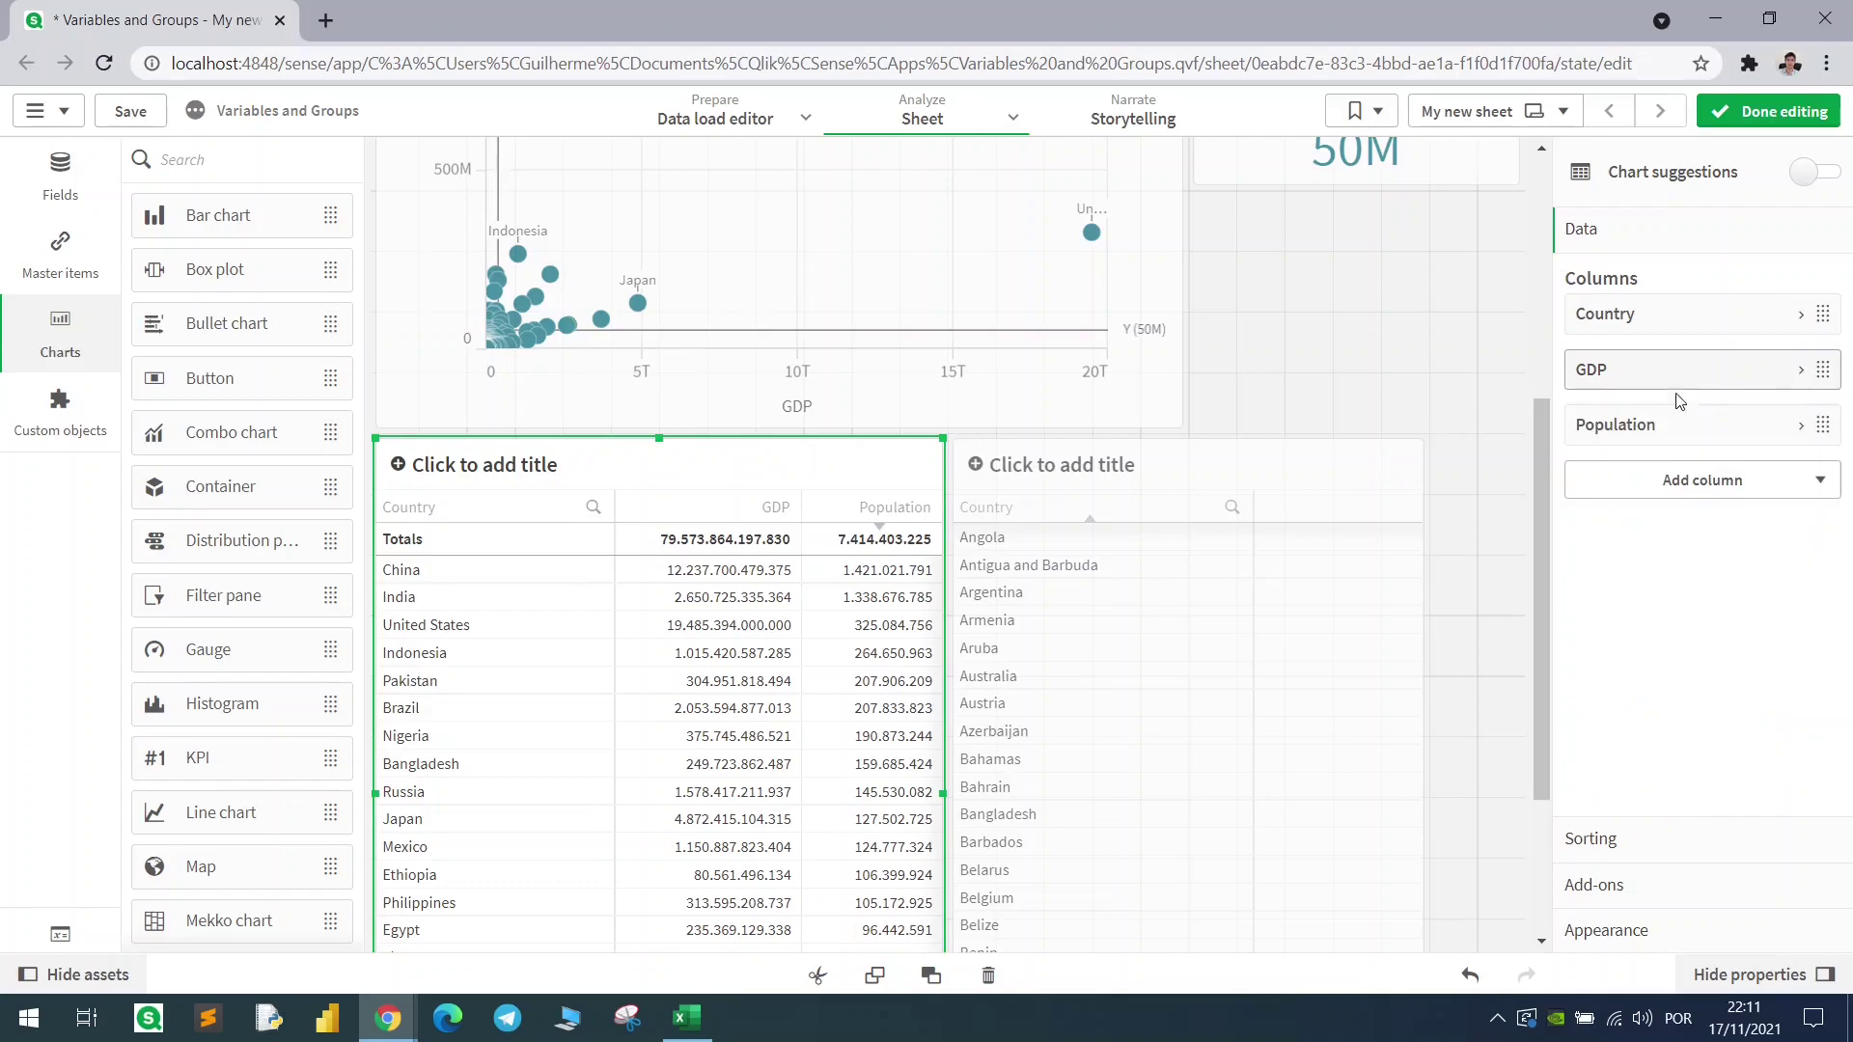
left_click(1693, 494)
left_click(1674, 545)
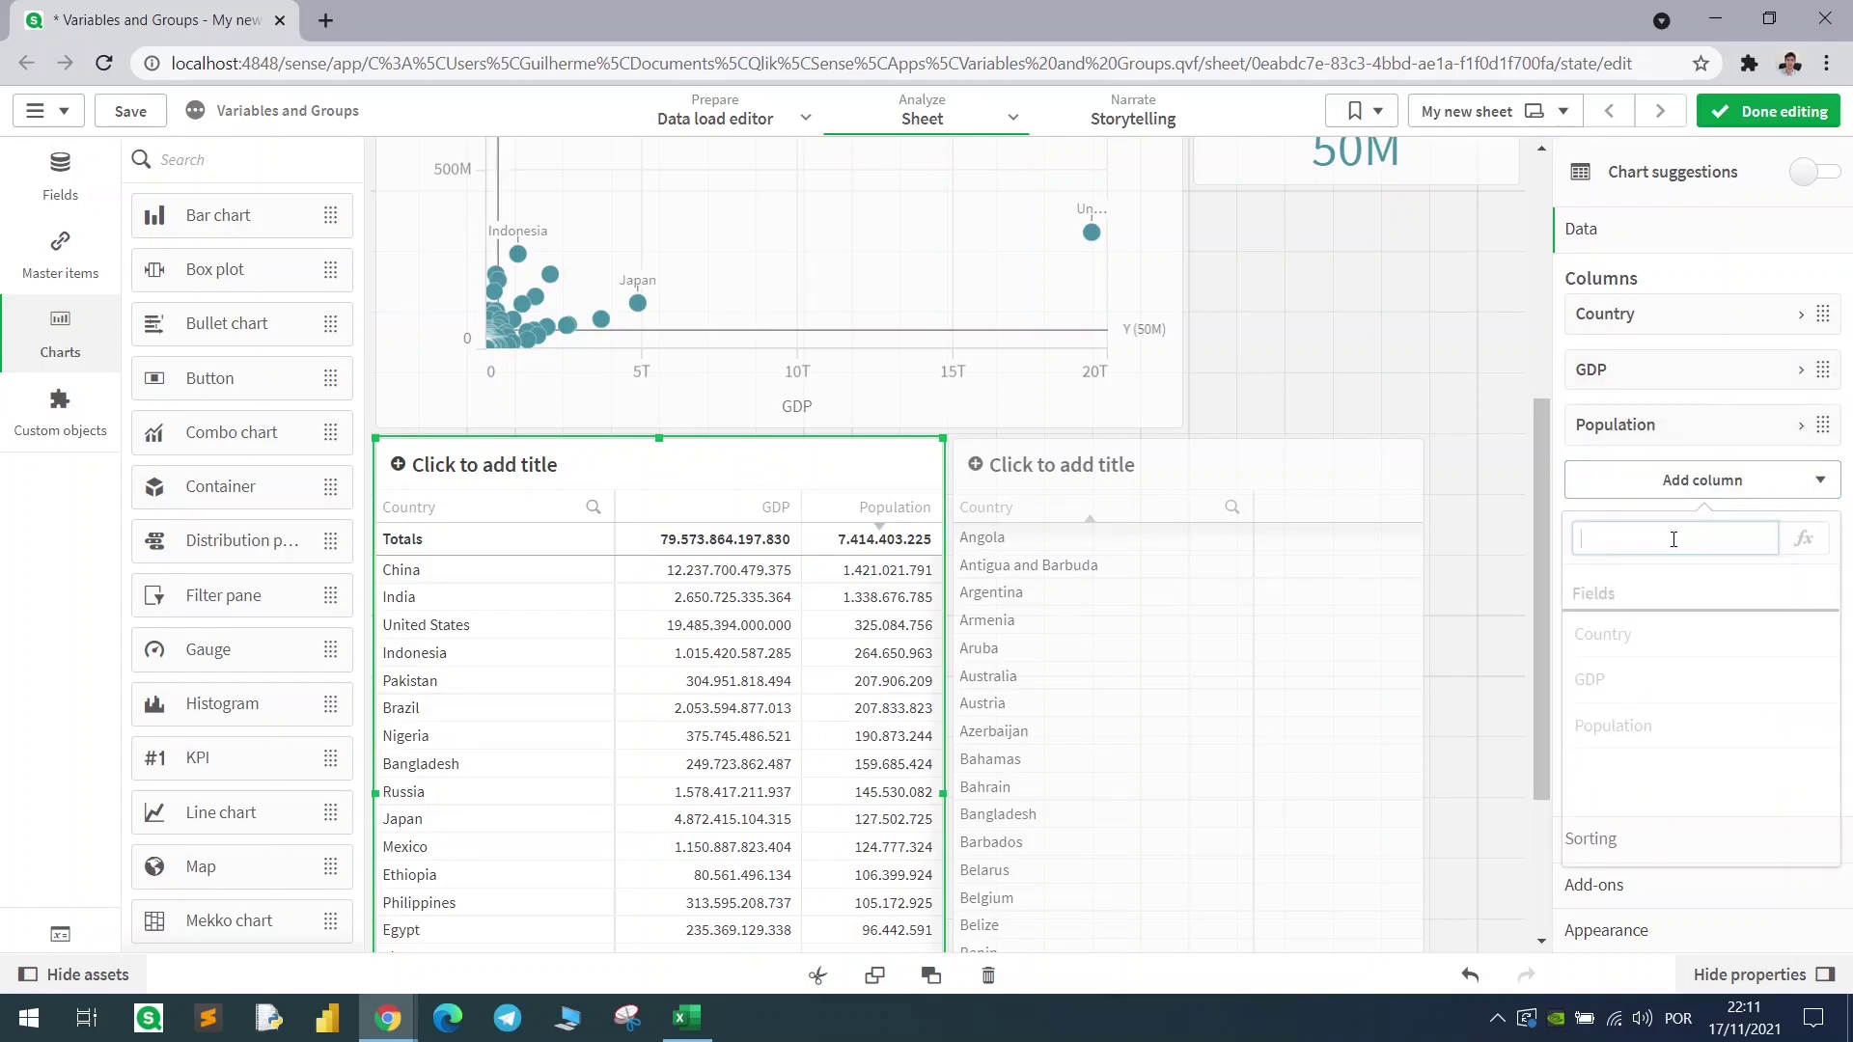
left_click(1807, 538)
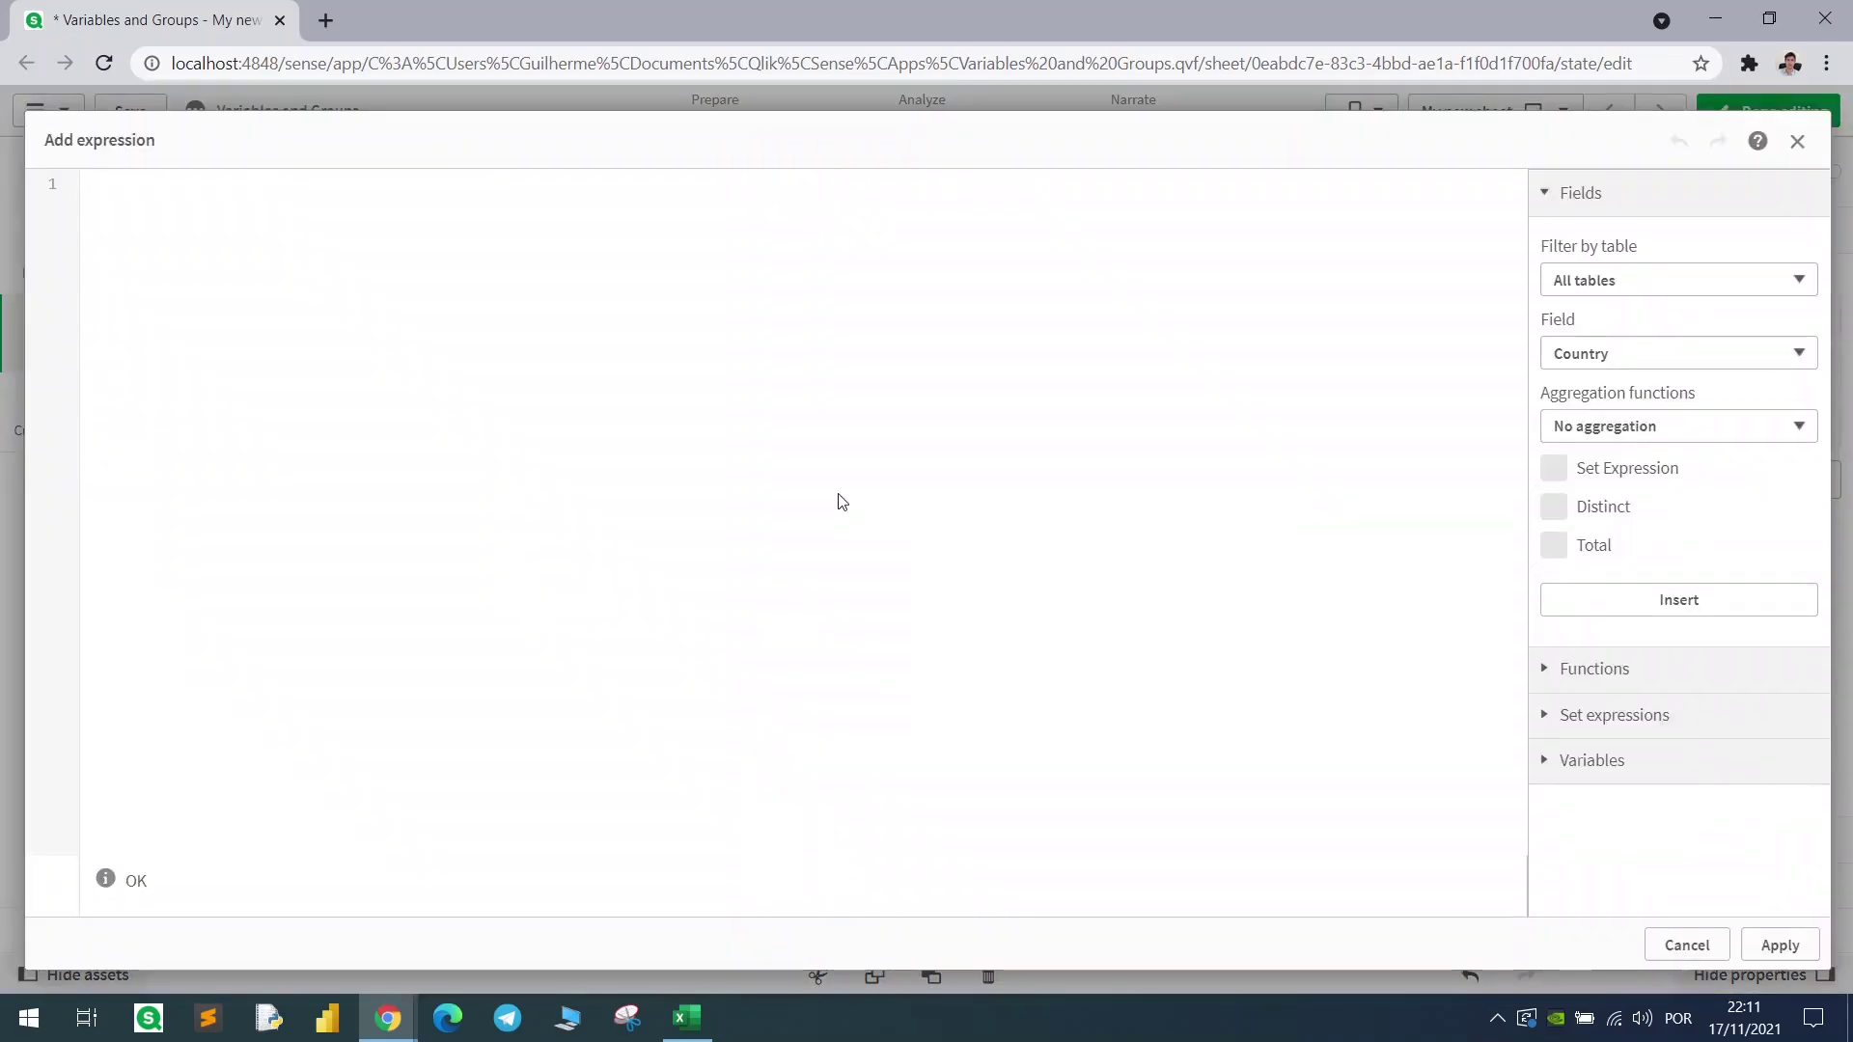
type("Aggr(")
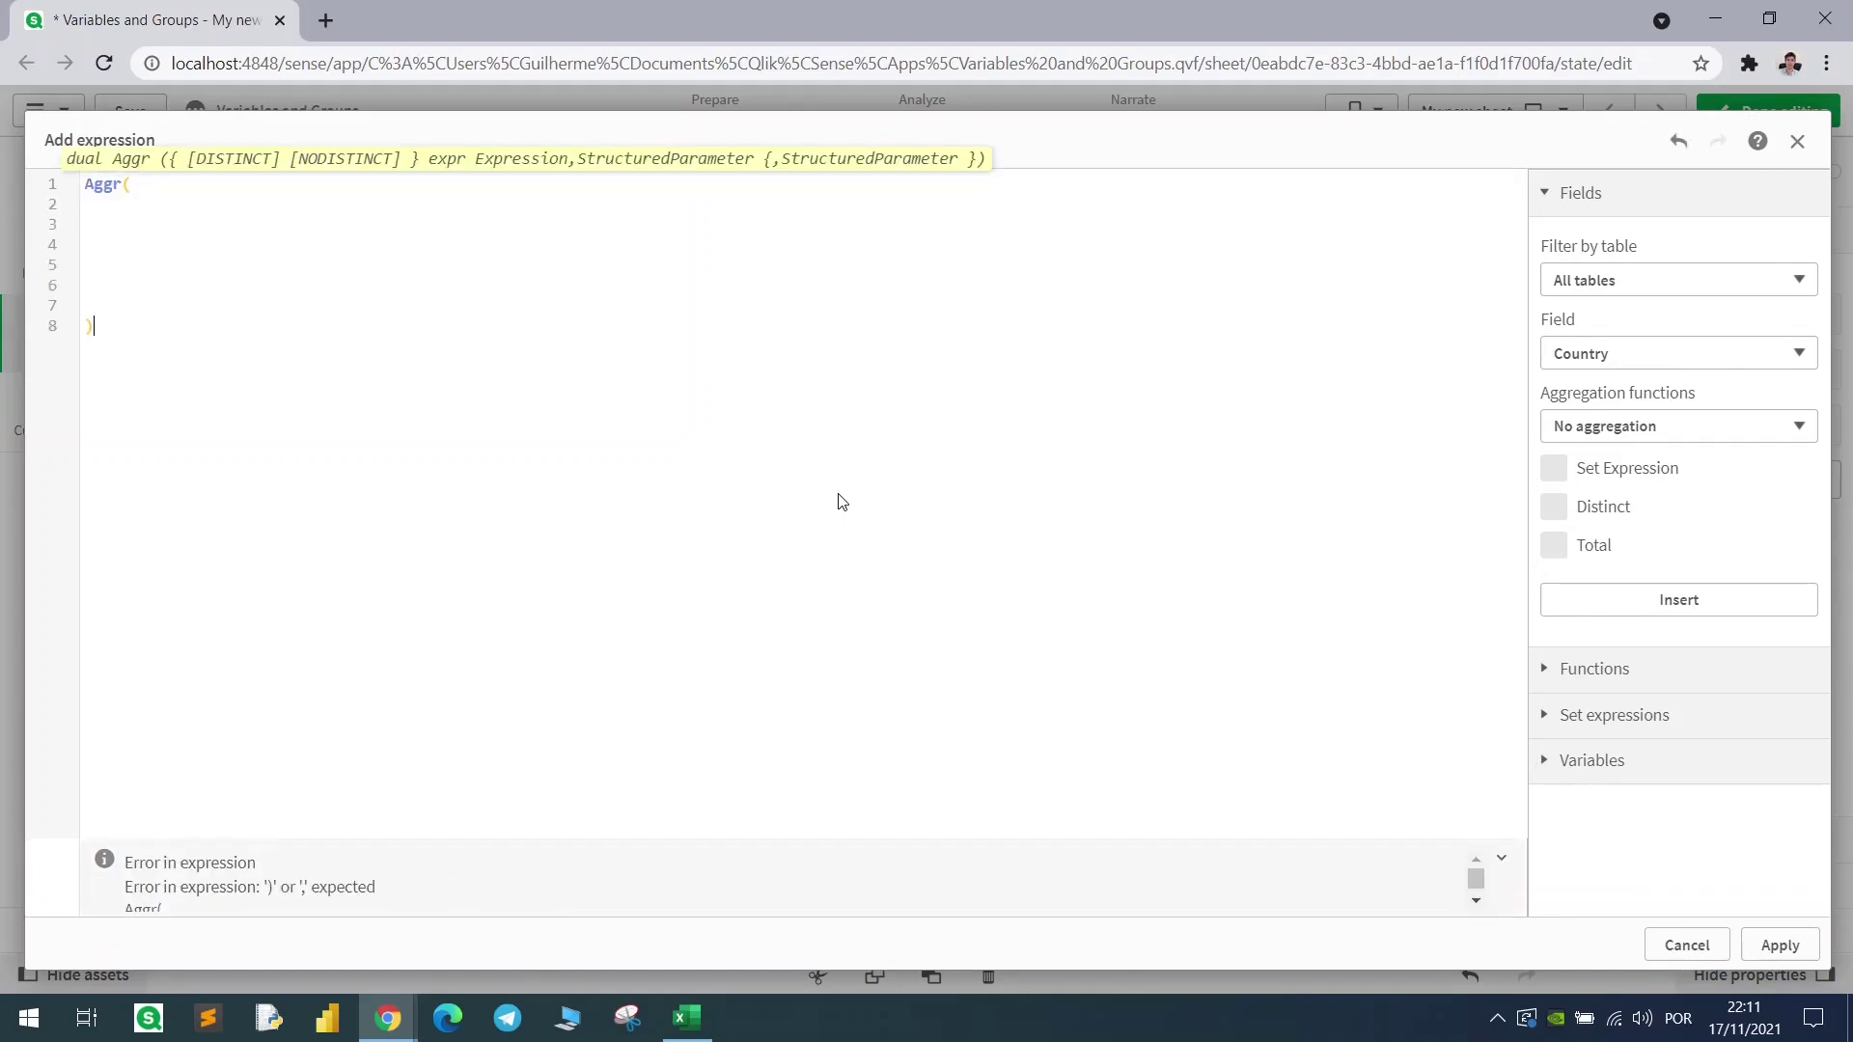
key("Return")
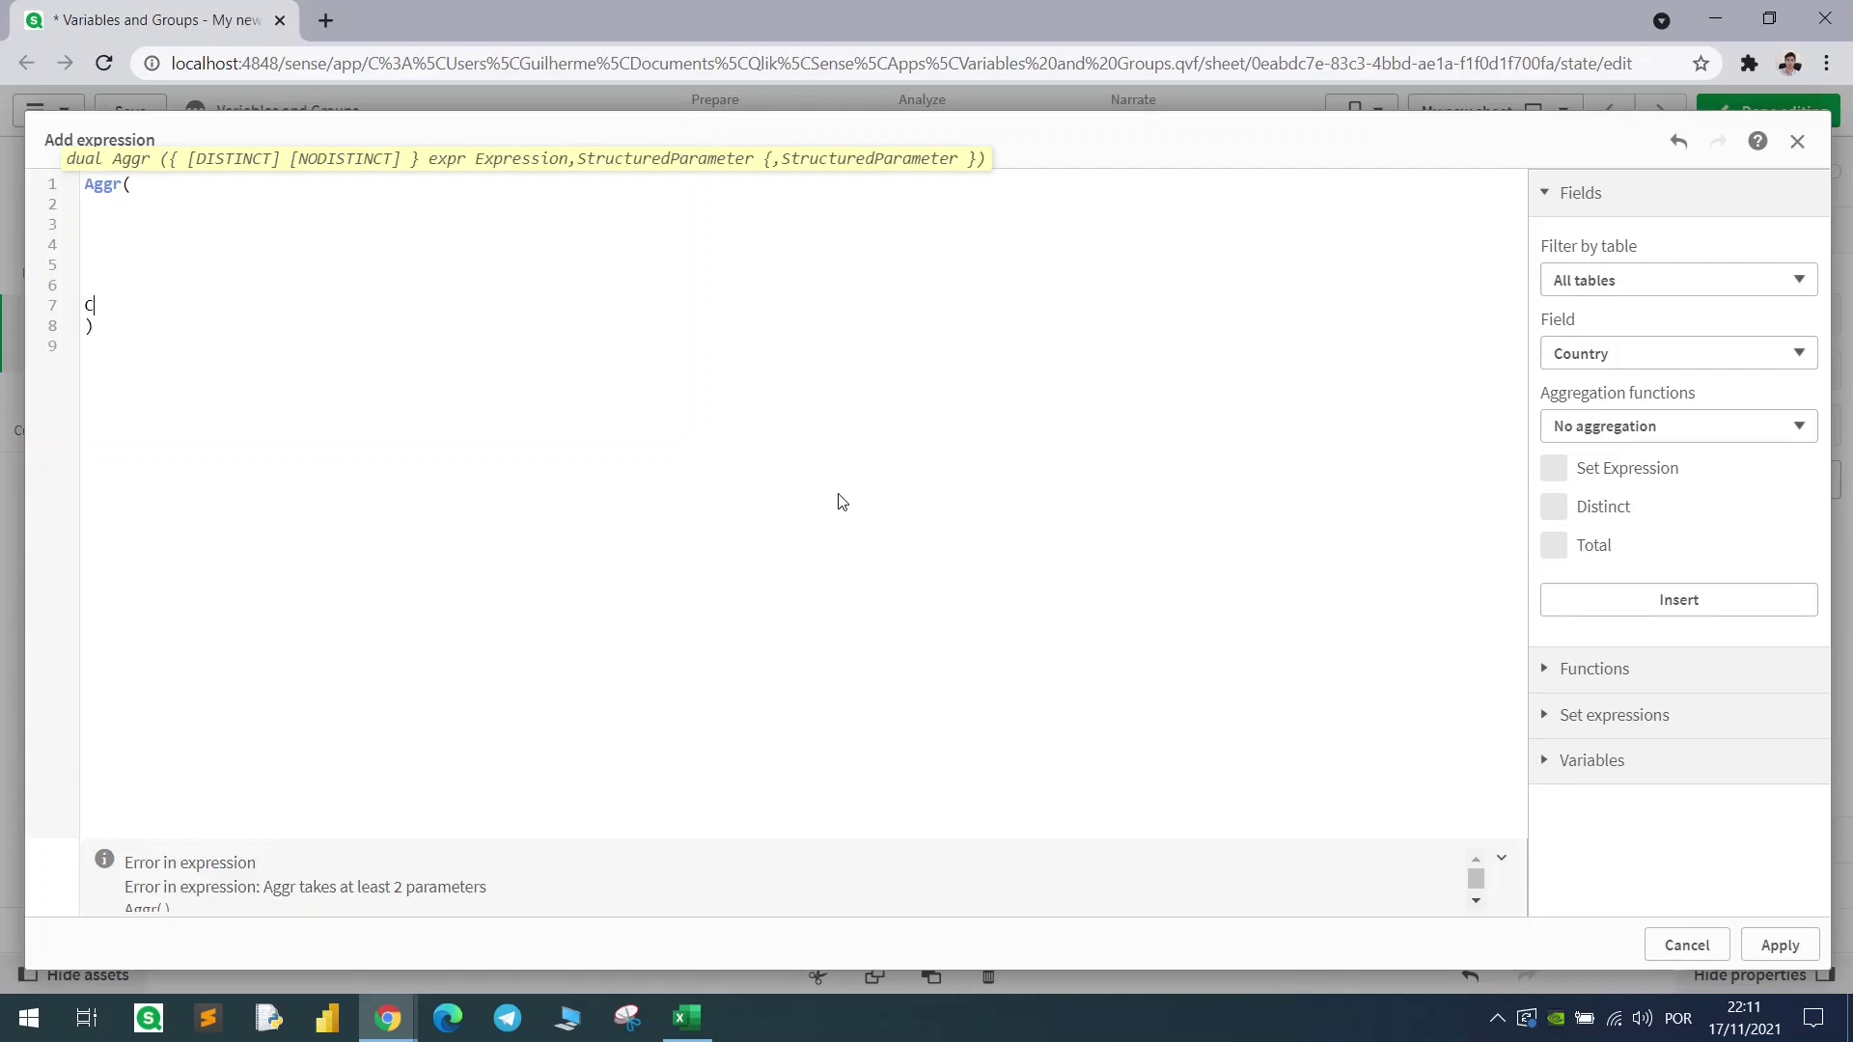
type("ountry")
type(",")
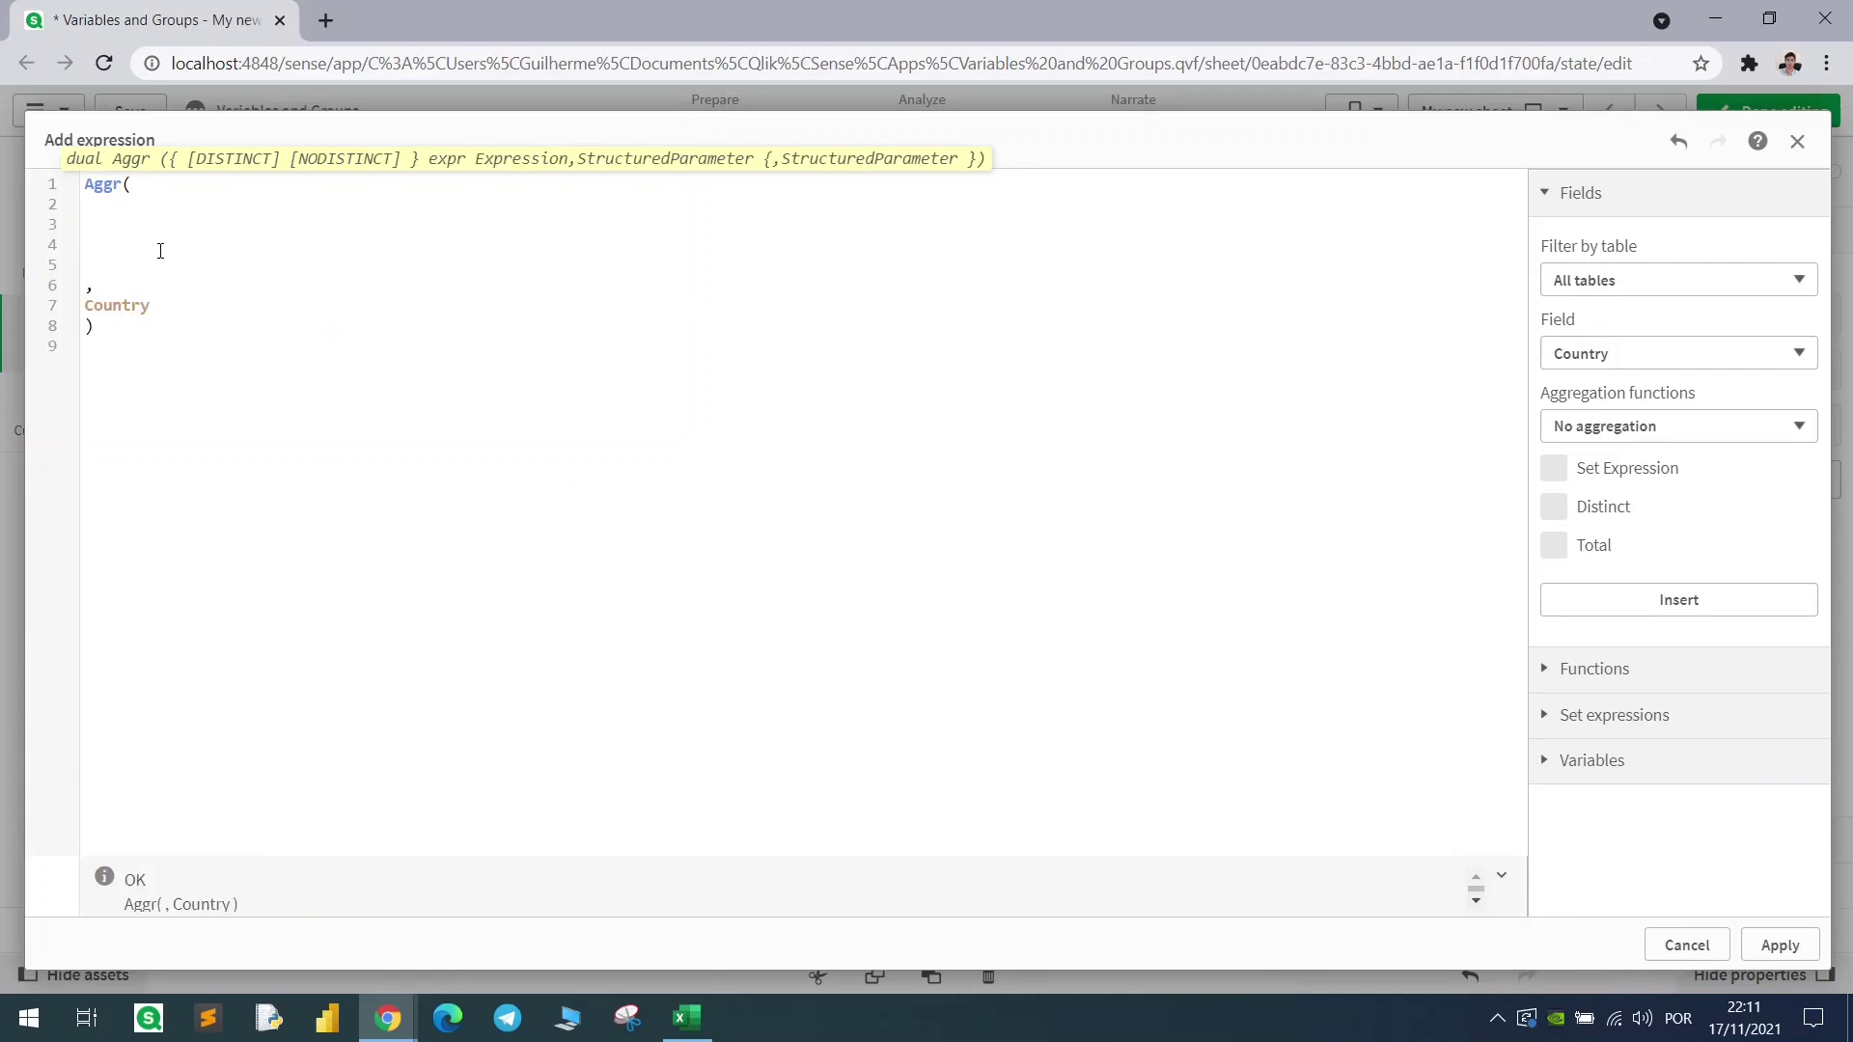
Inside the Aggr function, begin an if statement with the condition Sum(GDP)>$(vX) followed by and
left_click(105, 225)
mouse_move(113, 246)
left_mouse_down()
mouse_move(90, 219)
mouse_move(103, 229)
left_mouse_up()
left_click(103, 230)
type("if(")
key("Return")
type("Sum")
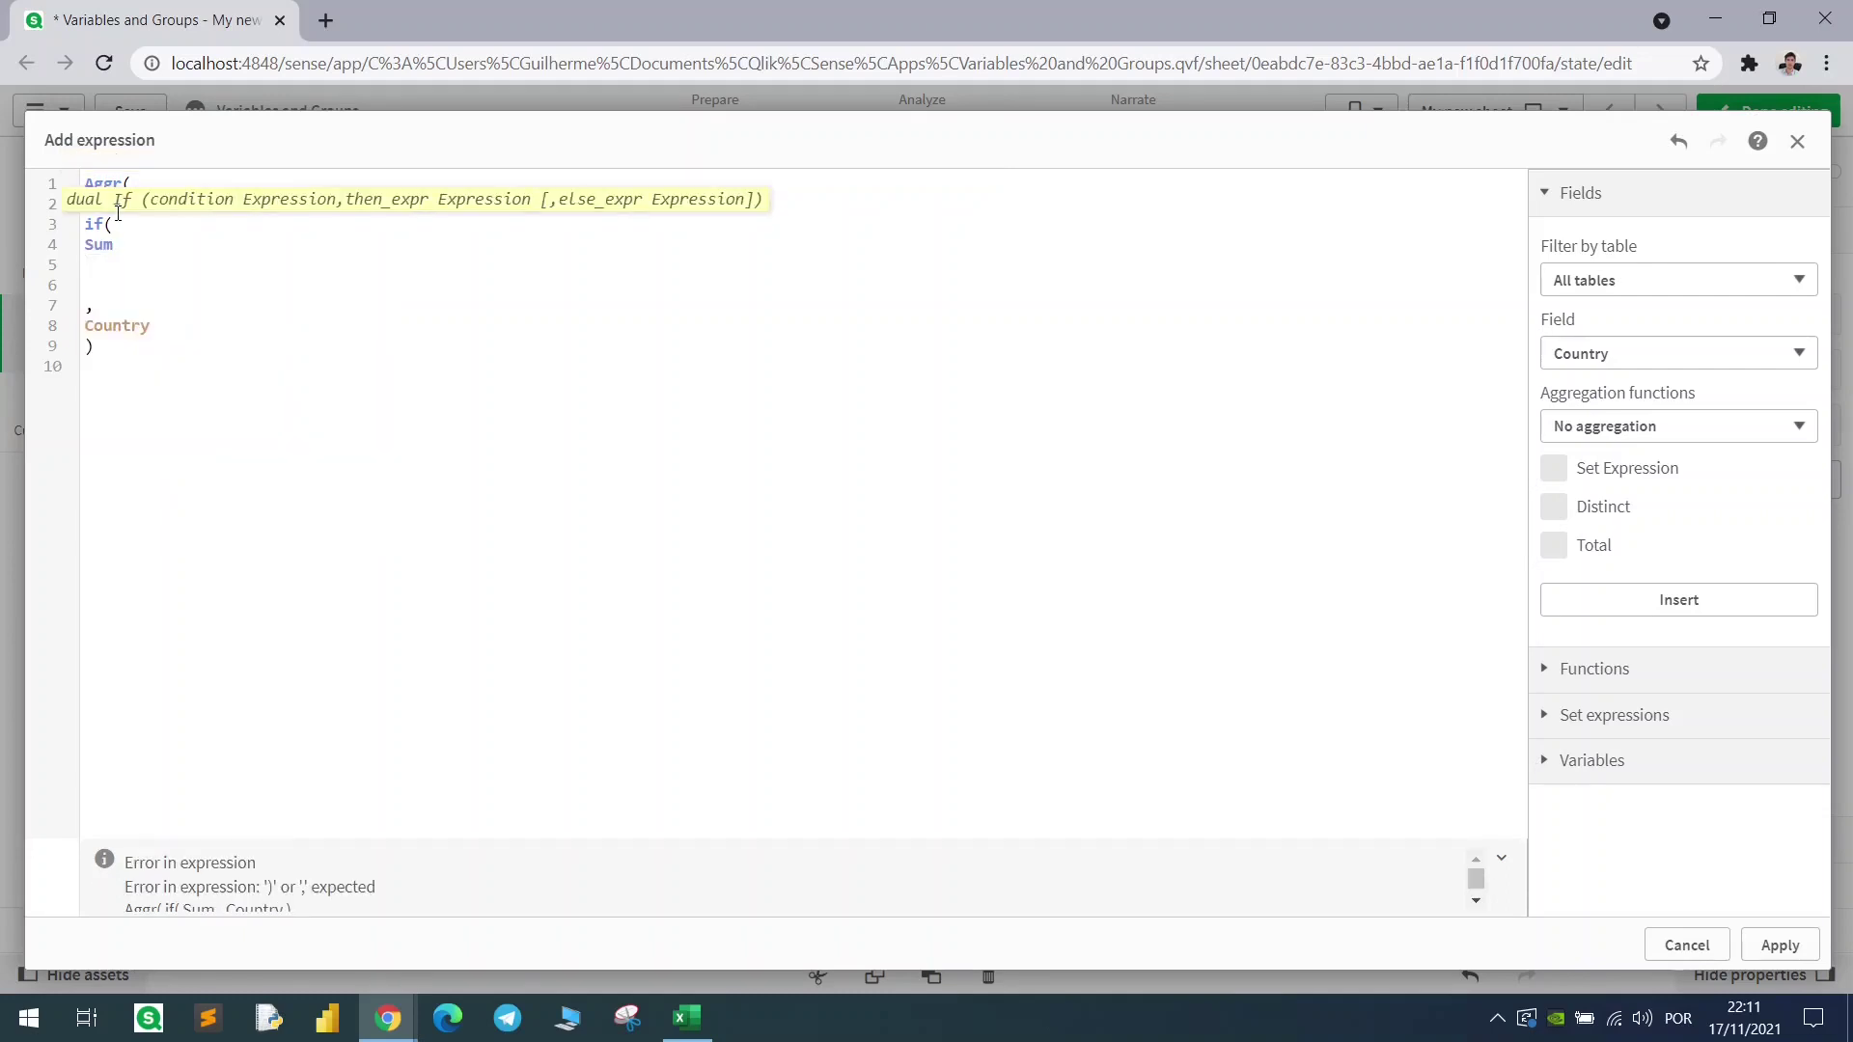
type("(GDP)")
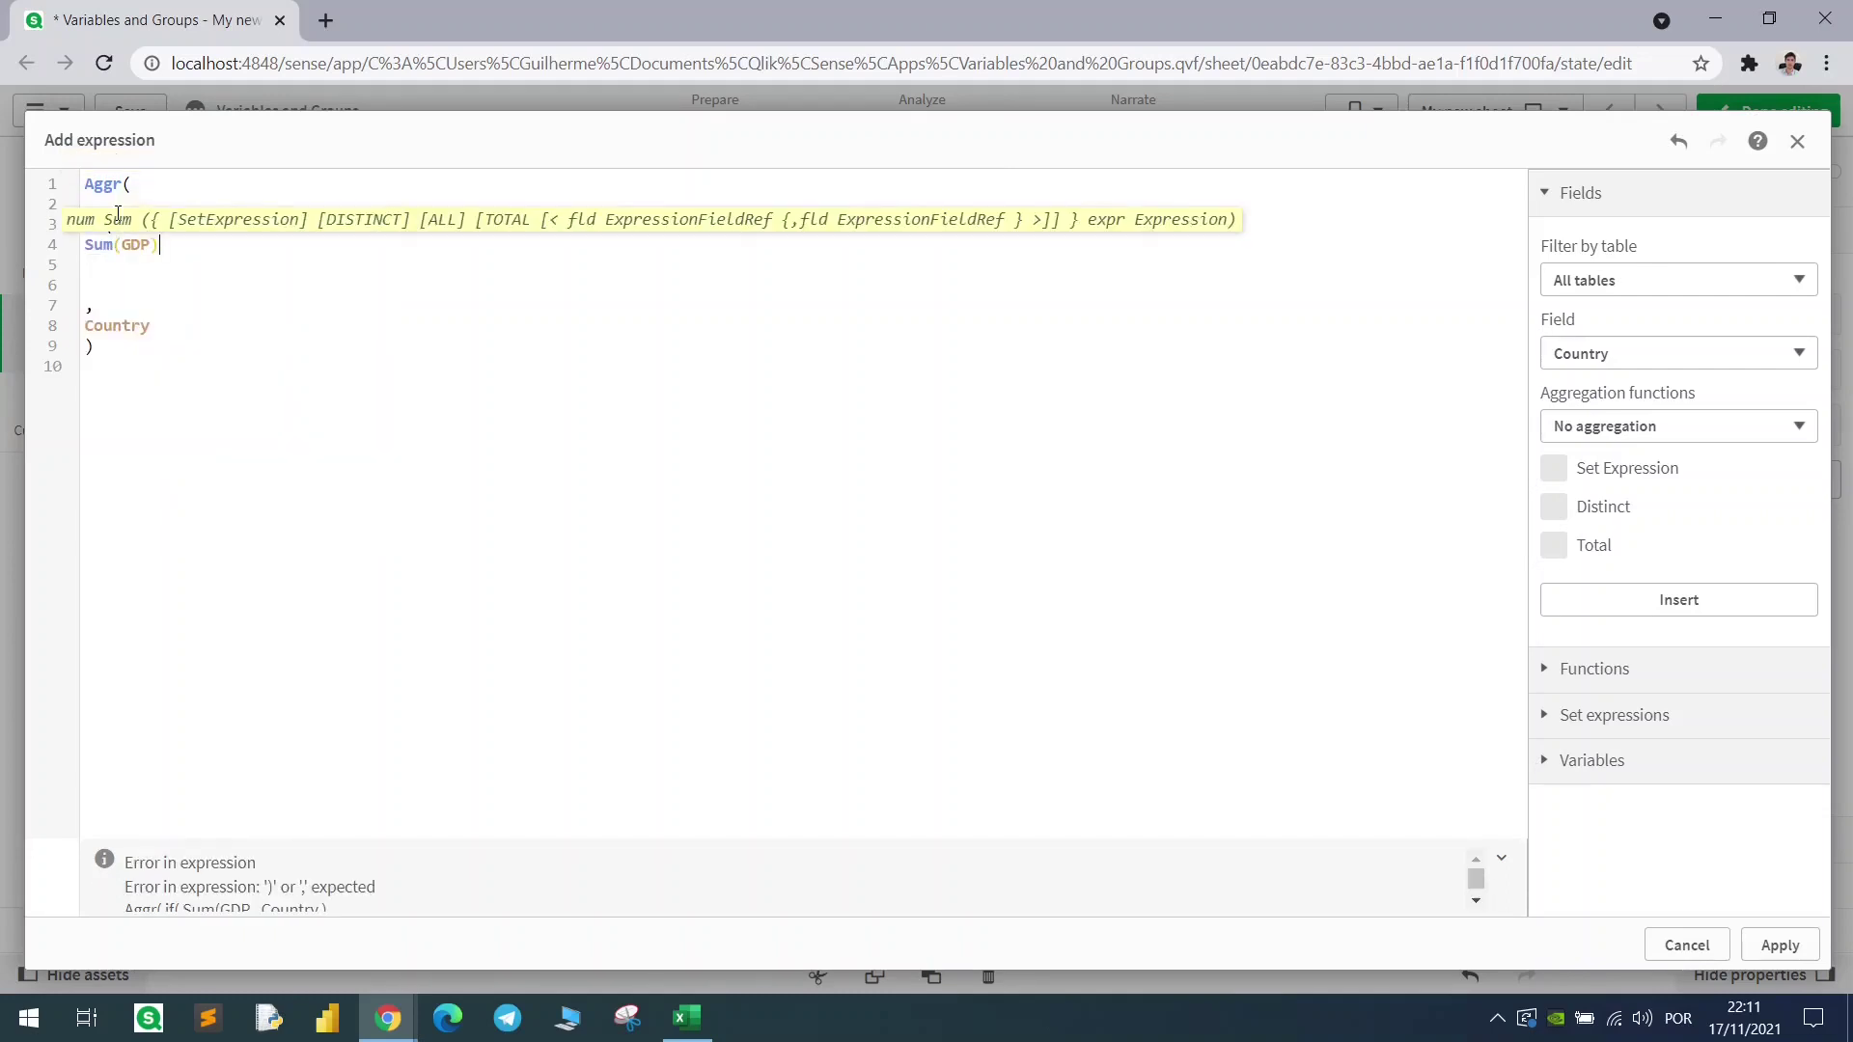
type(" and Sum")
key("BackSpace")
key("BackSpace")
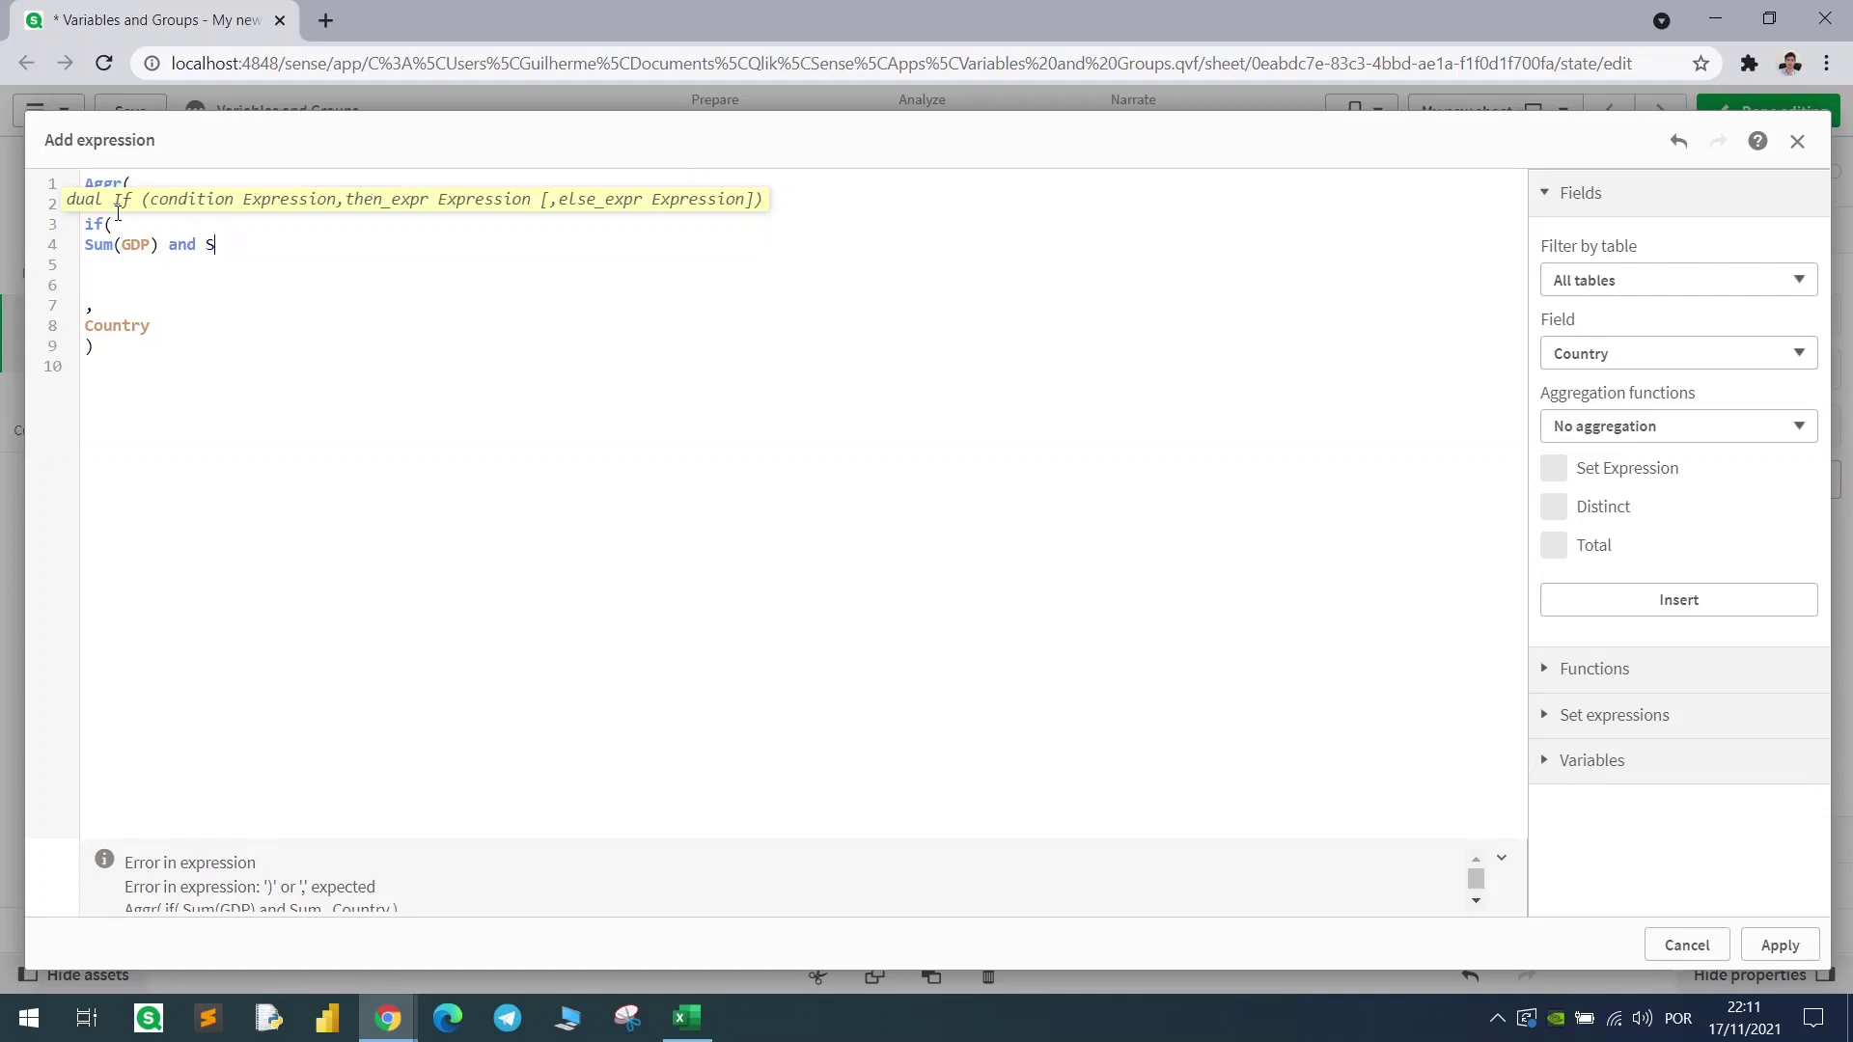
key("BackSpace")
key("BackSpace")
key("BackSpace")
key("BackSpace")
type(">$(vX)  and SU")
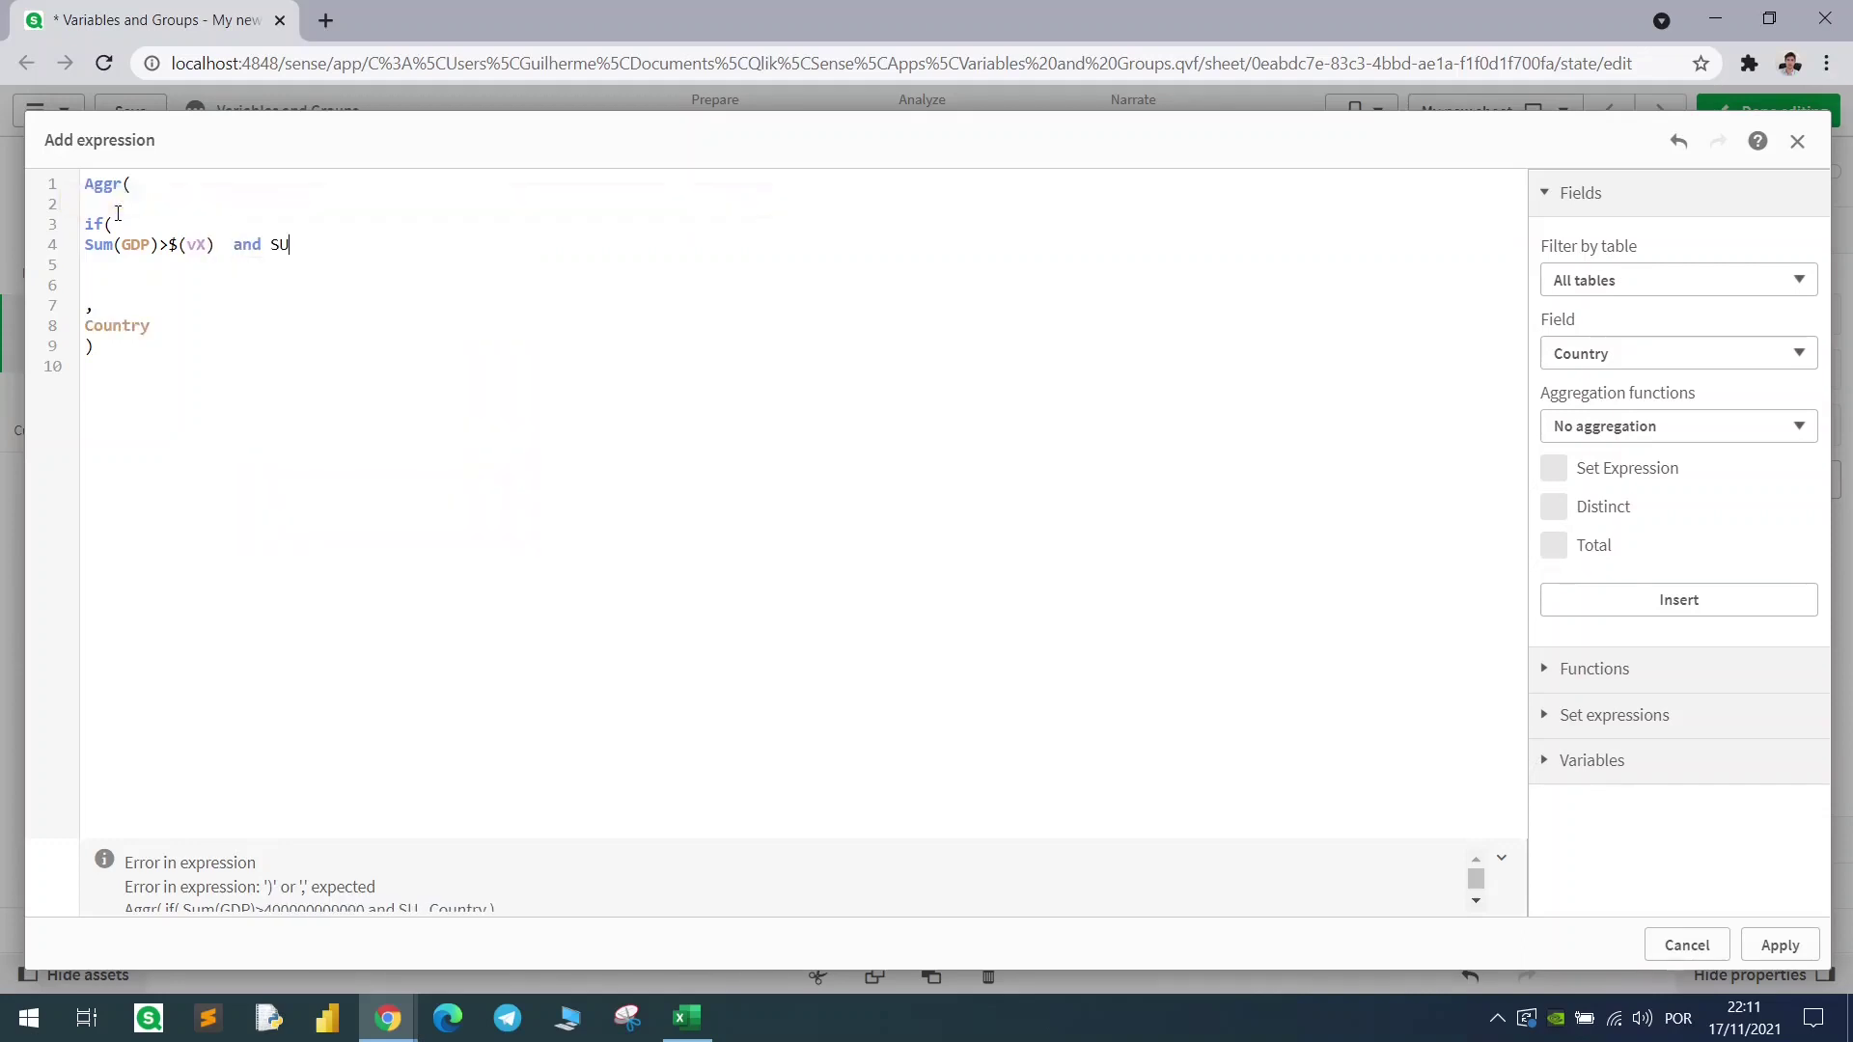
Complete the if condition's second comparison as Sum(Population)>$(vY)
key("BackSpace")
type("u")
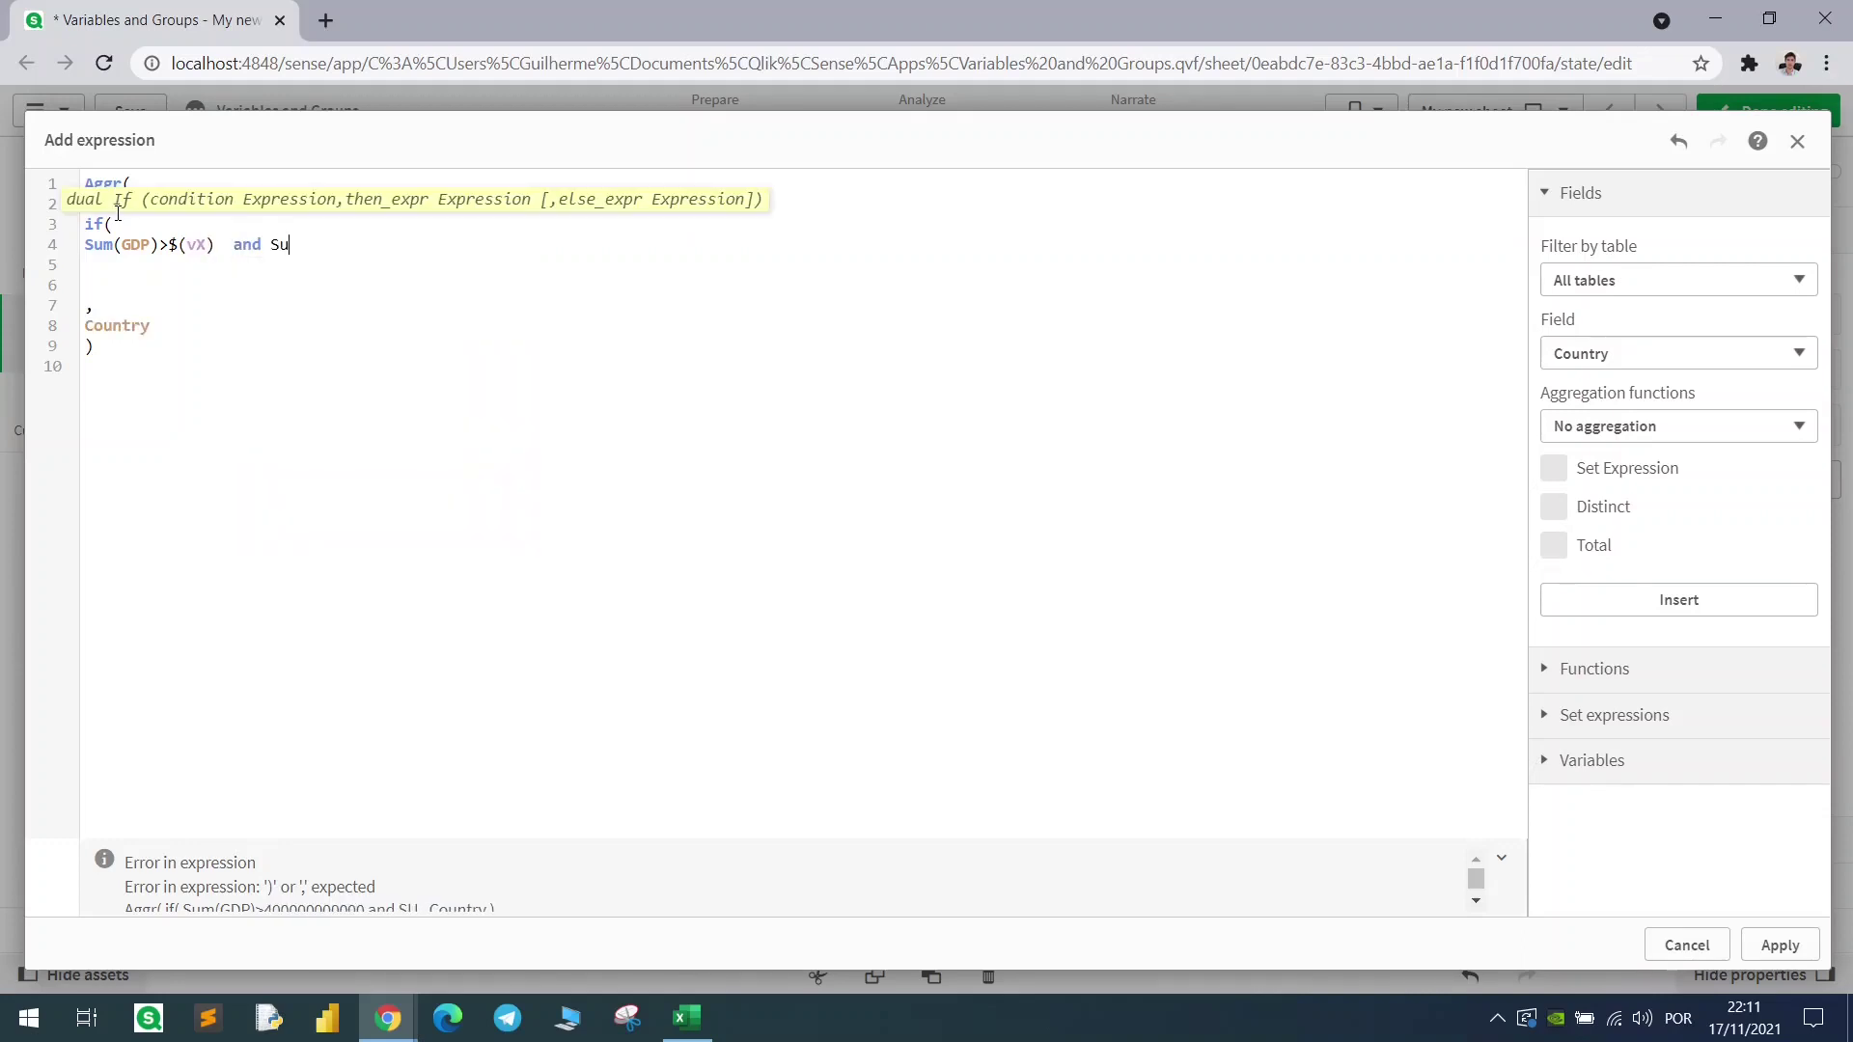
type("m(Pop")
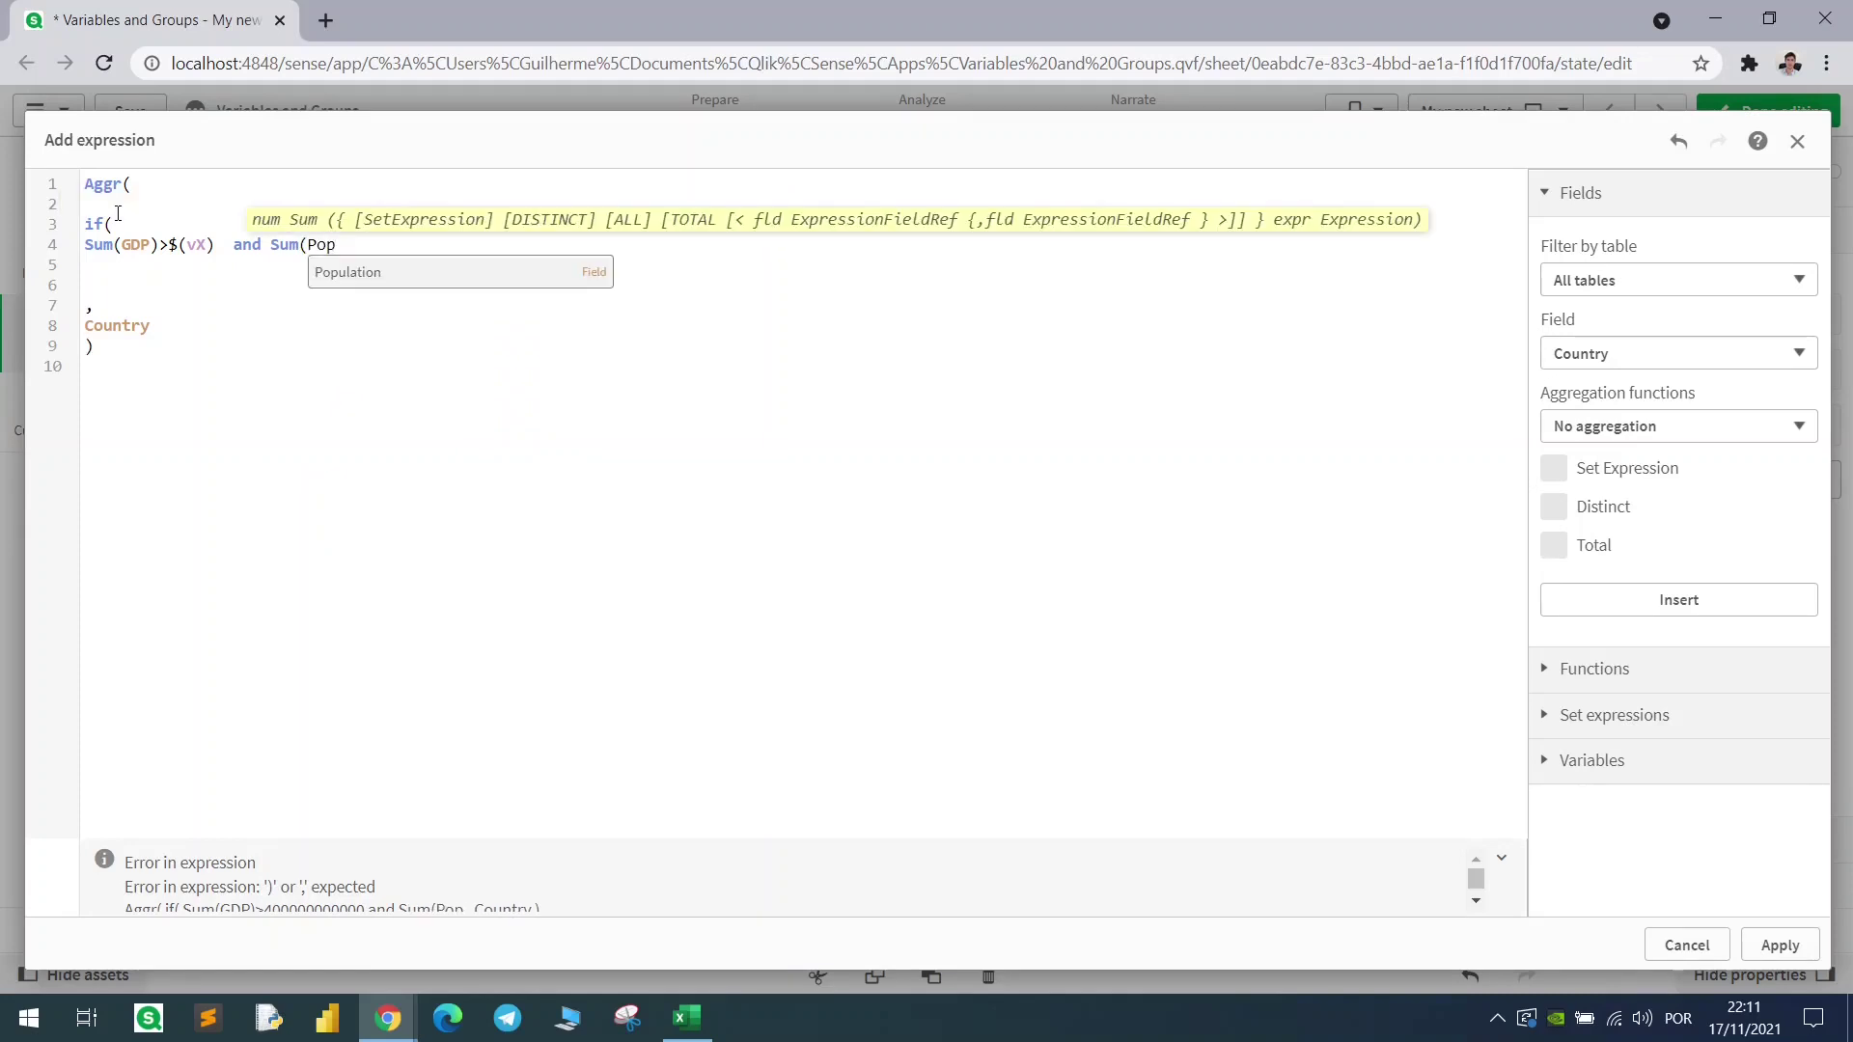
type("ulation)")
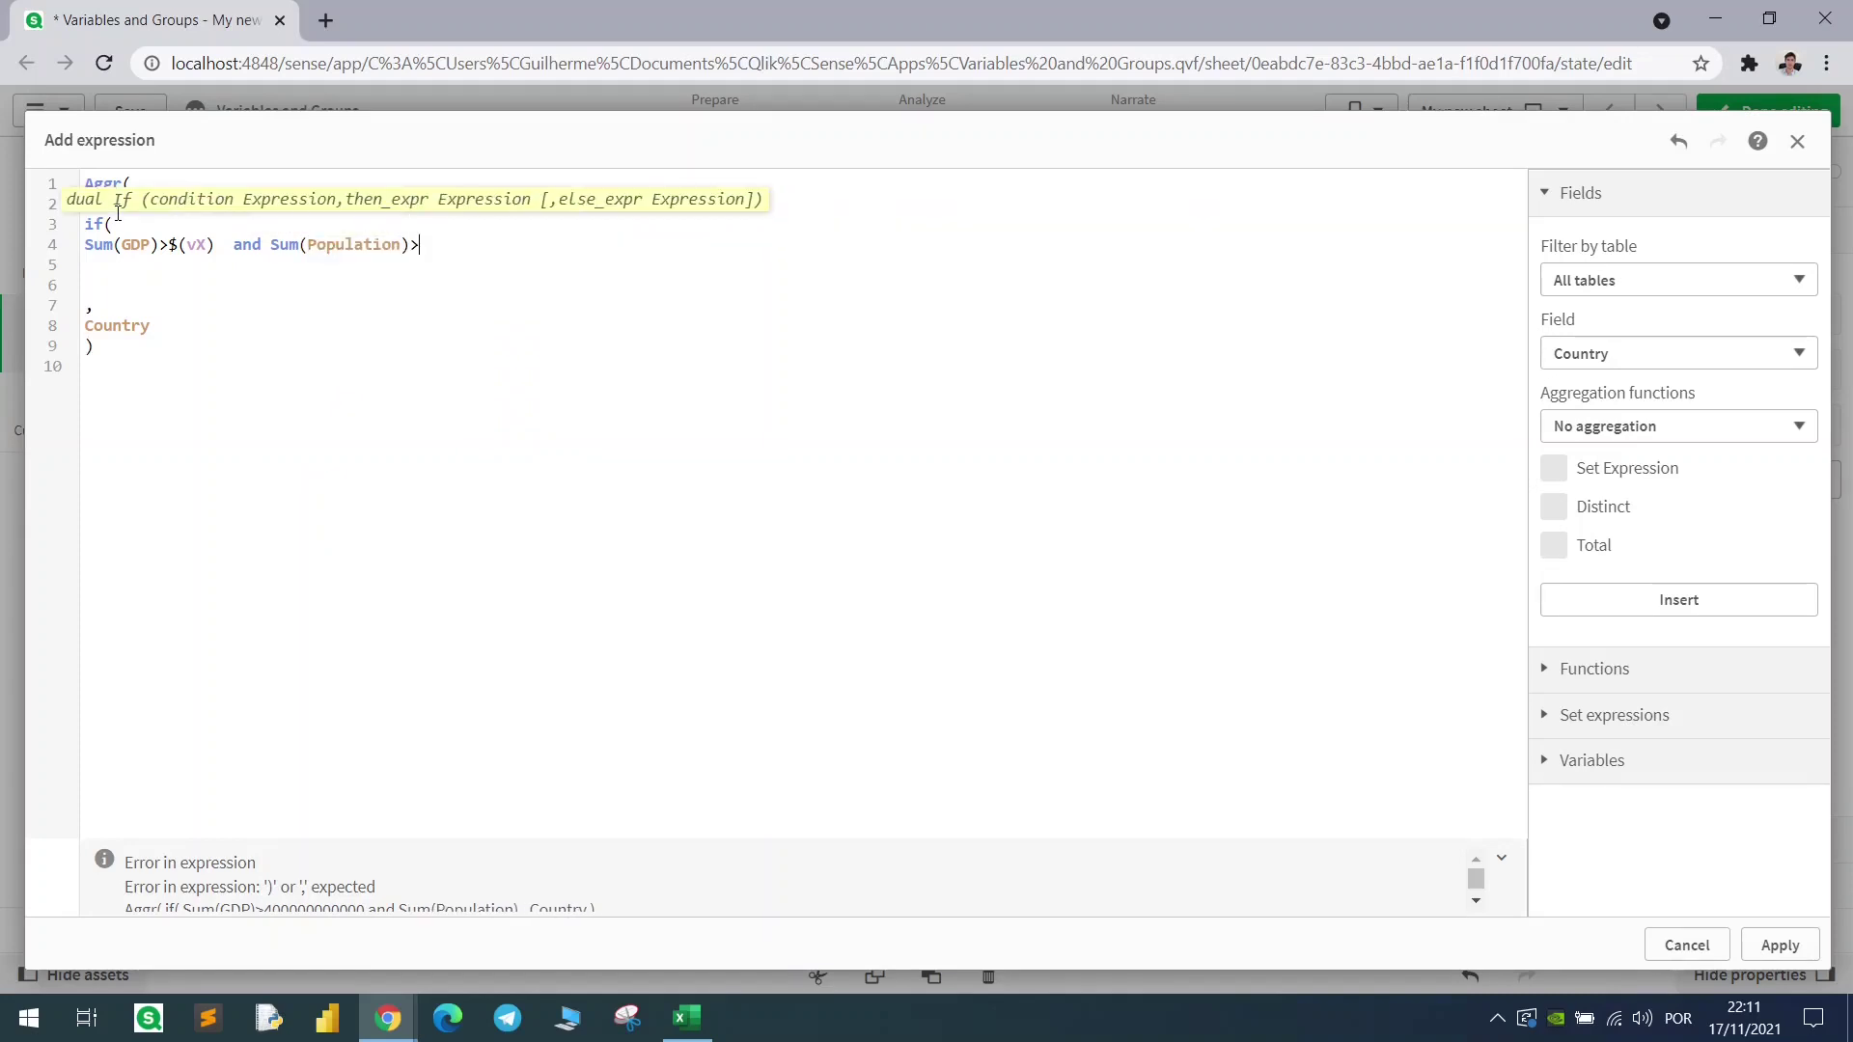
type(">$(V")
key("BackSpace")
type("vY)")
Make the if statement return 'Q1' when the condition is met, followed by a comma for the else part
key("Return")
type(",")
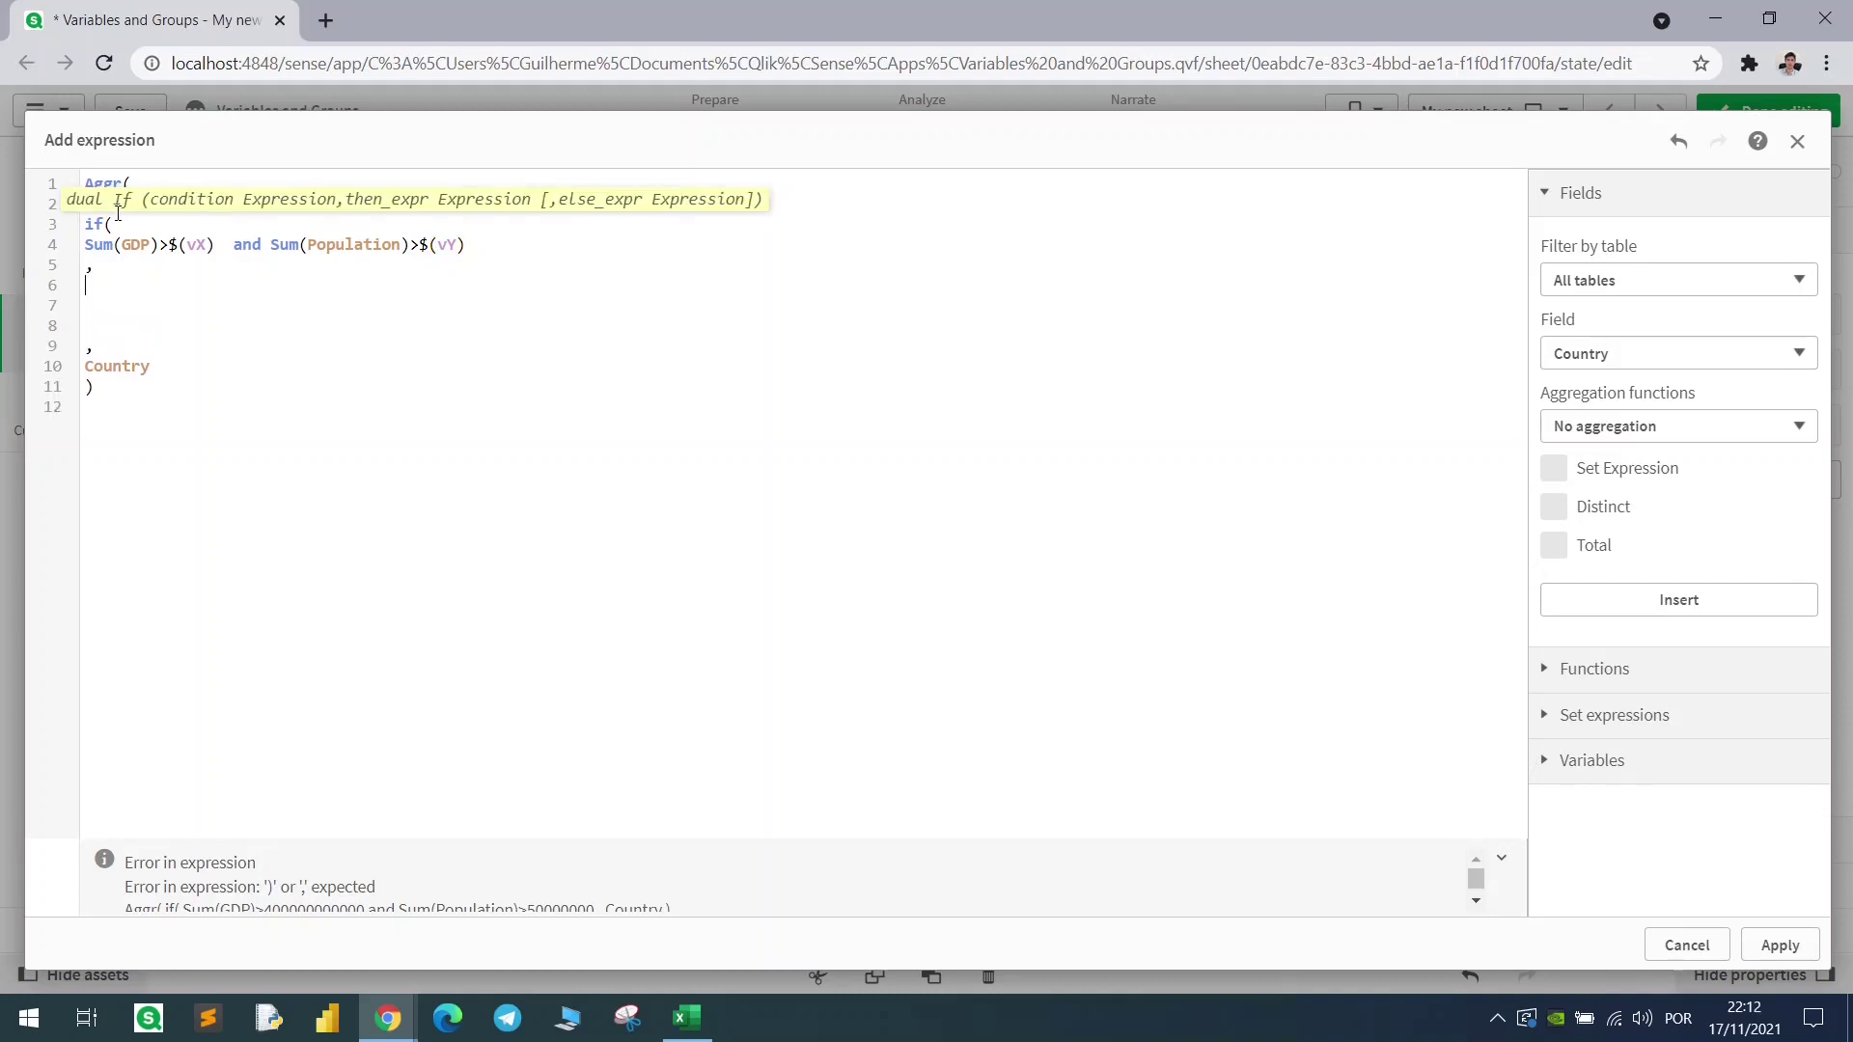
key("Return")
type("'Q")
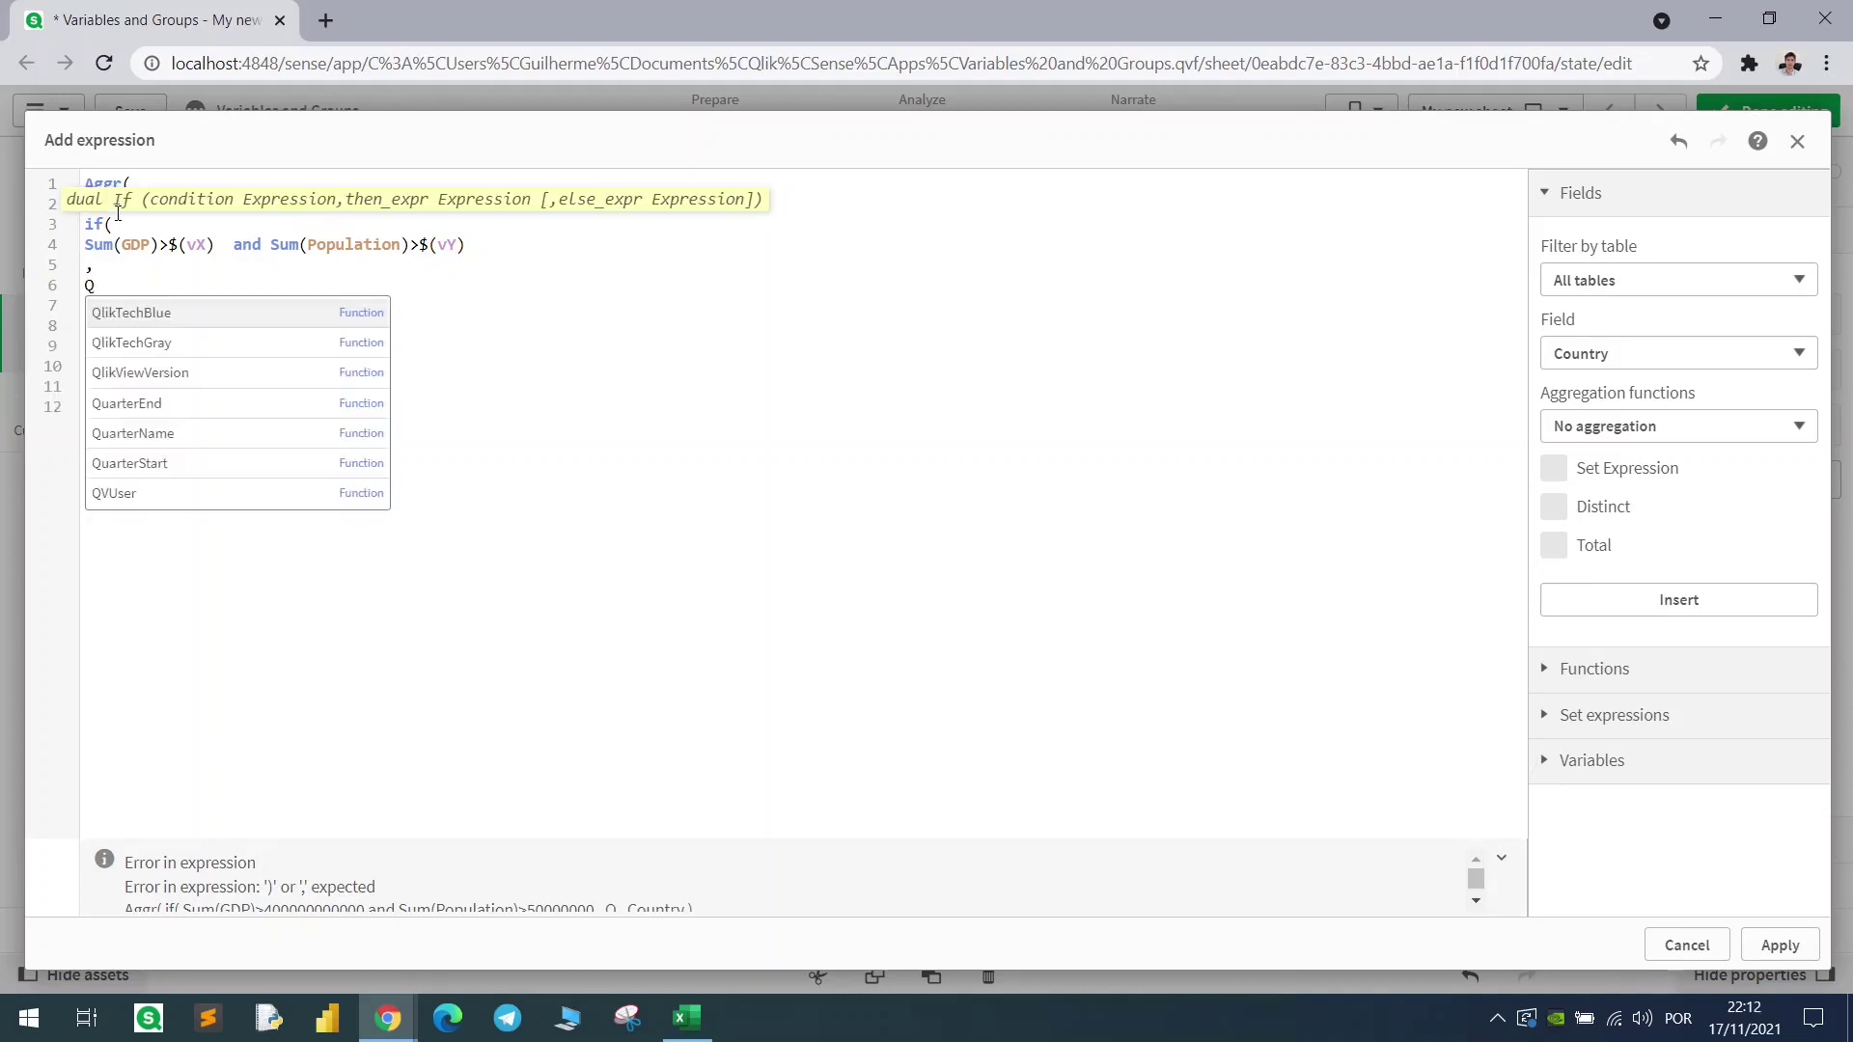
type("1'")
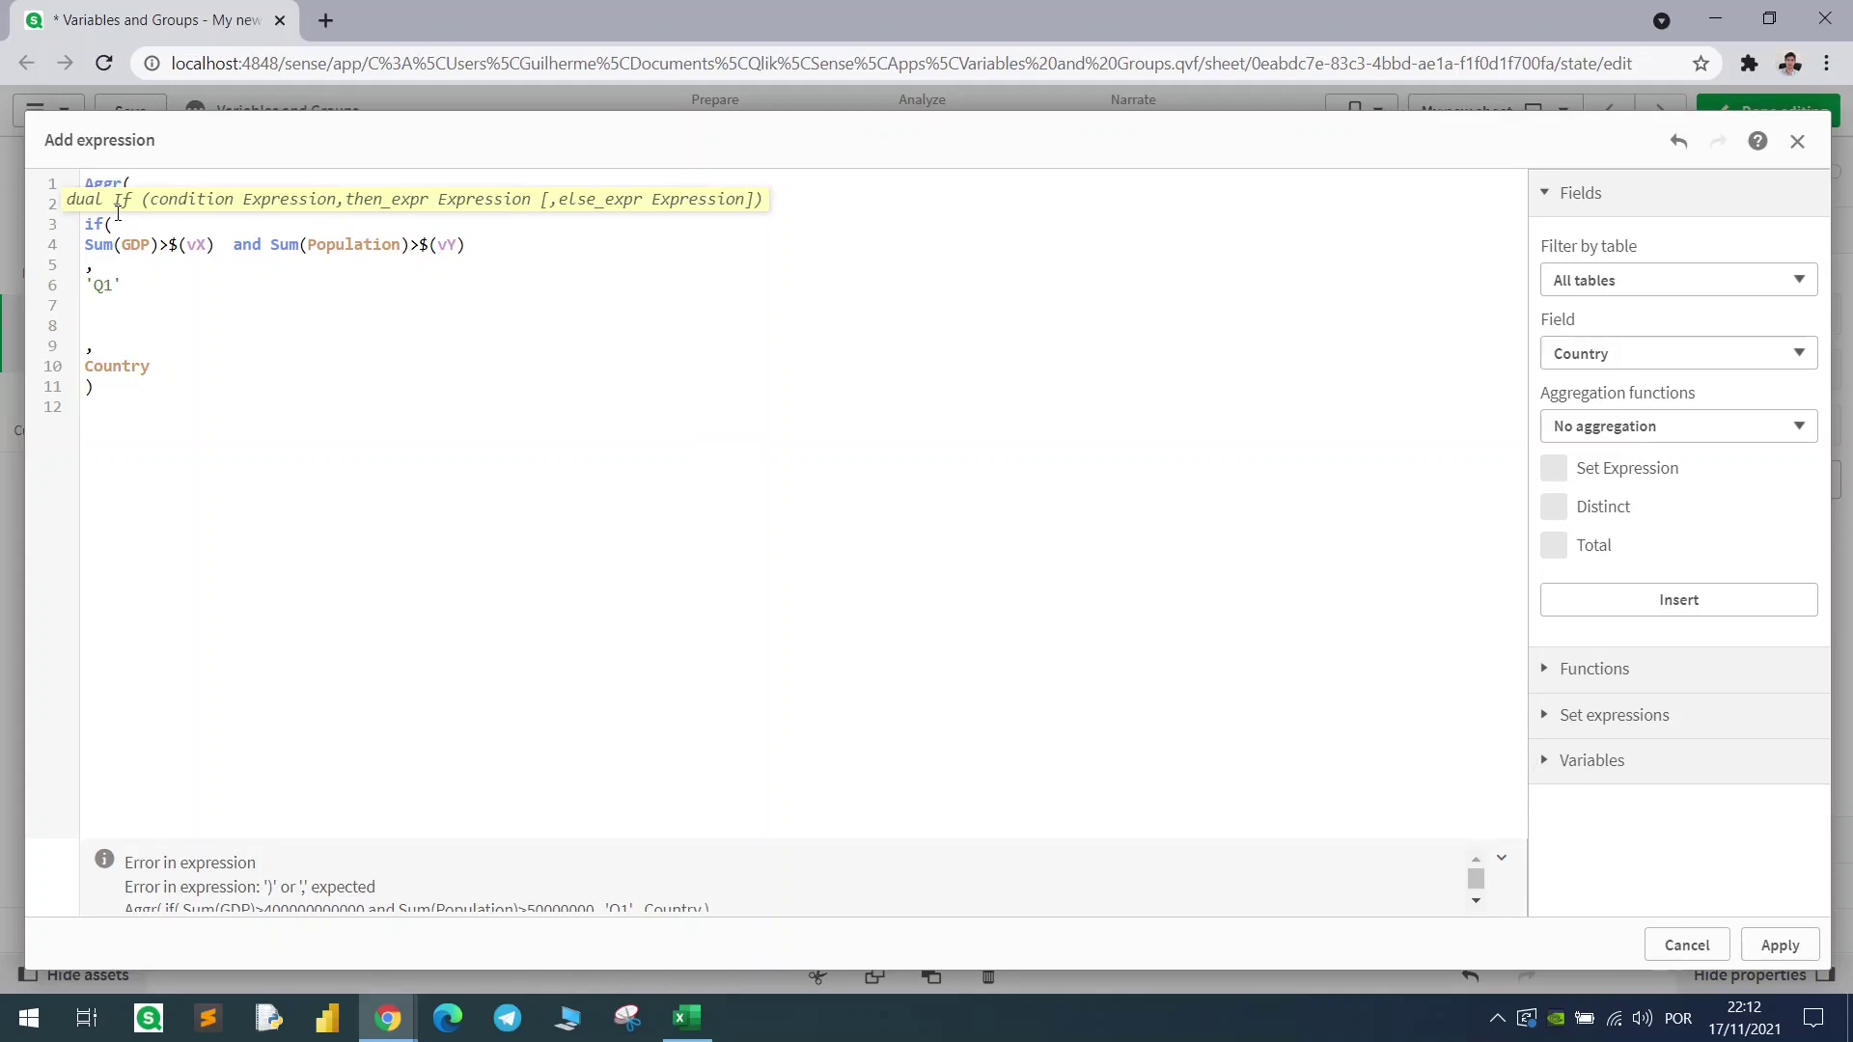
type(" ,")
Copy the Q1 if block below itself and adapt it to return 'Q2' when Sum(GDP)<=$(vX) and Sum(Population)>$(vY)
key("shift+Up")
key("shift+Up")
key("shift+Up")
key("shift+Up")
key("ctrl+c")
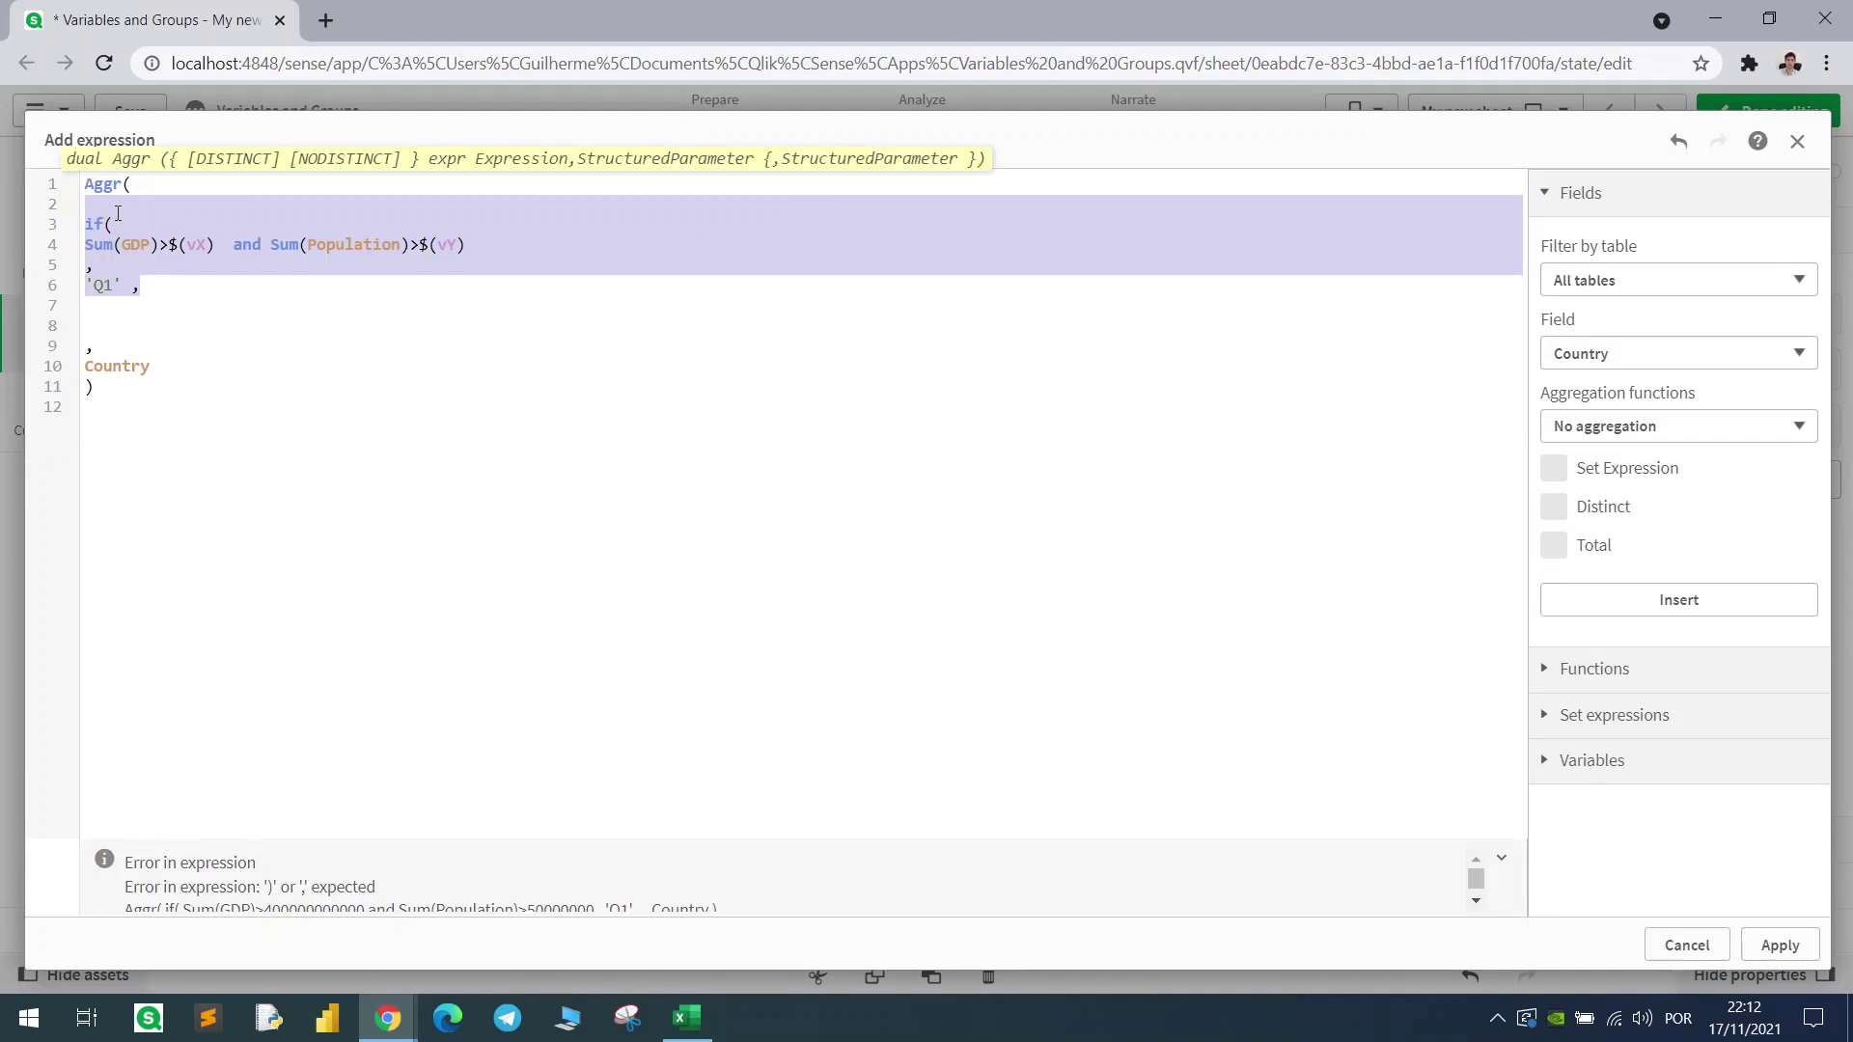
key("Right")
key("Return")
key("Return")
key("ctrl+v")
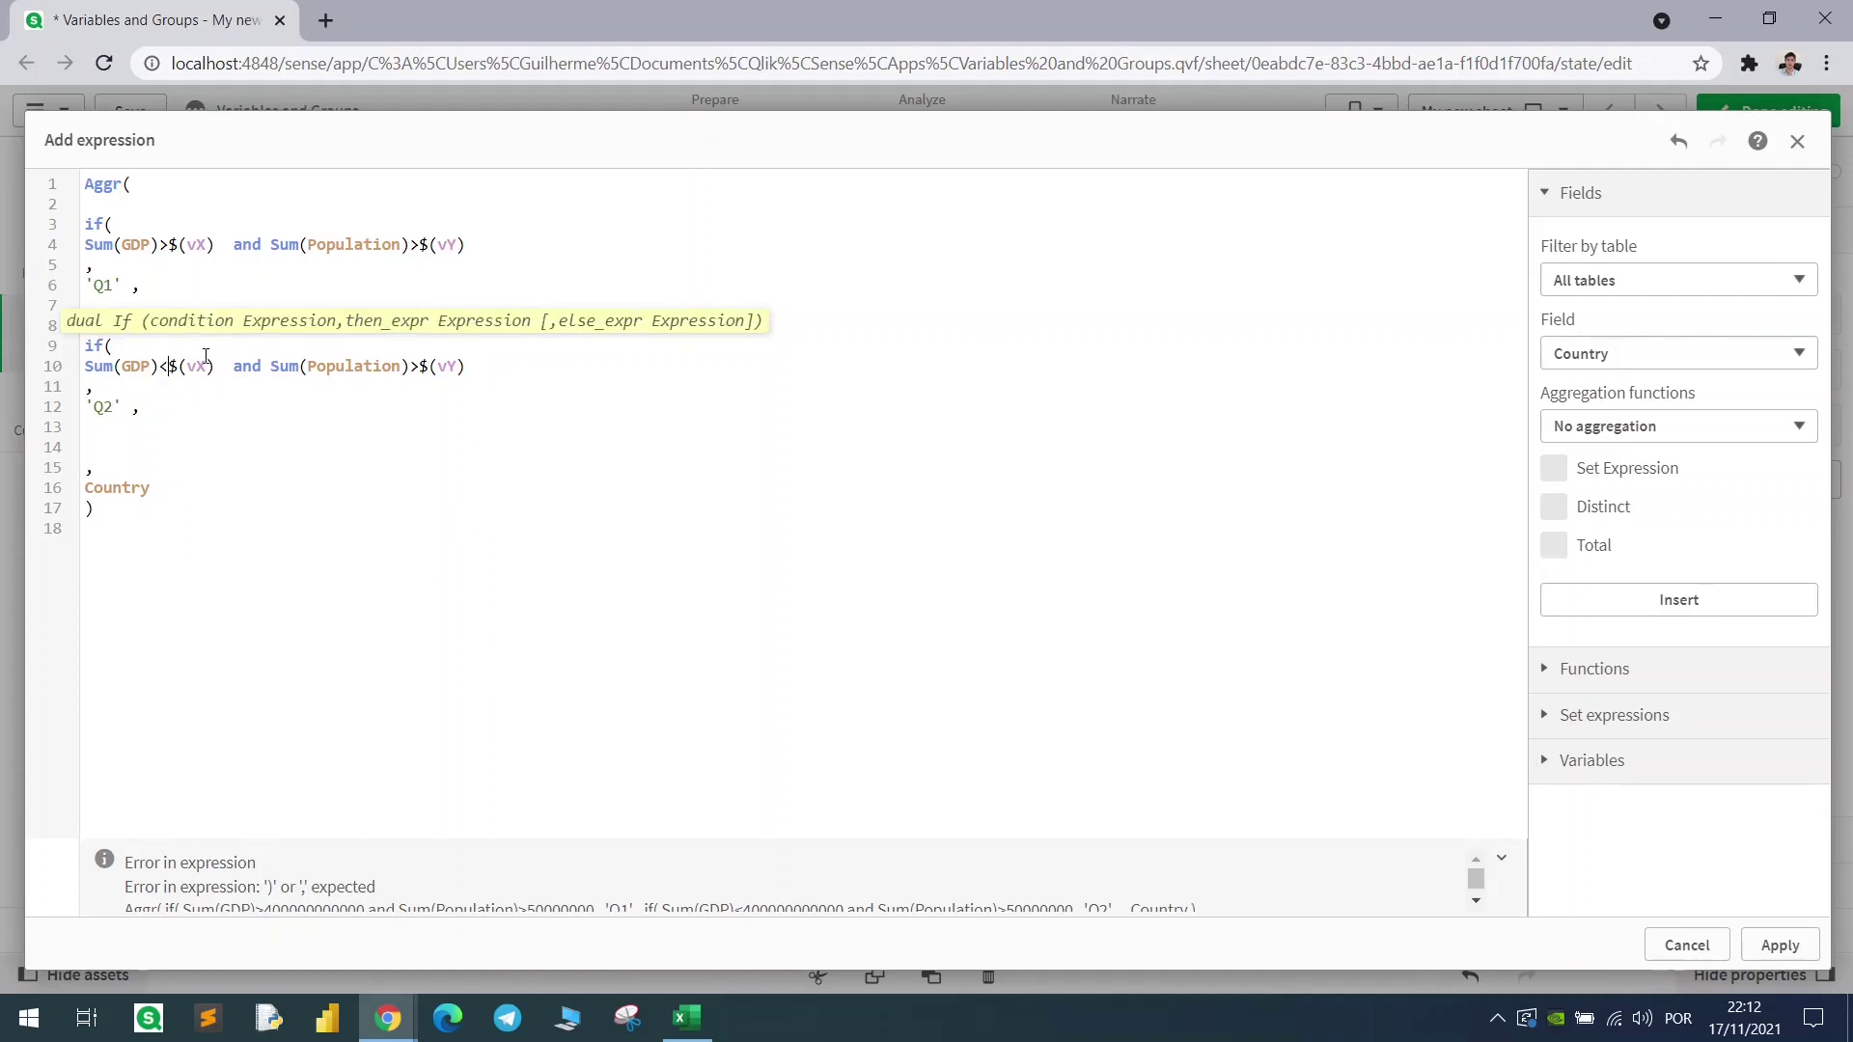
type("=")
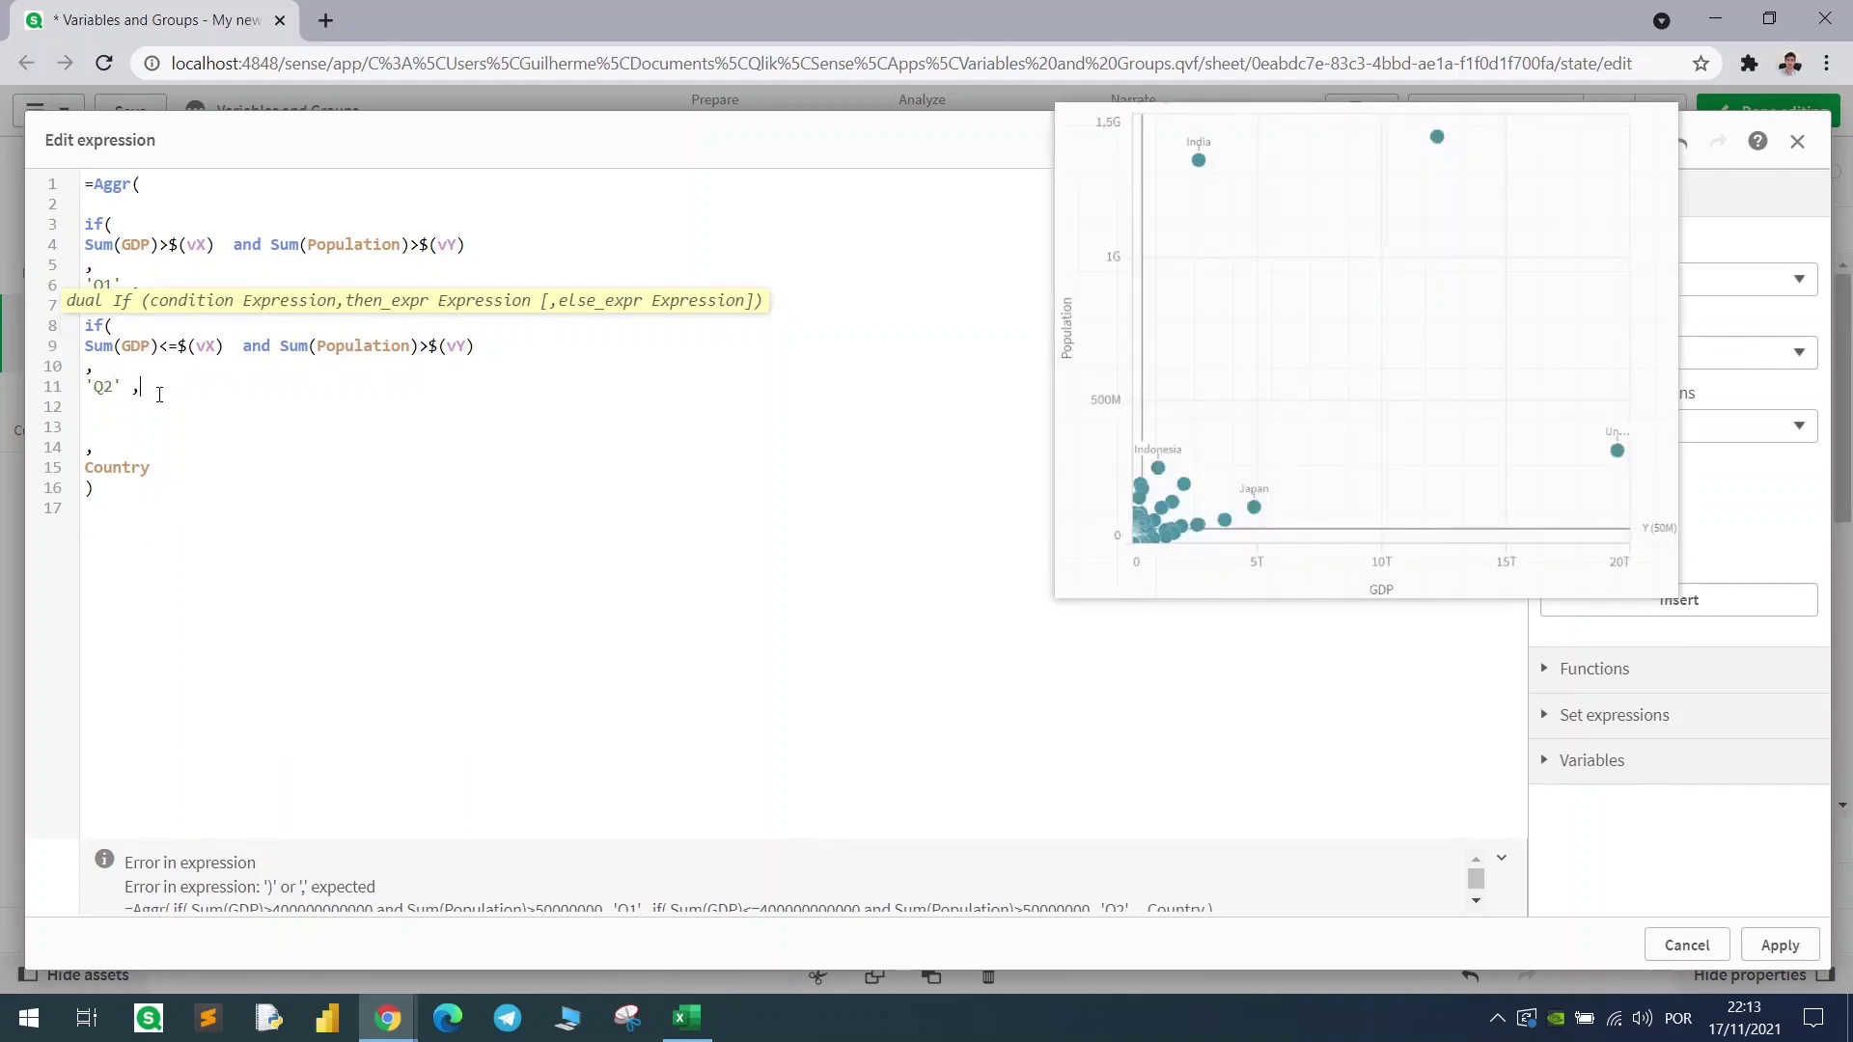
Add a third nested if block returning 'Q3' when Sum(GDP)>$(vX) and Sum(Population)<=$(vY)
key("Return")
key("ctrl+v")
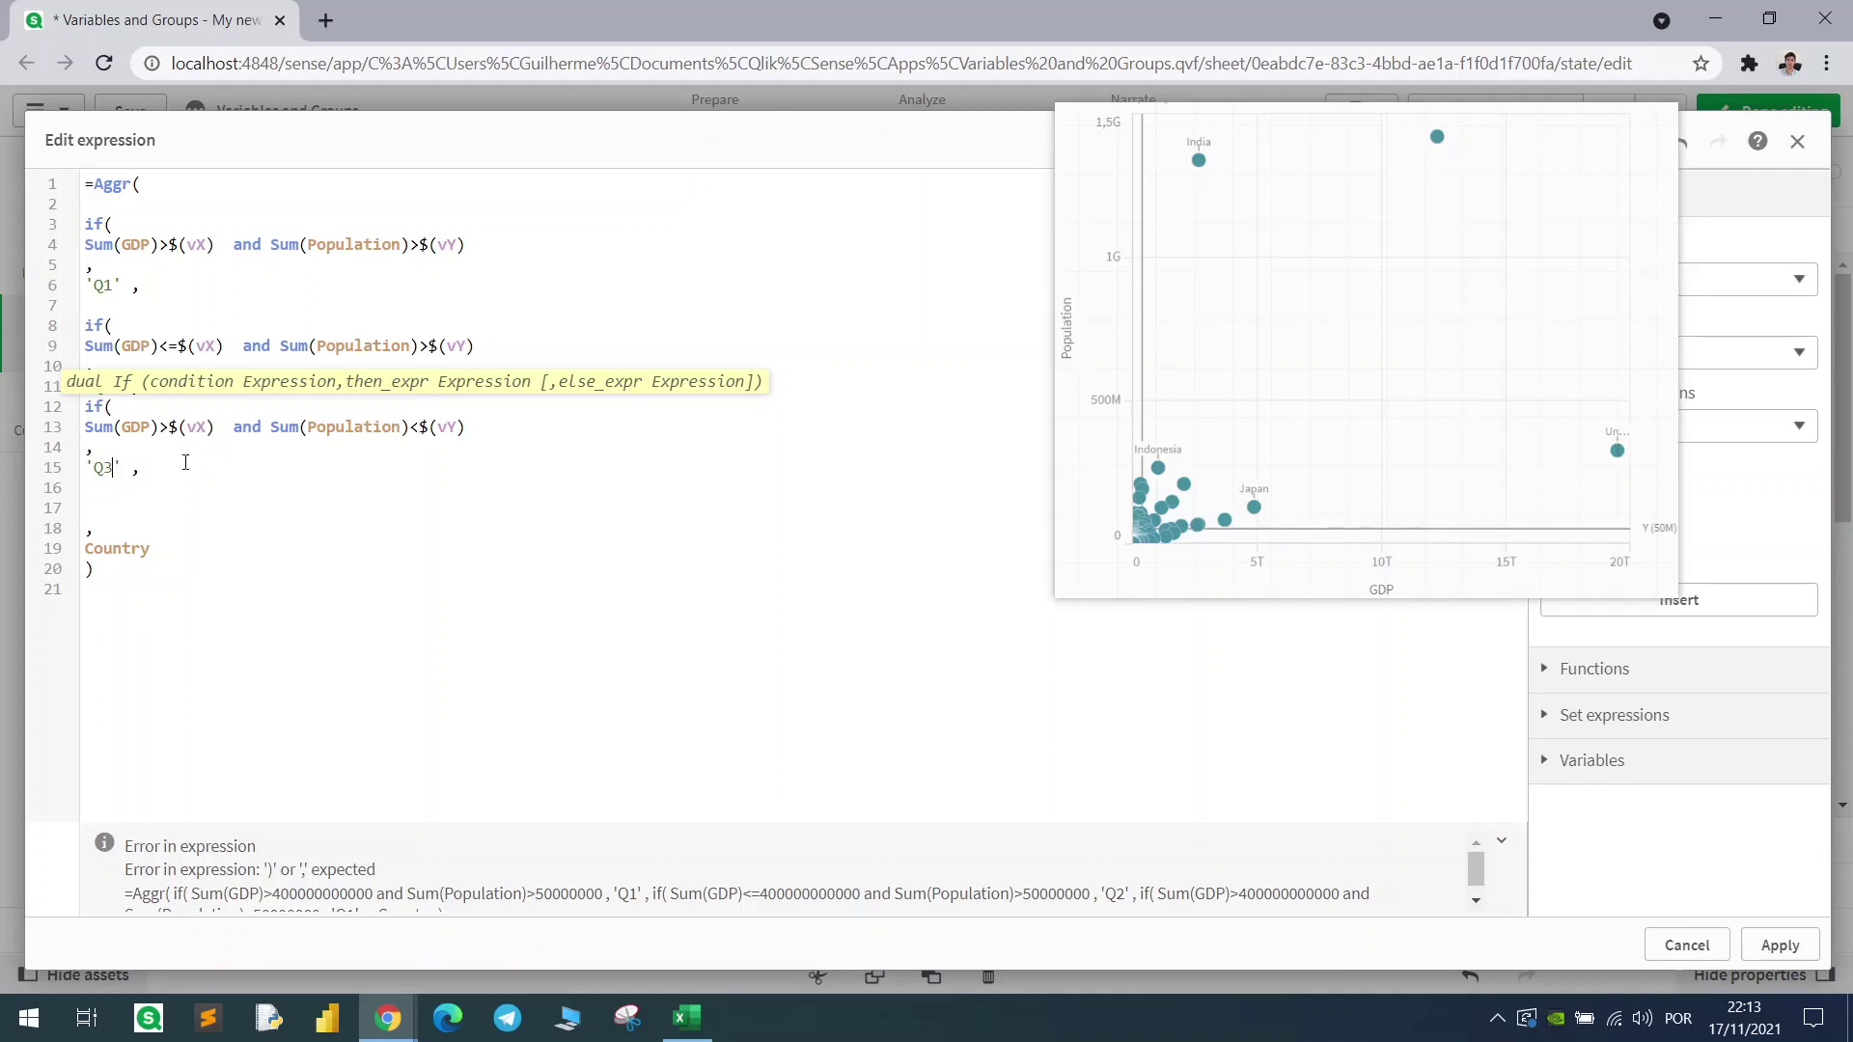
left_click(421, 428)
type("=")
Add 'Q4' as the final else value, close the three if functions with ))) and apply the expression
key("Return")
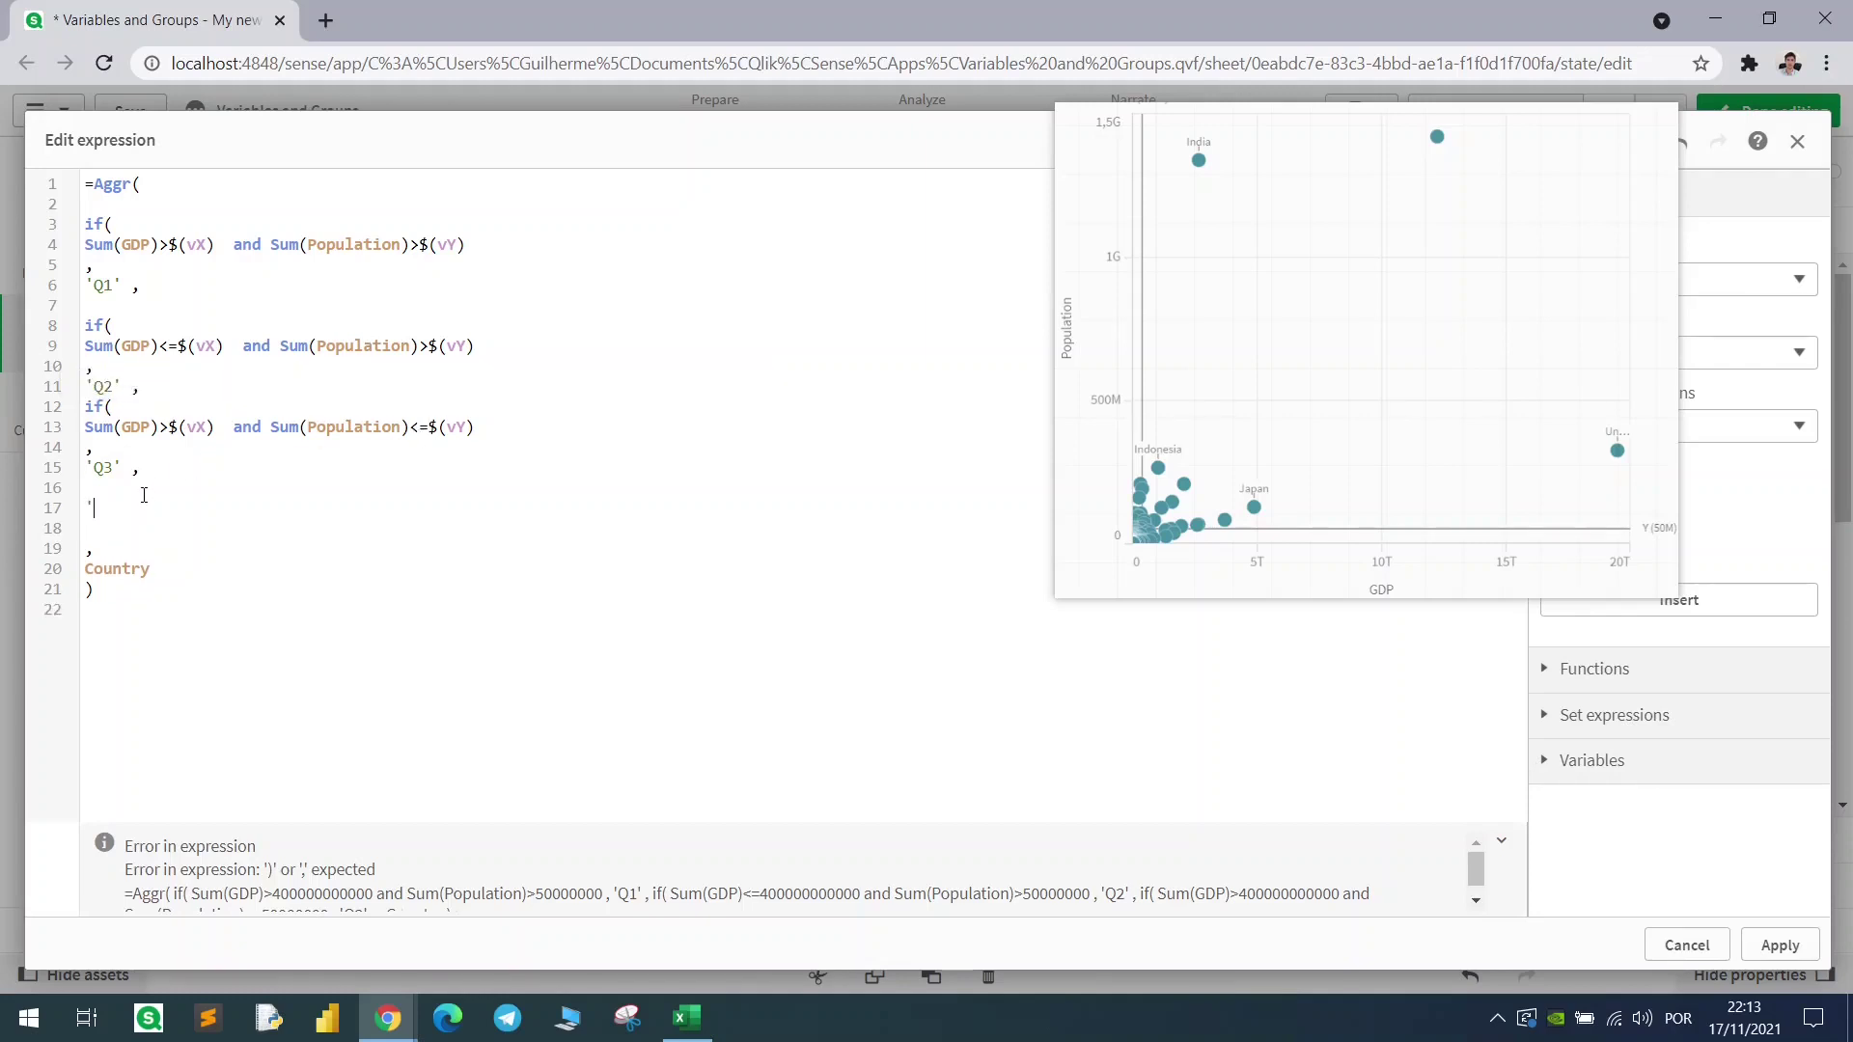
type("'")
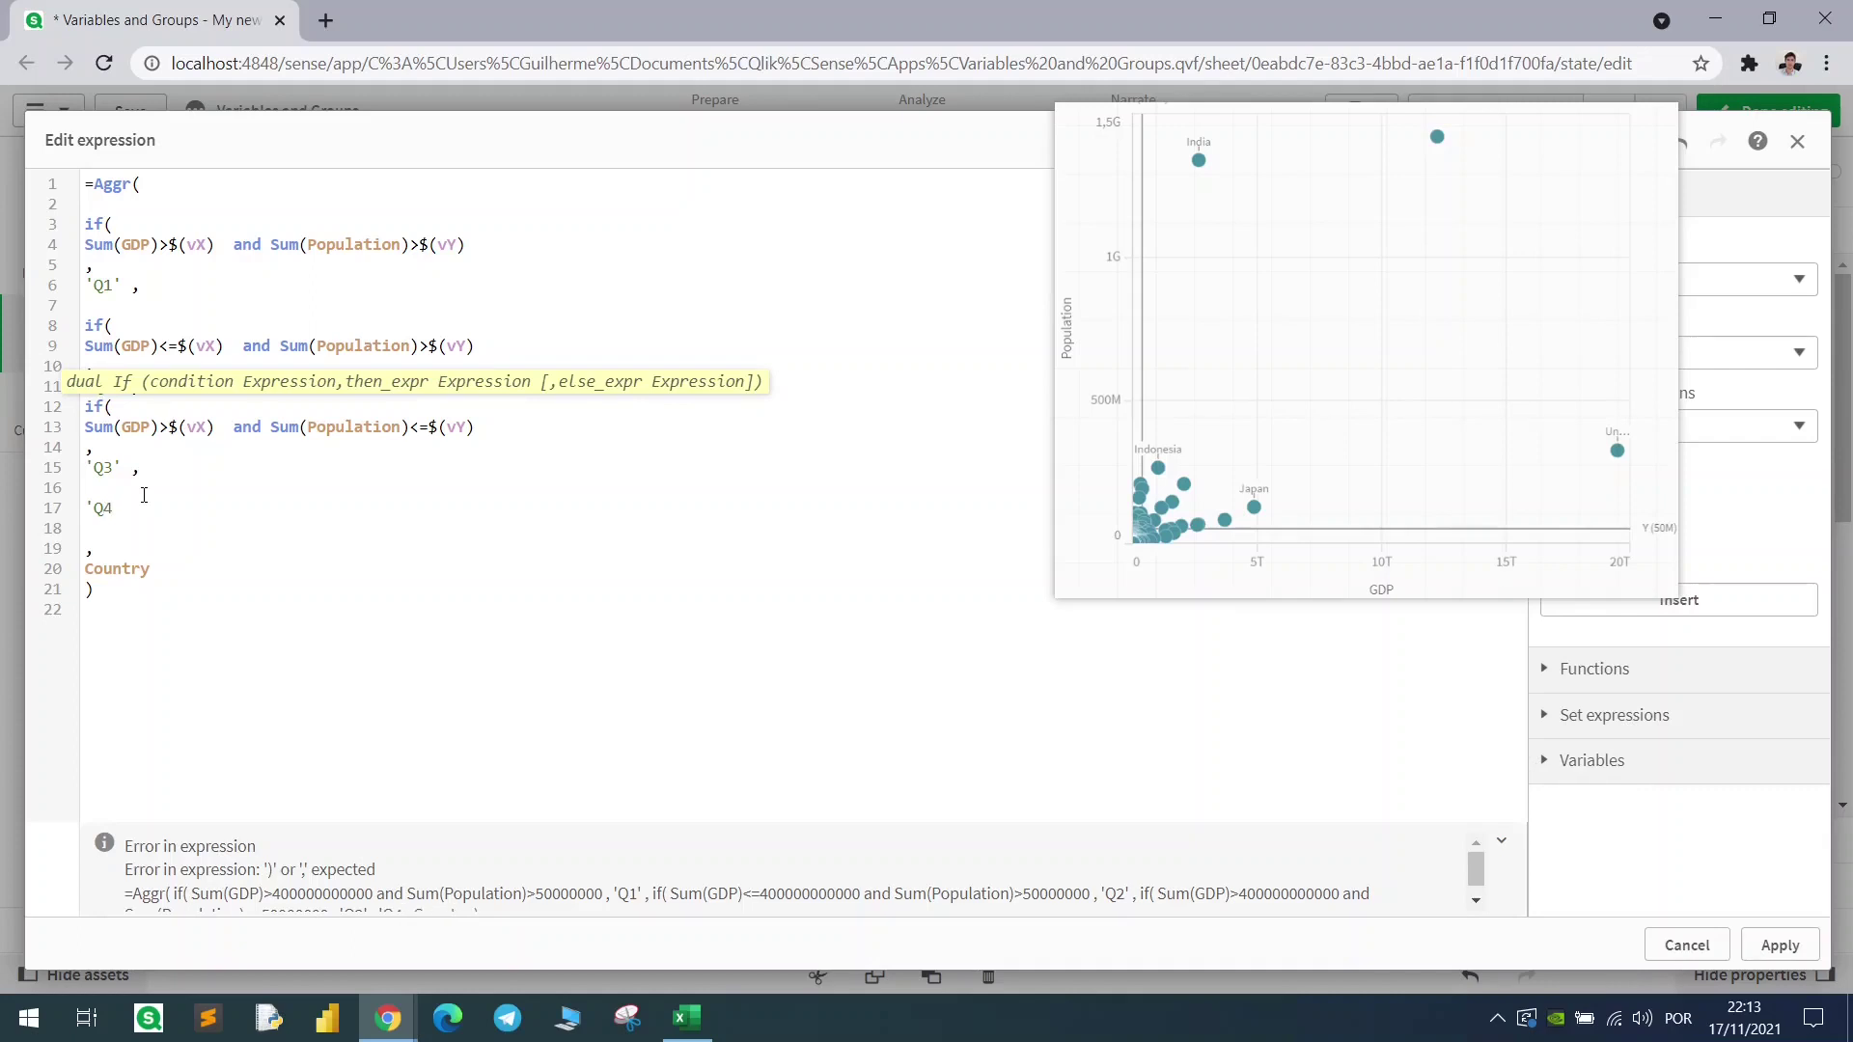
key("shift+Up")
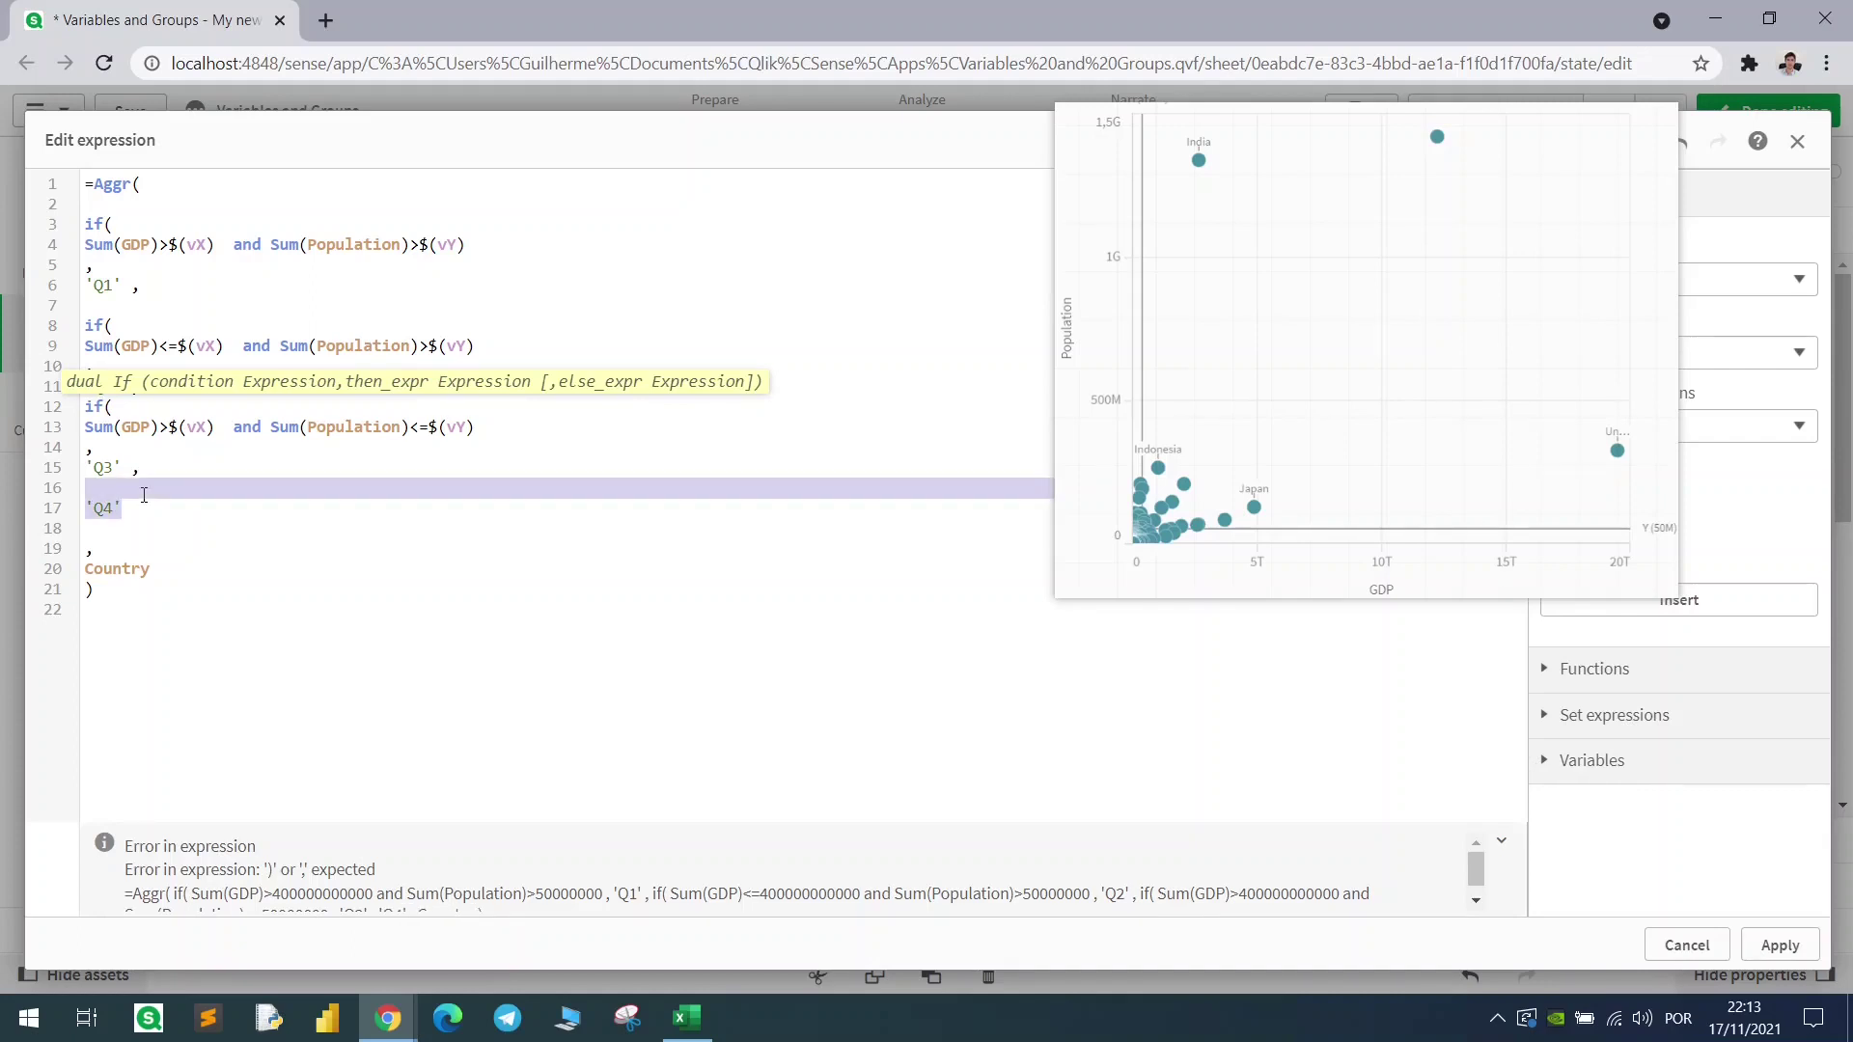
key("shift+Down")
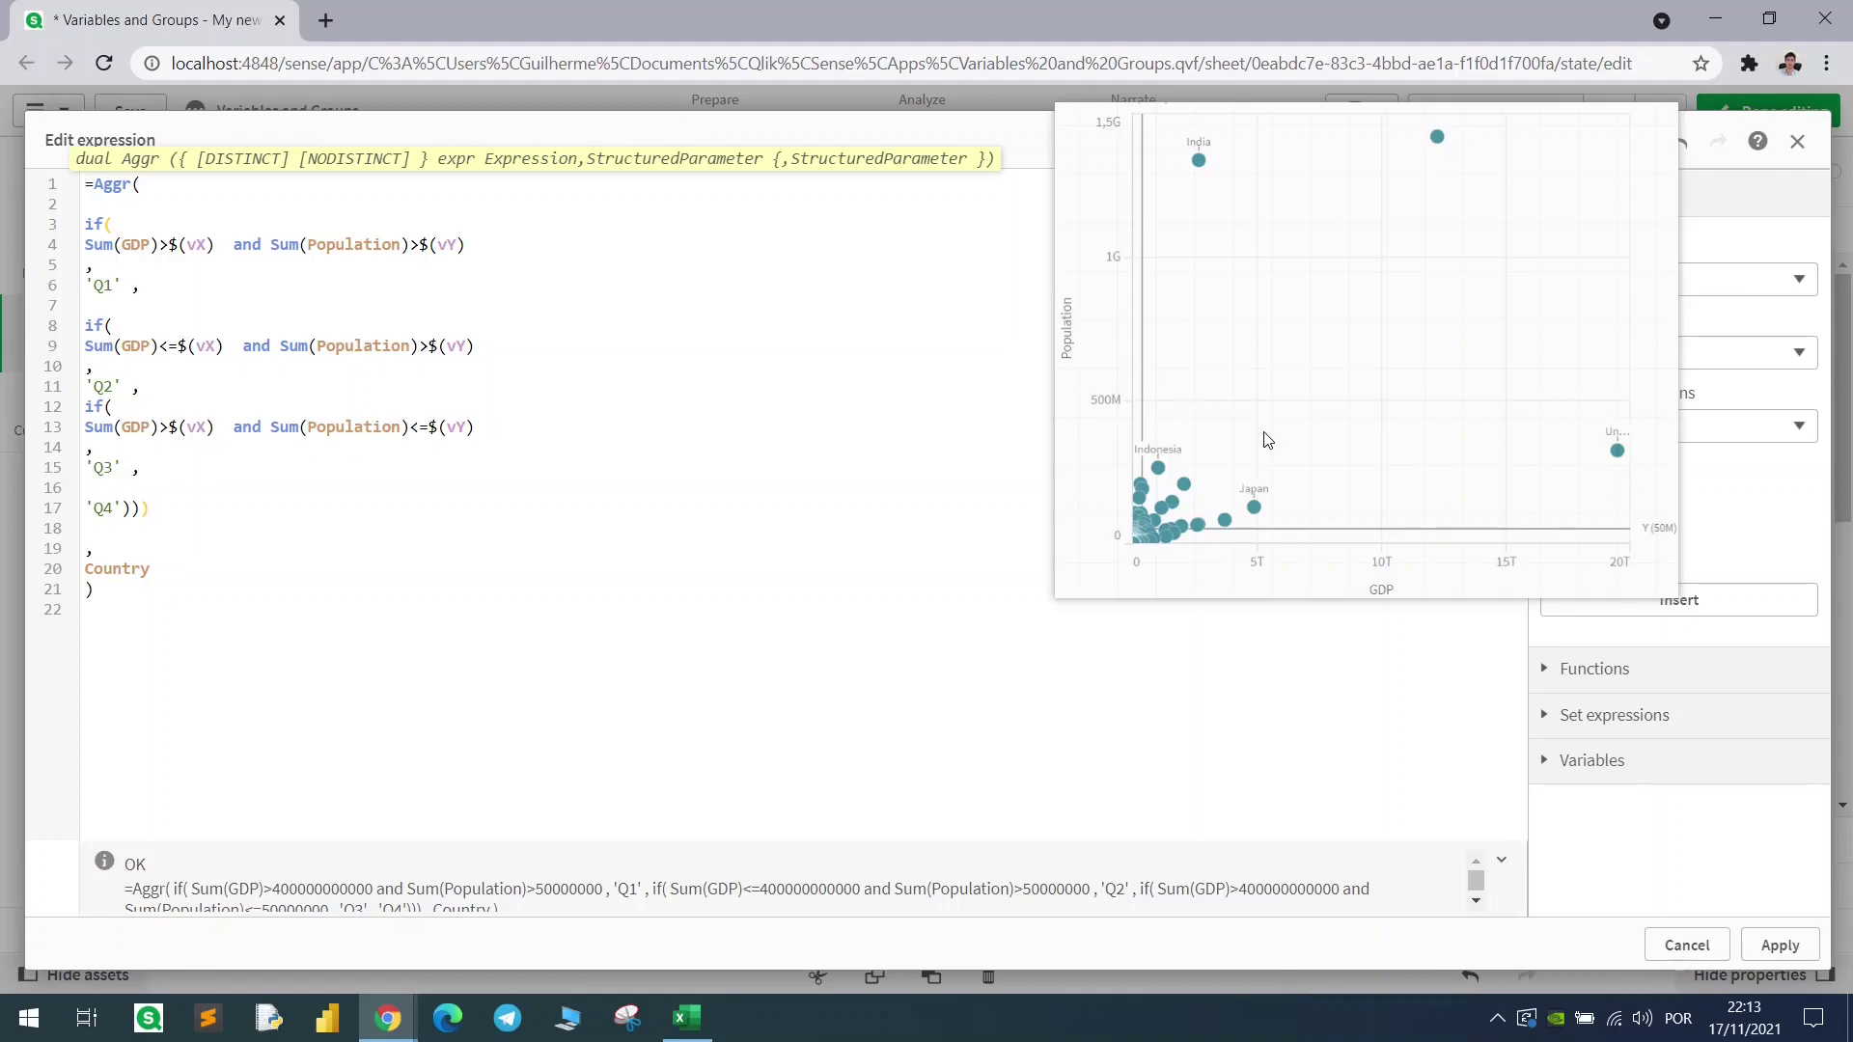
left_click(1771, 948)
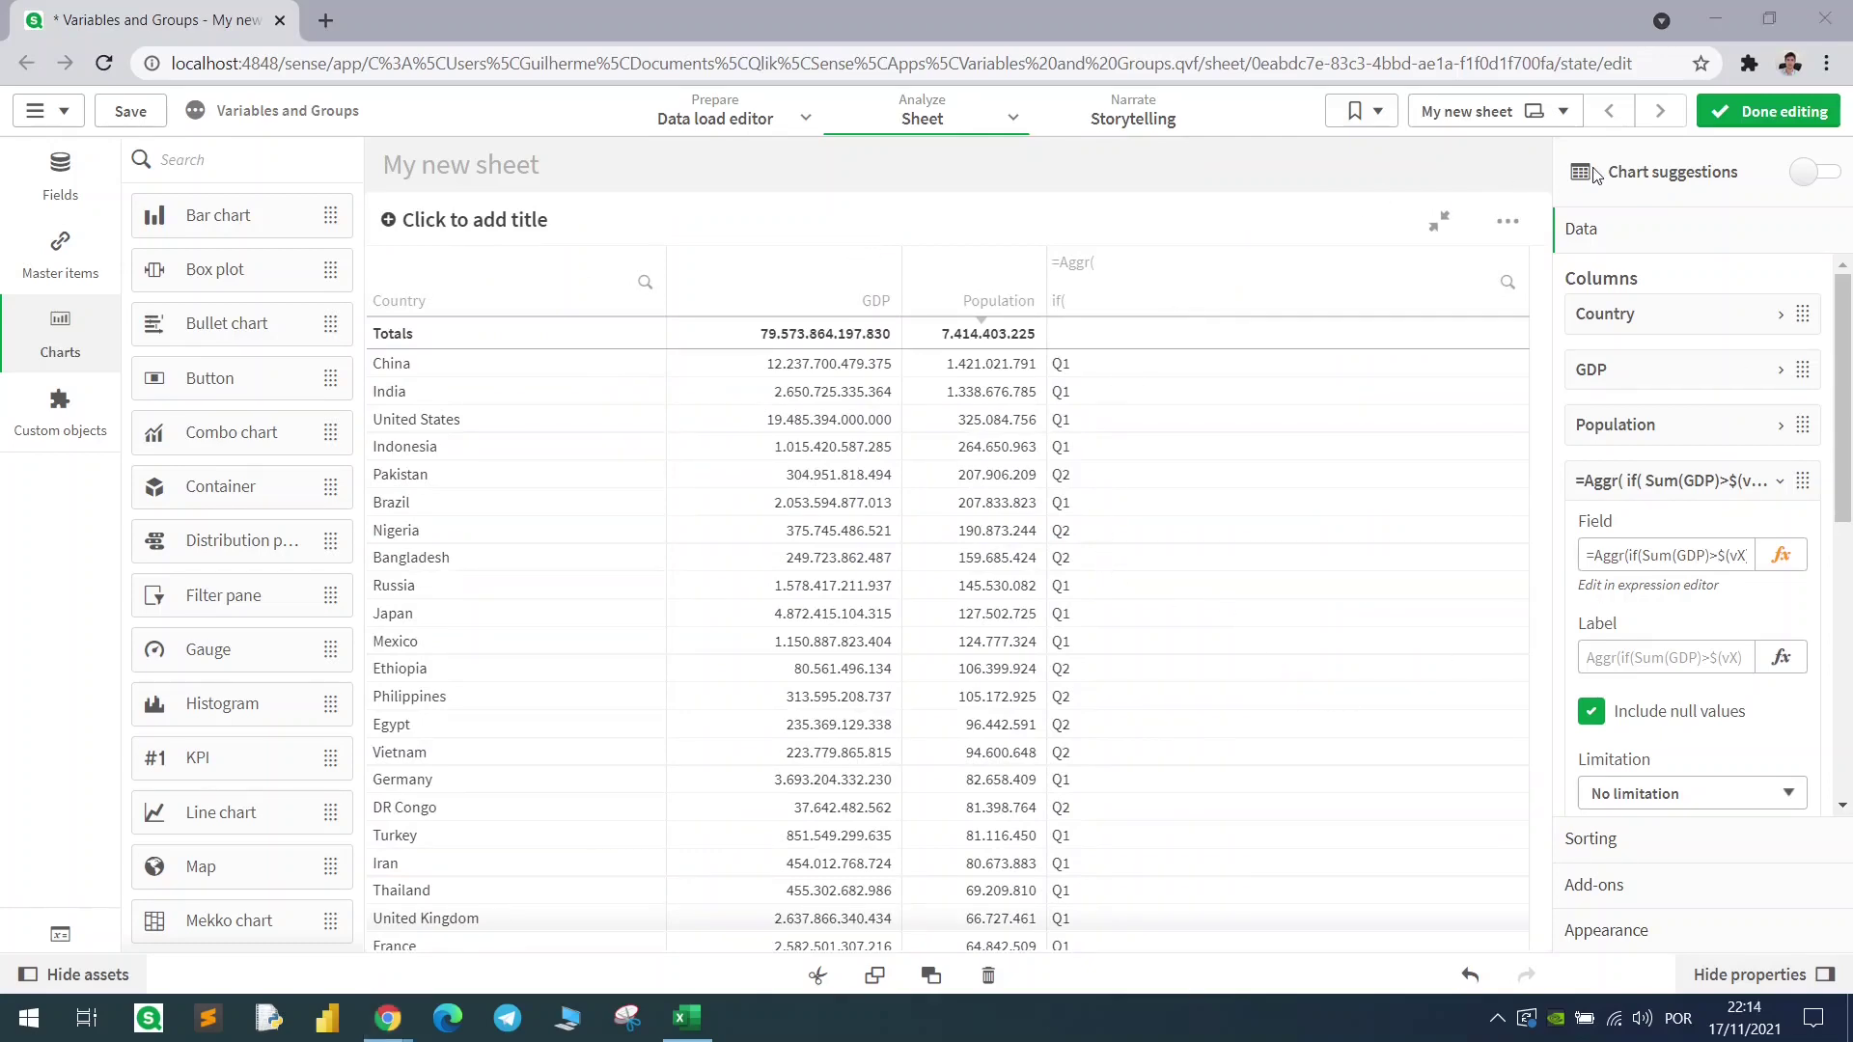
Finish editing the sheet, sort the enlarged table by GDP in descending order, and restore the table's size
left_click(1769, 113)
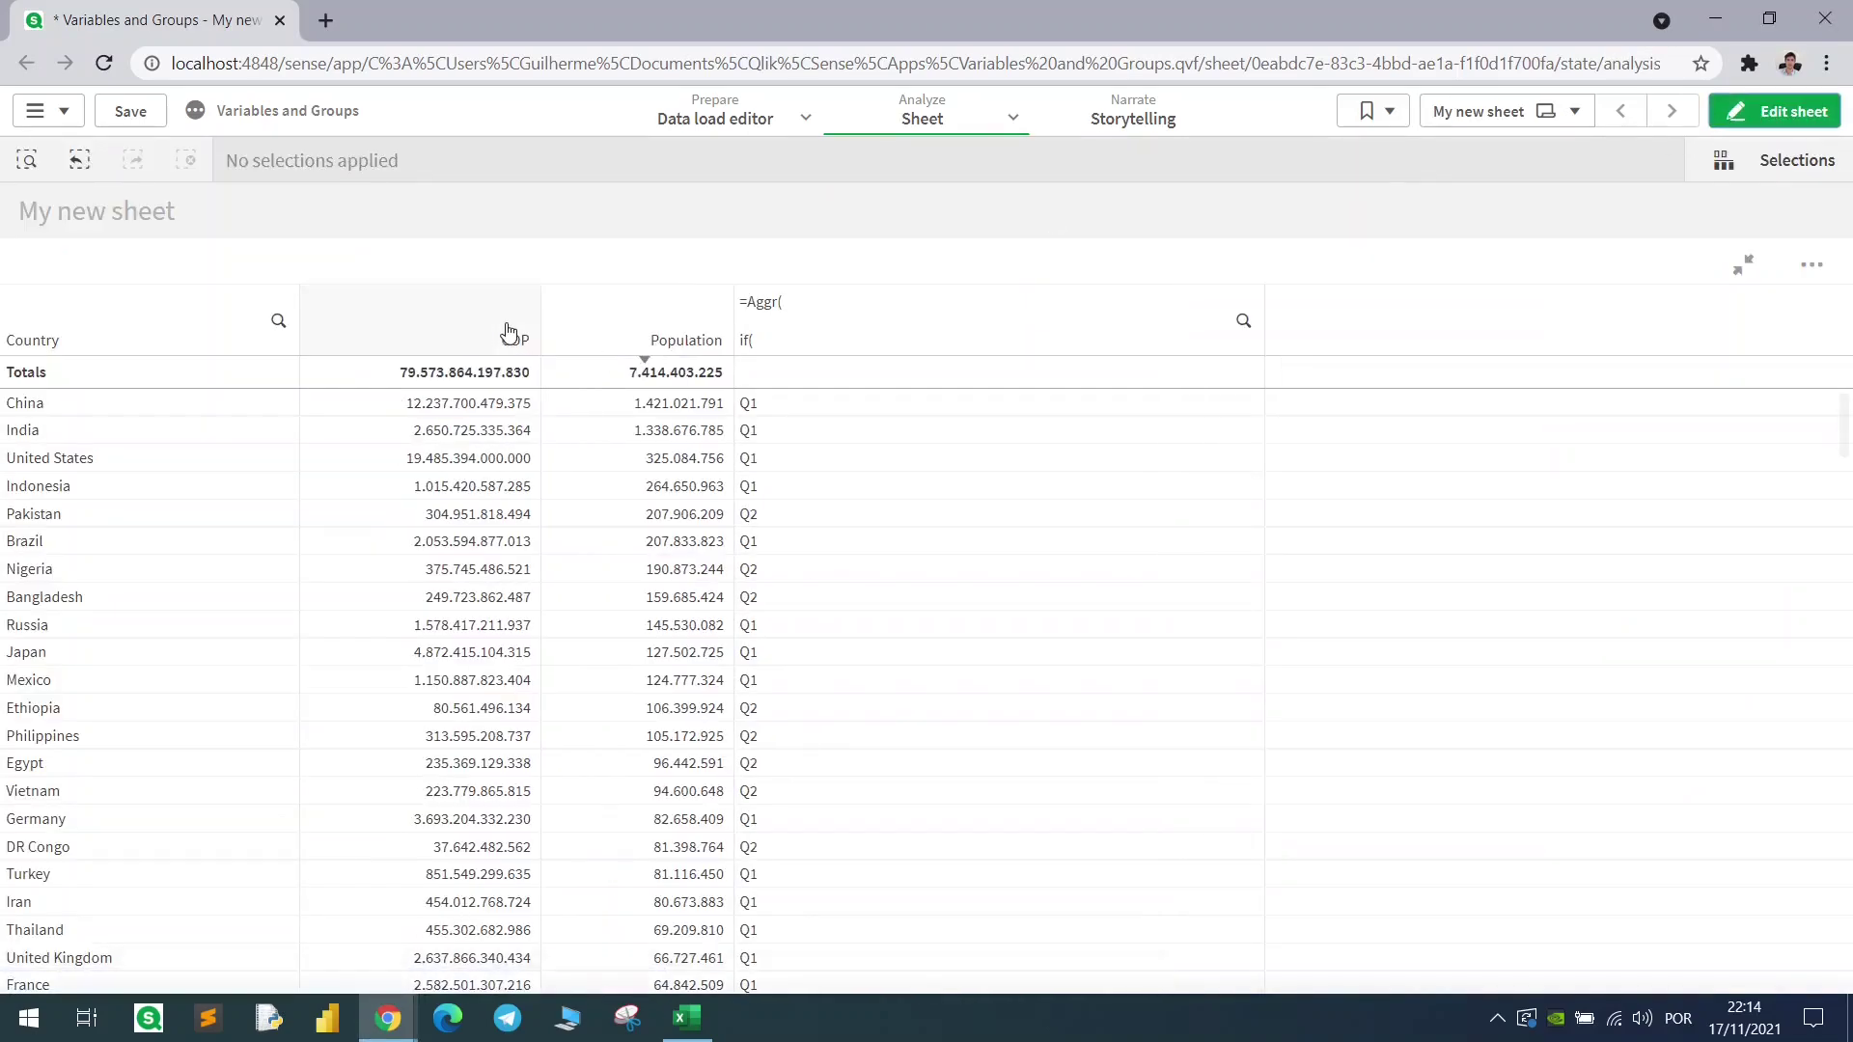
left_click(500, 331)
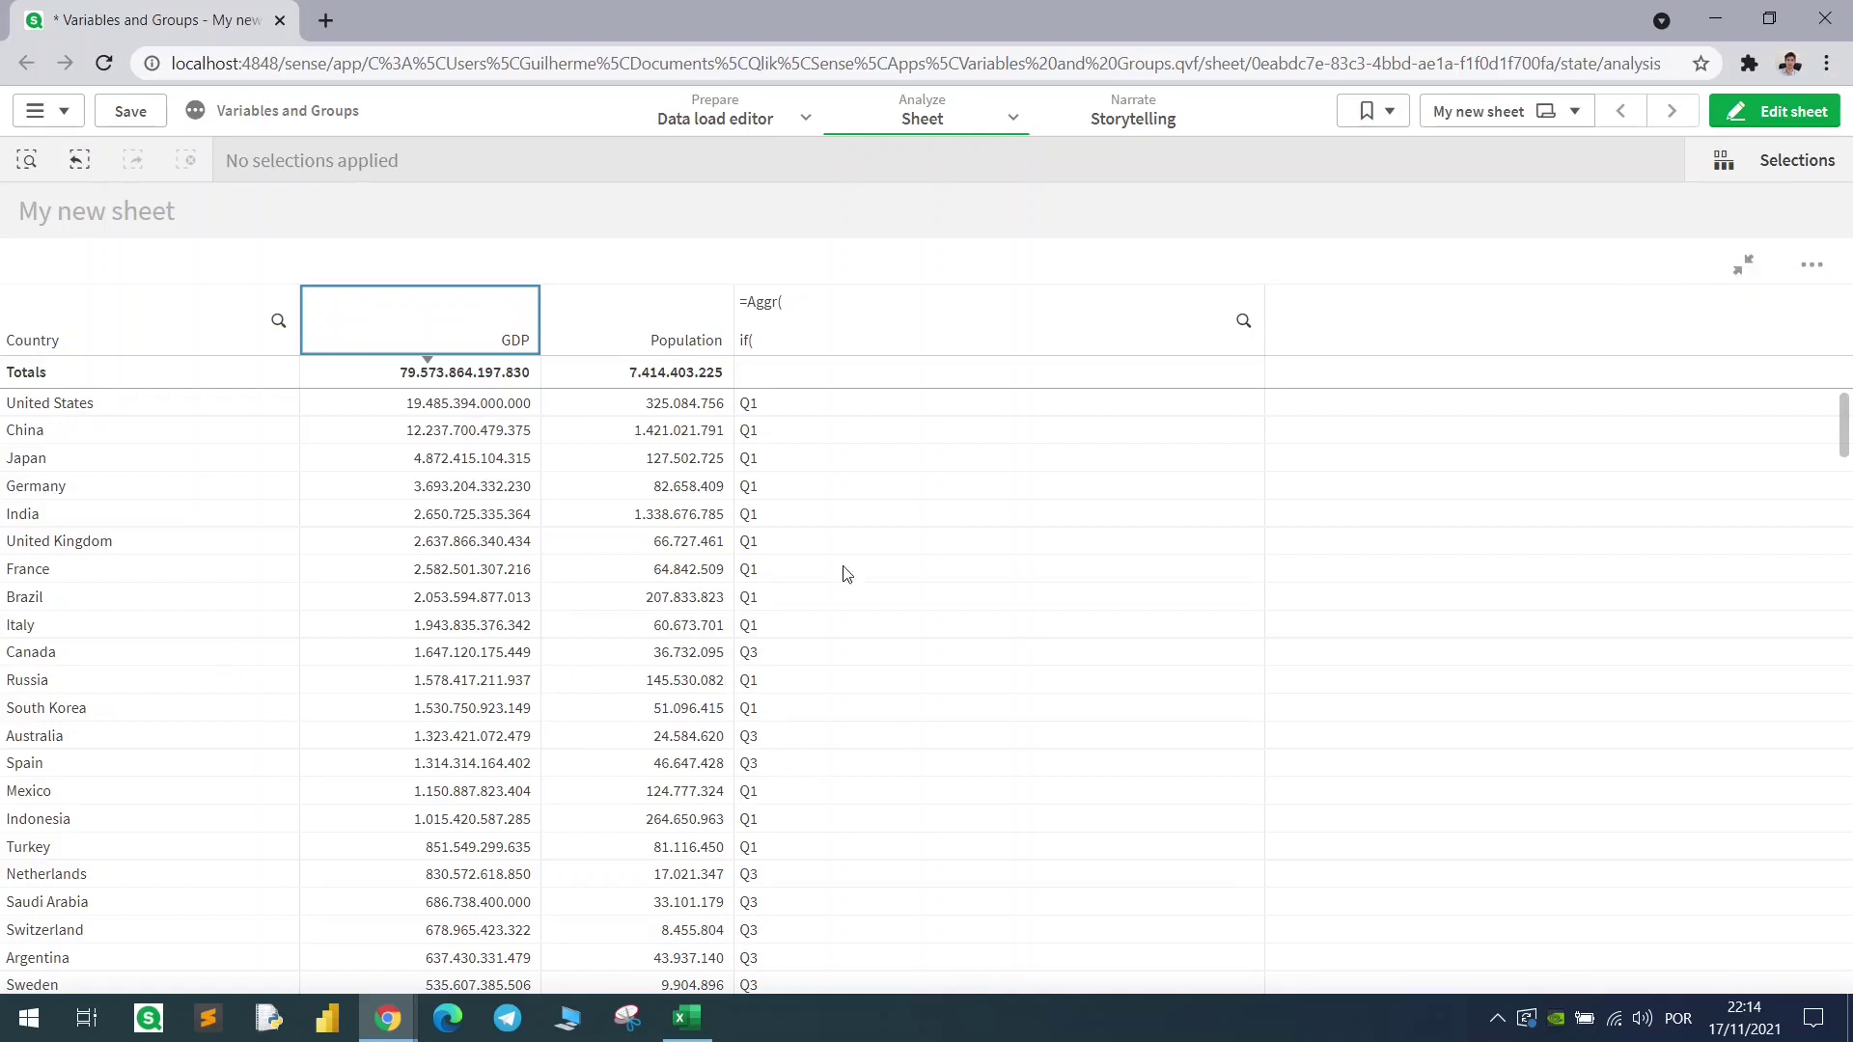
left_click(1735, 272)
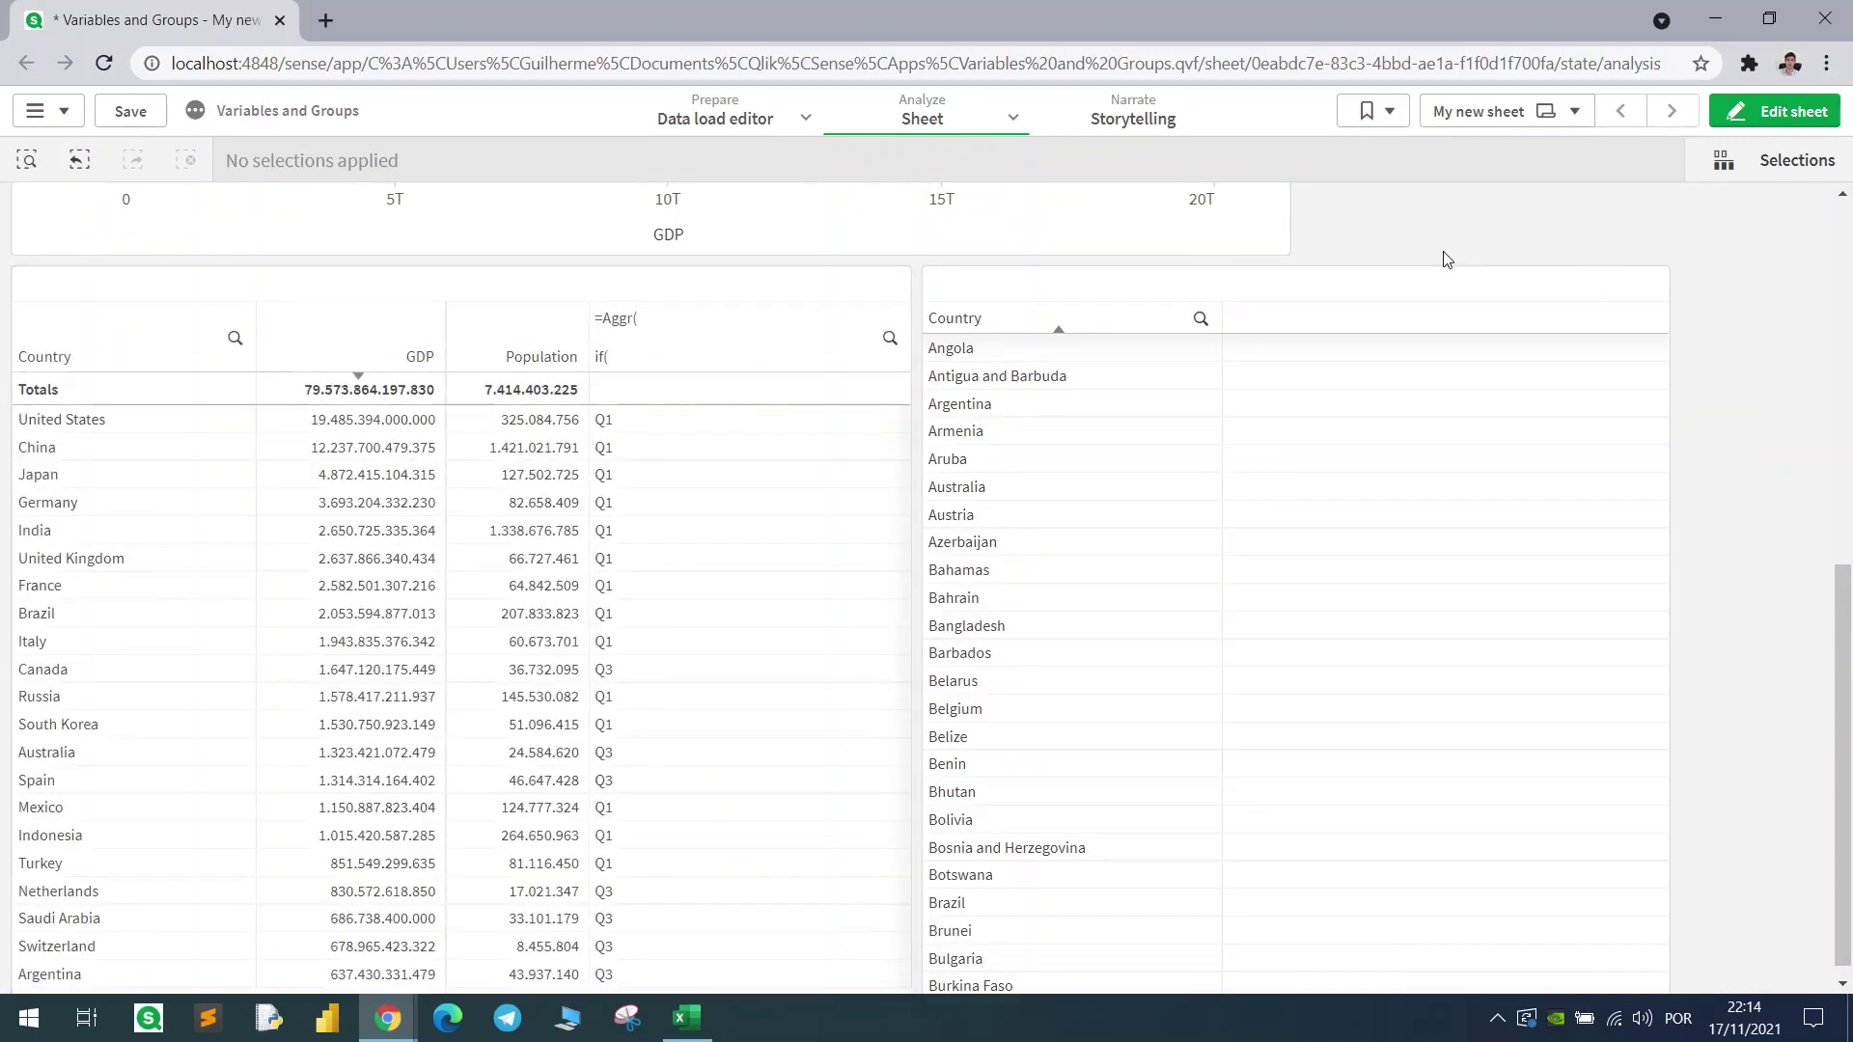
Zoom into the scatter plot to examine which countries lie around the 50M population line
scroll(1441, 306, "up", 1)
scroll(1441, 307, "up", 4)
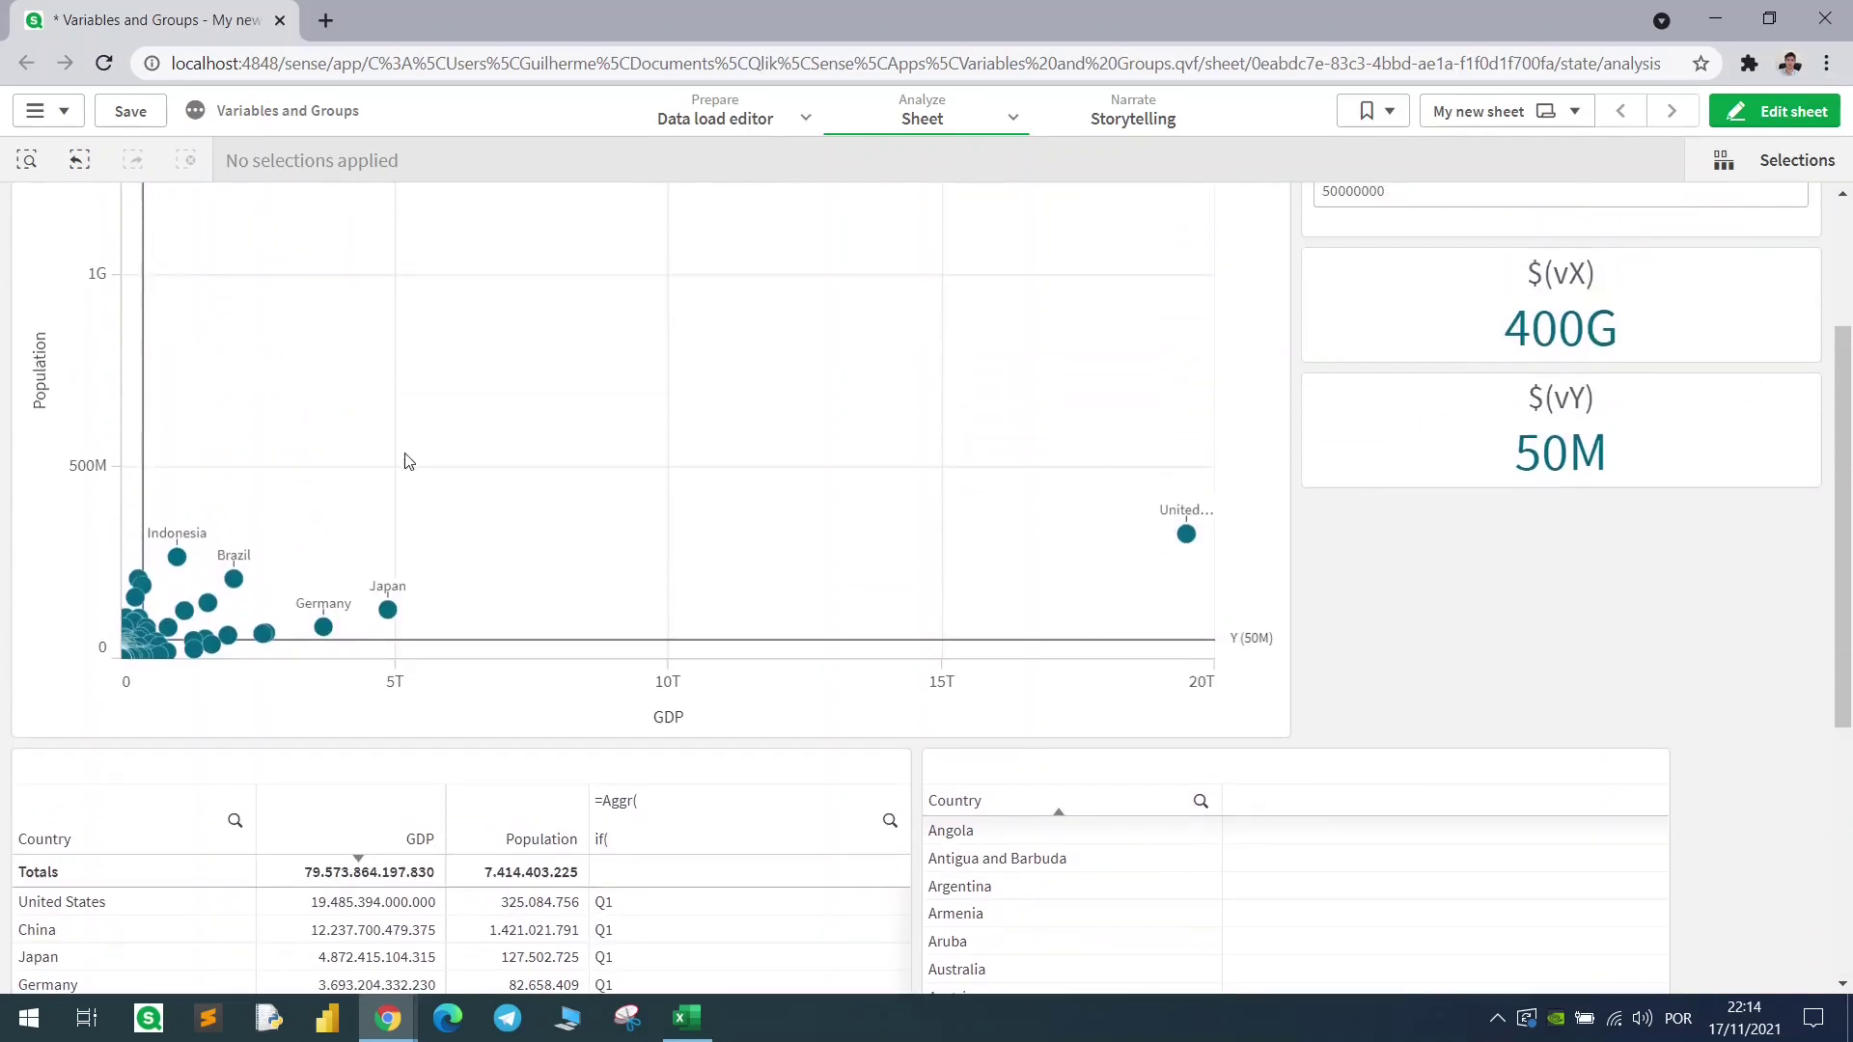
scroll(302, 595, "up", 1)
scroll(363, 451, "up", 1)
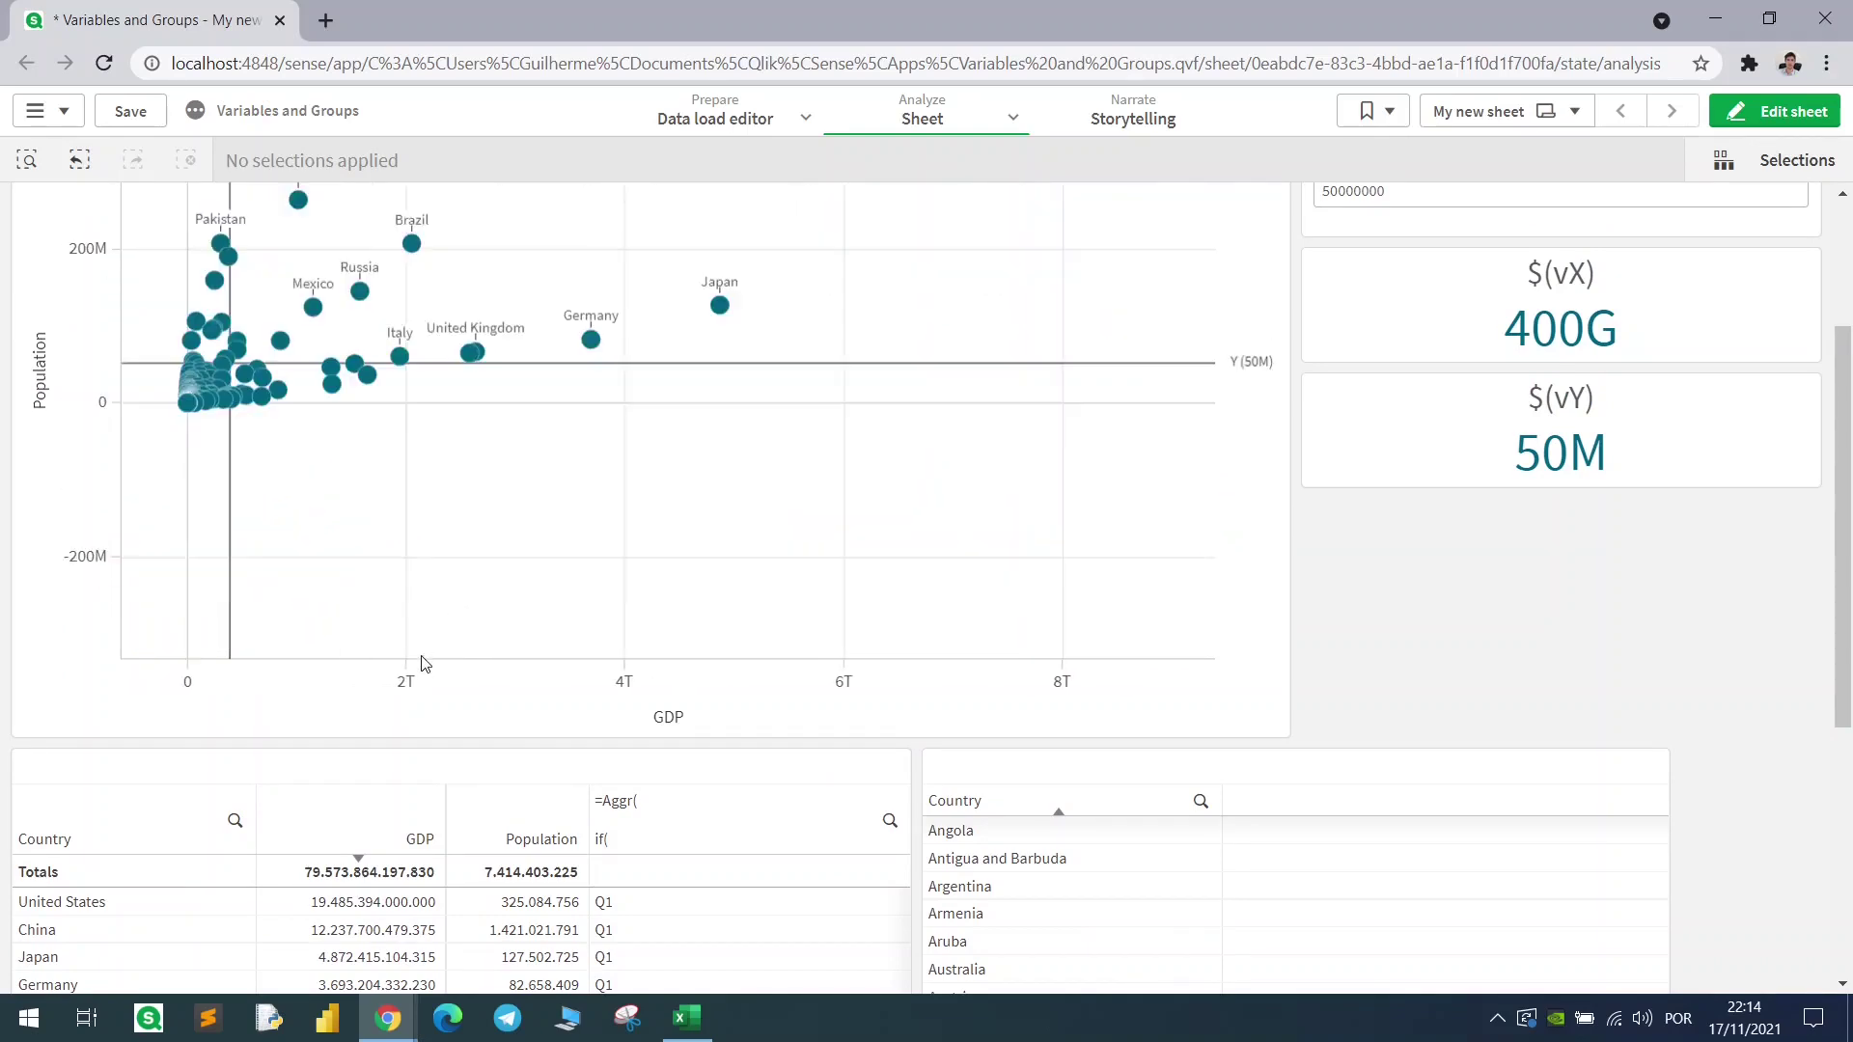
scroll(358, 451, "up", 3)
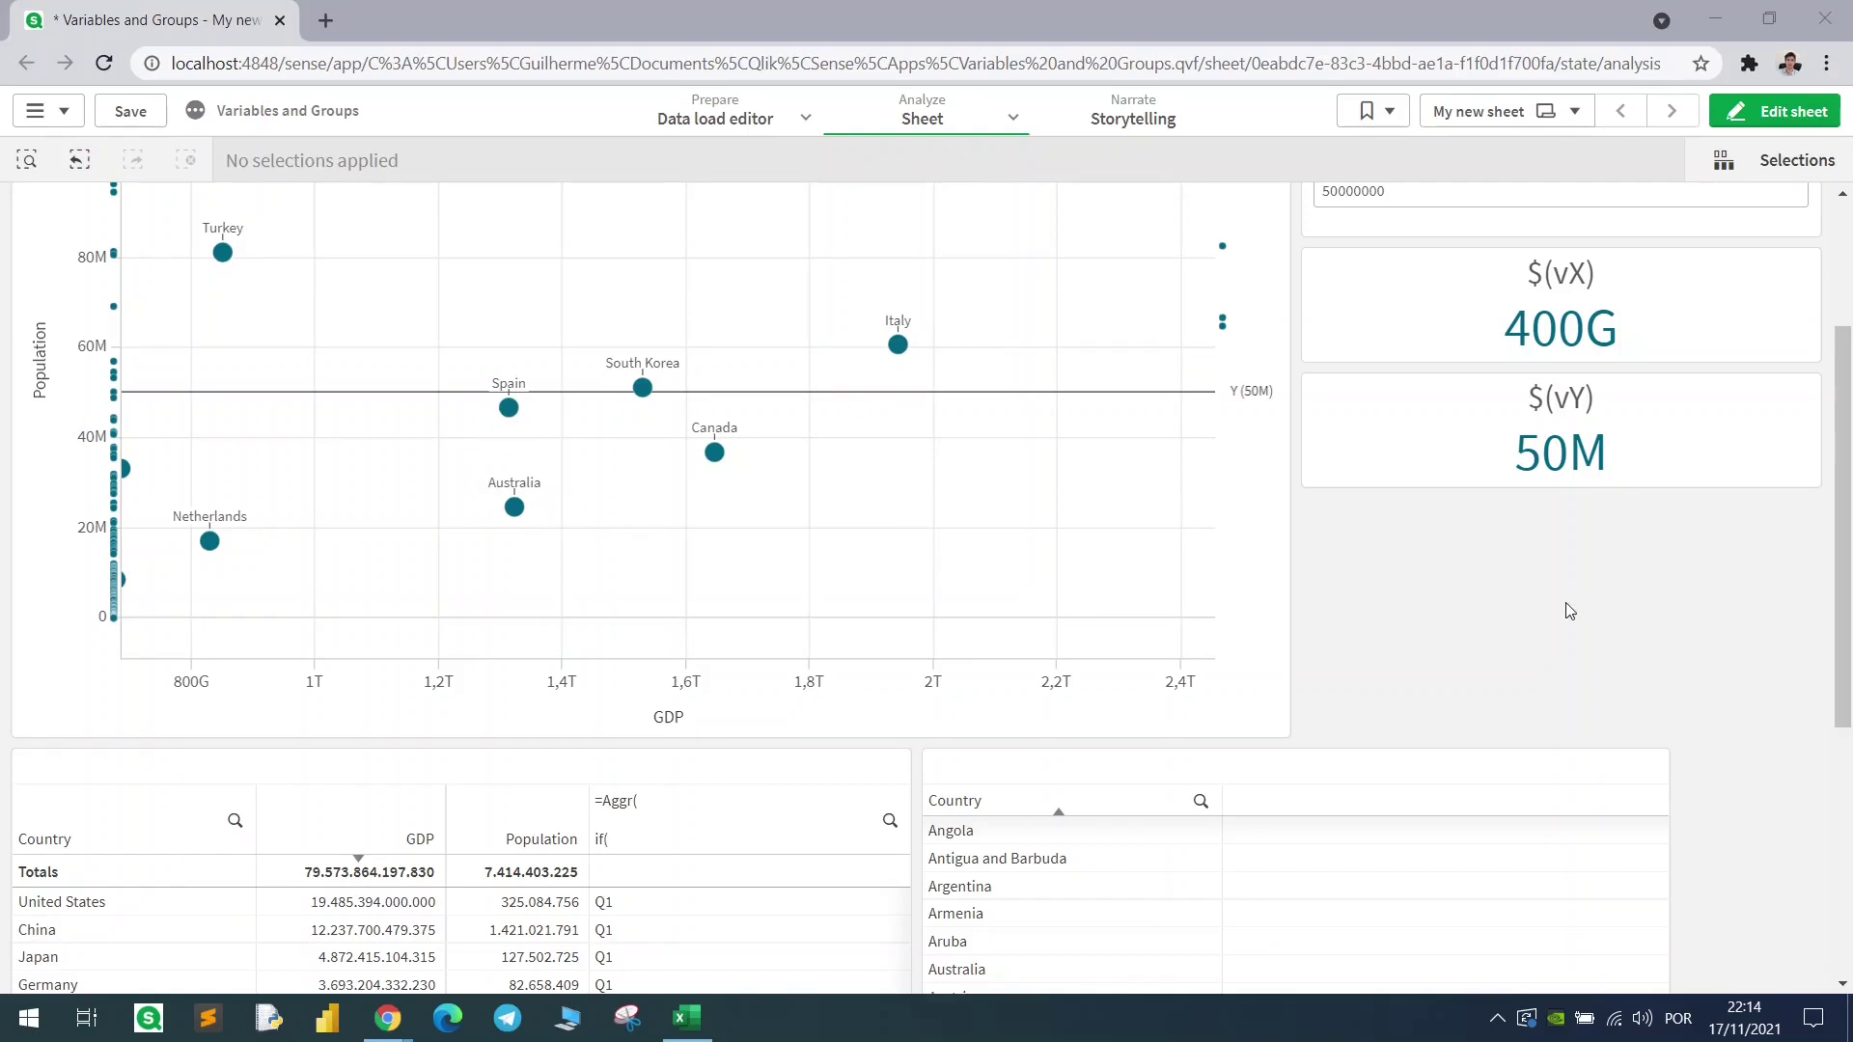
scroll(1607, 565, "down", 3)
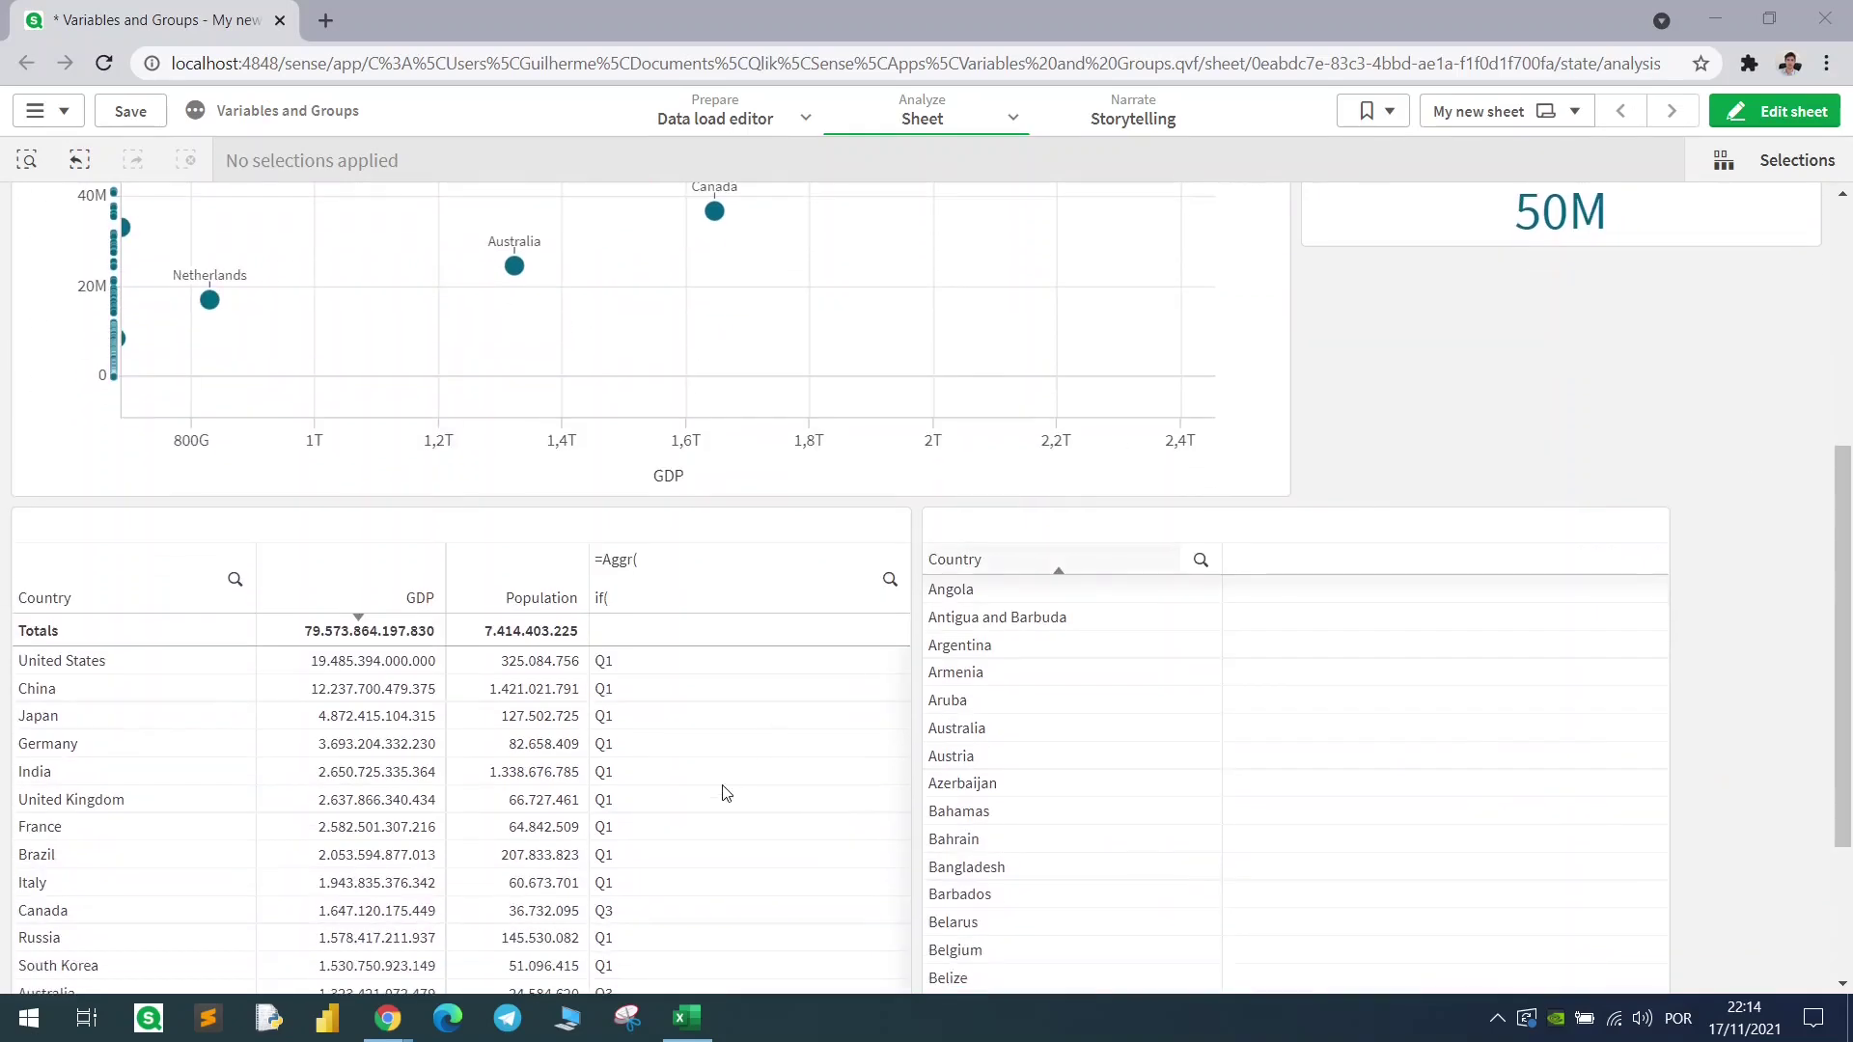
Filter the sheet by Q3 in the table, examine the selected countries in the scatter plot, and clear the Country selection
left_click(643, 915)
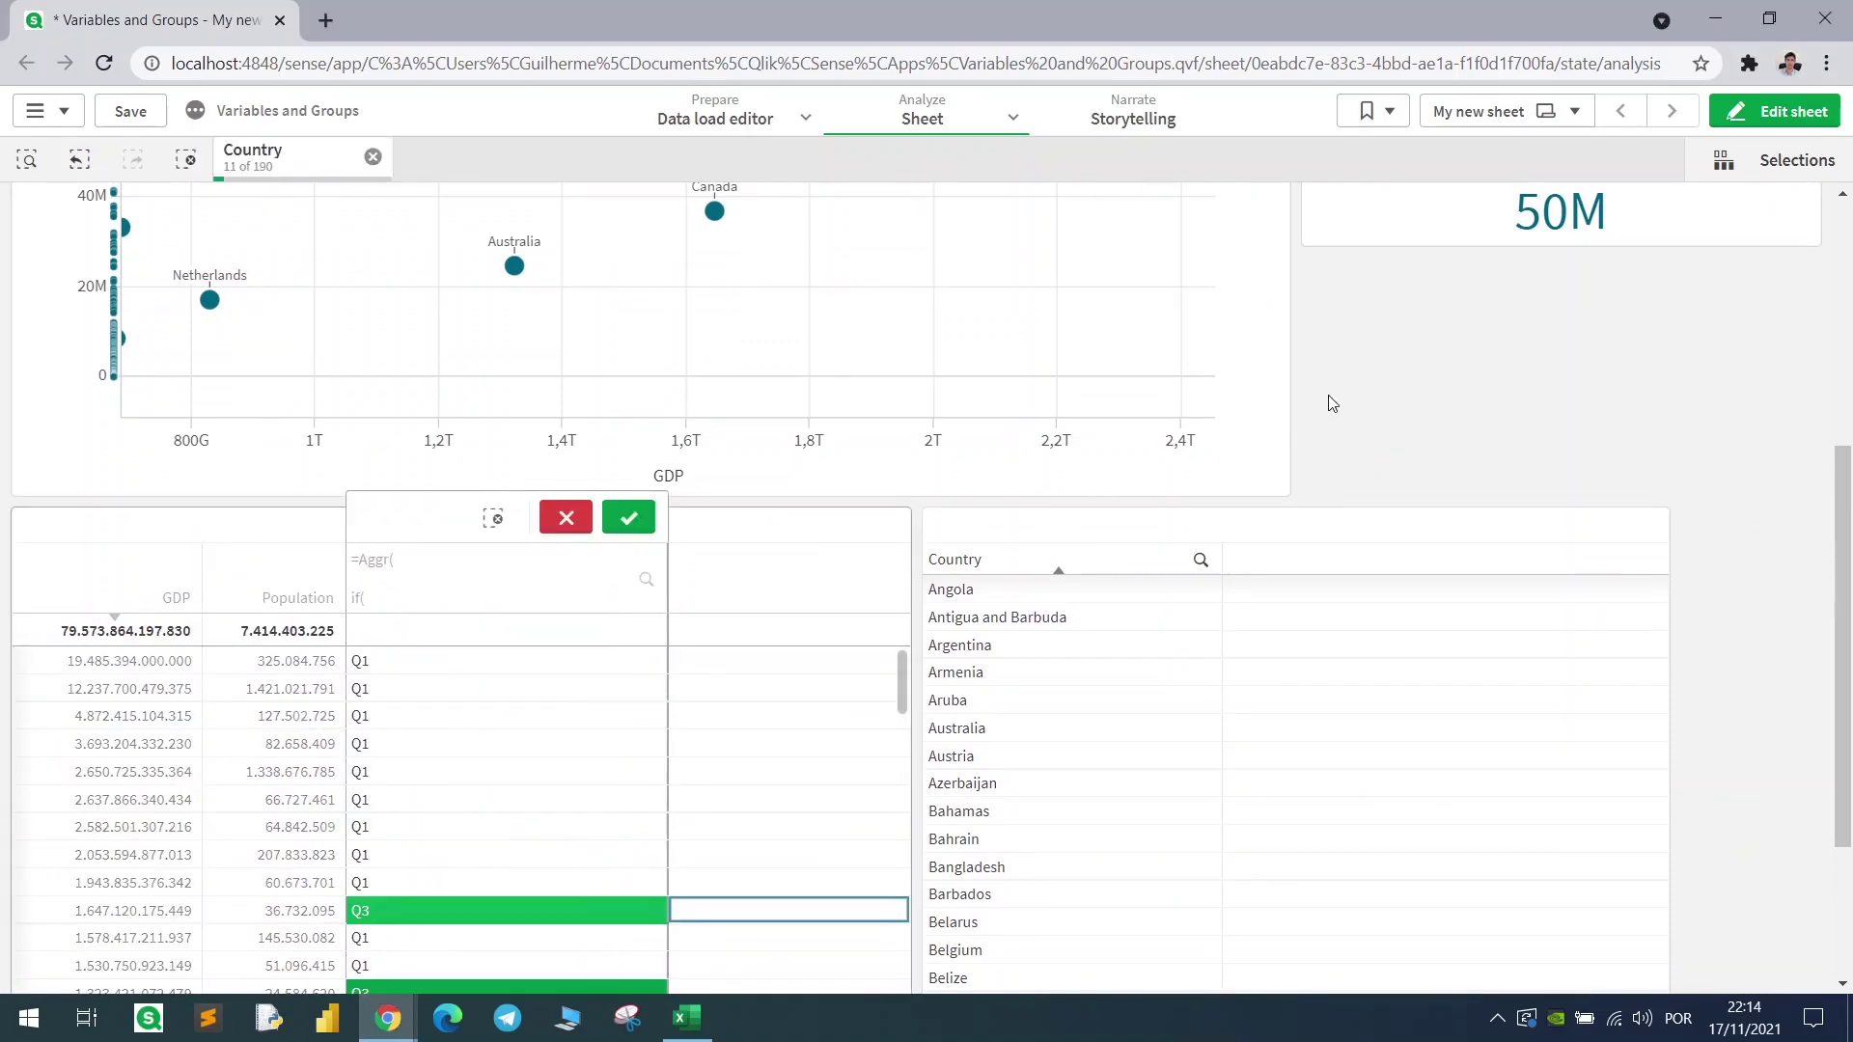
left_click(1477, 349)
scroll(1351, 435, "up", 3)
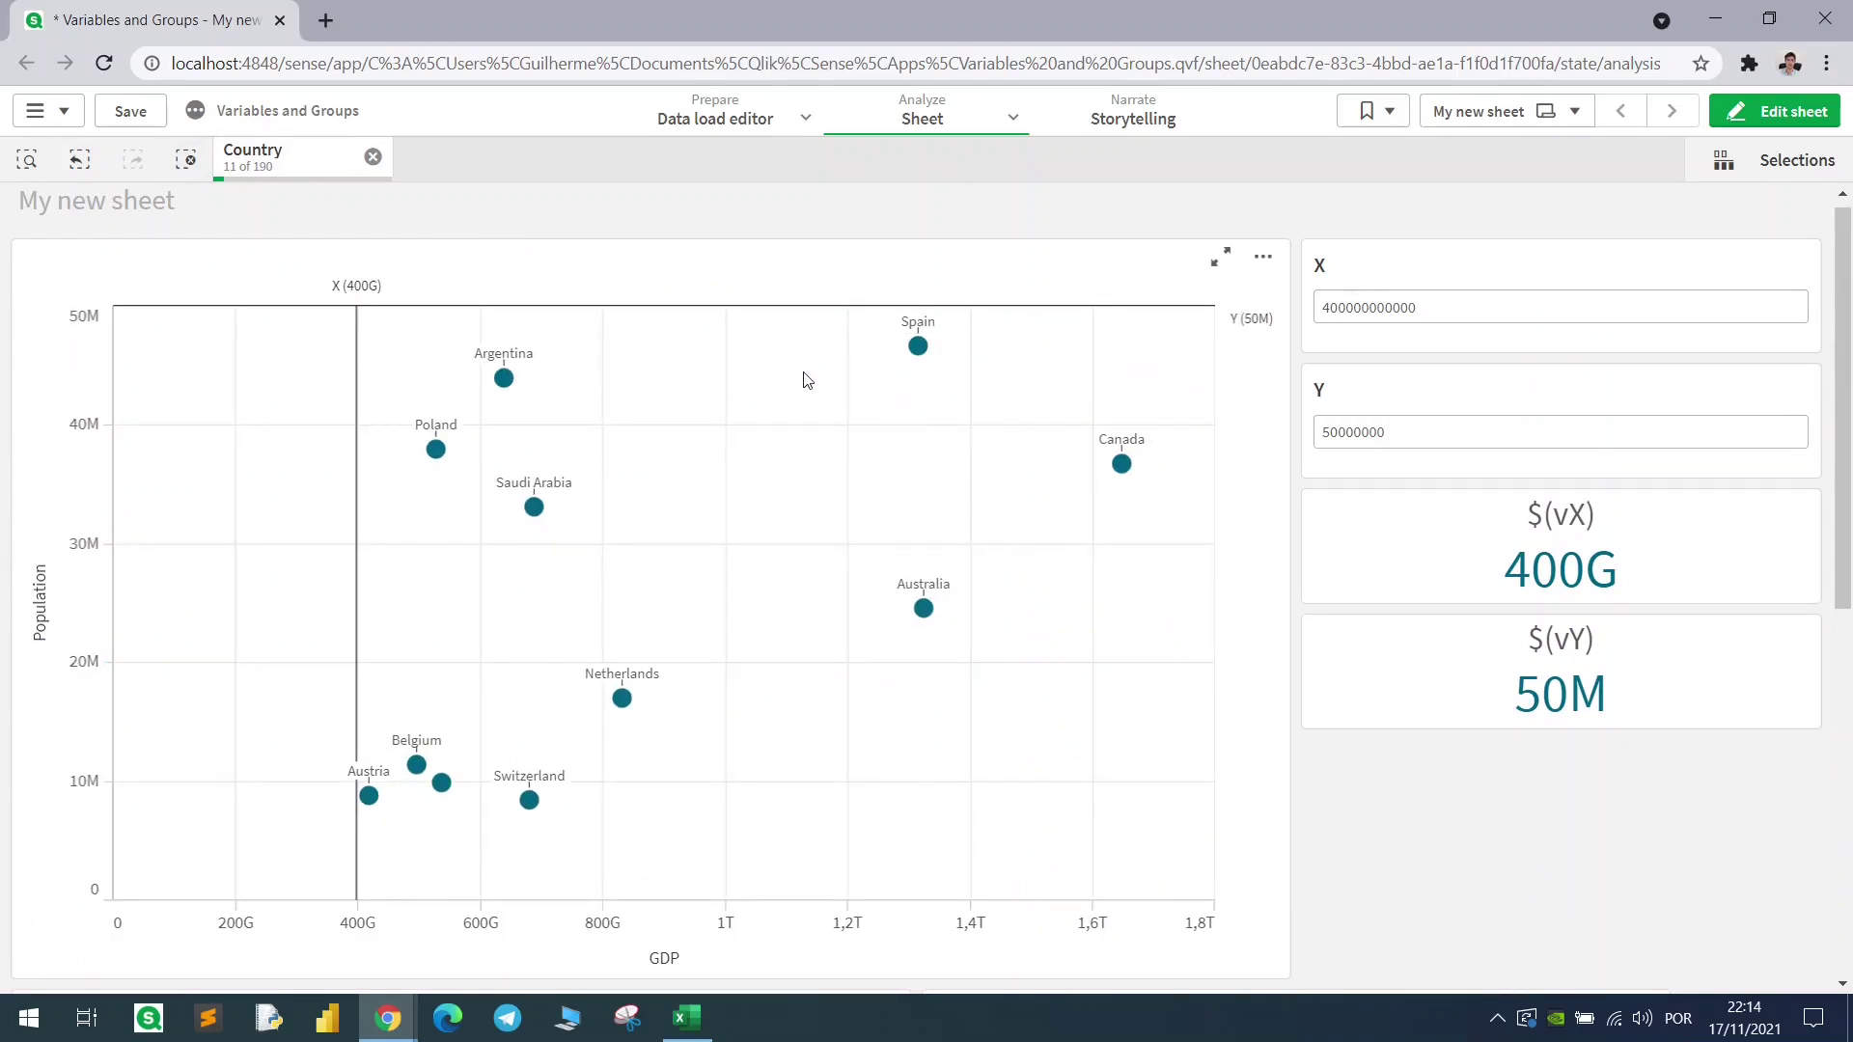
left_click(372, 156)
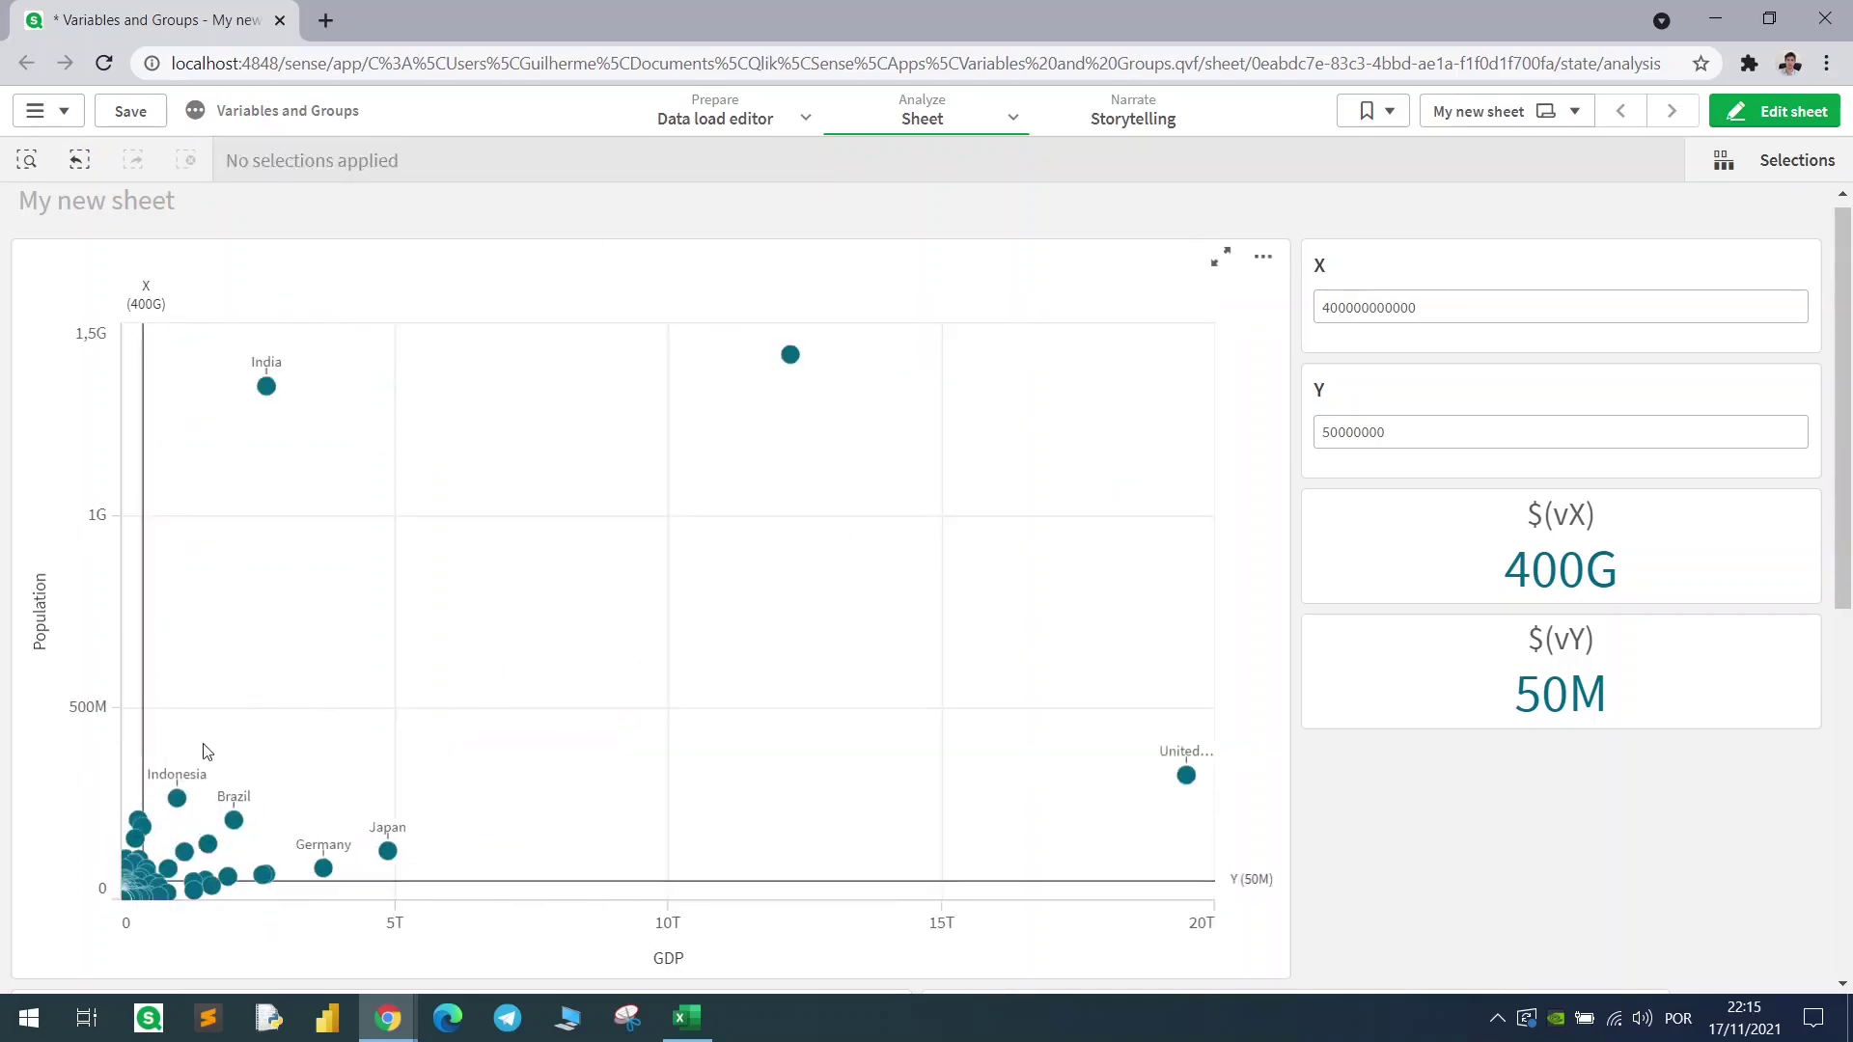
Resume editing the sheet and permanently apply the unsaved changes to the GDP and Population table
scroll(1774, 847, "down", 5)
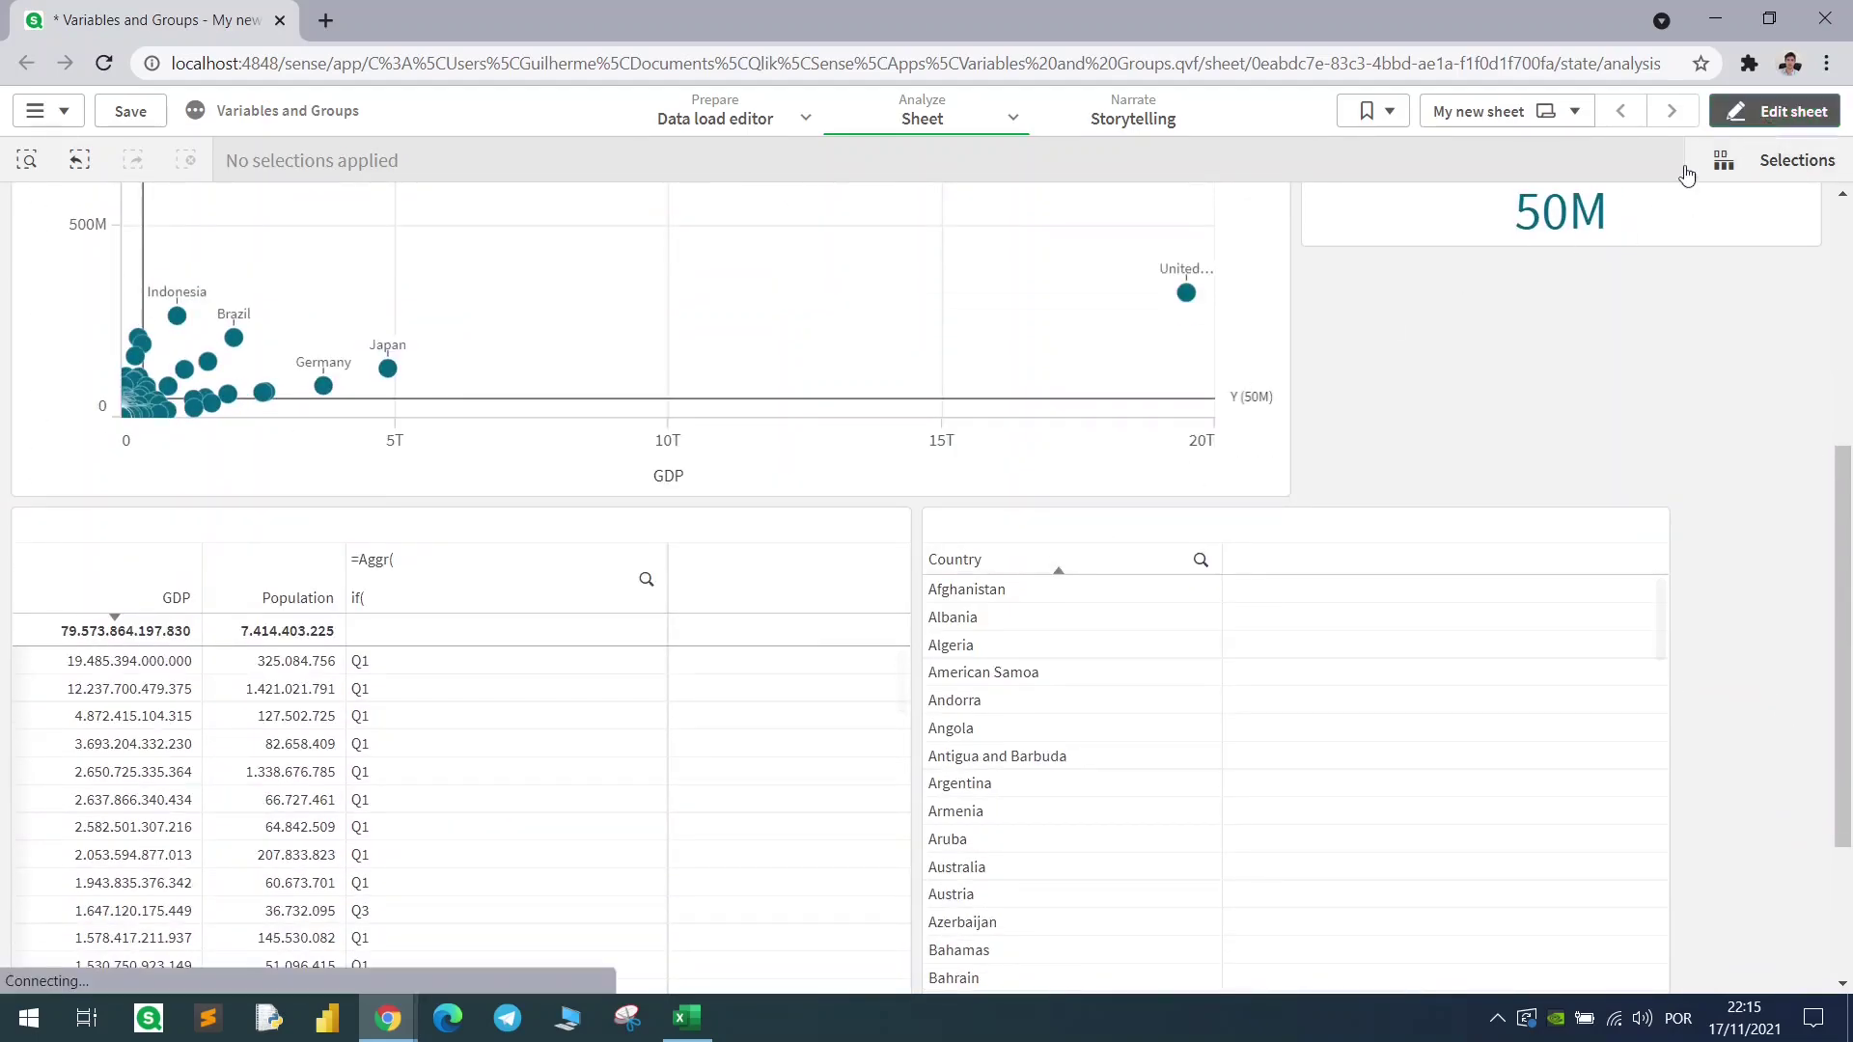
left_click(1760, 123)
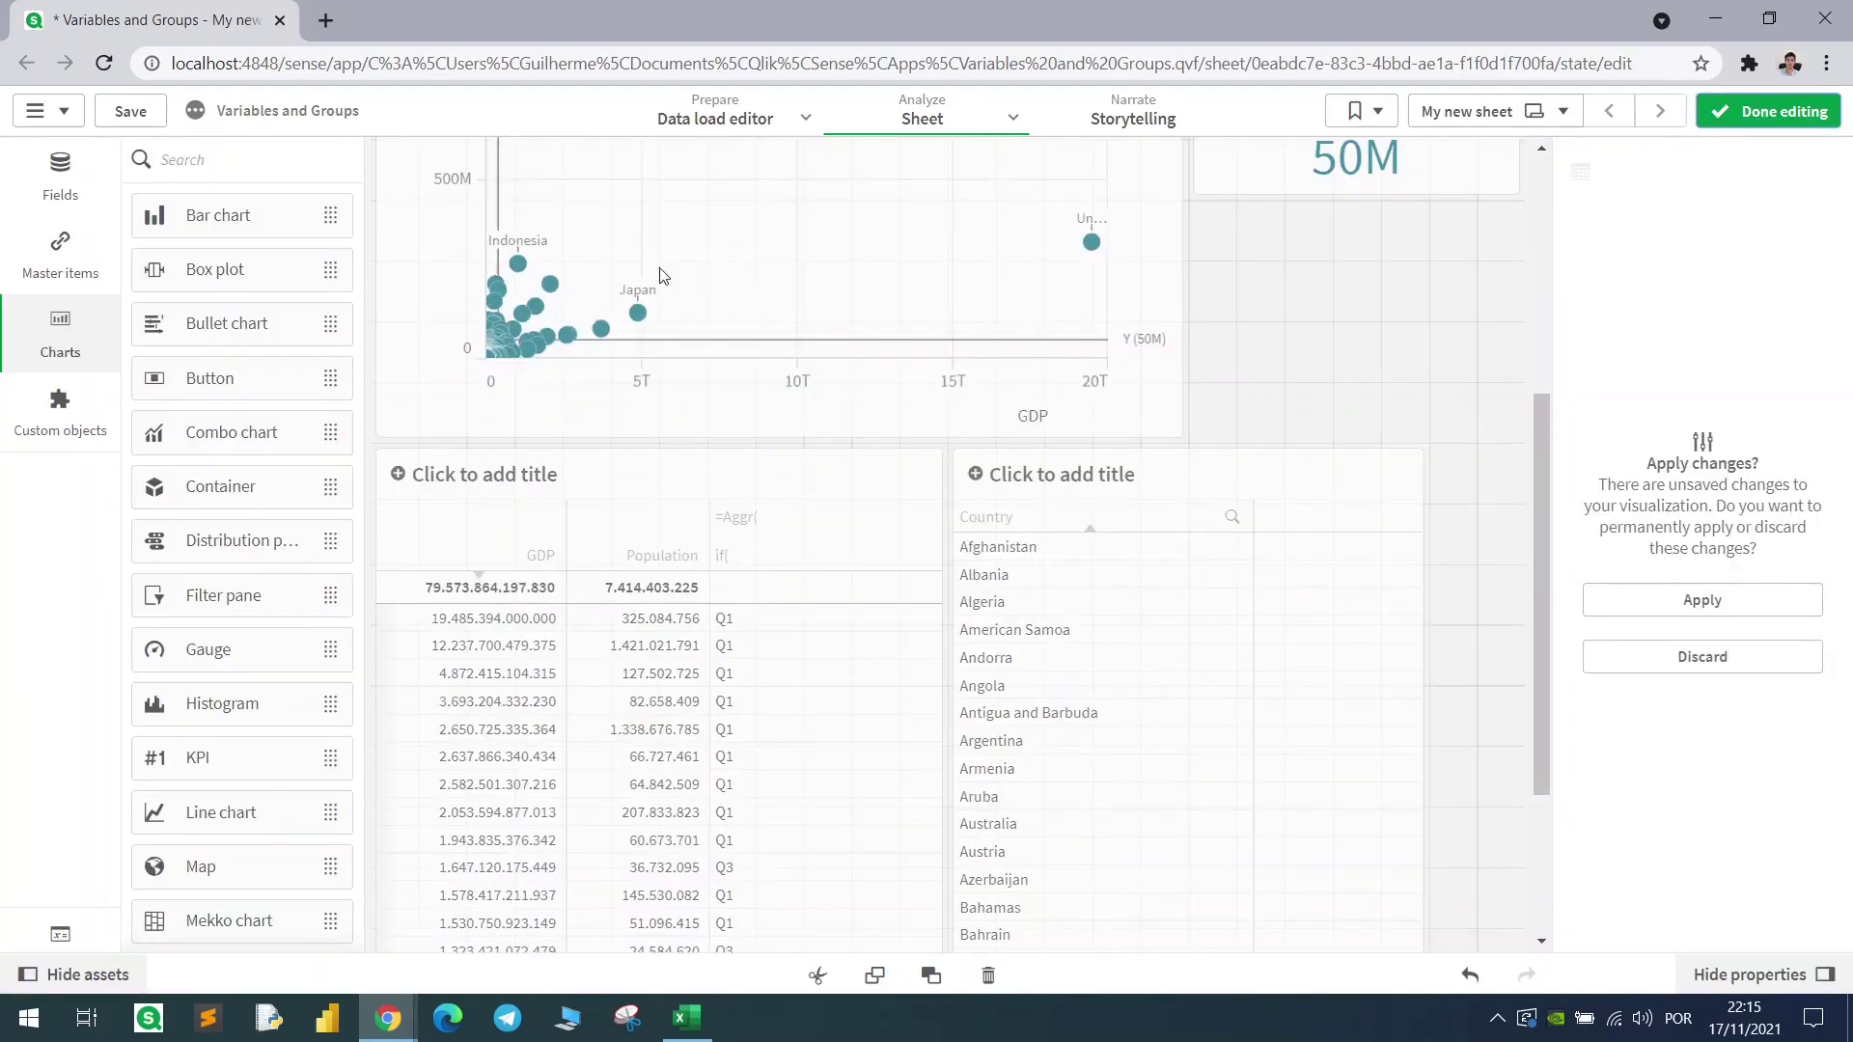
left_click(702, 711)
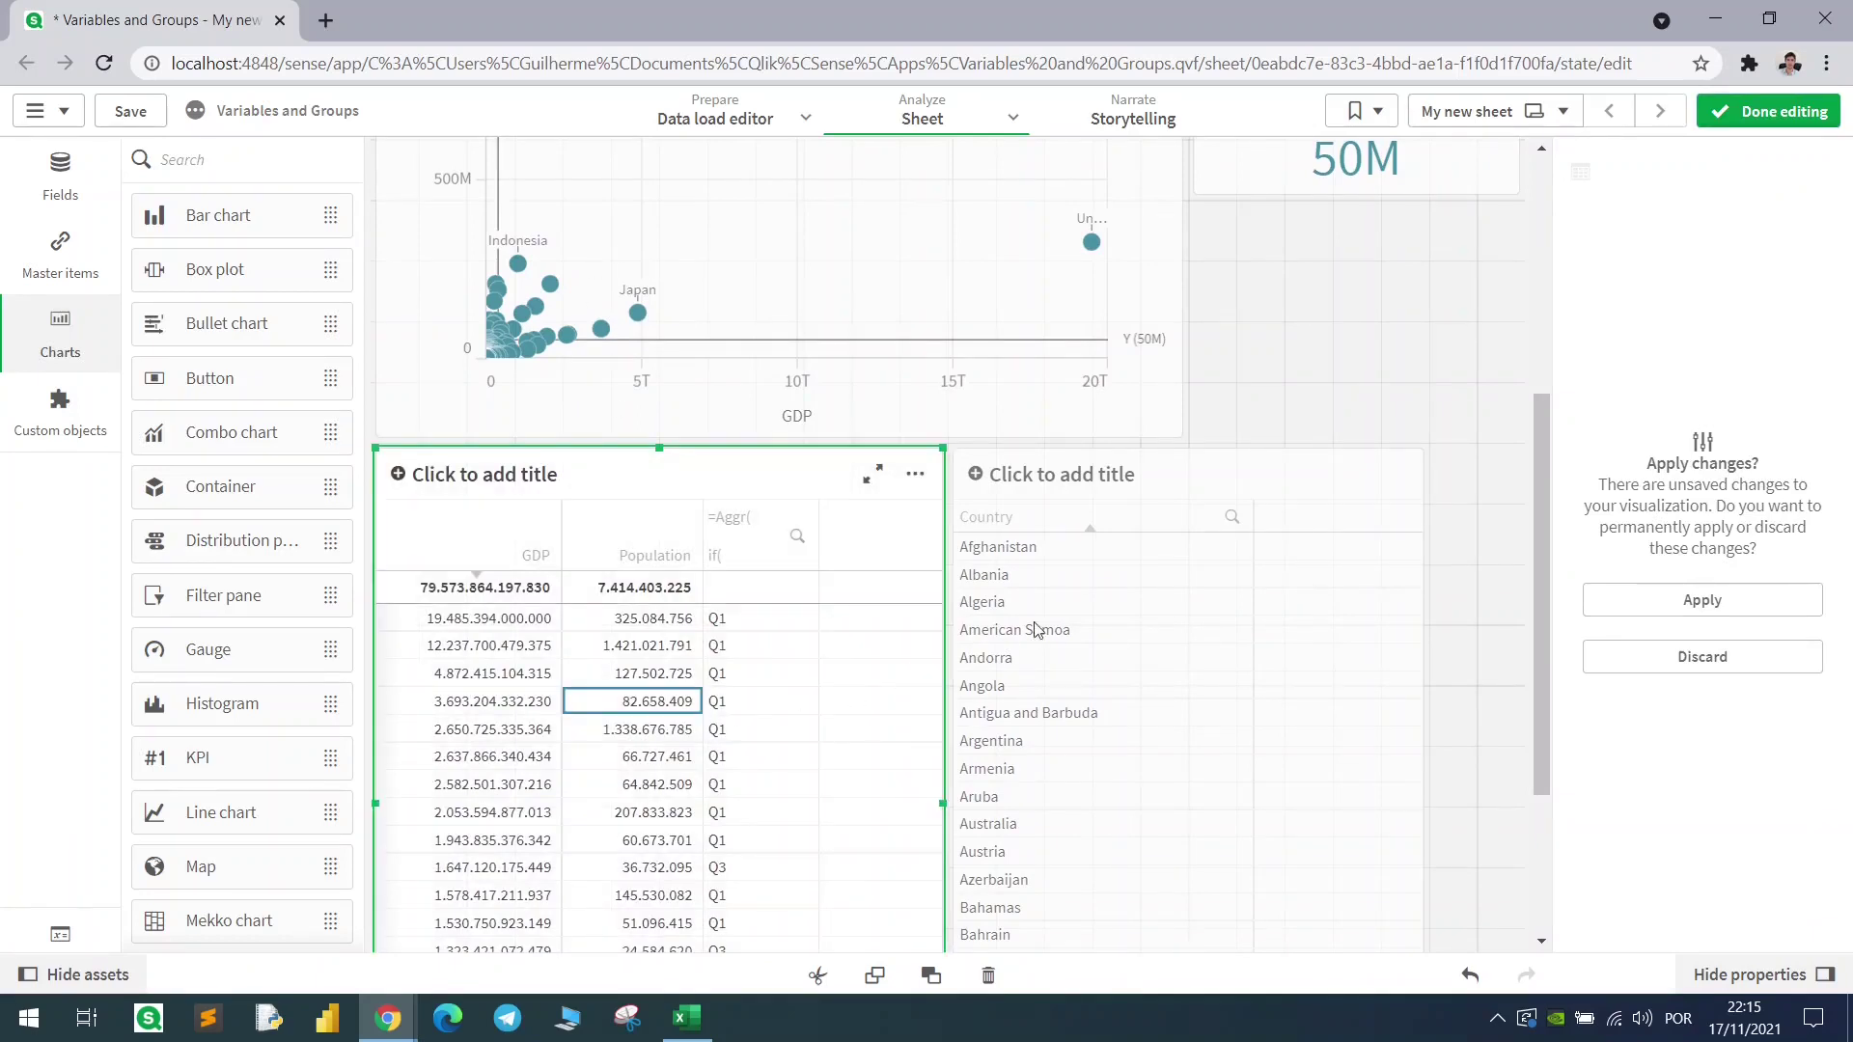
left_click(1718, 617)
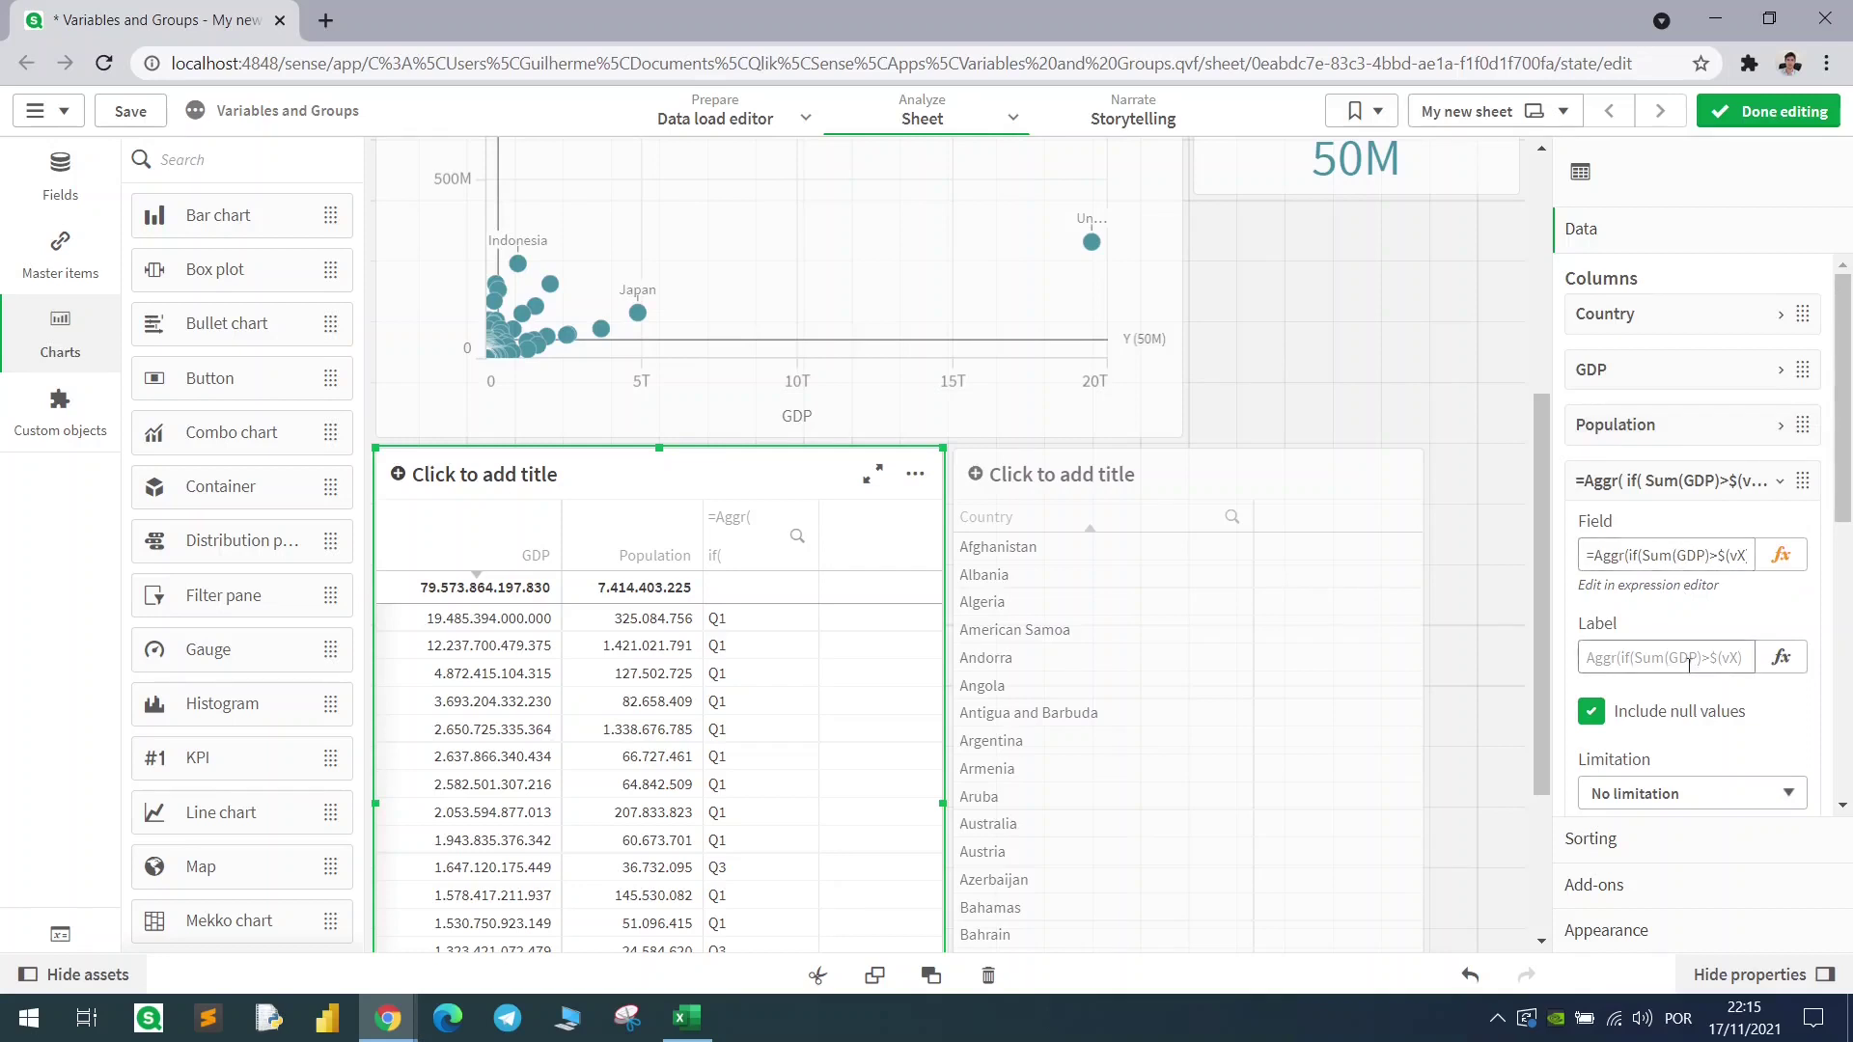
Label the table's calculated Aggr column Cluster
left_click(1702, 659)
type("Cluste")
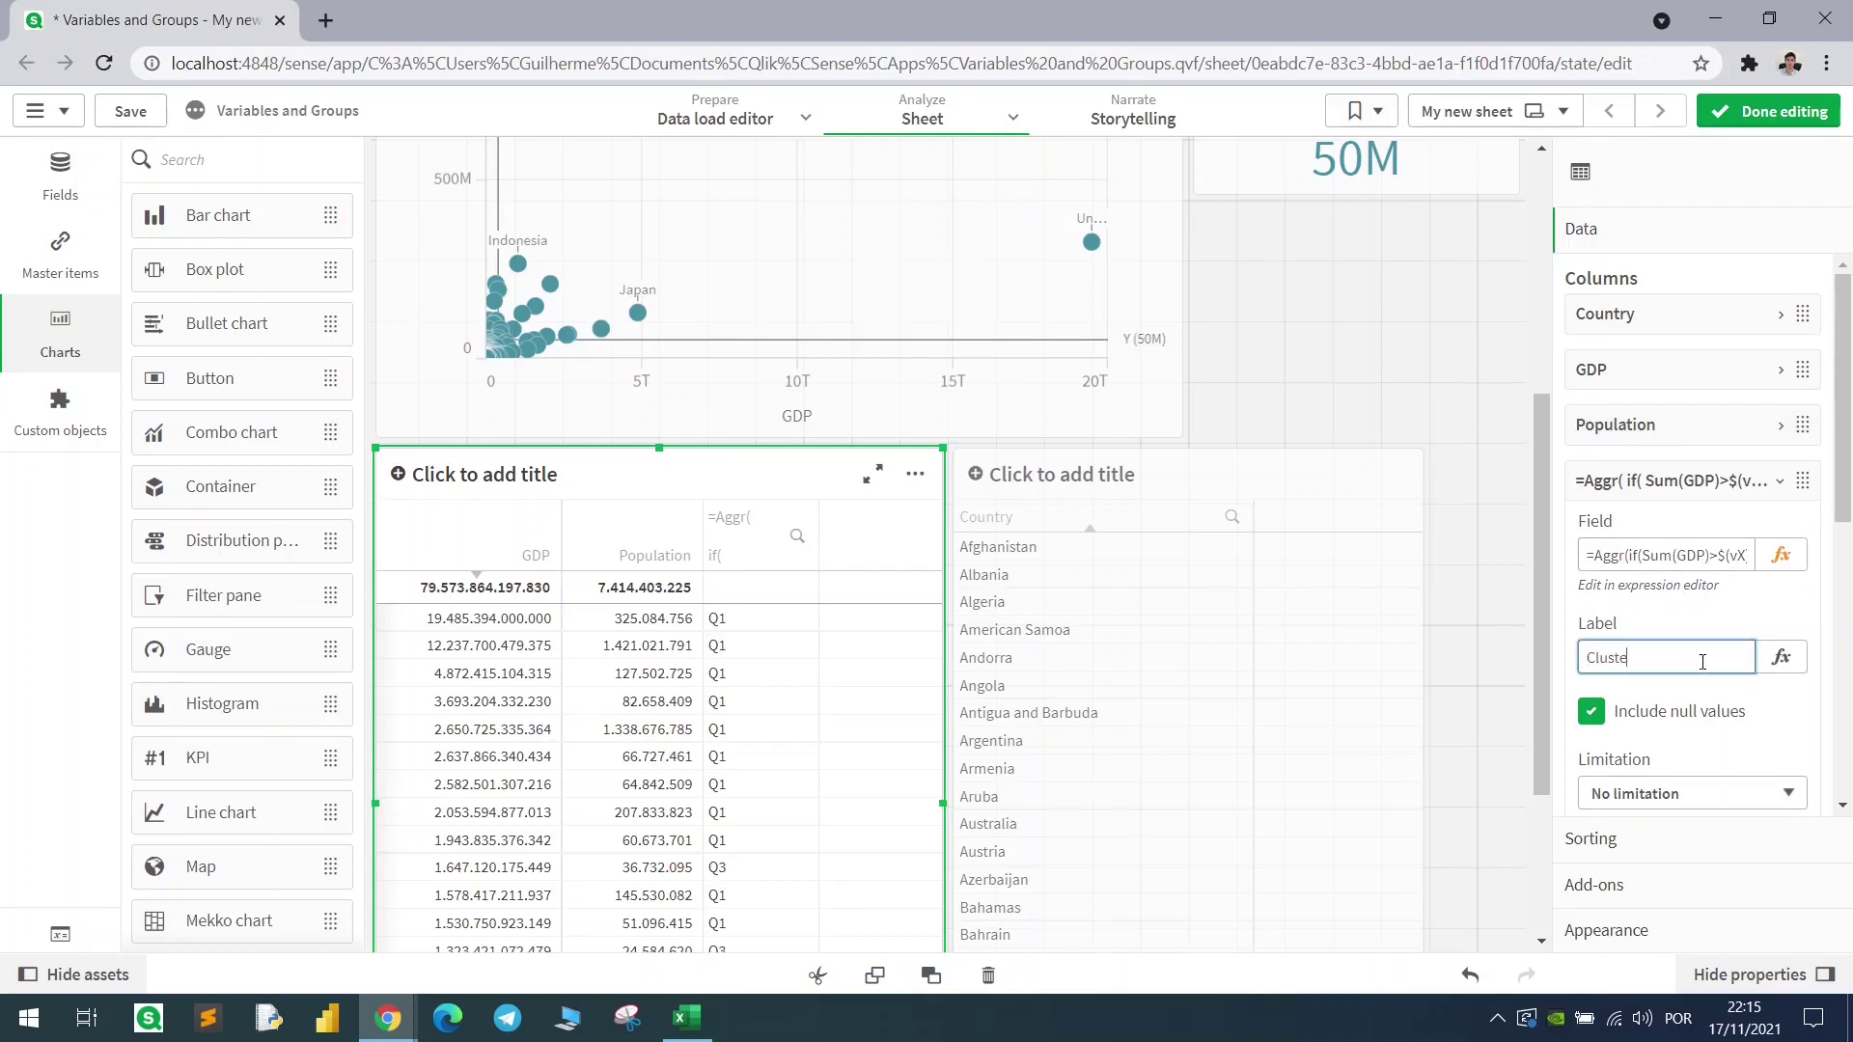
type("r")
left_click(1679, 480)
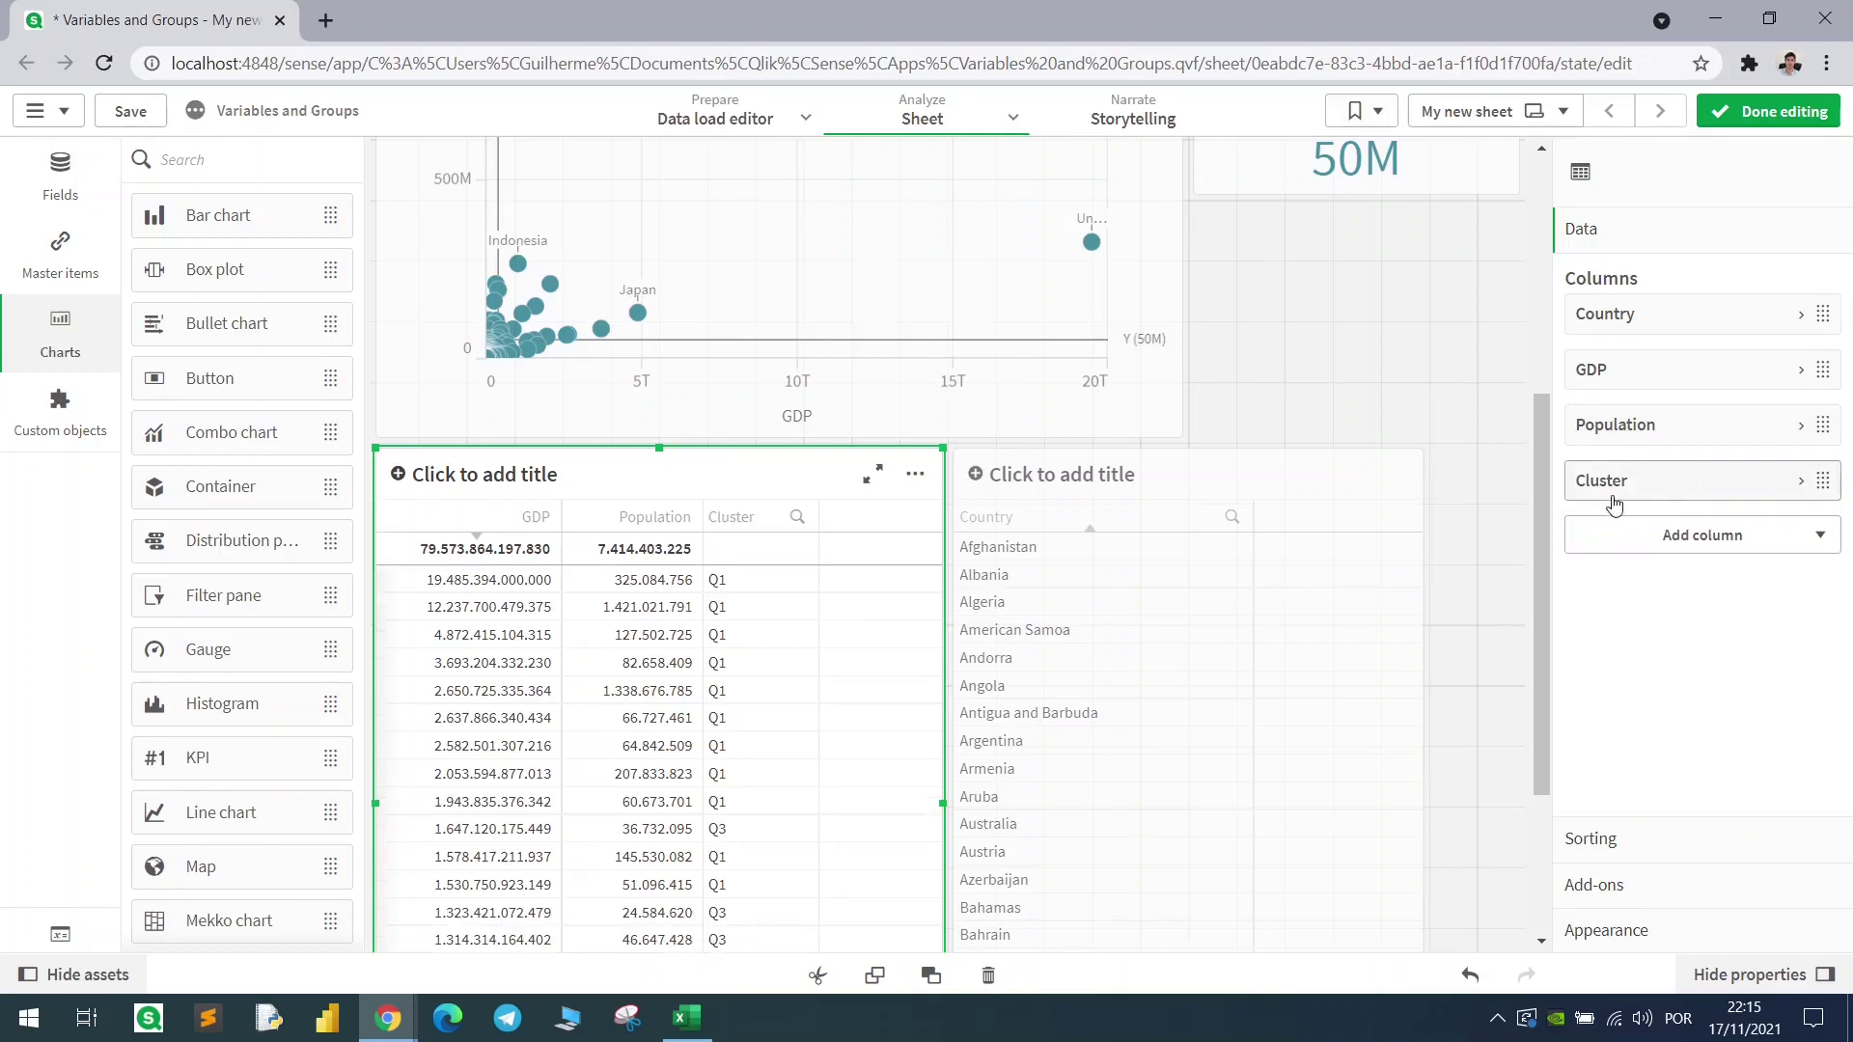
Create a single master dimension named Cluster from the table's Cluster column
left_click(1679, 480)
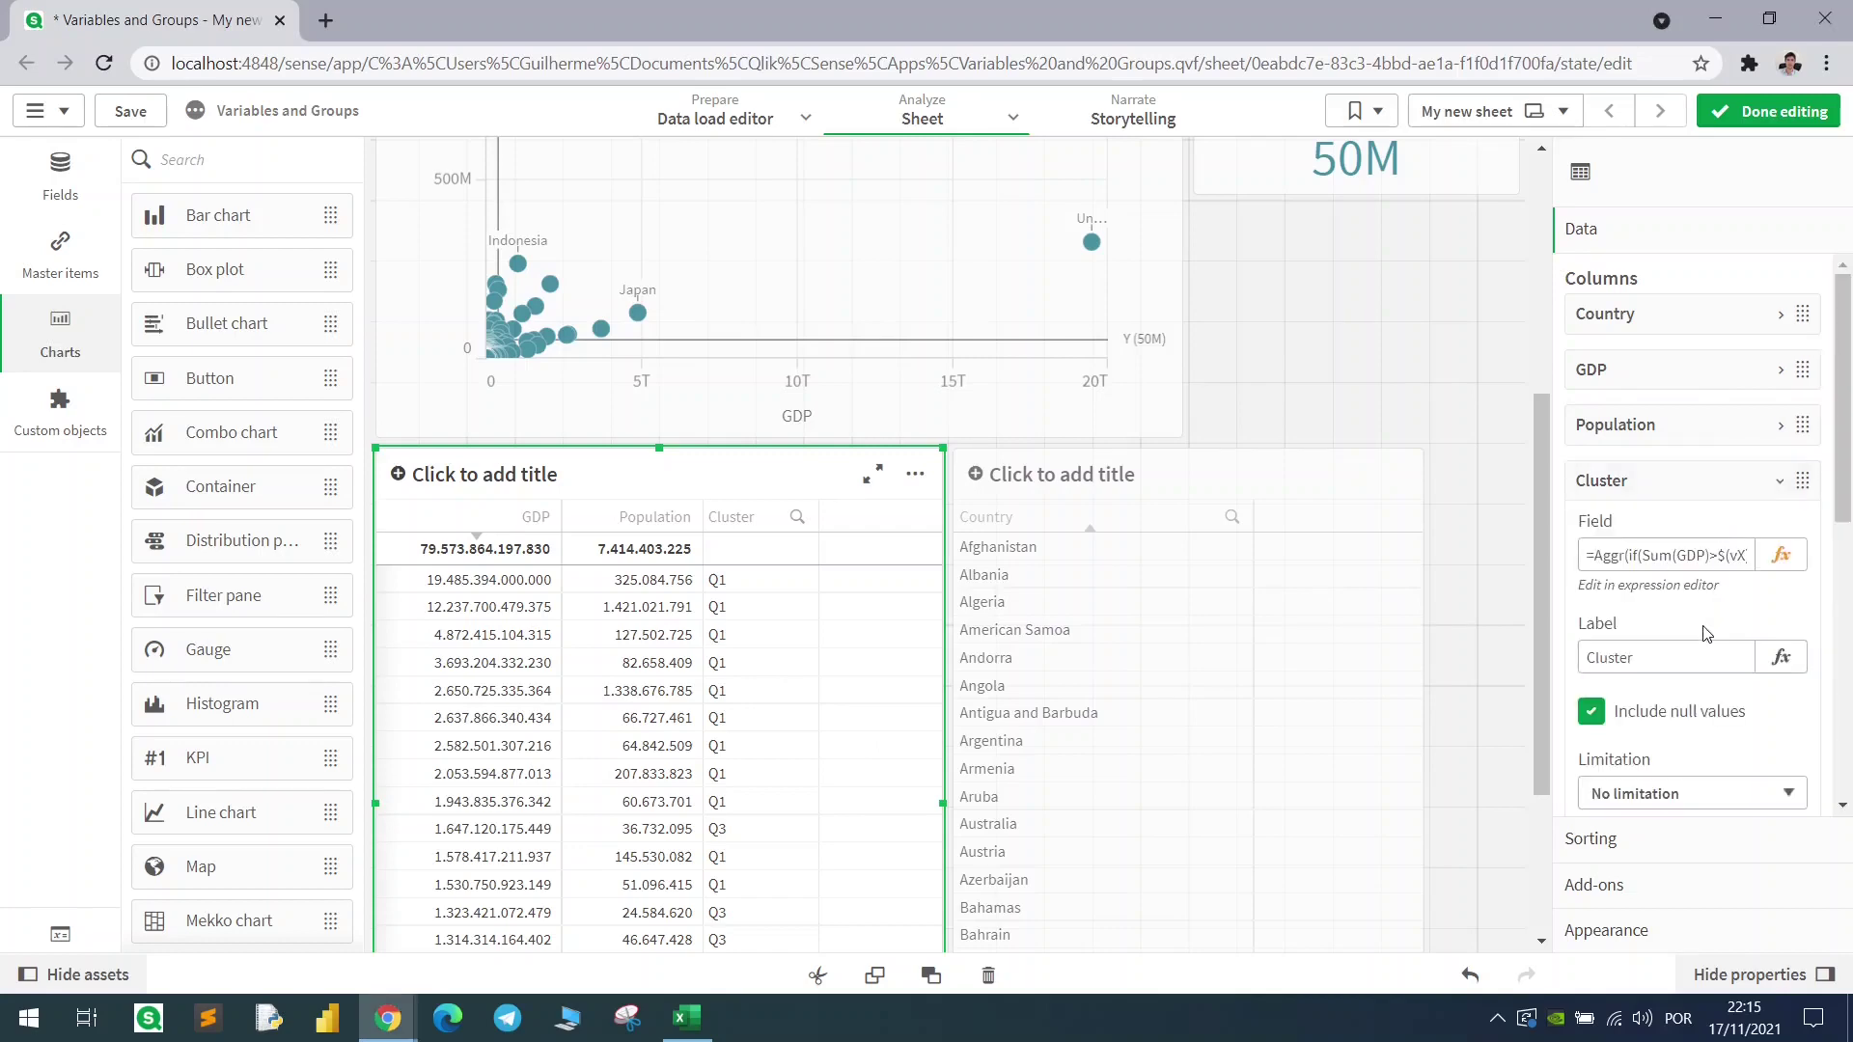
scroll(1686, 637, "down", 3)
scroll(1686, 670, "down", 2)
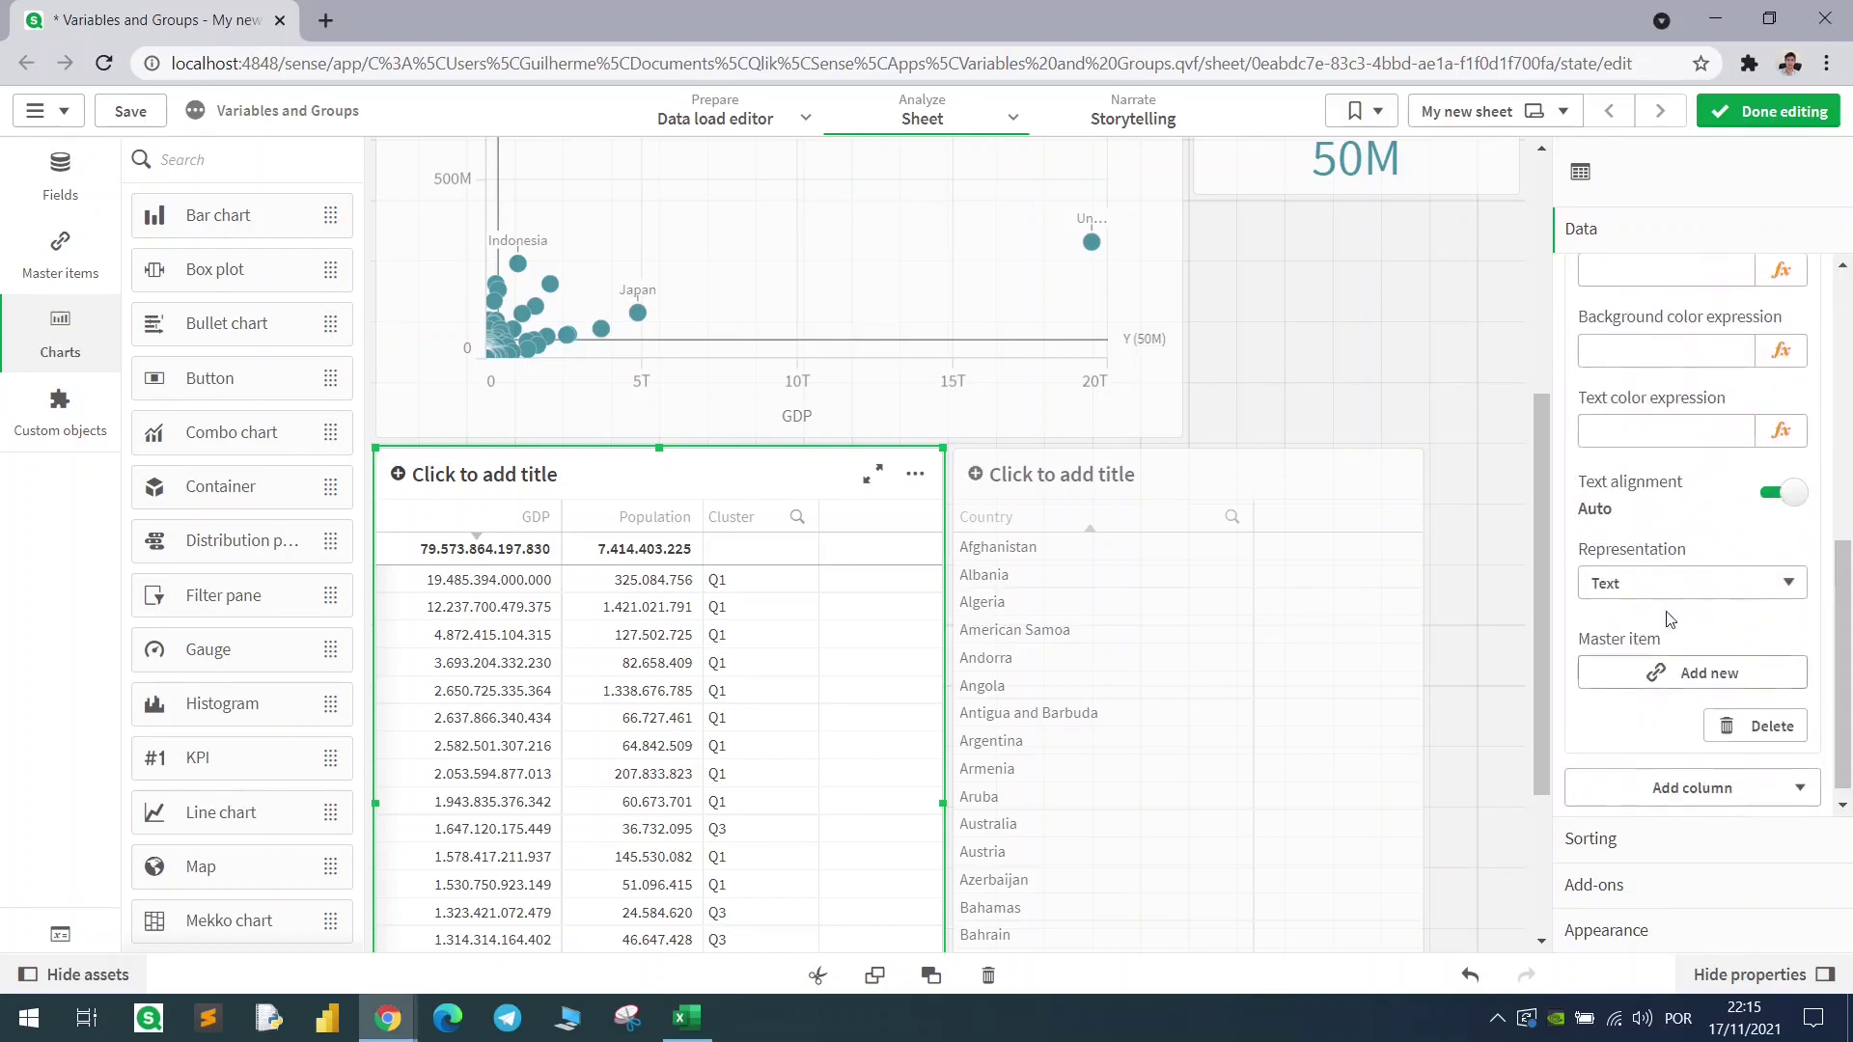
left_click(1686, 674)
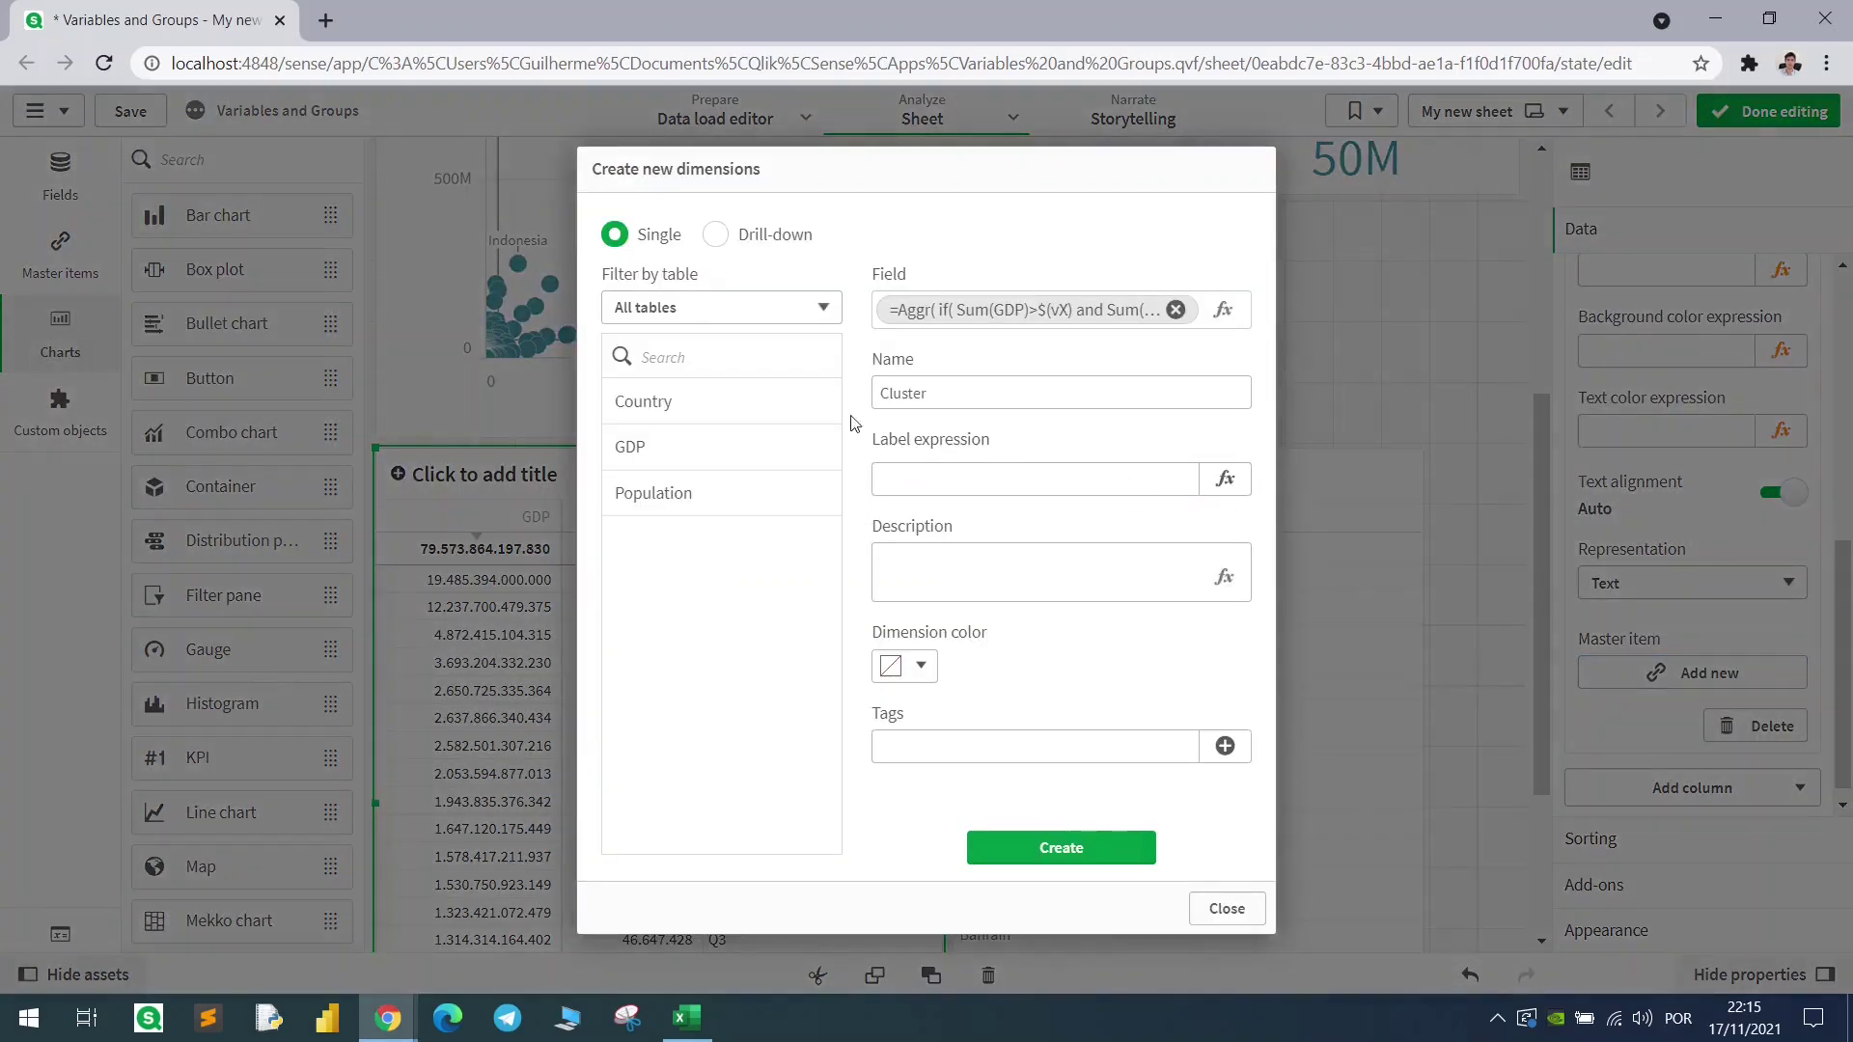
left_click(1053, 847)
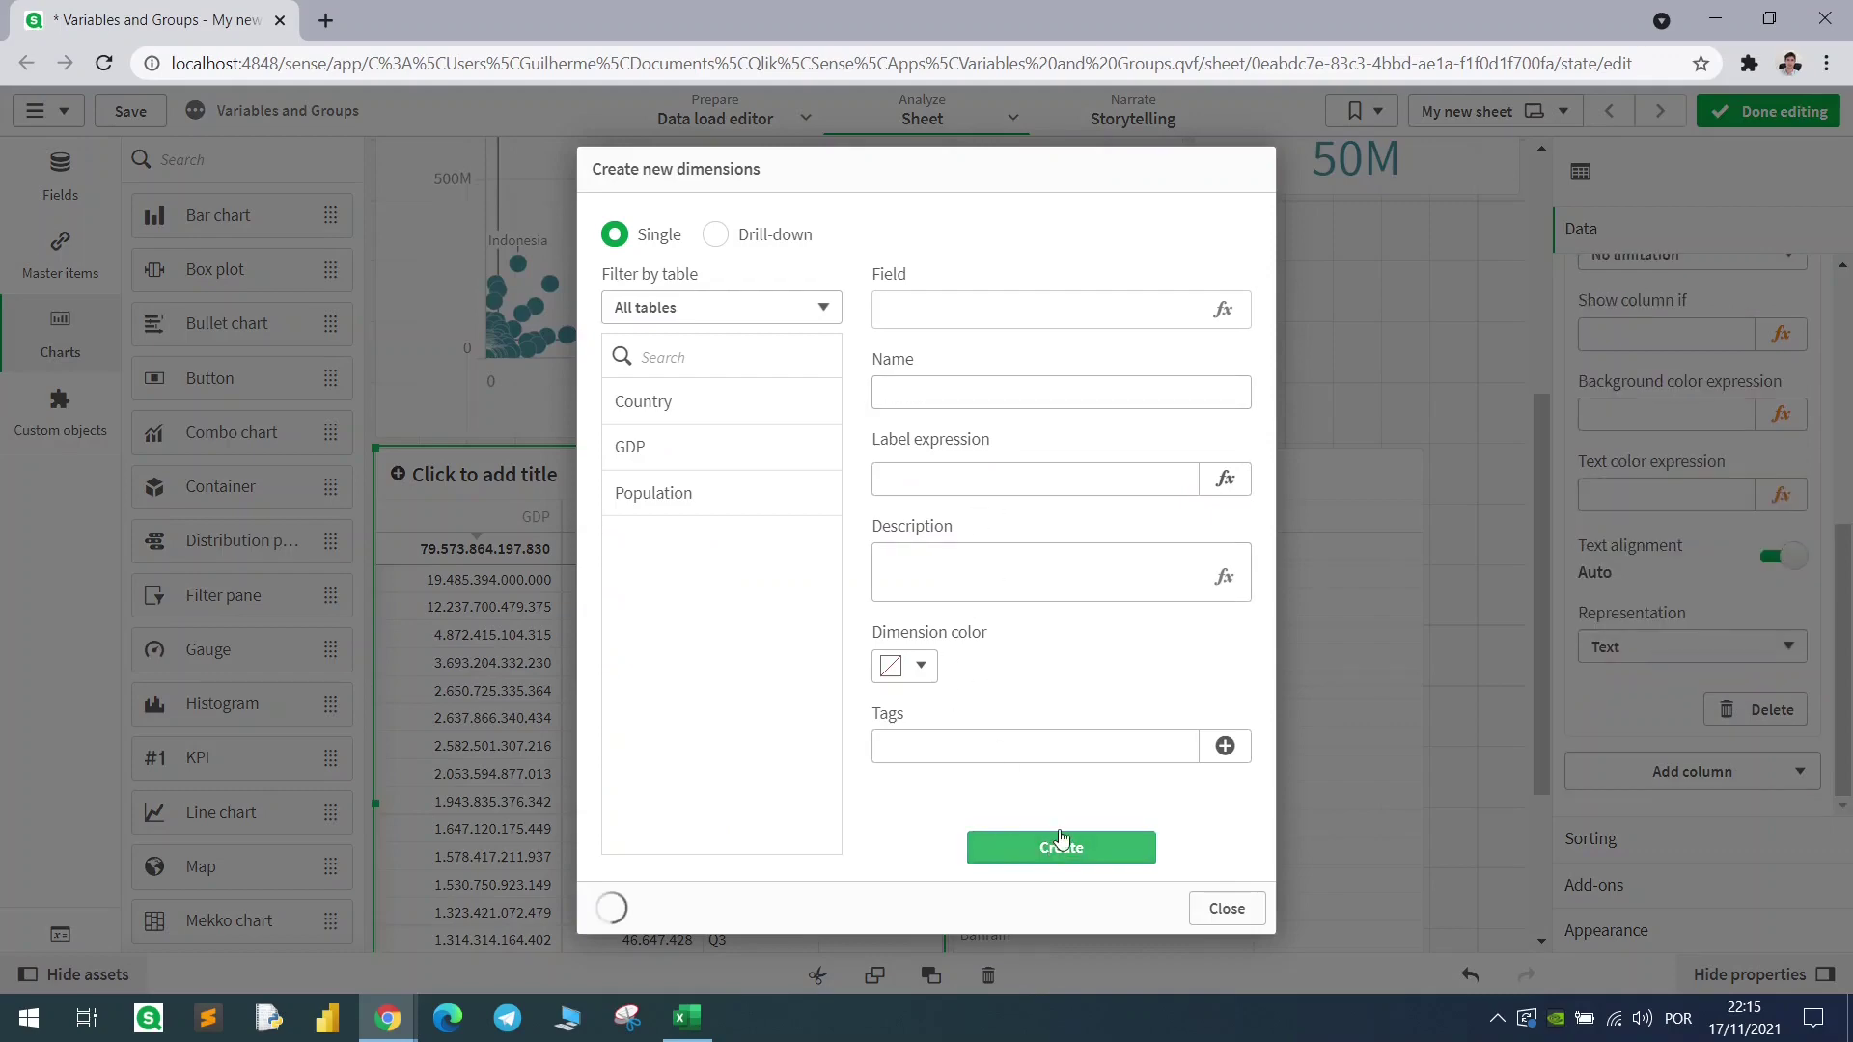
left_click(1226, 908)
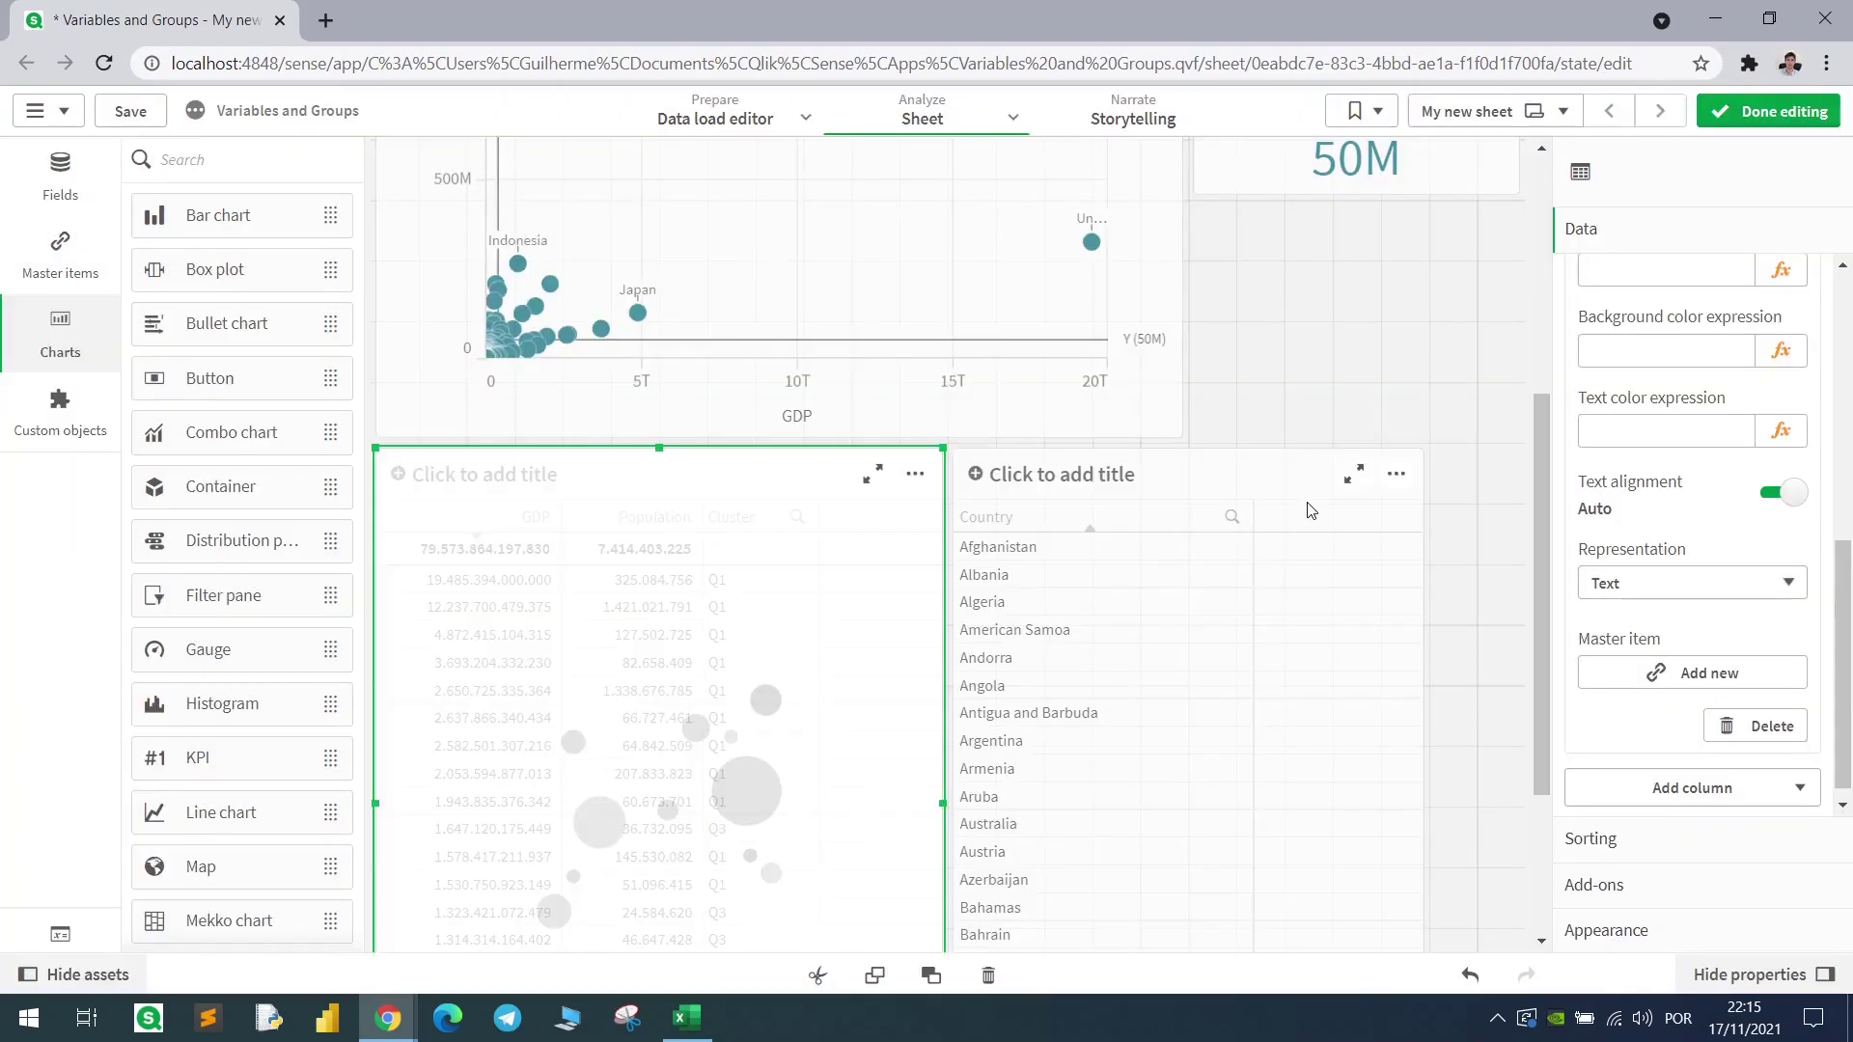
Switch the scatter plot's colors from automatic to custom and color the bubbles by dimension
scroll(1110, 501, "up", 4)
left_click(981, 564)
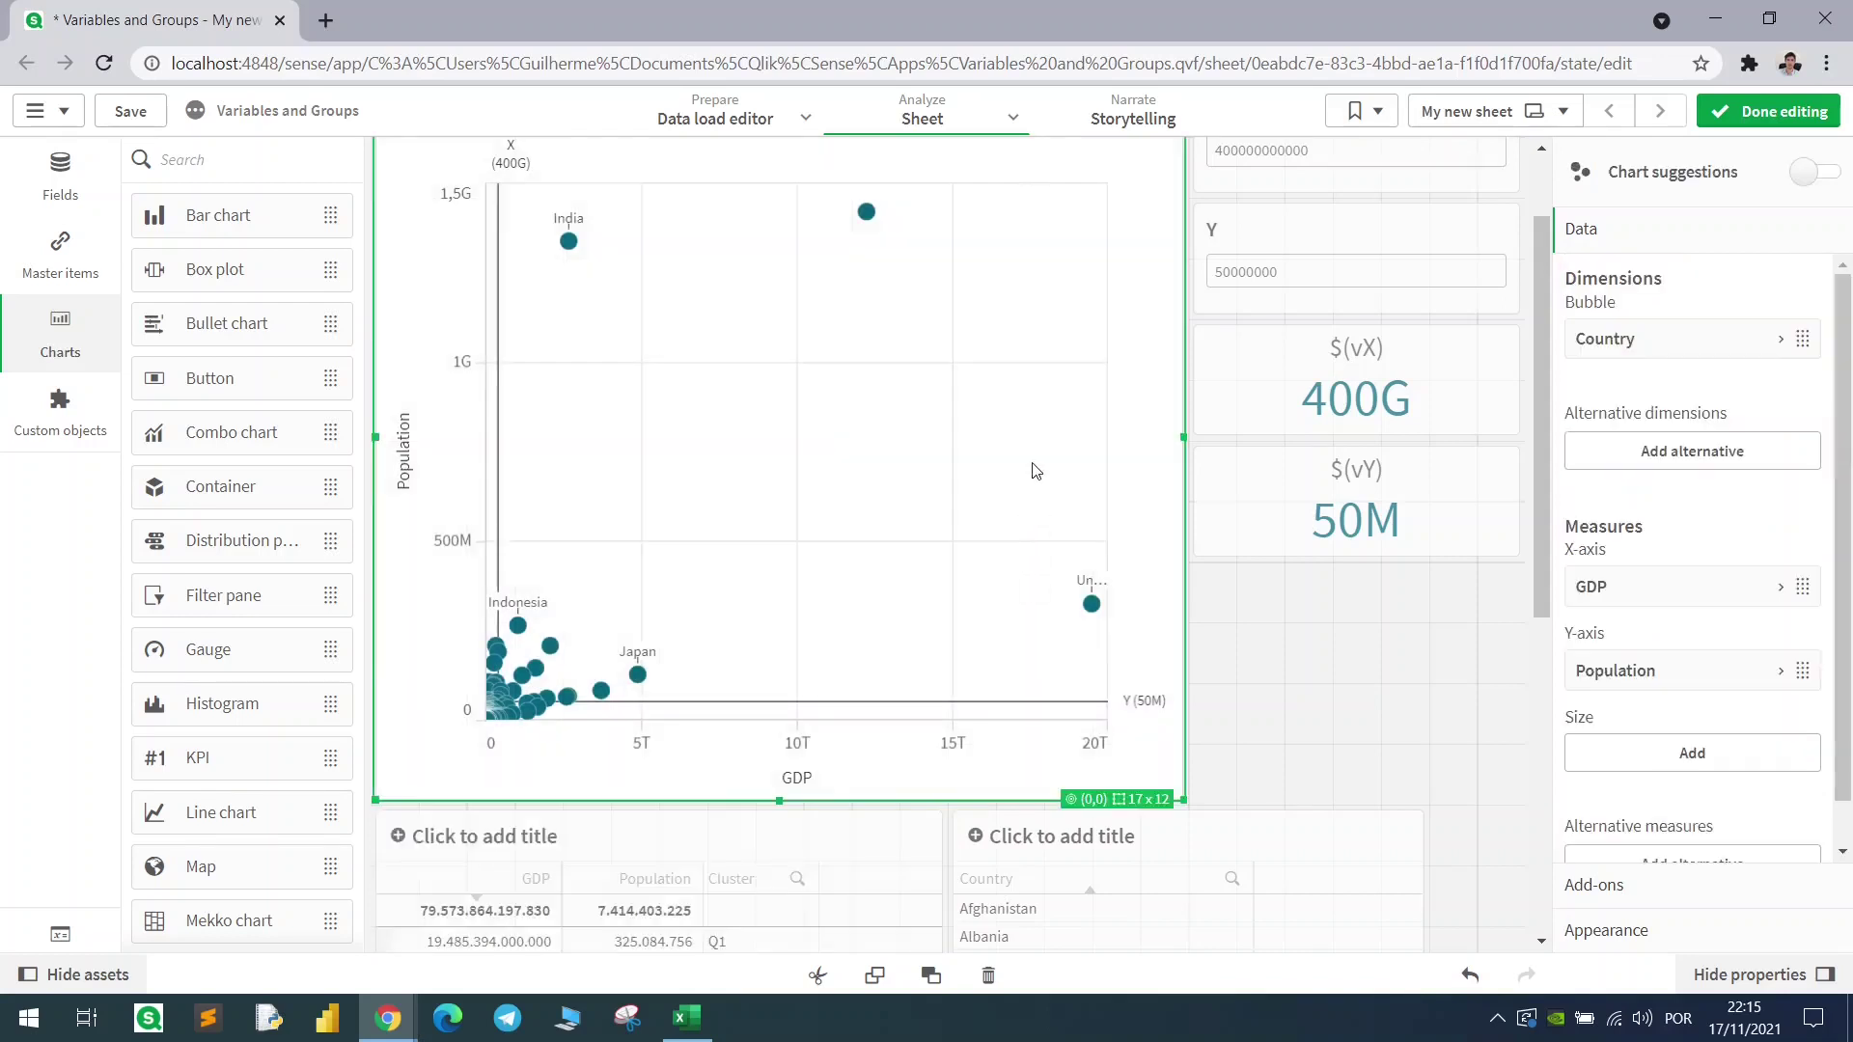
left_click_drag(1540, 582, 1536, 519)
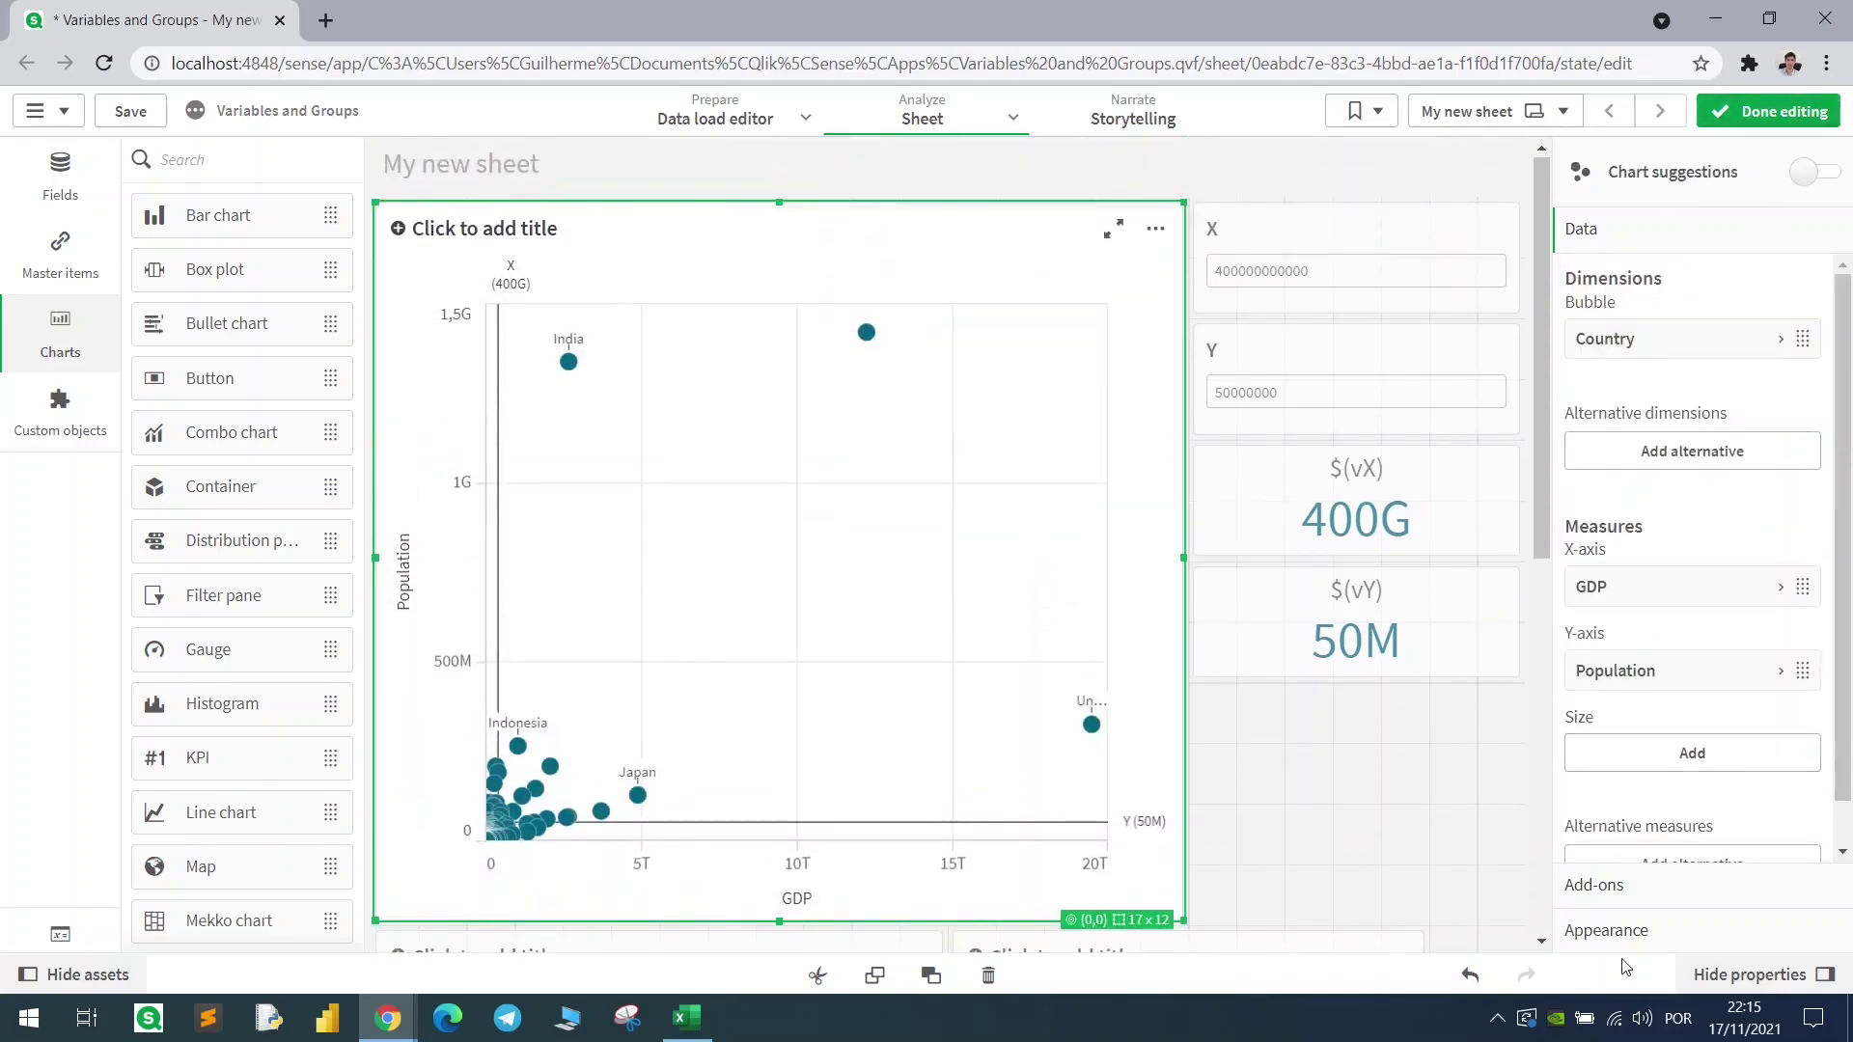
left_click(1592, 932)
left_click(1639, 510)
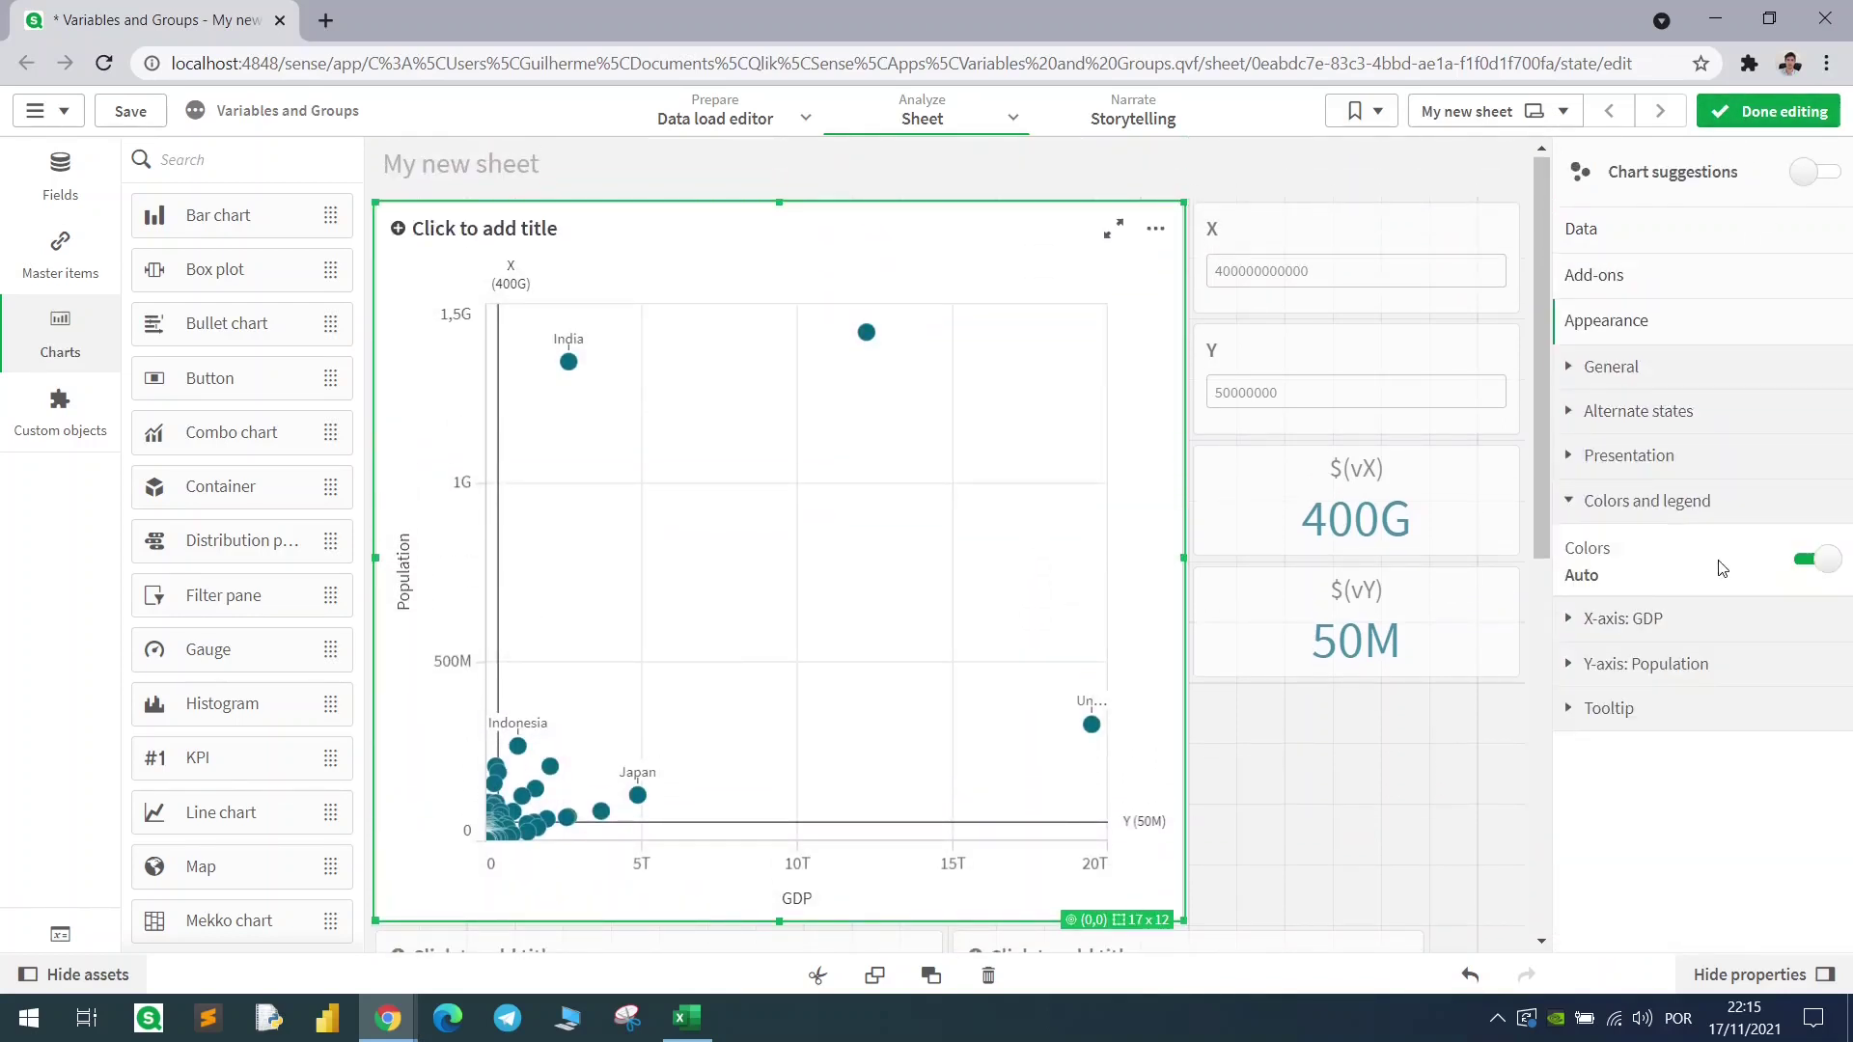
left_click(1816, 560)
left_click(1716, 629)
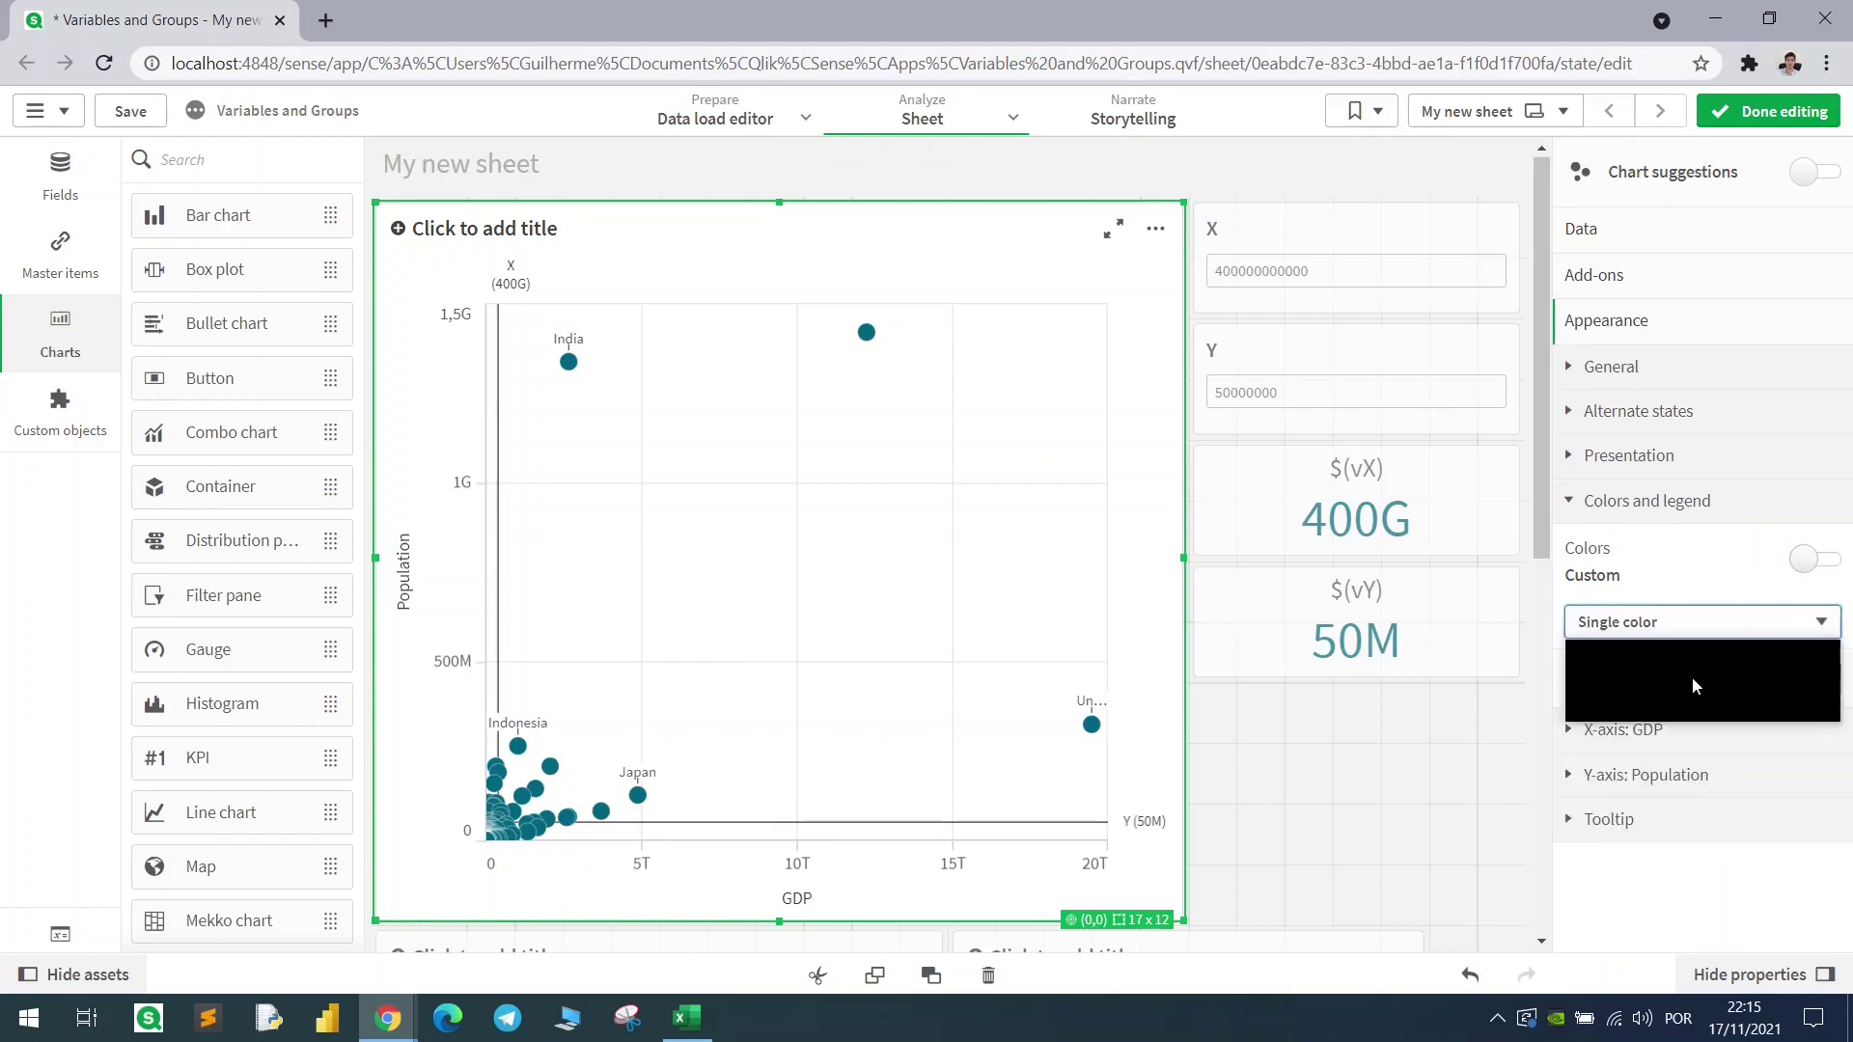
left_click(1681, 667)
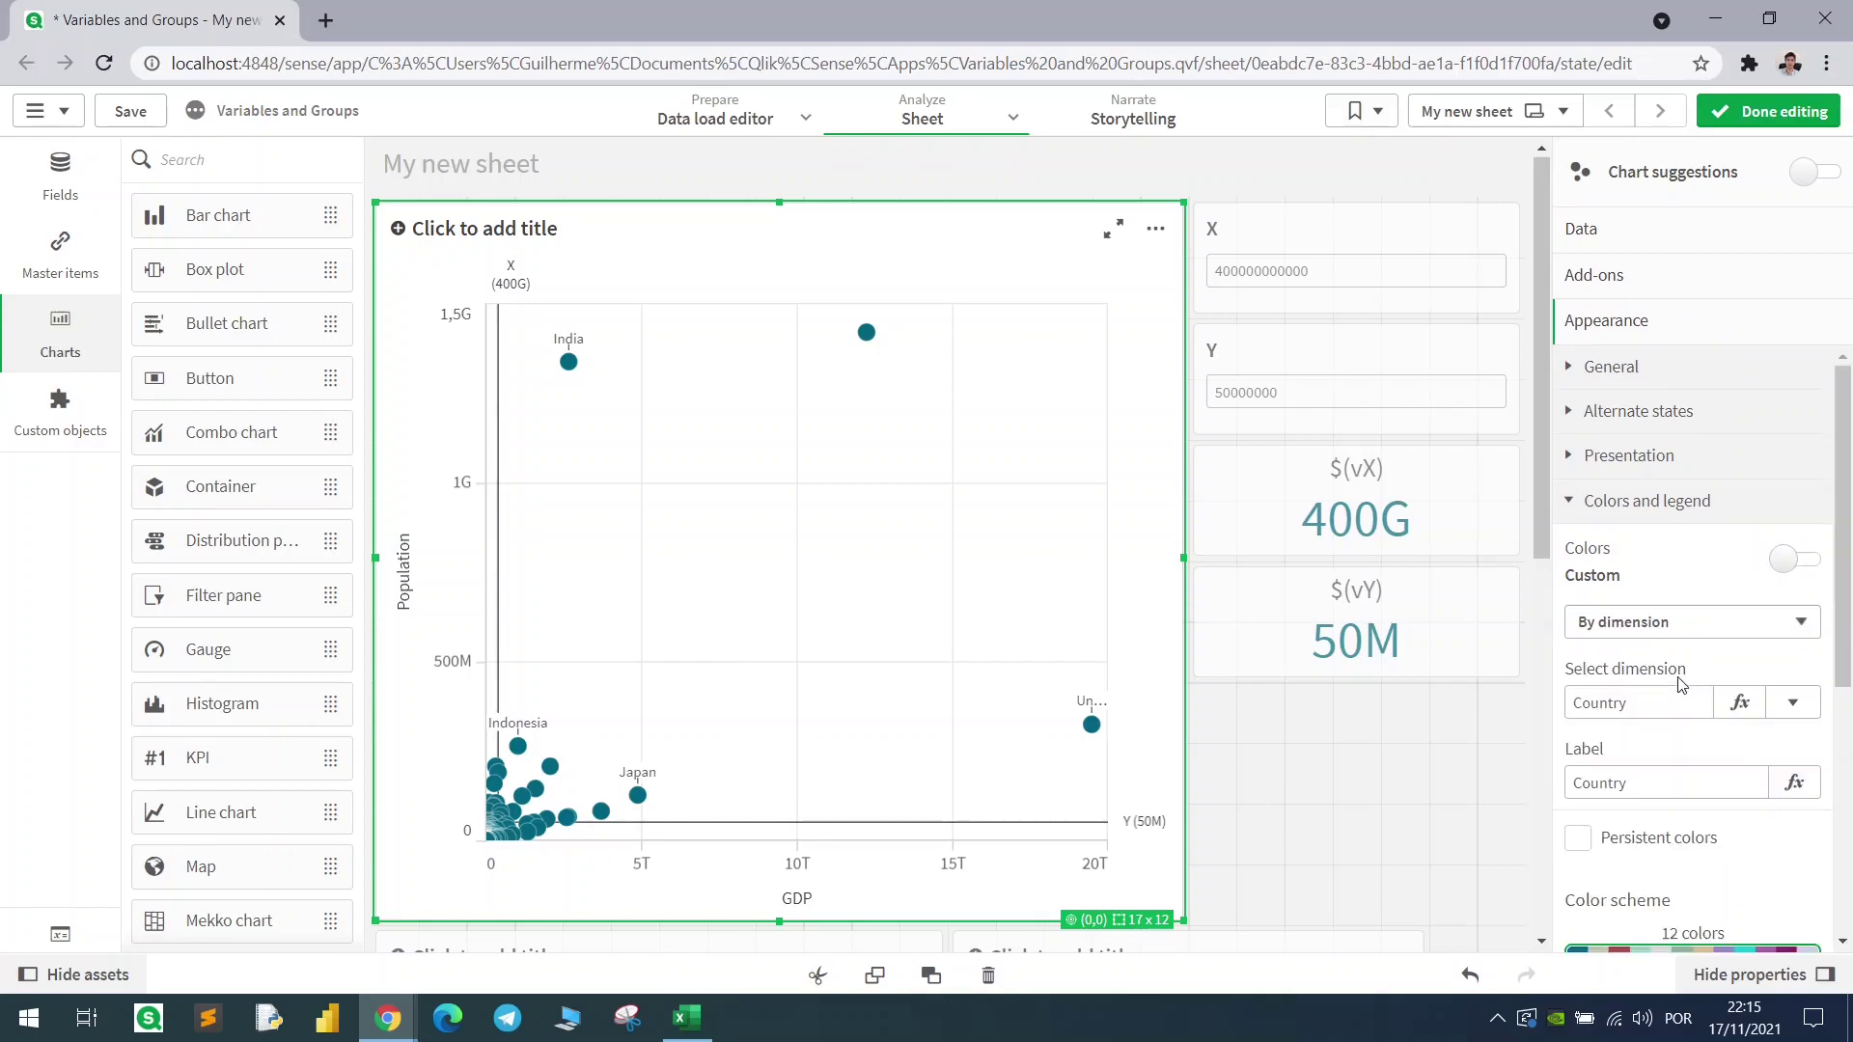
Color the scatter plot's bubbles by the Cluster master dimension and finish editing the sheet
left_click(1797, 705)
left_click(1659, 490)
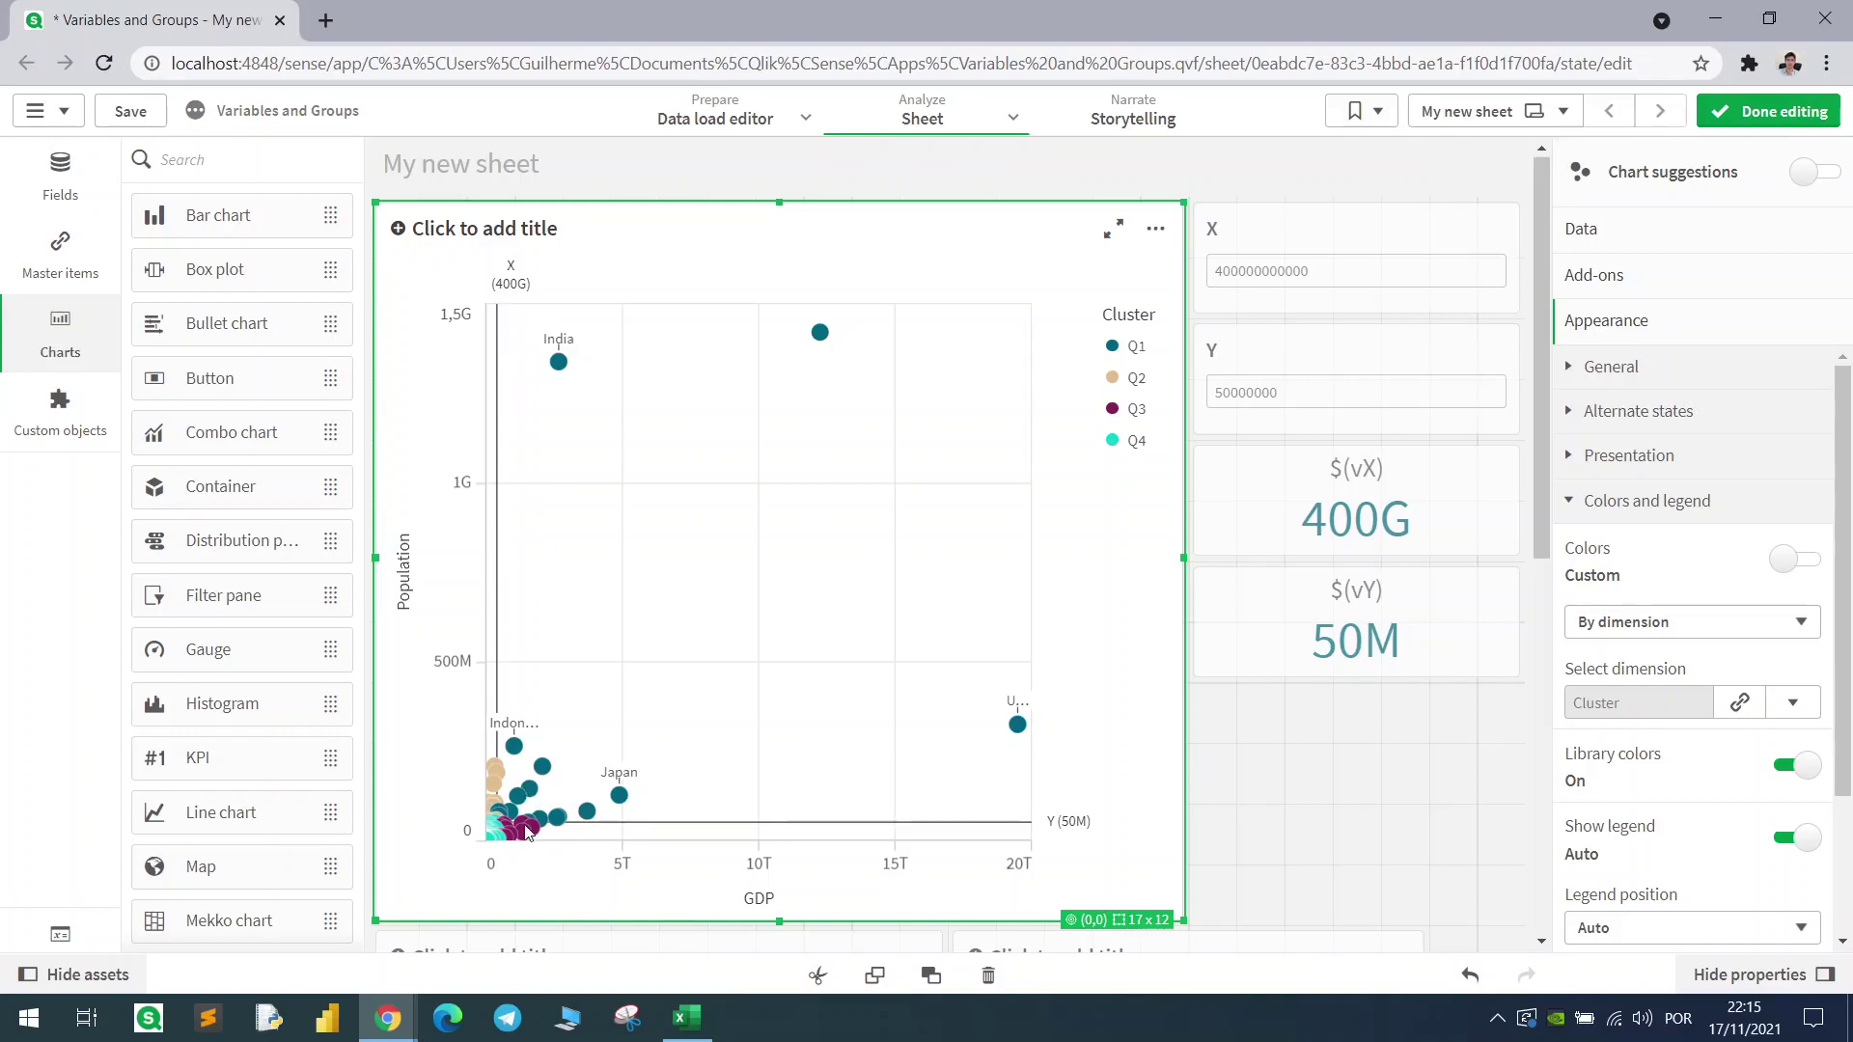
left_click(1708, 116)
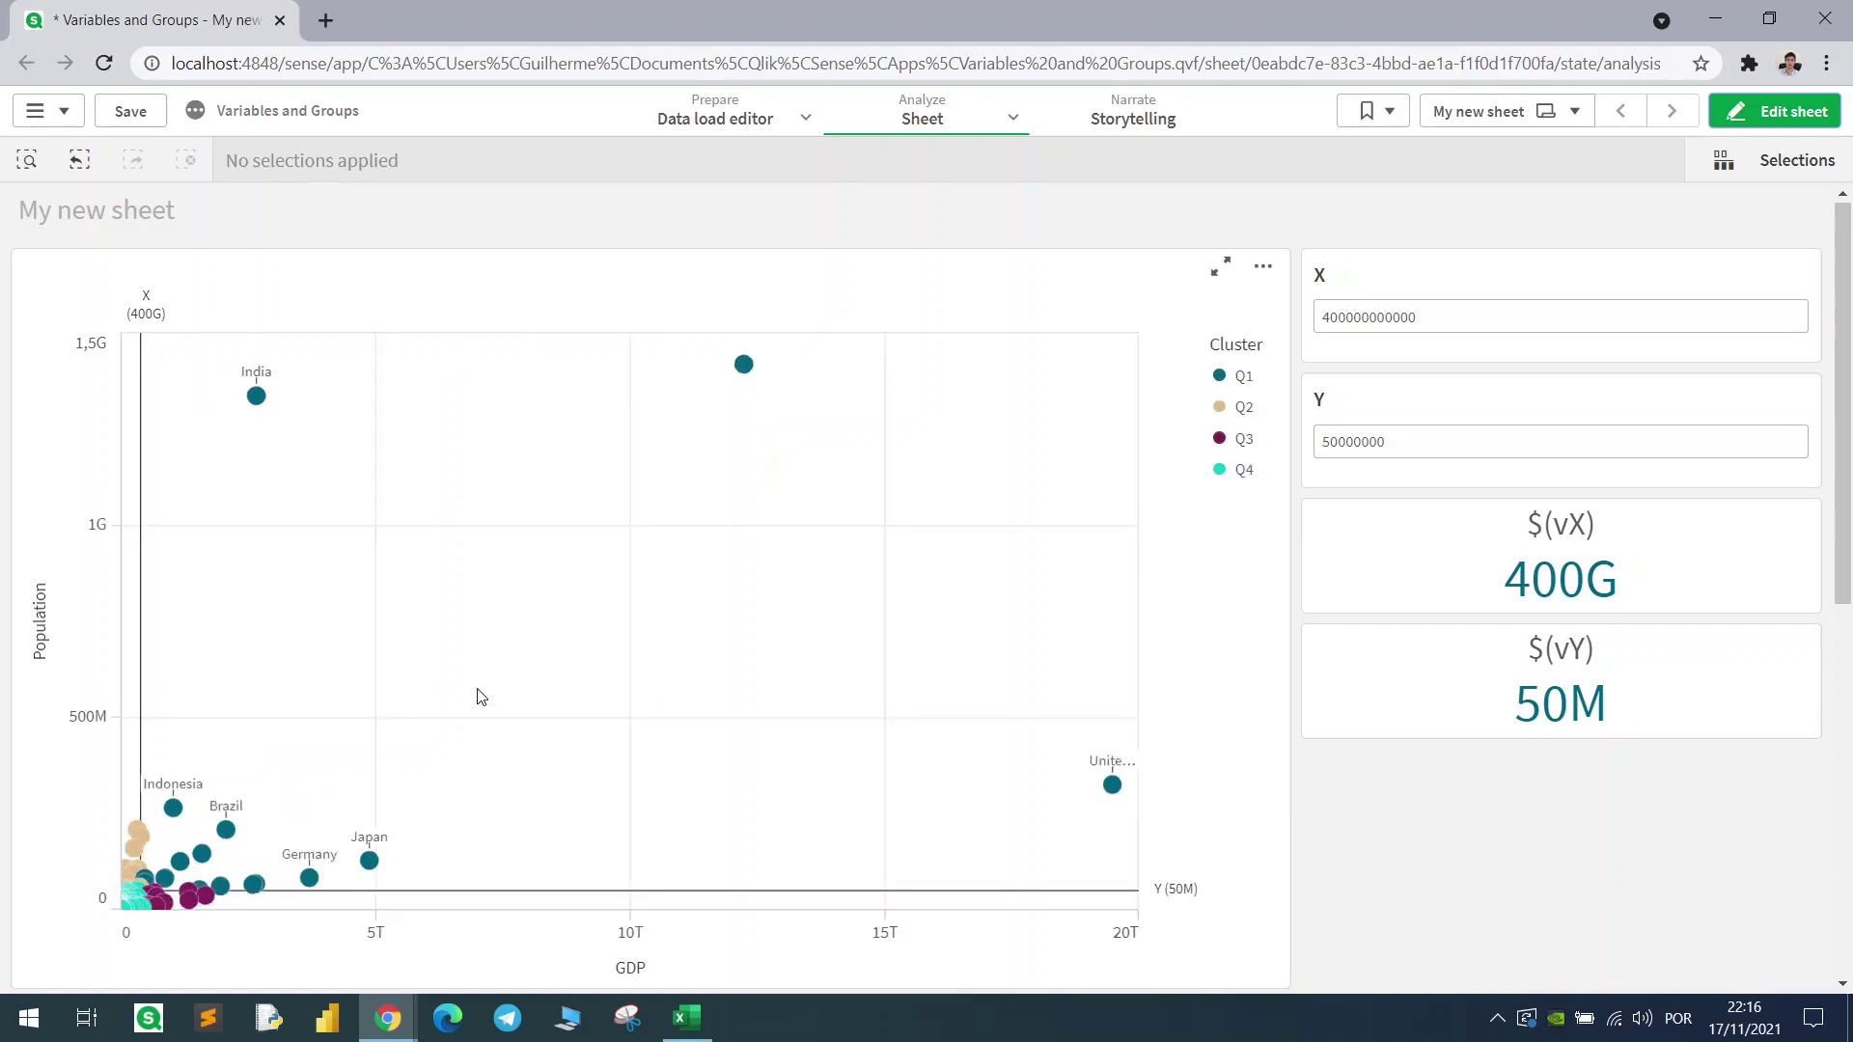
scroll(347, 760, "up", 5)
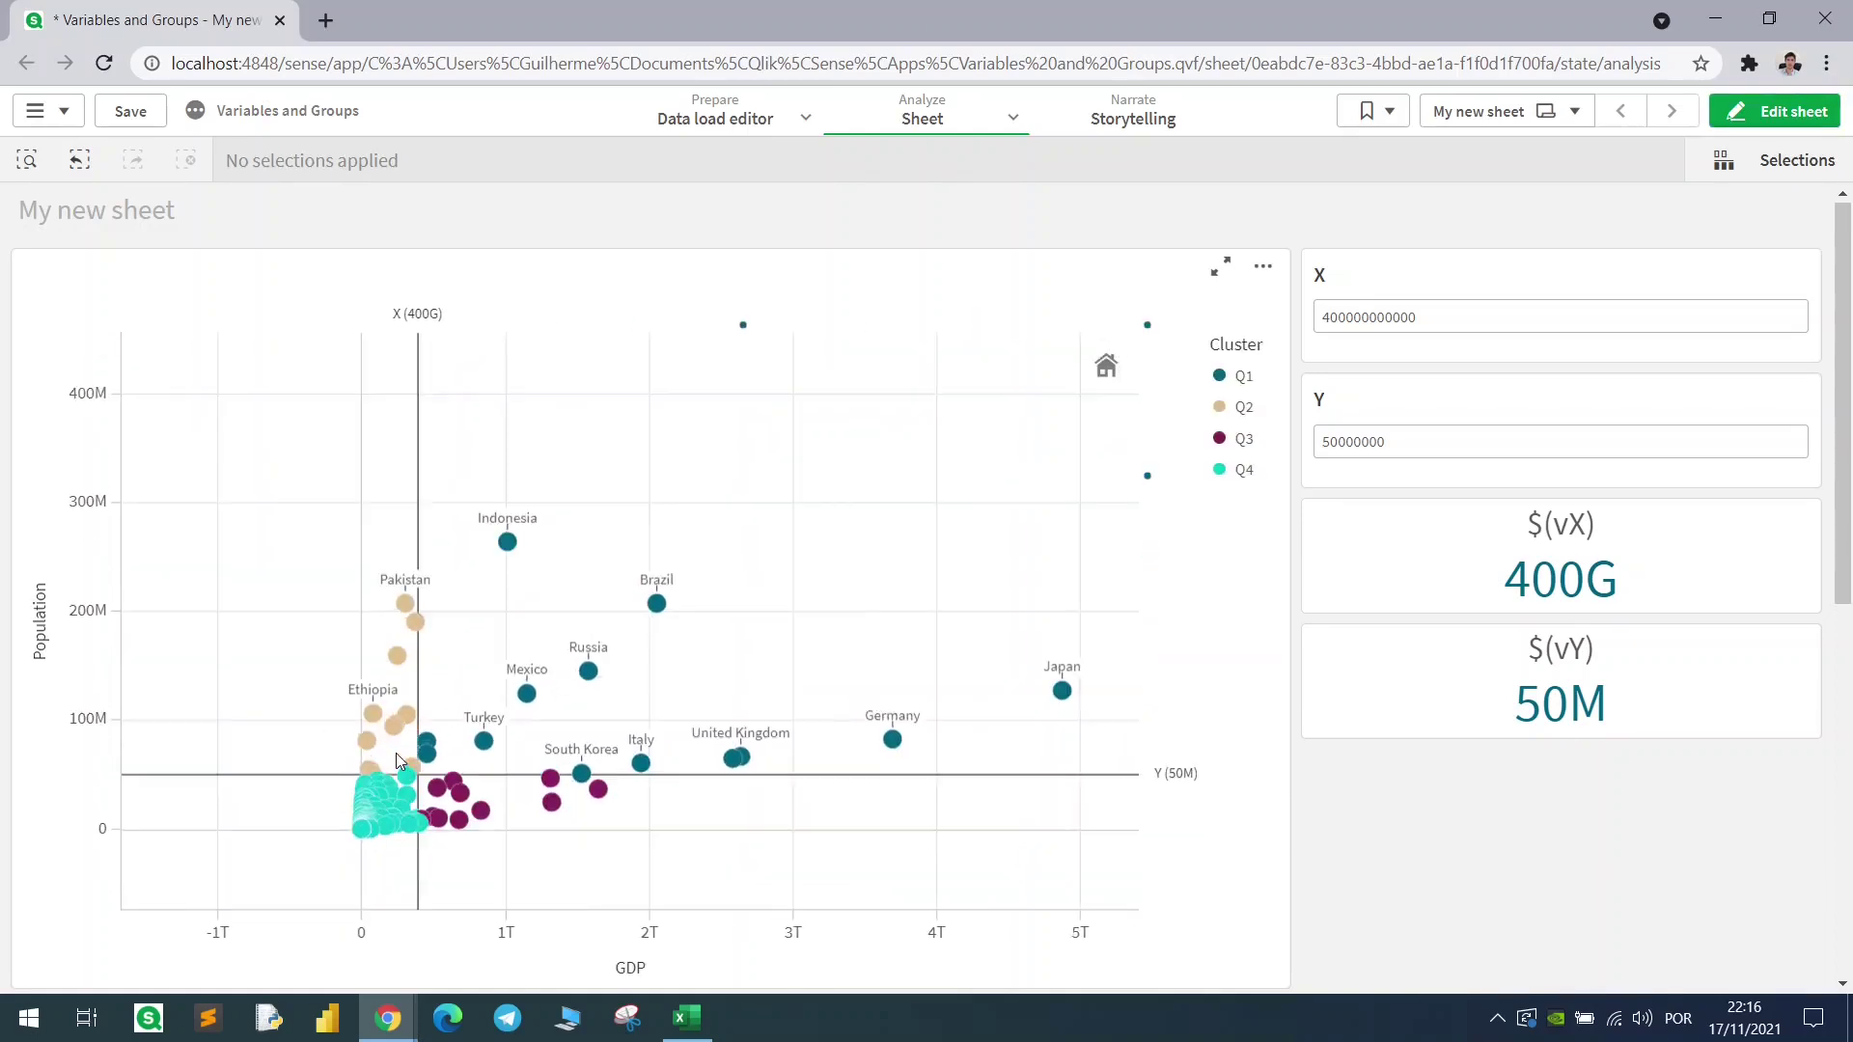
scroll(395, 753, "up", 3)
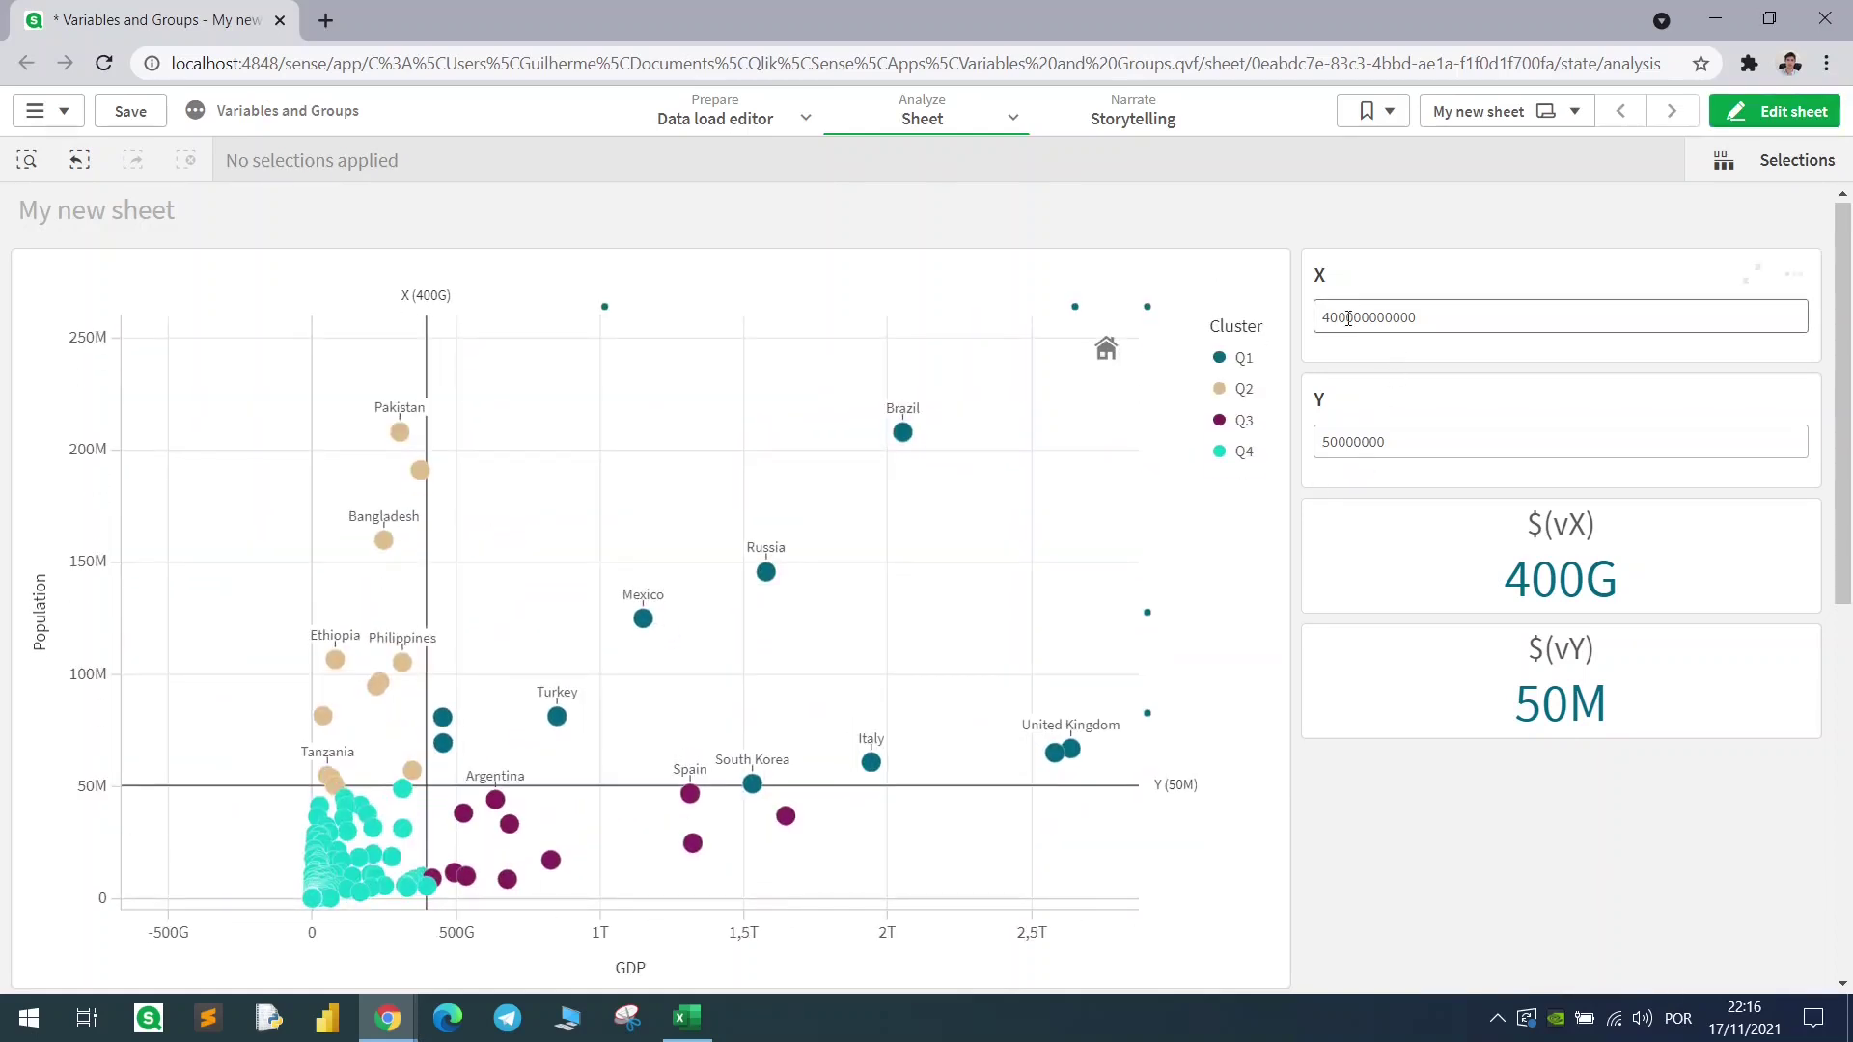
left_click_drag(1333, 320, 1317, 322)
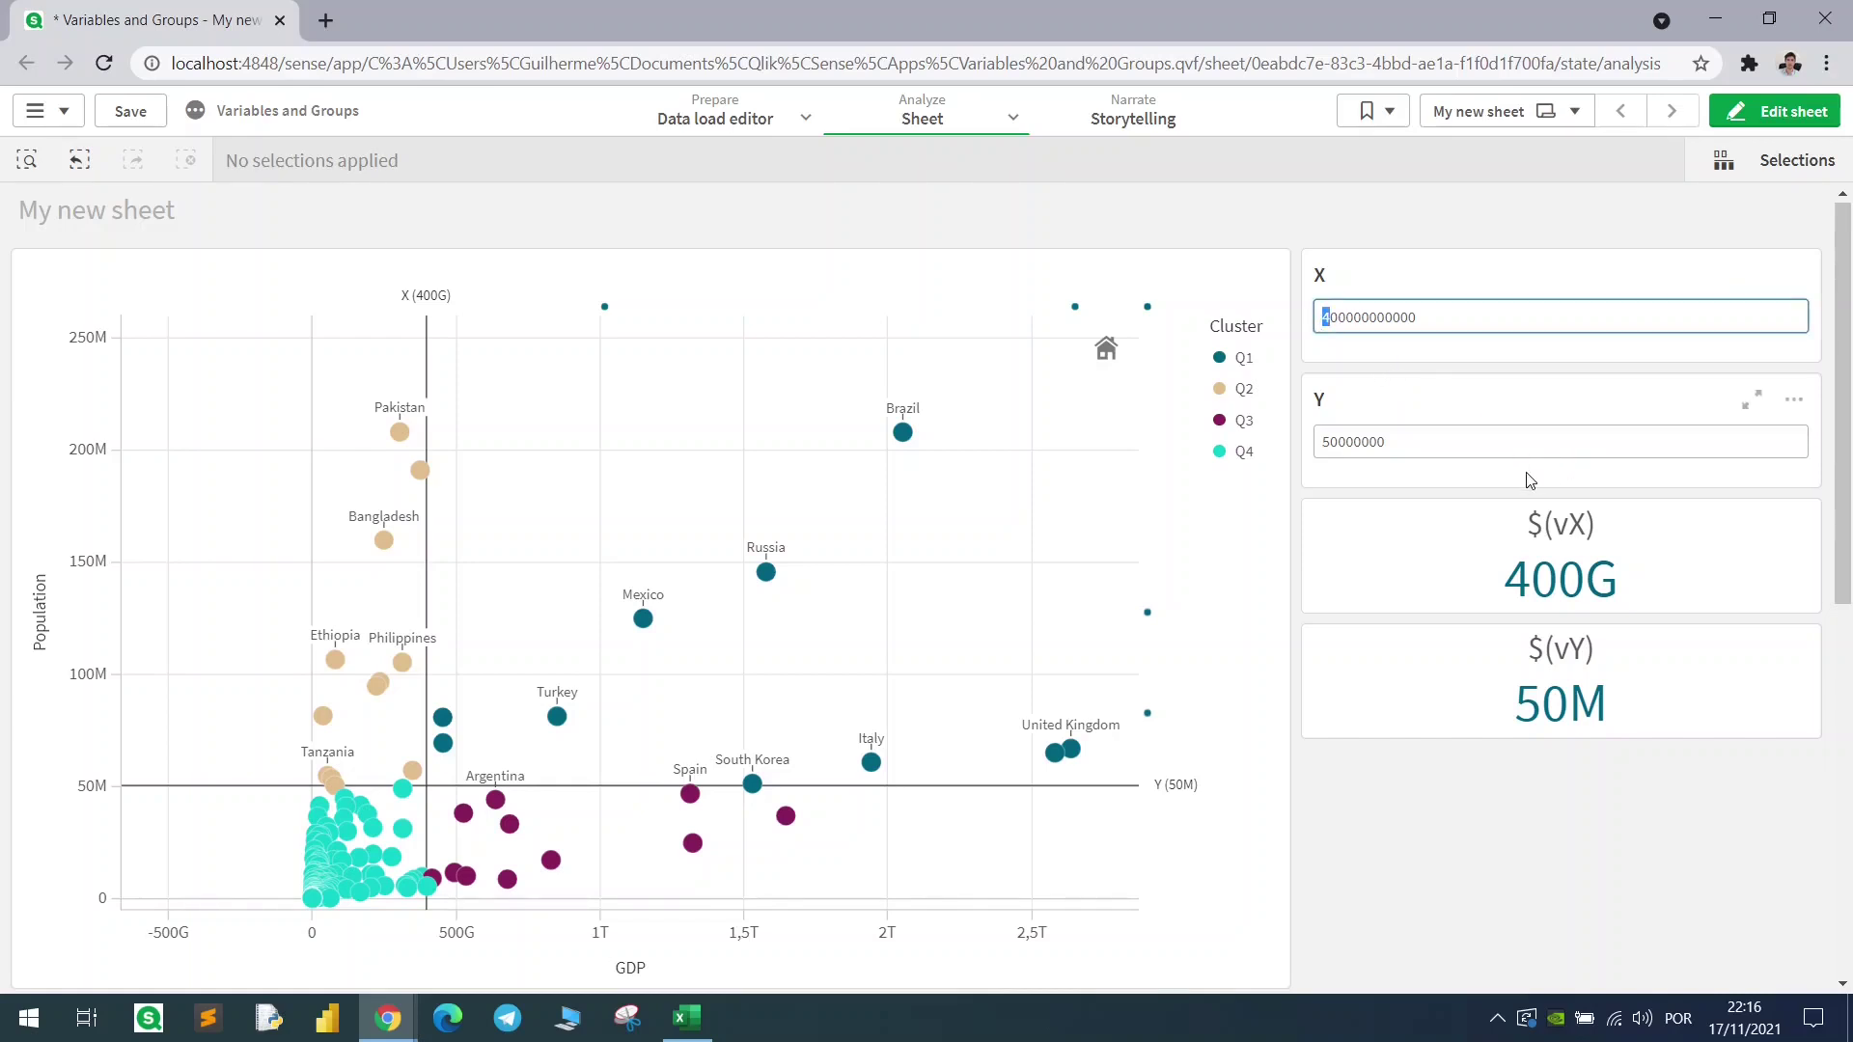
key("Tab")
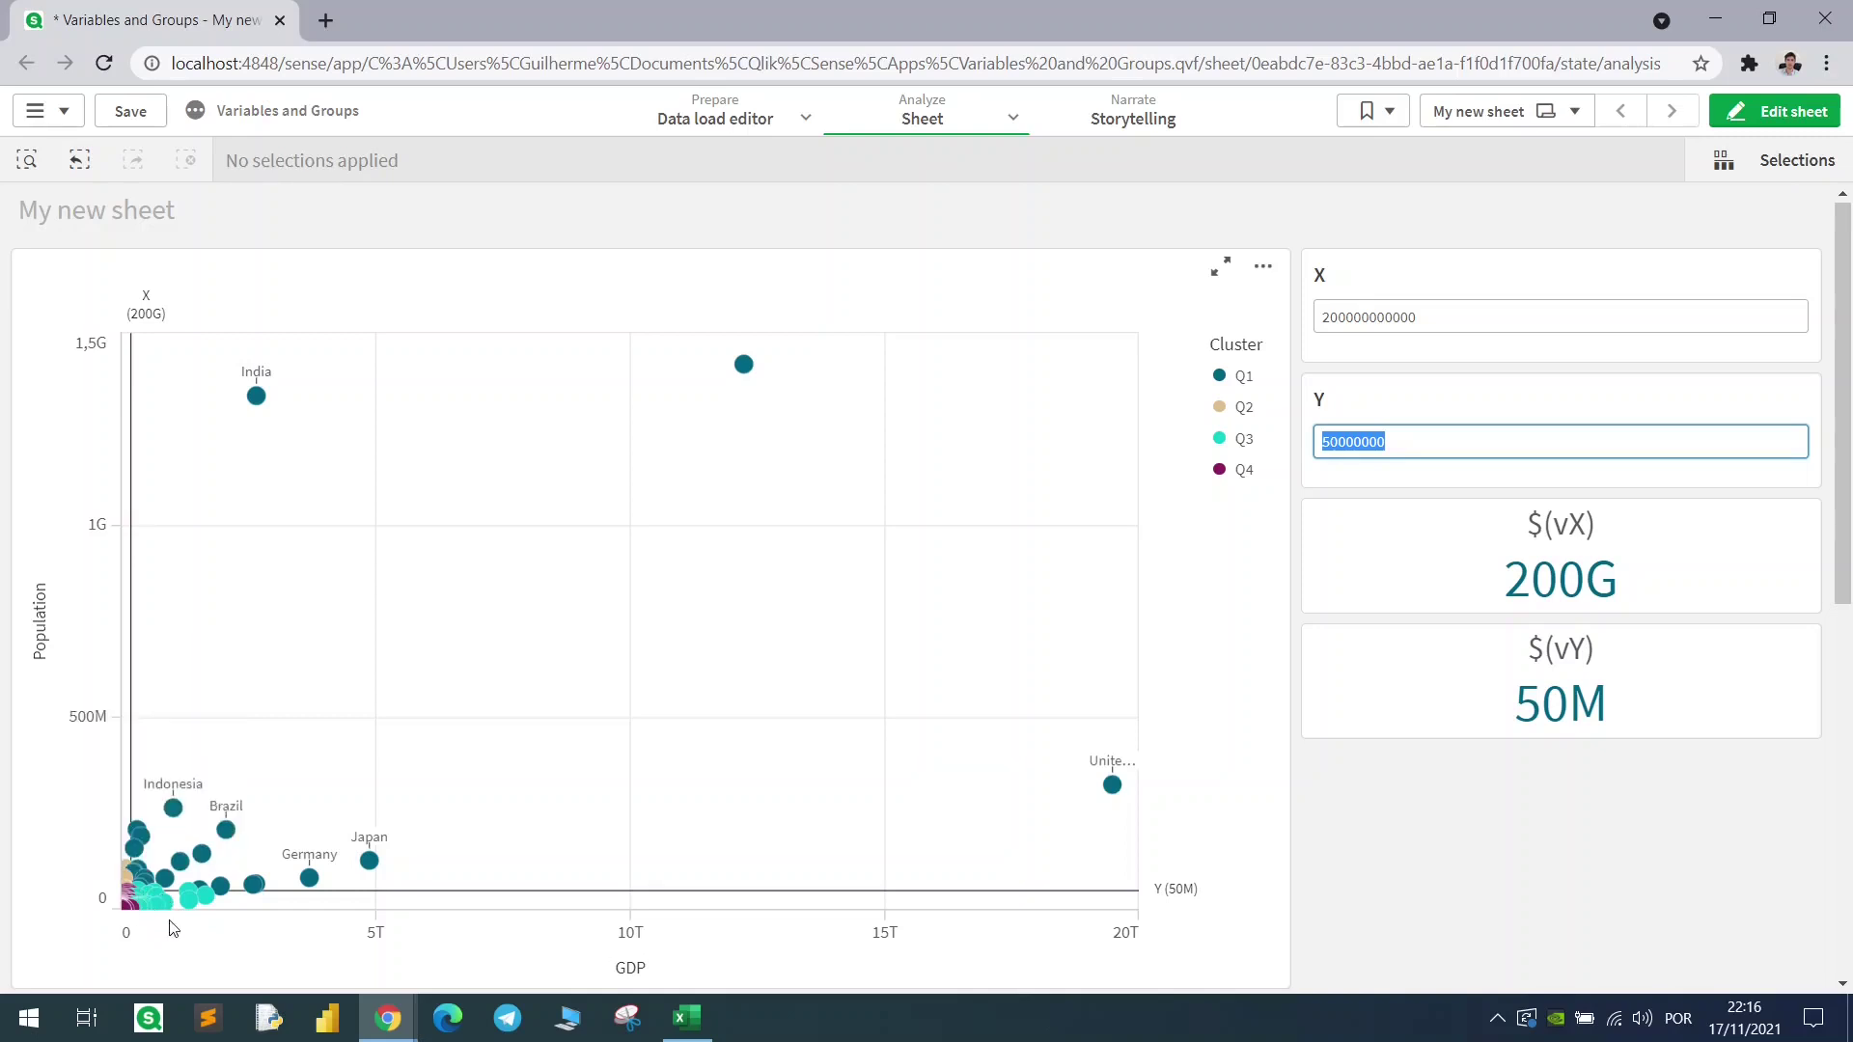
Select the countries with GDP up to about 1,45T in the scatter plot and confirm the selection
left_click(292, 815)
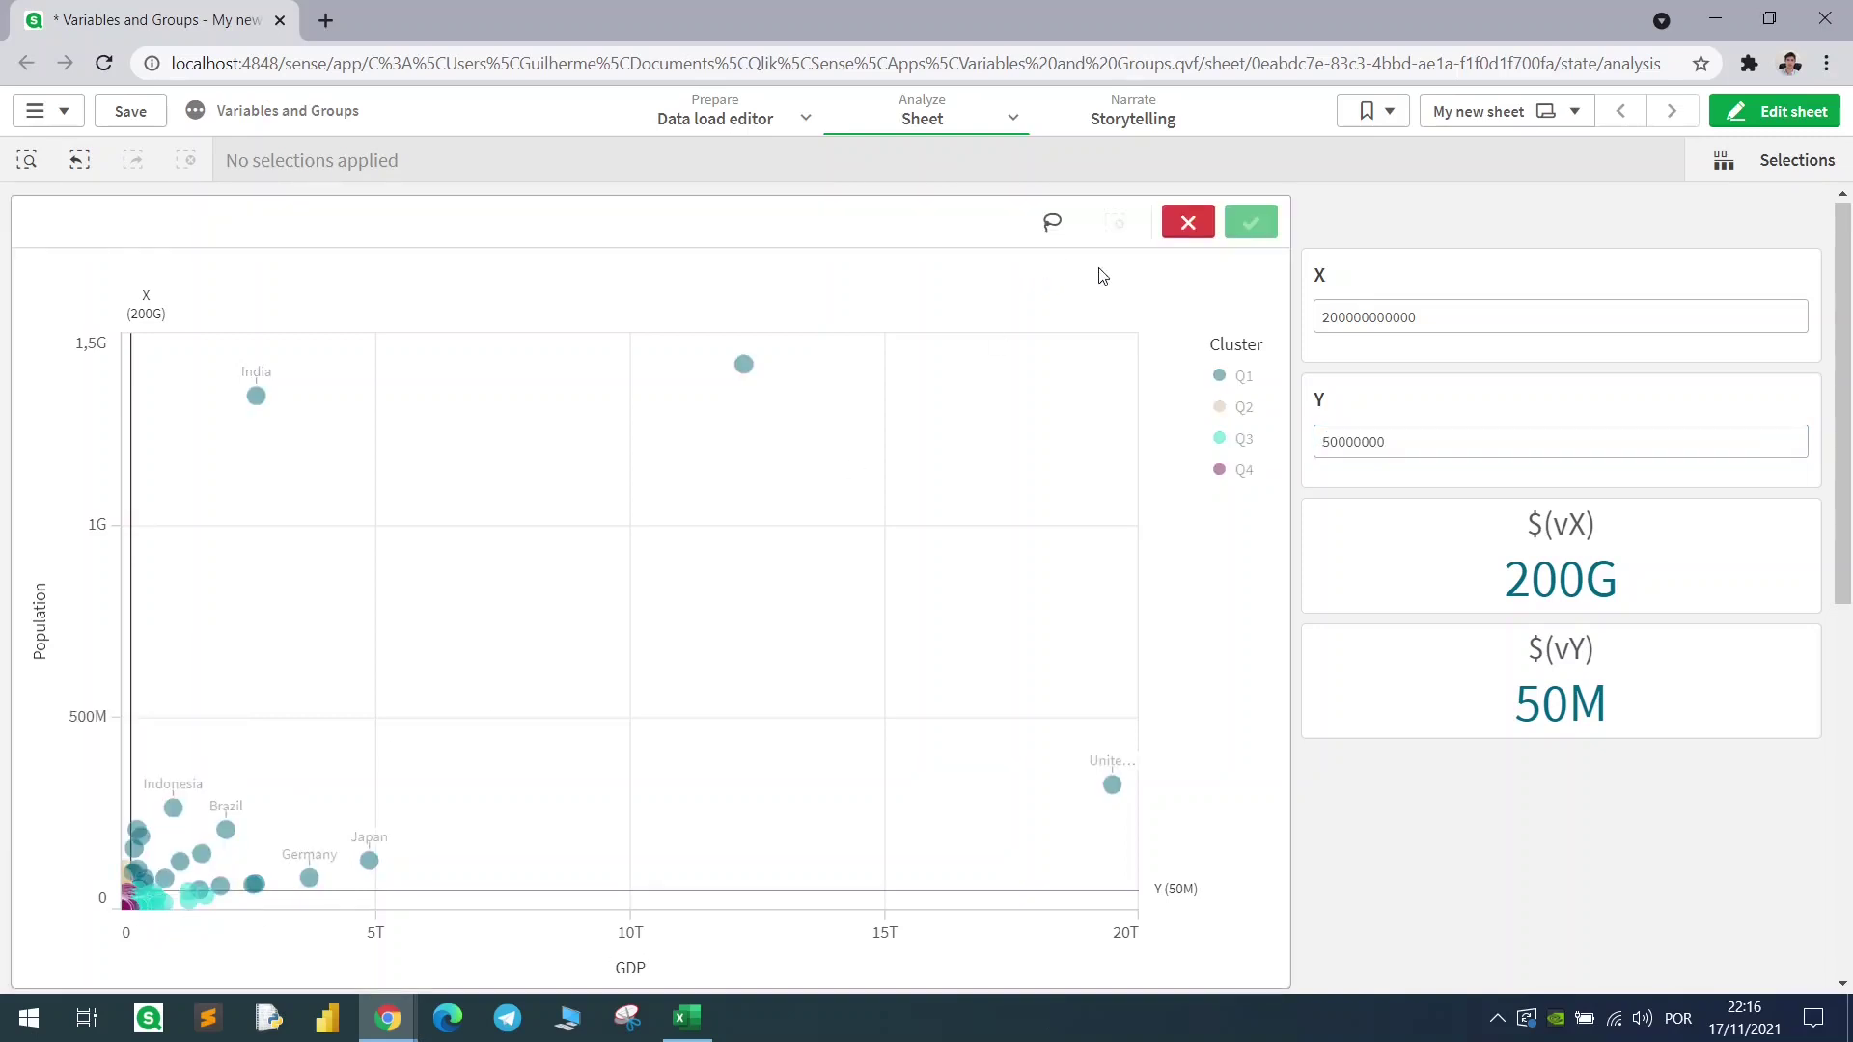
left_click(1052, 222)
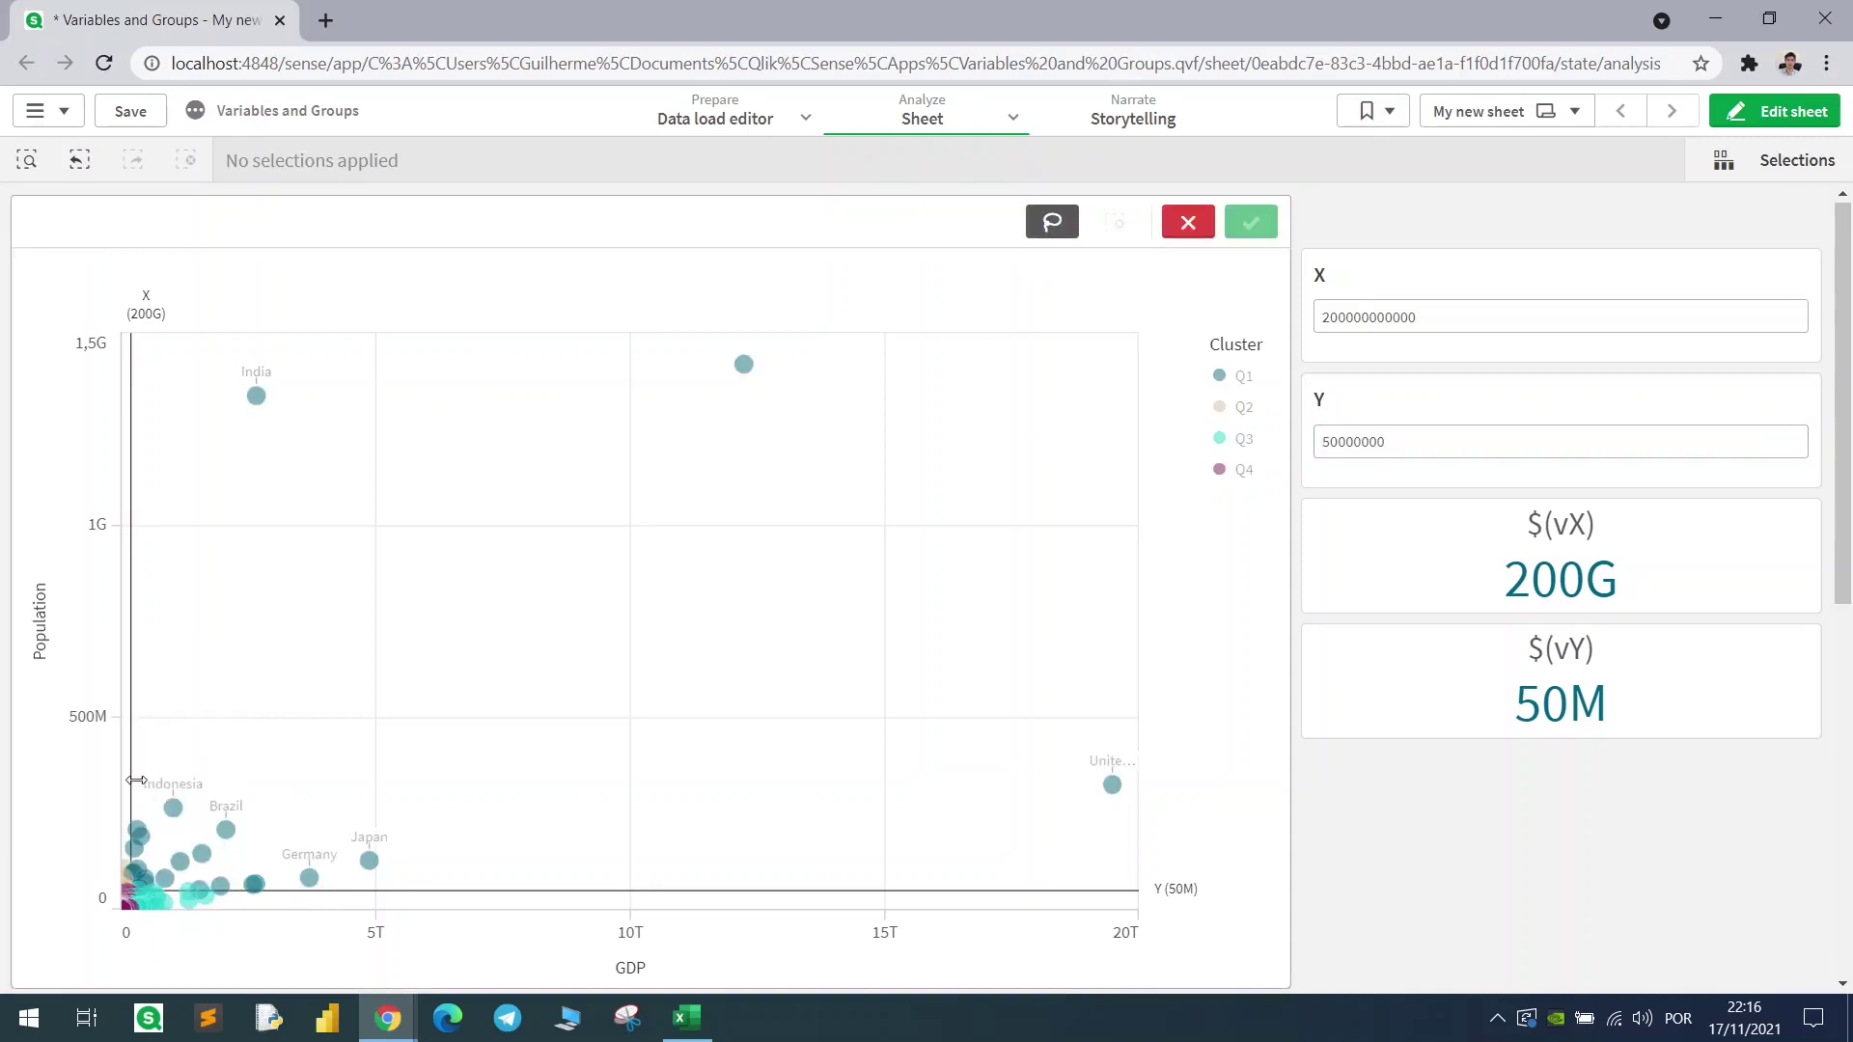
left_click_drag(136, 780, 112, 922)
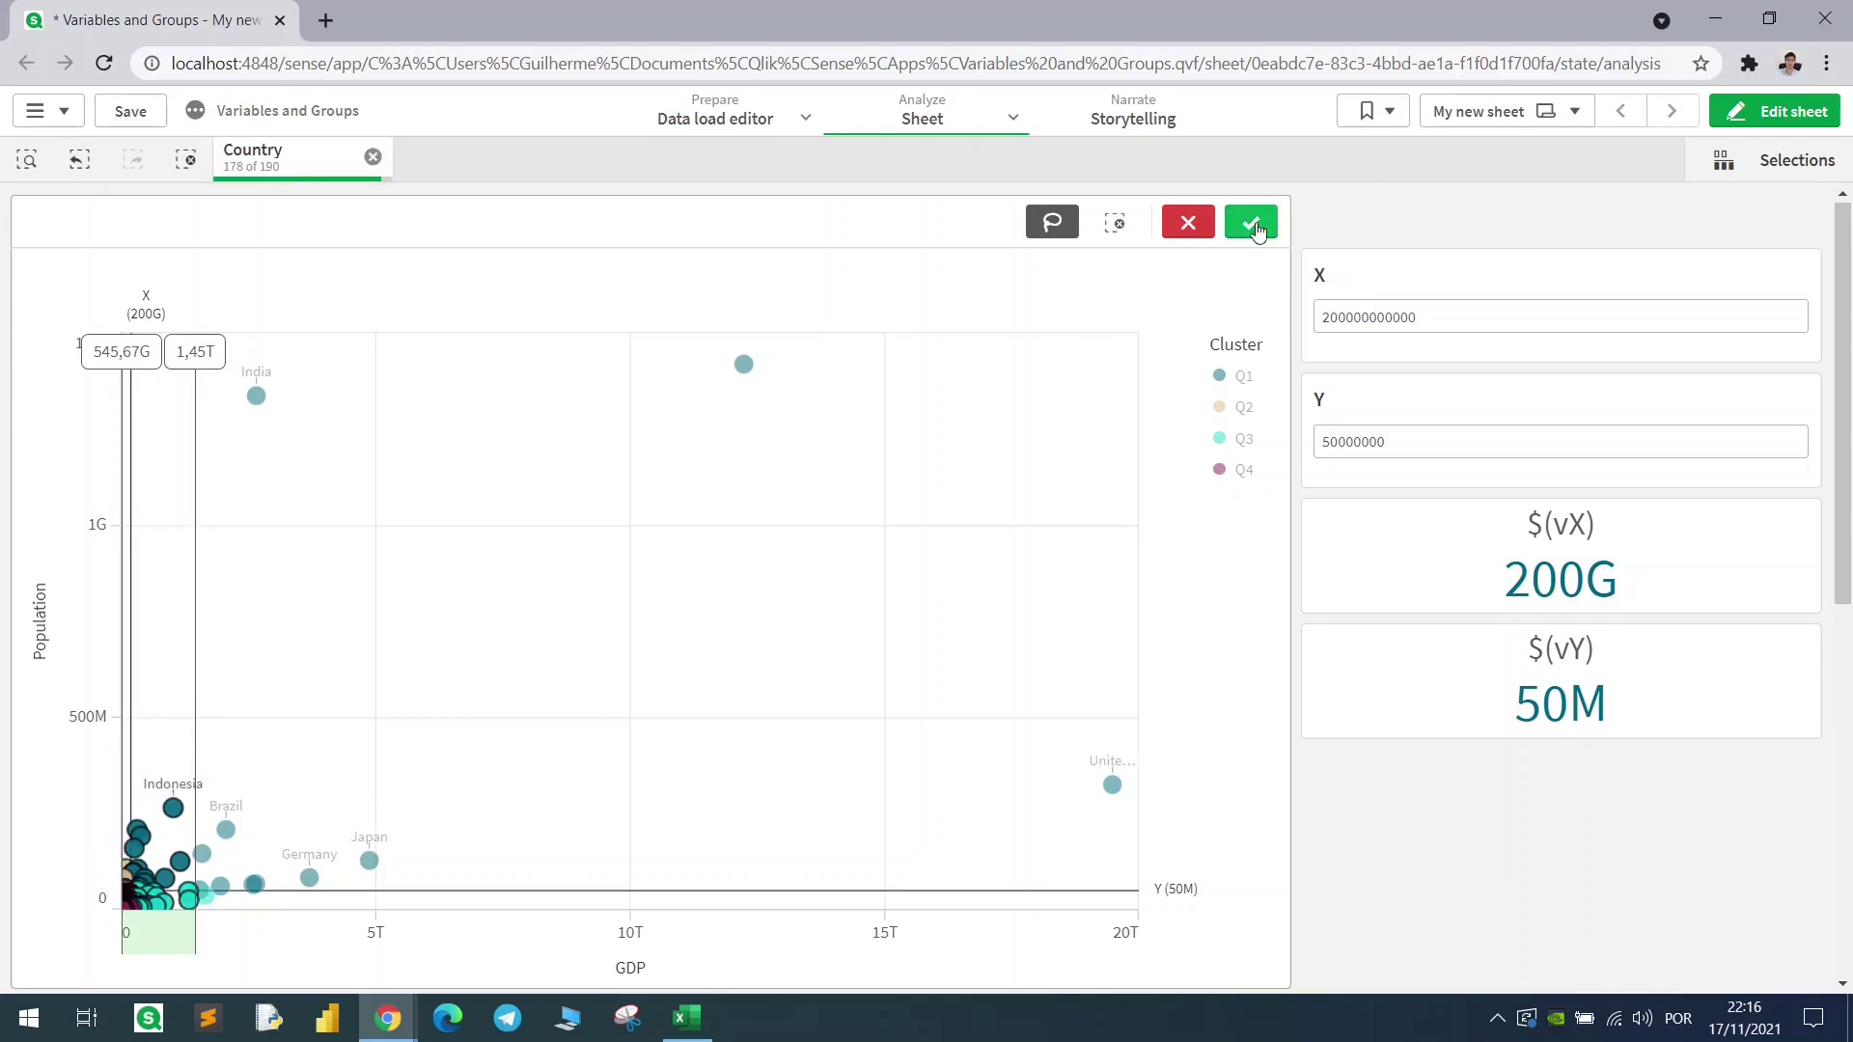
left_click(1253, 223)
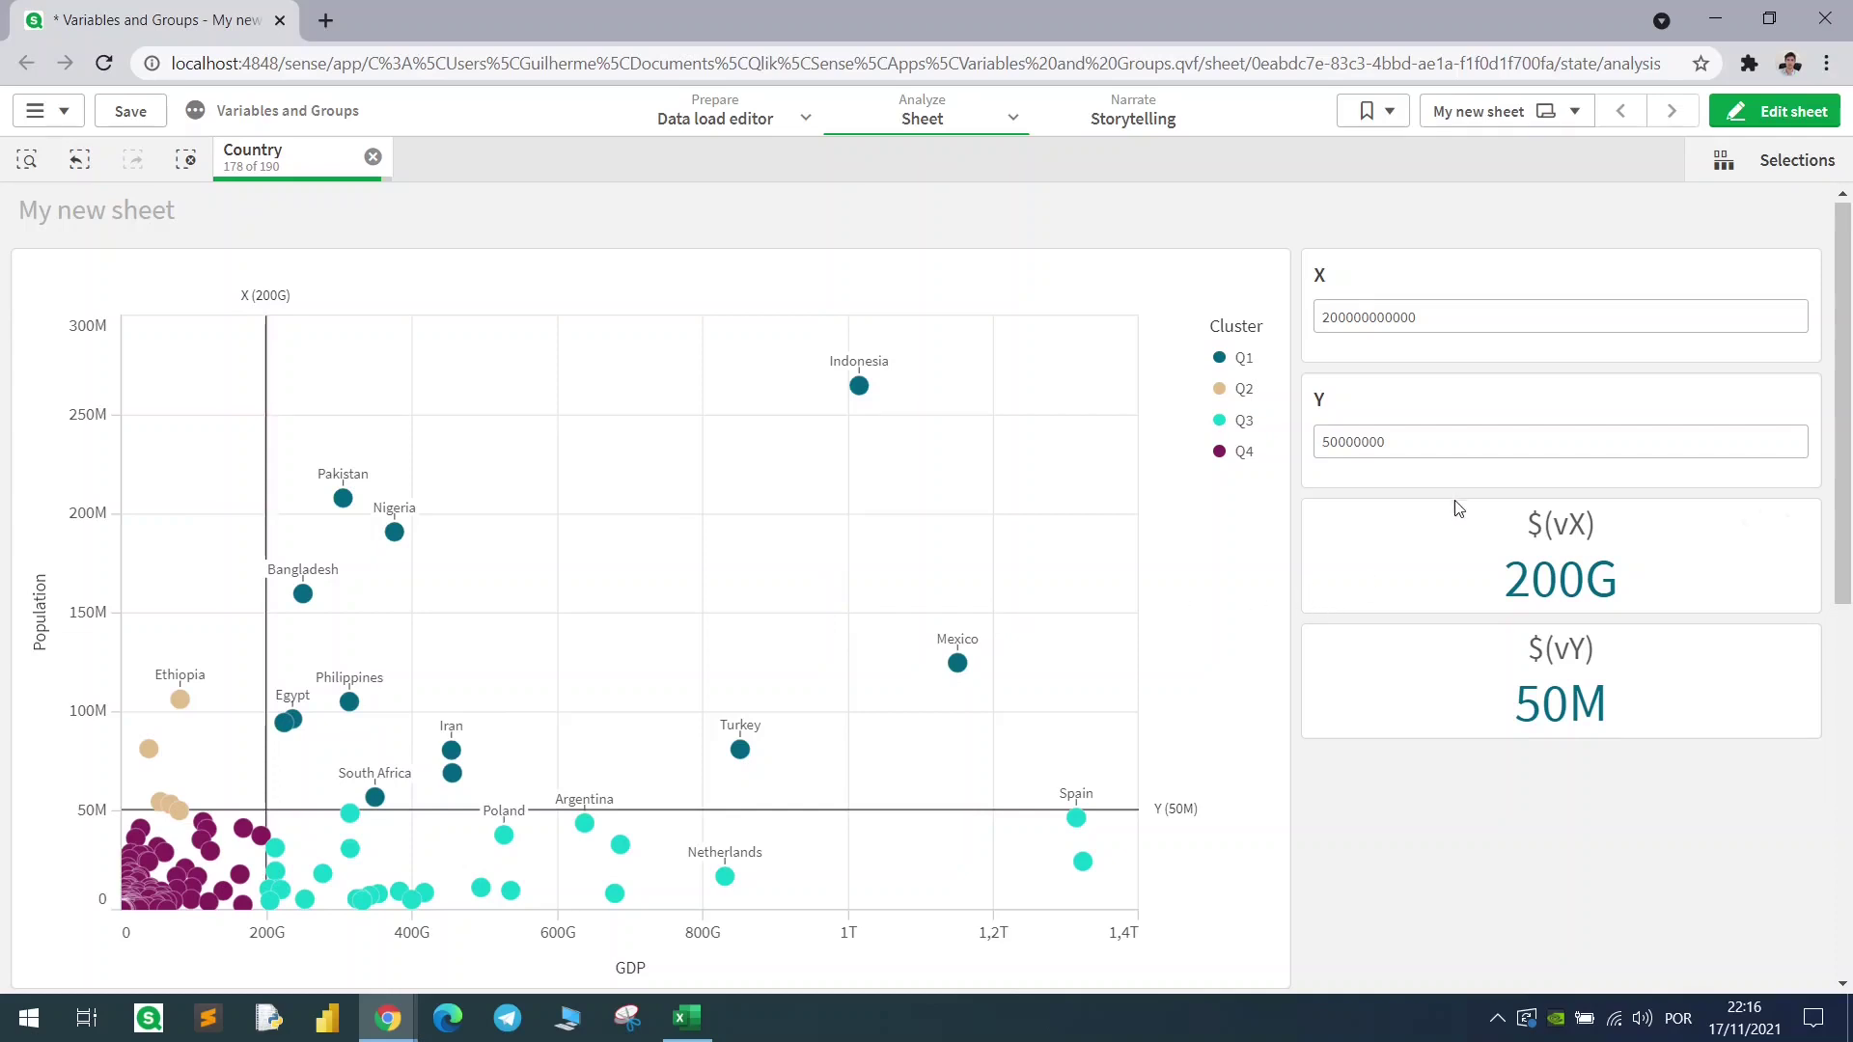
Try the Y threshold variable at 10000000 and at 100000000
left_click(1328, 443)
left_click(1329, 440)
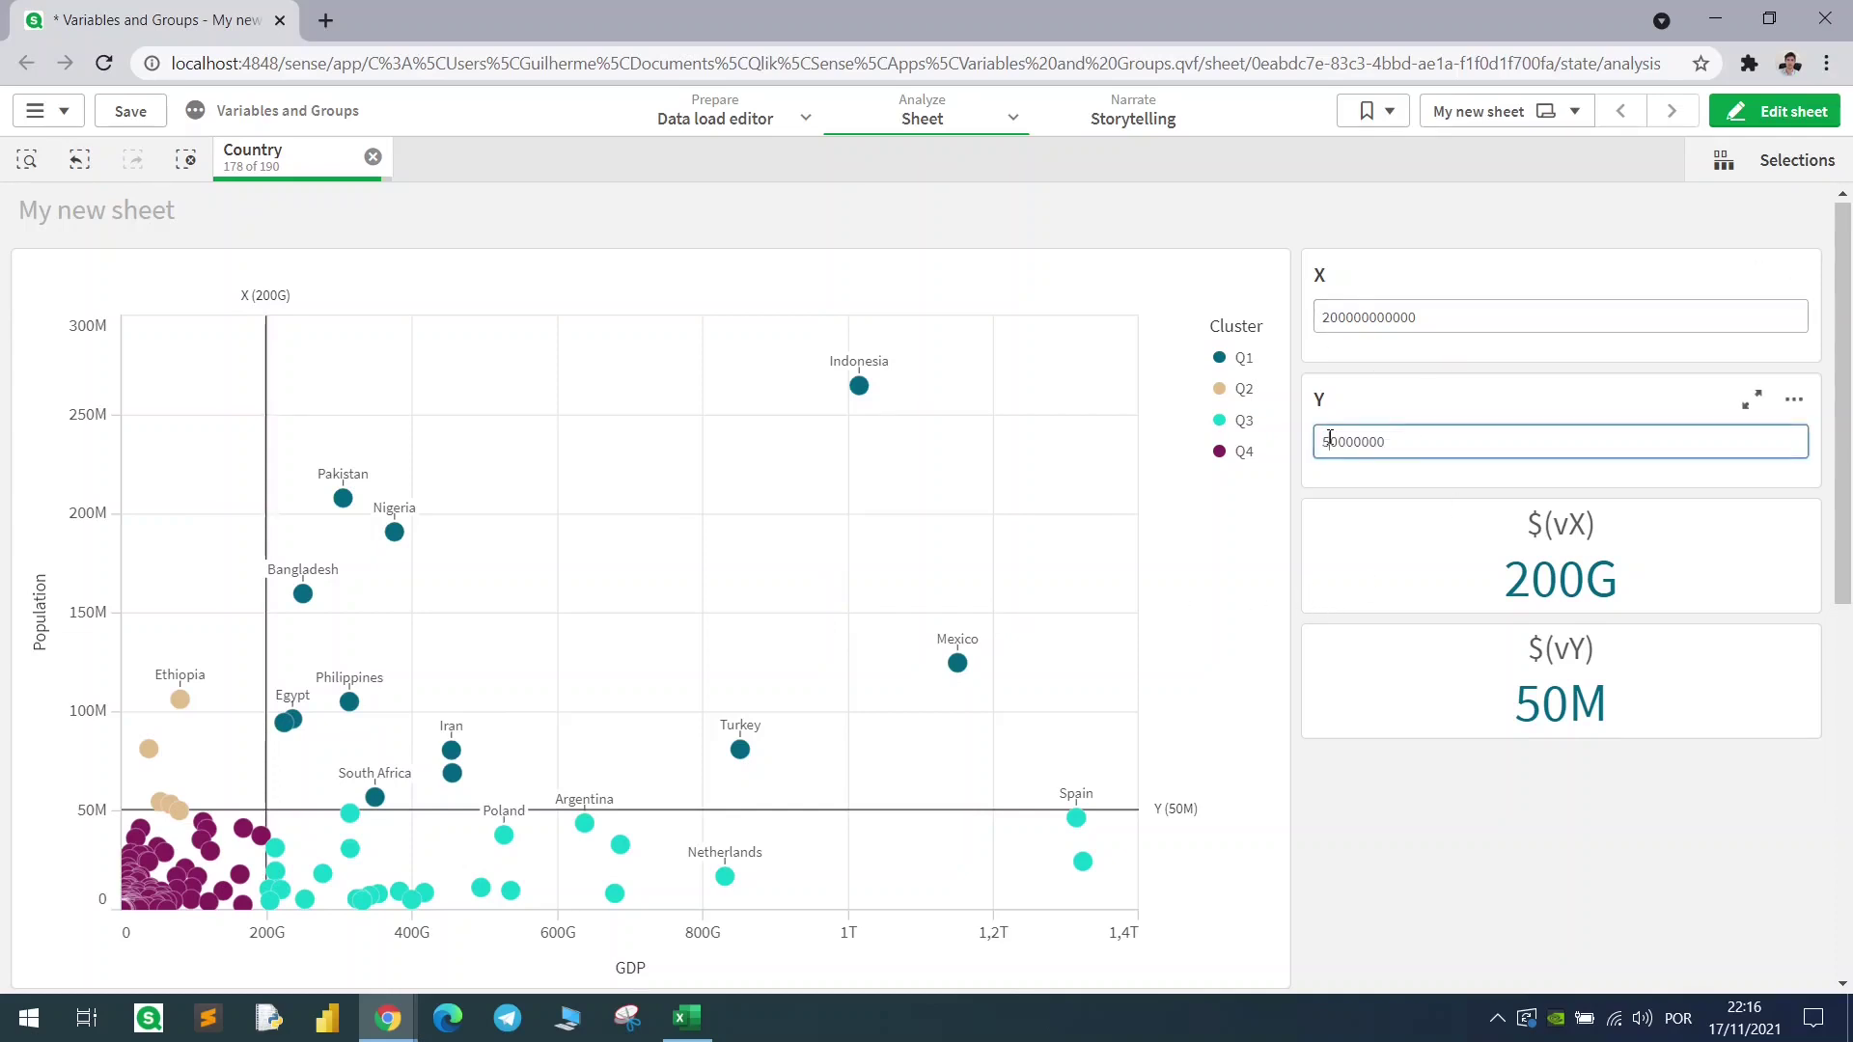
key("Return")
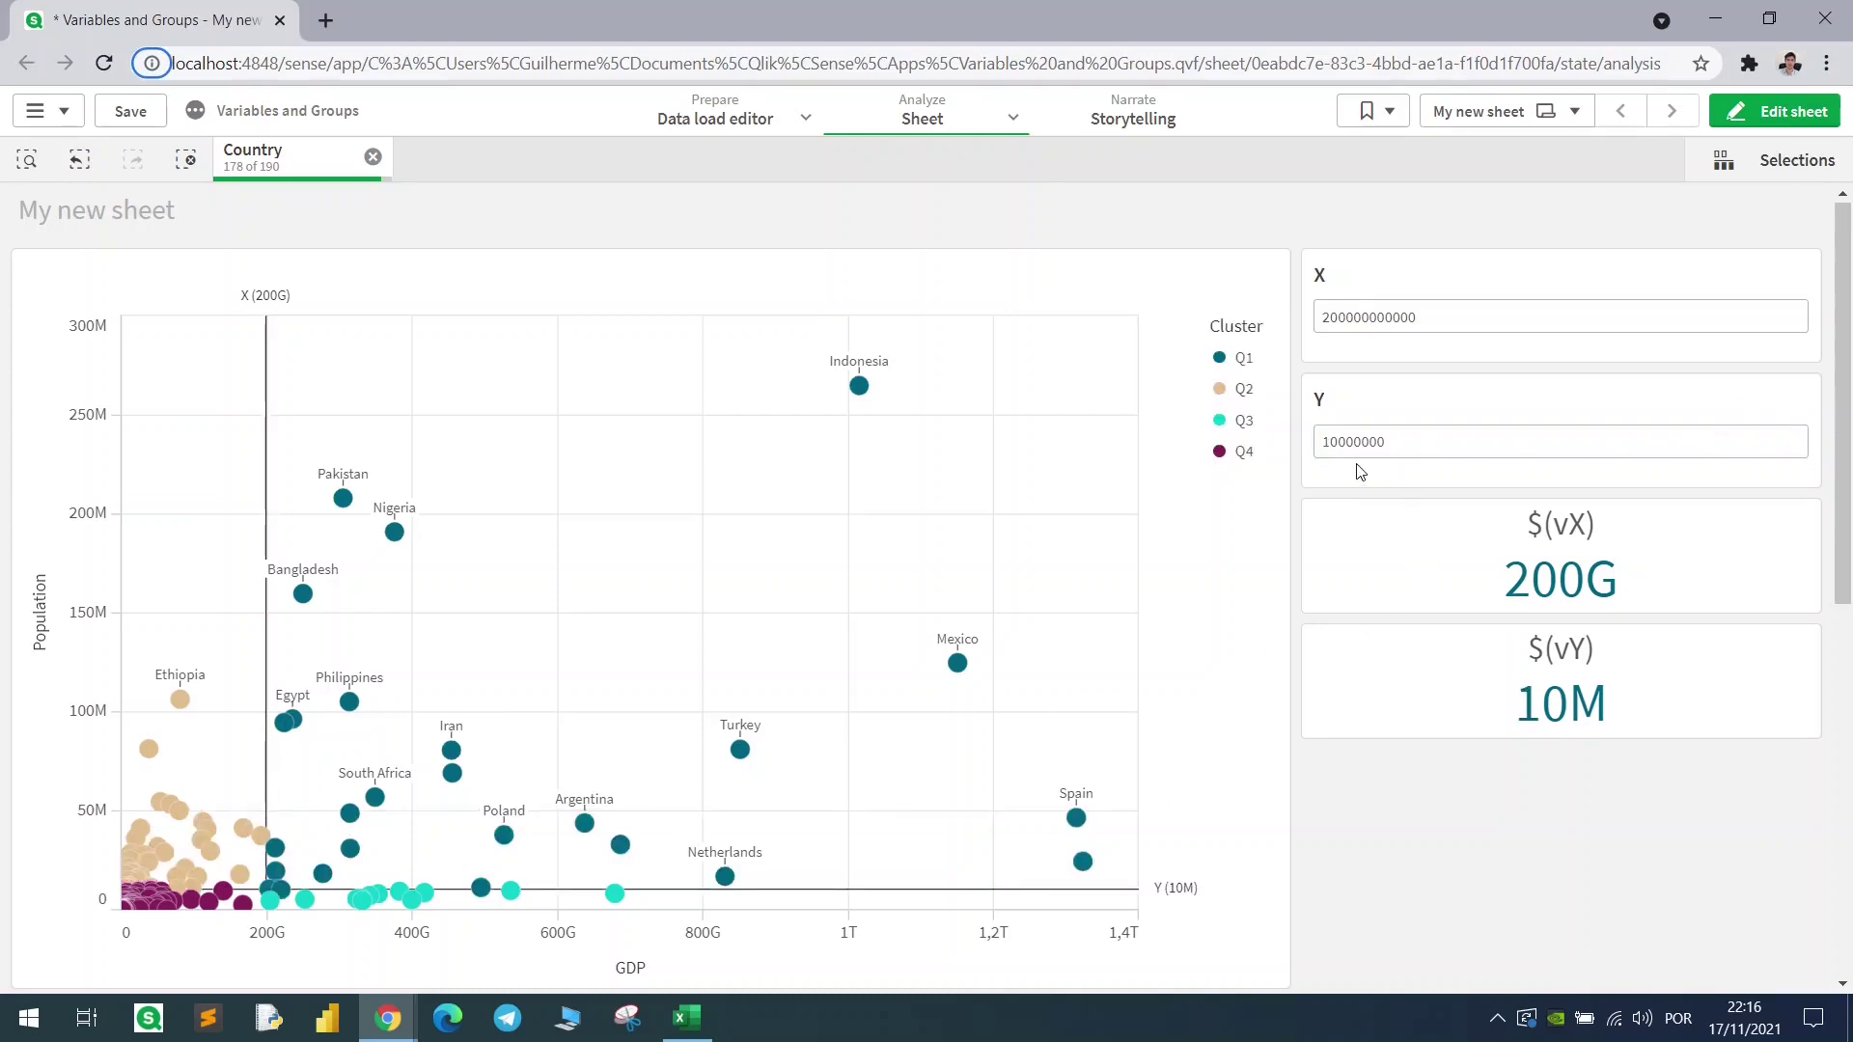
left_click(1343, 444)
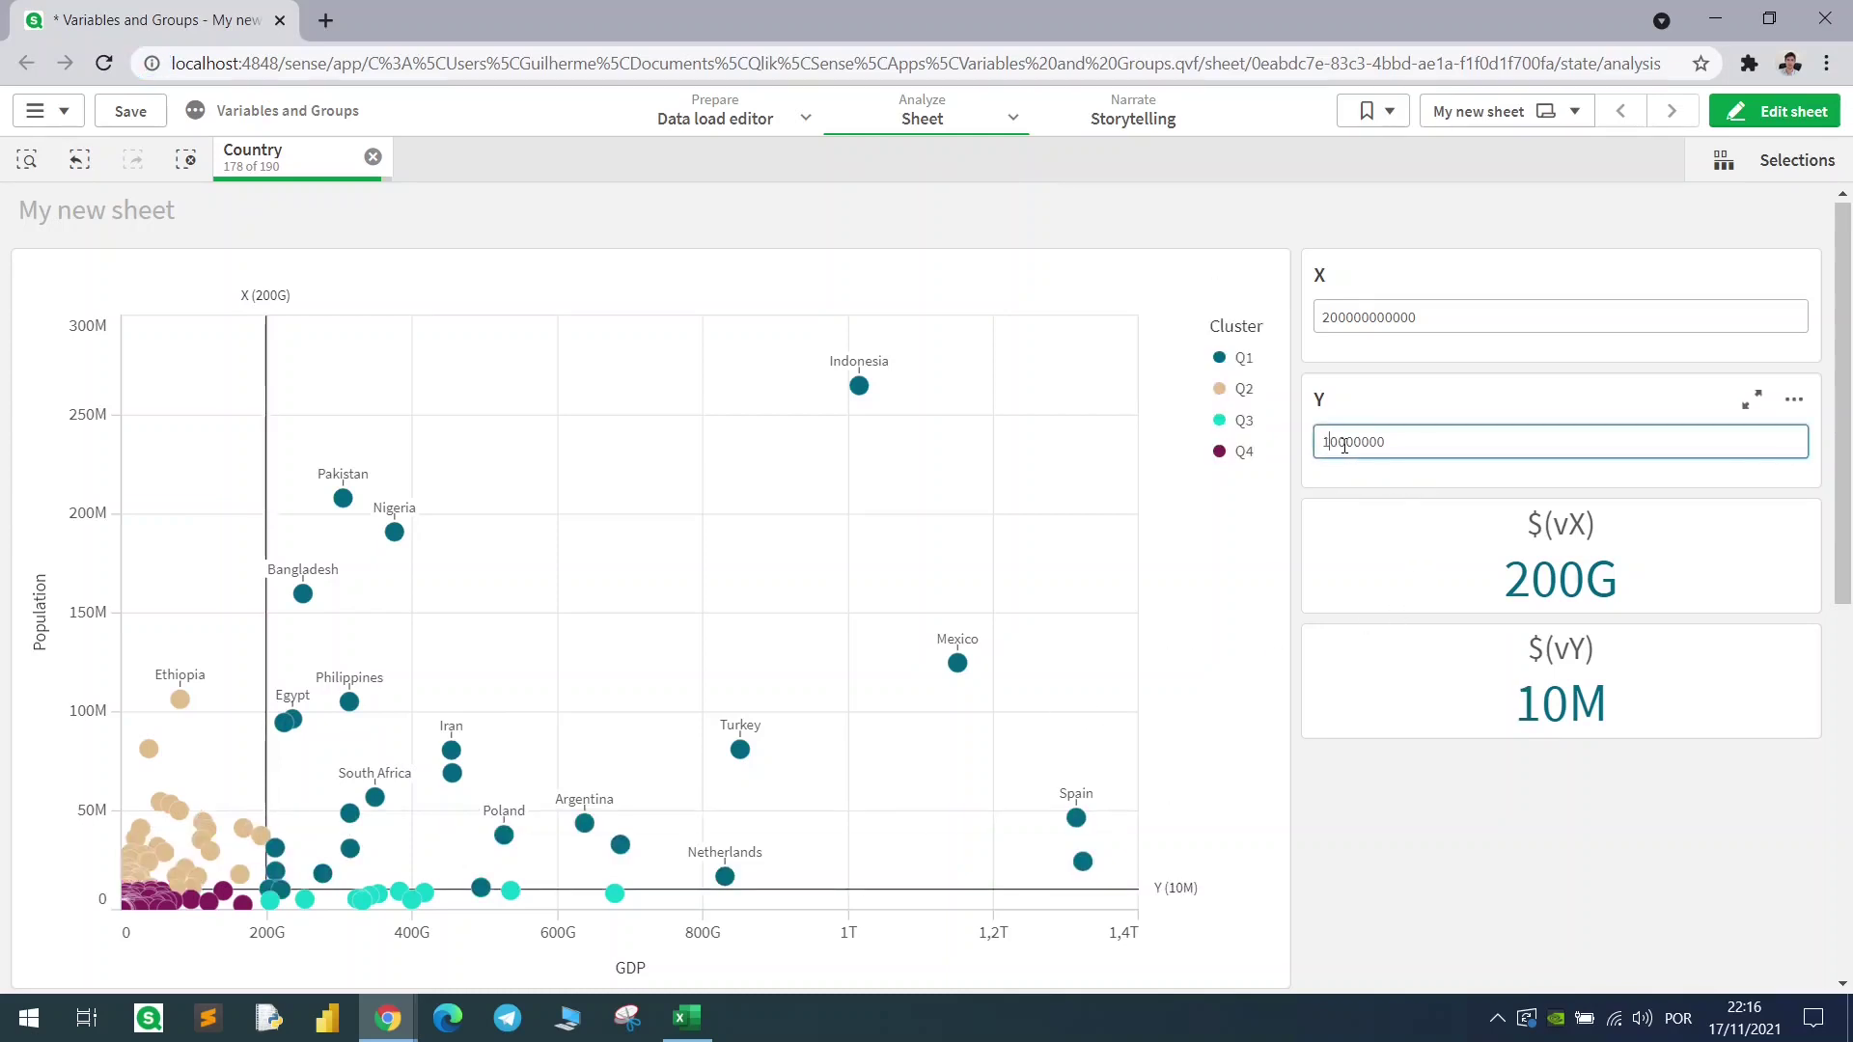
type("0")
key("Return")
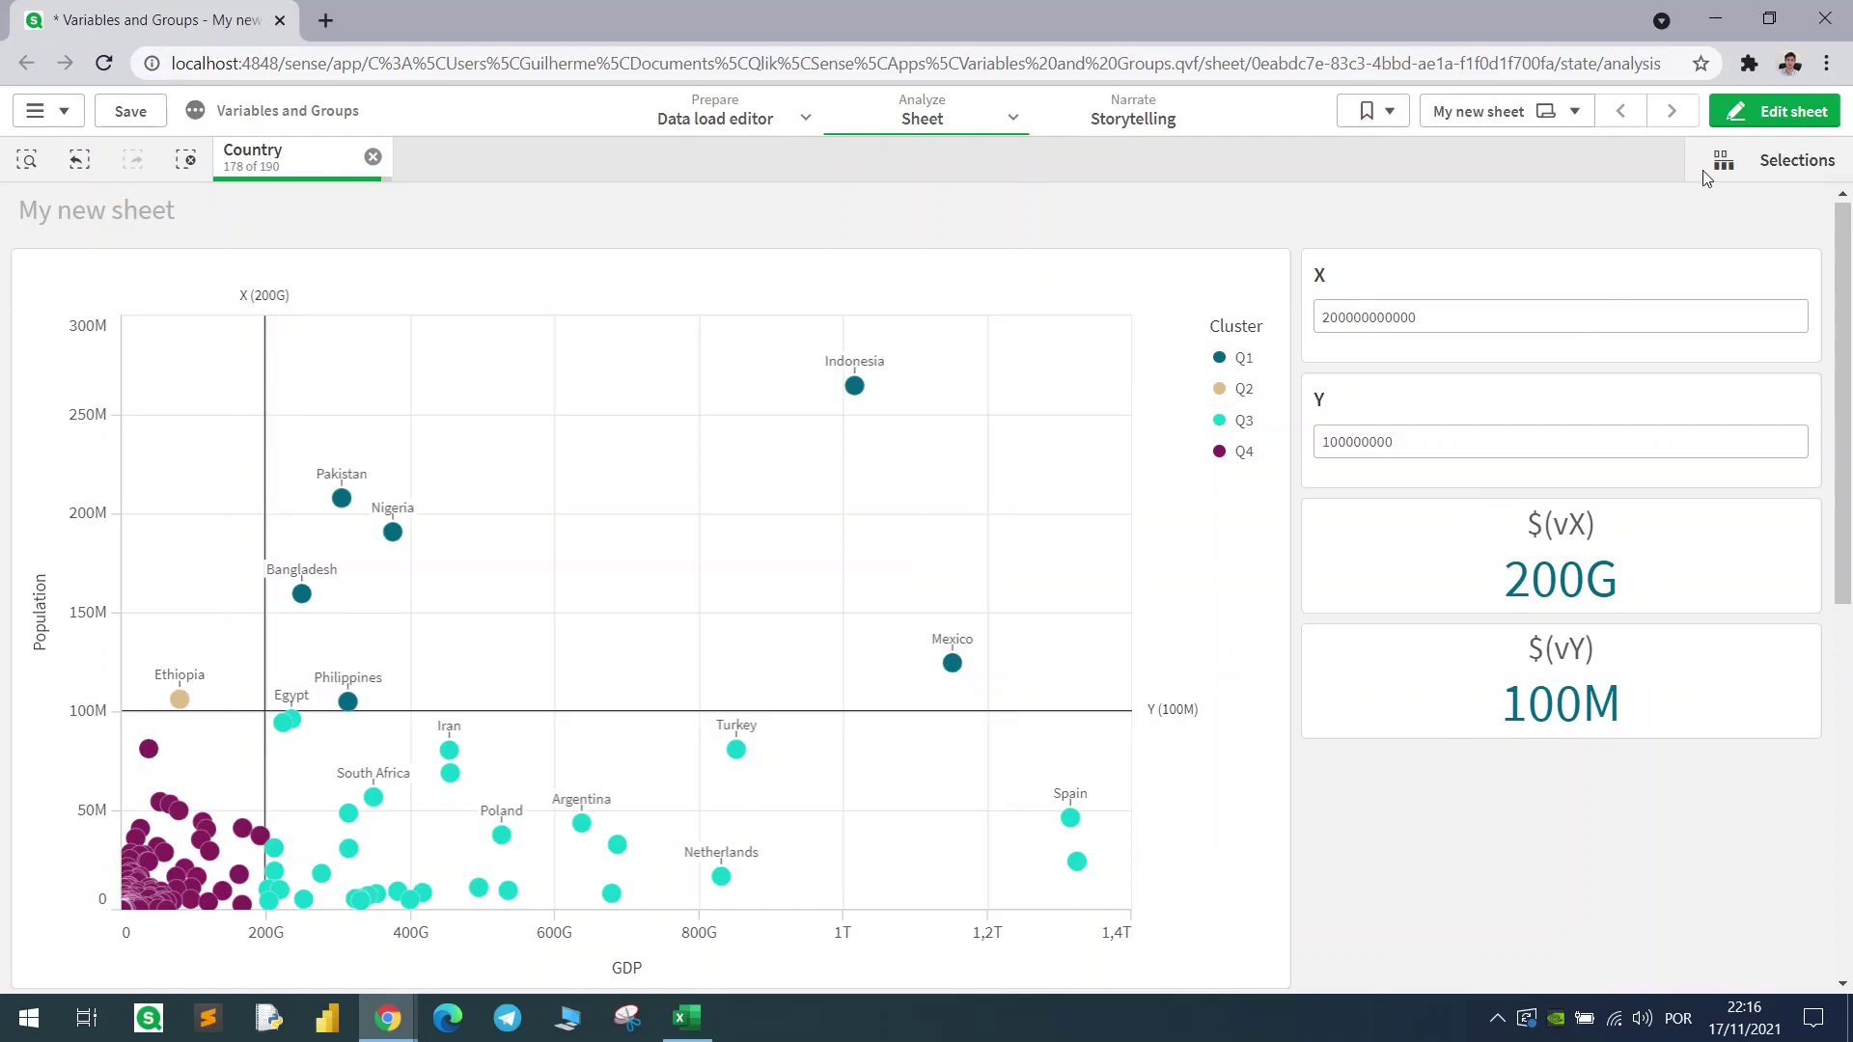
Resume editing the sheet and add a table below the $(vY) KPI with Cluster as its dimension
left_click(1773, 111)
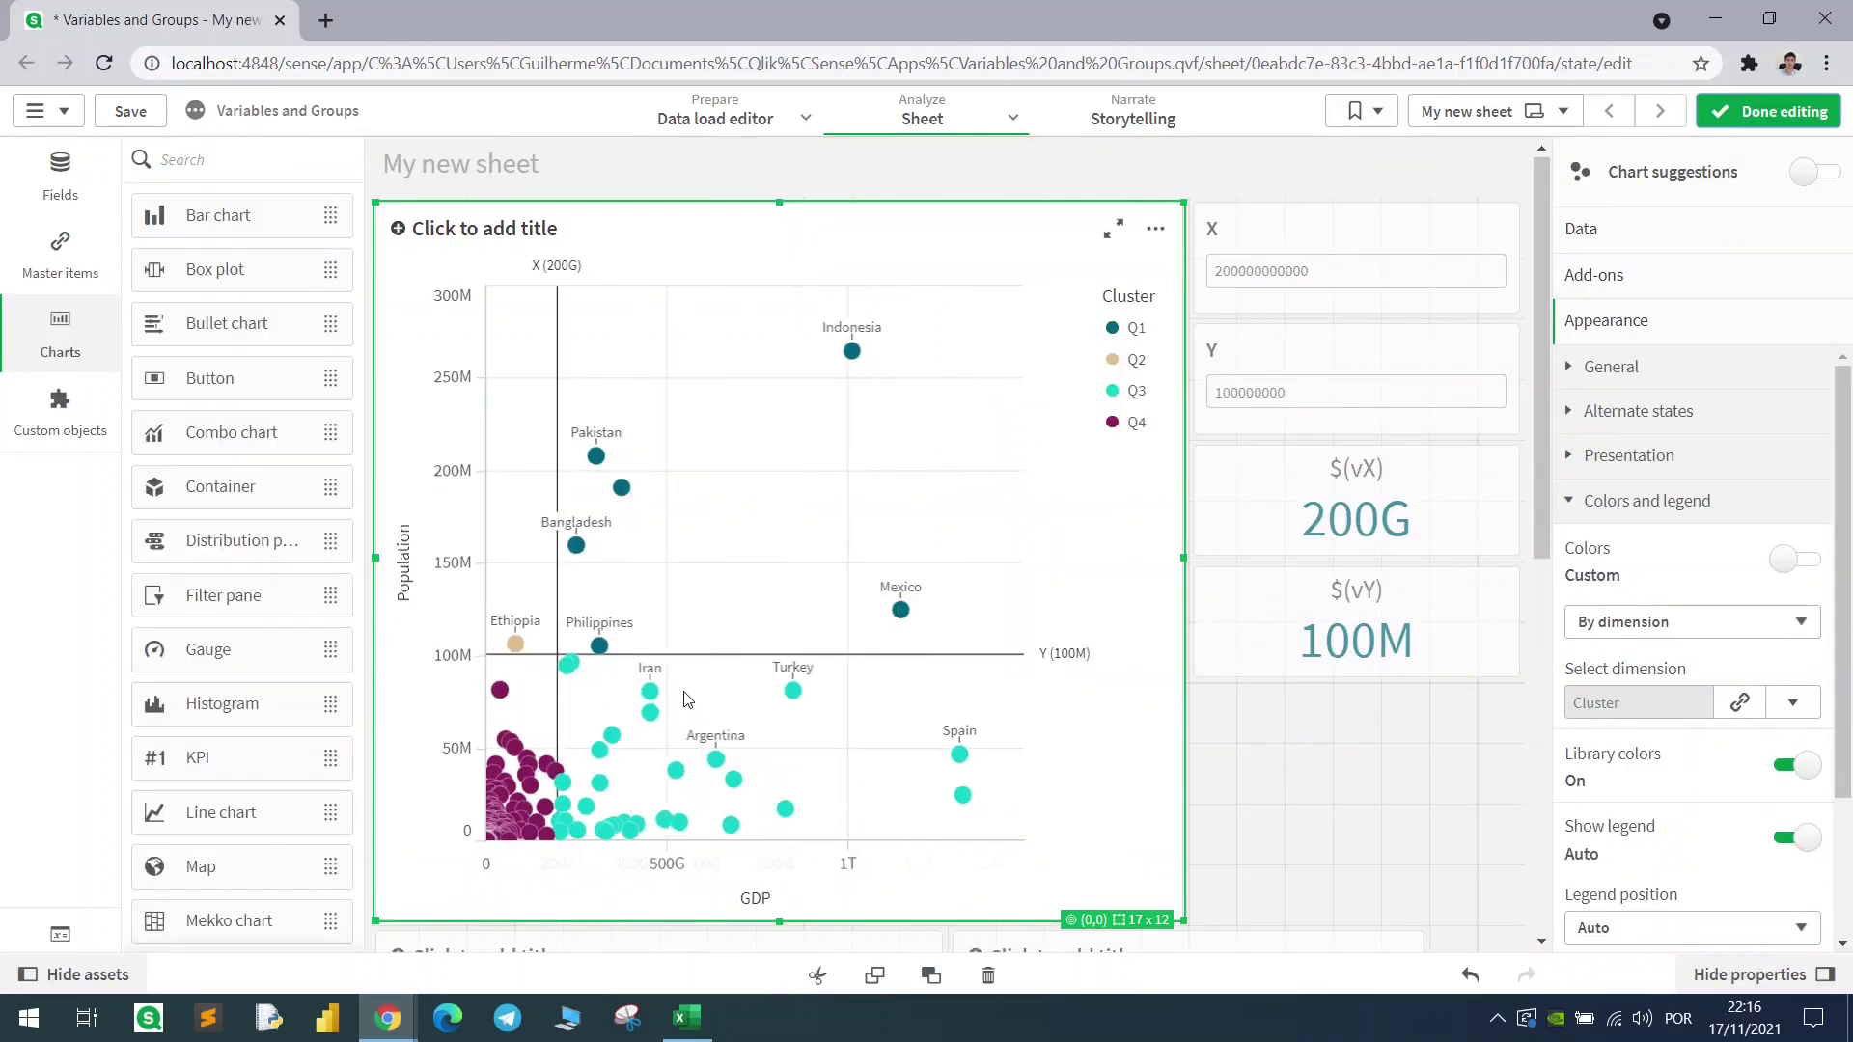
left_click(1360, 716)
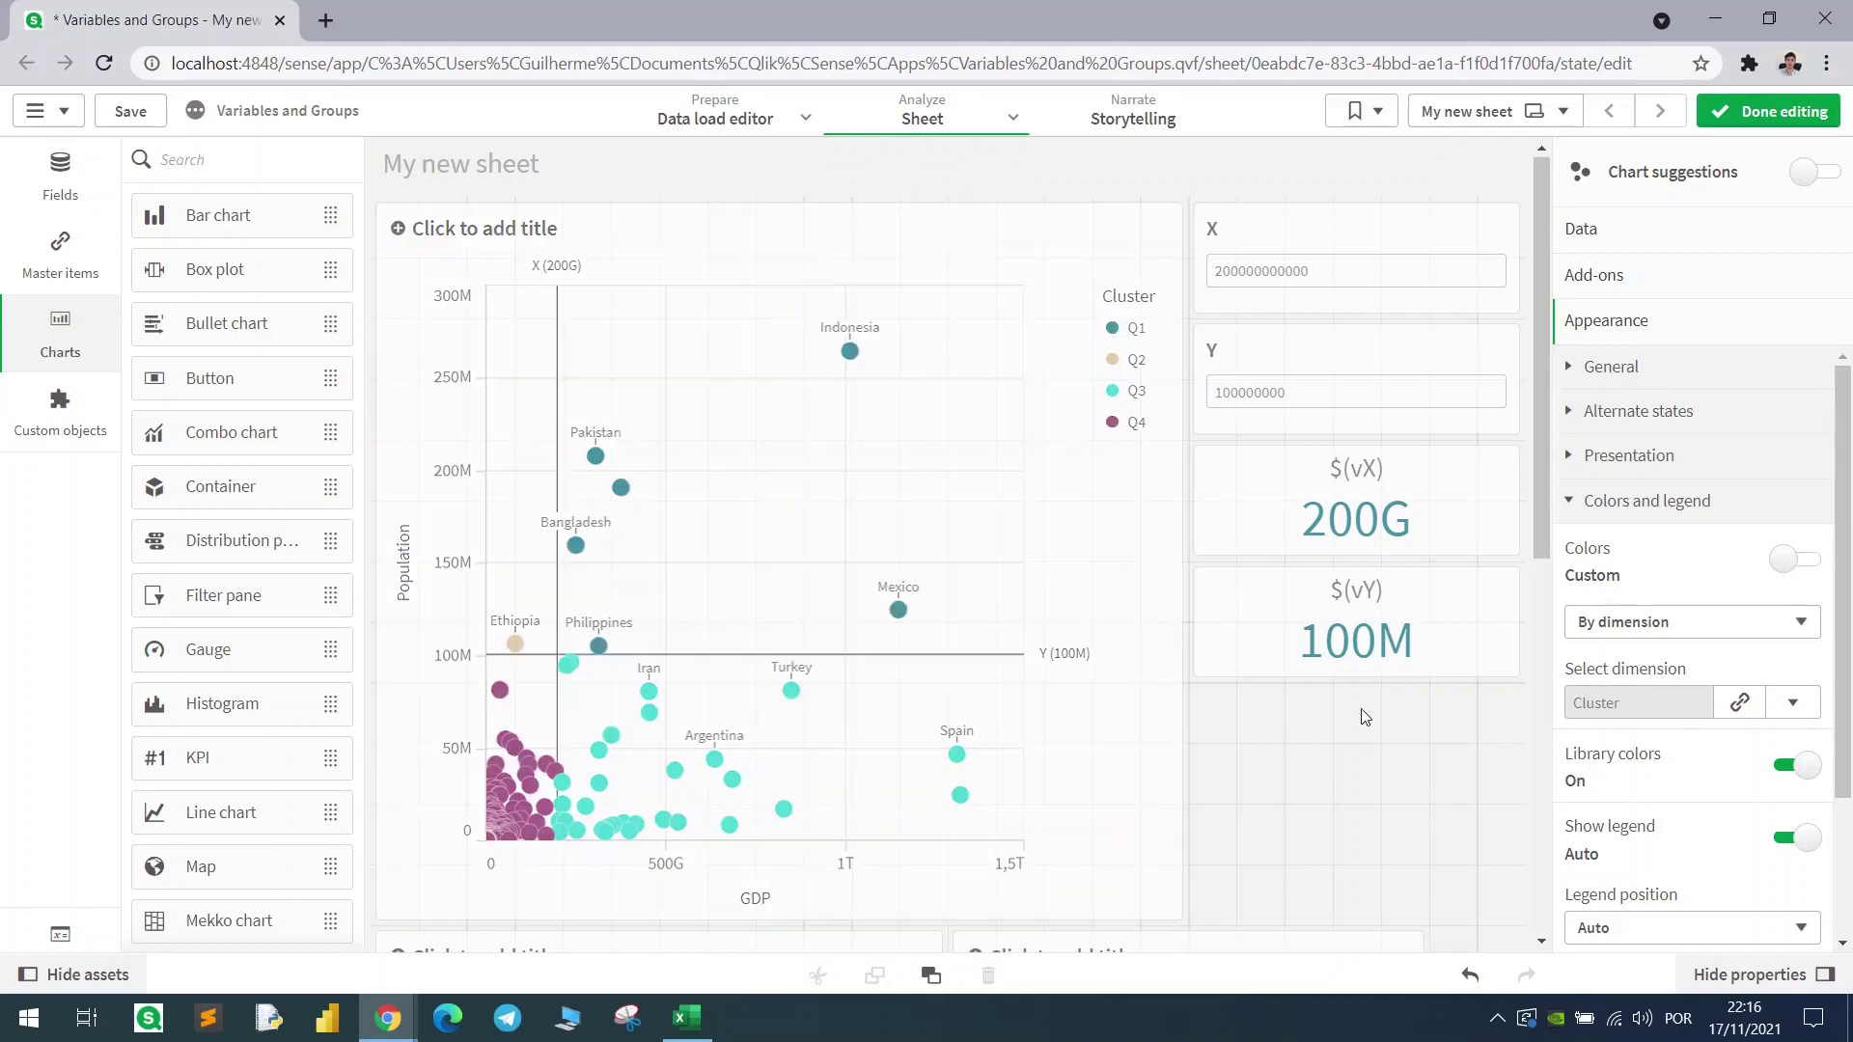
scroll(248, 811, "down", 4)
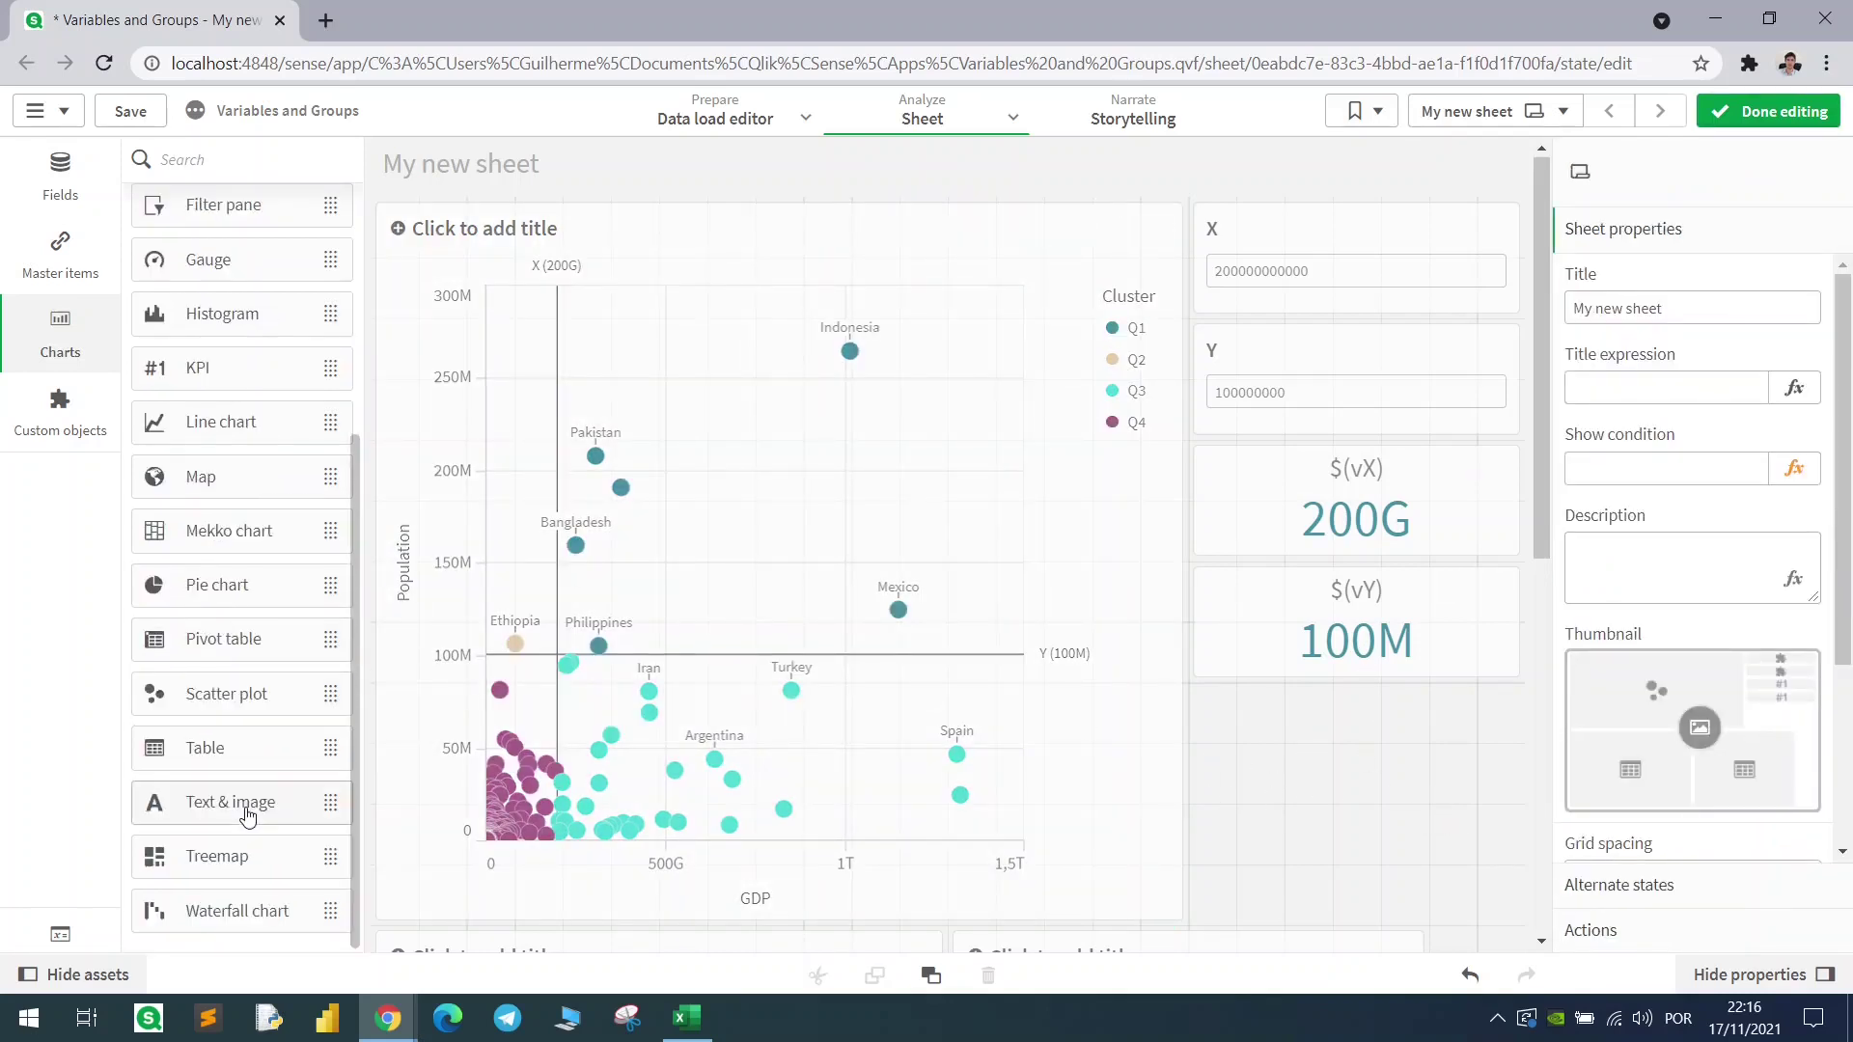
left_click_drag(231, 749, 1360, 796)
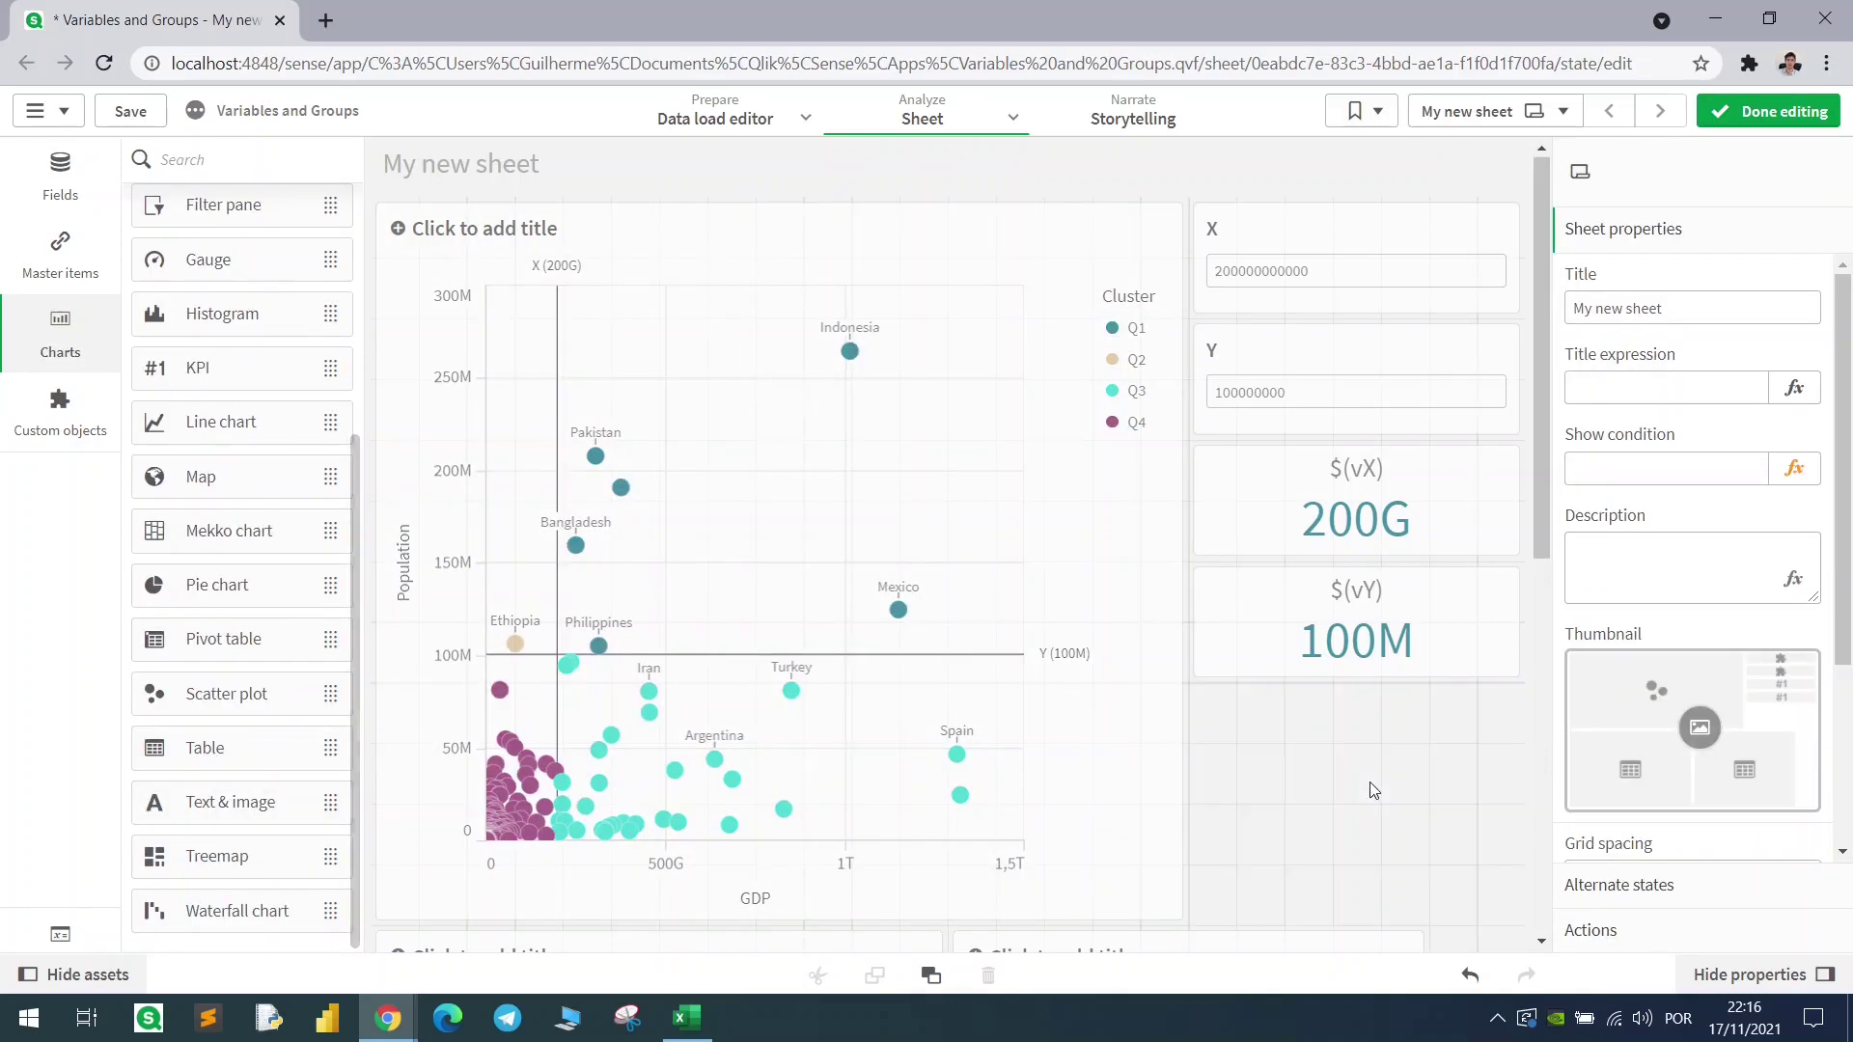
left_click(1318, 821)
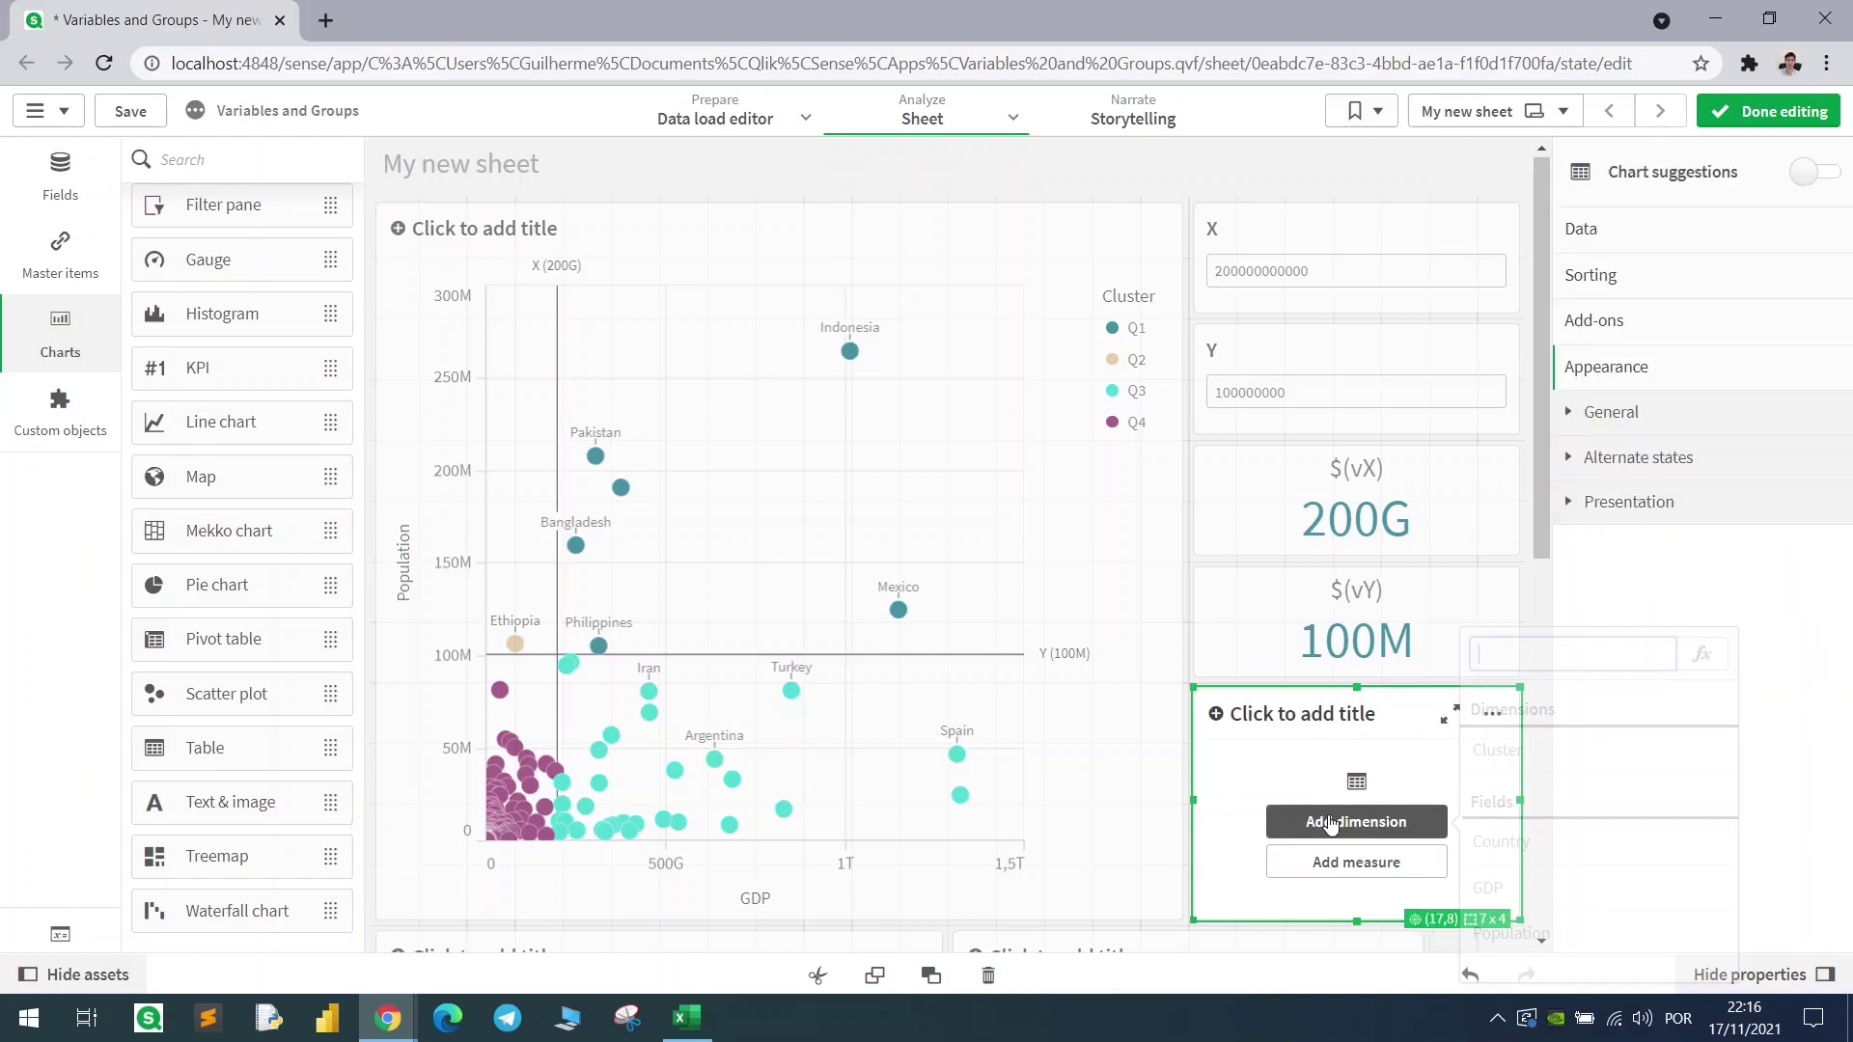
left_click(1508, 753)
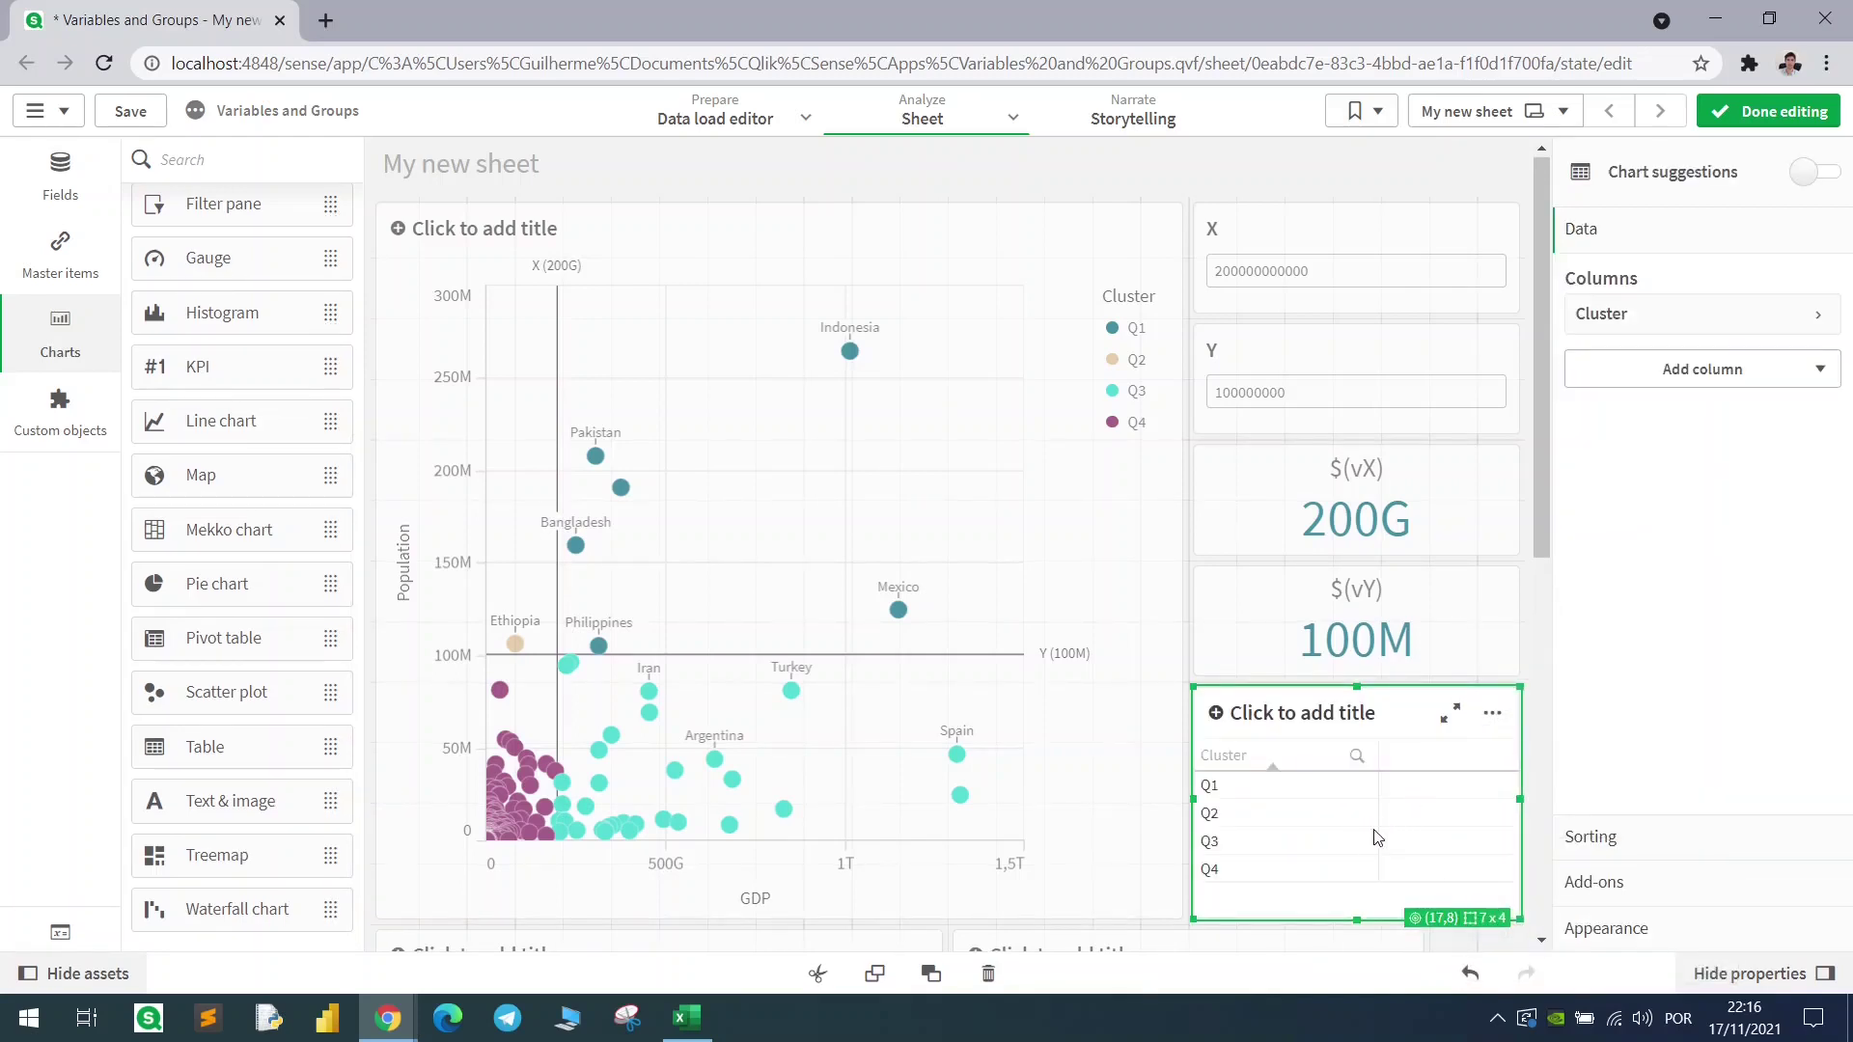
Add the measure Count(Country) to the new Cluster table and finish editing the sheet
left_click(1690, 371)
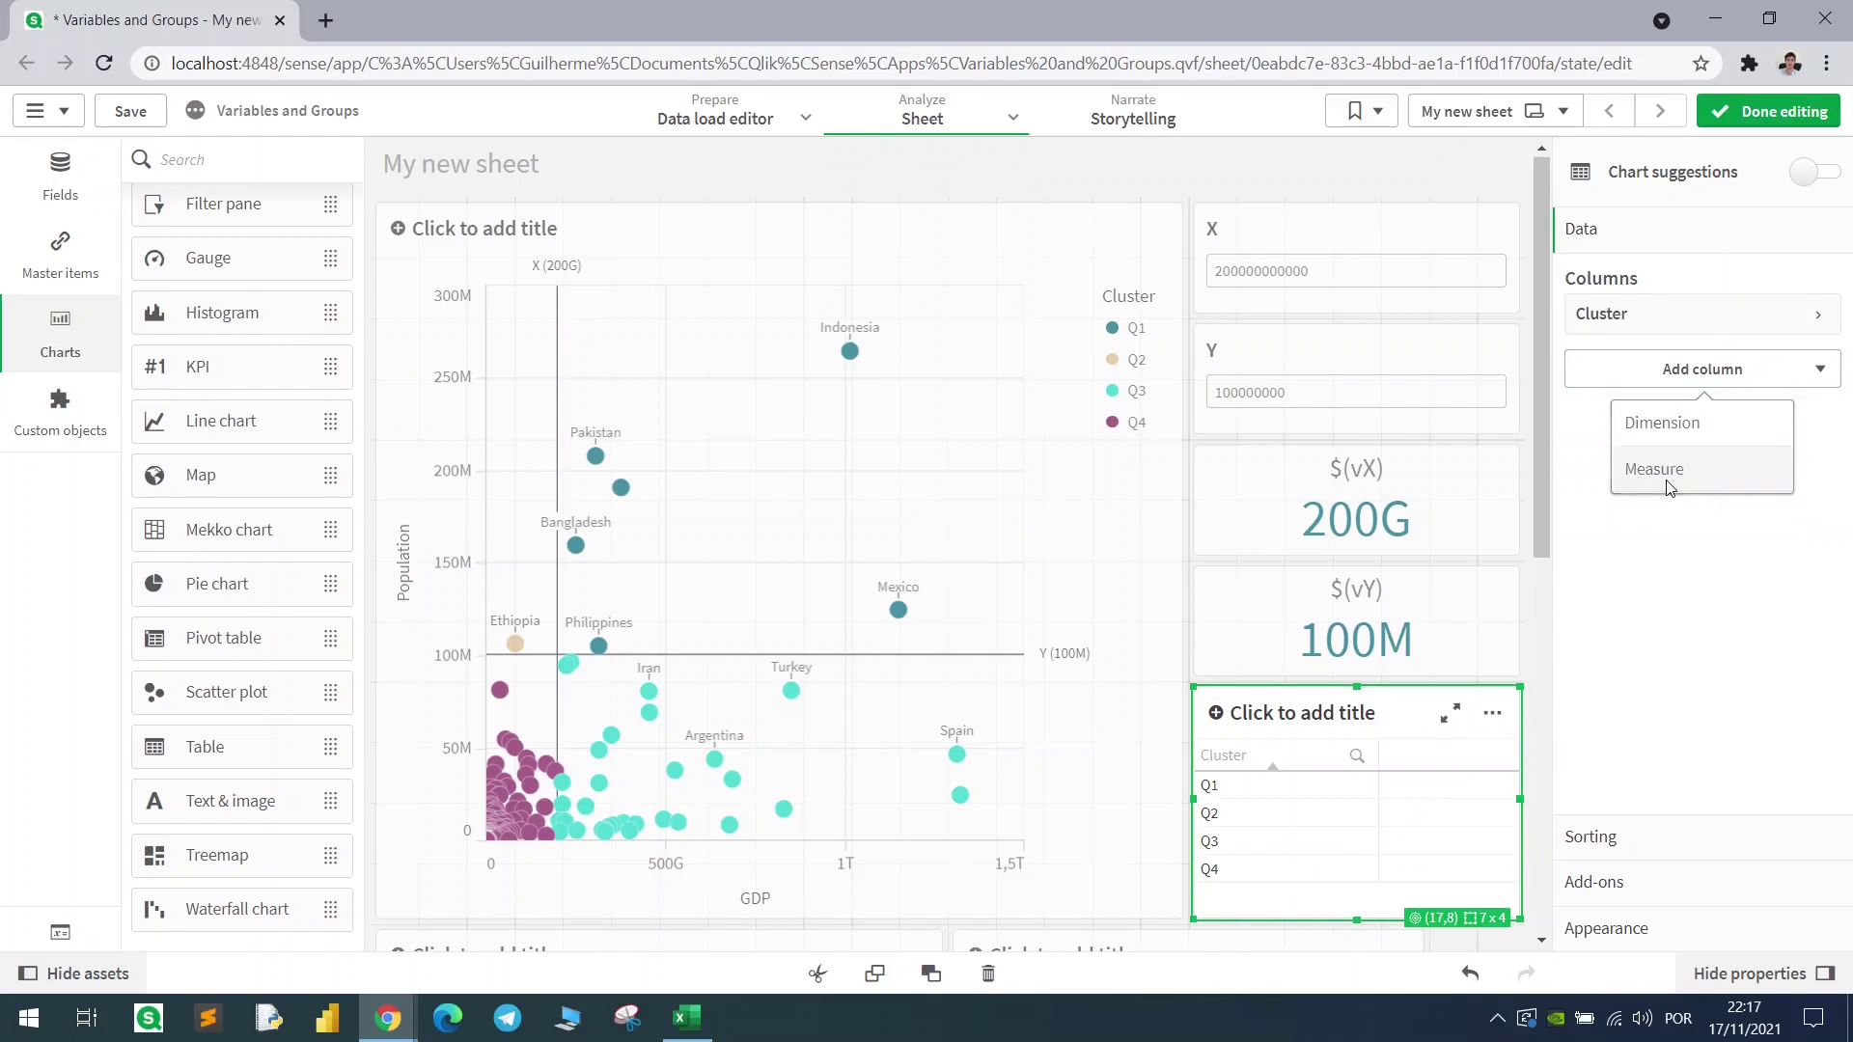
left_click(1660, 467)
left_click(1636, 523)
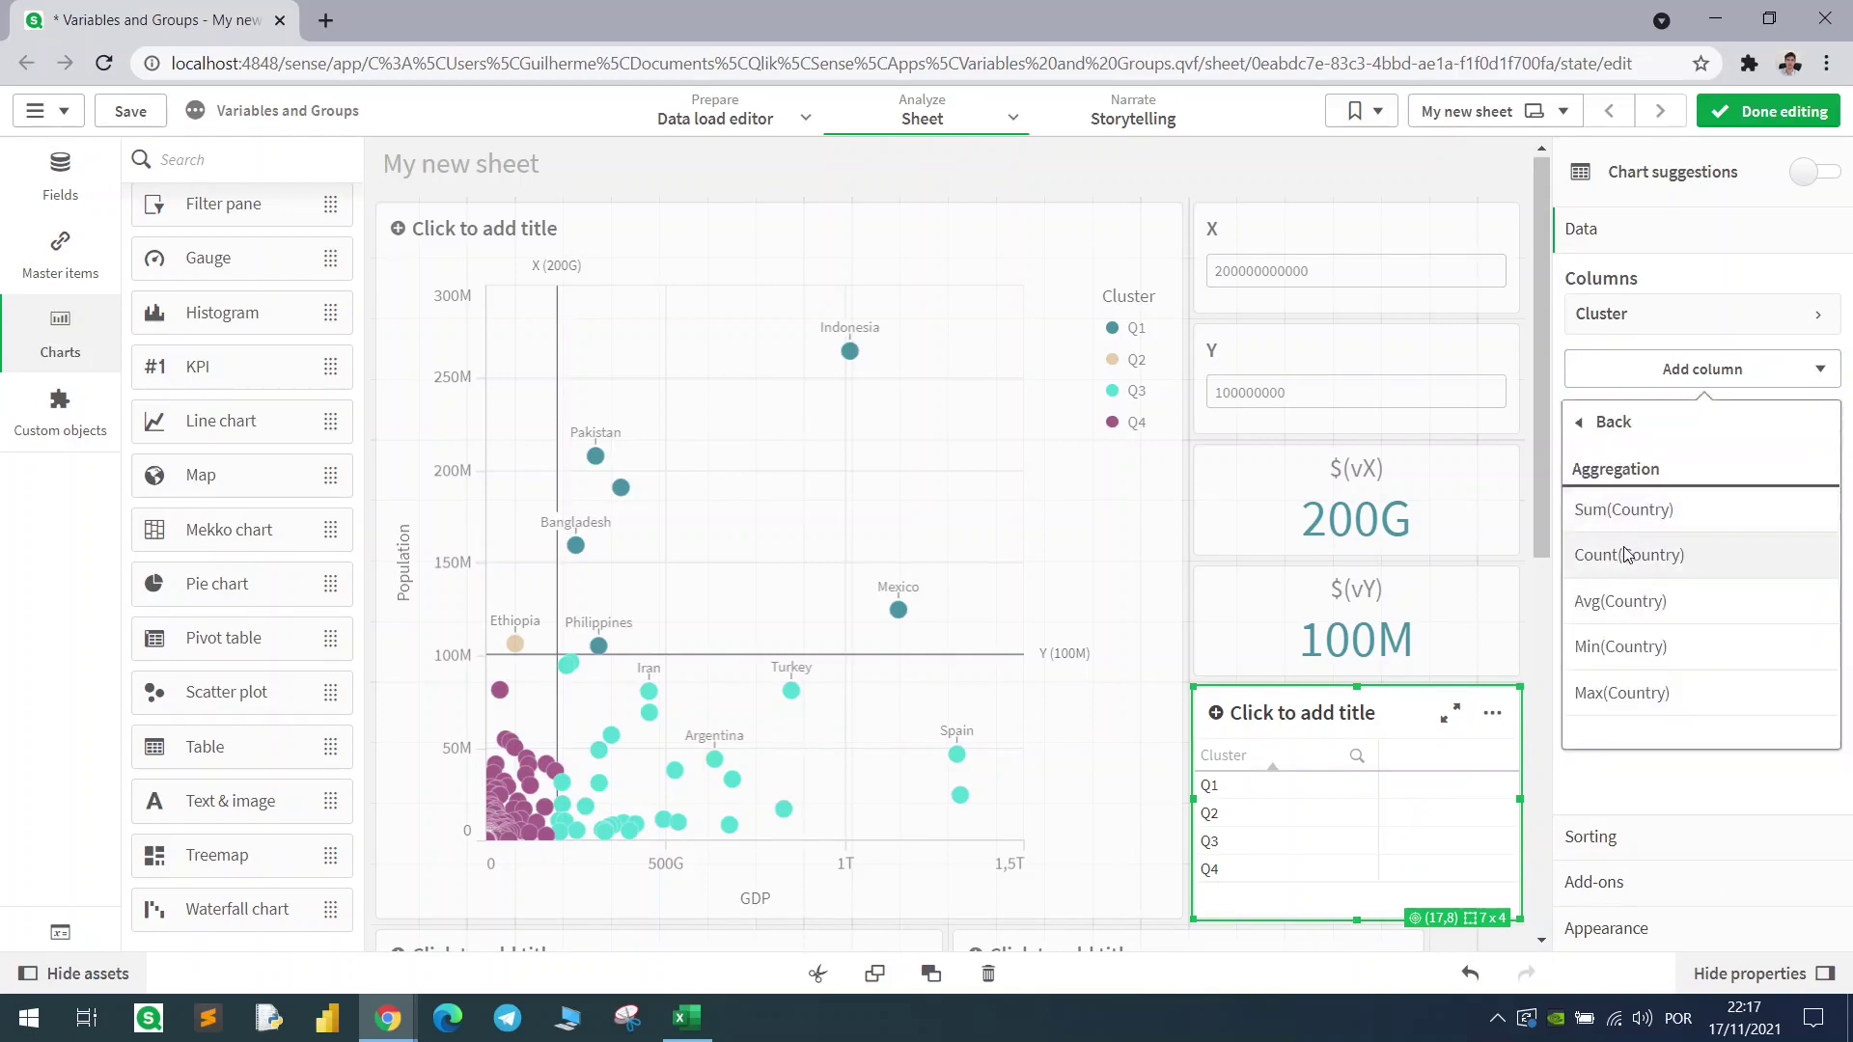
left_click(1628, 558)
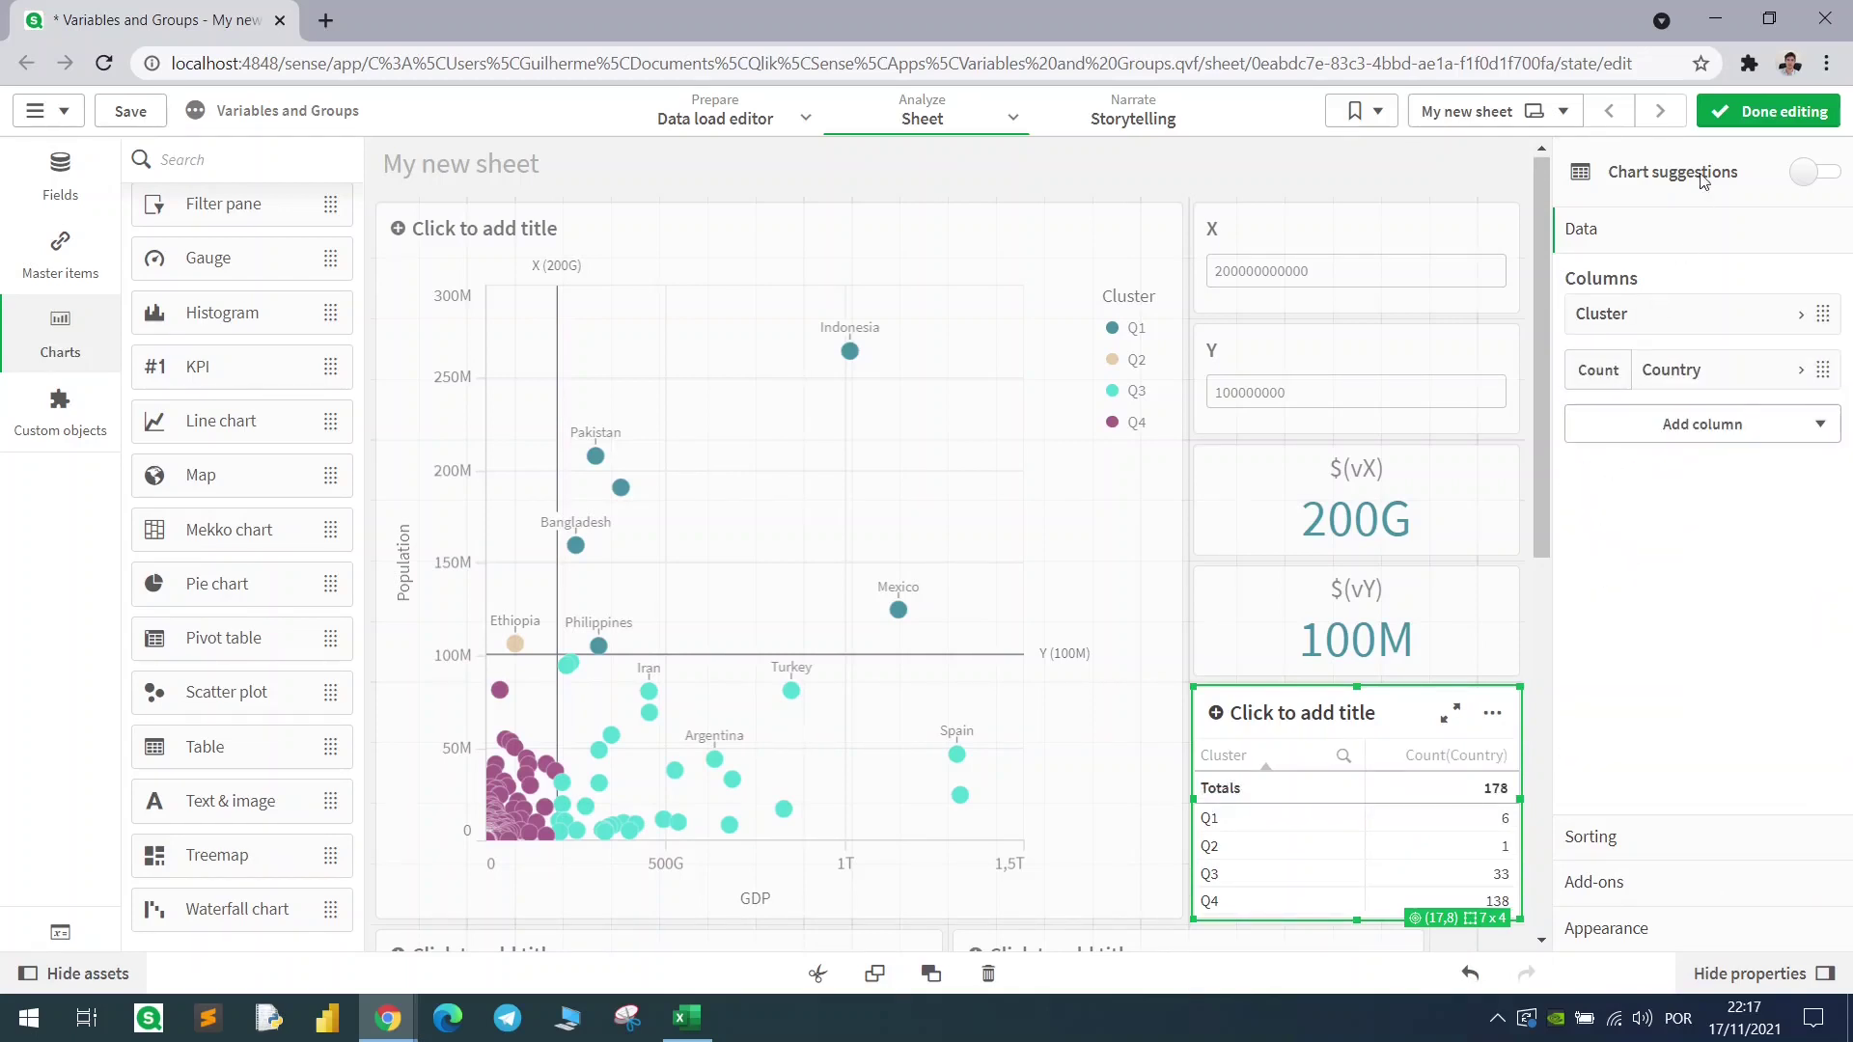
left_click(1775, 112)
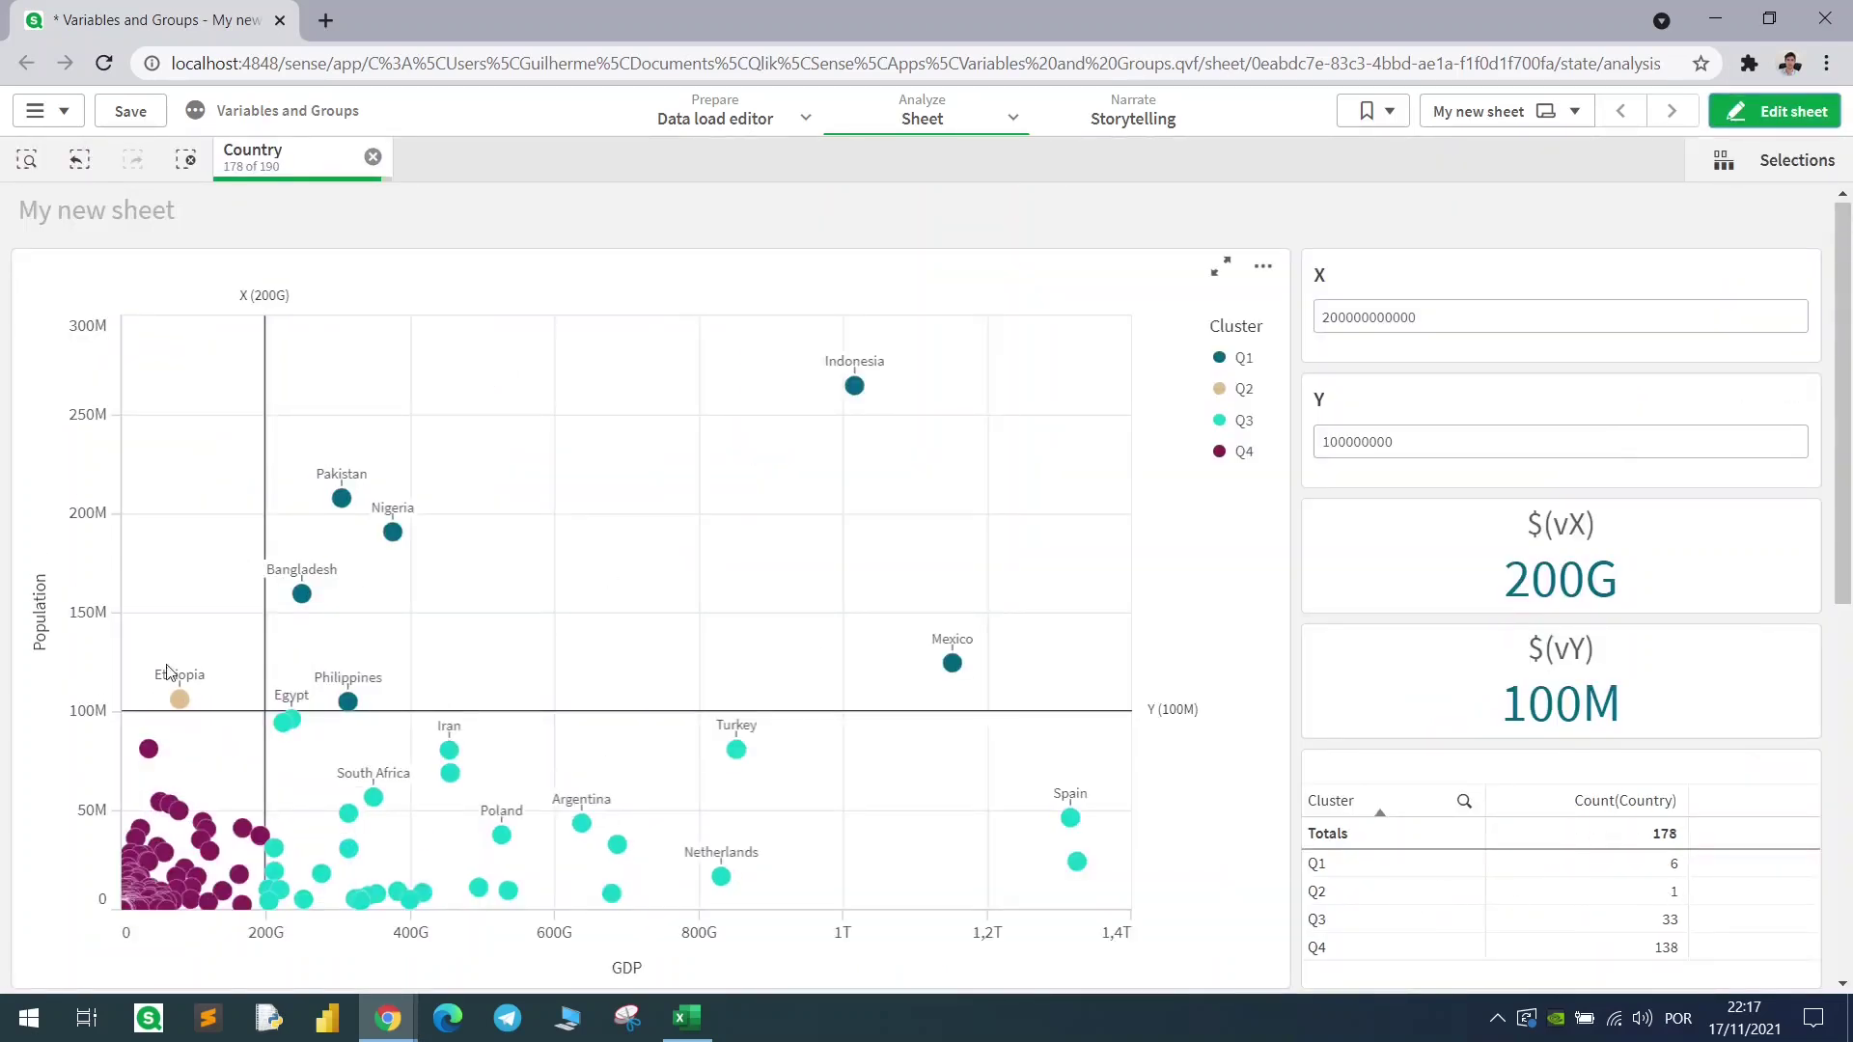
Set the Y threshold variable to 50000000
left_click(1341, 446)
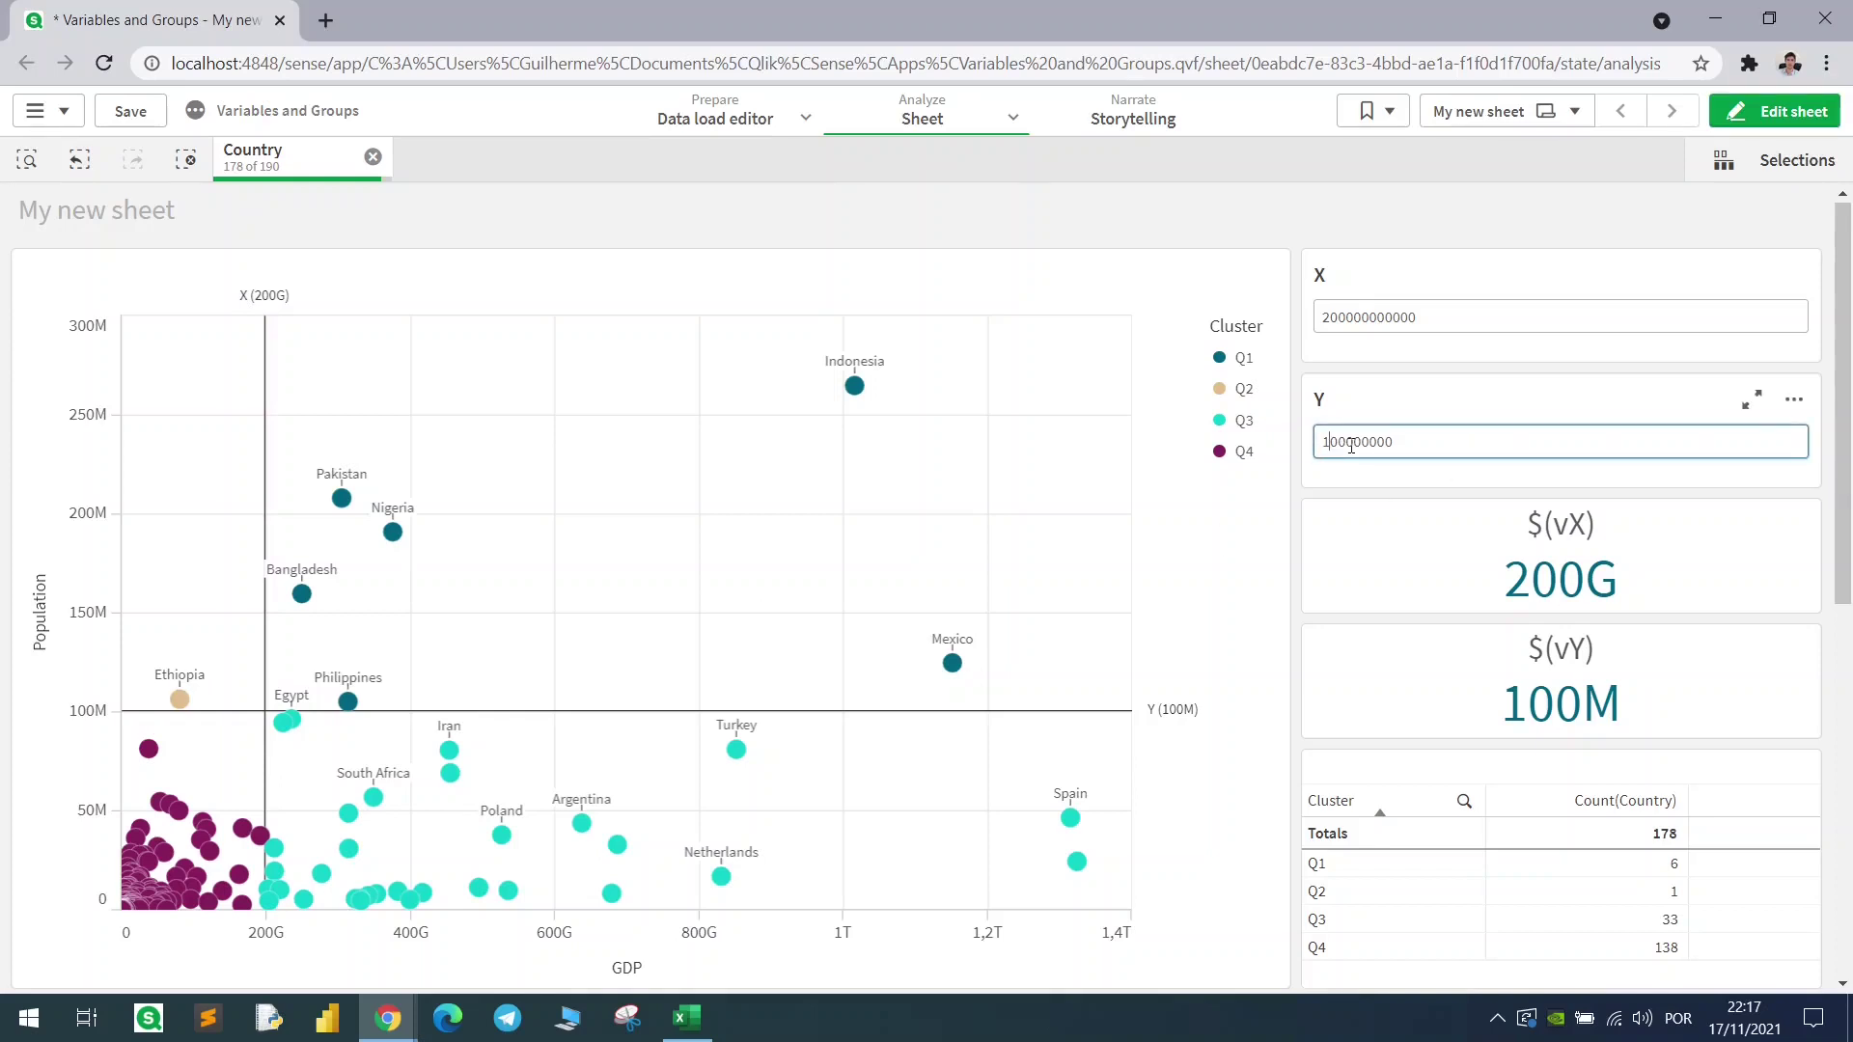
key("Return")
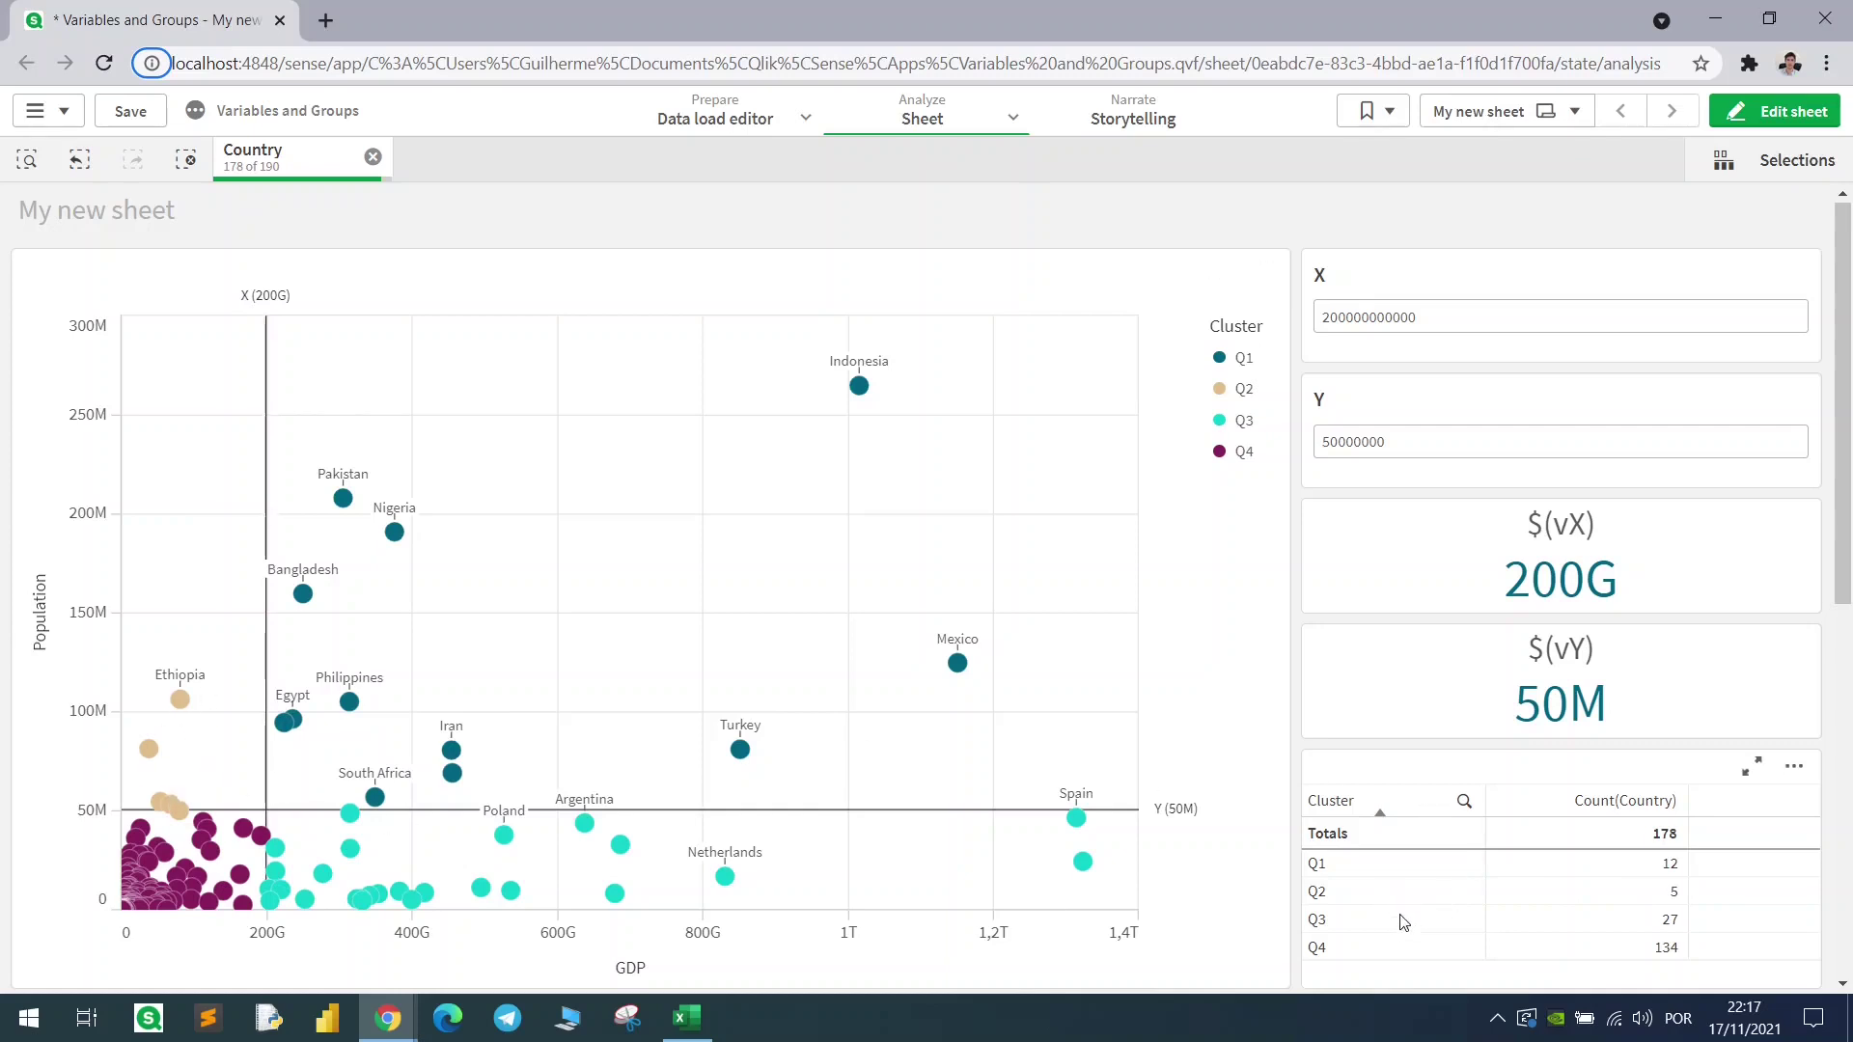
Filter the sheet to cluster Q3 from the Cluster count table and review the country tables below the scatter plot
left_click(1328, 922)
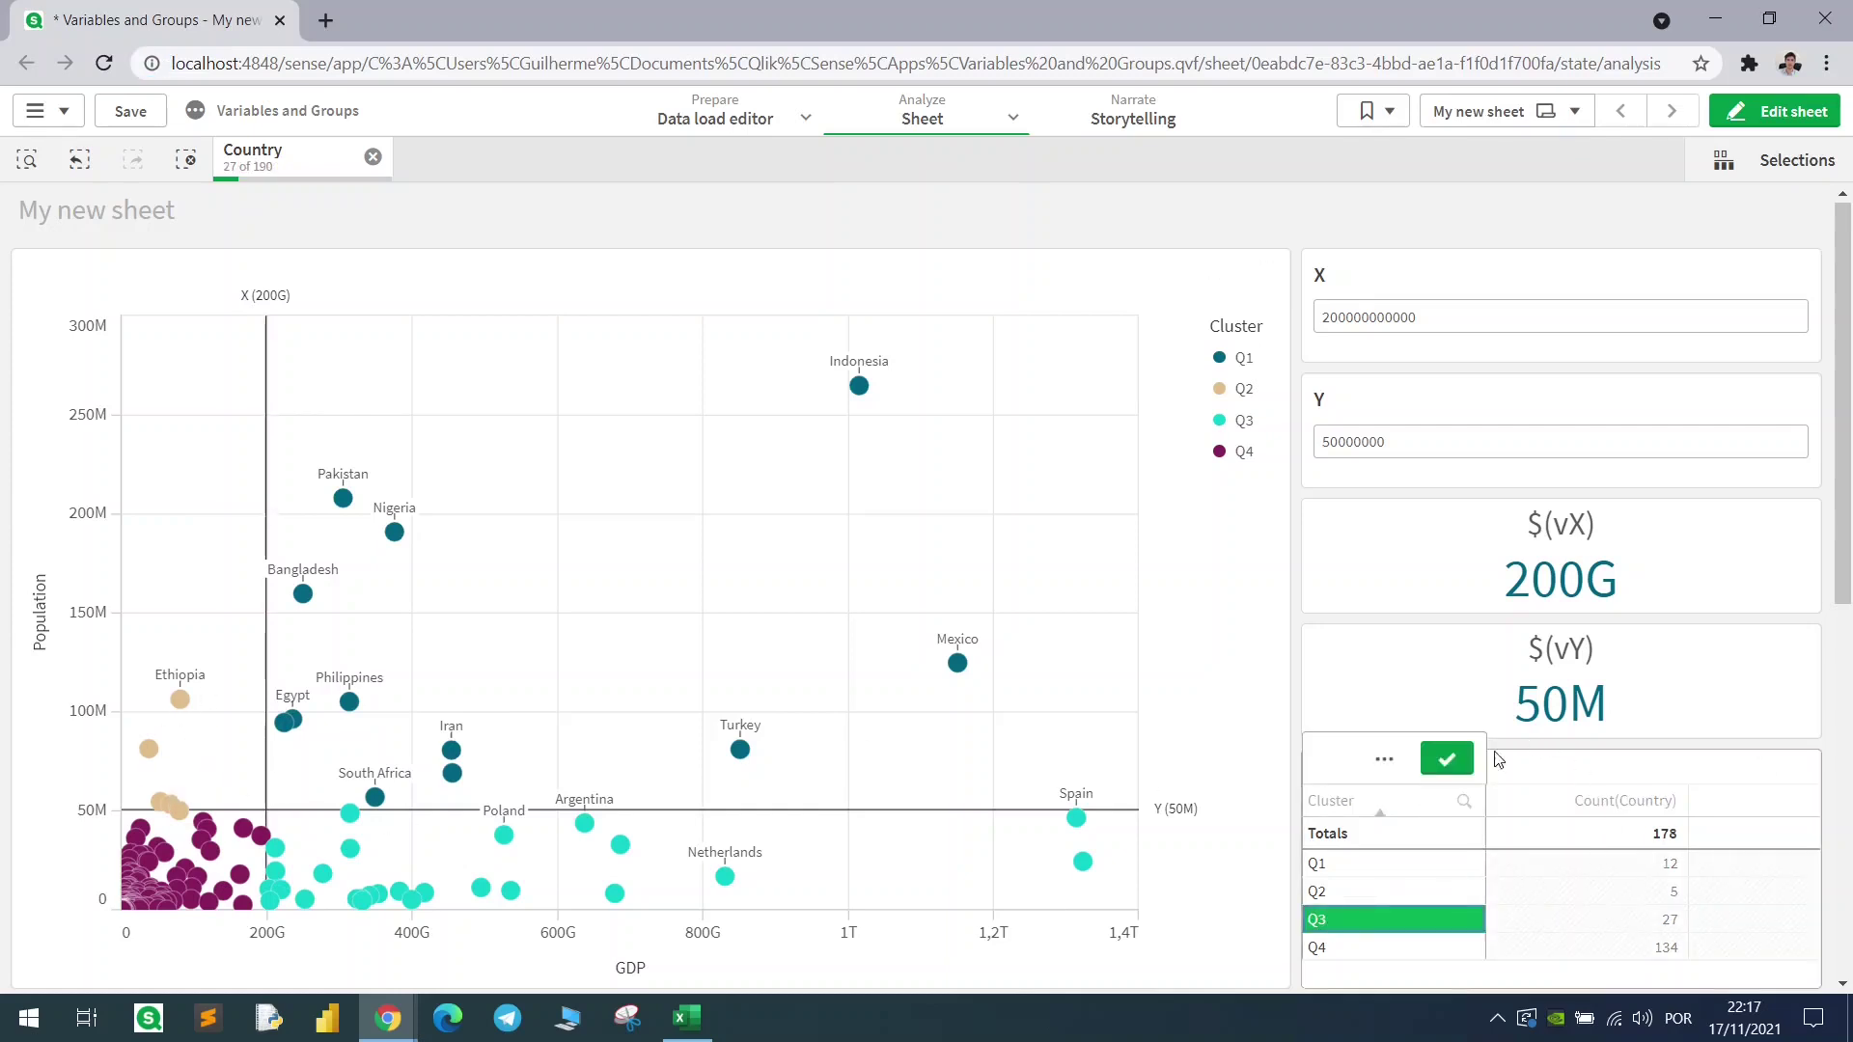
left_click(1445, 762)
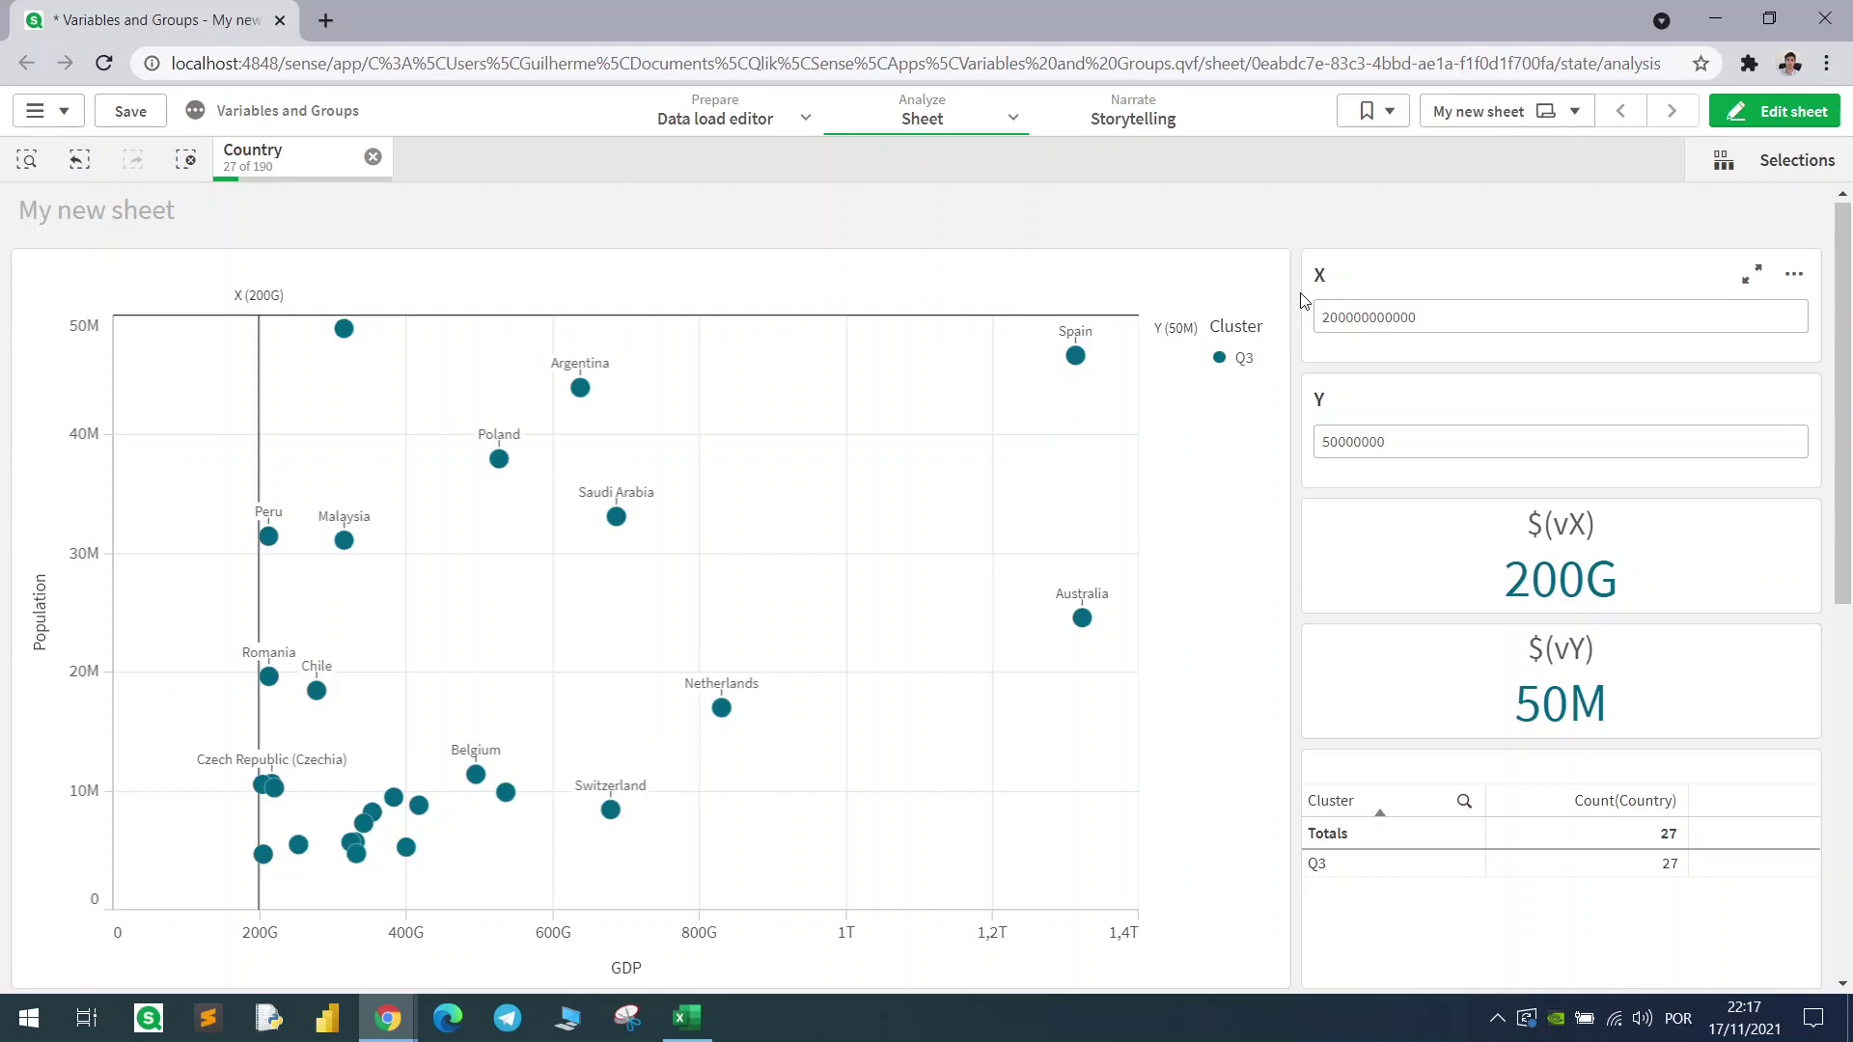
scroll(1302, 308, "down", 2)
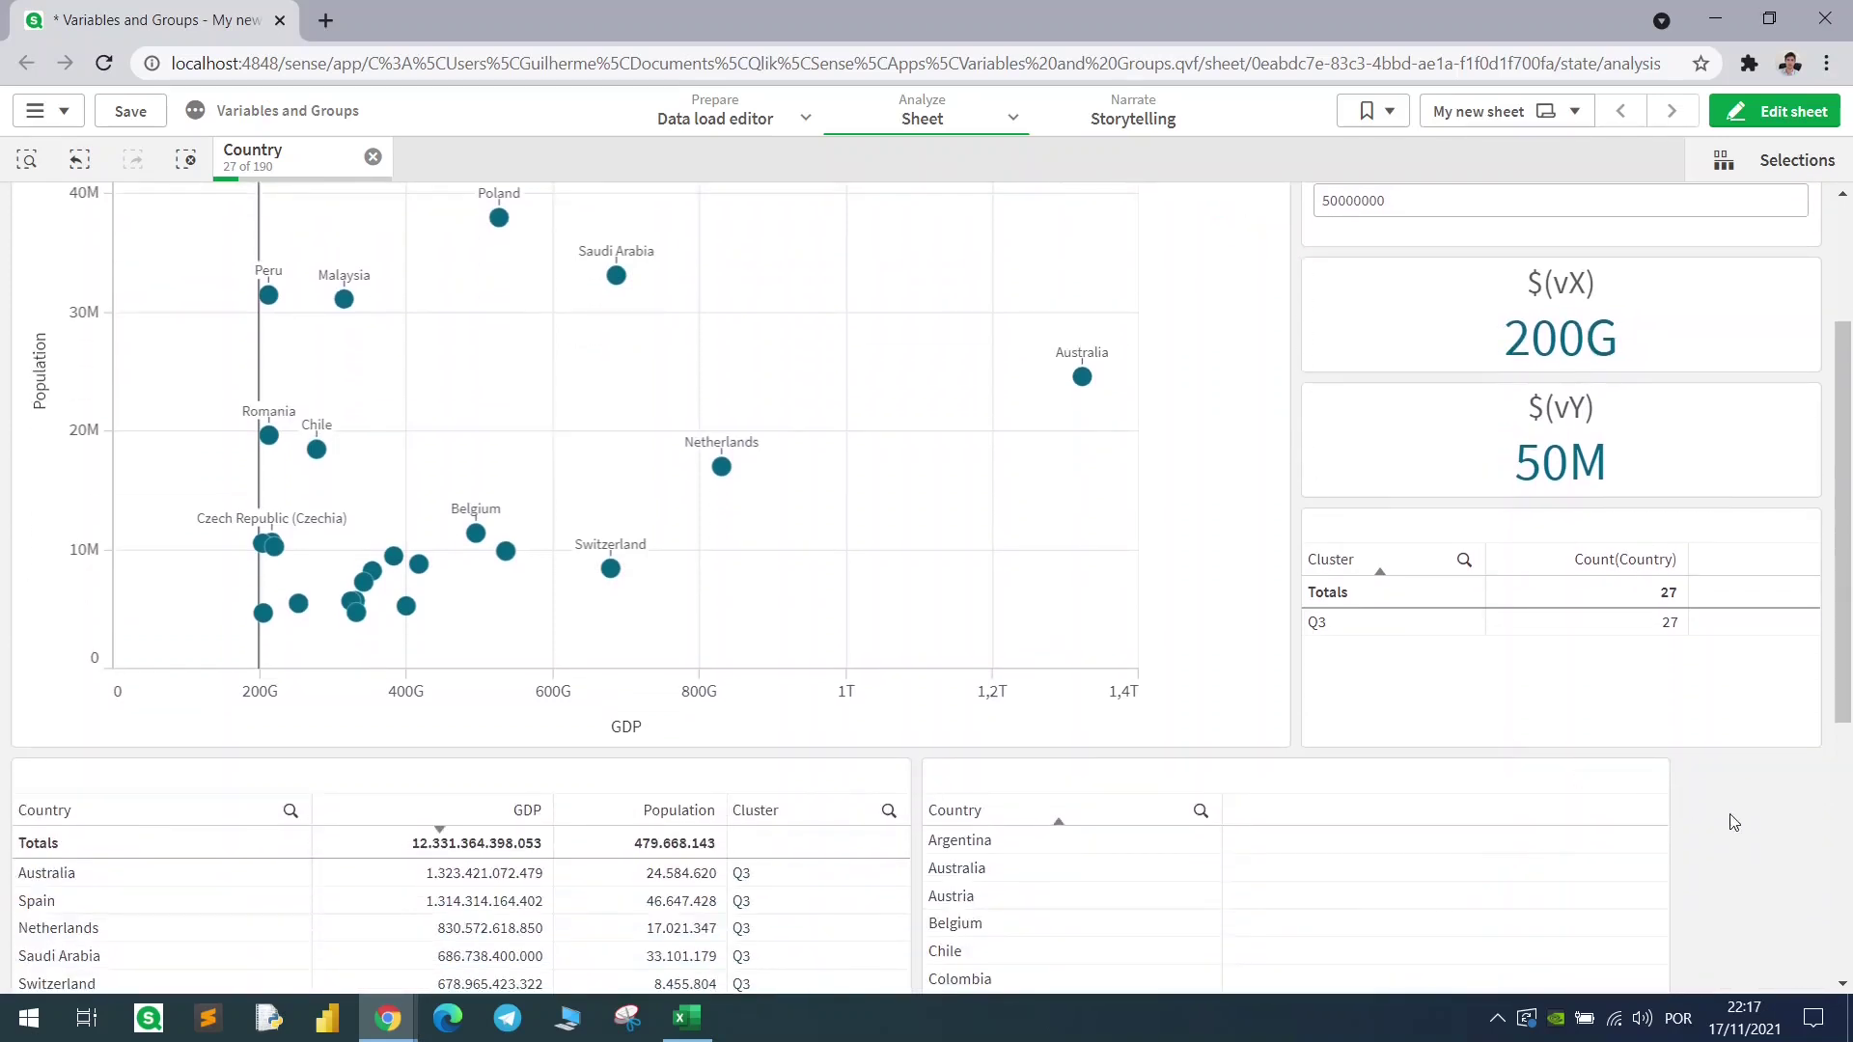
scroll(1734, 822, "down", 2)
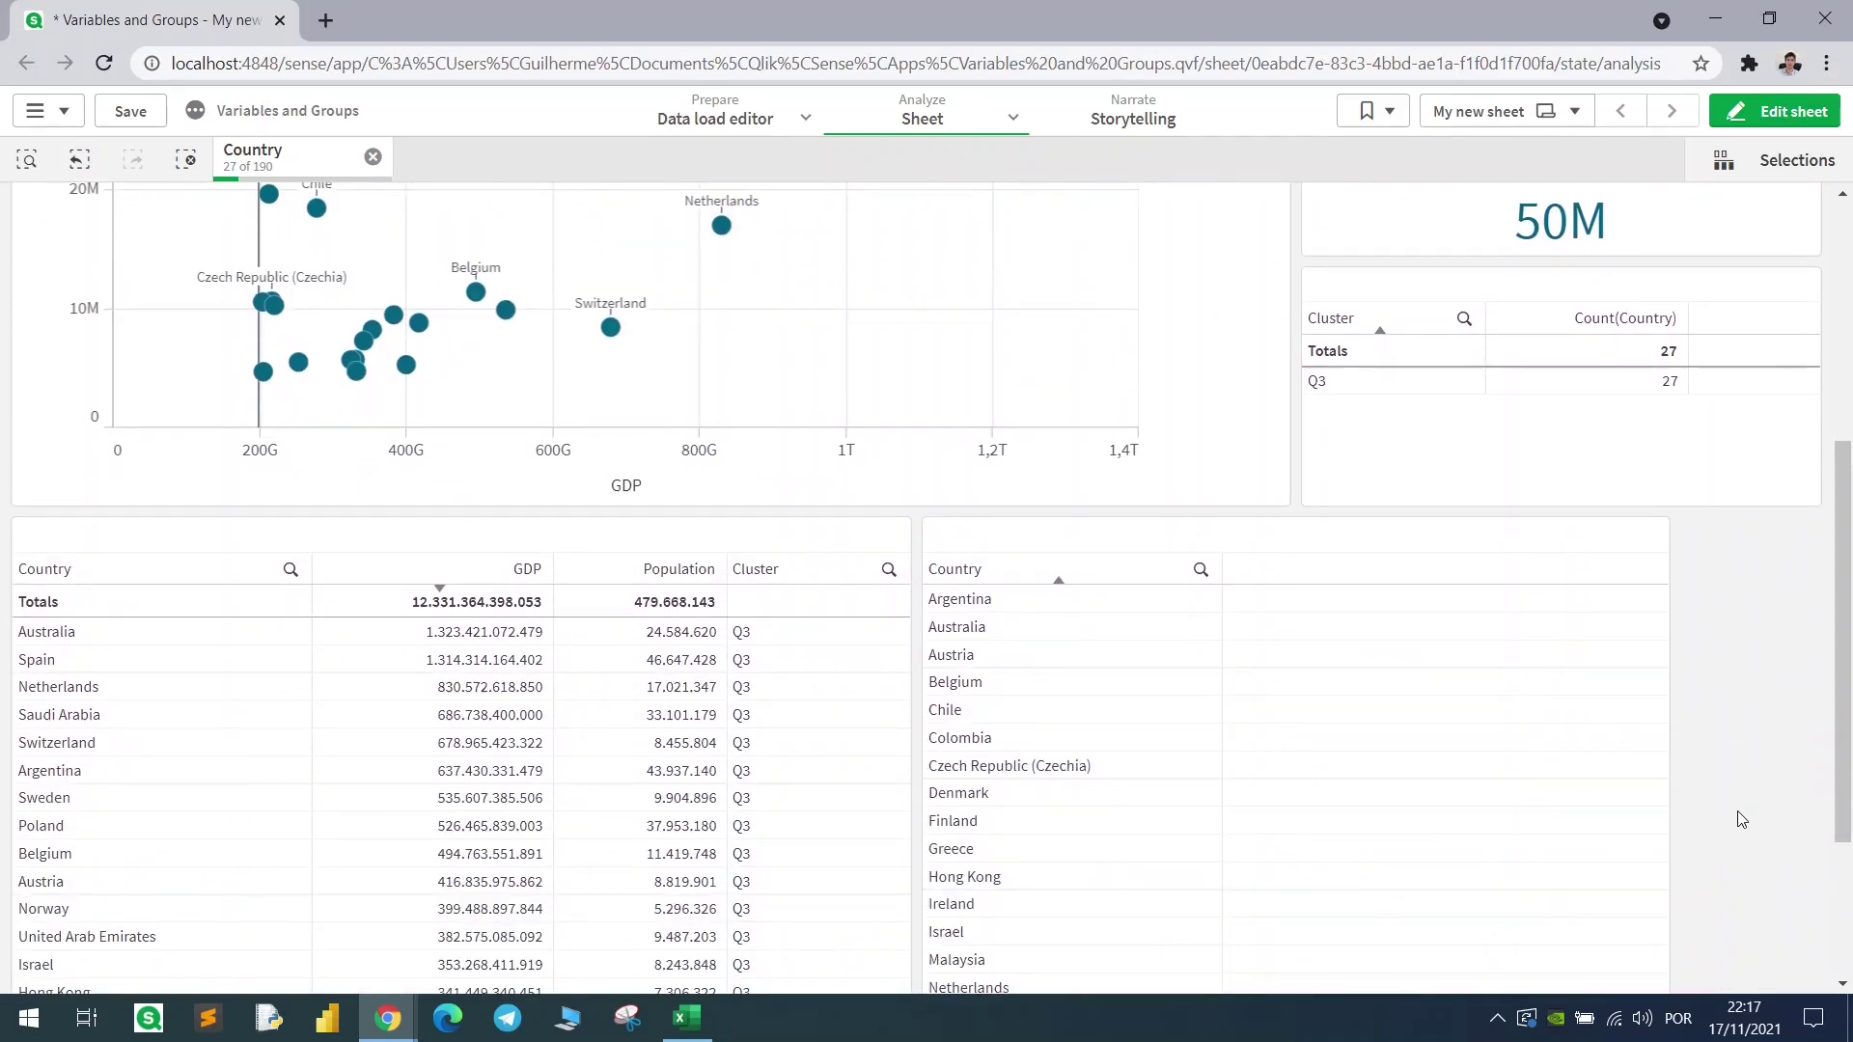
scroll(1737, 818, "up", 4)
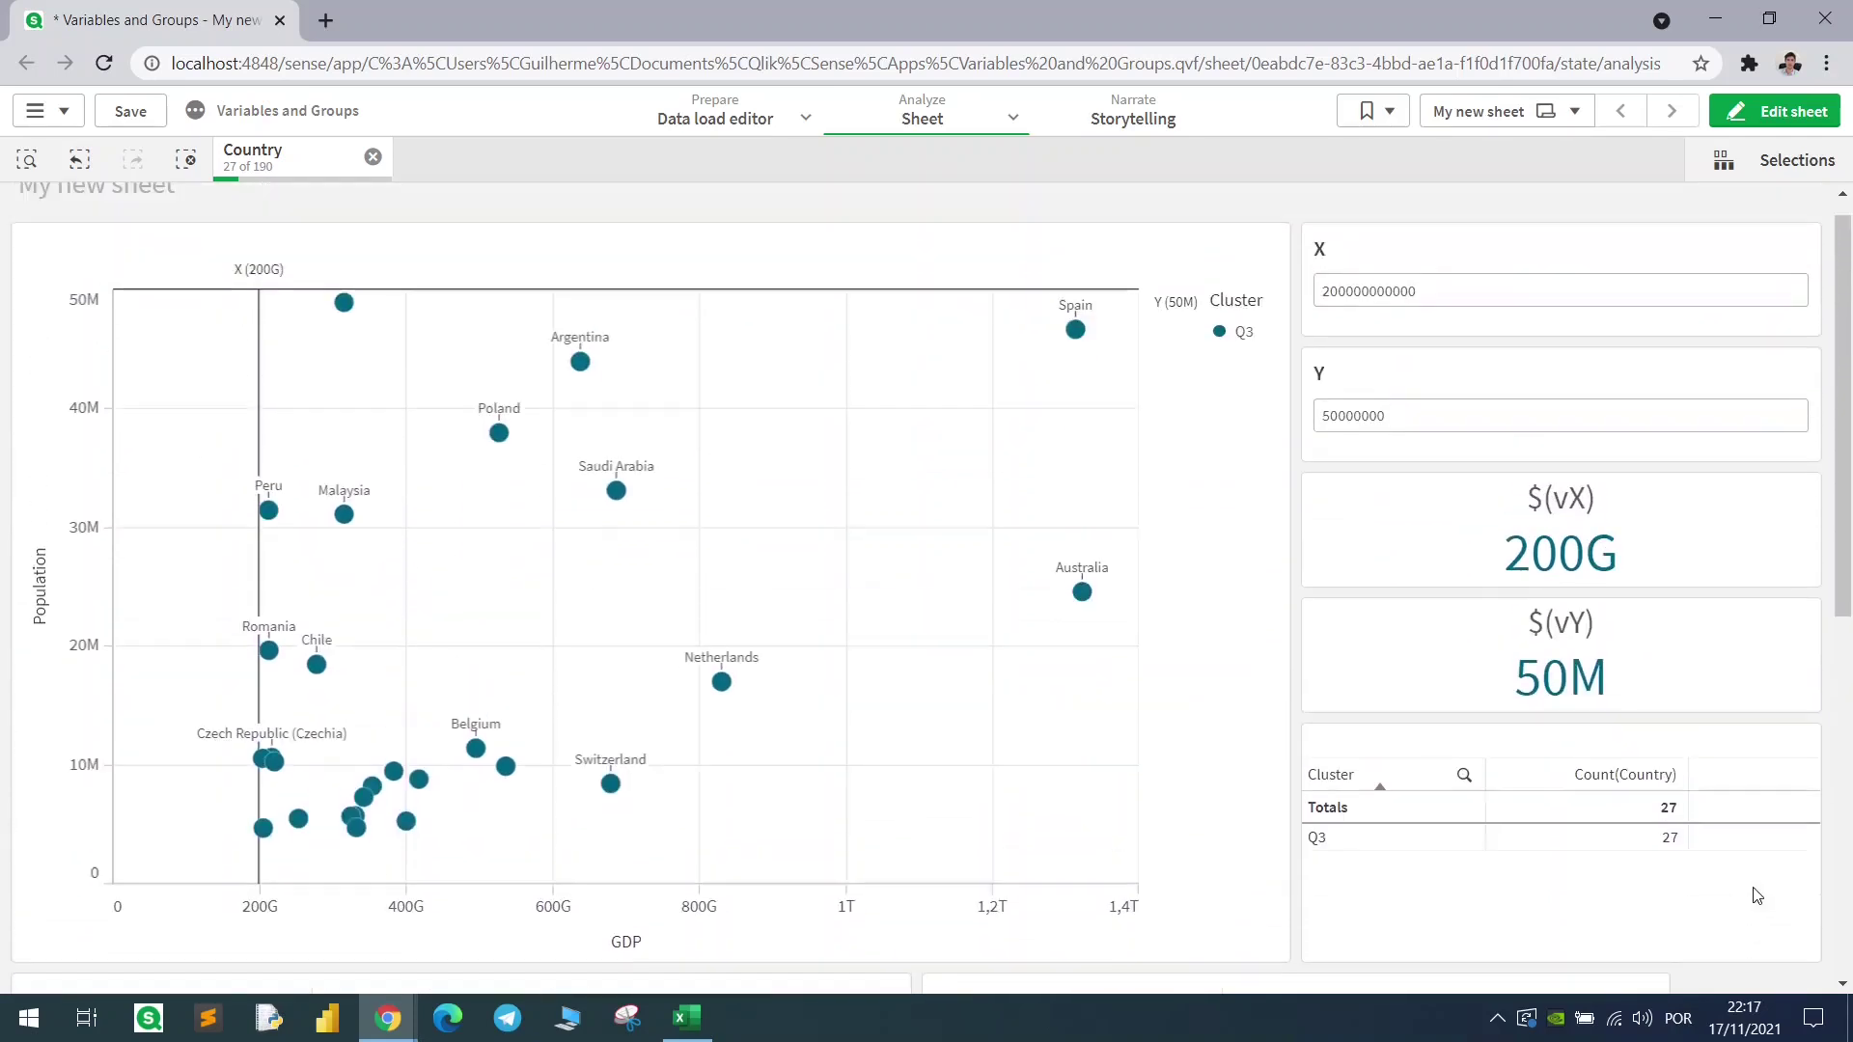